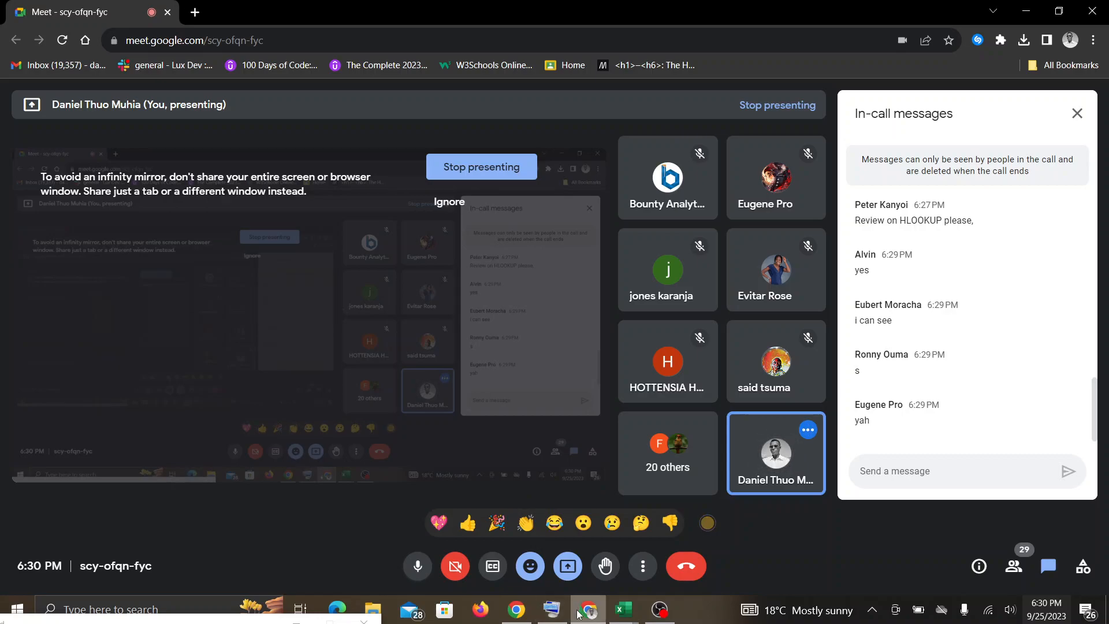
Switch to the WEEK 1 ASSIGNMENT Revision workbook in Excel.
mouse_move(615, 617)
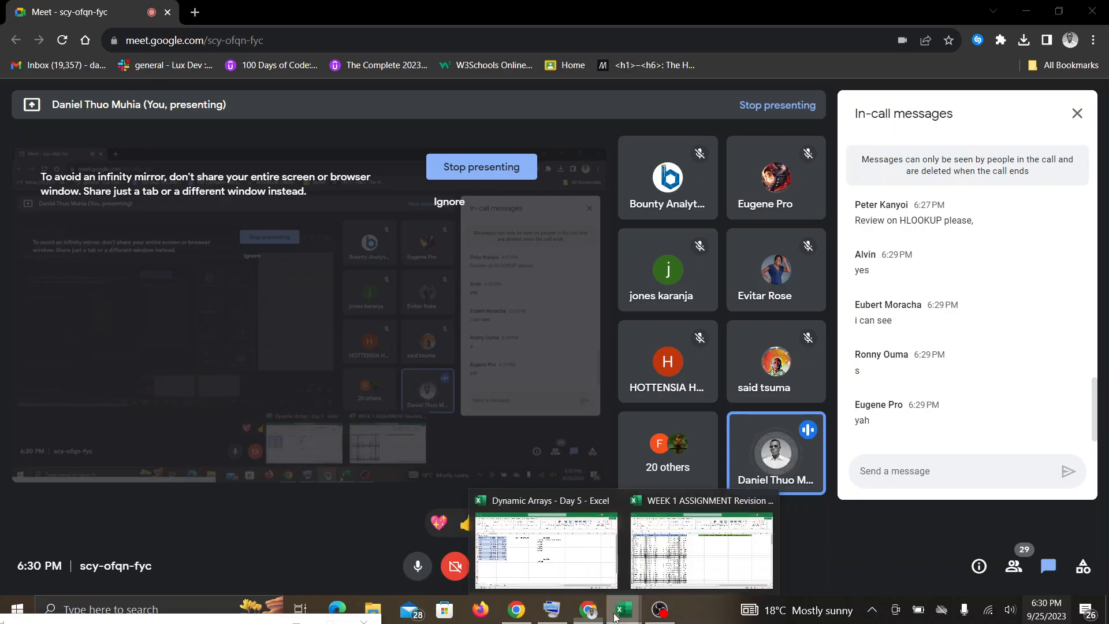
click(670, 556)
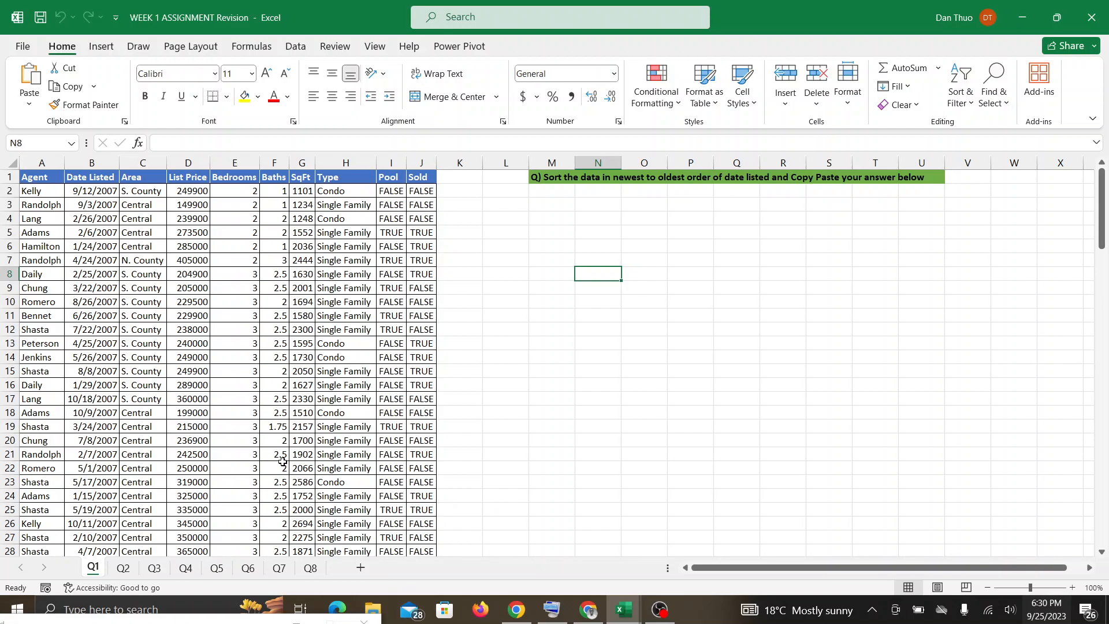
key(XF86AudioRaiseVolume)
click(130, 191)
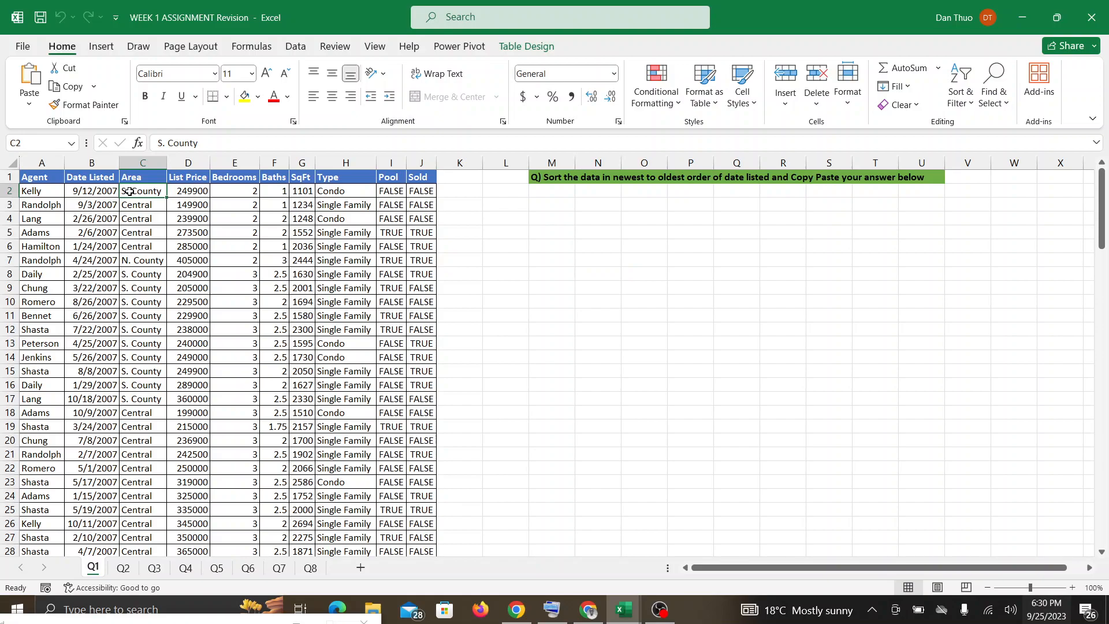
click(949, 85)
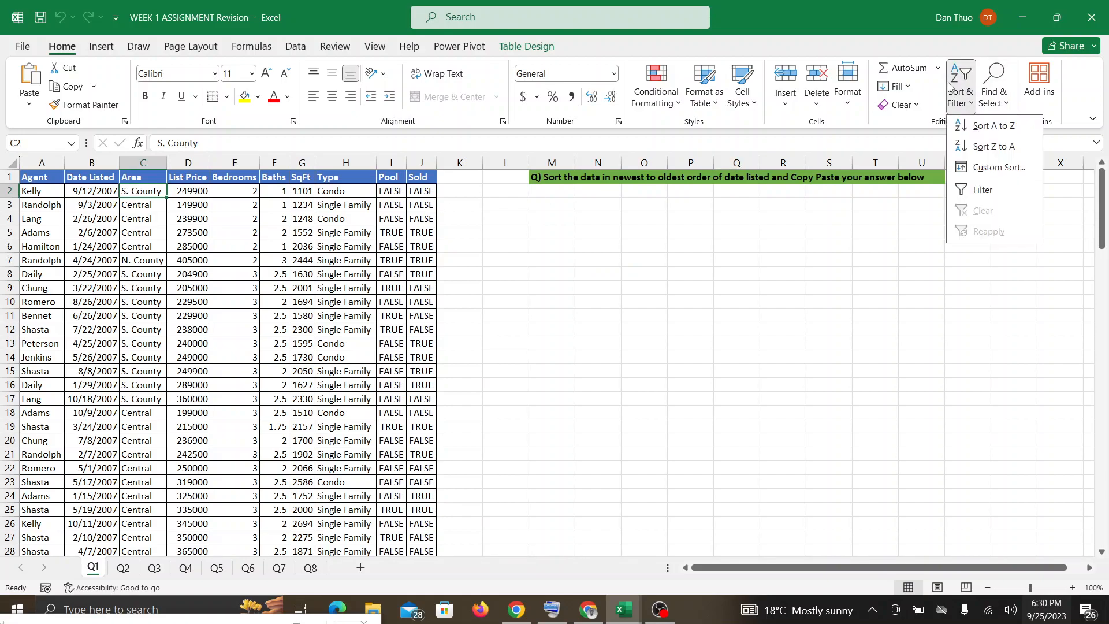
click(658, 229)
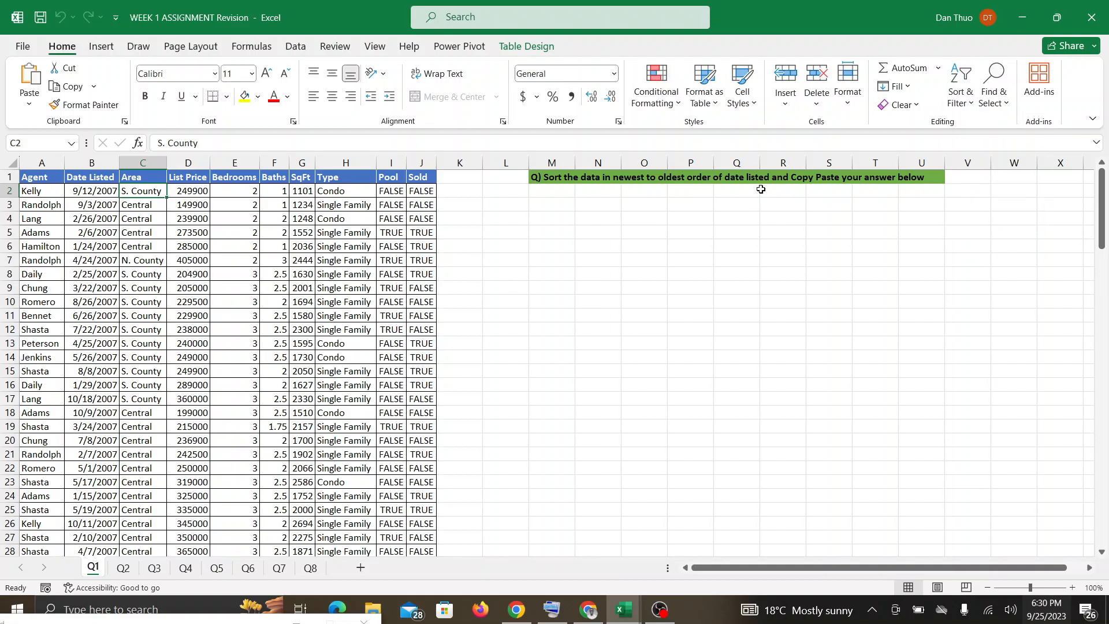
Sort the listings table on sheet Q1 by Date Listed from newest to oldest.
click(87, 193)
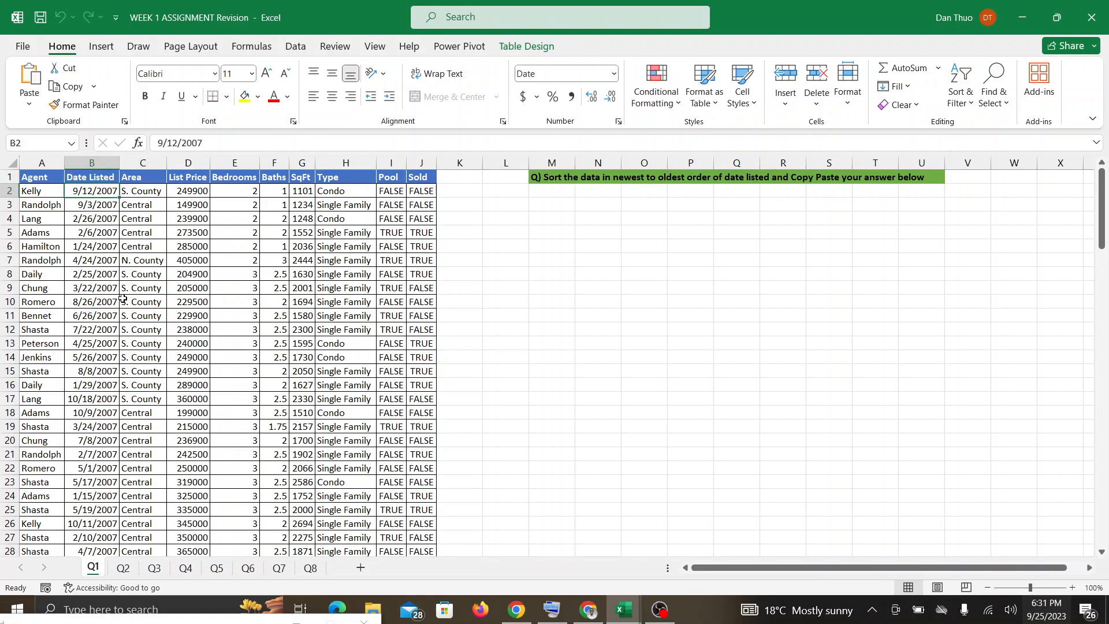
click(960, 86)
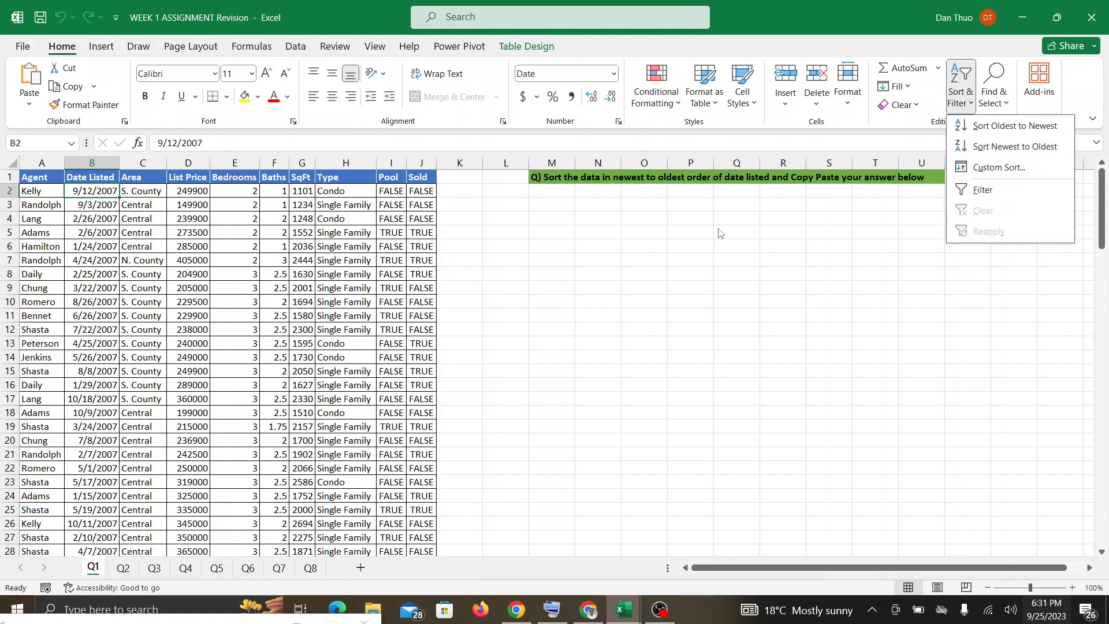
click(1052, 152)
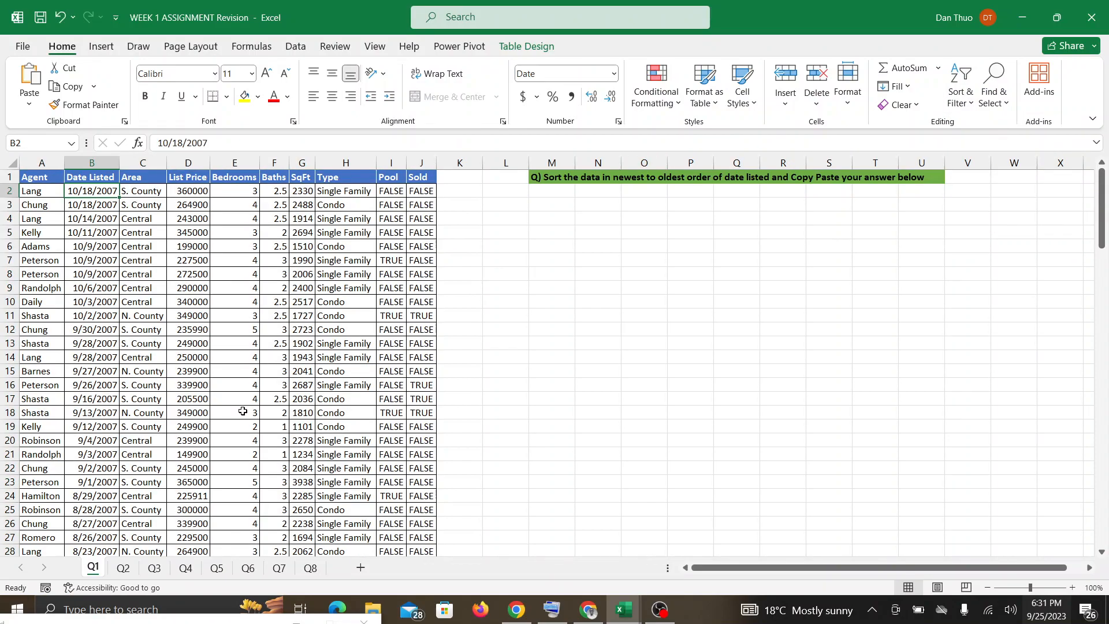
click(132, 328)
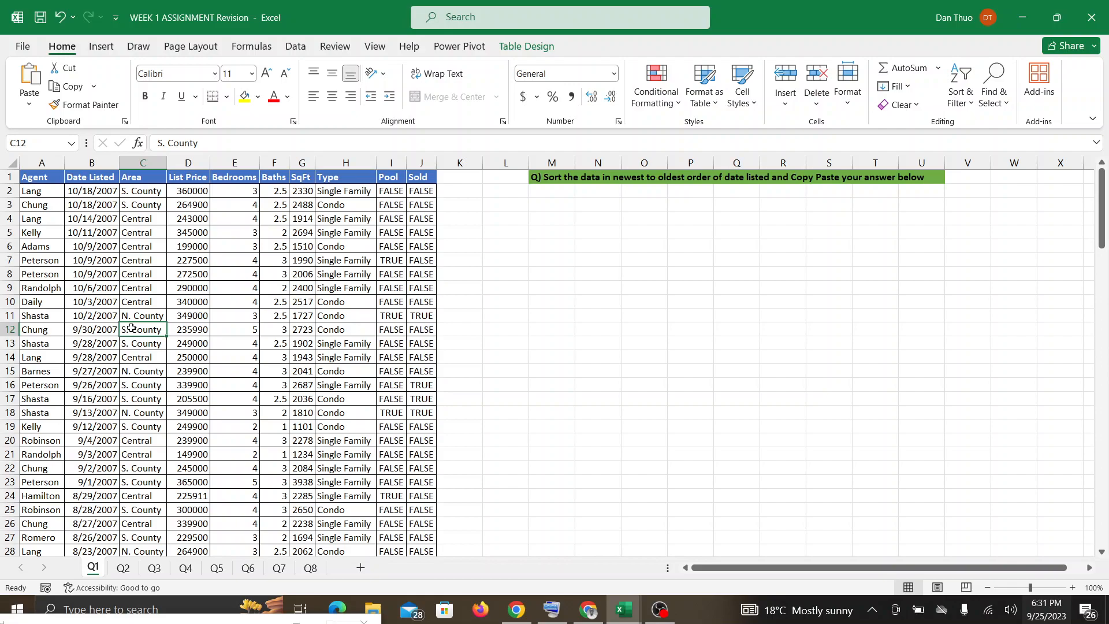
key(ctrl+a)
key(ctrl+c)
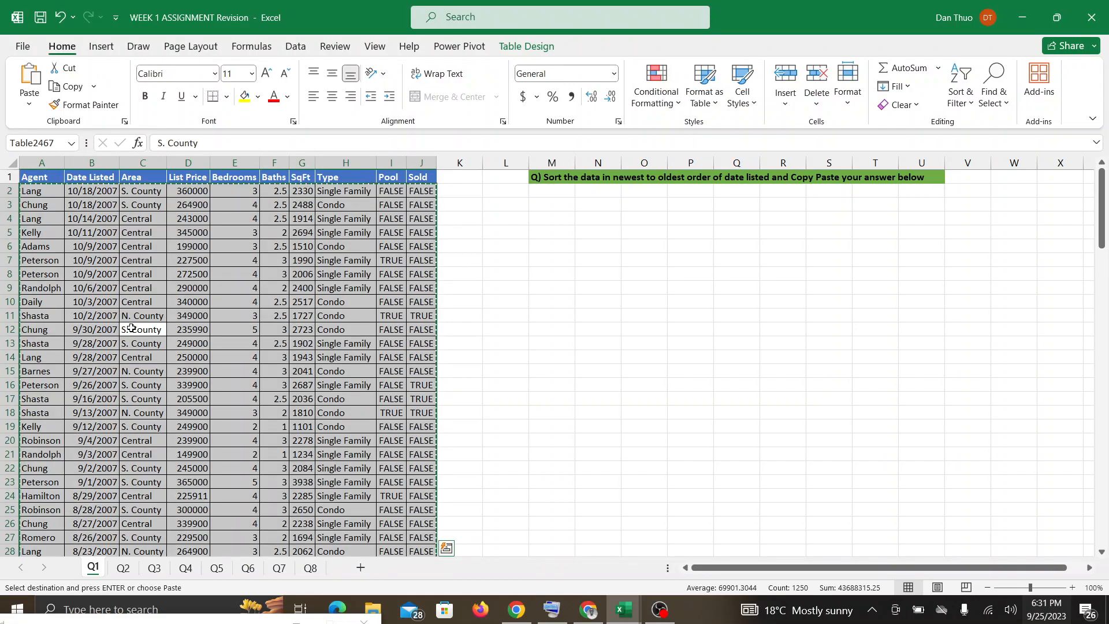
click(552, 194)
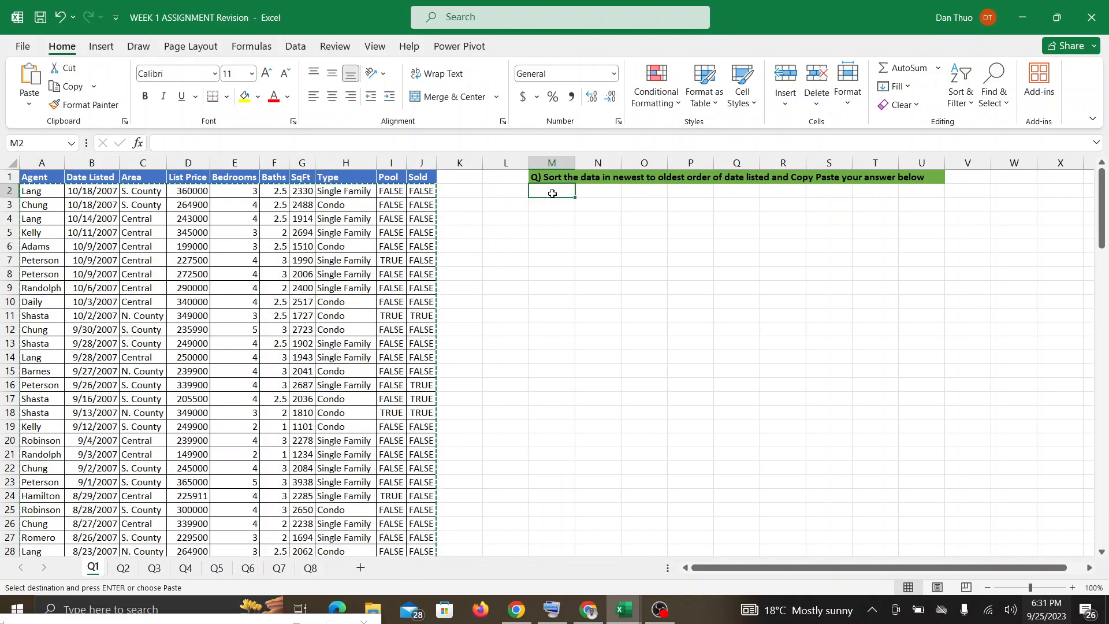
key(Escape)
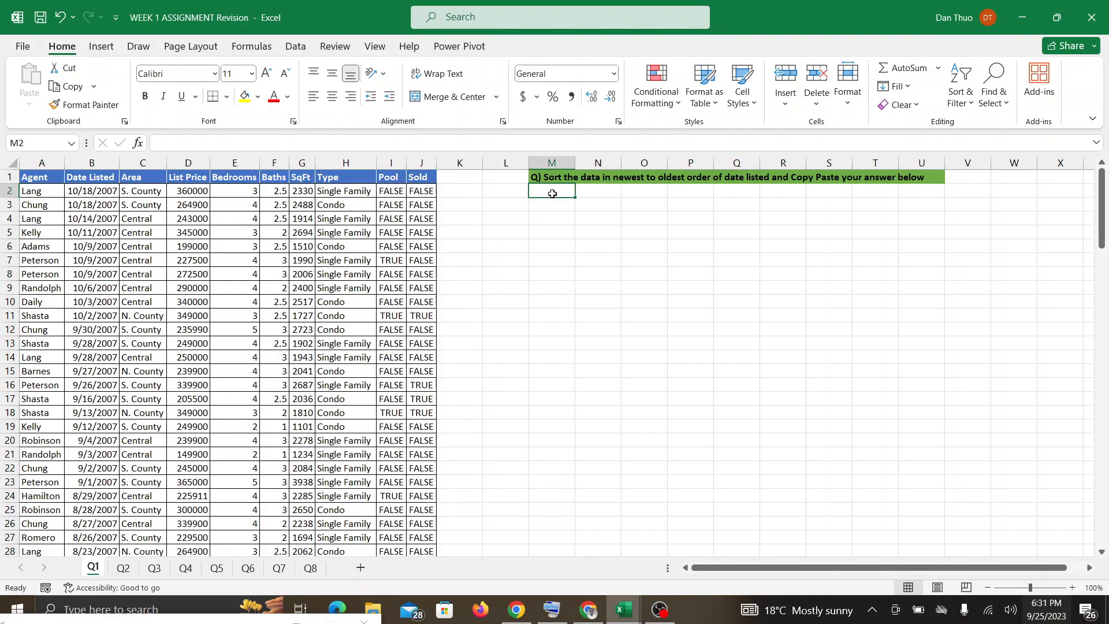
Copy the whole sorted table including its header row and paste it at cell M2 below the question.
click(227, 183)
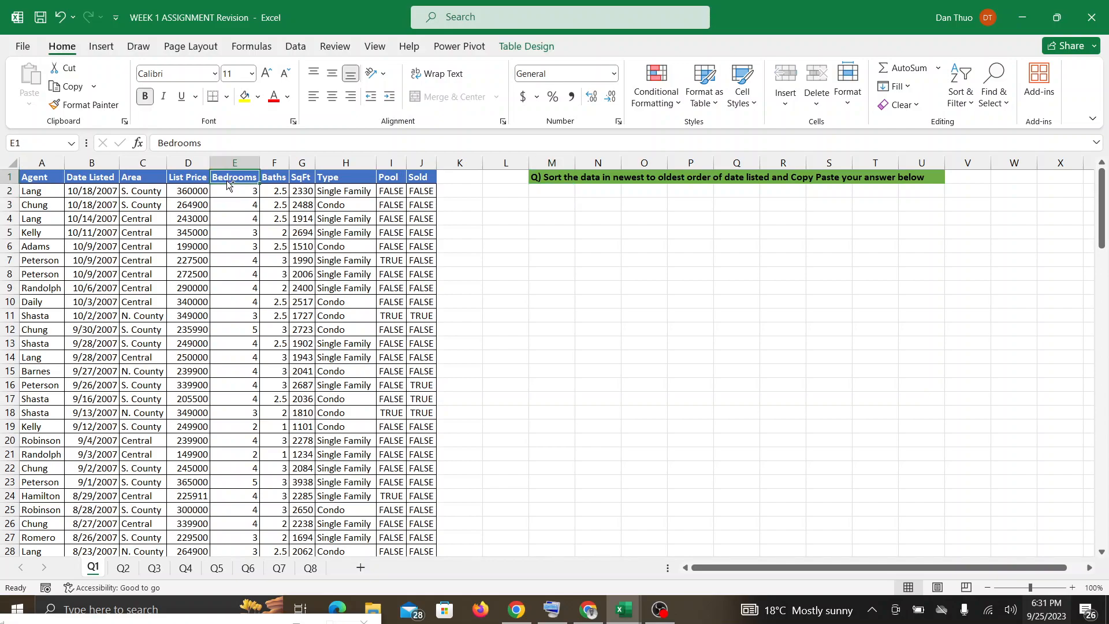
key(ctrl+a)
scroll(227, 181, up, 11)
scroll(226, 181, up, 20)
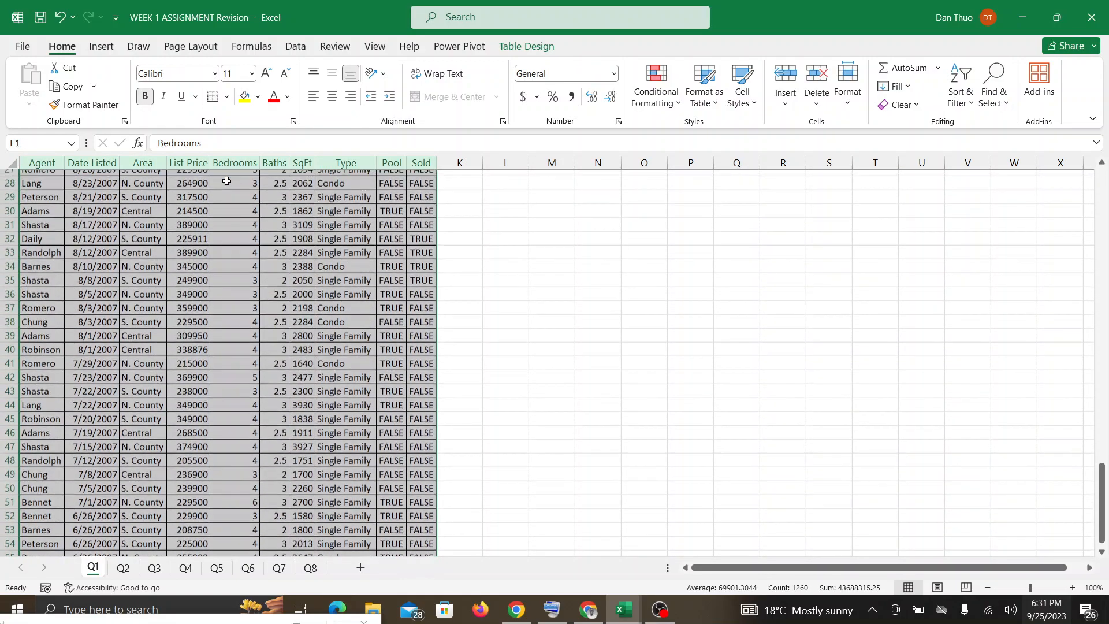
key(ctrl+c)
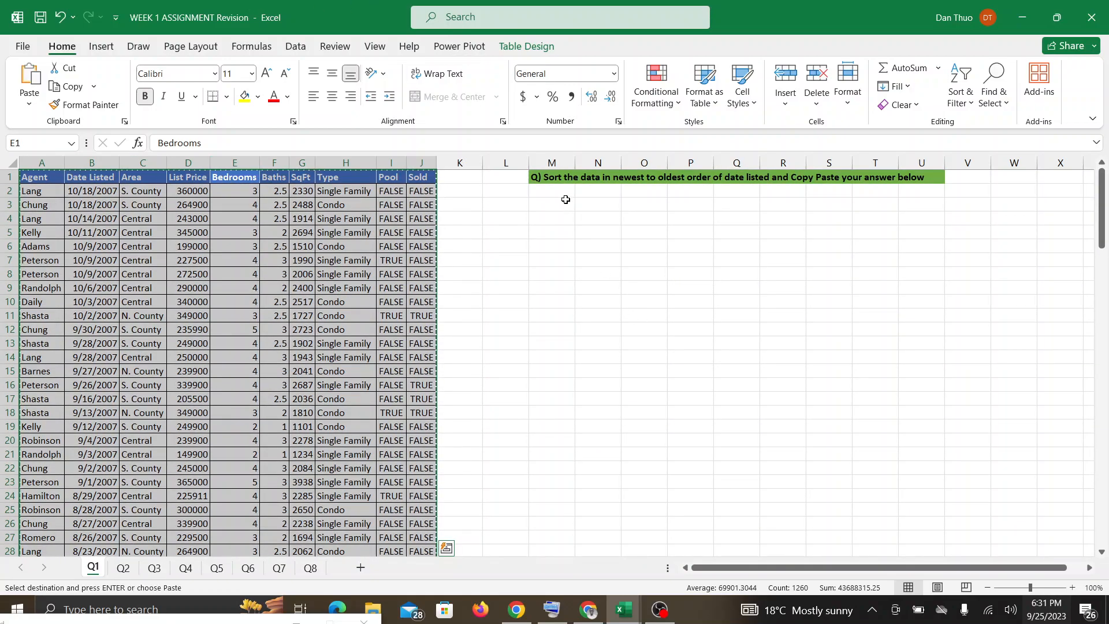
click(560, 189)
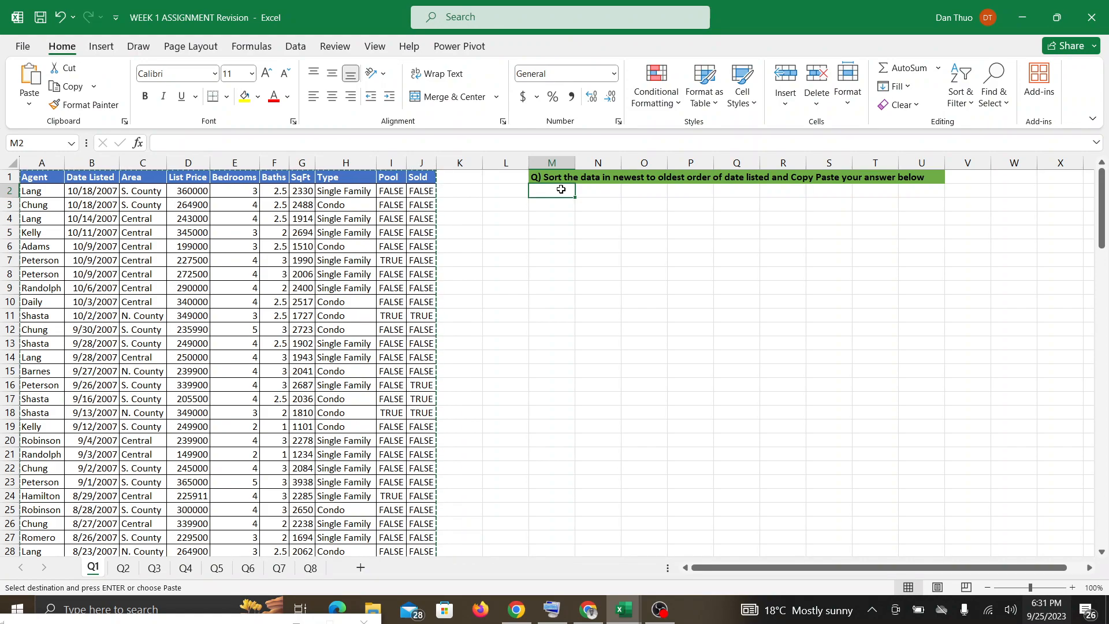
key(ctrl+v)
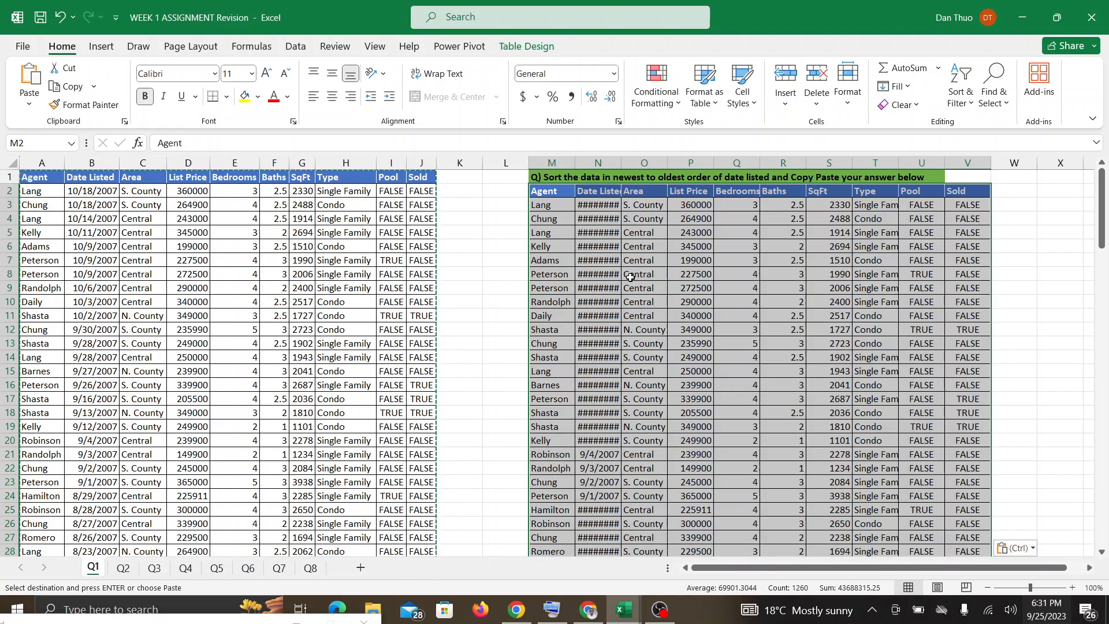
click(586, 612)
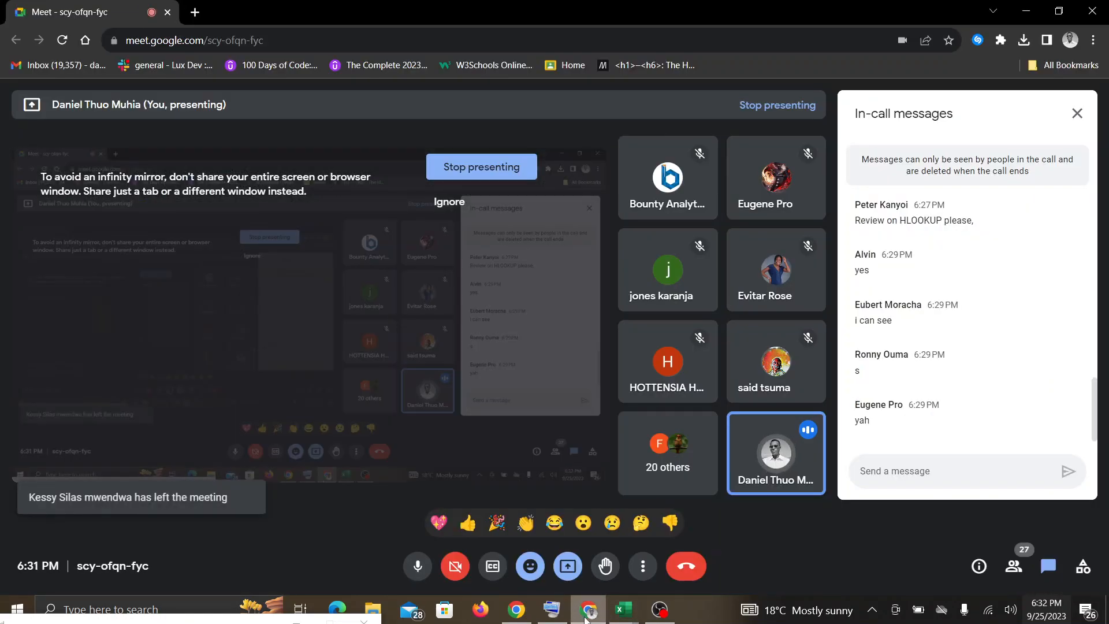
click(627, 615)
click(727, 548)
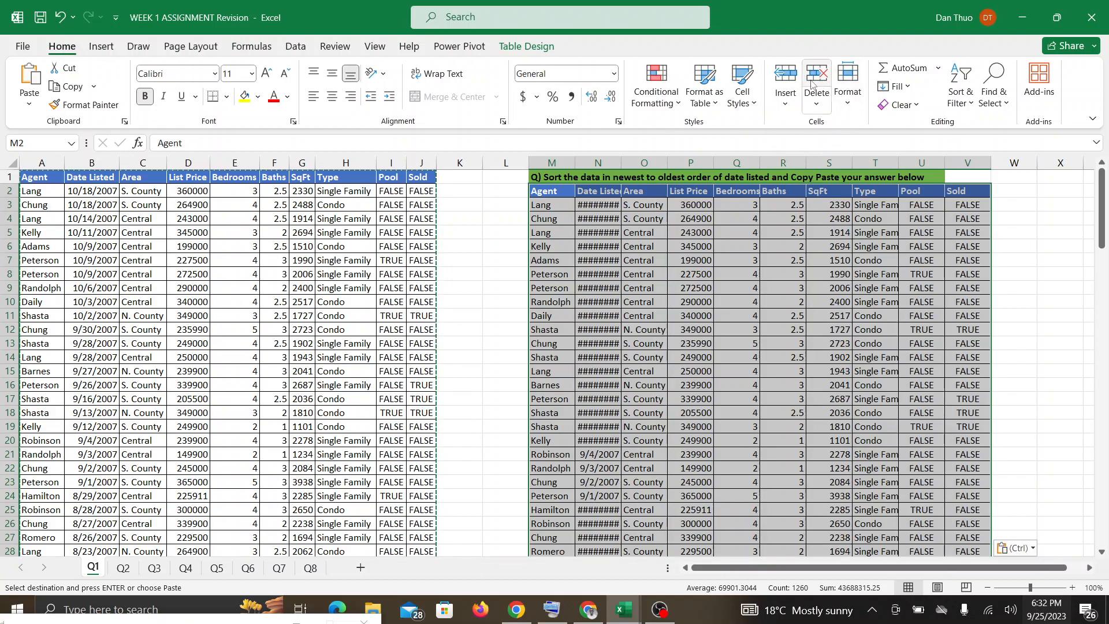
AutoFit the column widths of the pasted table so its dates and text fit.
click(848, 90)
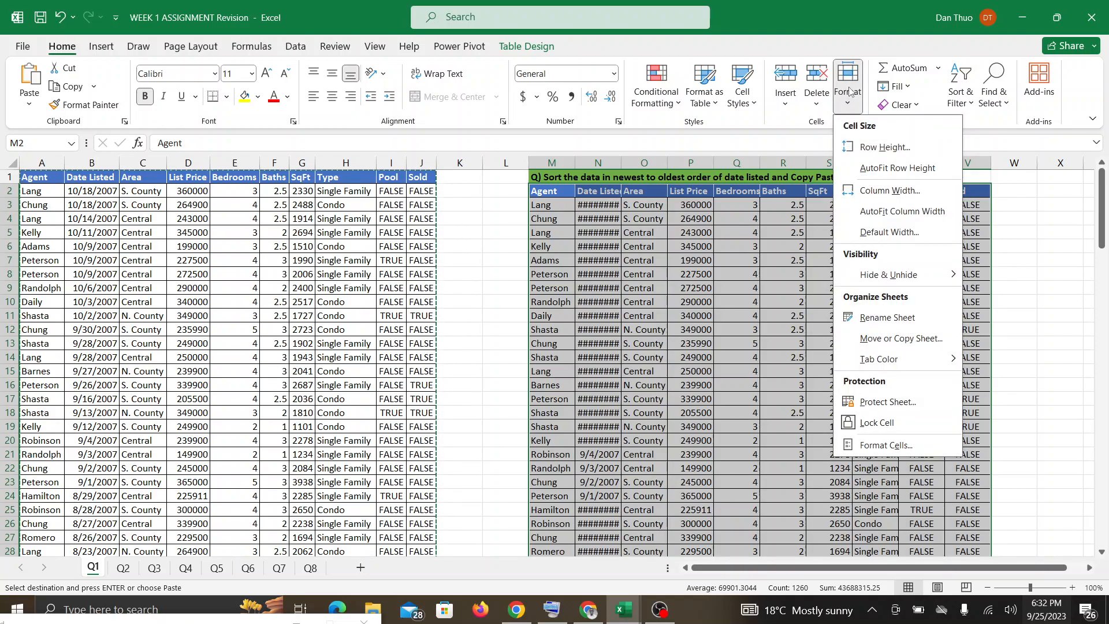
click(874, 213)
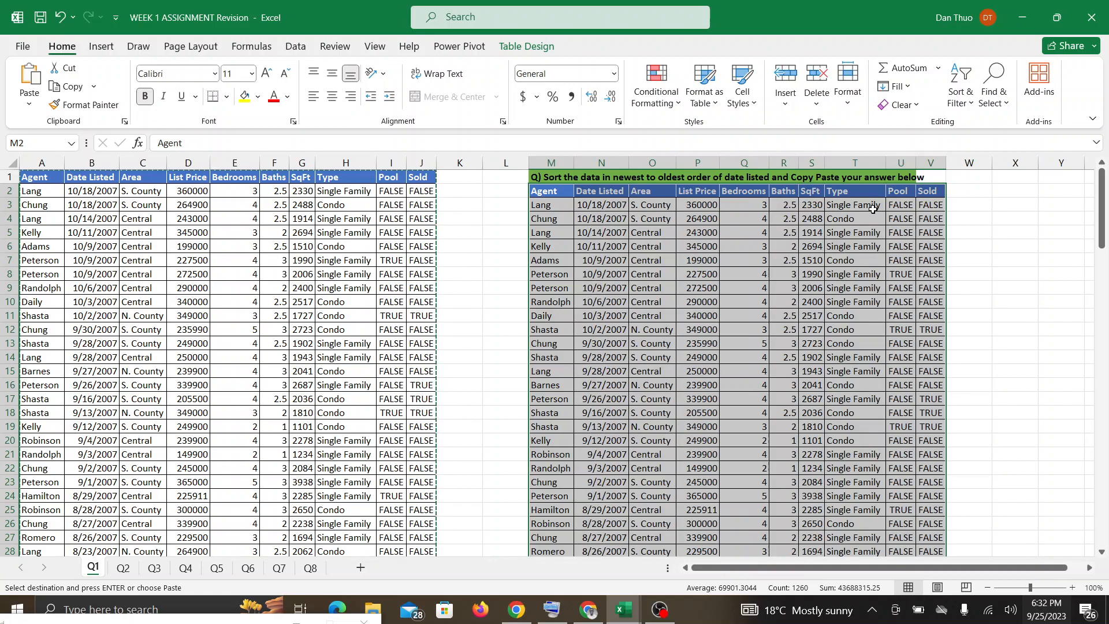
click(982, 313)
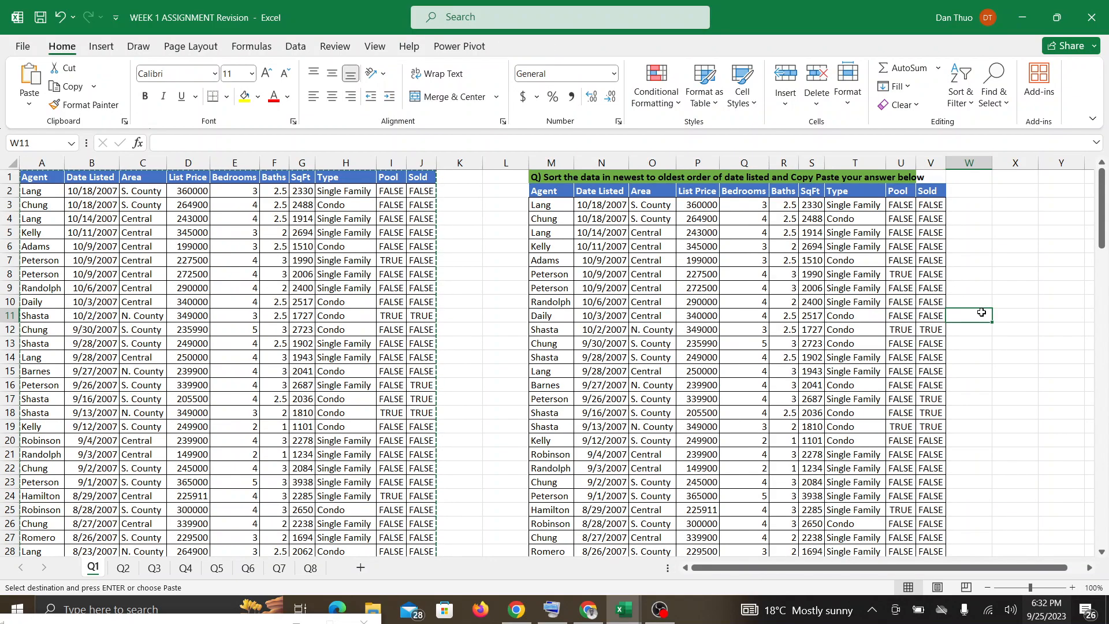
click(581, 611)
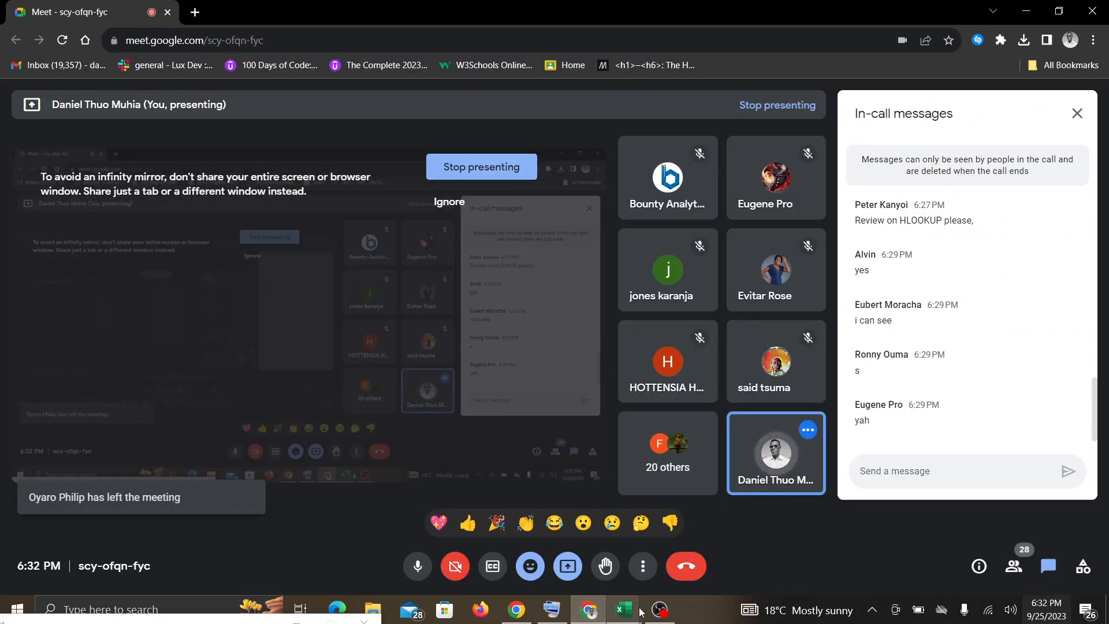
mouse_move(624, 612)
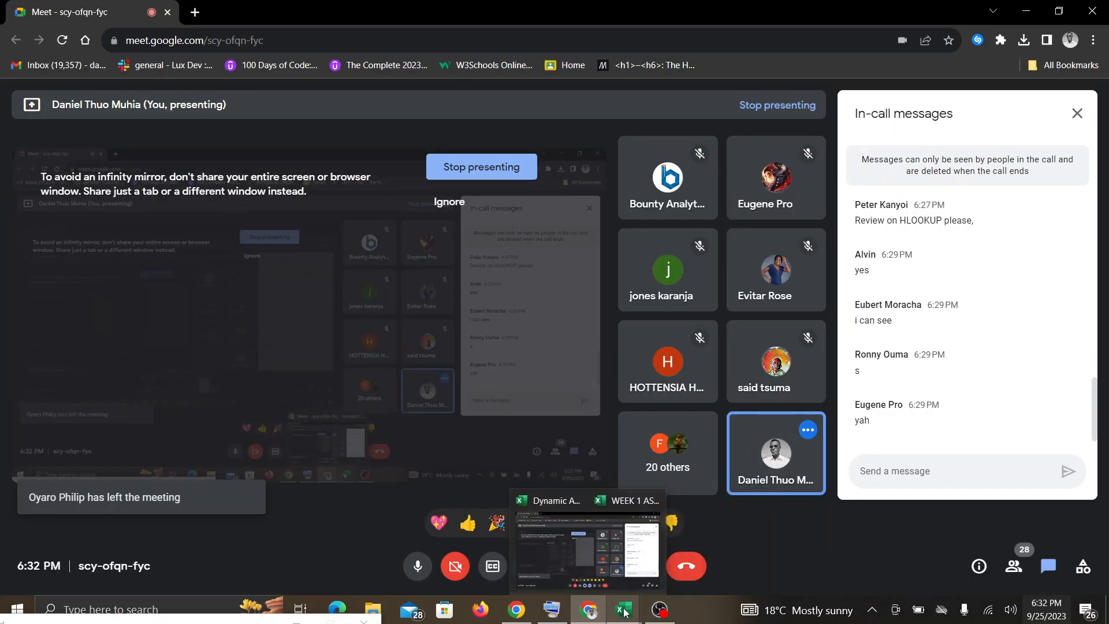
click(702, 549)
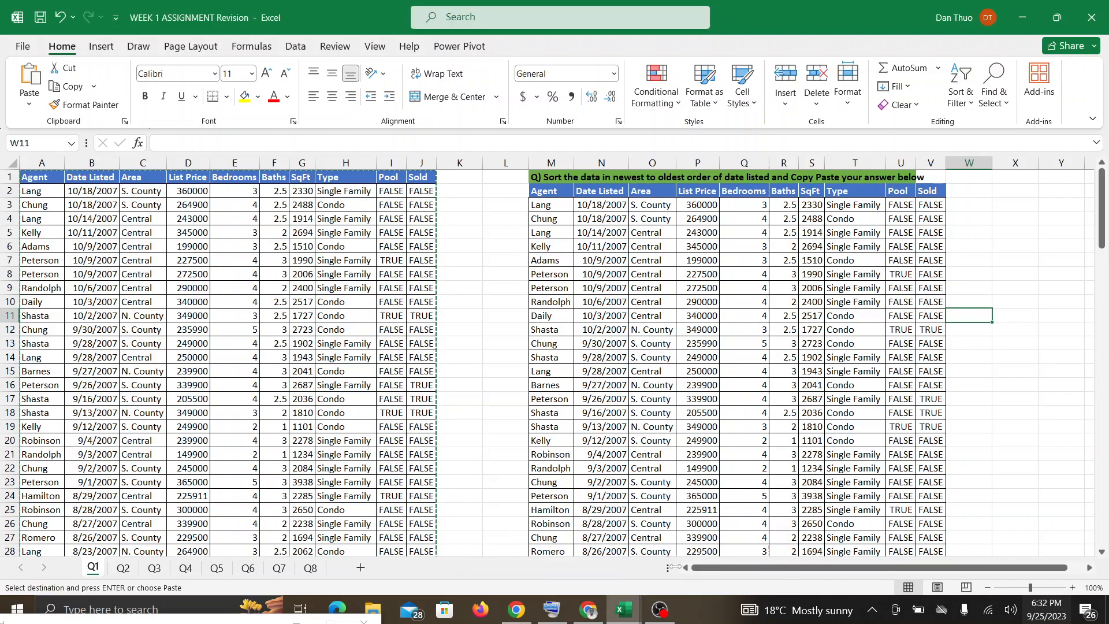
key(Escape)
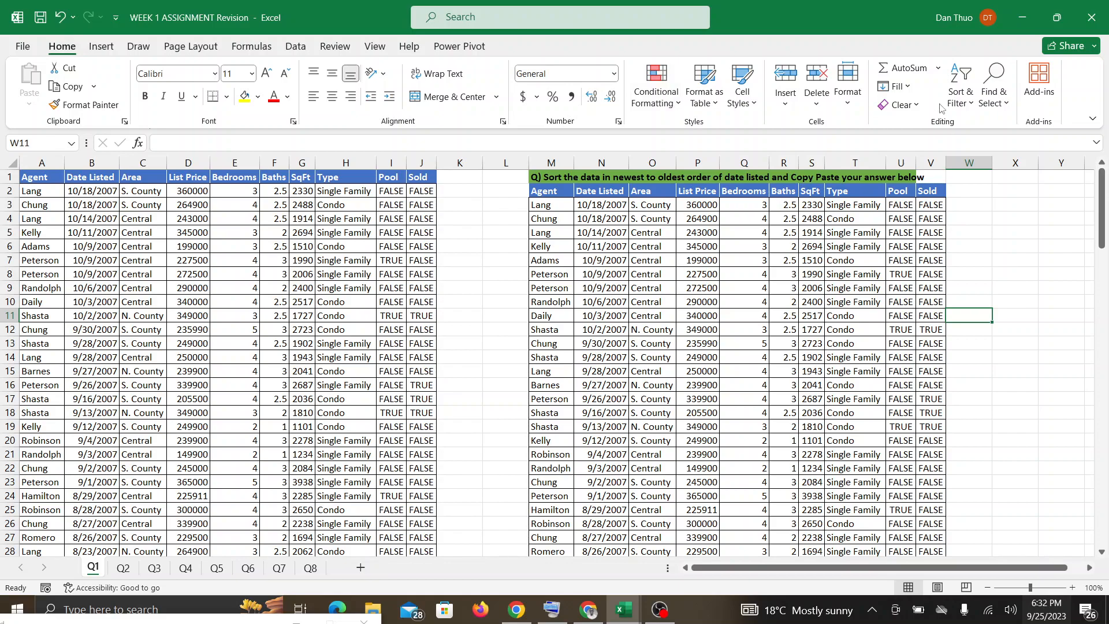
click(847, 84)
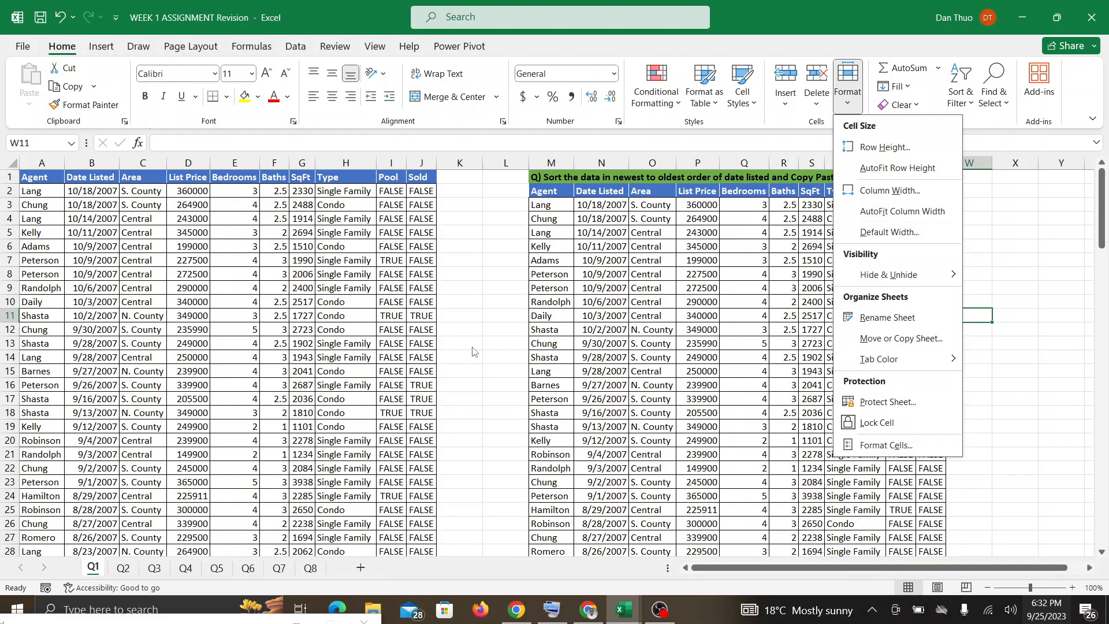
click(120, 572)
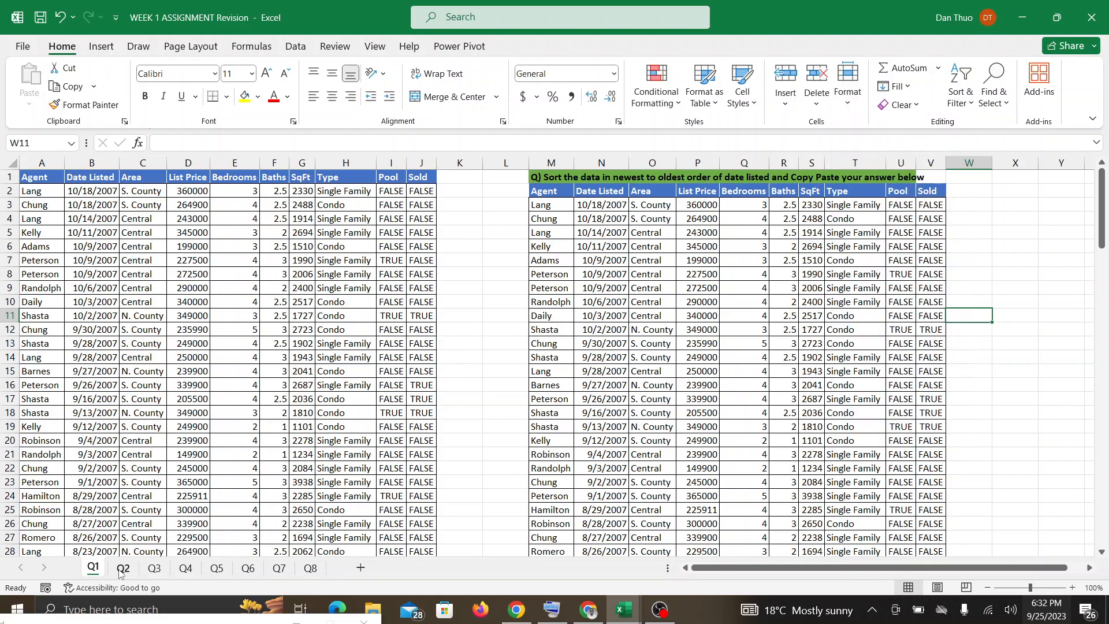
Go to sheet Q2 and turn on filtering for the listings table's headers.
click(120, 570)
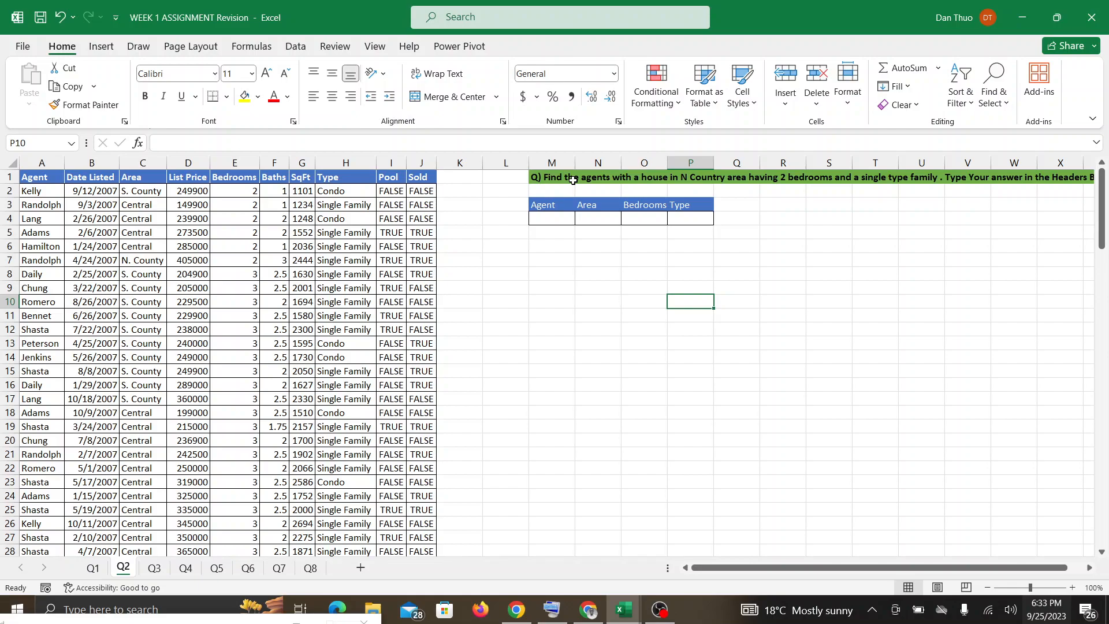
scroll(573, 180, right, 3)
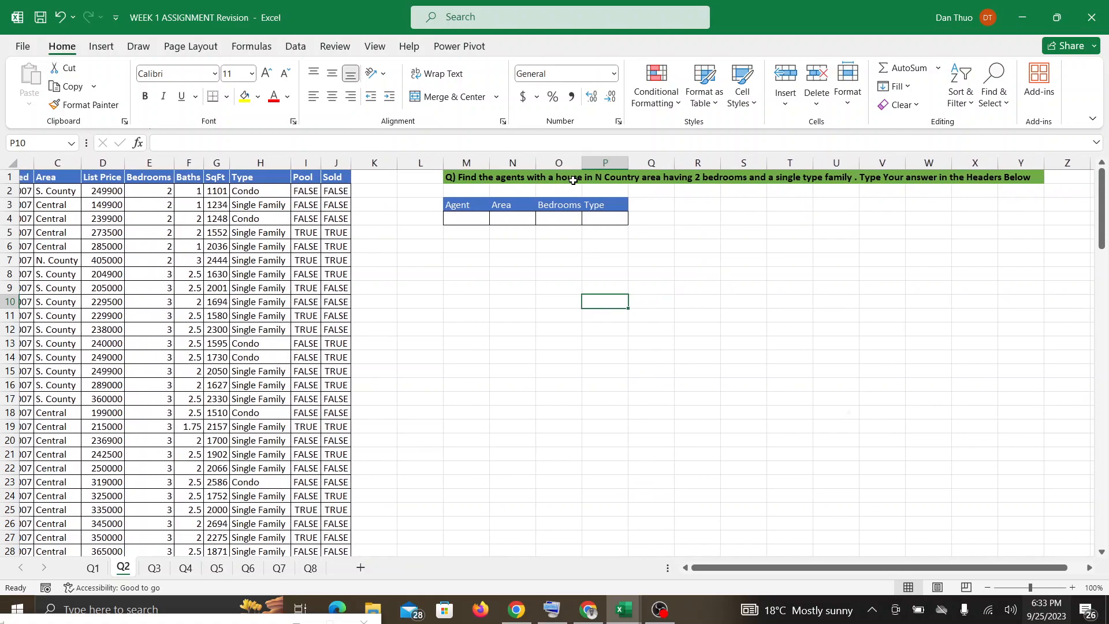
scroll(573, 180, left, 3)
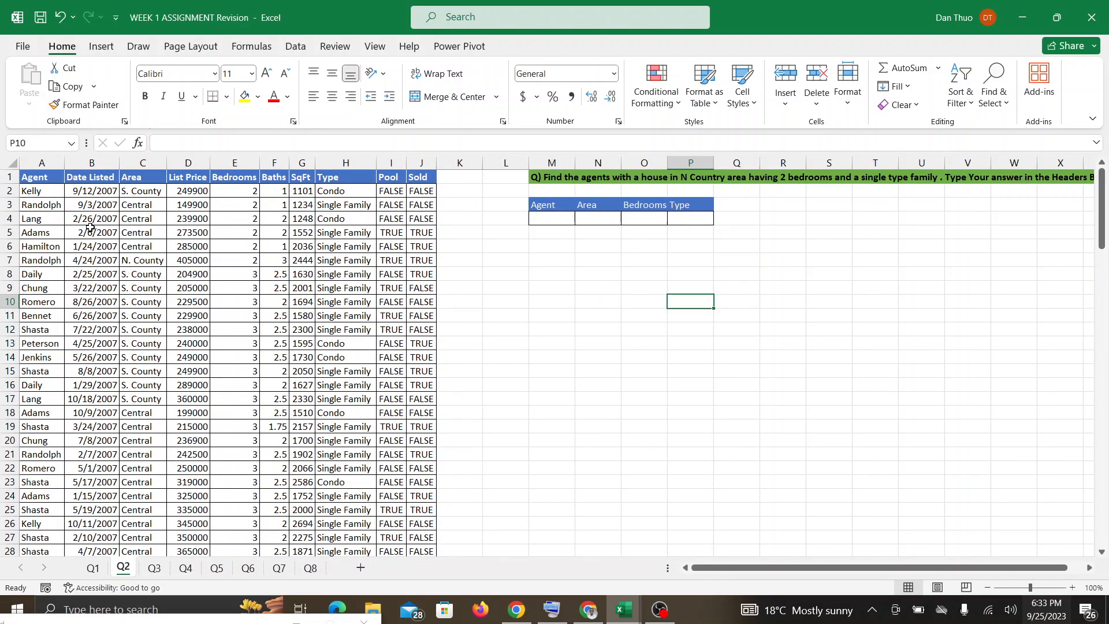
click(97, 193)
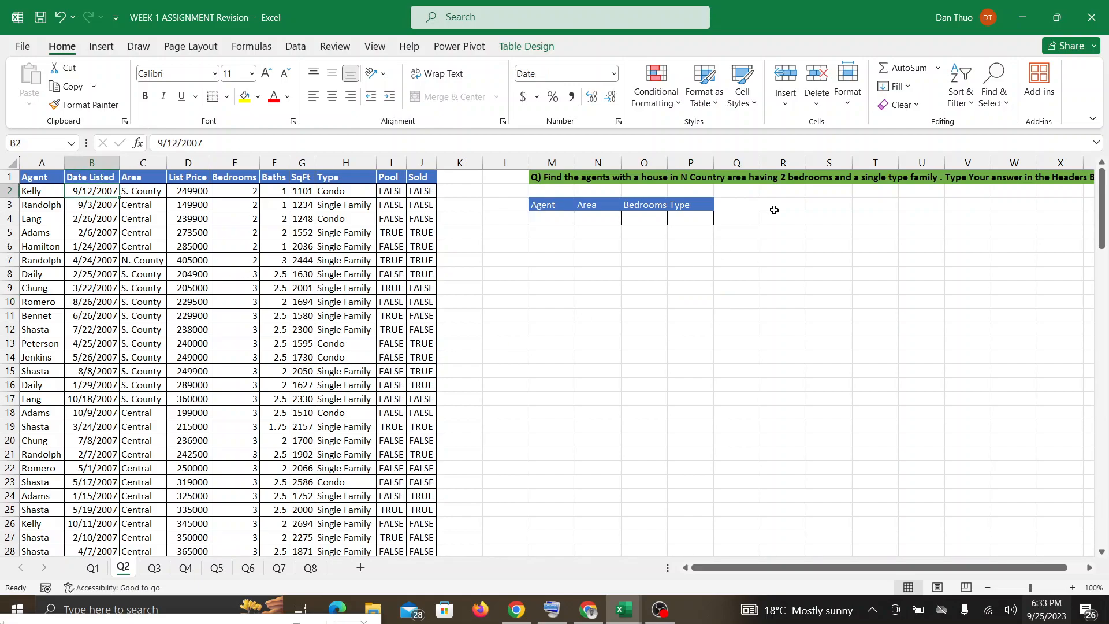
click(956, 85)
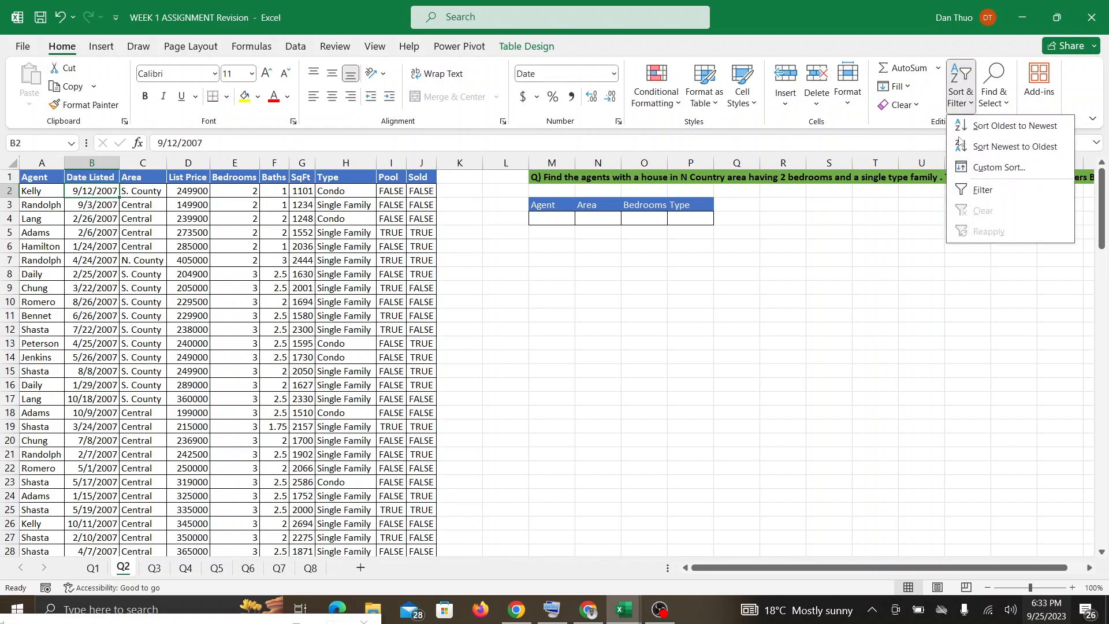
click(971, 190)
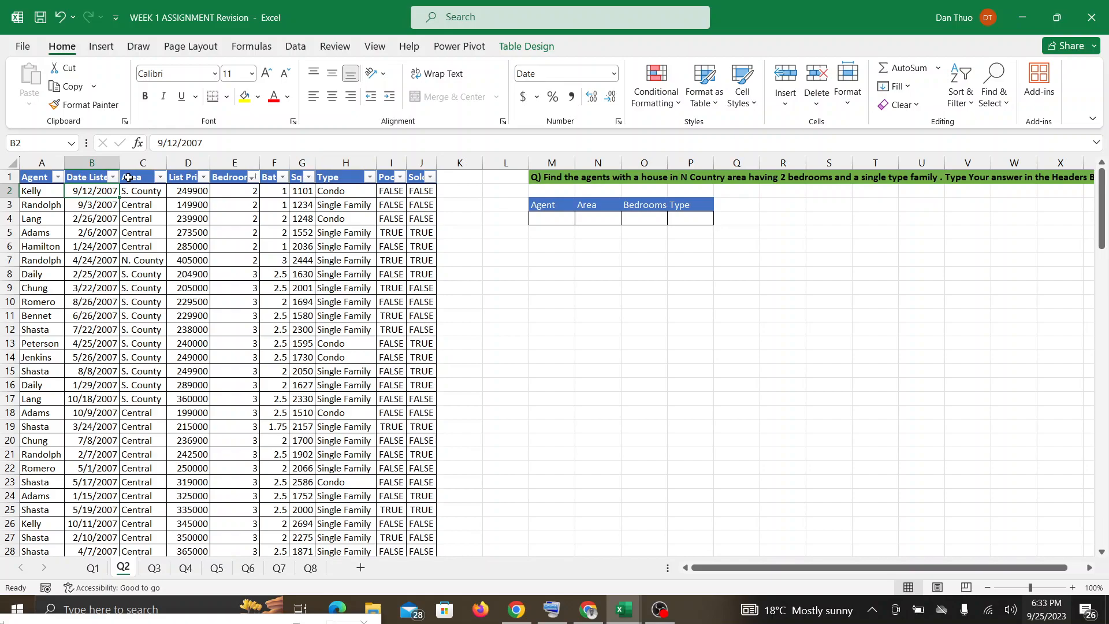
Filter the Area column of the listings table to show only N. County.
click(161, 177)
click(39, 364)
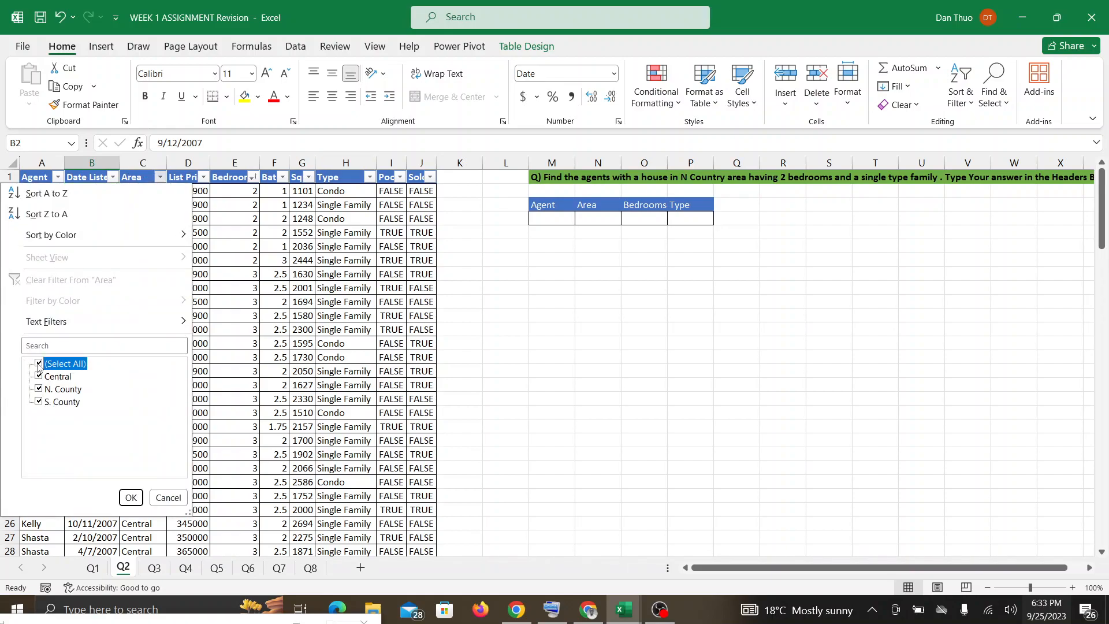
click(38, 389)
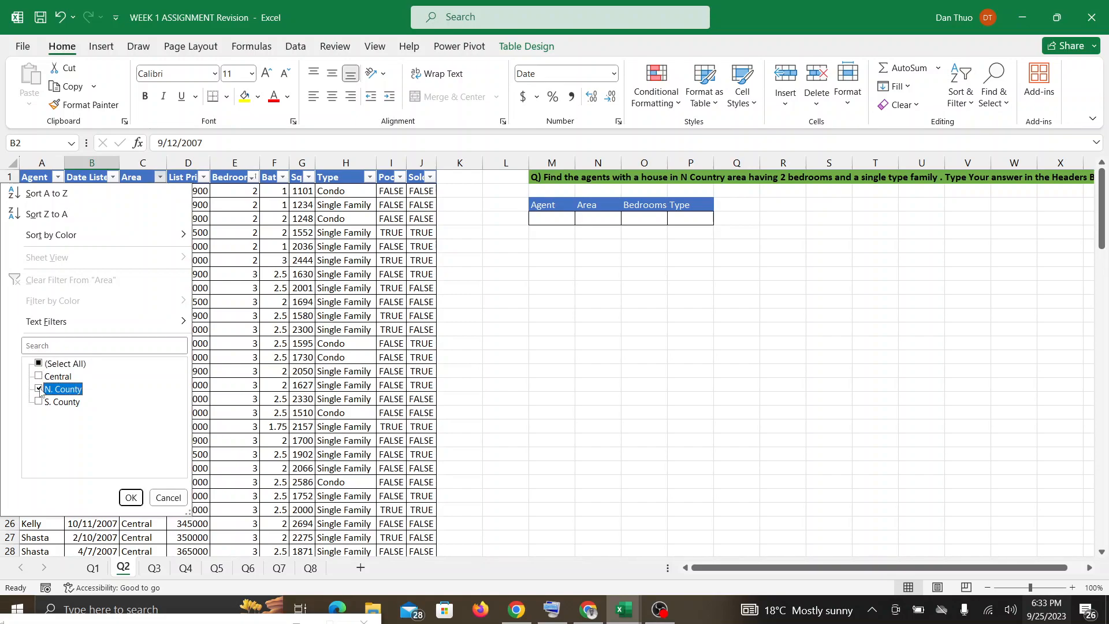
click(130, 497)
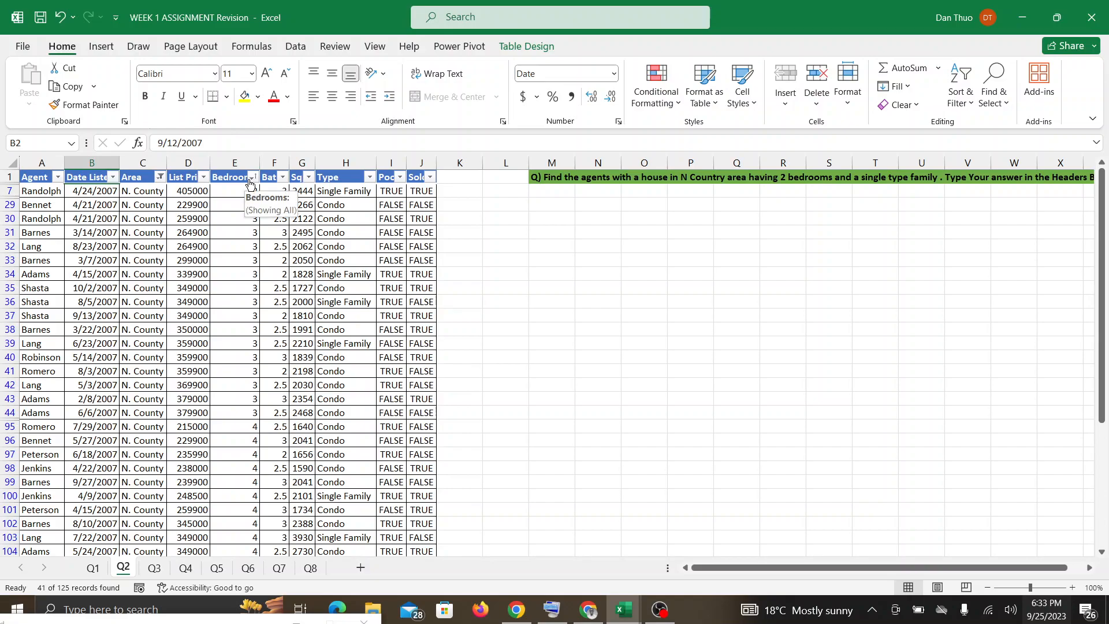
Filter the Bedrooms column to show only listings with 2 bedrooms.
click(253, 177)
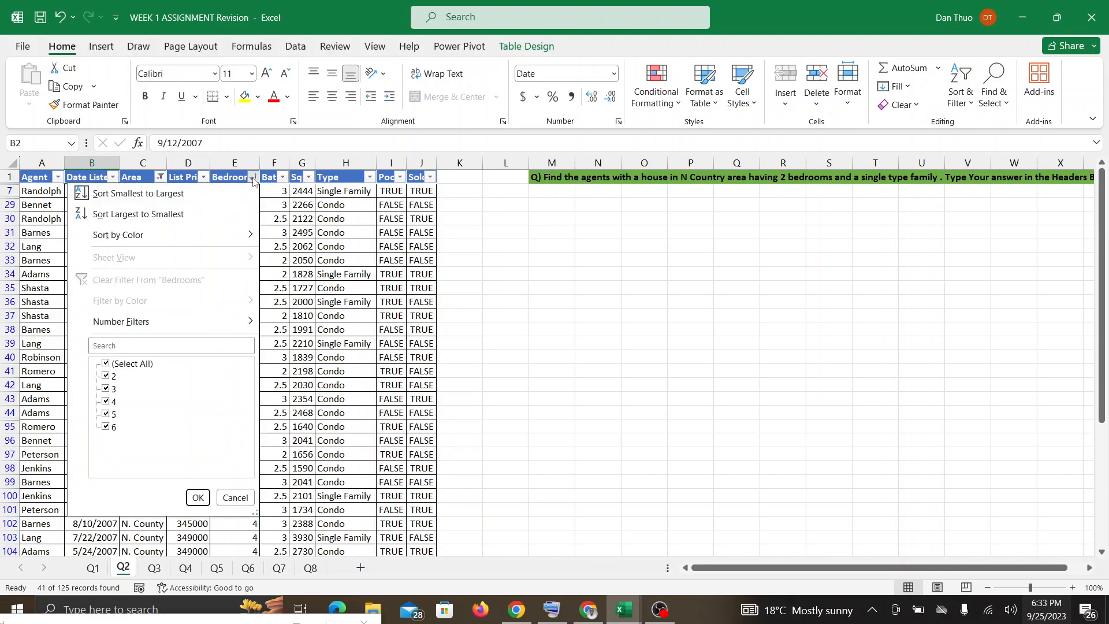
click(105, 363)
click(106, 376)
click(197, 496)
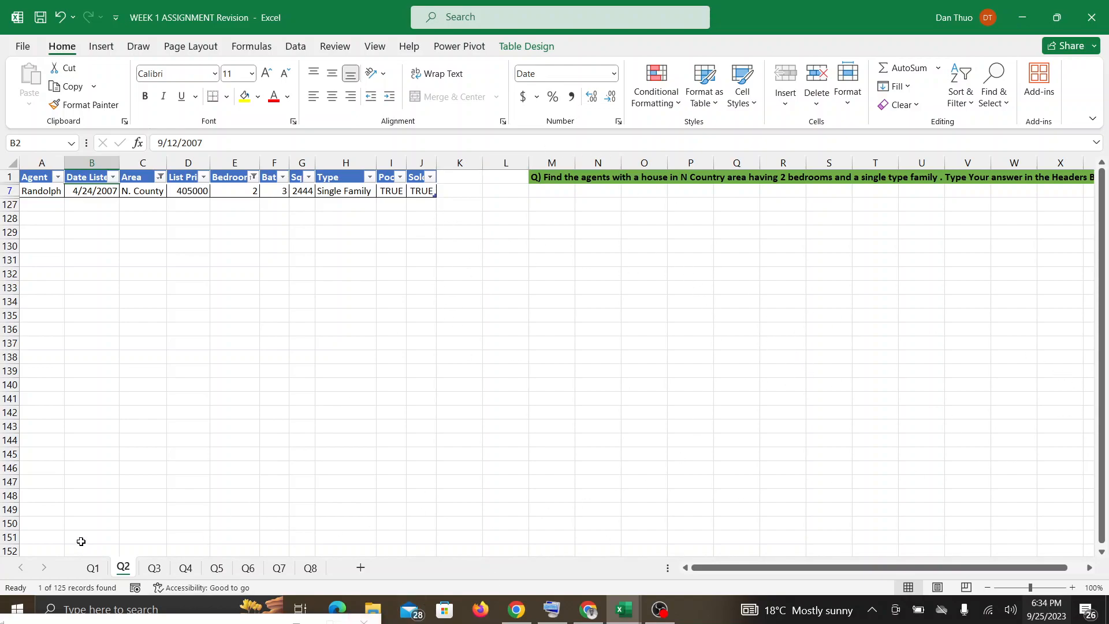
Go to sheet Q3 with the list price question.
click(156, 569)
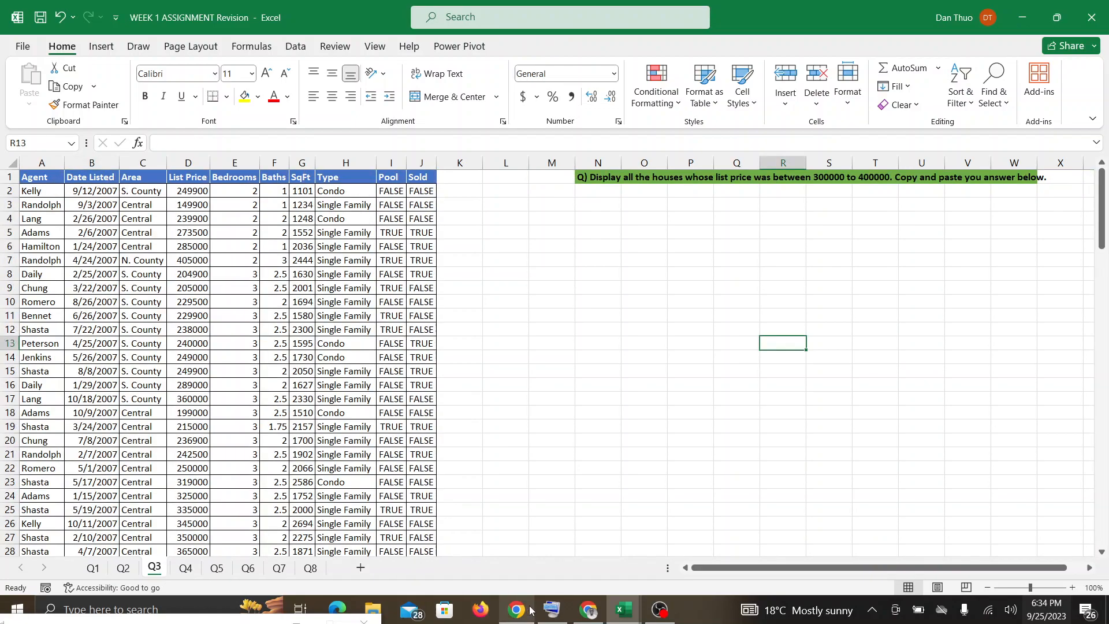
Check the Google Meet call and the OBS Studio recording, and return to the WEEK 1 ASSIGNMENT Revision workbook in Excel.
click(594, 615)
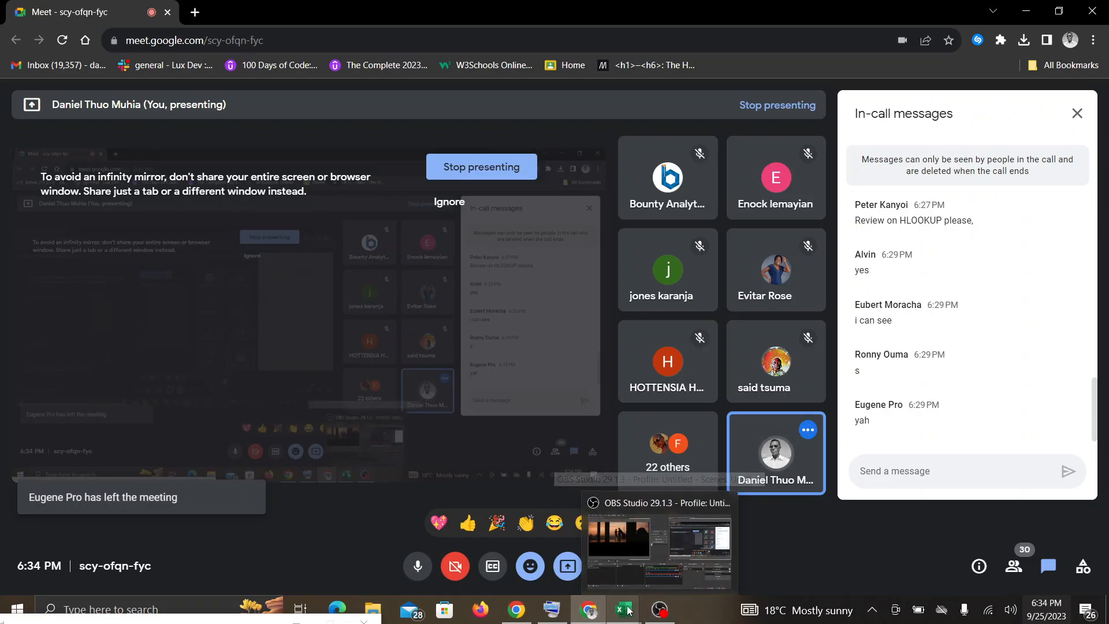
mouse_move(624, 609)
click(660, 584)
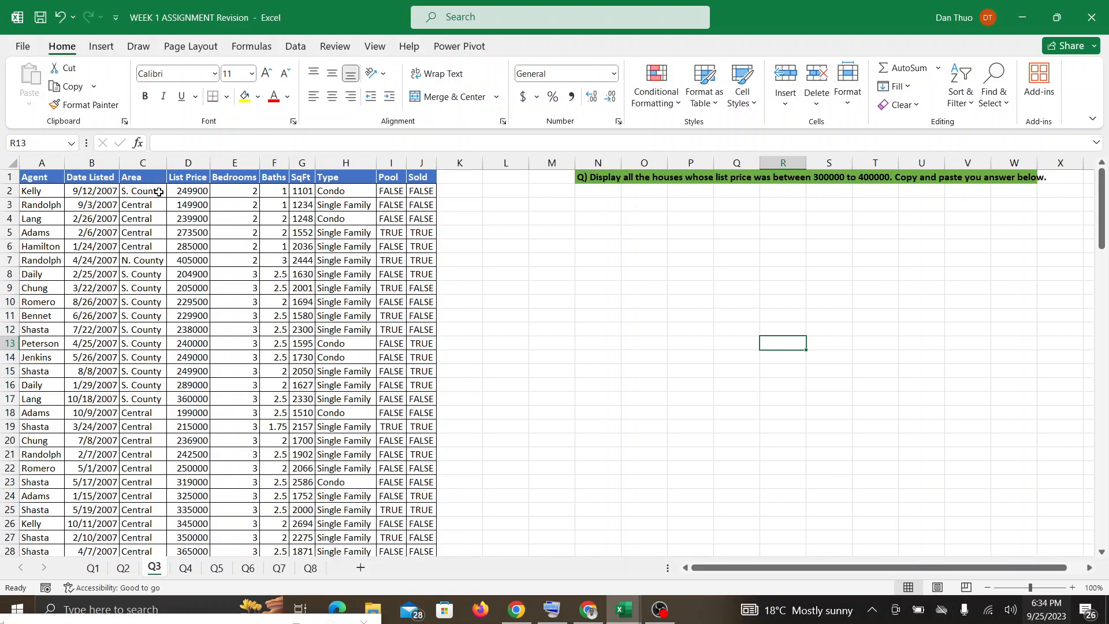
click(584, 614)
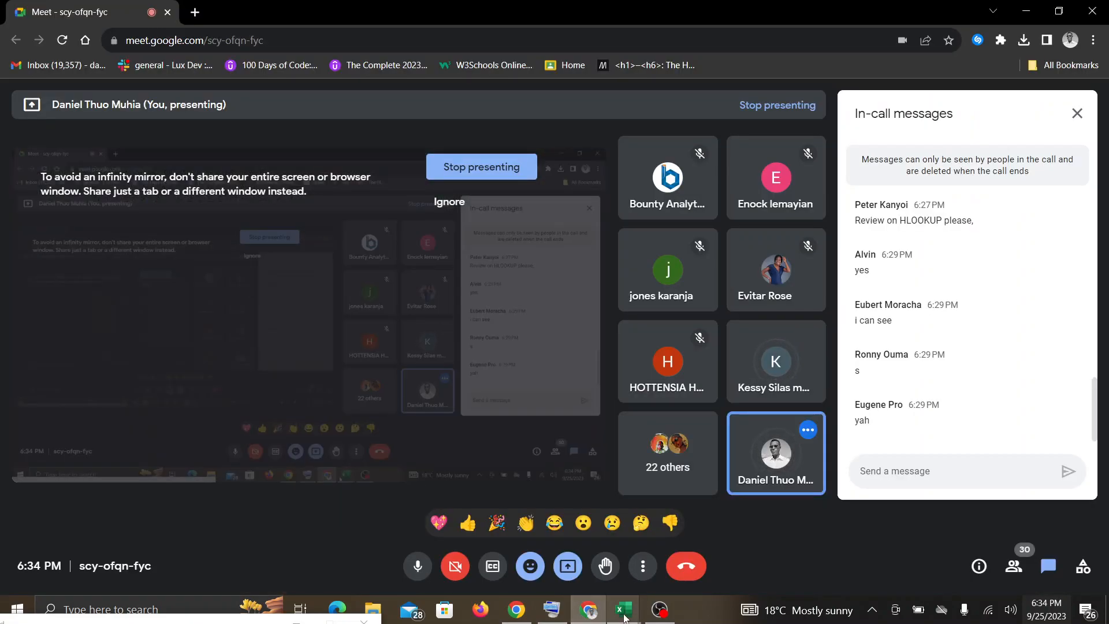
click(652, 616)
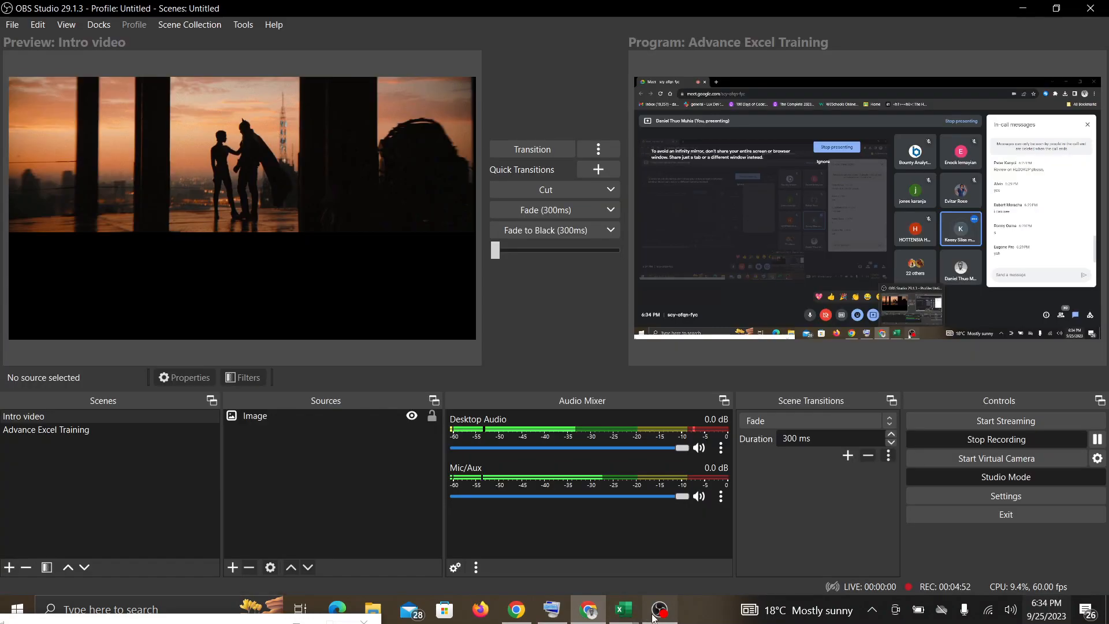
click(623, 609)
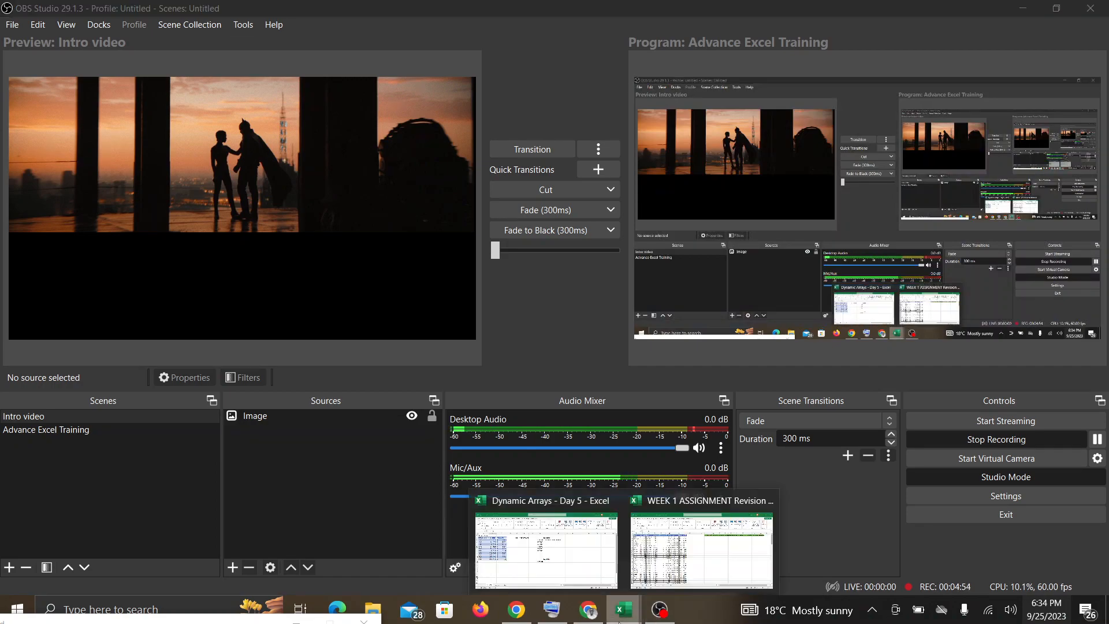
click(668, 573)
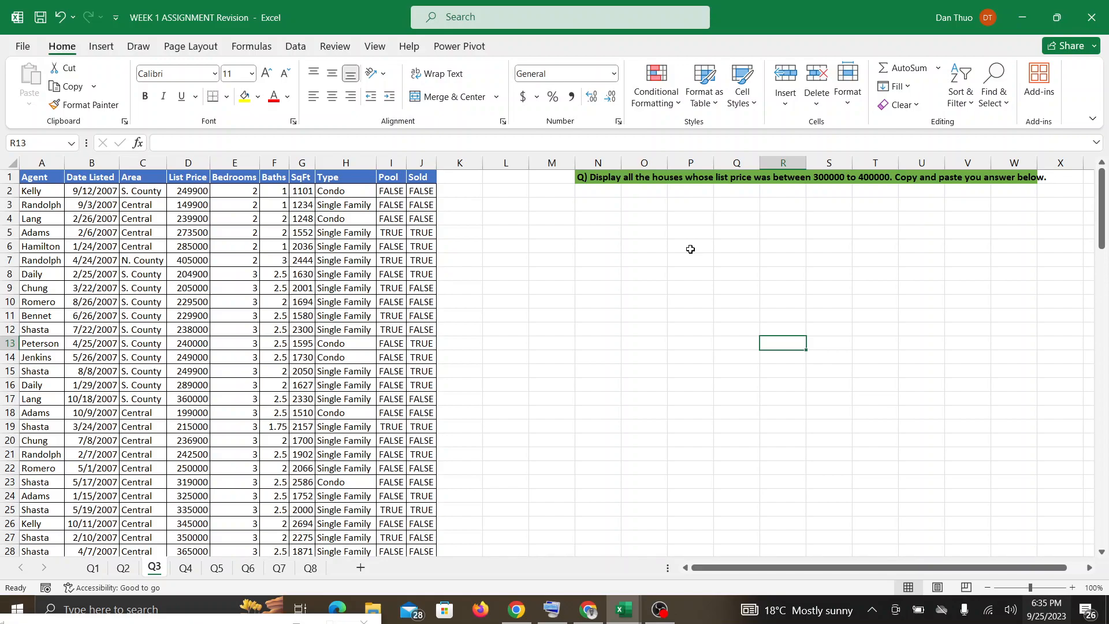
Turn on header filtering for the Q3 listings table and filter List Price to values between 300000 and 400000.
click(148, 206)
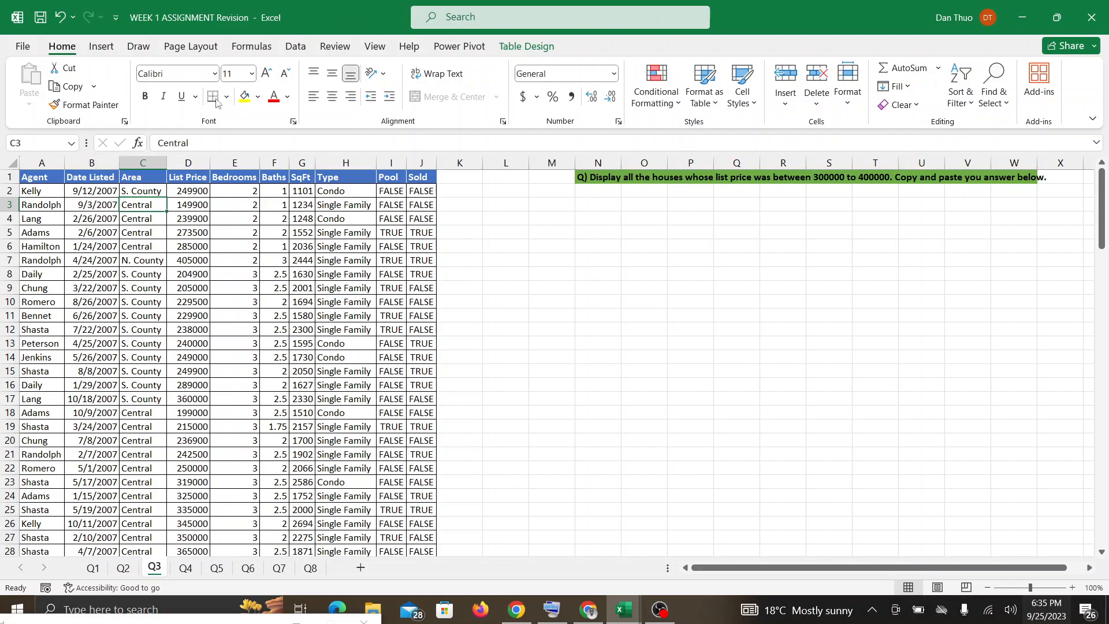
click(956, 94)
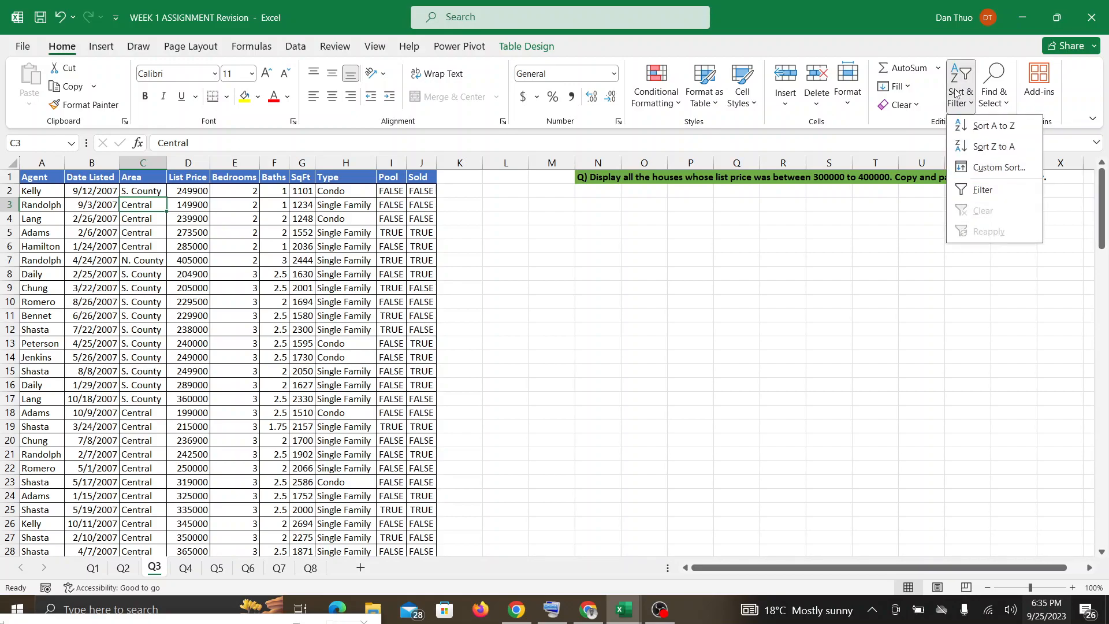
click(970, 191)
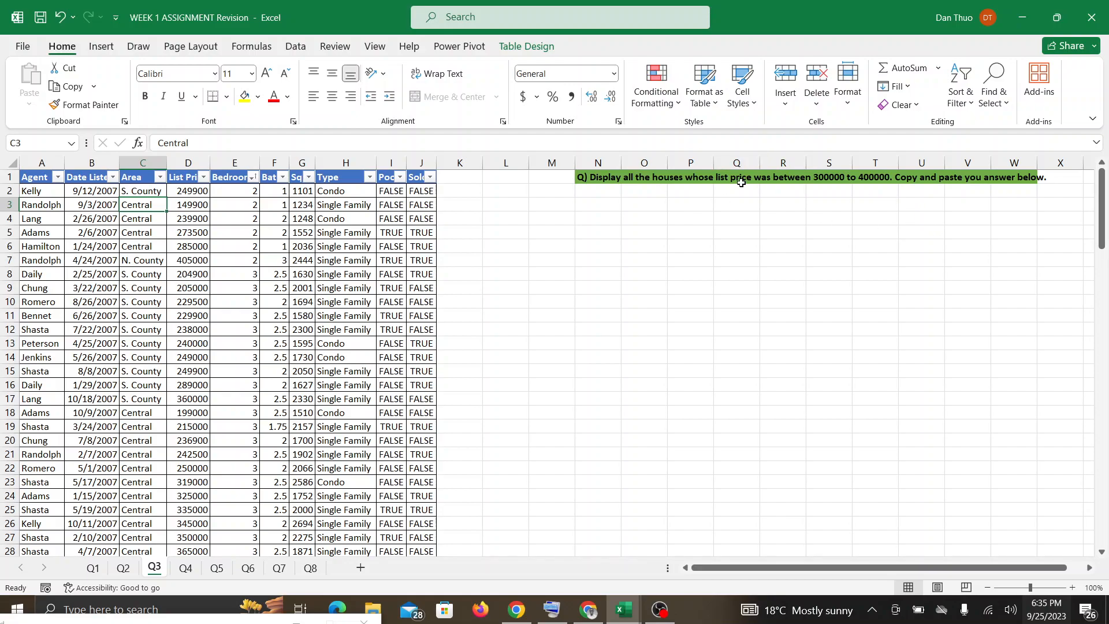
click(202, 177)
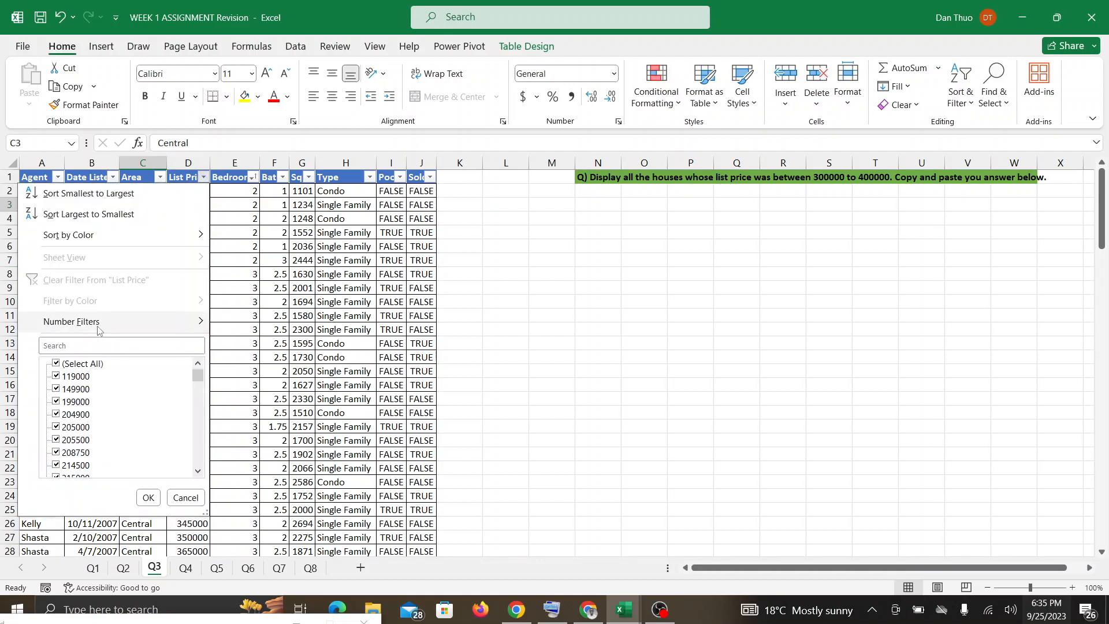
mouse_move(99, 328)
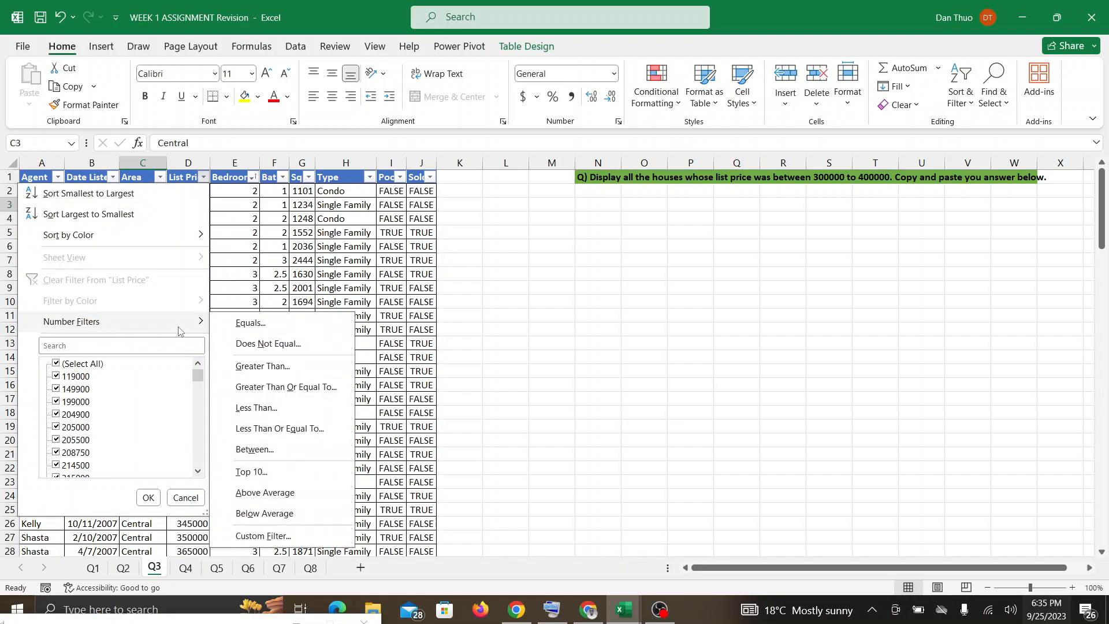
click(260, 450)
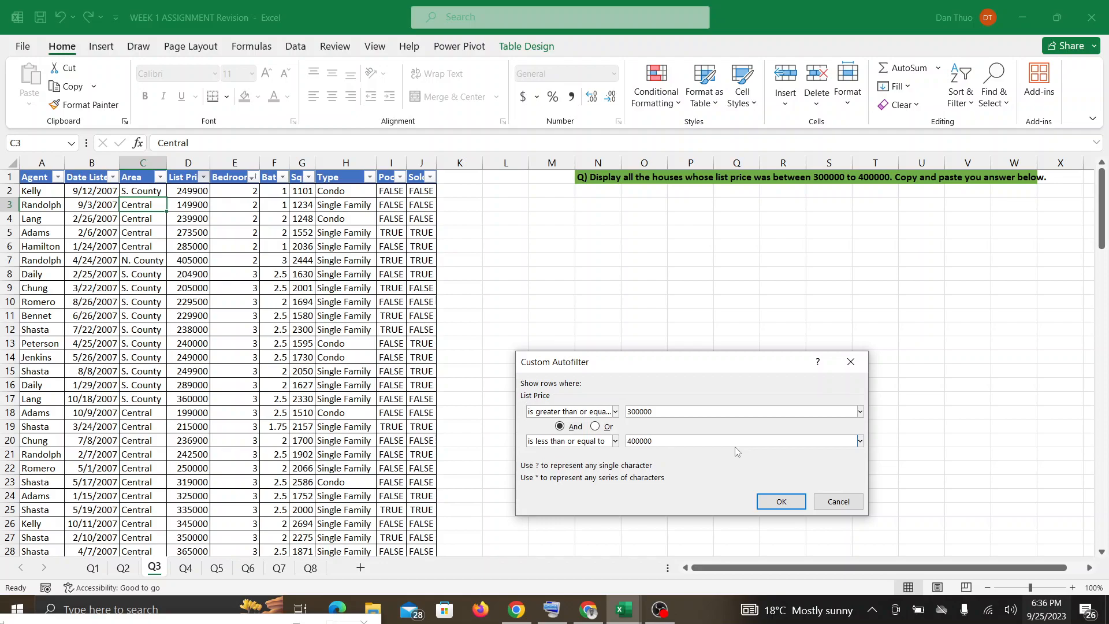
click(769, 504)
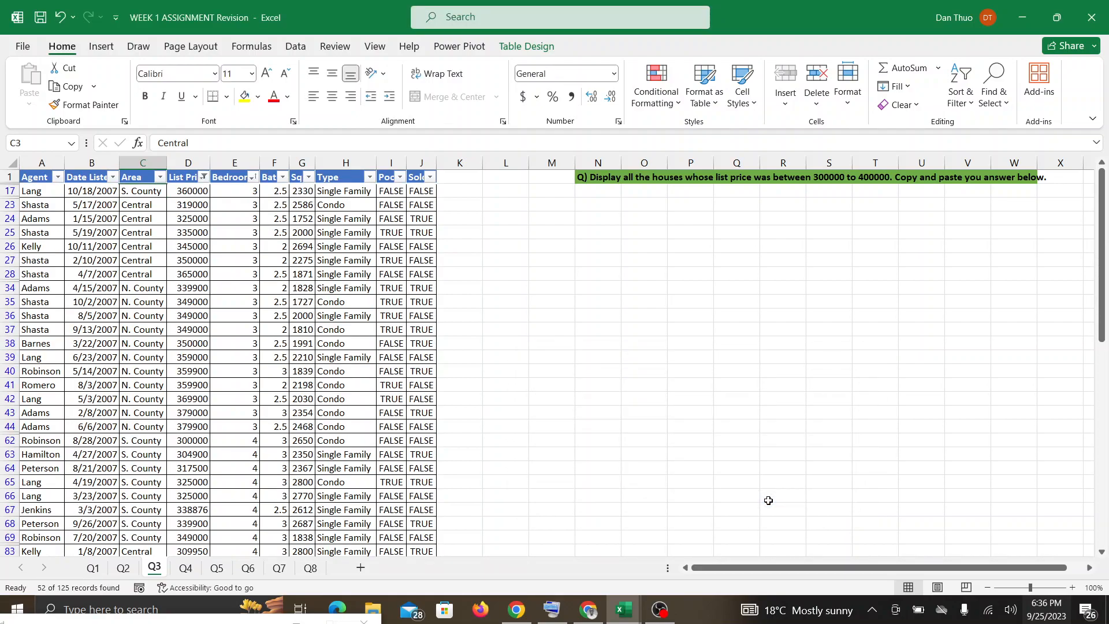
Copy the whole filtered table including its header row and paste it at cell N17, directly below the question.
click(177, 234)
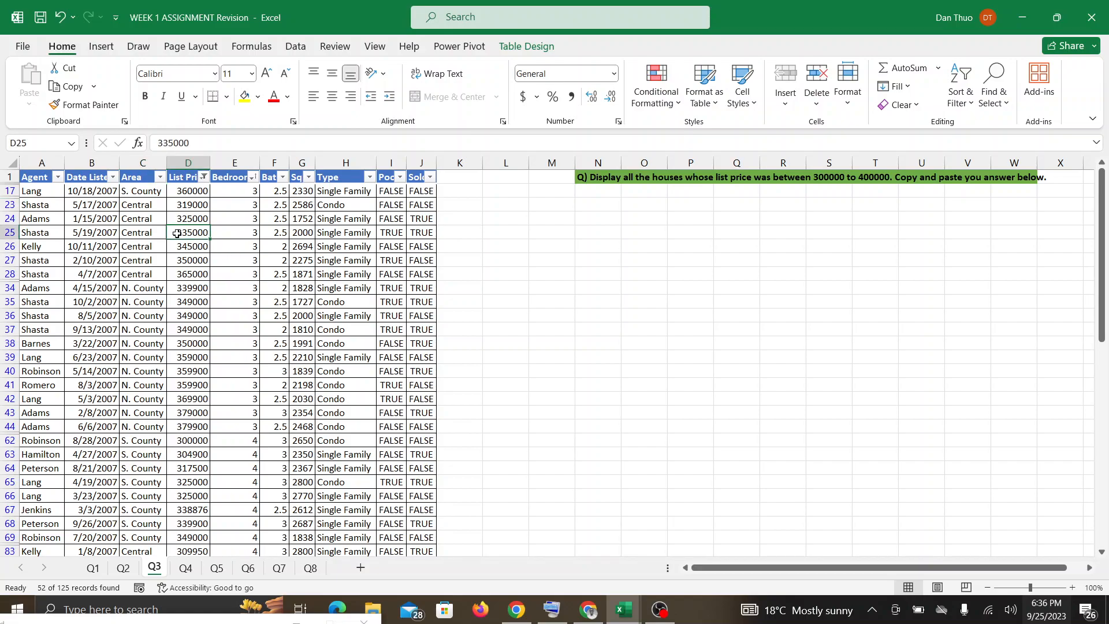
key(ctrl+a)
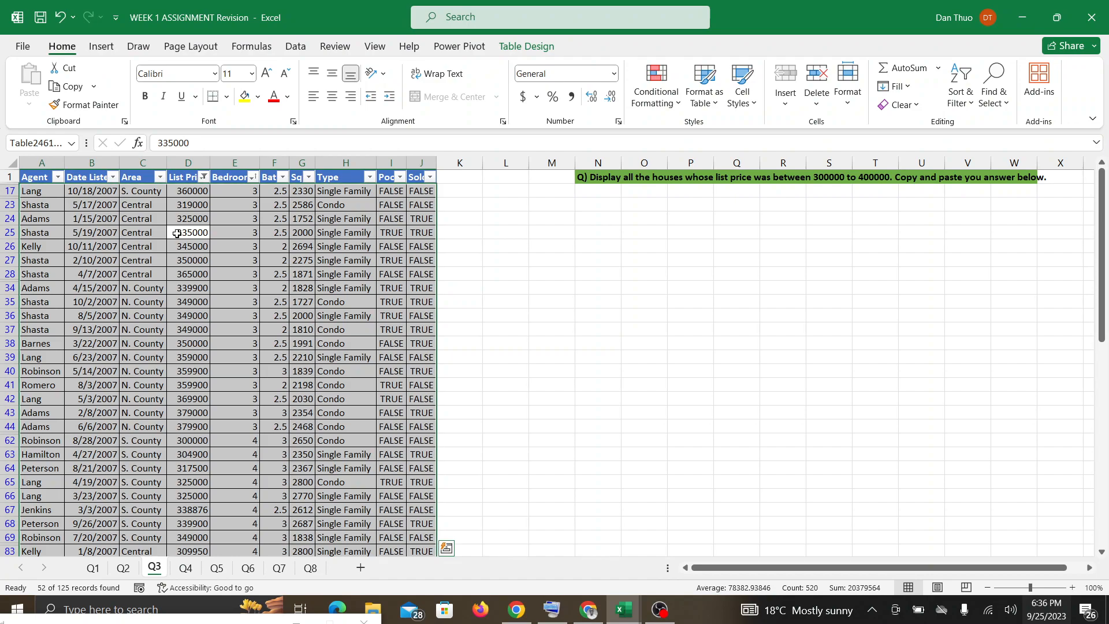
key(Down)
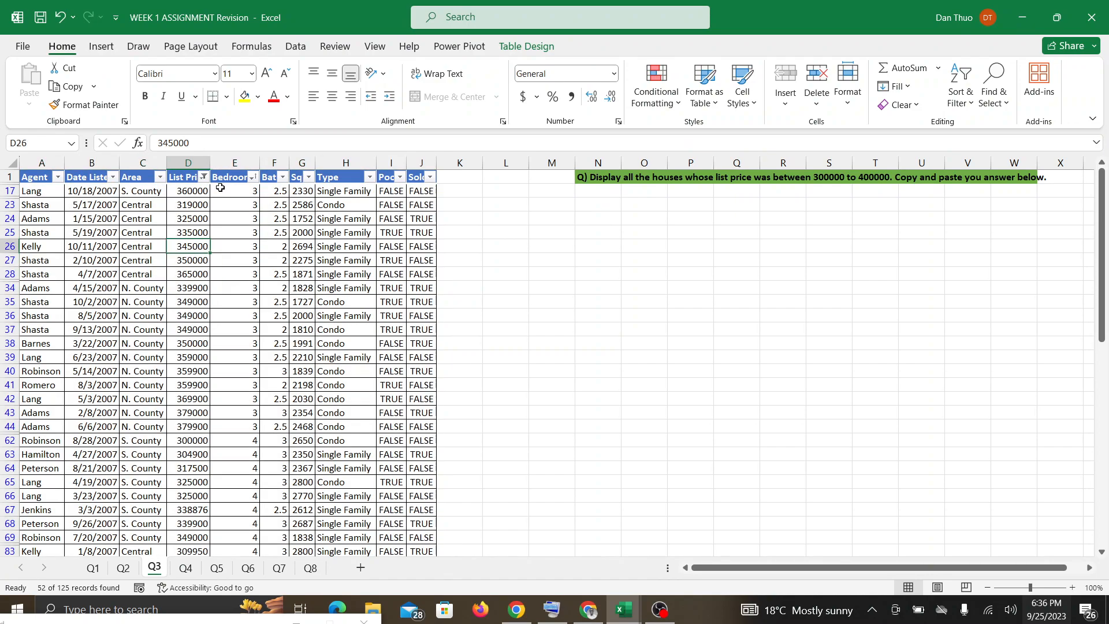
click(229, 178)
key(ctrl+a)
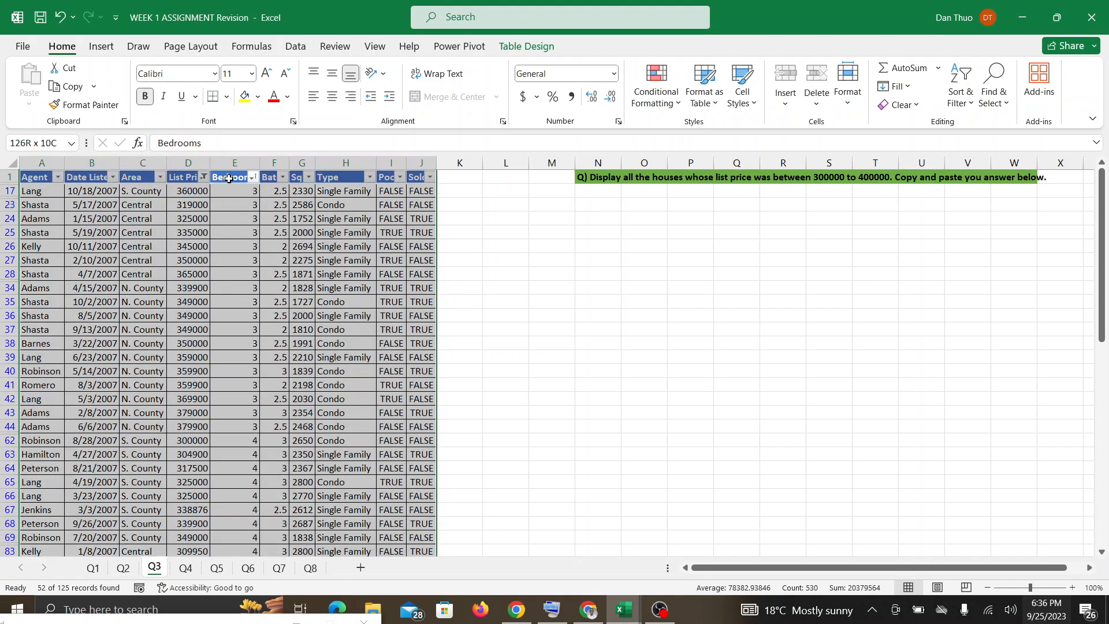
scroll(228, 178, down, 9)
scroll(228, 179, up, 9)
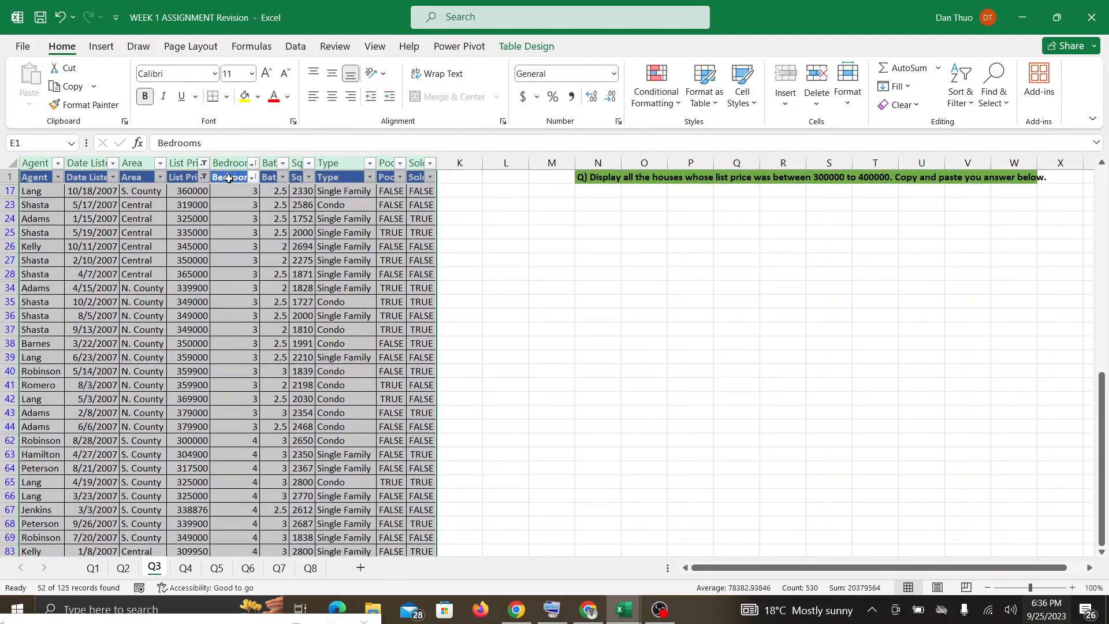
key(ctrl+c)
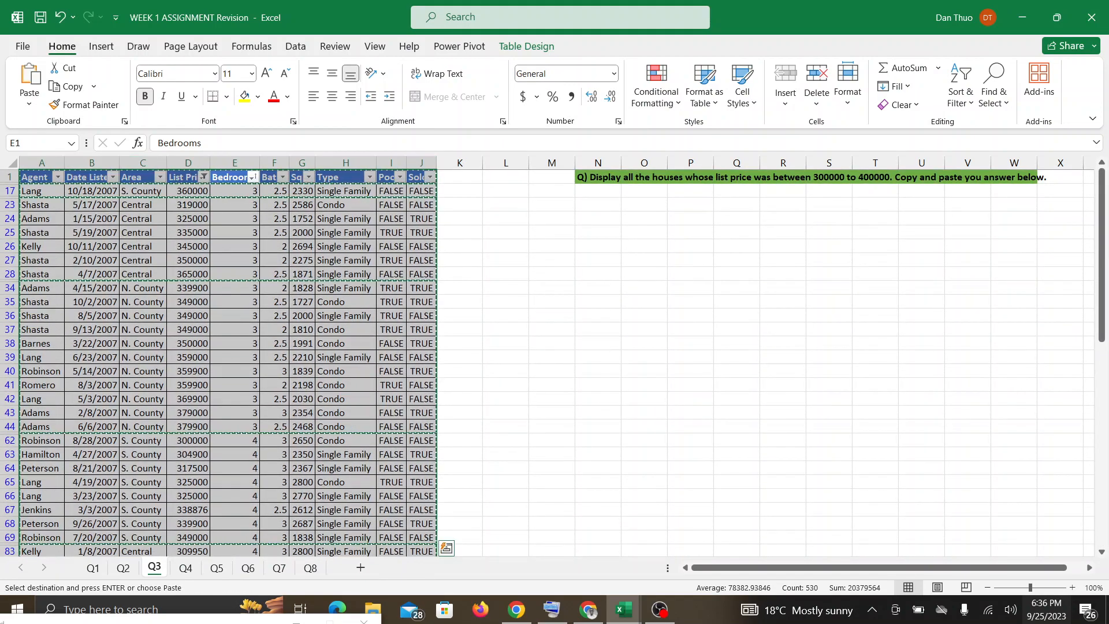
click(596, 190)
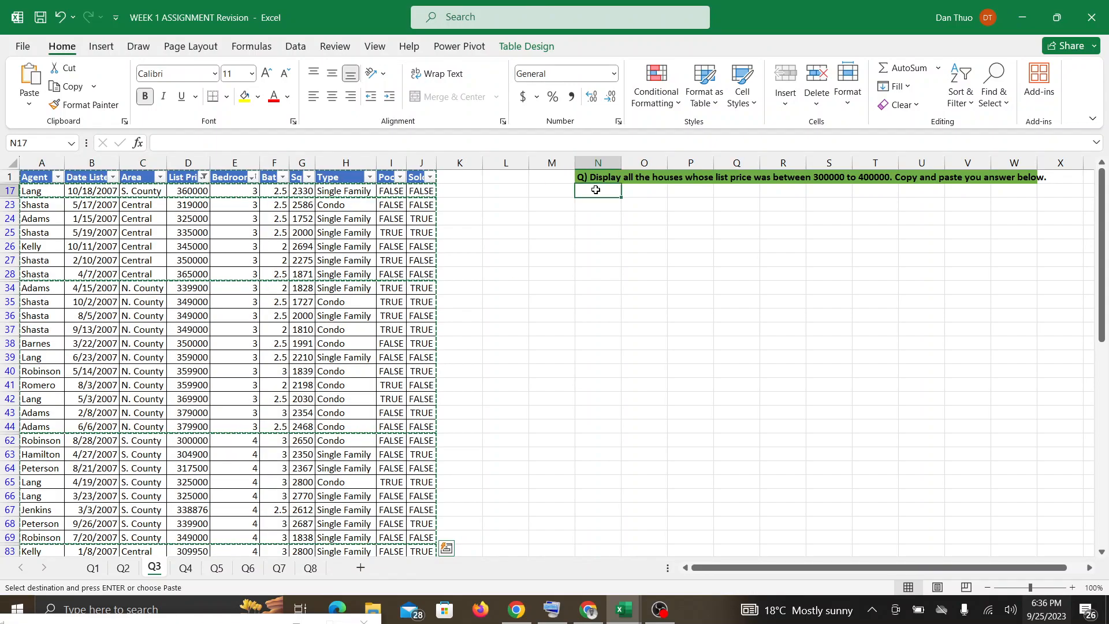
key(ctrl+v)
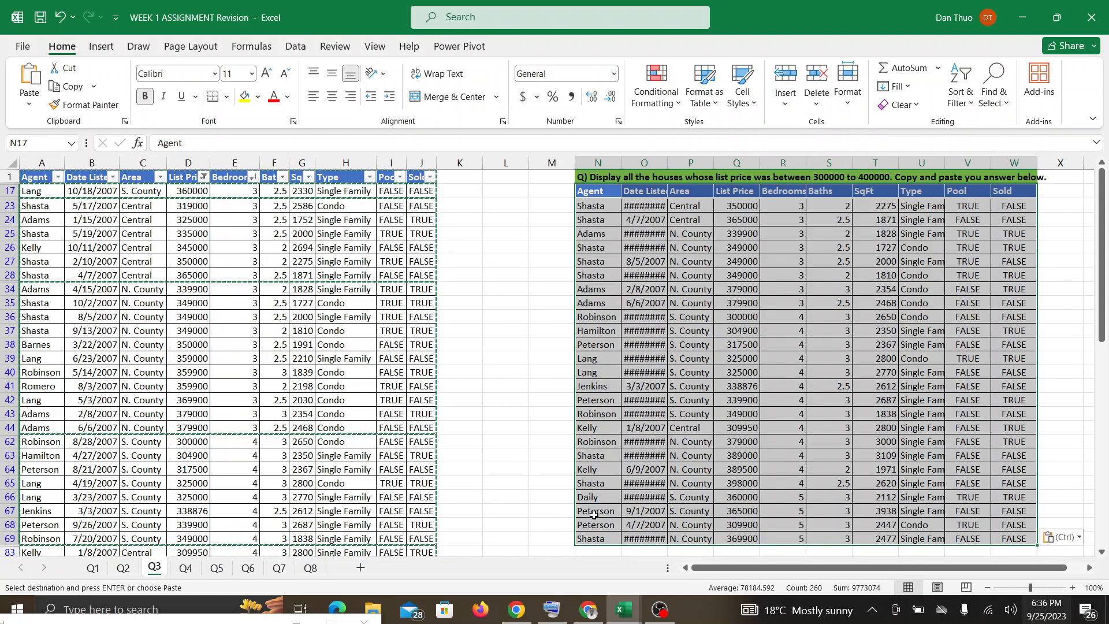
Check the speaking participant's options in the Google Meet call and return to the WEEK 1 ASSIGNMENT Revision workbook in Excel.
click(588, 610)
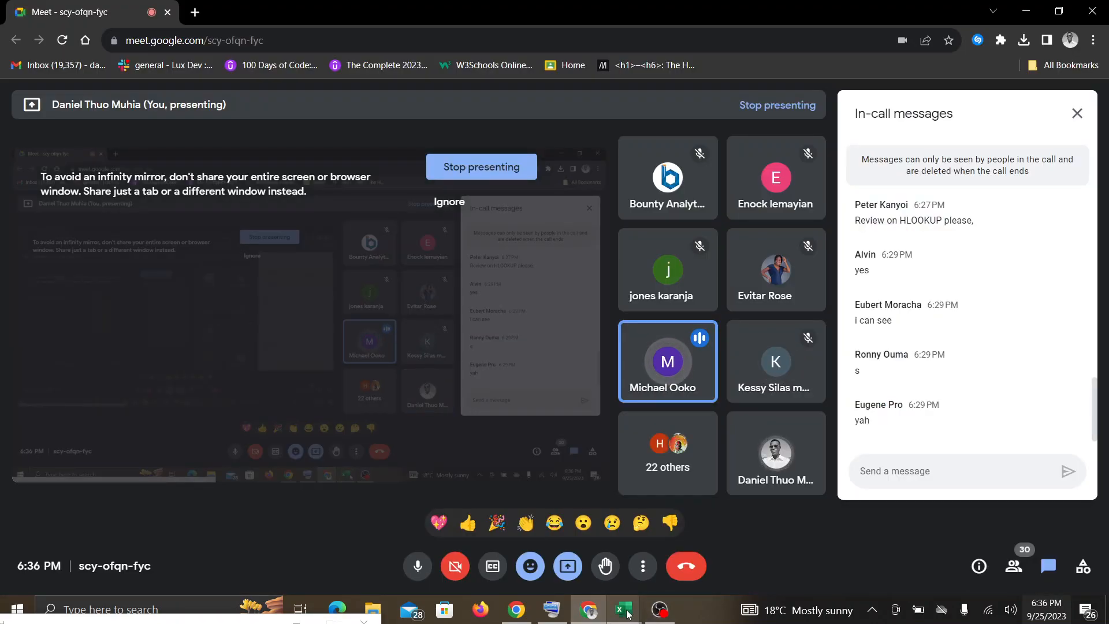
mouse_move(626, 612)
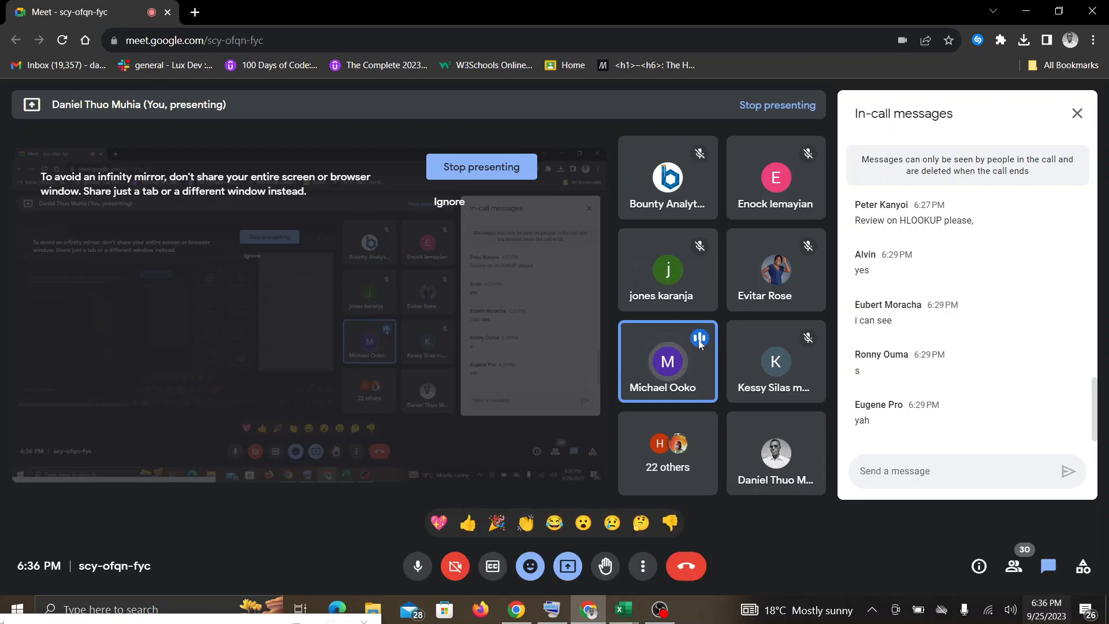
click(700, 361)
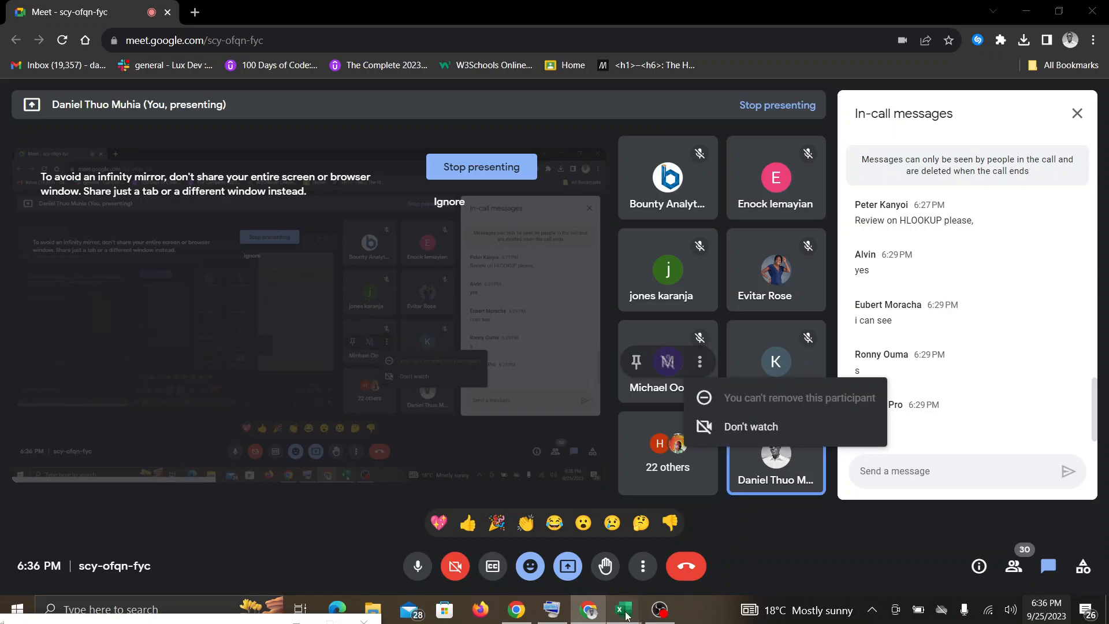
mouse_move(622, 610)
click(708, 553)
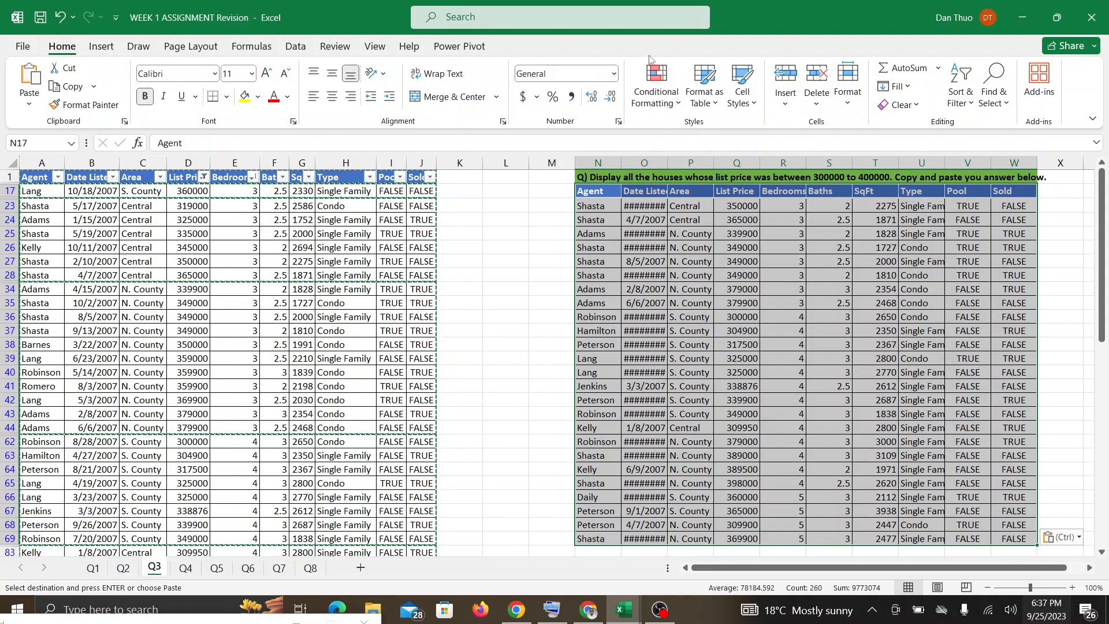
AutoFit the column widths of the pasted table on sheet Q3 and clear the copy selection.
click(847, 80)
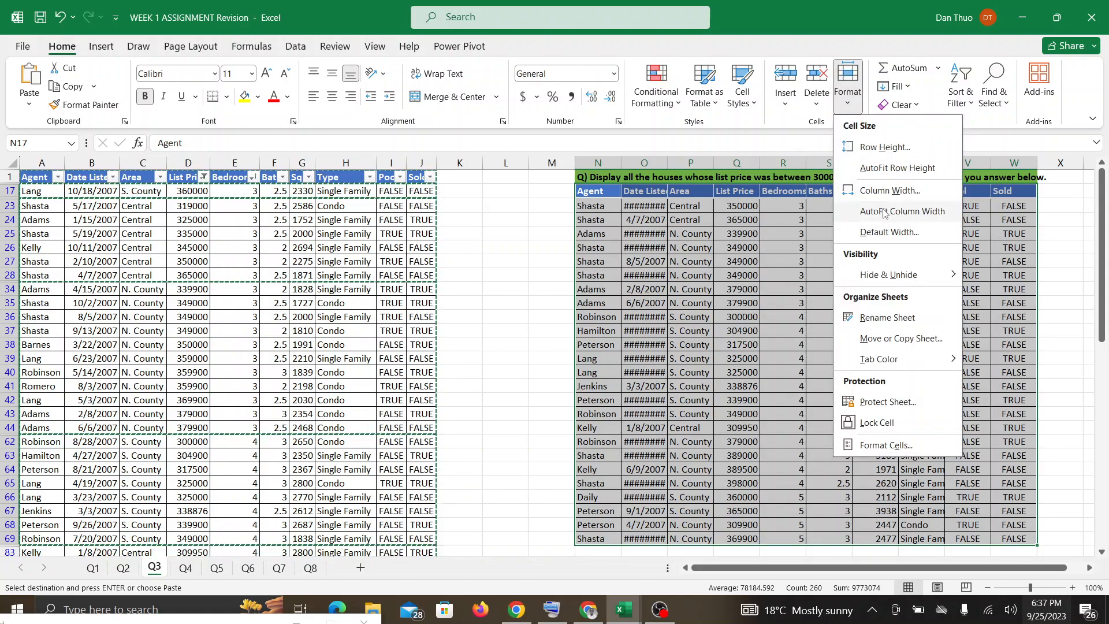
click(883, 212)
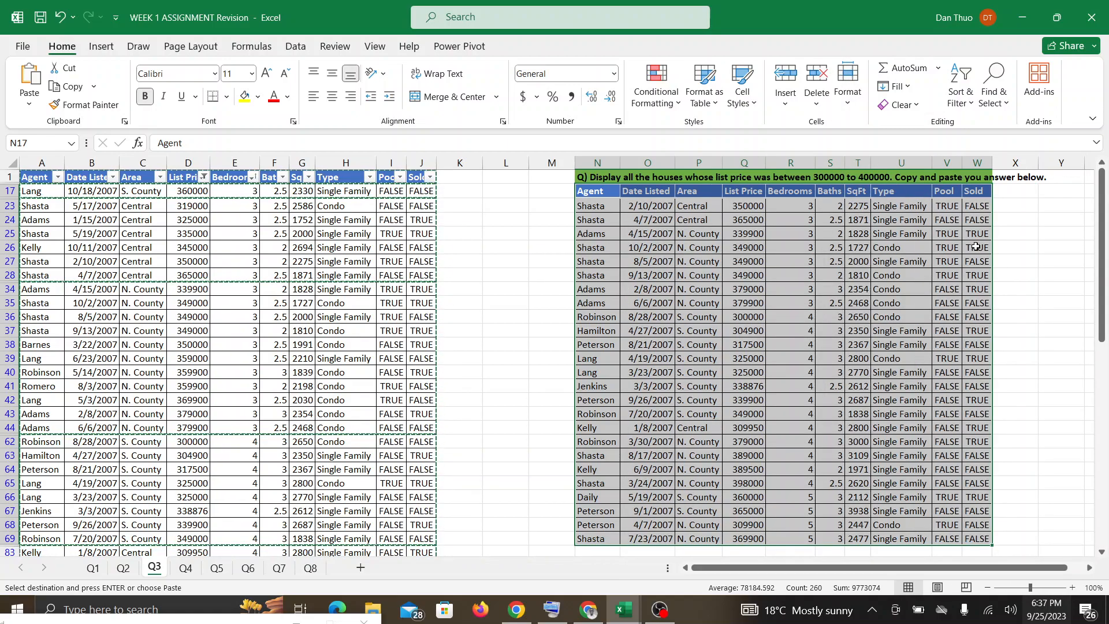
click(1020, 260)
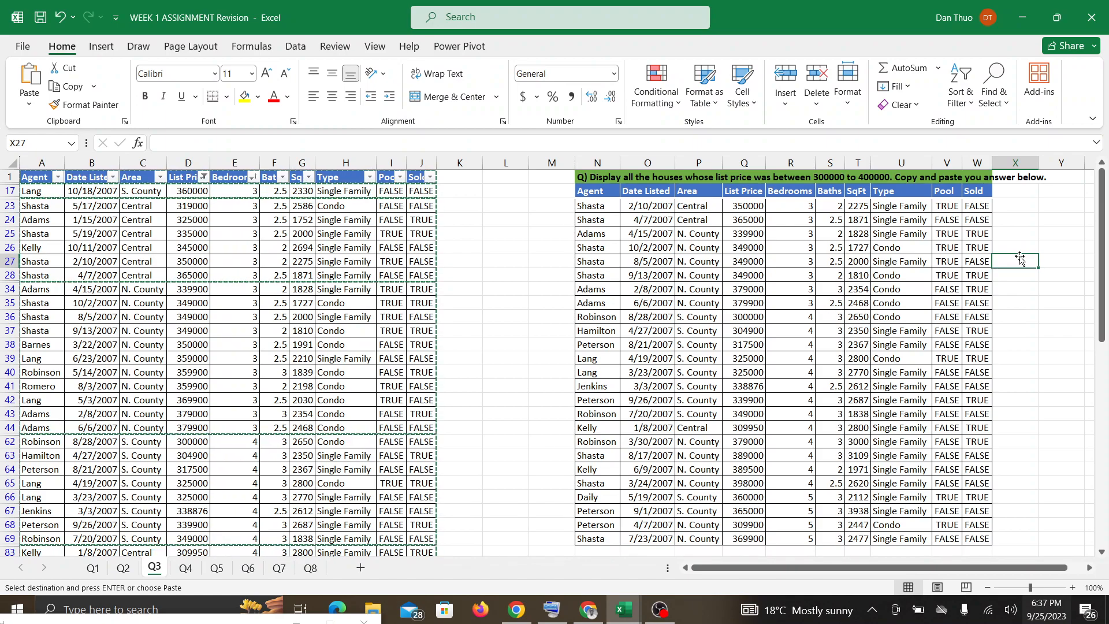
key(Escape)
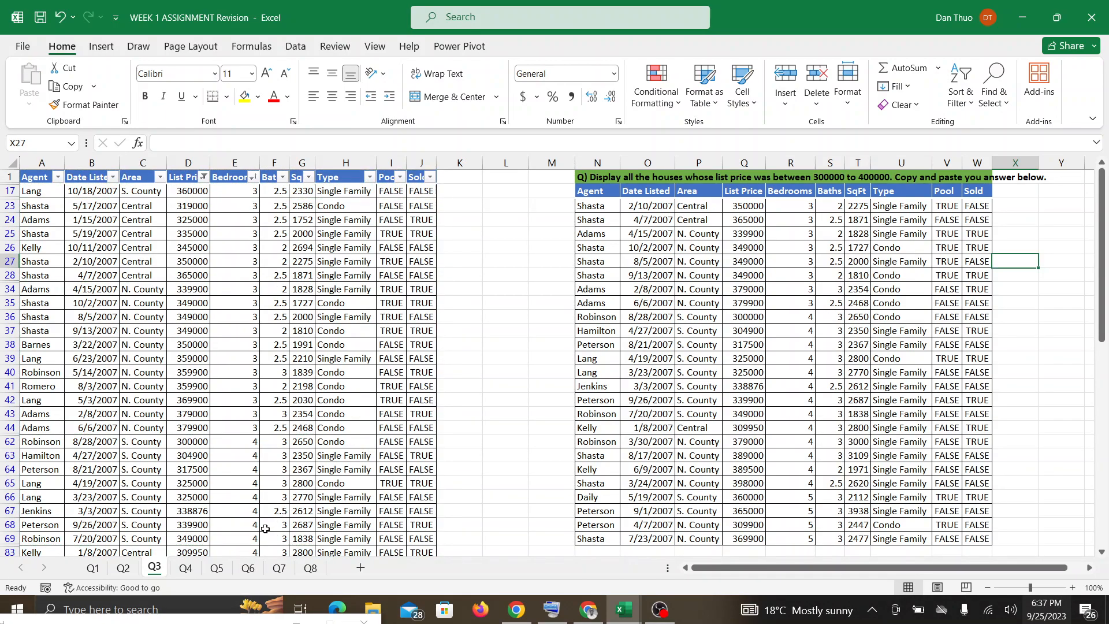
On sheet Q4, set up a Greater Than highlight rule with threshold 10,000 for the monthly sales values B2:G19.
click(186, 568)
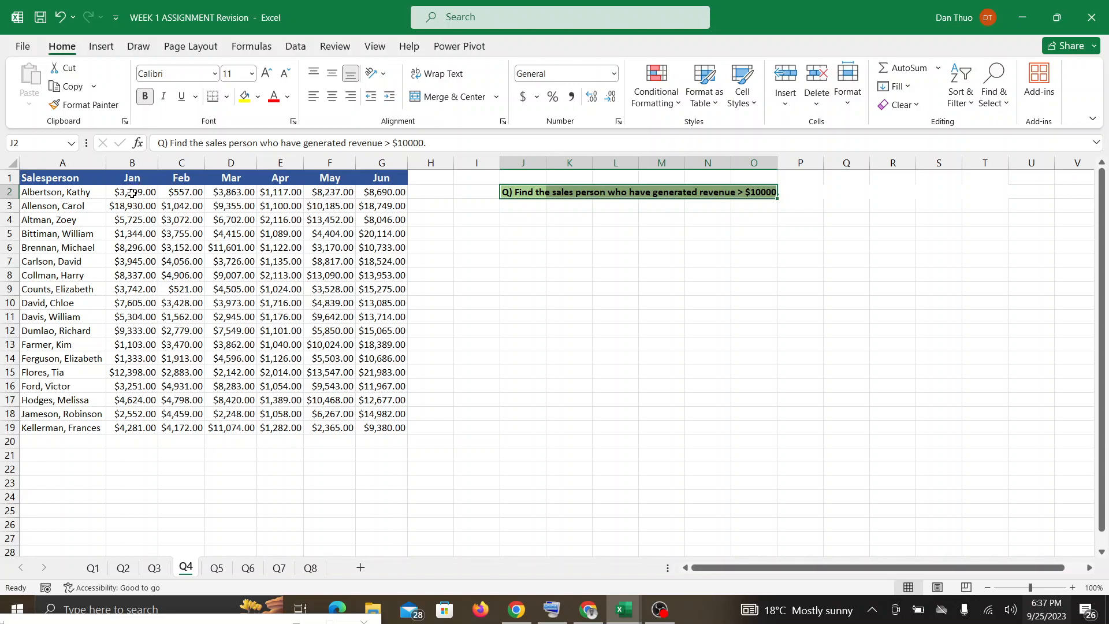
drag(133, 192, 400, 425)
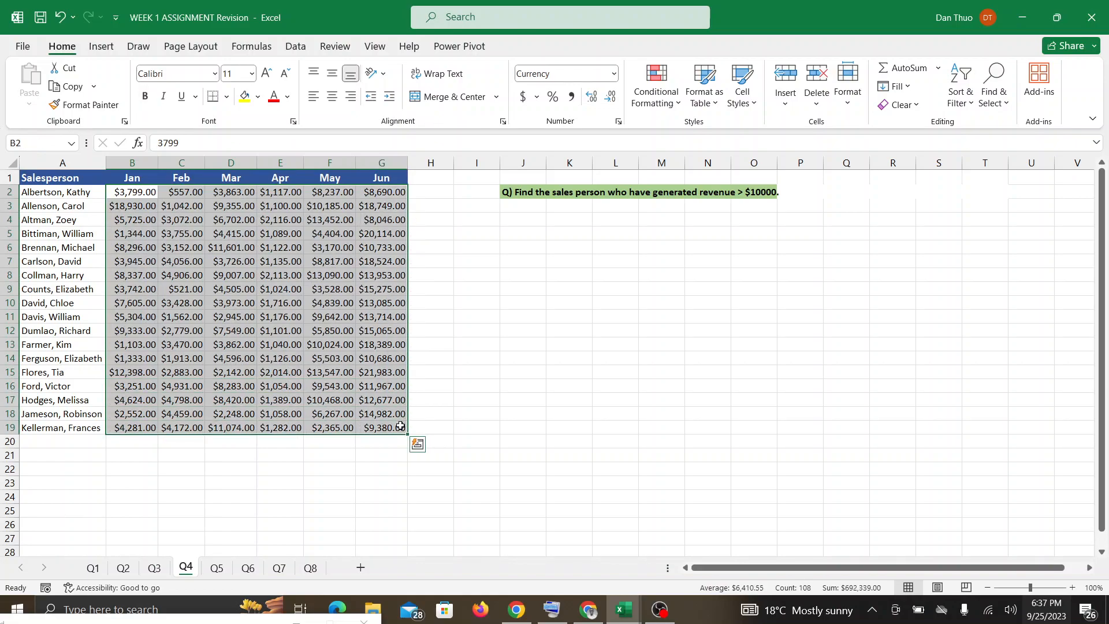
click(674, 98)
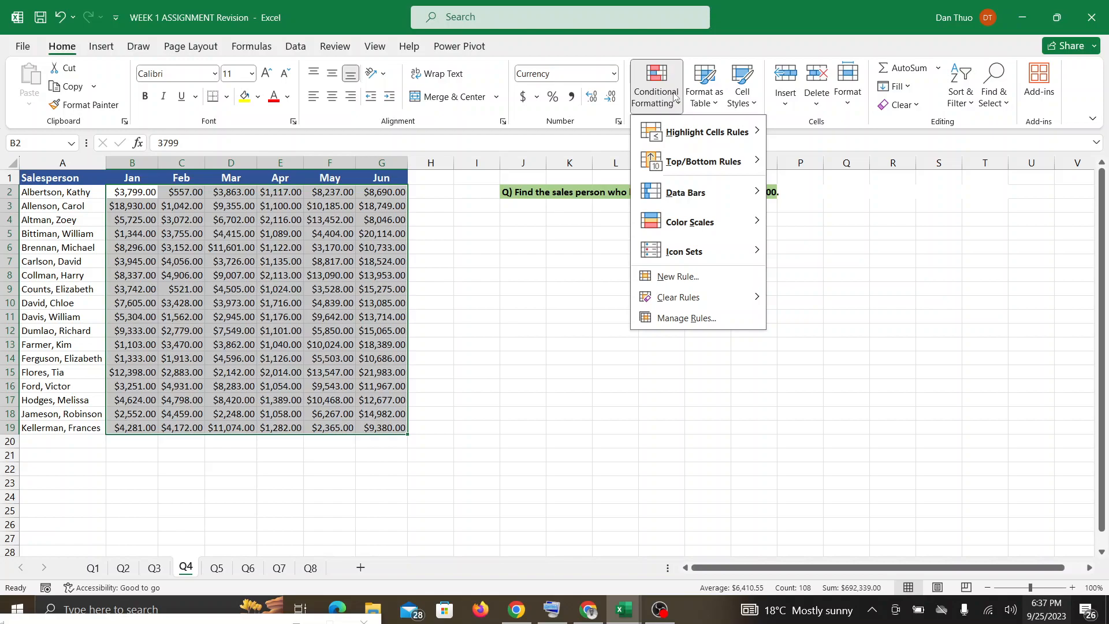
mouse_move(692, 131)
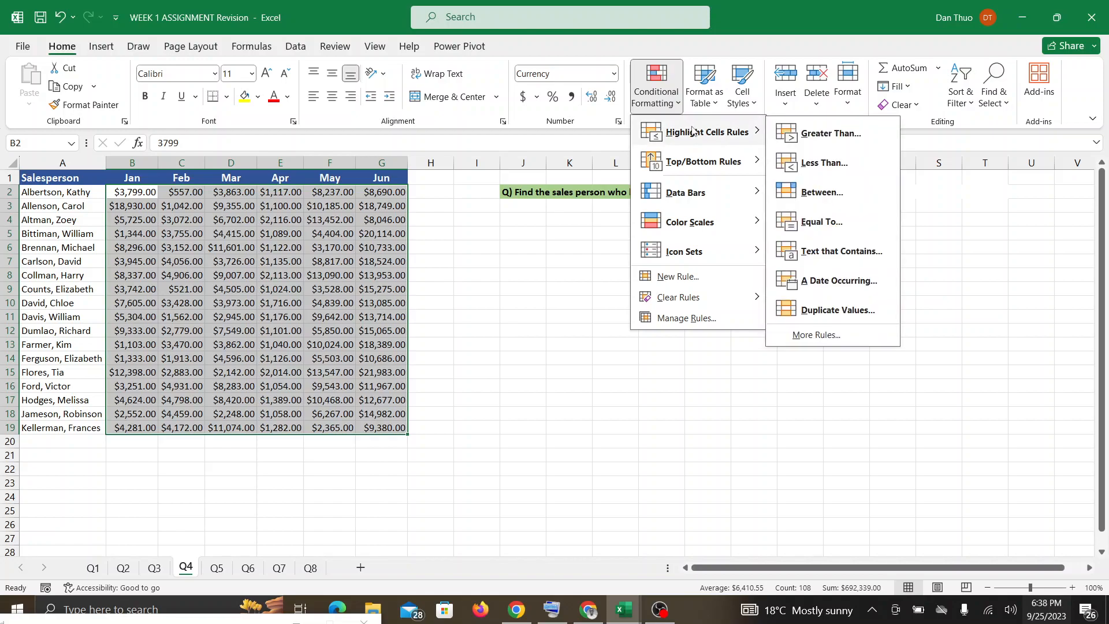
click(809, 134)
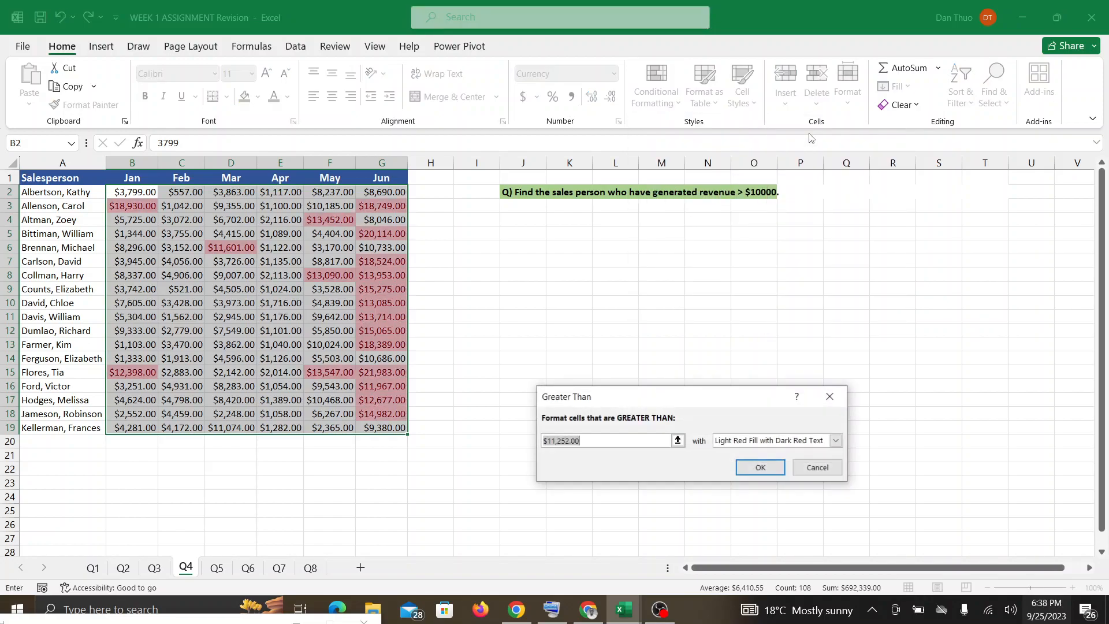
key(BackSpace)
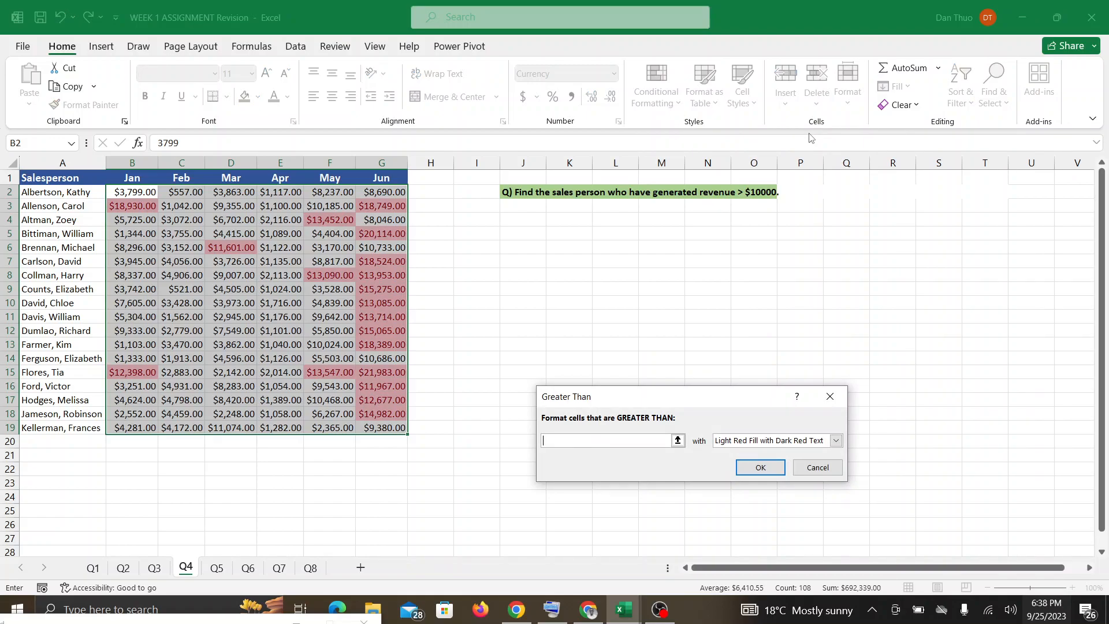
text(10)
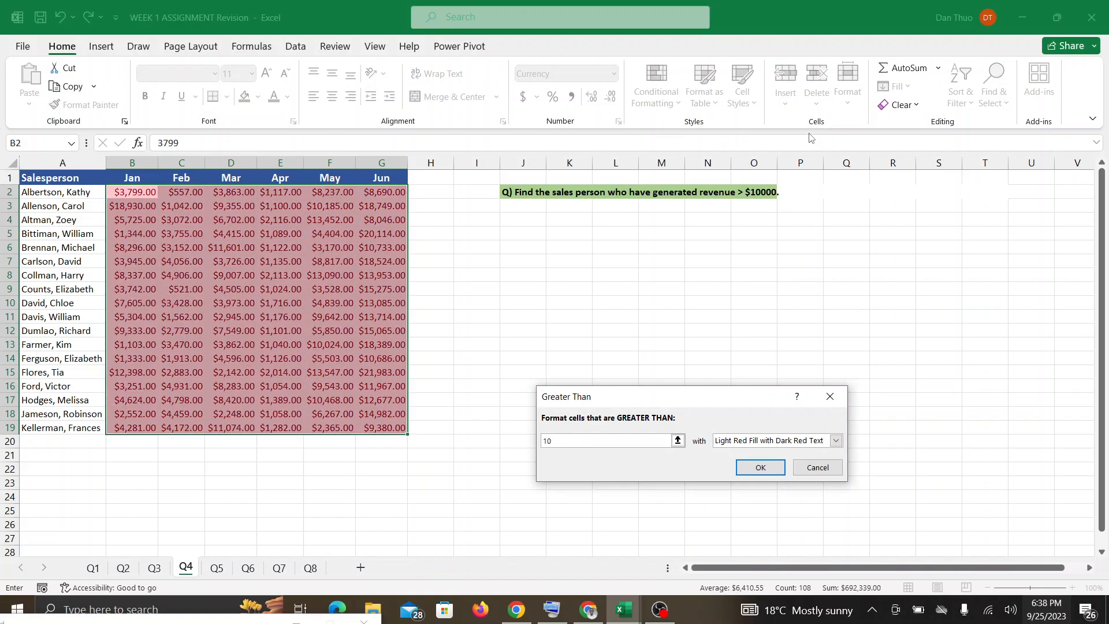
text(,000)
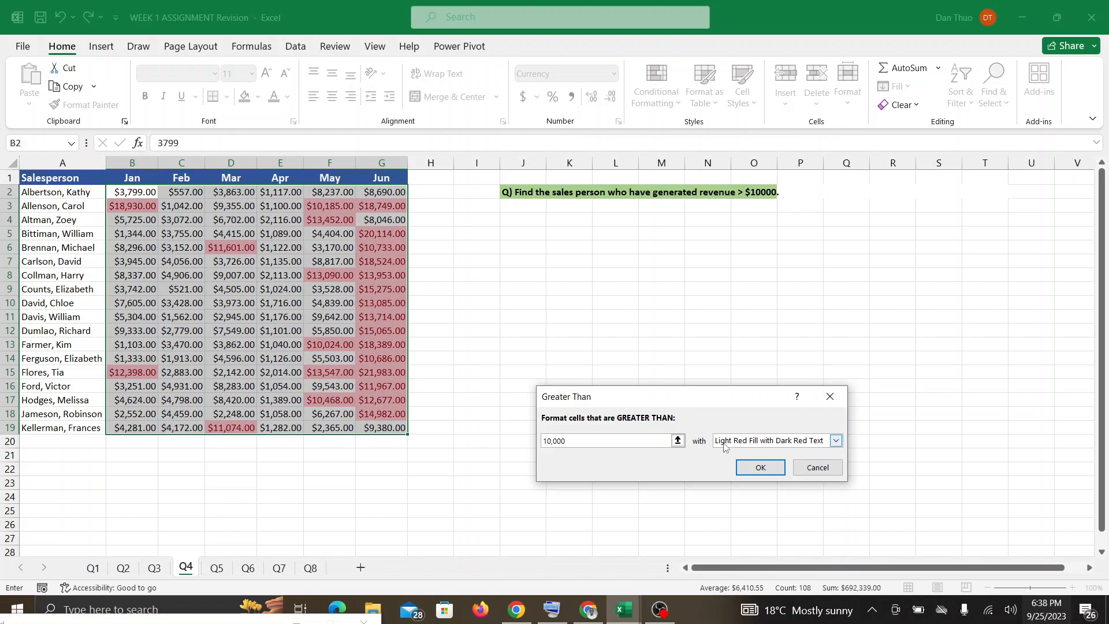
Format the matching cells with Green Fill with Dark Green Text and apply the rule.
click(831, 441)
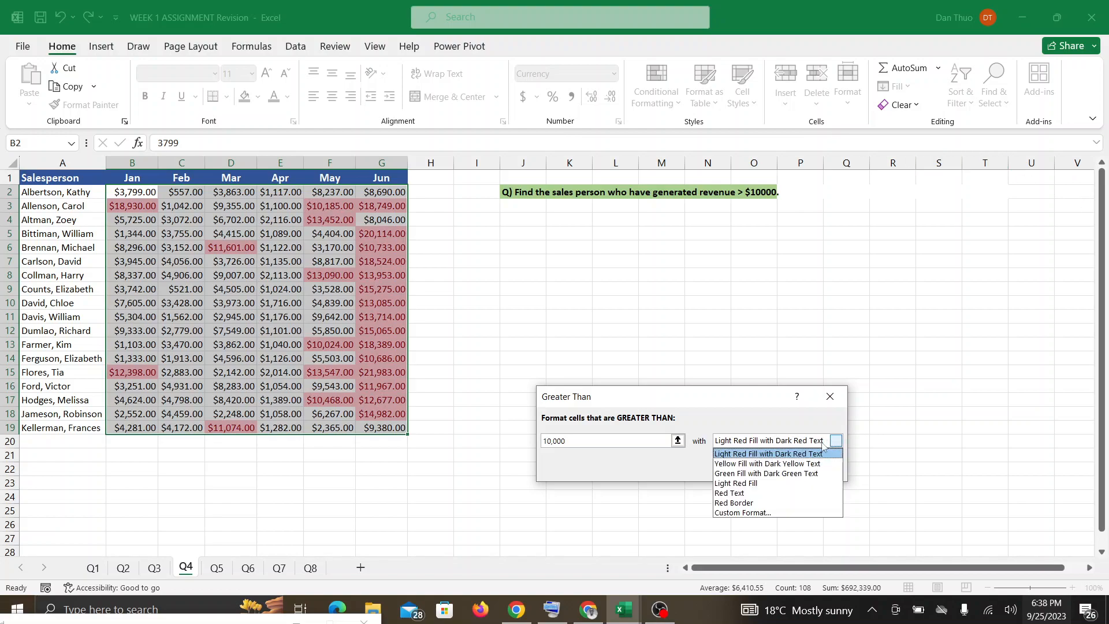
click(735, 475)
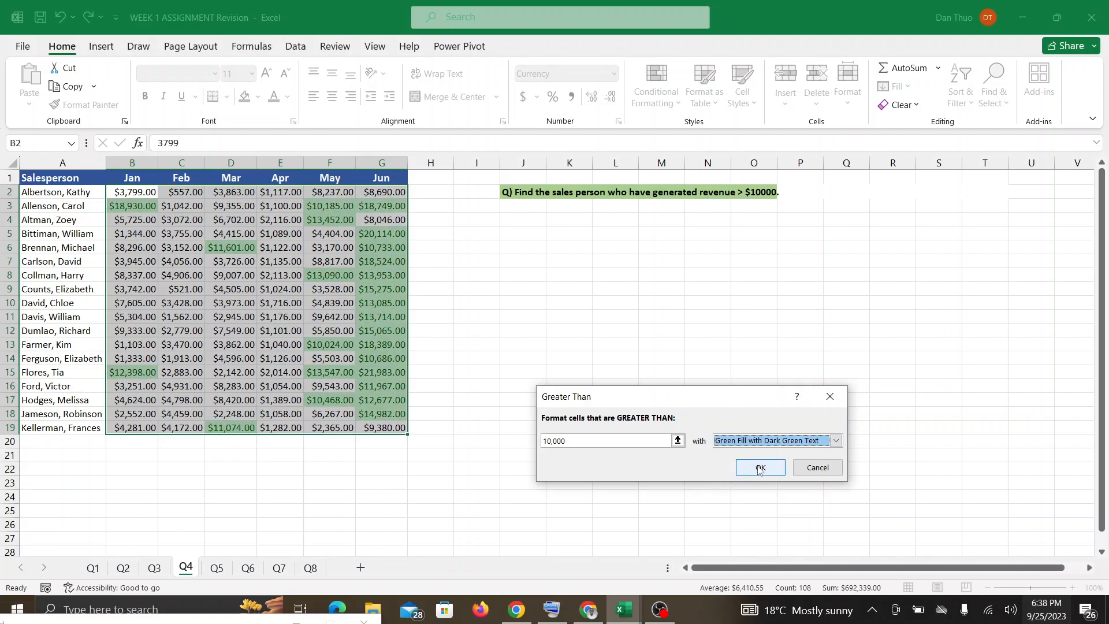
click(760, 467)
click(702, 384)
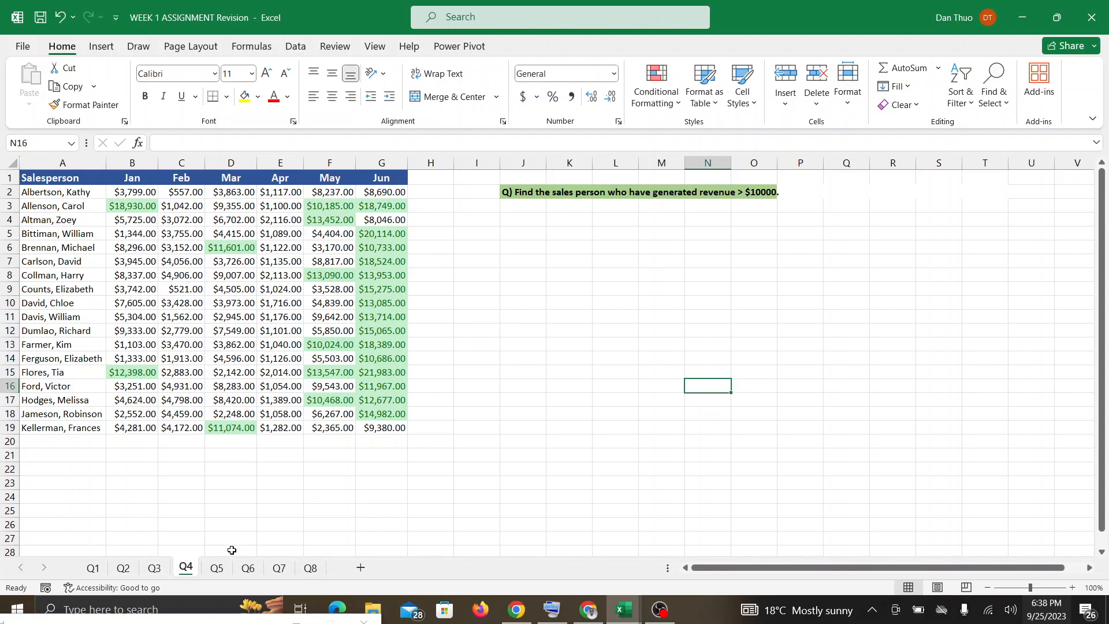
On sheet Q5, select the Jan to Jun sales values B2:G19, leaving out the Salesperson column.
click(217, 568)
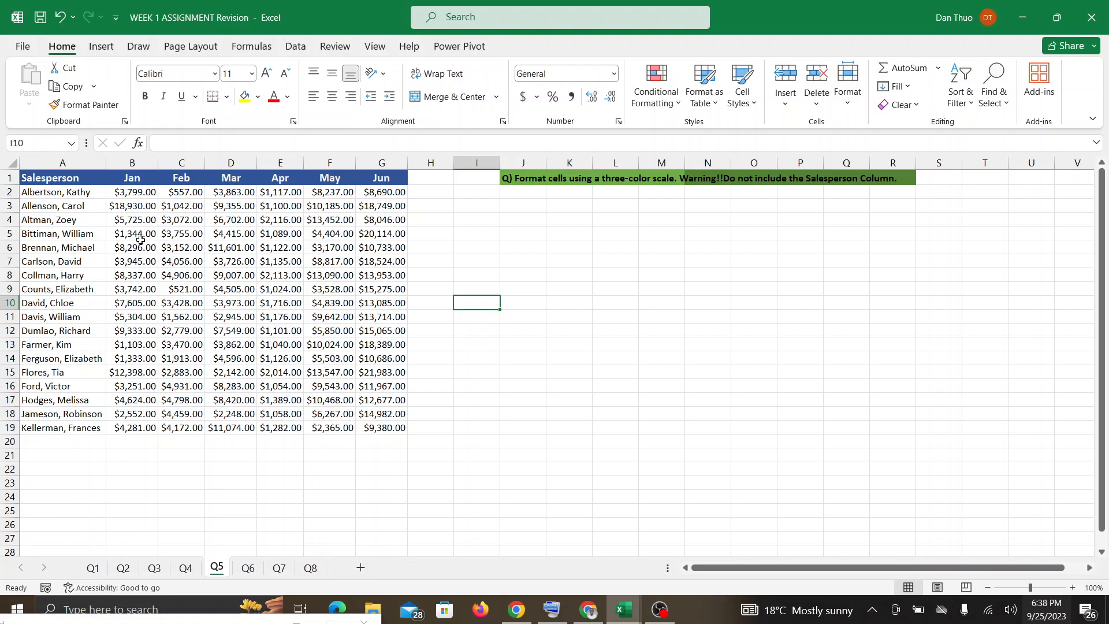
drag(124, 193, 390, 425)
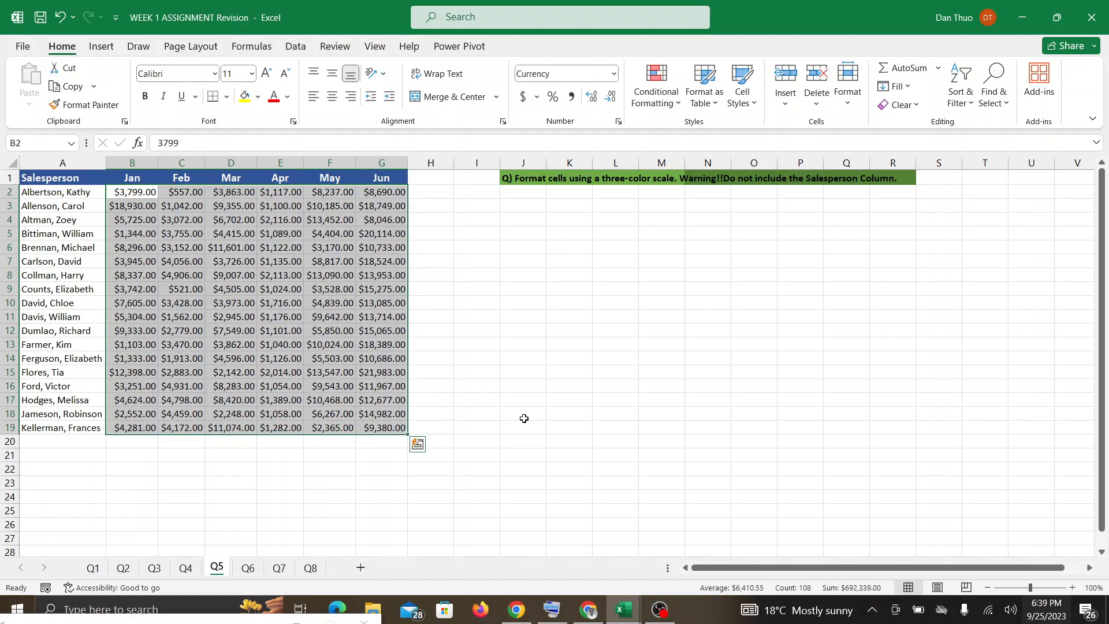
click(661, 95)
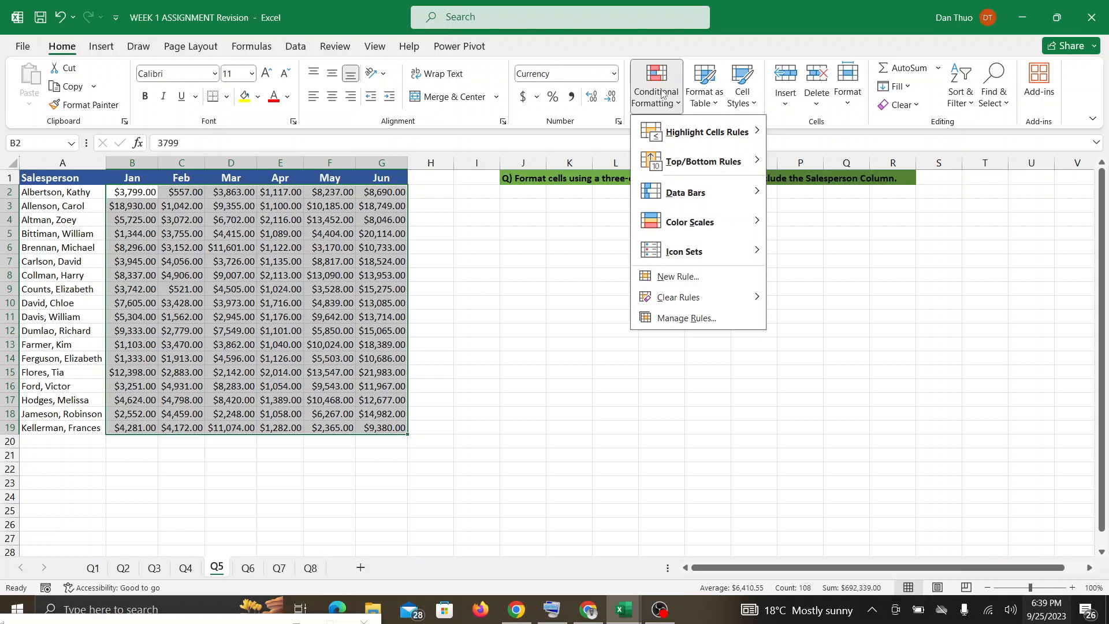
click(702, 317)
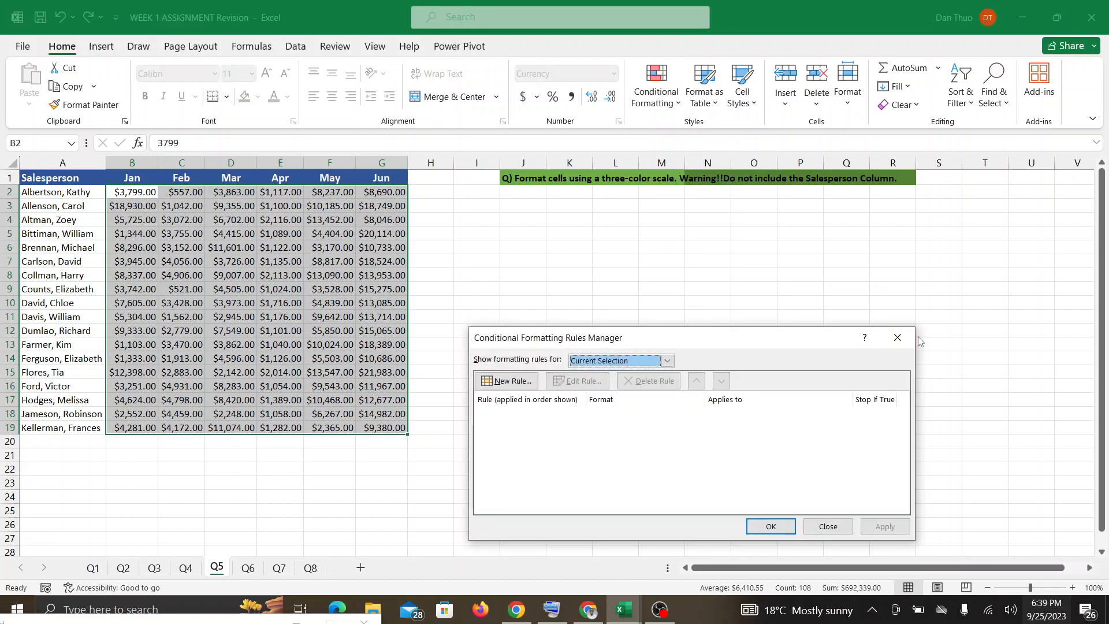
click(898, 339)
Apply a new 3-Color Scale conditional formatting rule to the selected sales values, keeping the default red, yellow and green colors.
click(664, 92)
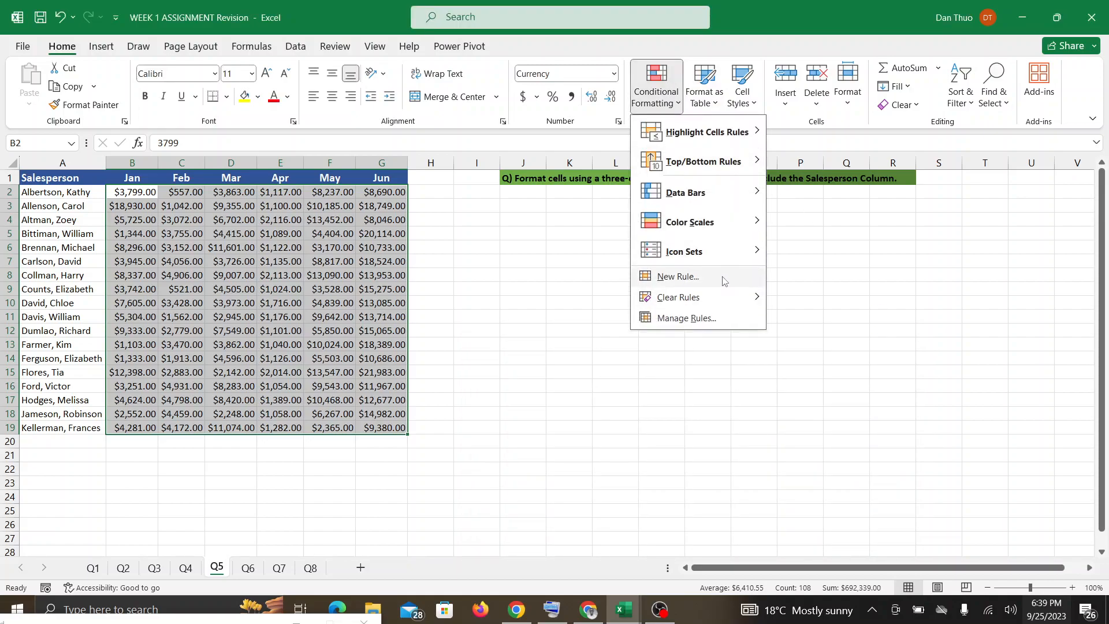
click(714, 279)
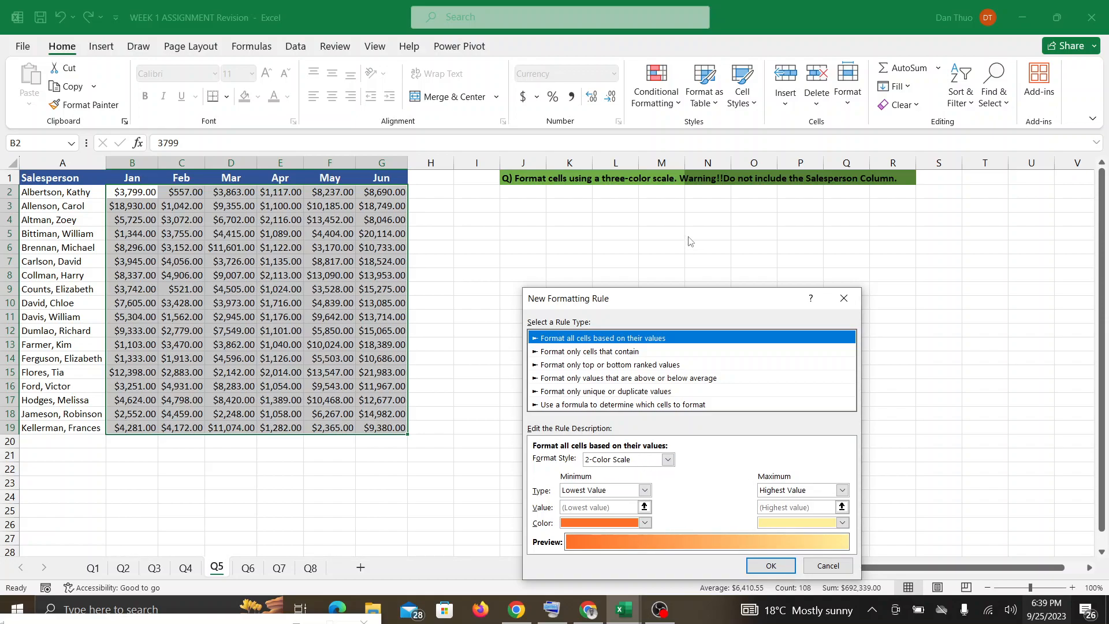
click(668, 460)
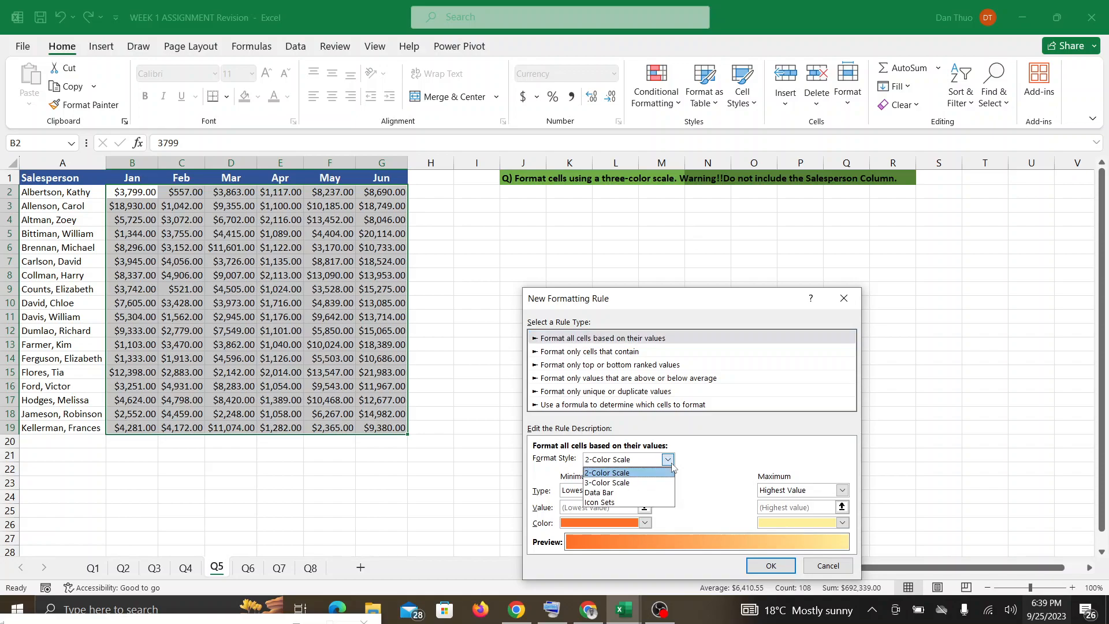
click(647, 483)
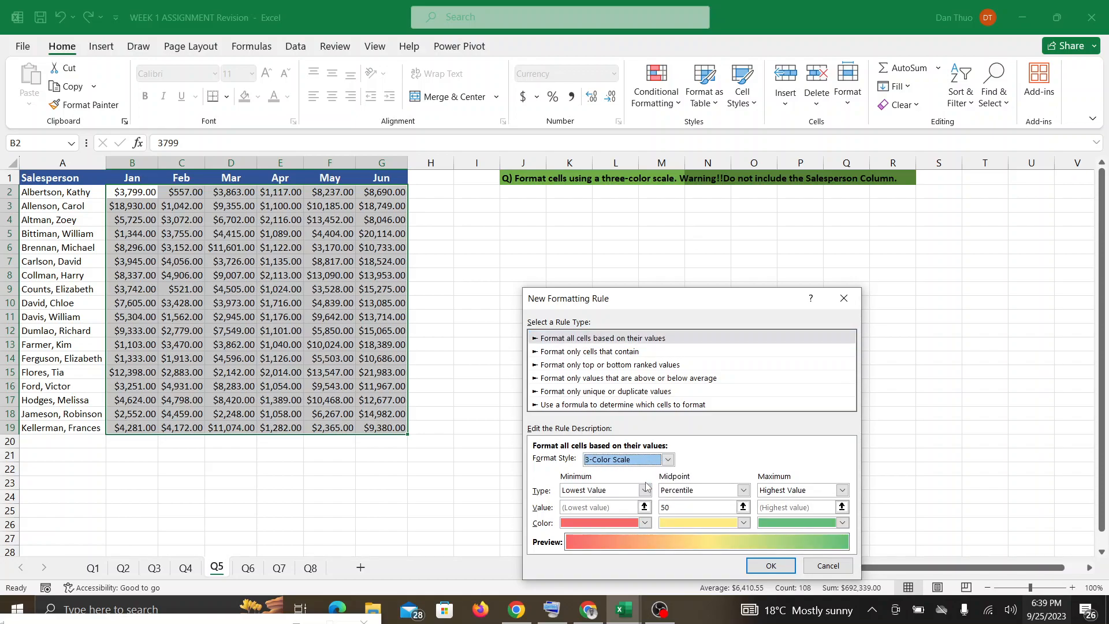
click(645, 523)
click(646, 522)
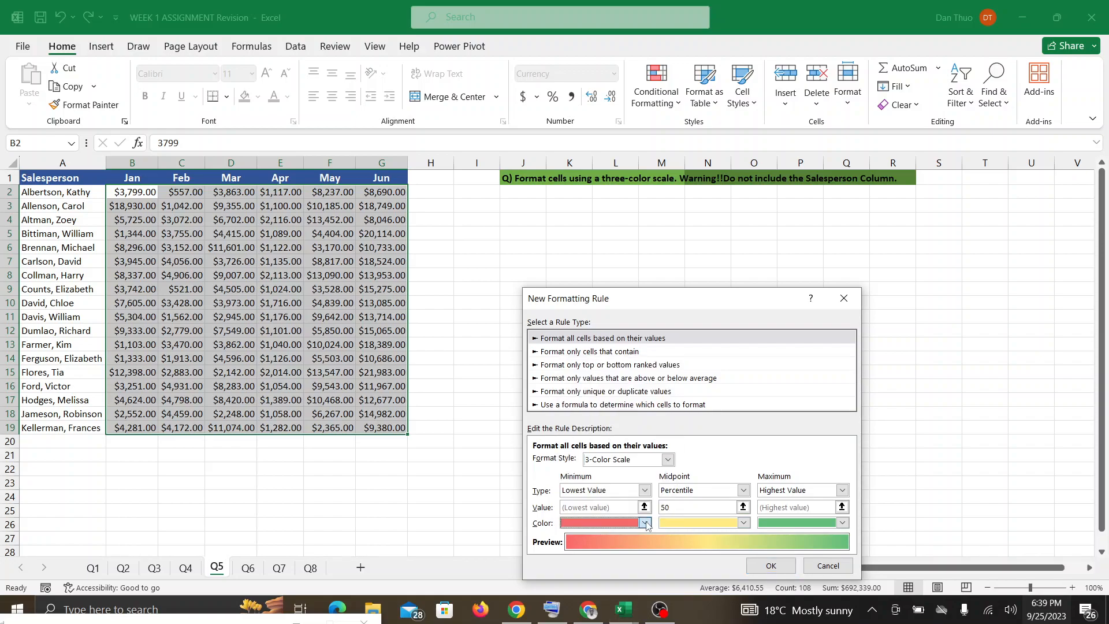
click(775, 569)
click(700, 341)
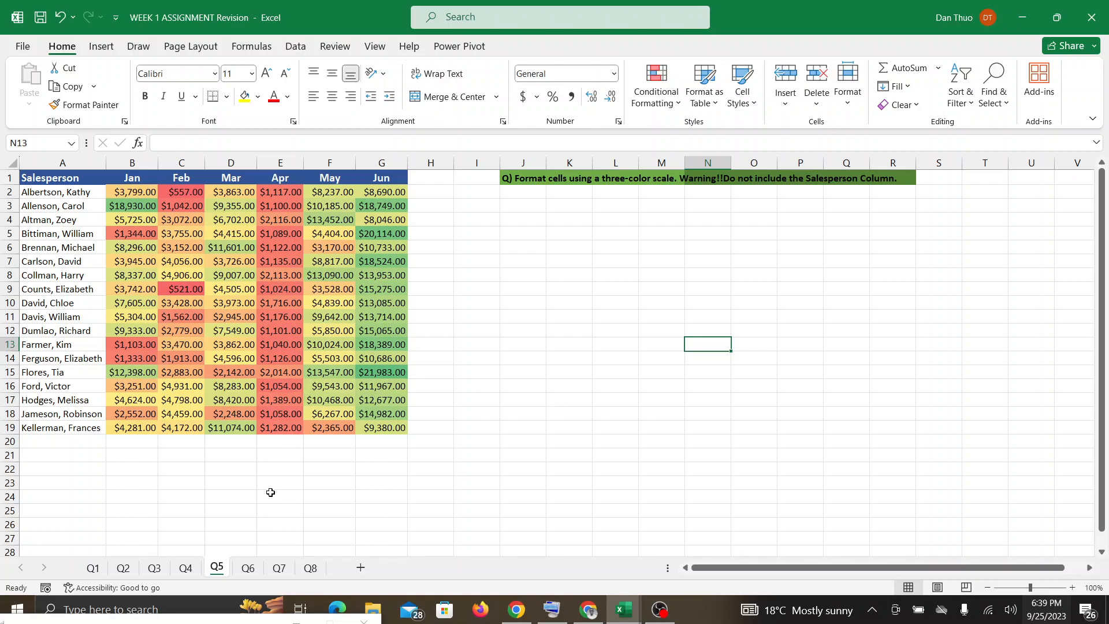
Go to sheet Q6 and hide the Google Meet screen-sharing bar.
mouse_move(516, 611)
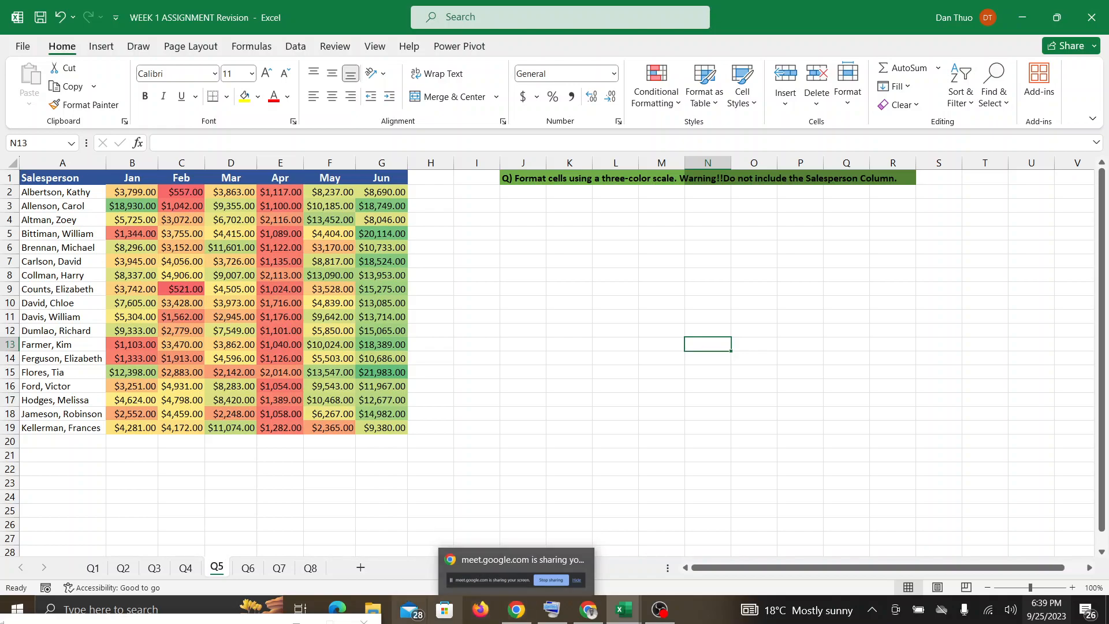
click(247, 568)
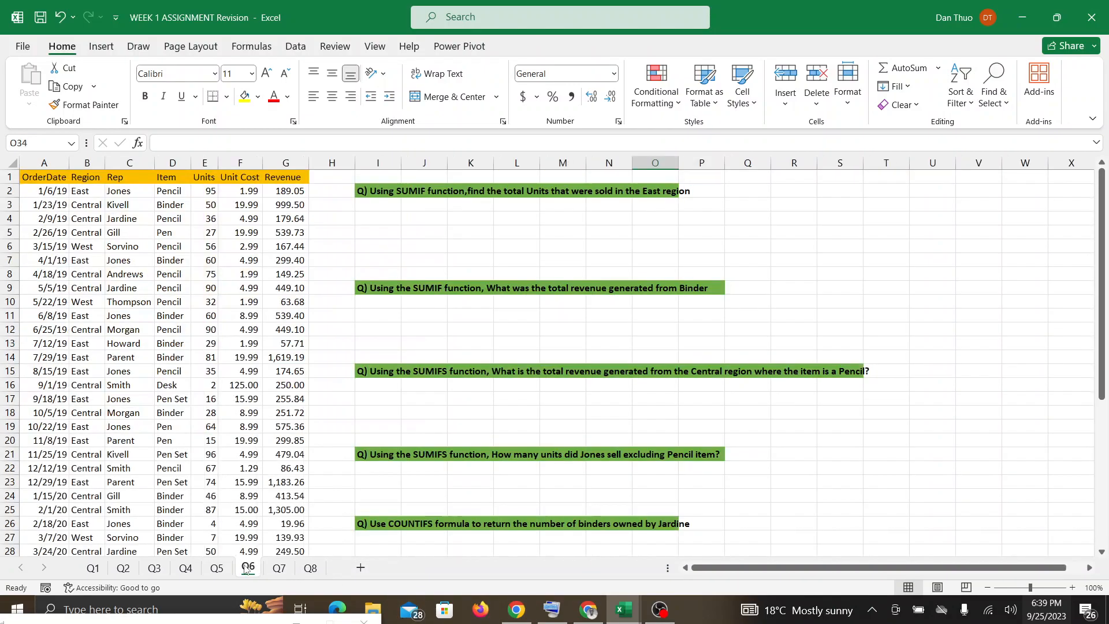
click(515, 611)
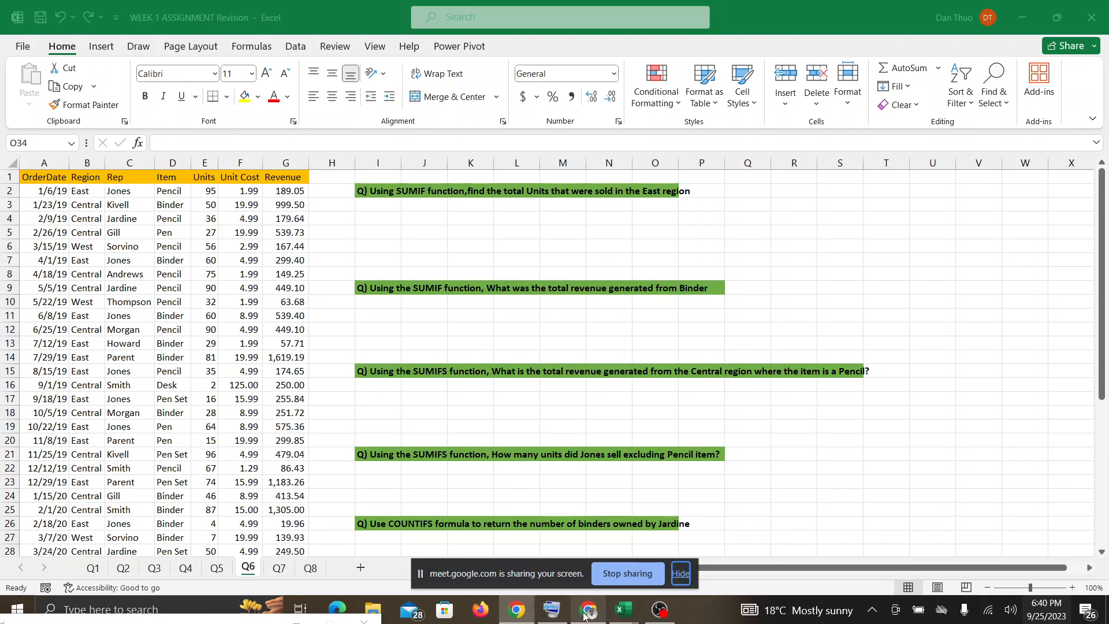
click(679, 574)
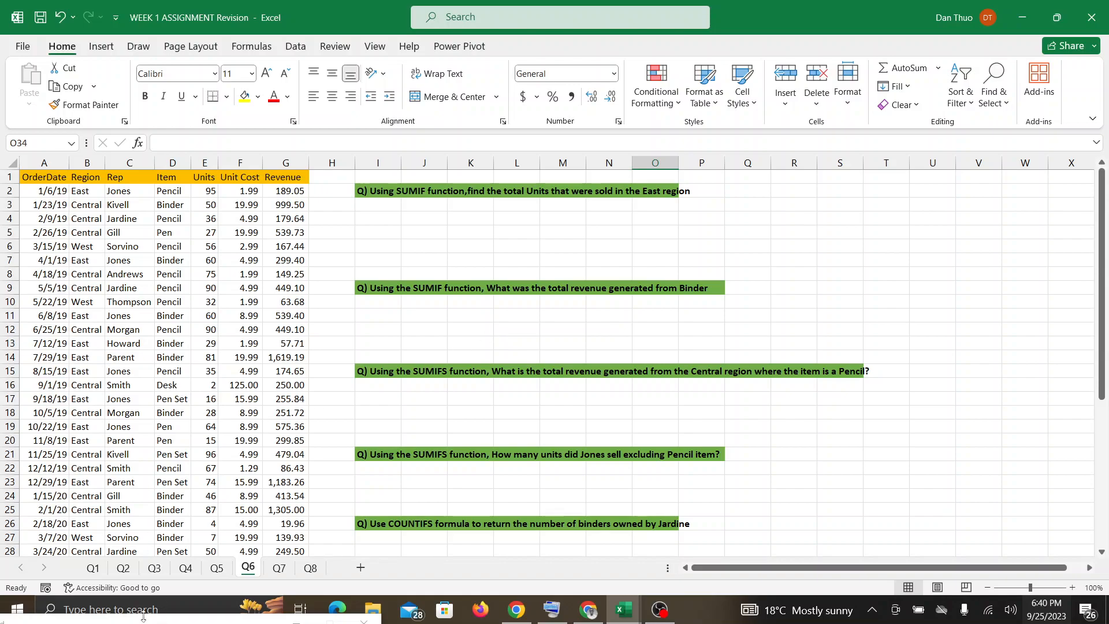
Bring the On-Screen Keyboard into view and start a SUMIF formula in cell I4, below the East region units question.
drag(145, 623, 227, 502)
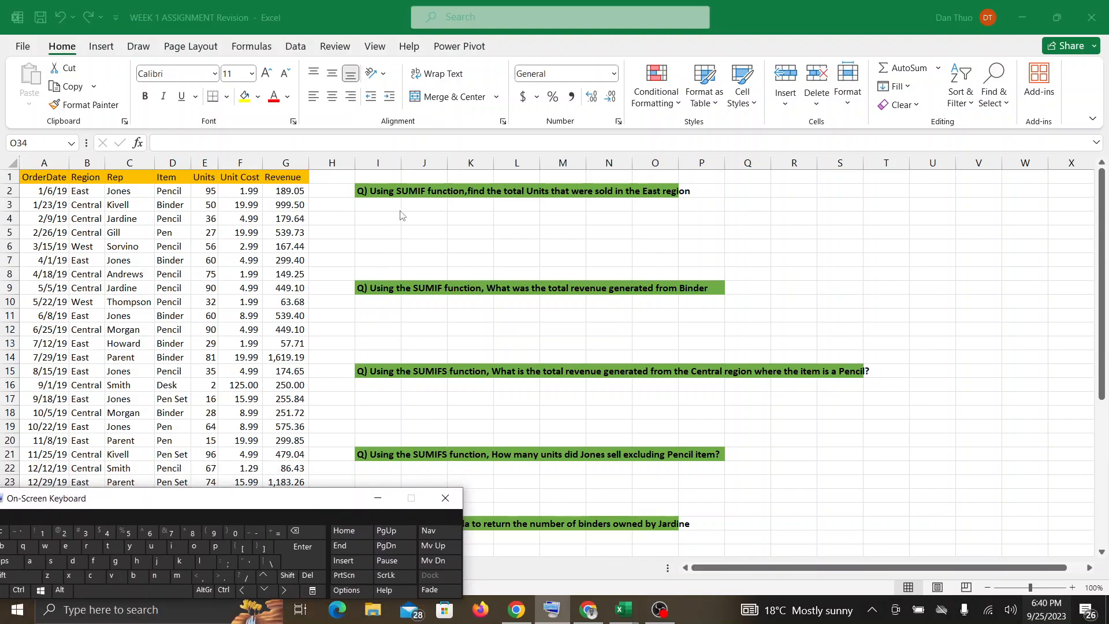
scroll(379, 219, down, 3)
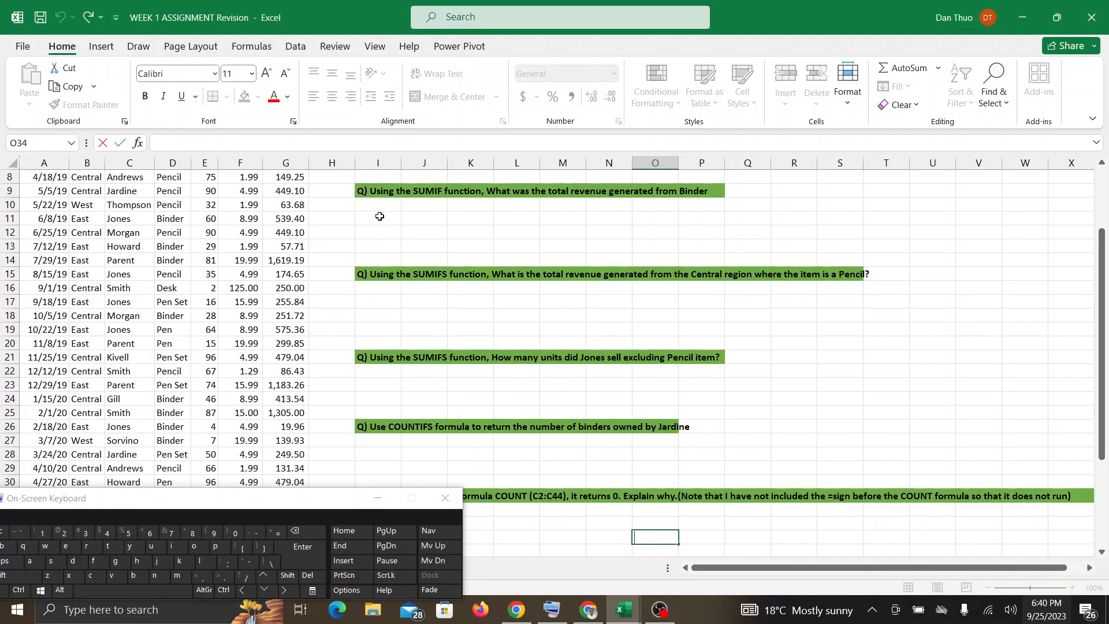
scroll(379, 216, up, 3)
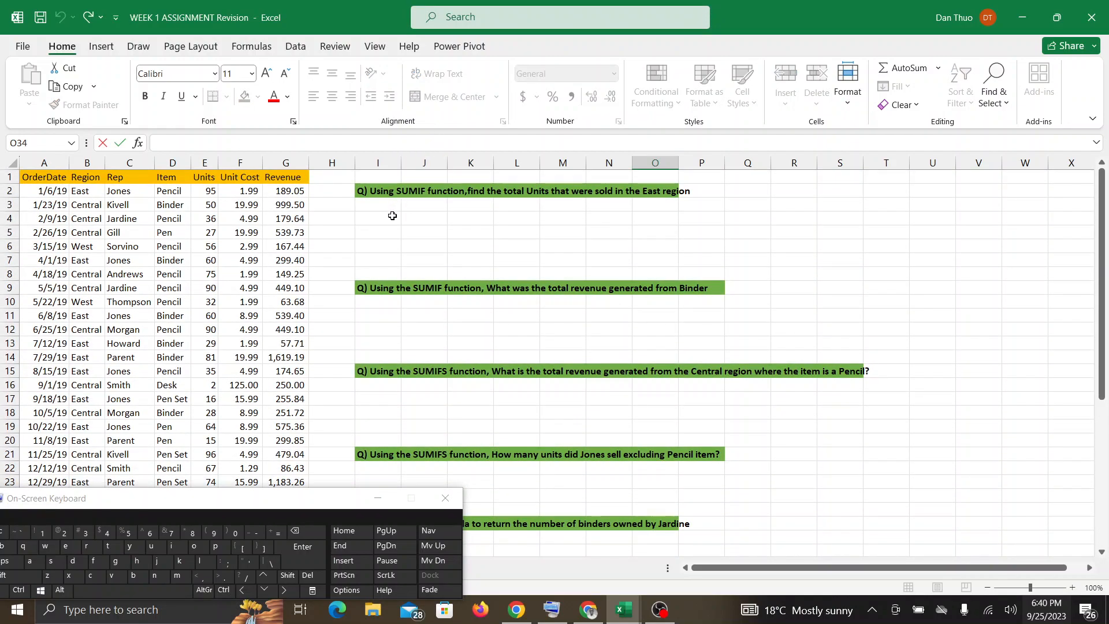
click(393, 215)
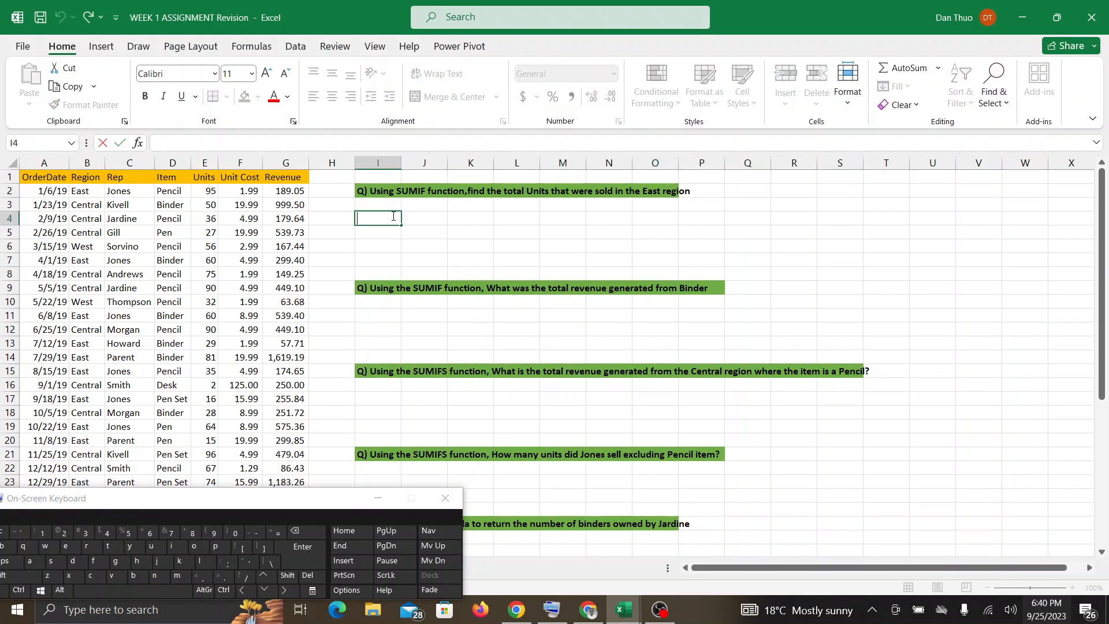
click(281, 536)
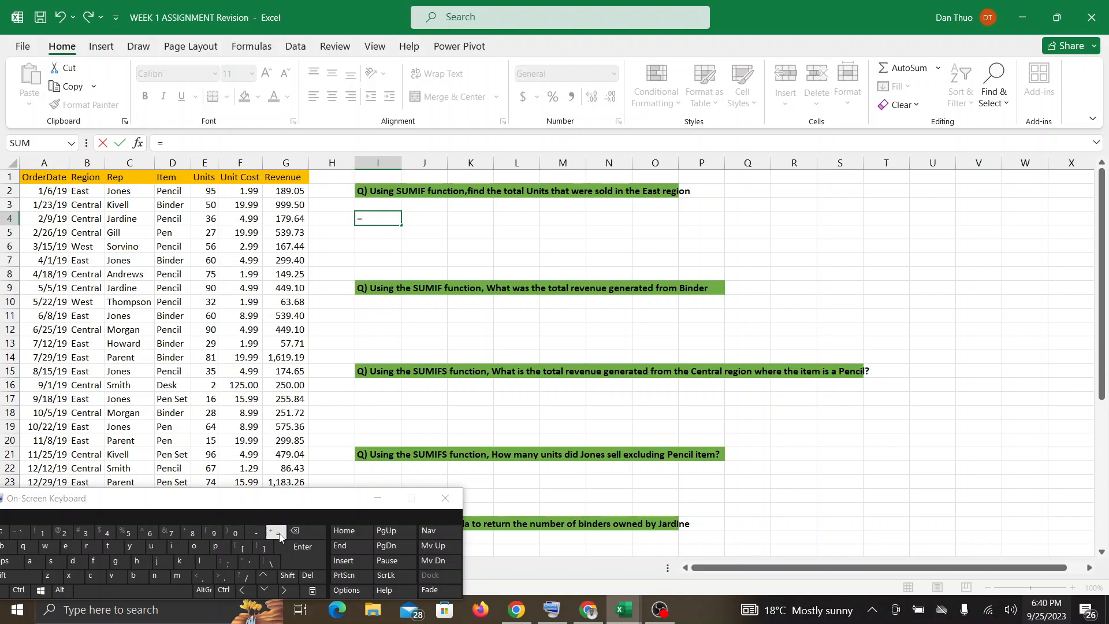
text(sum)
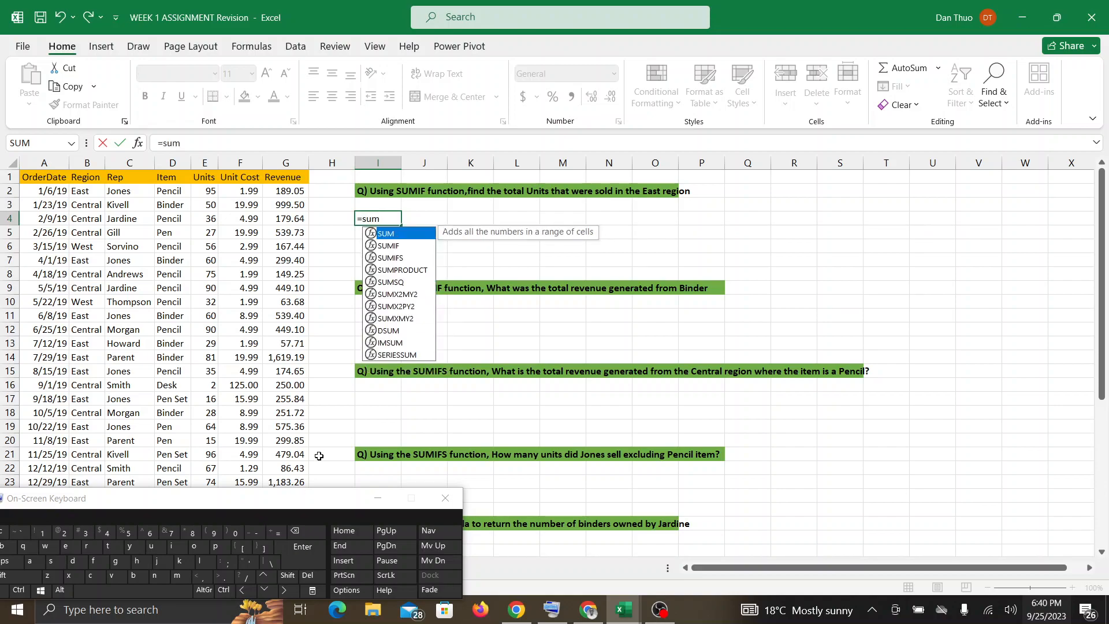
double_click(397, 245)
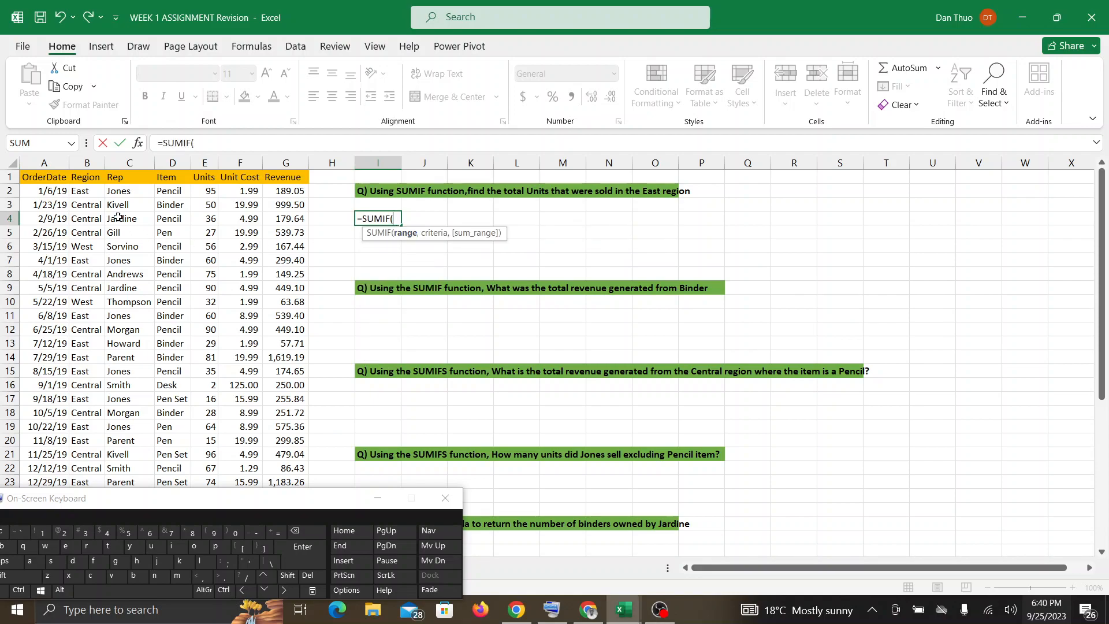
In the SUMIF formula in I4, set Region cells B2:B44 as the range and "East" as the criterion.
drag(84, 191, 100, 220)
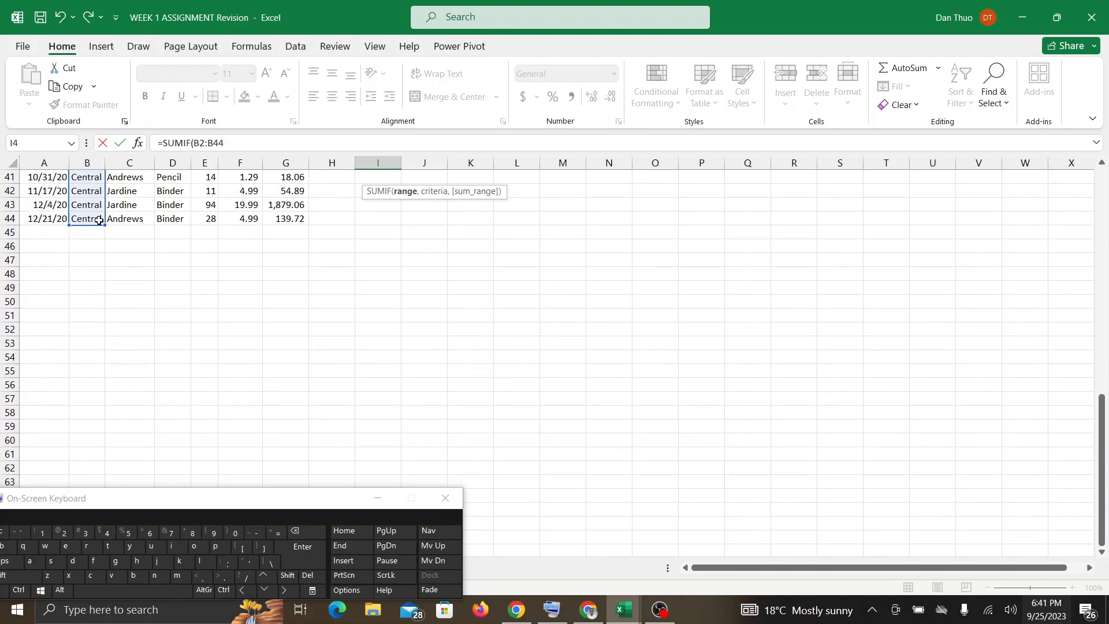
click(241, 140)
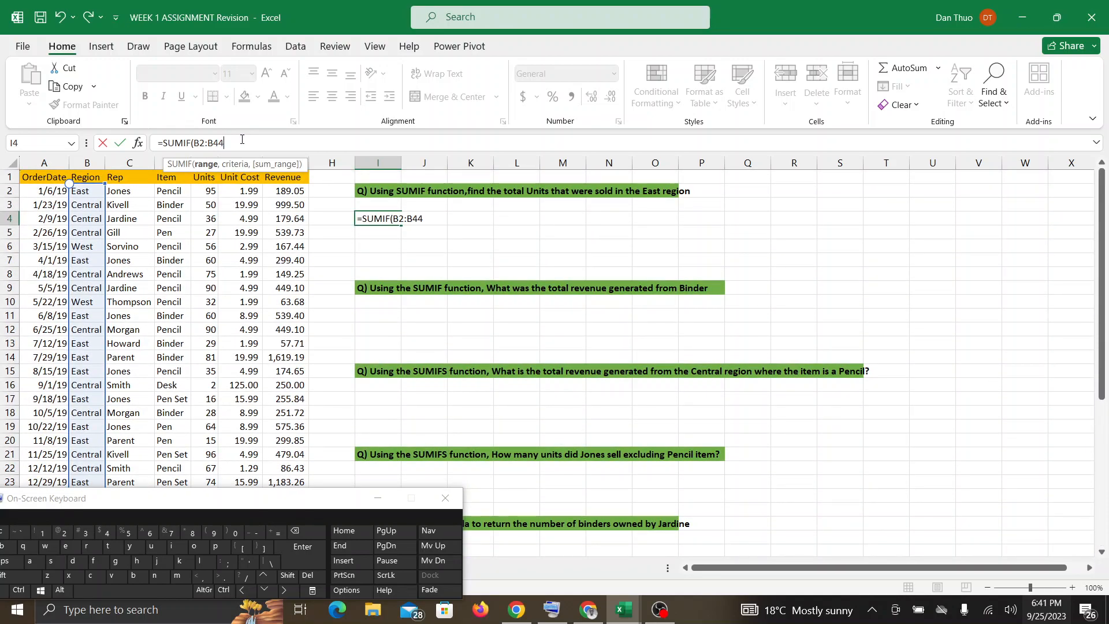
text(,)
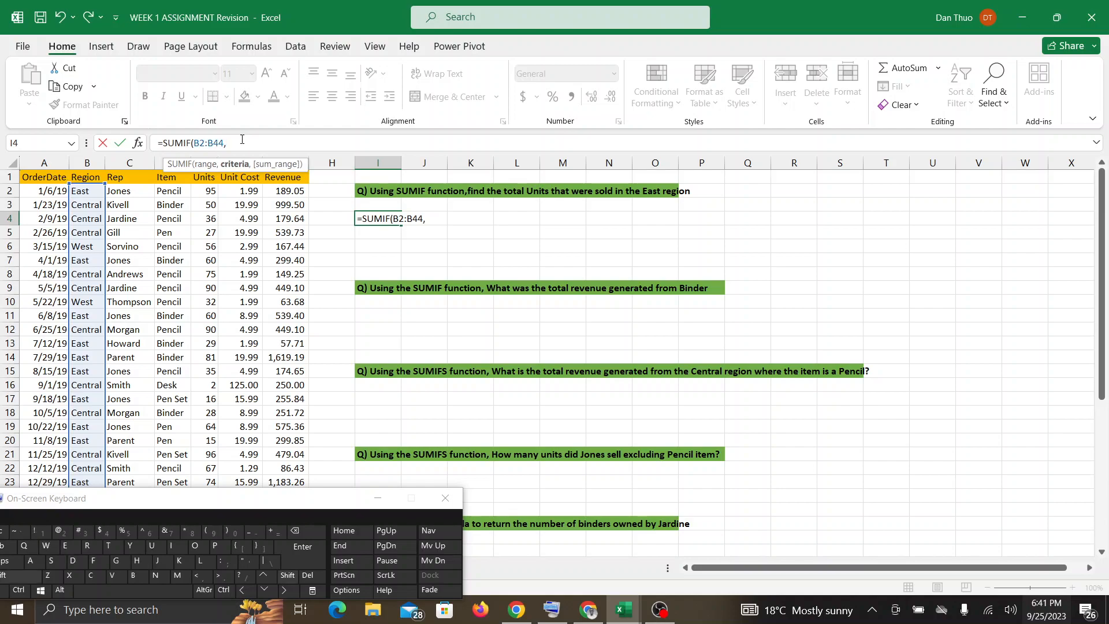
text("")
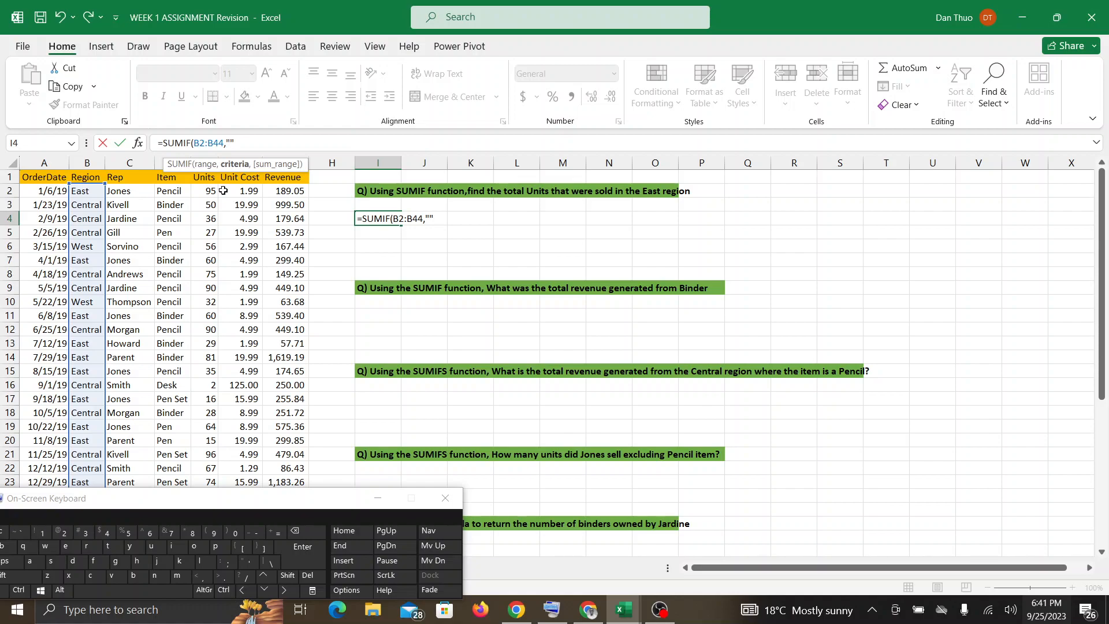
text(East)
text(,)
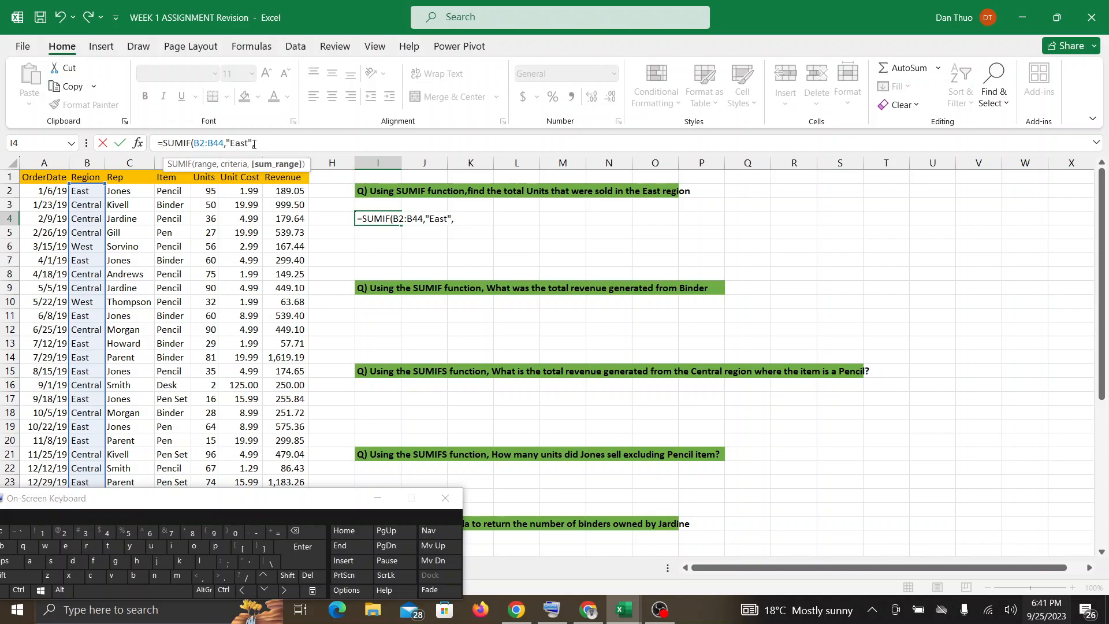
Add Units cells E2:E44 as the sum range and complete the East region SUMIF formula.
click(211, 191)
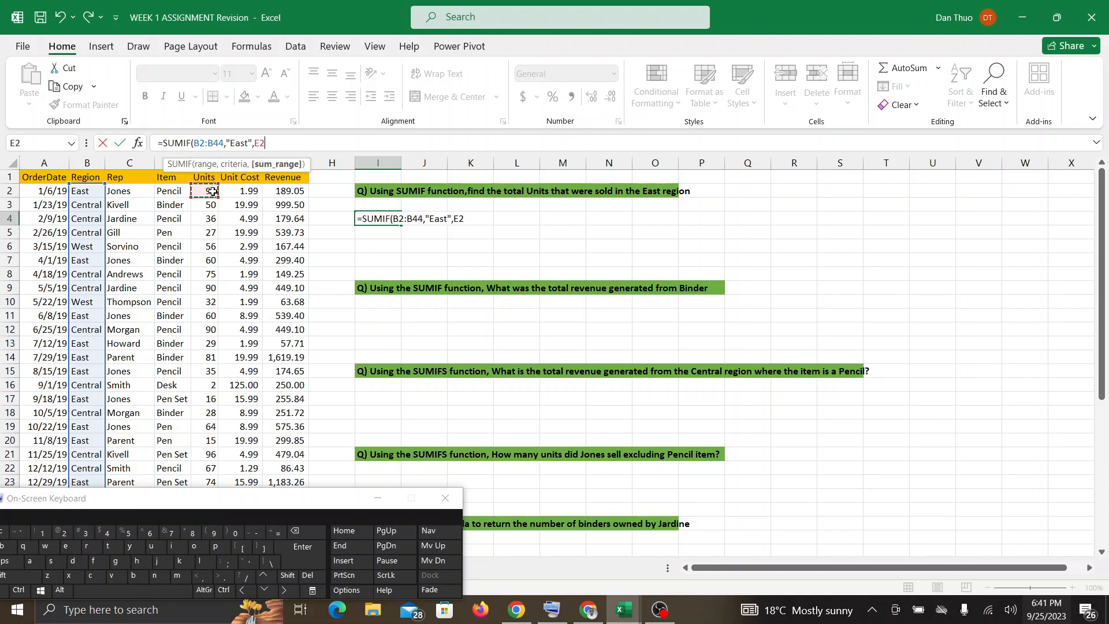
drag(212, 191, 215, 276)
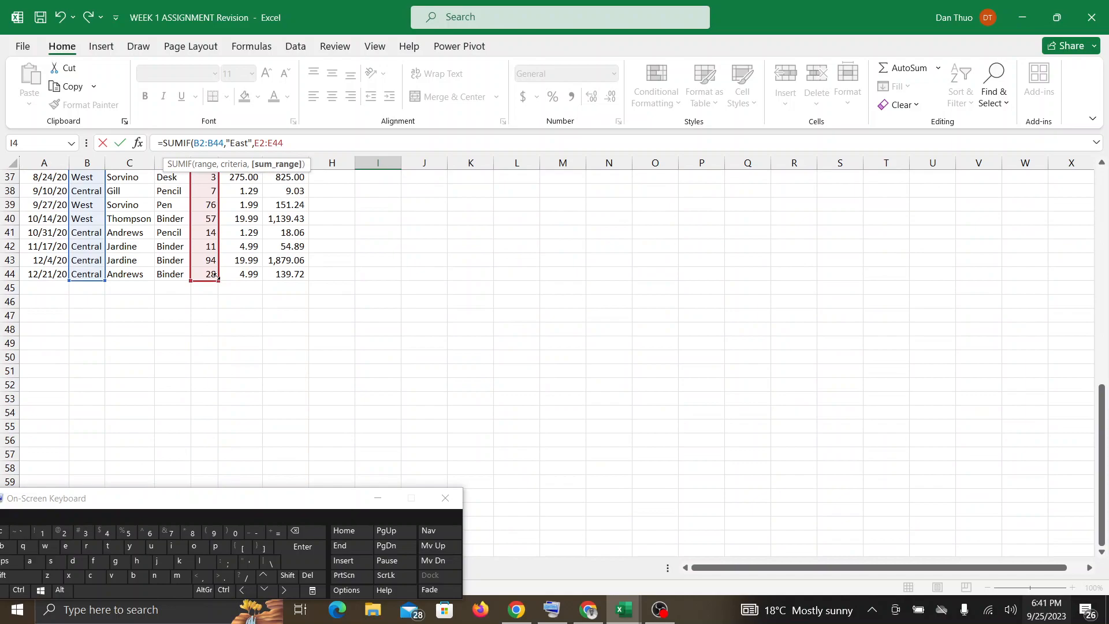
click(291, 144)
text())
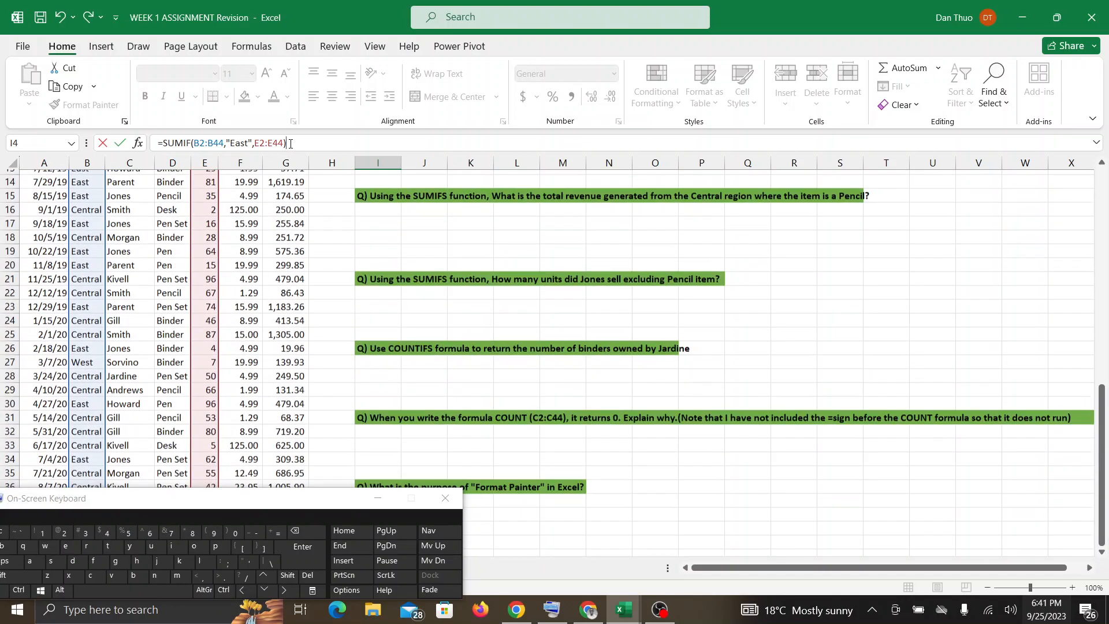
key(Return)
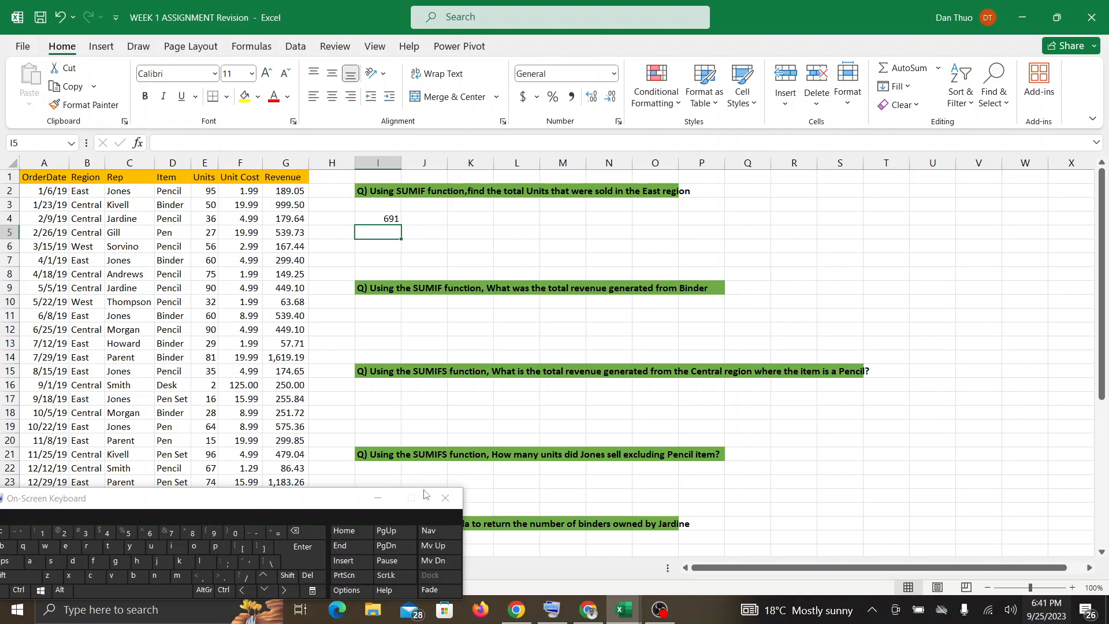
Select cell I11 under the Binder revenue question, check the Google Meet call, and return to the Excel workbook.
click(385, 316)
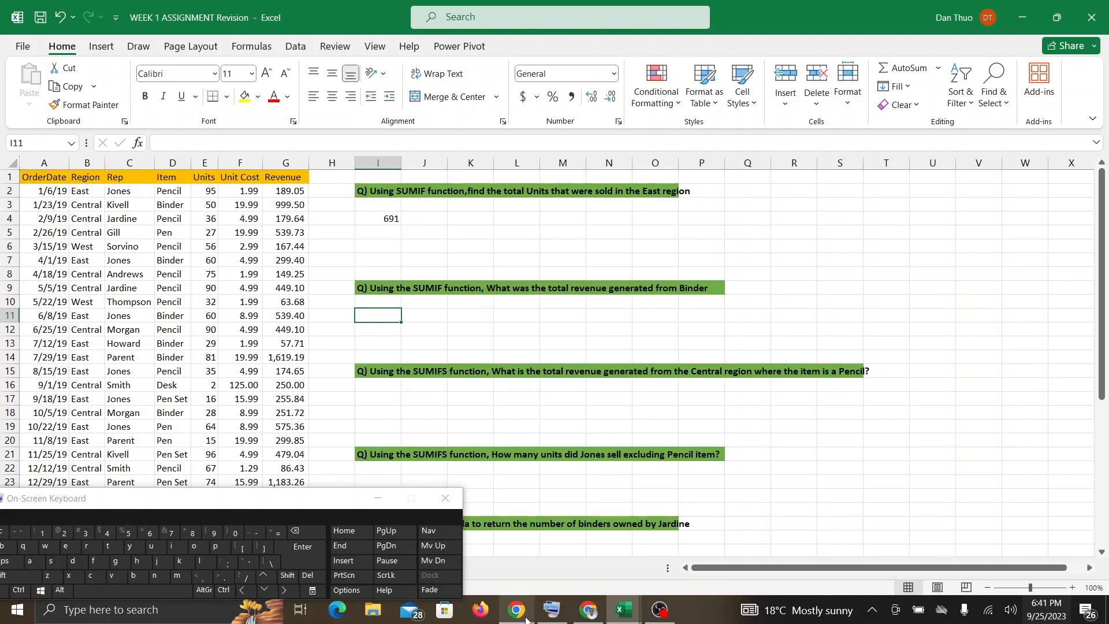
click(592, 616)
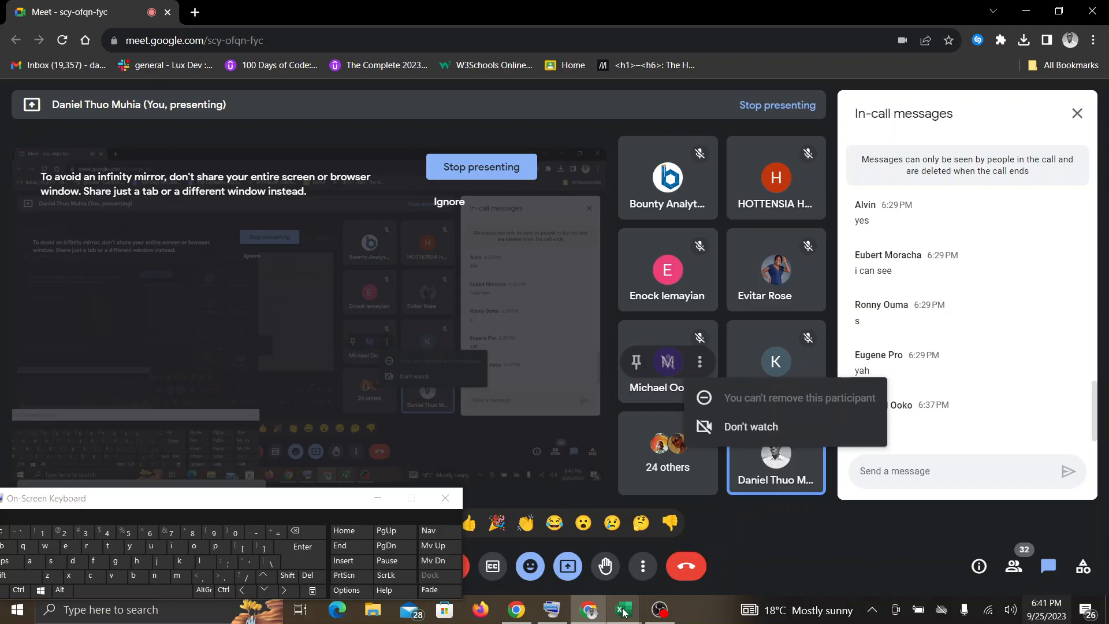
mouse_move(623, 612)
click(700, 566)
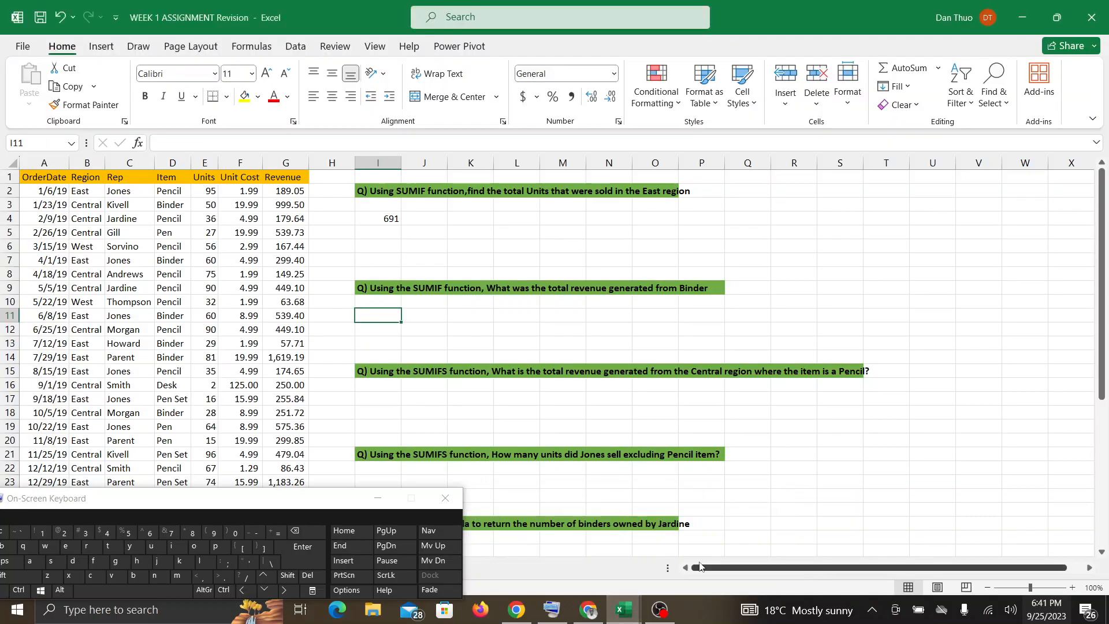
Start a SUMIF formula in I11 with Item cells D2:D44 as the range, moving the On-Screen Keyboard clear of the data.
click(277, 532)
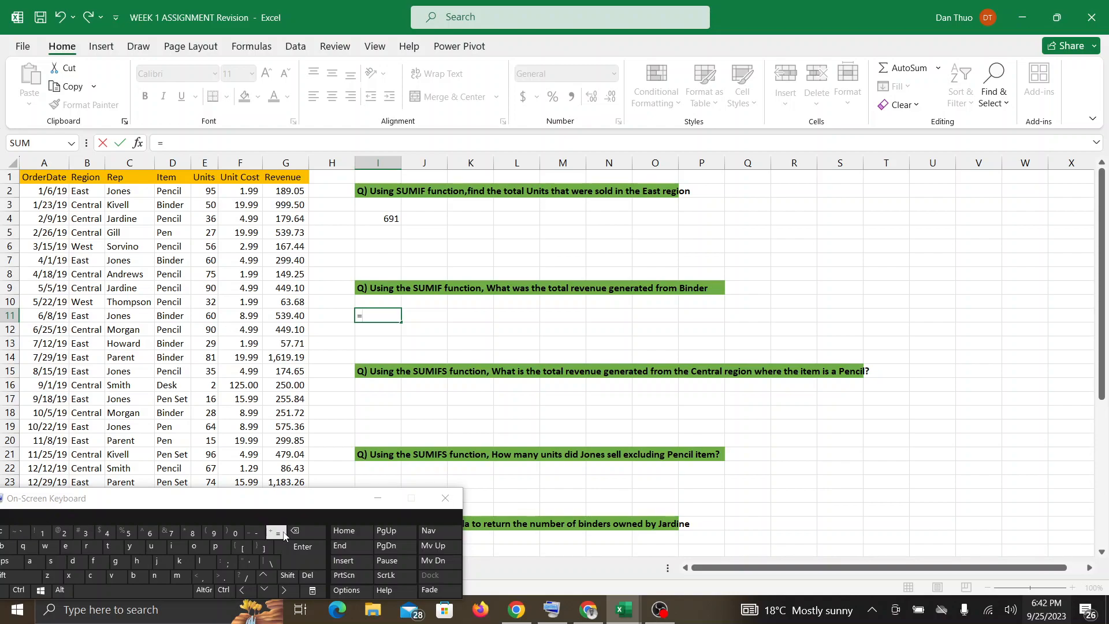
text(sumi)
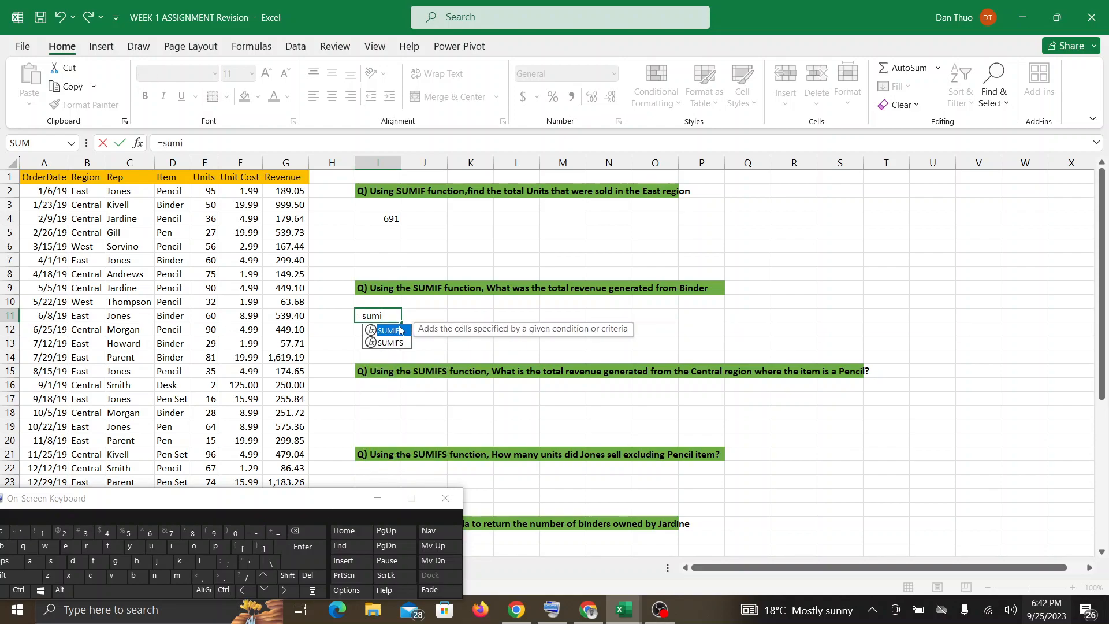
double_click(400, 330)
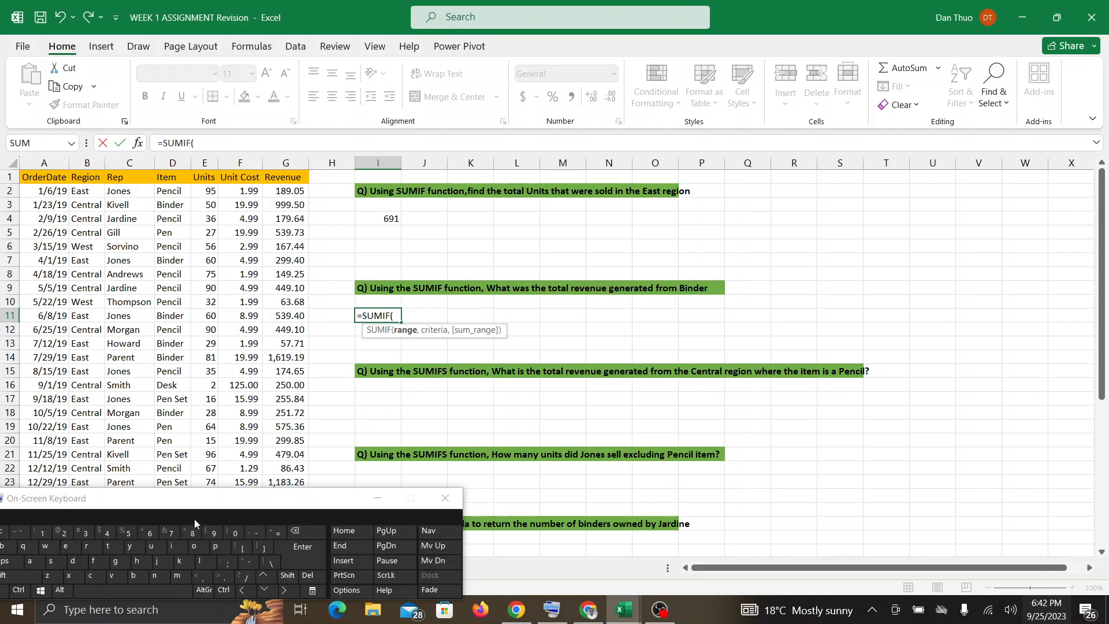
drag(194, 519, 194, 623)
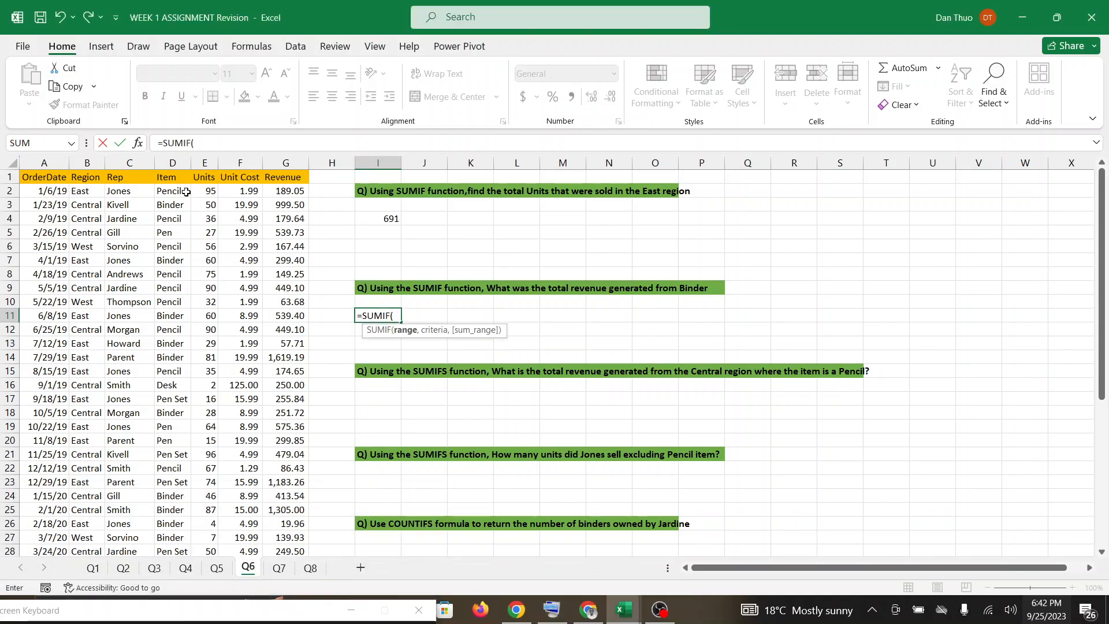
drag(181, 191, 185, 469)
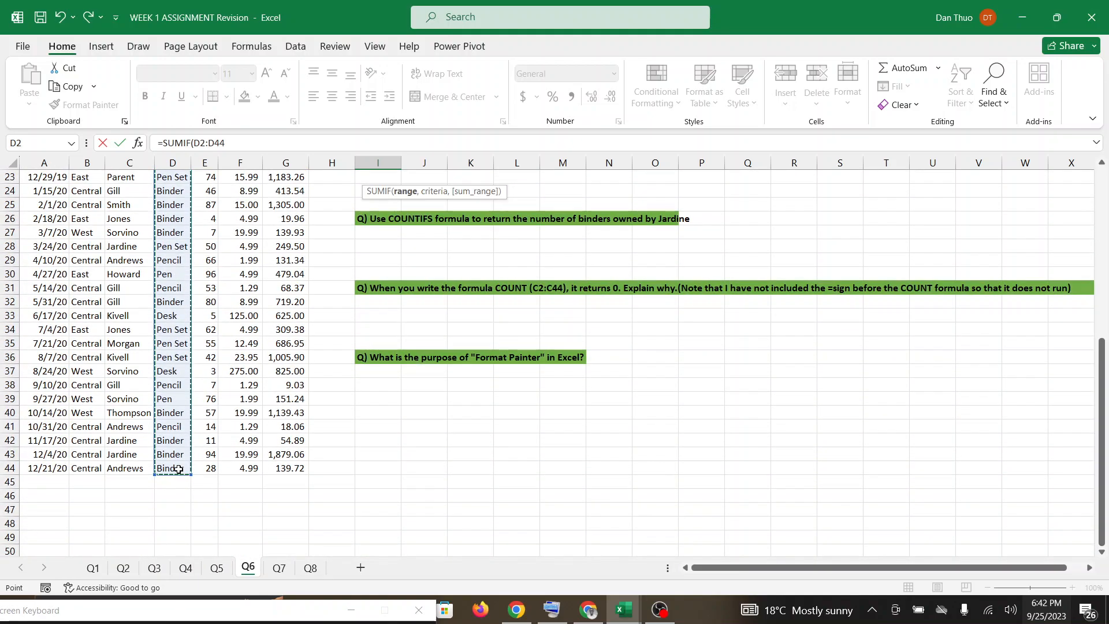
click(239, 145)
text(,)
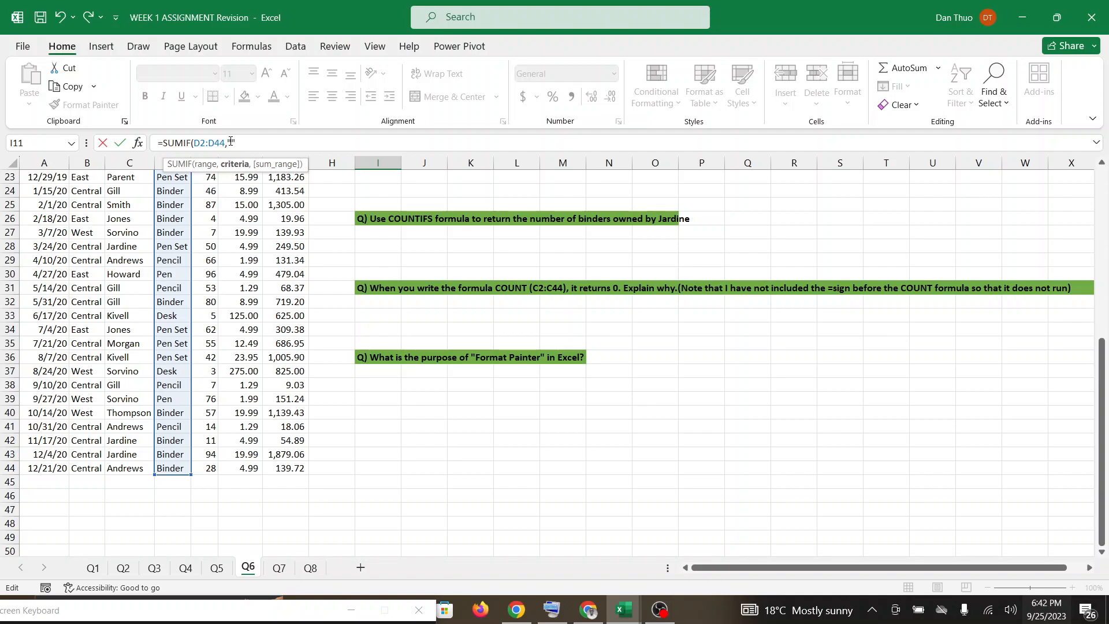
Complete the SUMIF formula in I11 with the criterion "Binder" and Revenue cells G2:G44 as the sum range.
click(231, 143)
text(Binder",)
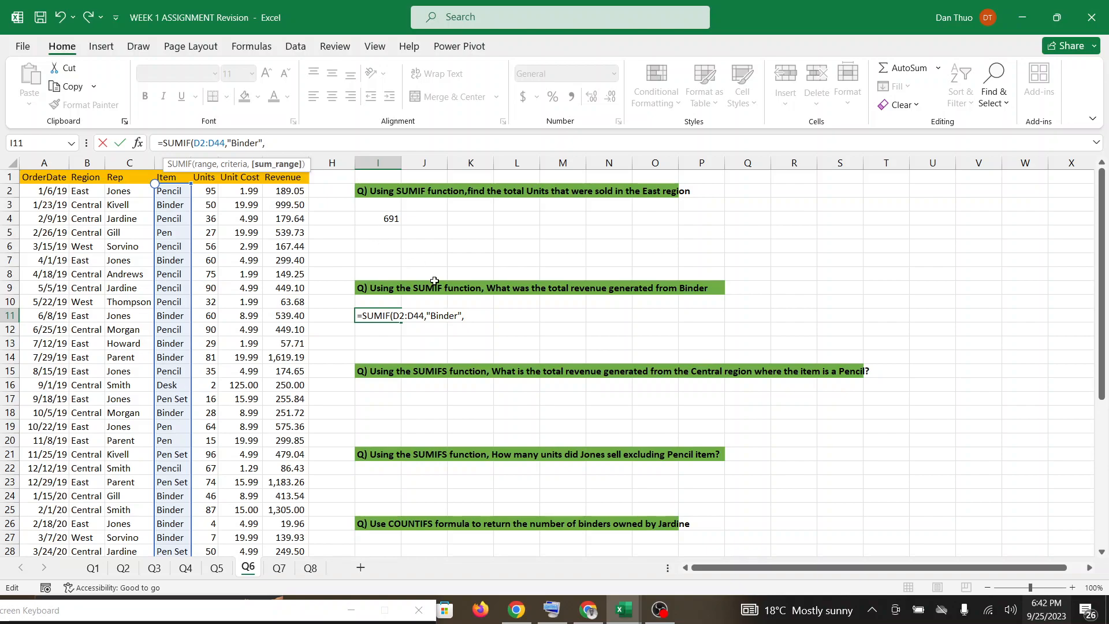
click(284, 192)
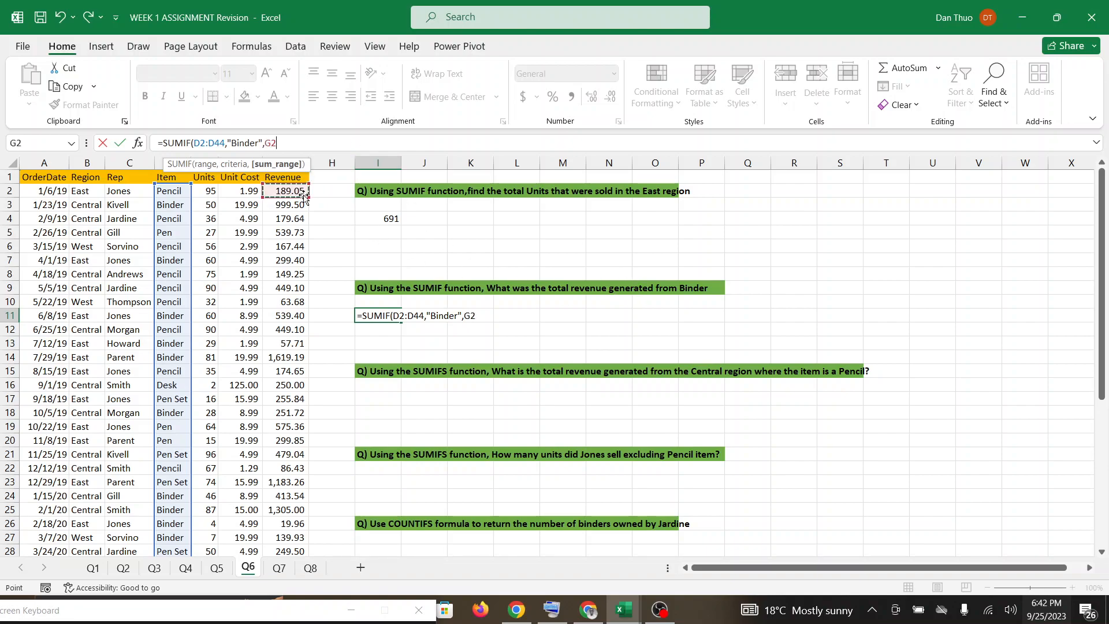
drag(303, 197, 297, 498)
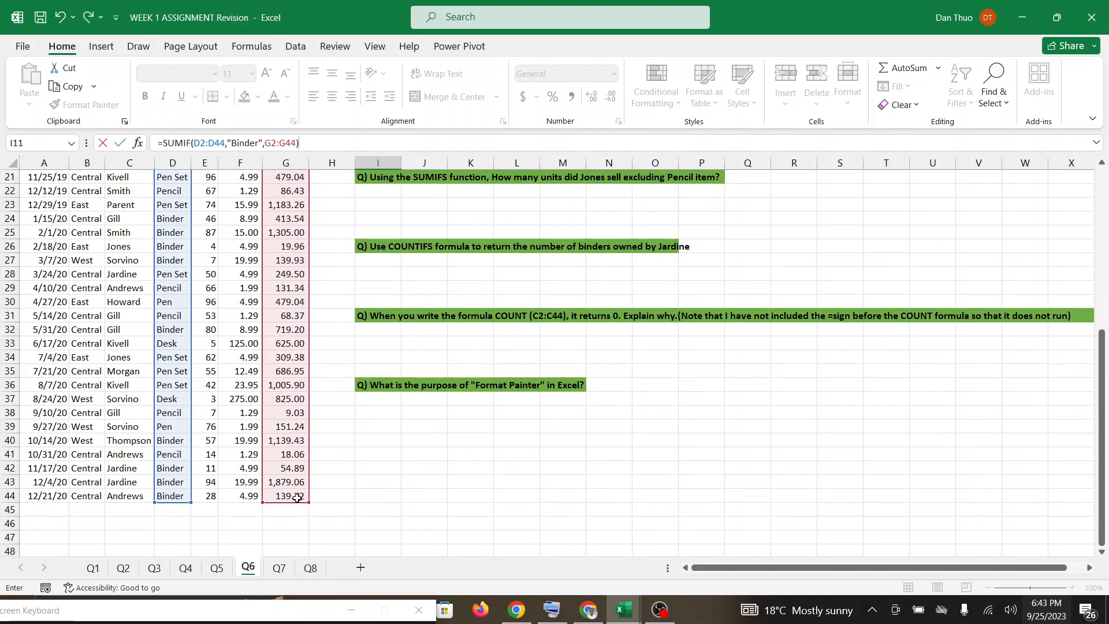
scroll(296, 498, up, 2)
scroll(297, 498, up, 5)
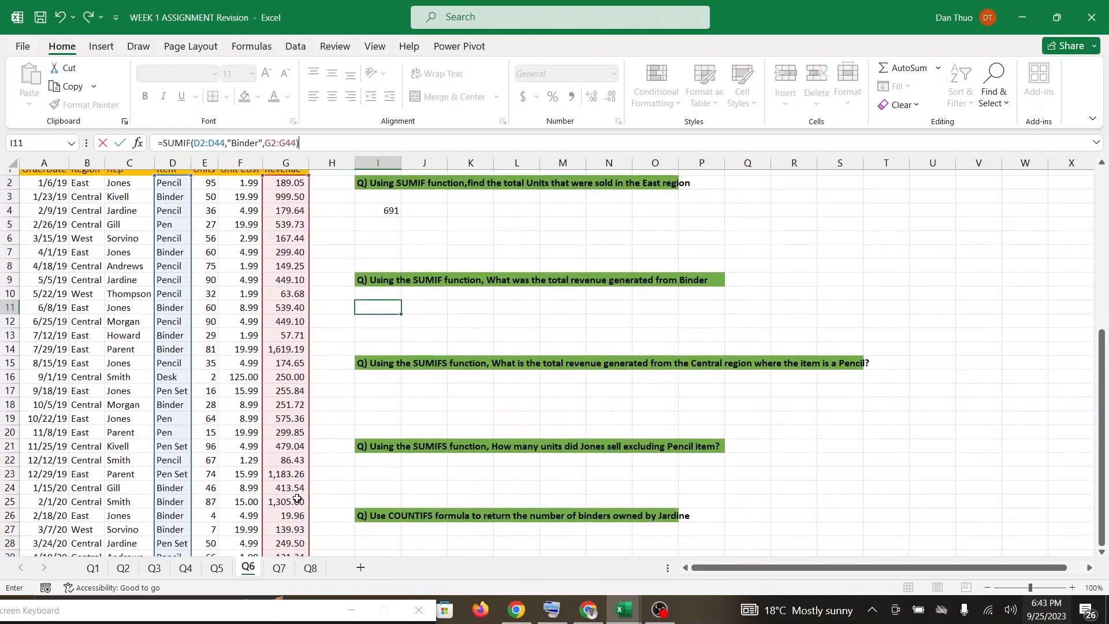
key(Return)
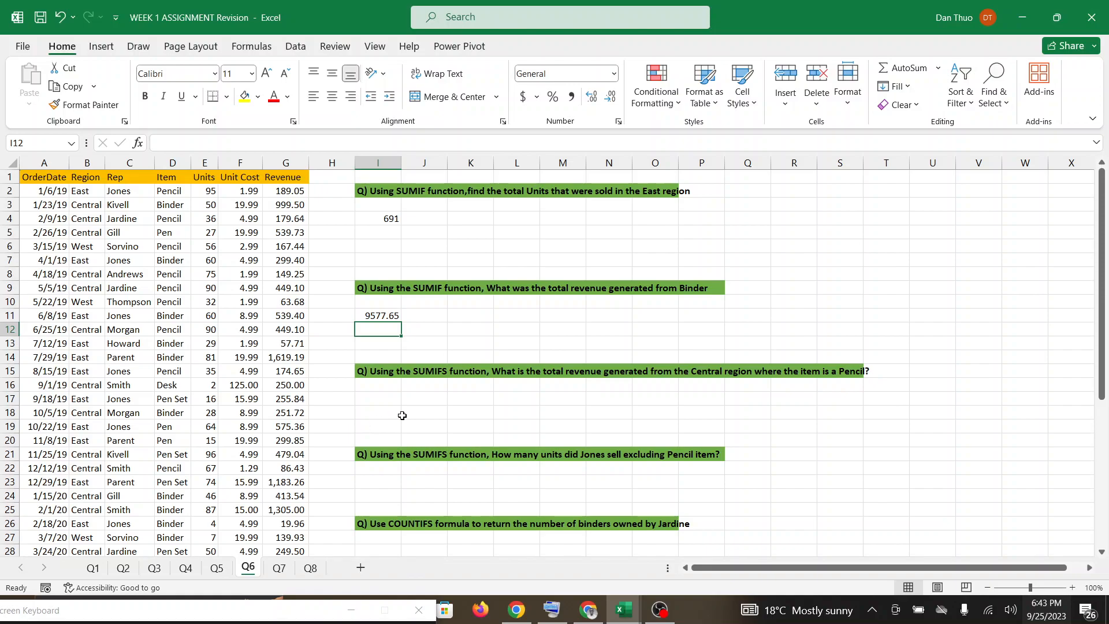
Bring the On-Screen Keyboard back into view and start a SUMIFS formula in I17, below the Central region Pencil revenue question.
scroll(402, 416, down, 1)
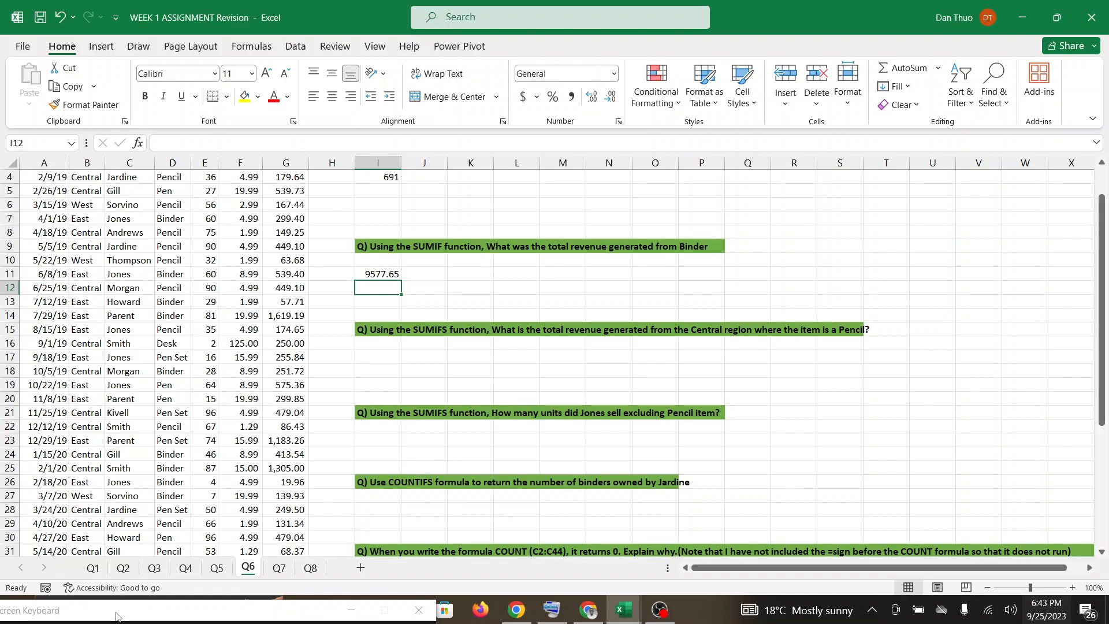
drag(116, 616, 153, 569)
click(370, 357)
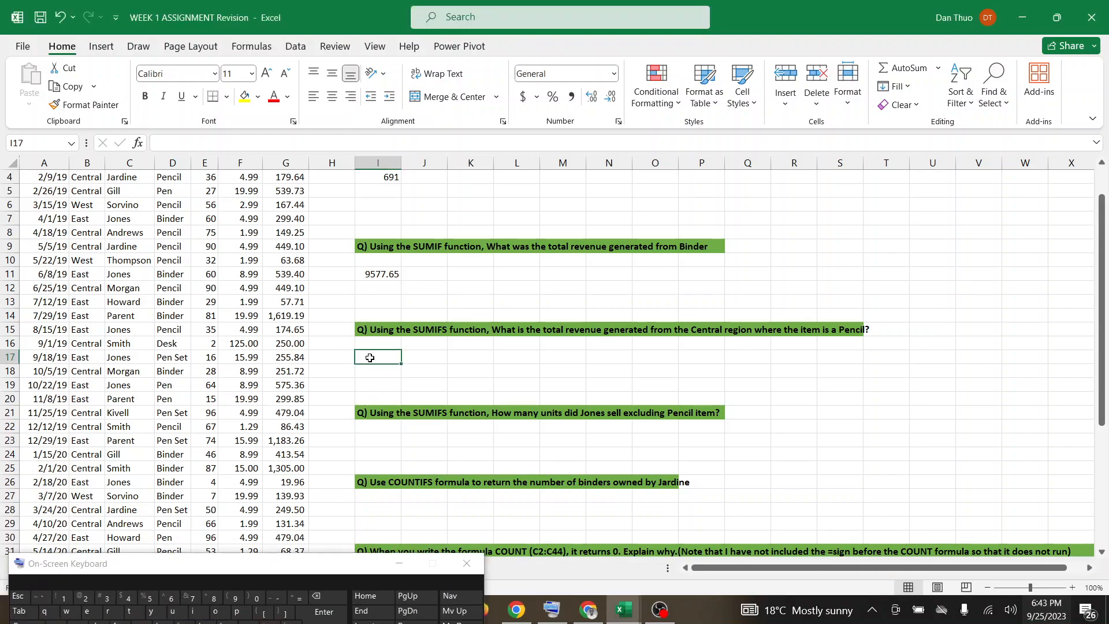
click(300, 599)
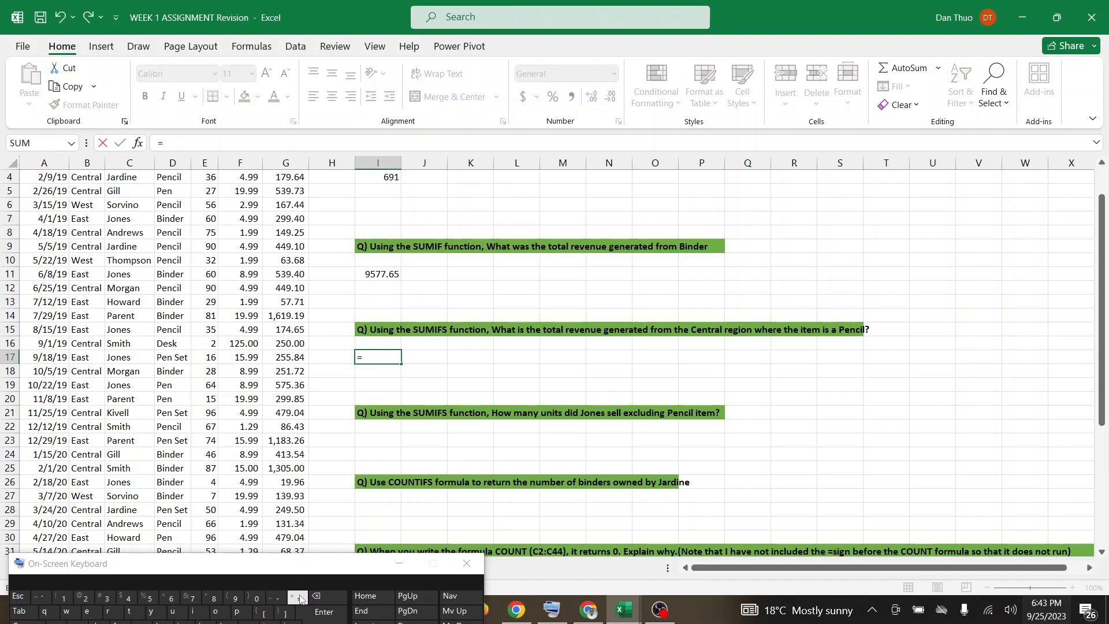
key(shift)
text(SUM)
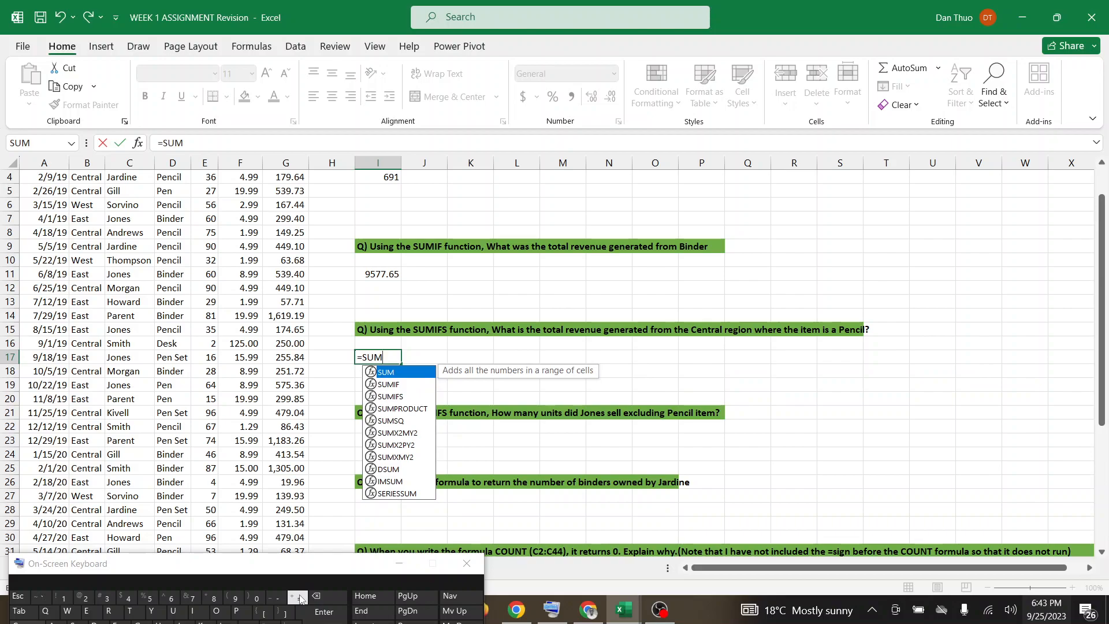
click(394, 398)
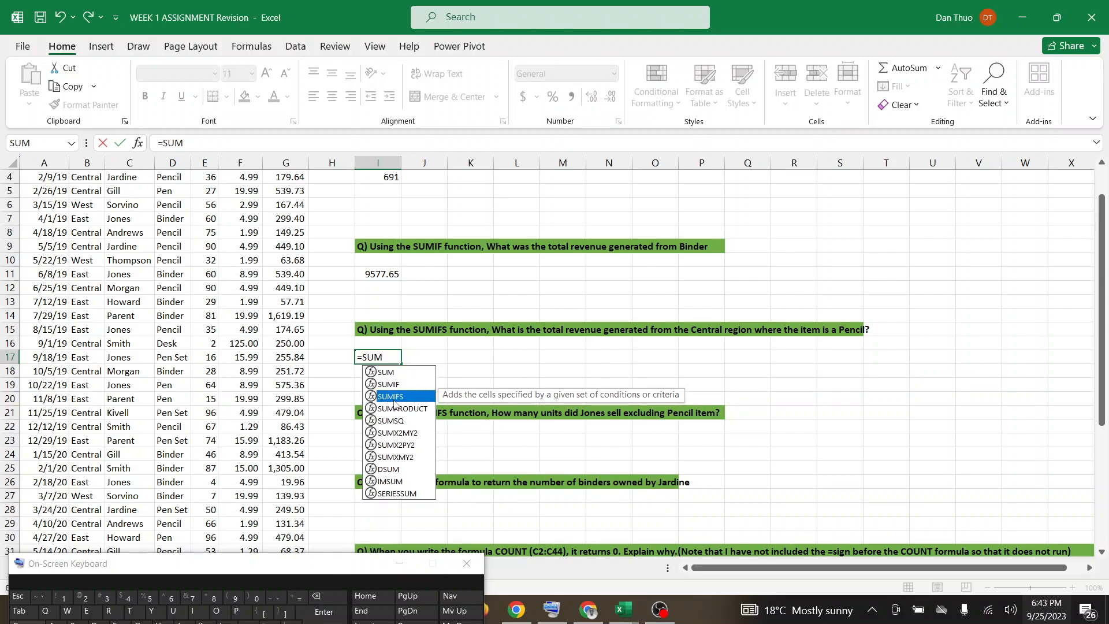
double_click(395, 397)
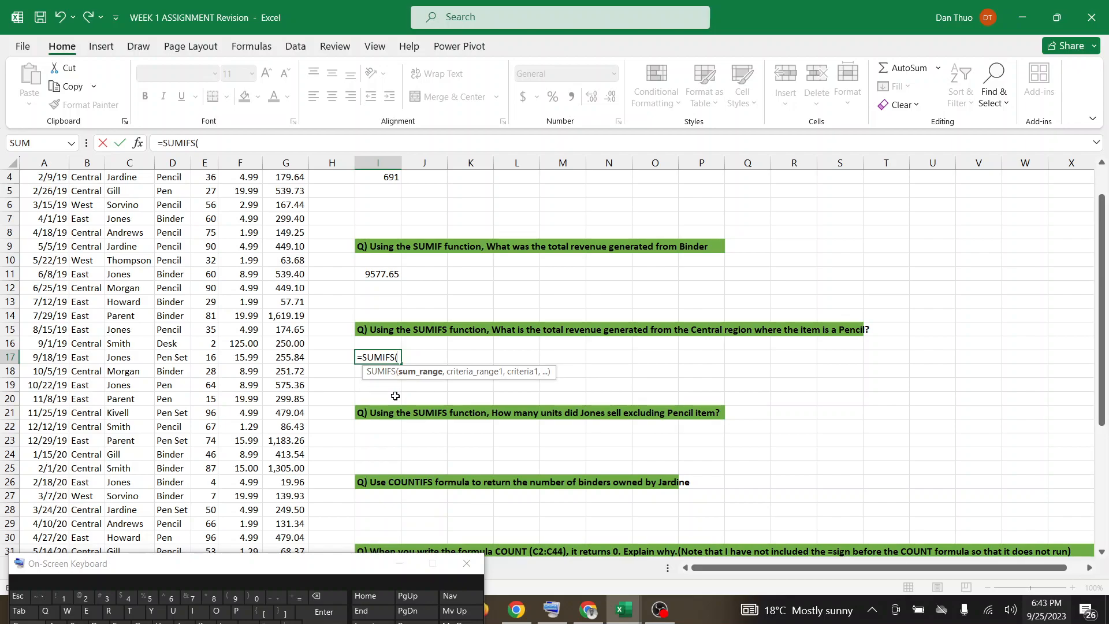
In the SUMIFS formula, set Revenue cells G2:G44 as the sum range and Region cells B2:B44 as the first criteria range.
scroll(395, 396, up, 1)
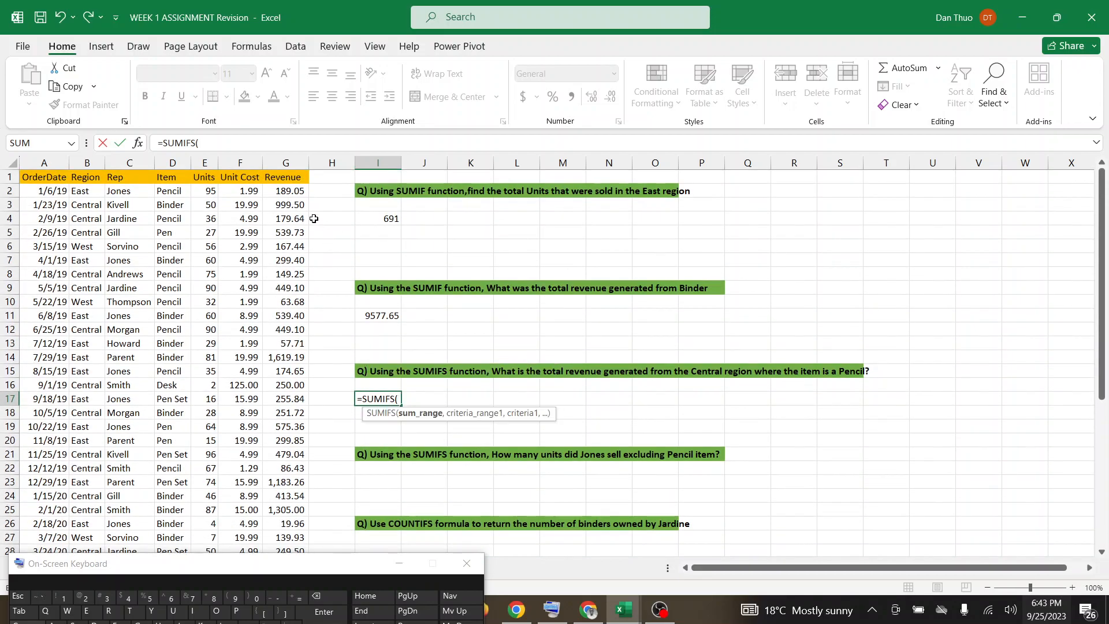
drag(294, 191, 288, 523)
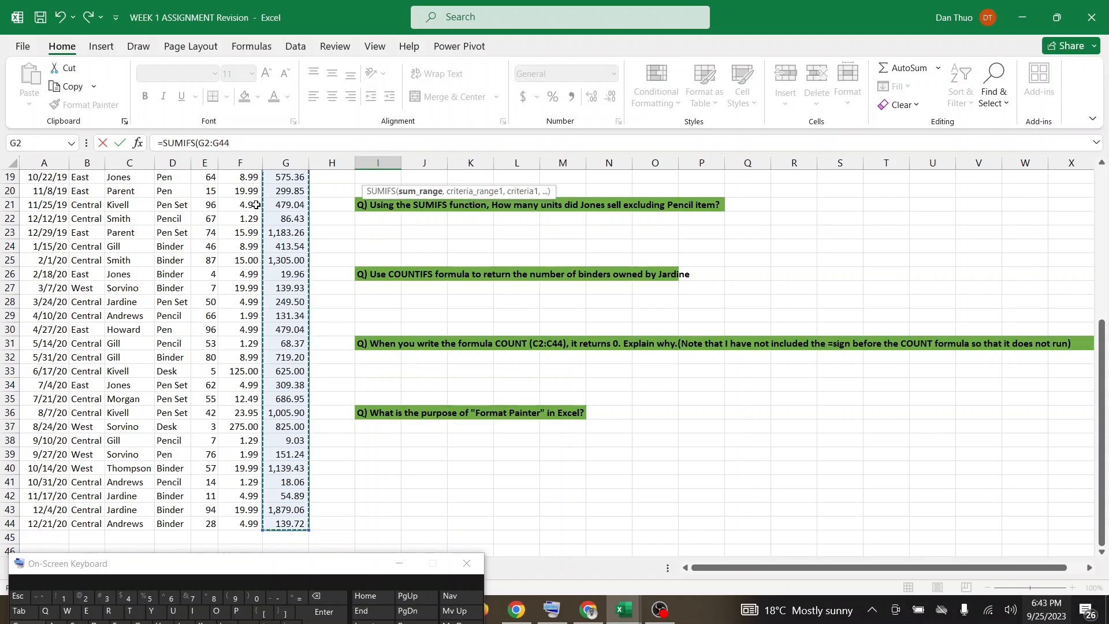
click(241, 142)
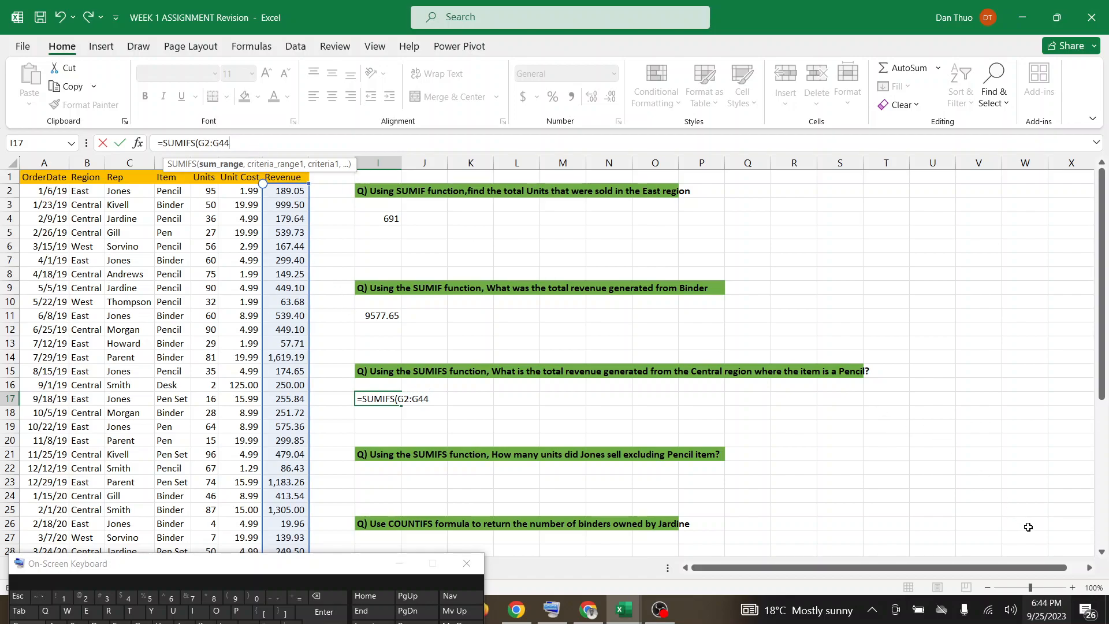
click(1073, 588)
click(1073, 587)
text(,)
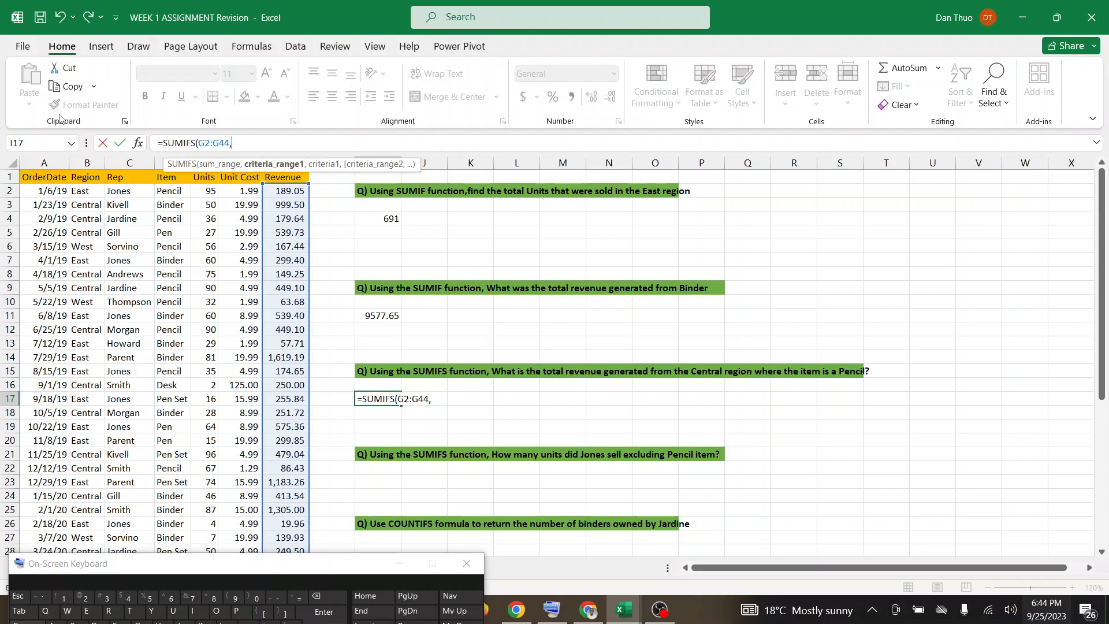
drag(88, 190, 89, 494)
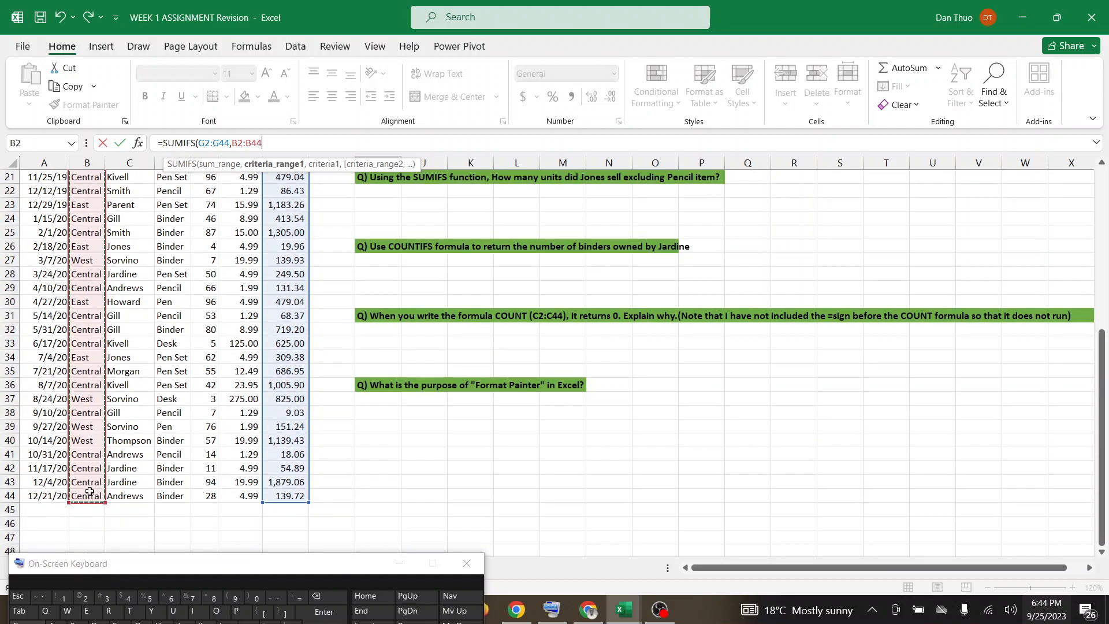
click(276, 145)
text(,)
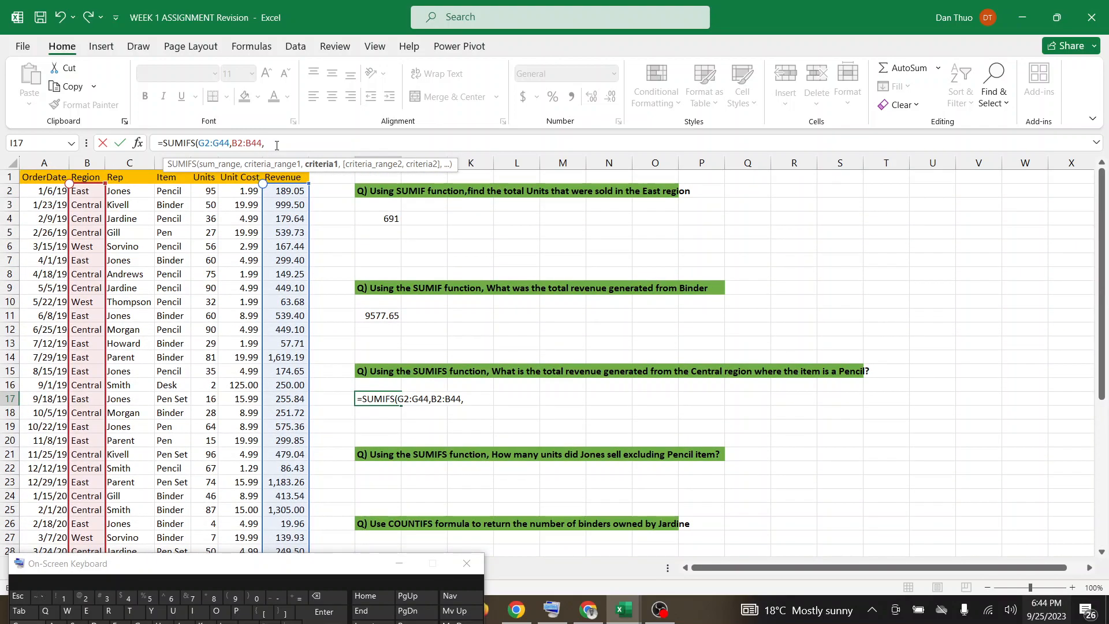
Enter "Central" as the first criterion of the SUMIFS formula in I17.
text(""Cen)
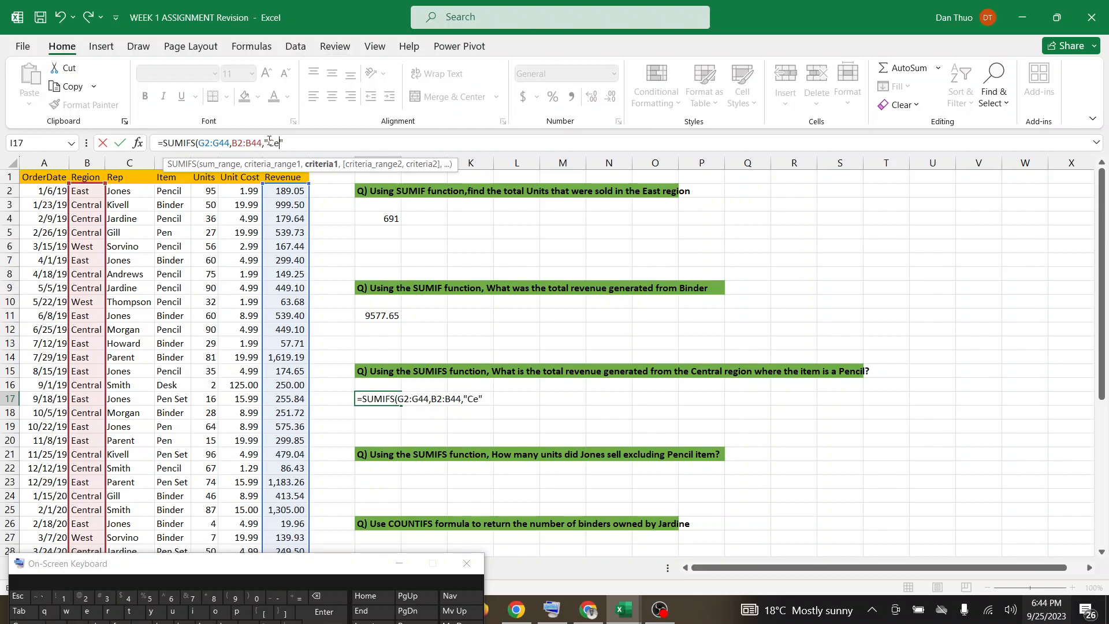
text(tra)
text(,)
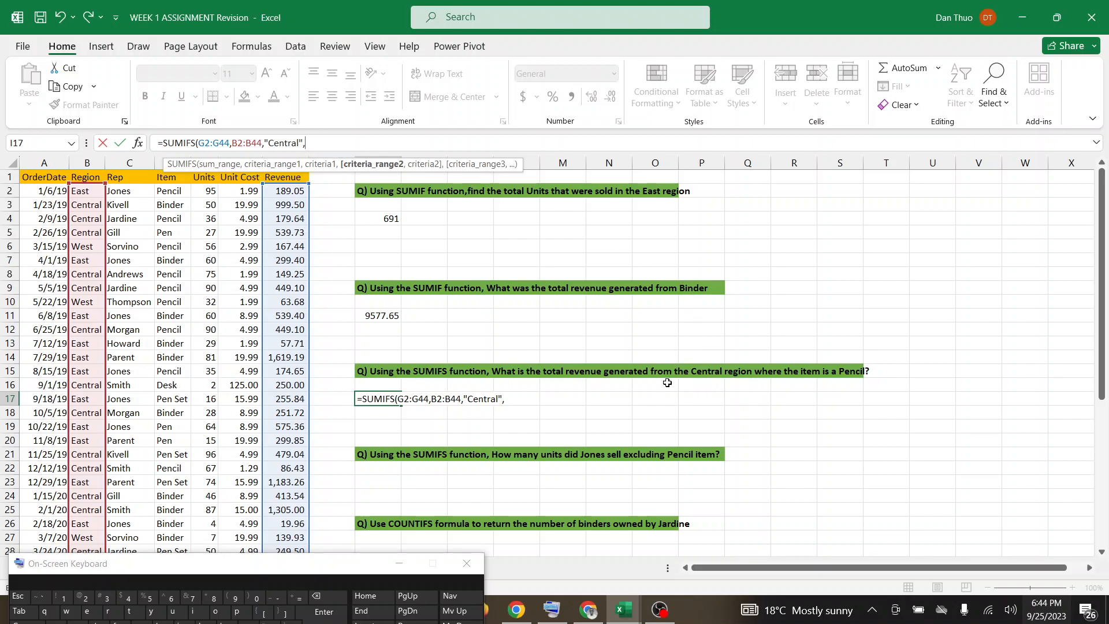
Complete the SUMIFS formula in I17 with Item cells D2:D44 as the second criteria range and "Pencil" as its criterion.
drag(175, 189, 164, 523)
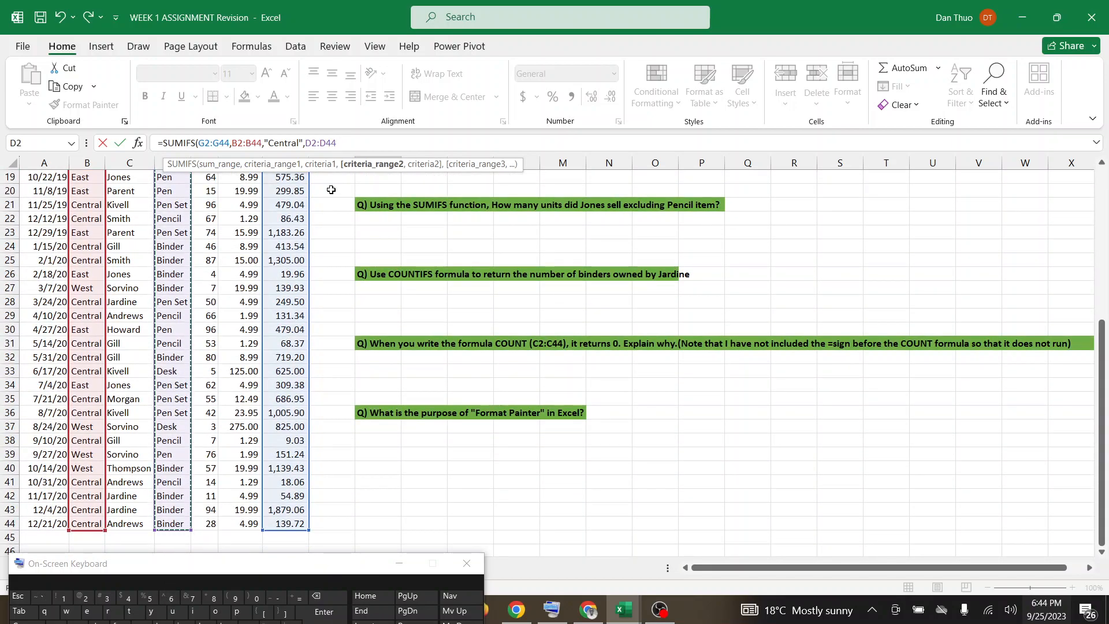
text(,)
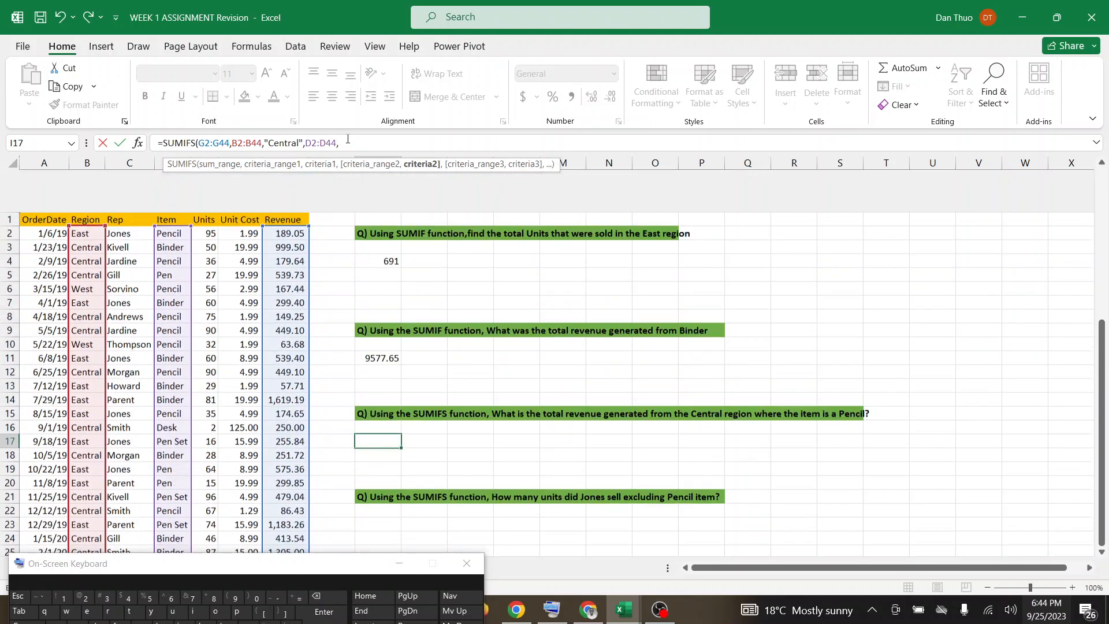
text("")
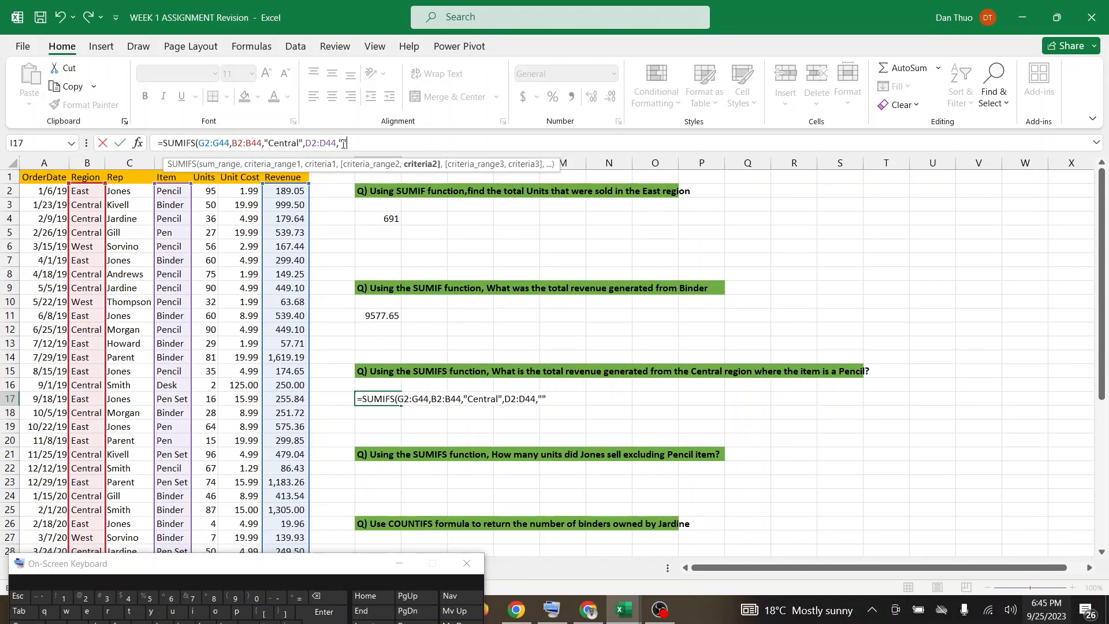
text(Pr)
text(enci)
text())
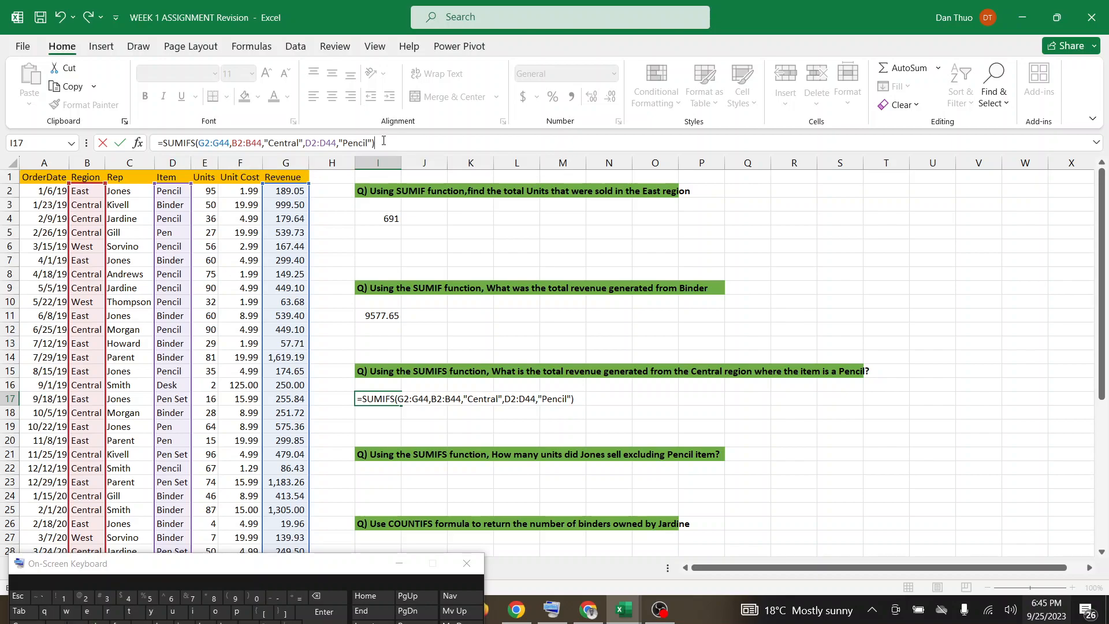
key(Return)
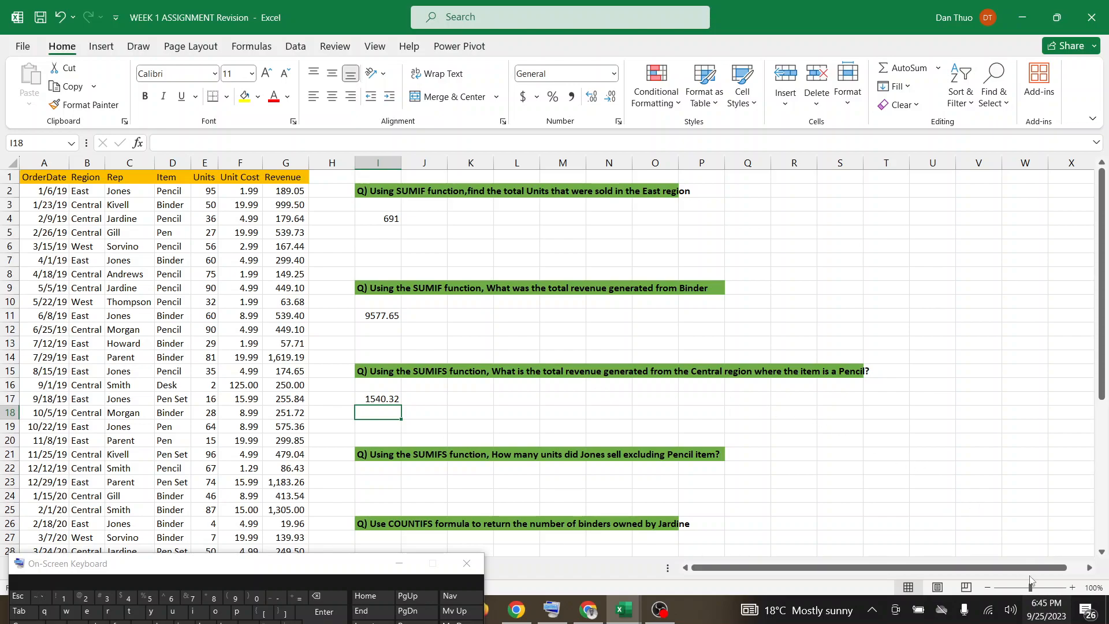
Switch to the Google Meet call to check the in-call messages, dismiss the open participant menu and return to the Excel worksheet.
click(1071, 587)
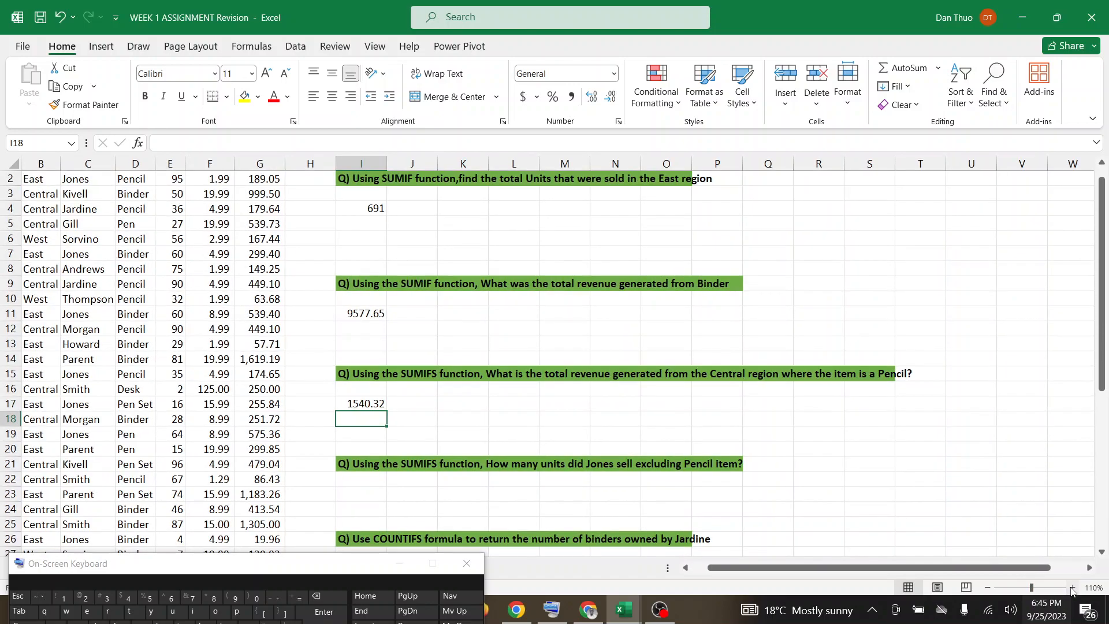
click(1071, 587)
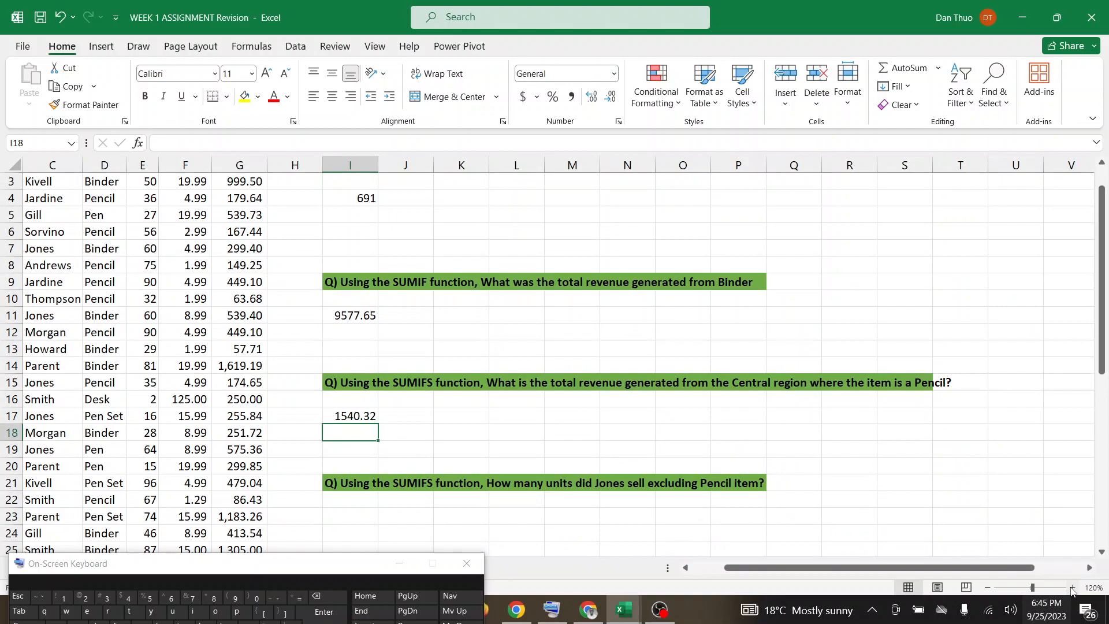
click(582, 619)
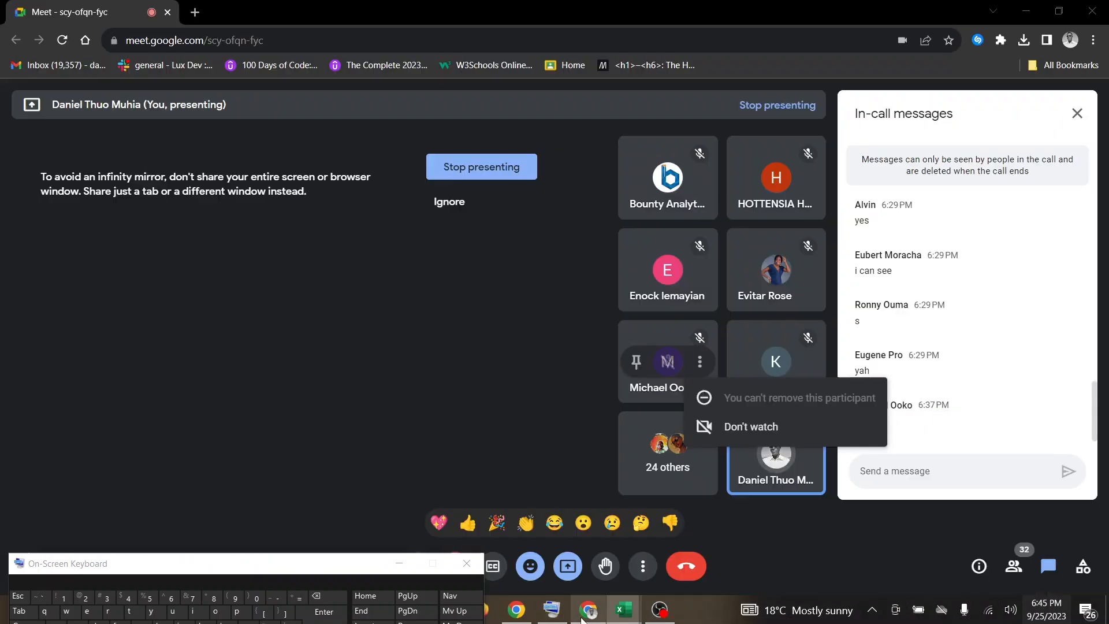
click(958, 377)
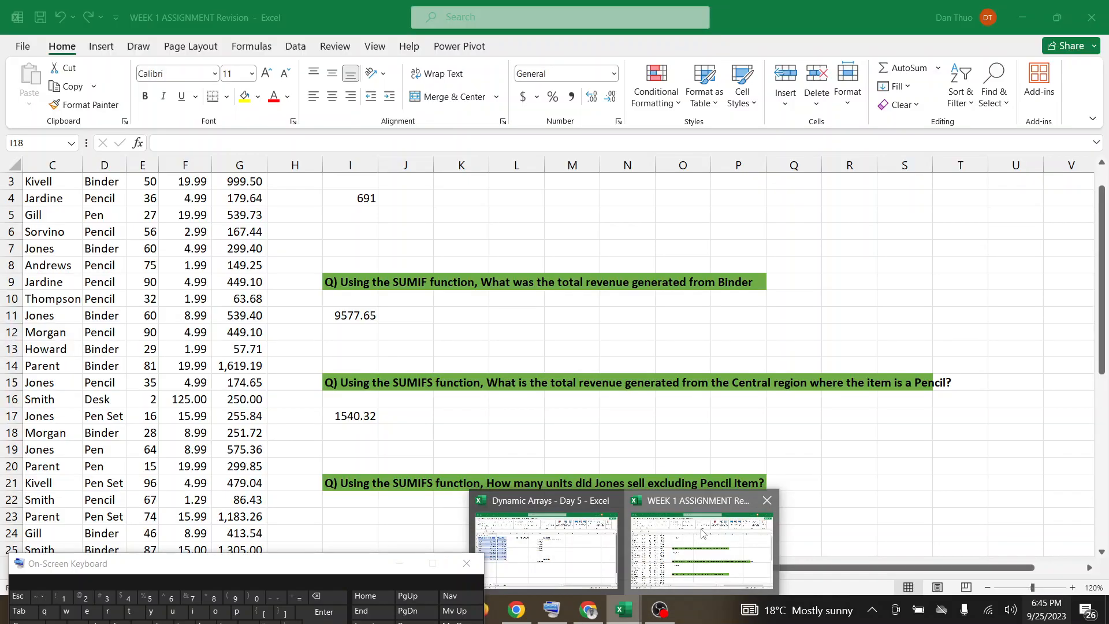
click(701, 529)
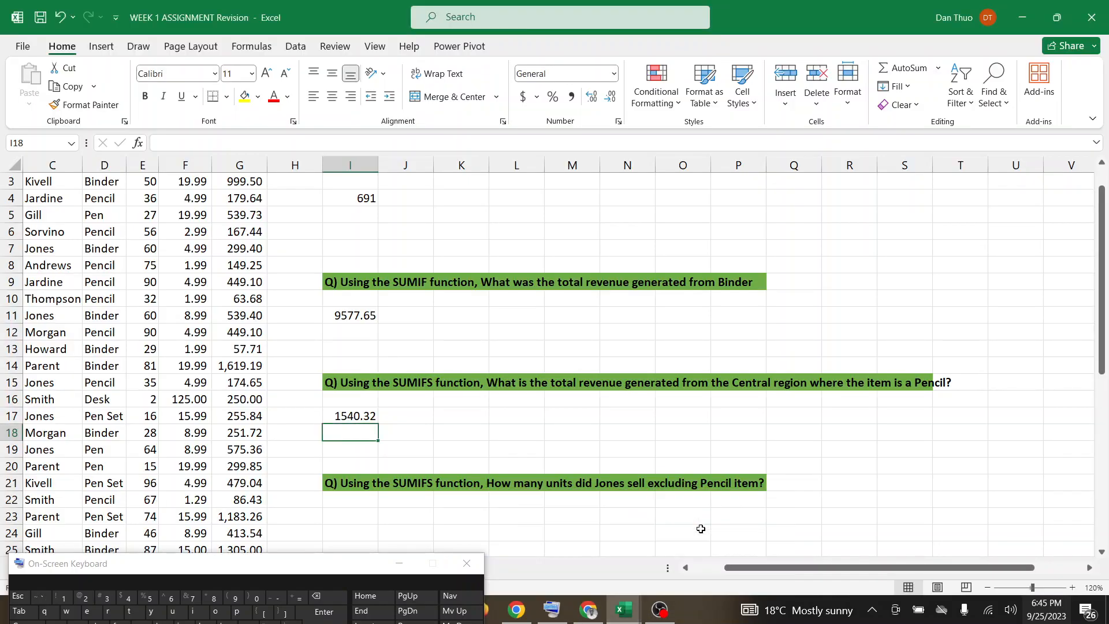
Start a SUMIFS formula in I23, below the question about units sold excluding the Pencil item.
scroll(701, 528, down, 2)
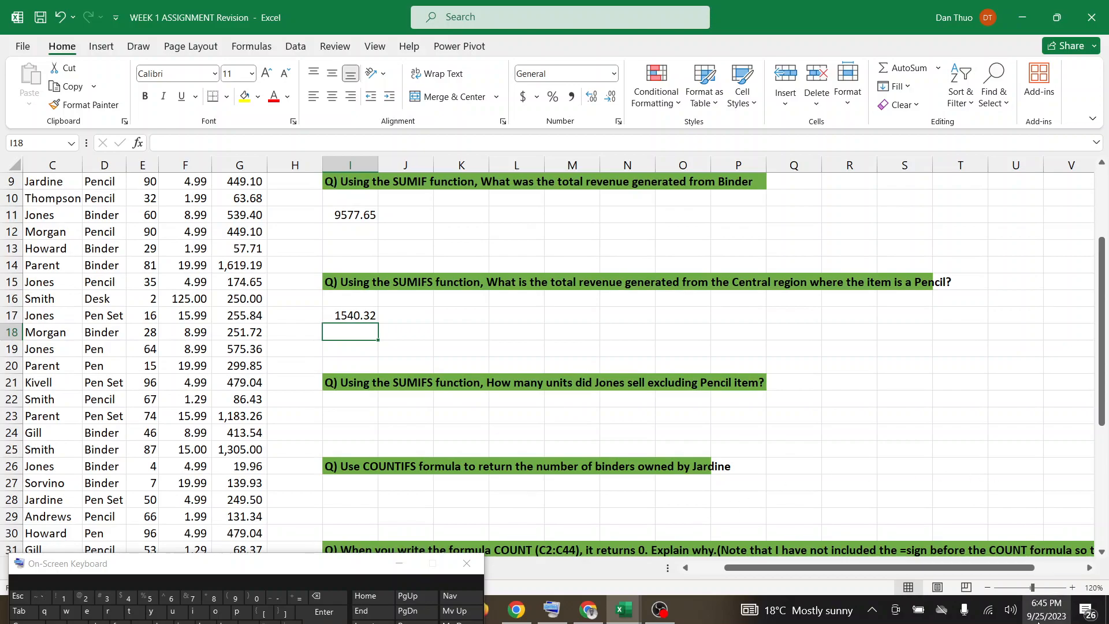
click(987, 588)
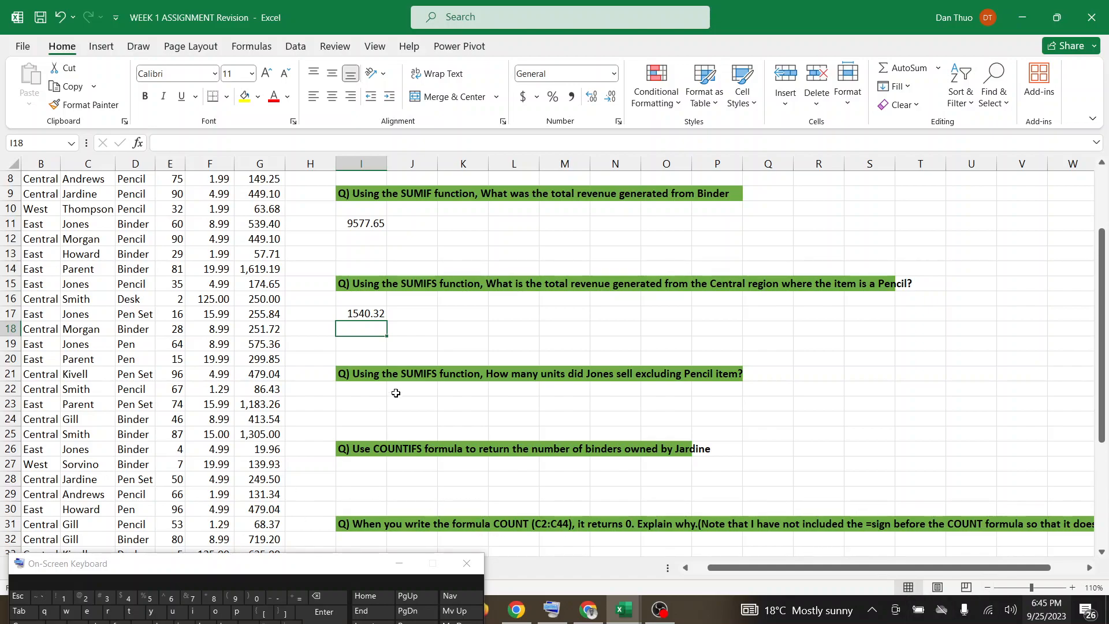
click(363, 404)
key(Down)
key(Down)
double_click(364, 402)
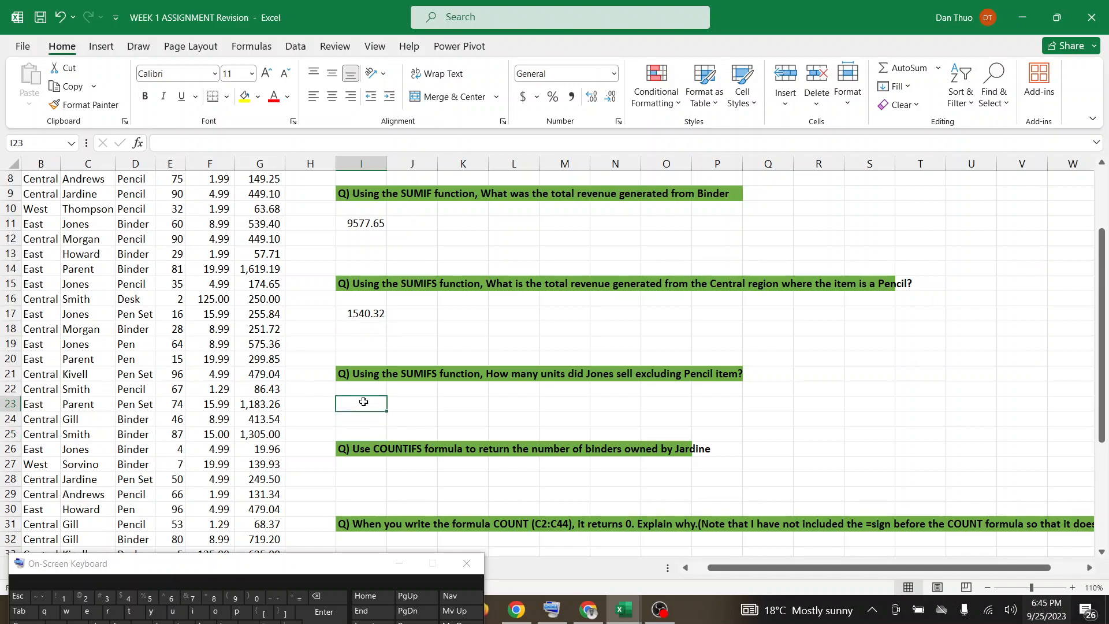
click(302, 599)
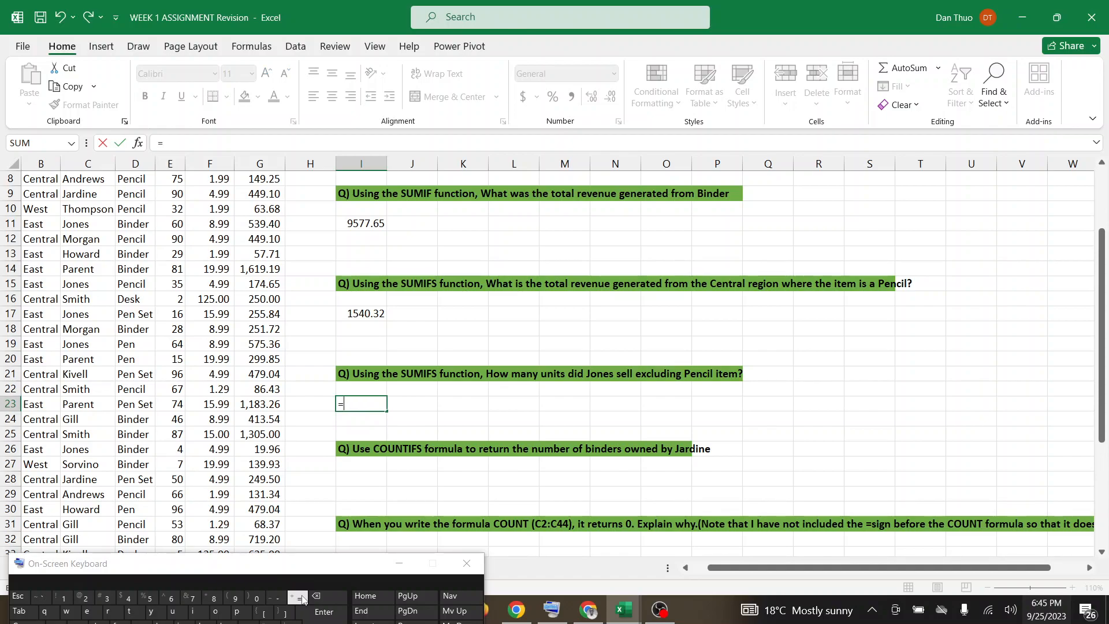
scroll(302, 599, down, 1)
text(sum)
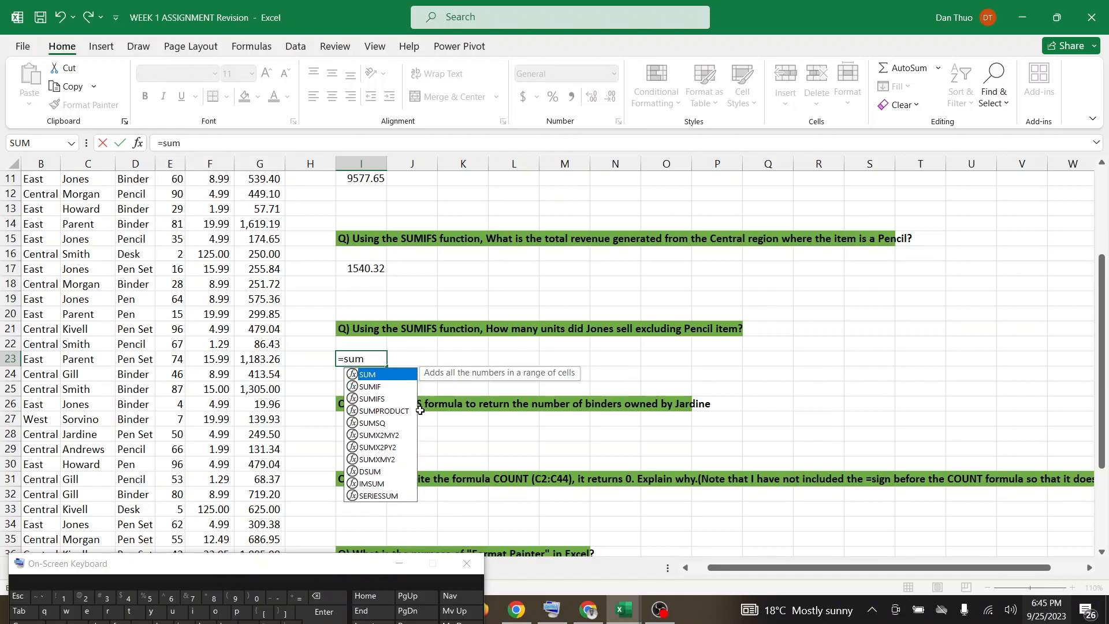
click(391, 398)
double_click(391, 398)
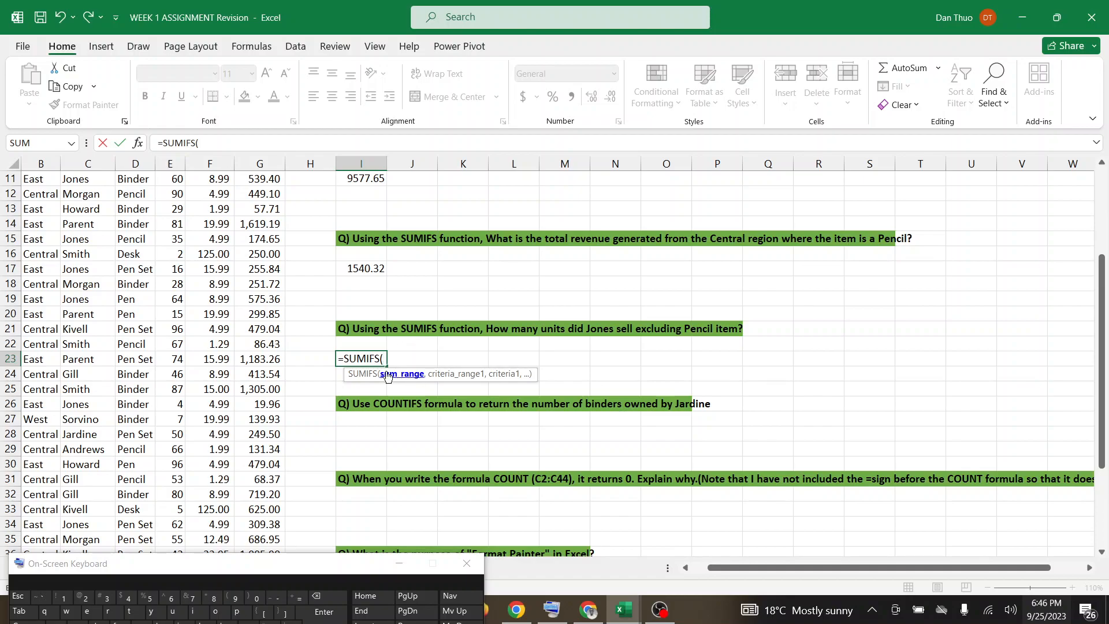
In the I23 SUMIFS formula, set Units cells E2:E44 as the sum range and Rep cells C2:C44 as the first criteria range.
scroll(373, 379, up, 4)
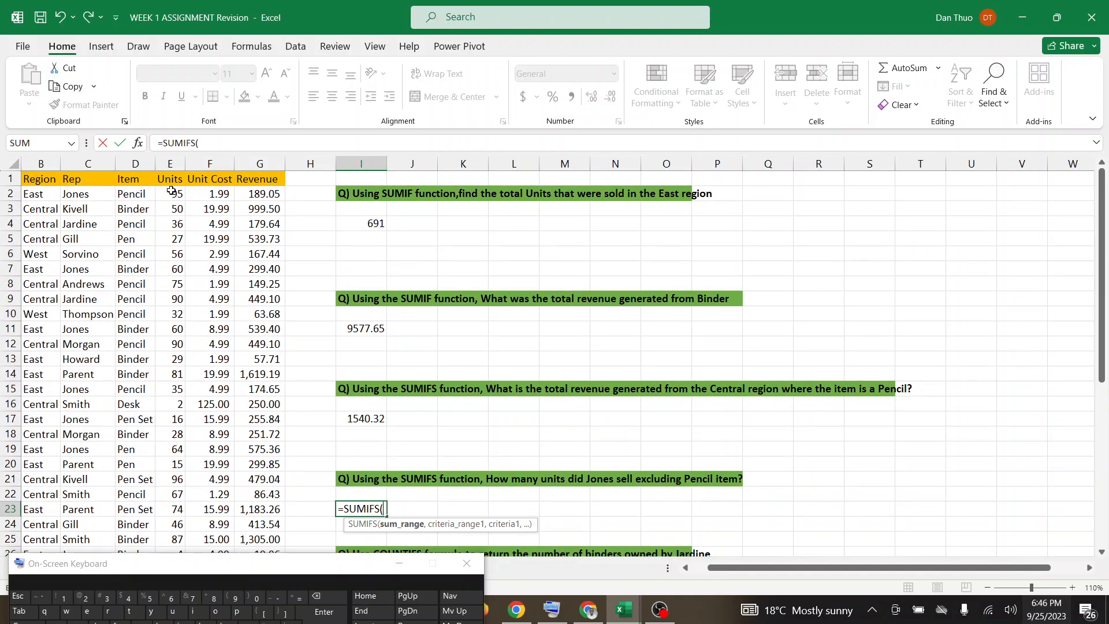
drag(171, 193, 171, 524)
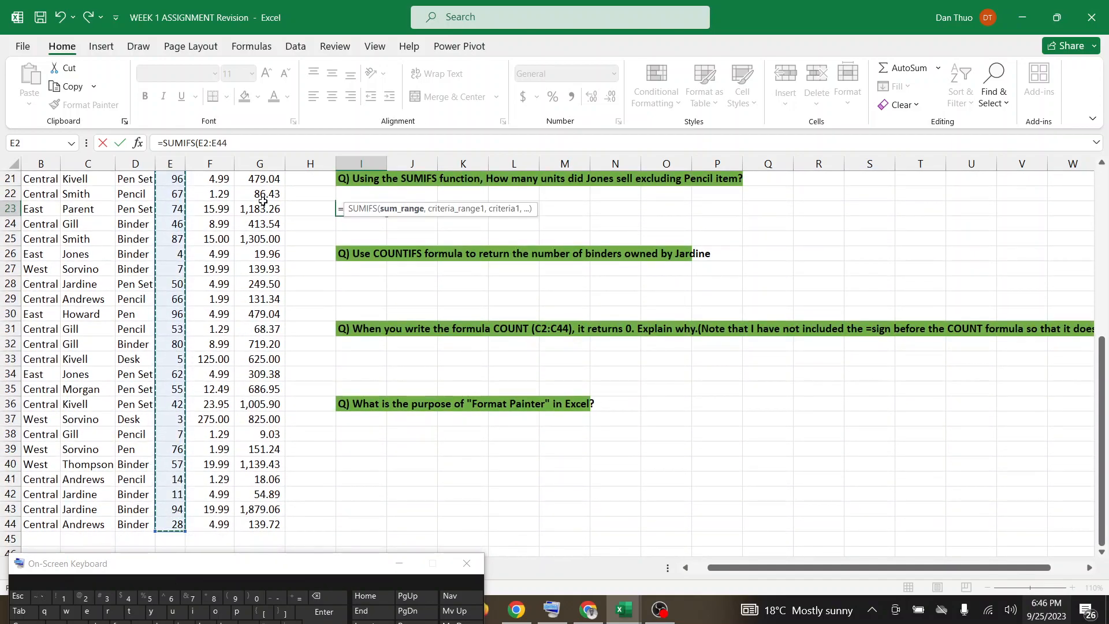
click(242, 144)
text(,)
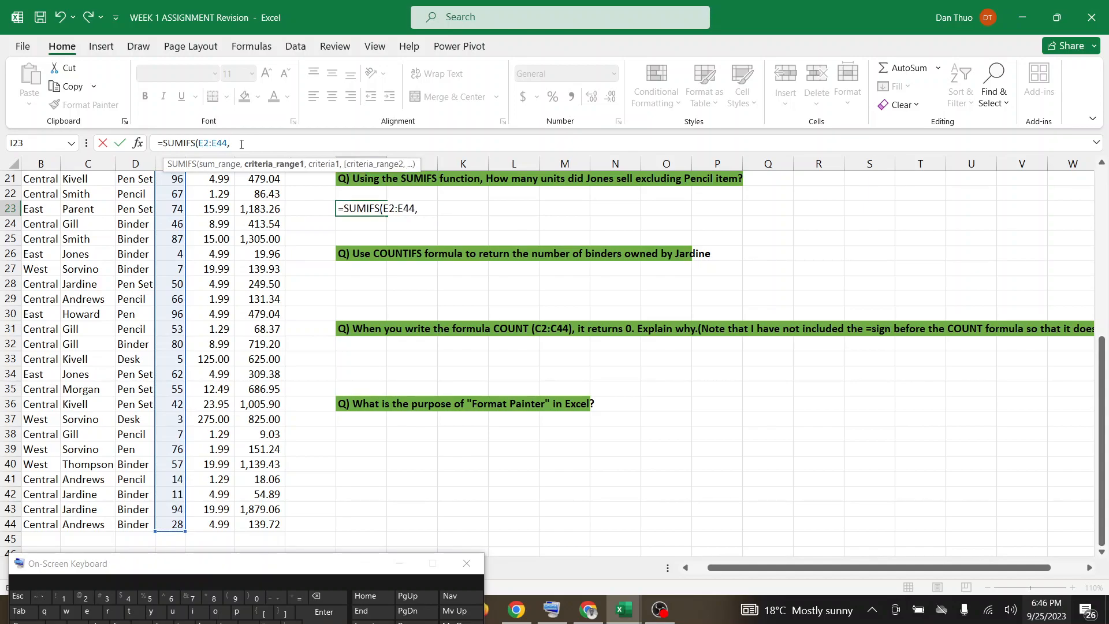
scroll(242, 144, up, 4)
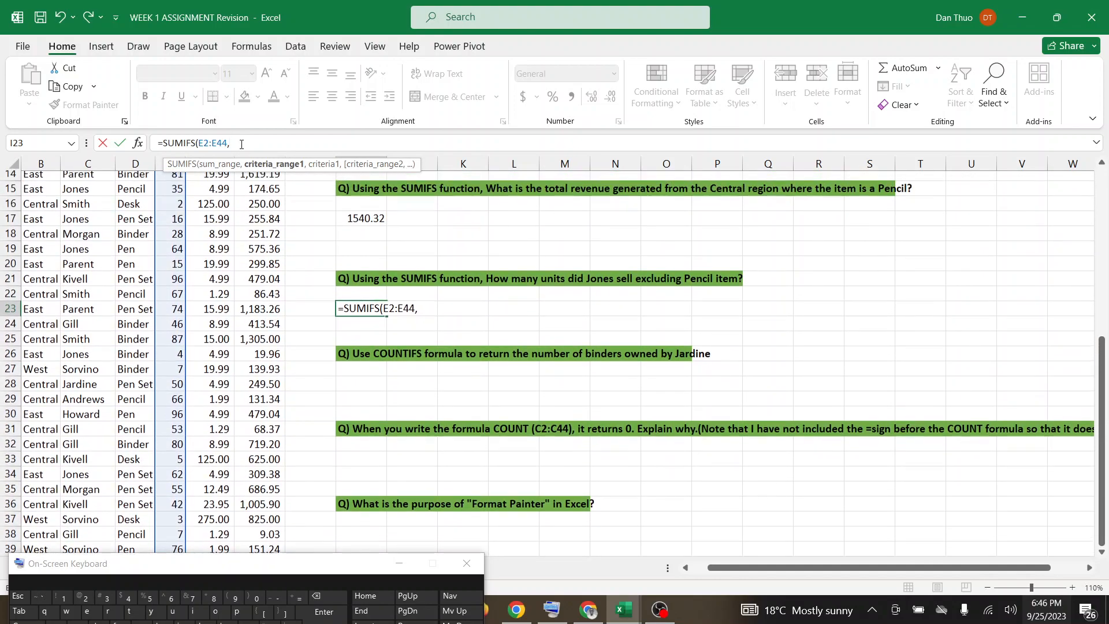
scroll(241, 144, up, 2)
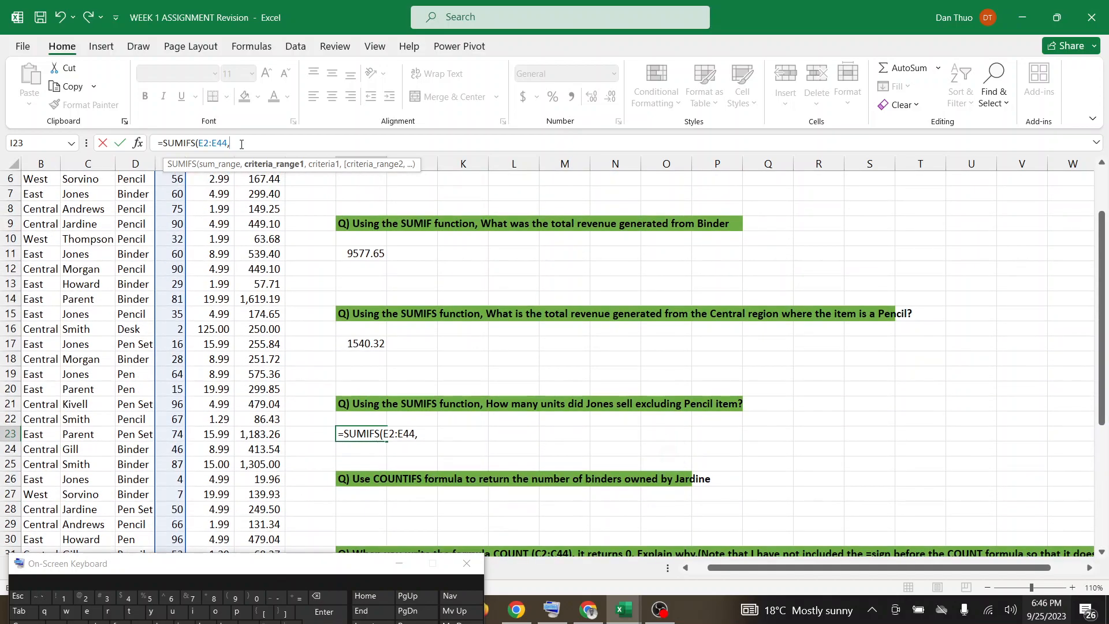
scroll(142, 161, up, 2)
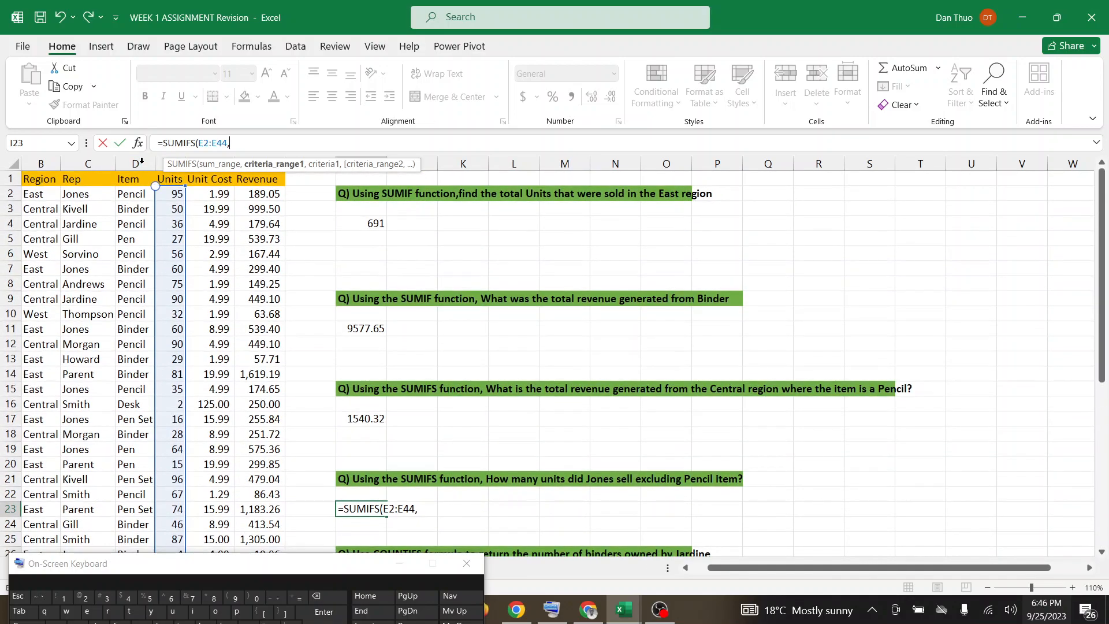
drag(88, 193, 93, 526)
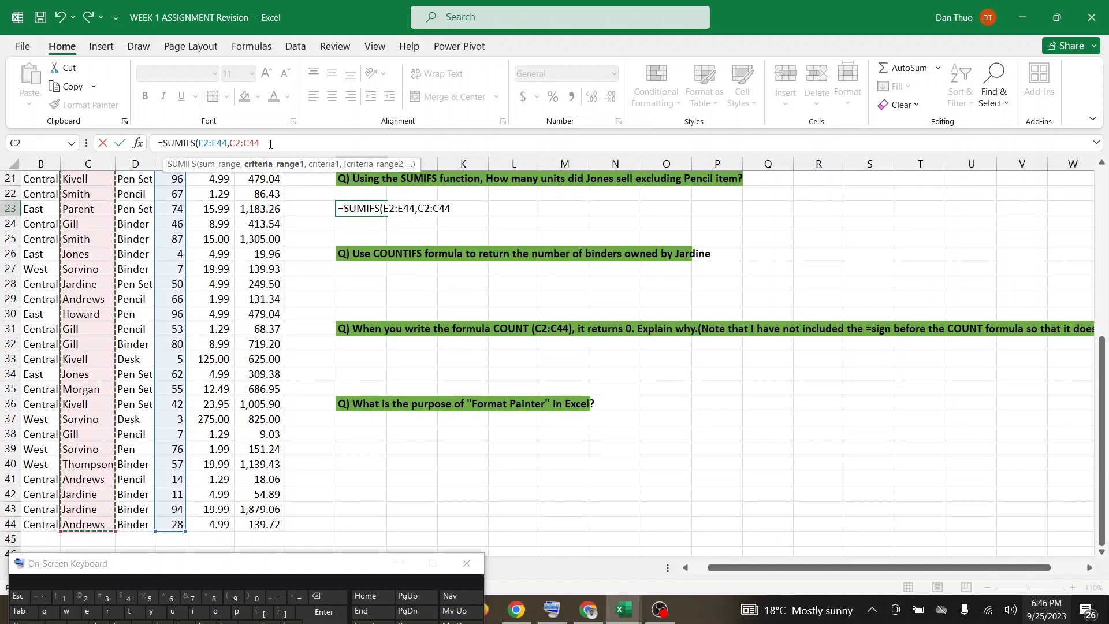
text(,)
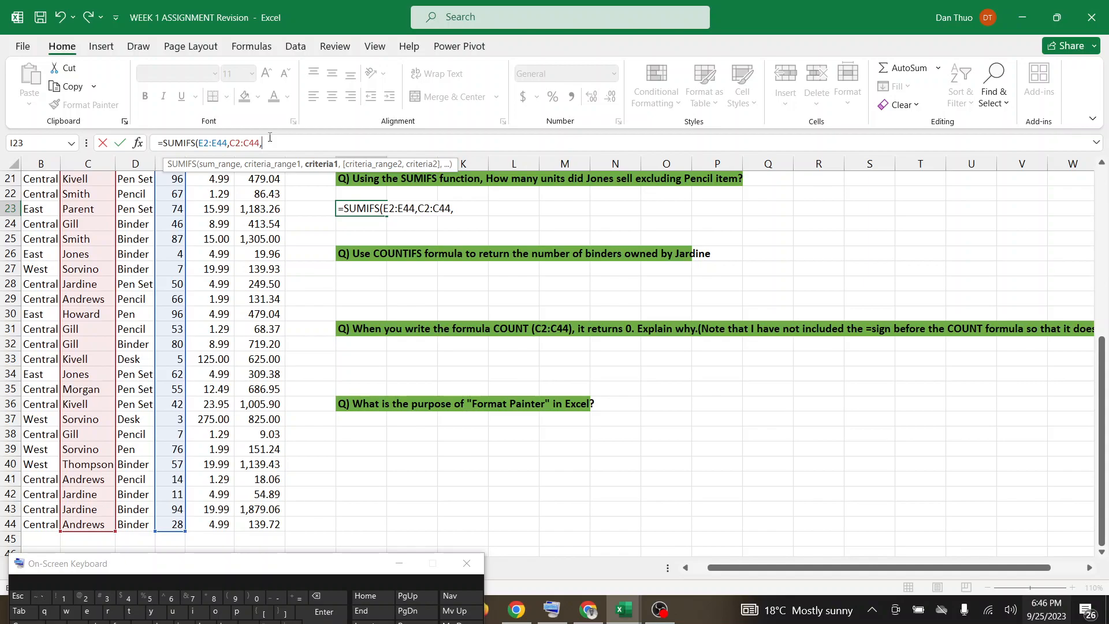
Enter the sales rep's surname given in the question as the first criterion of the I23 formula.
scroll(269, 137, up, 3)
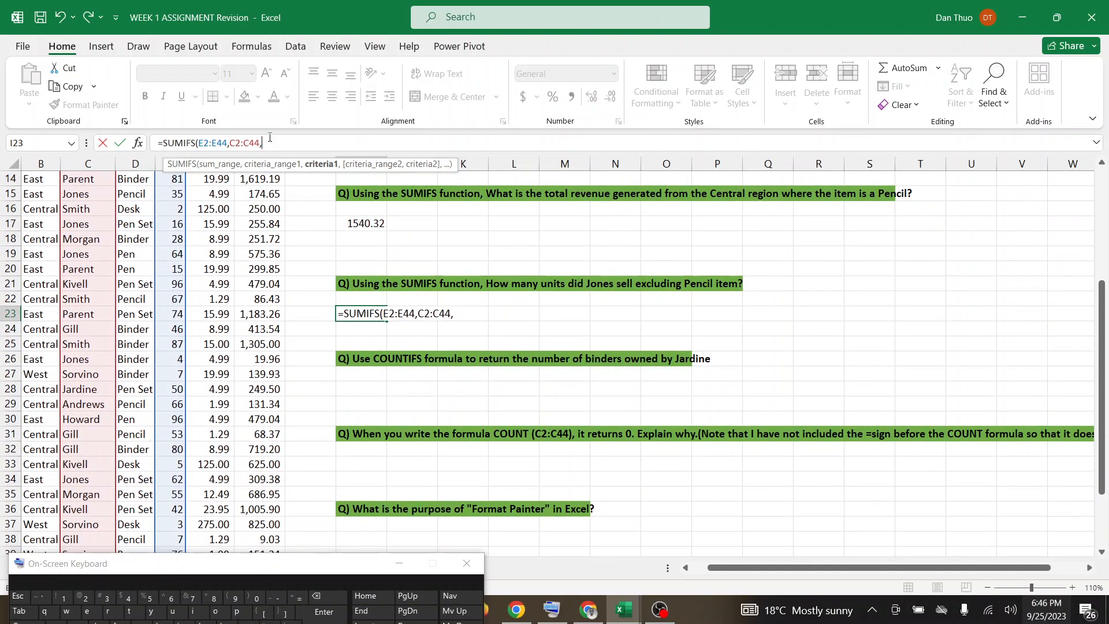
text("")
key(Caps_Lock)
text(Jones",)
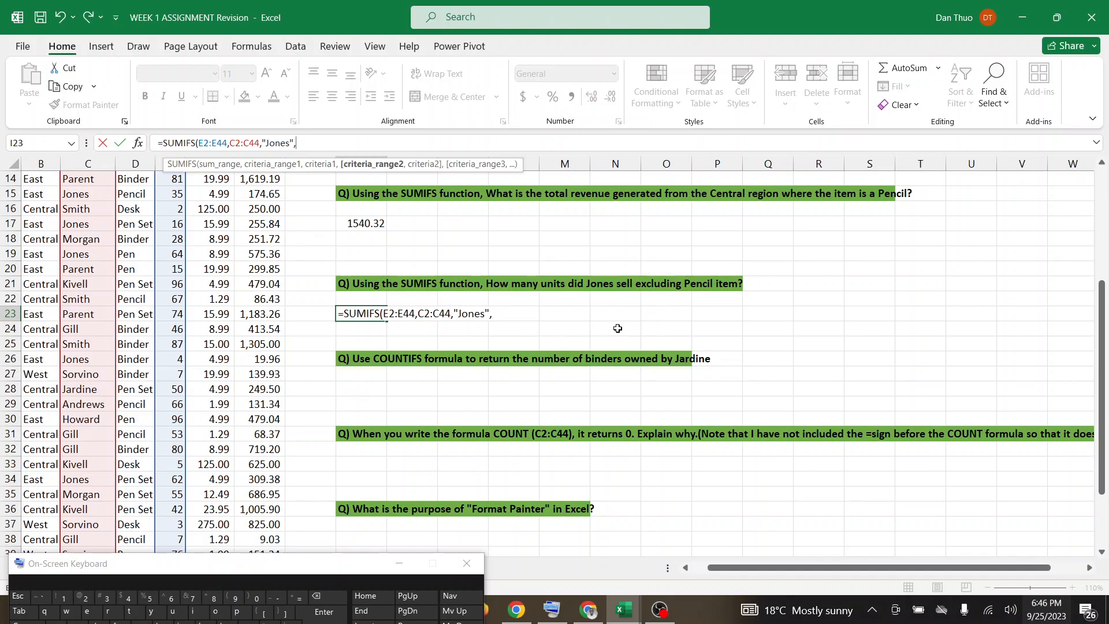
Set Item cells D2:D44 as the second criteria range of the I23 formula.
scroll(618, 328, up, 5)
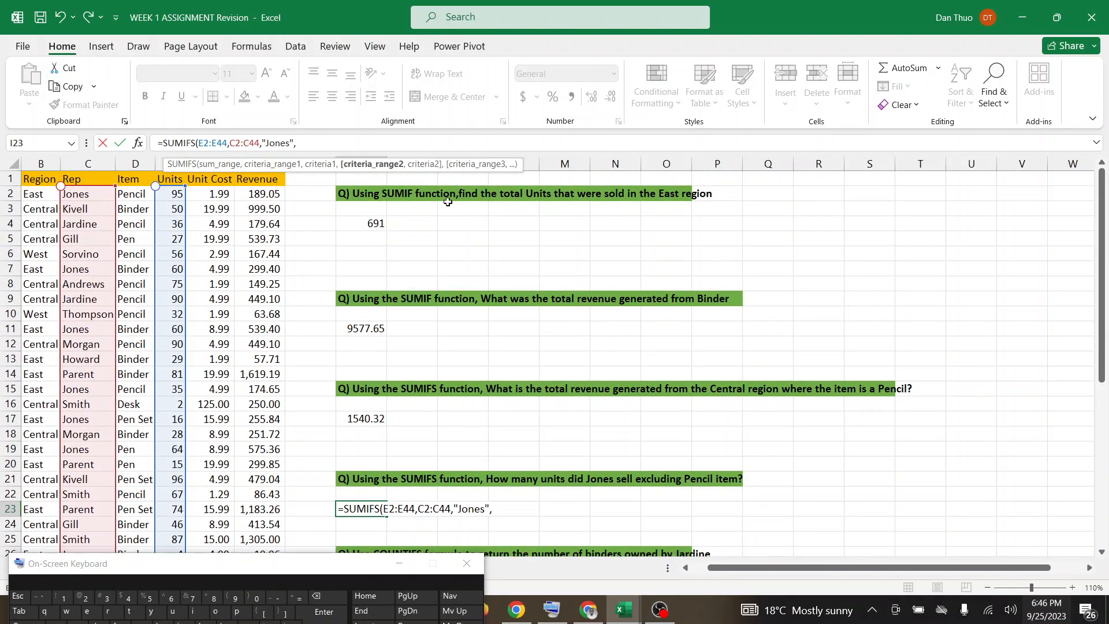
drag(137, 192, 139, 525)
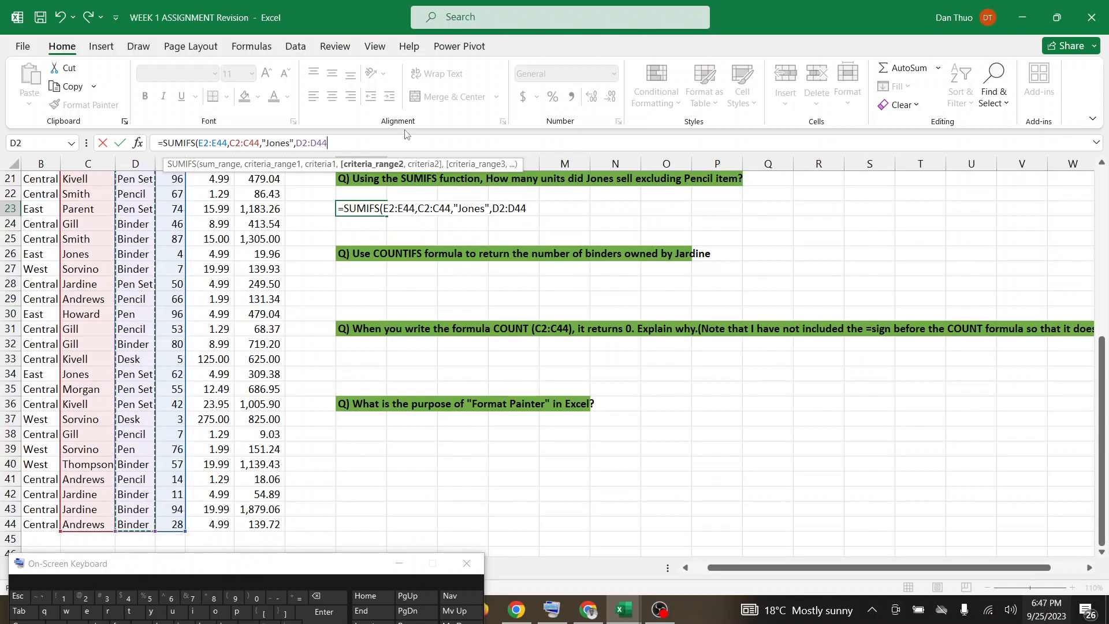
text(,)
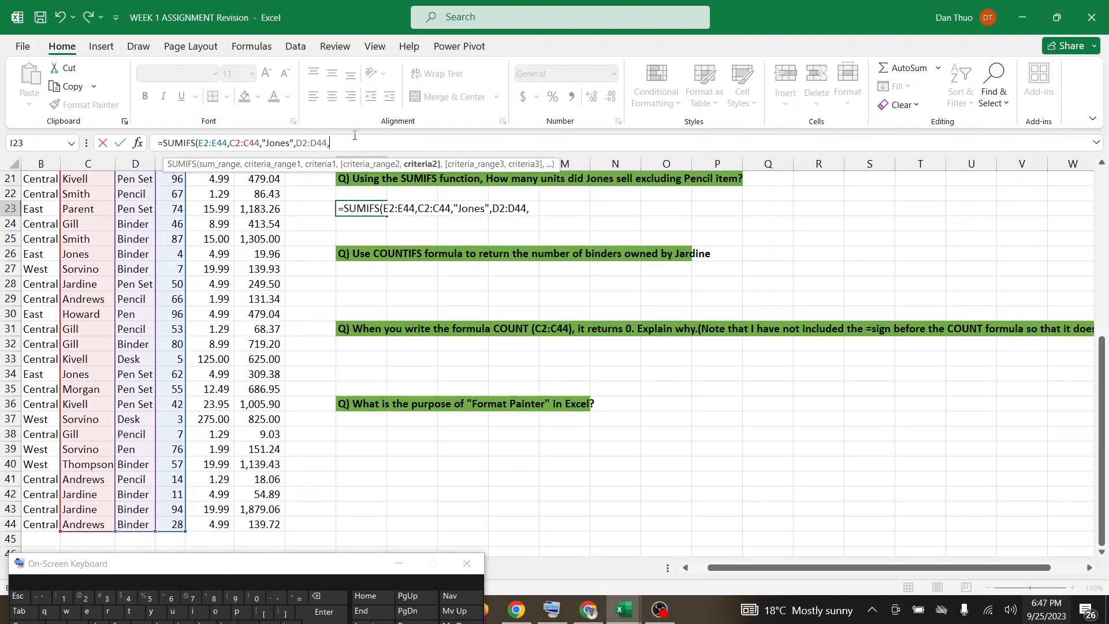
Complete the I23 SUMIFS formula with "<>Pencil" as the second criterion.
scroll(355, 135, up, 7)
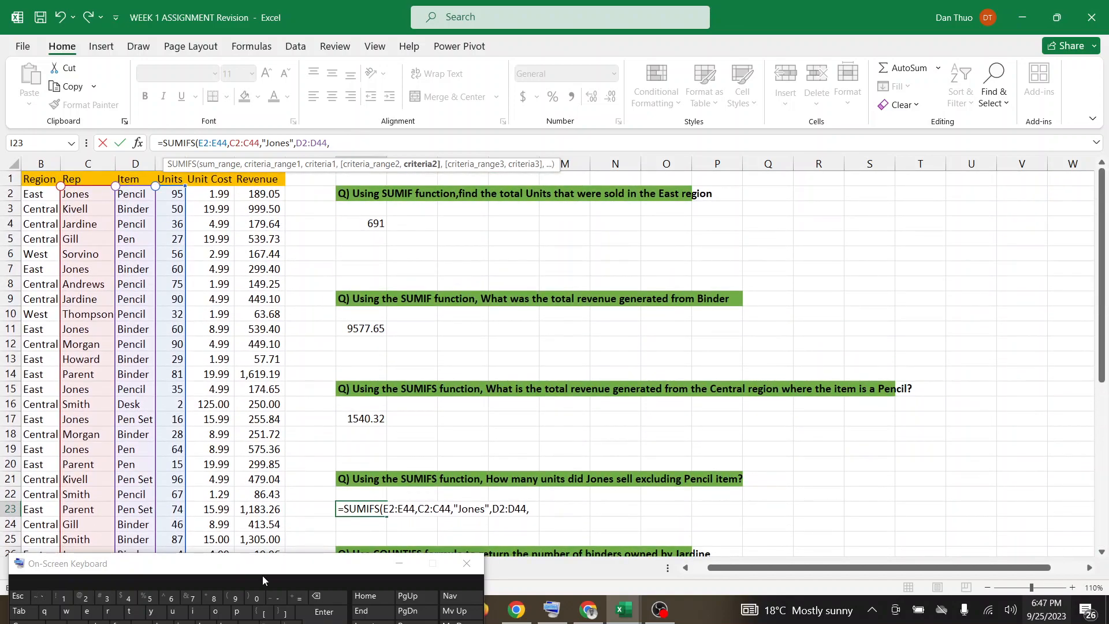
drag(272, 556, 282, 524)
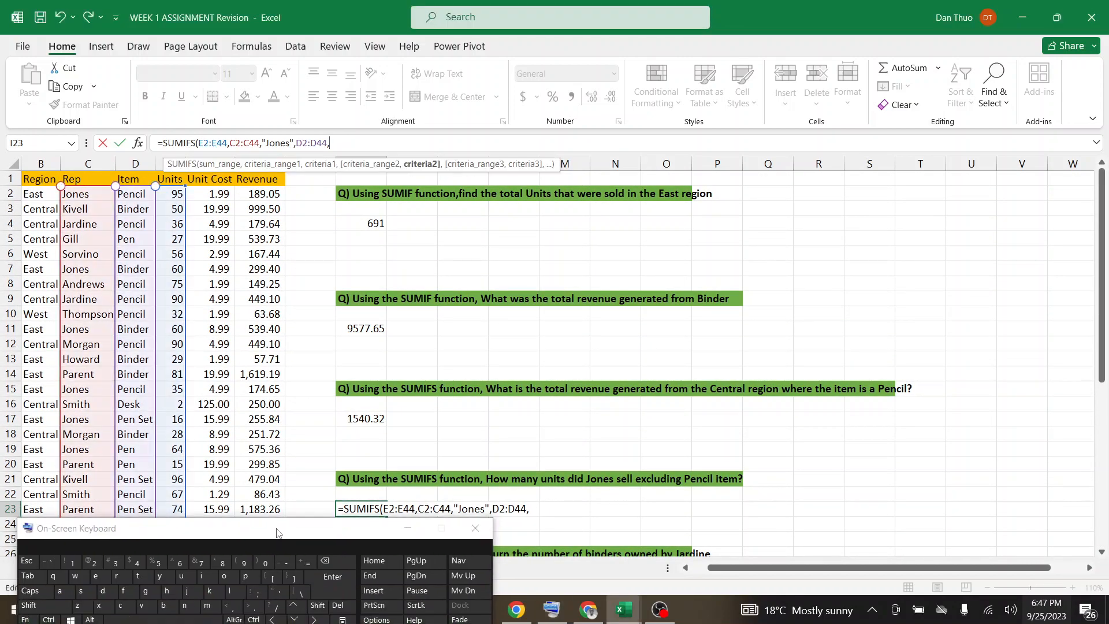
text("")
shift+click(235, 607)
shift+click(255, 607)
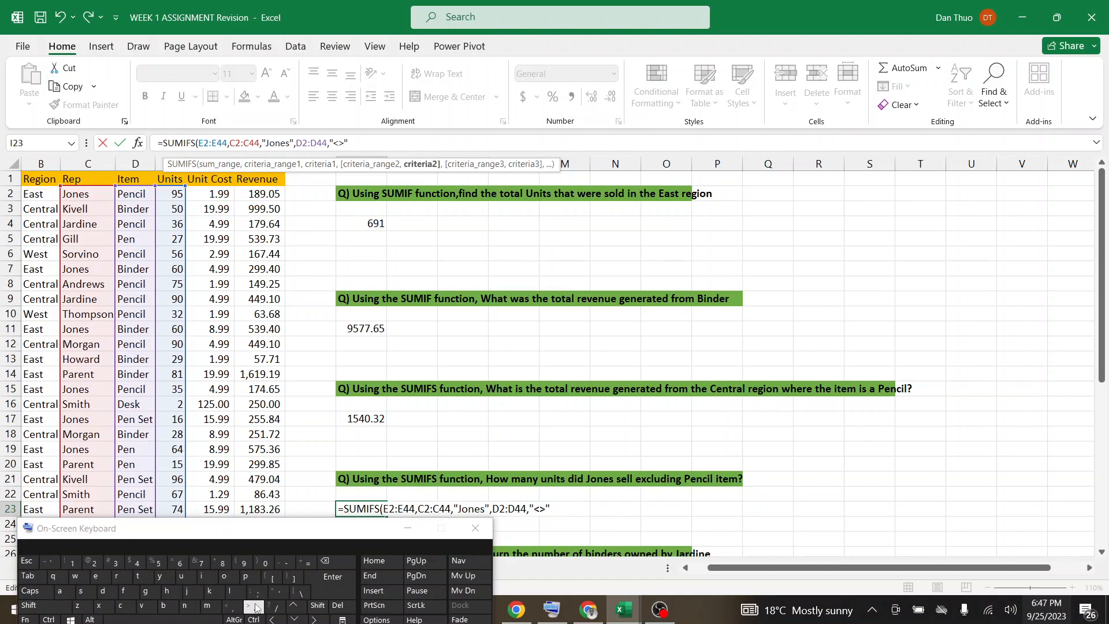
key(Caps_Lock)
text(P)
key(Caps_Lock)
text(encil")
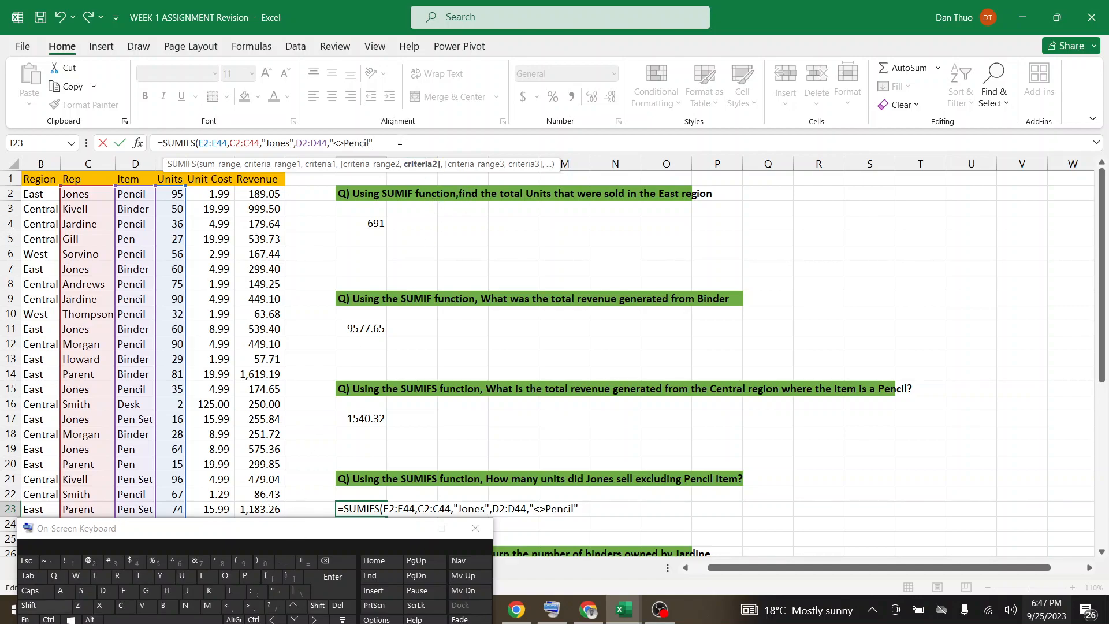
text())
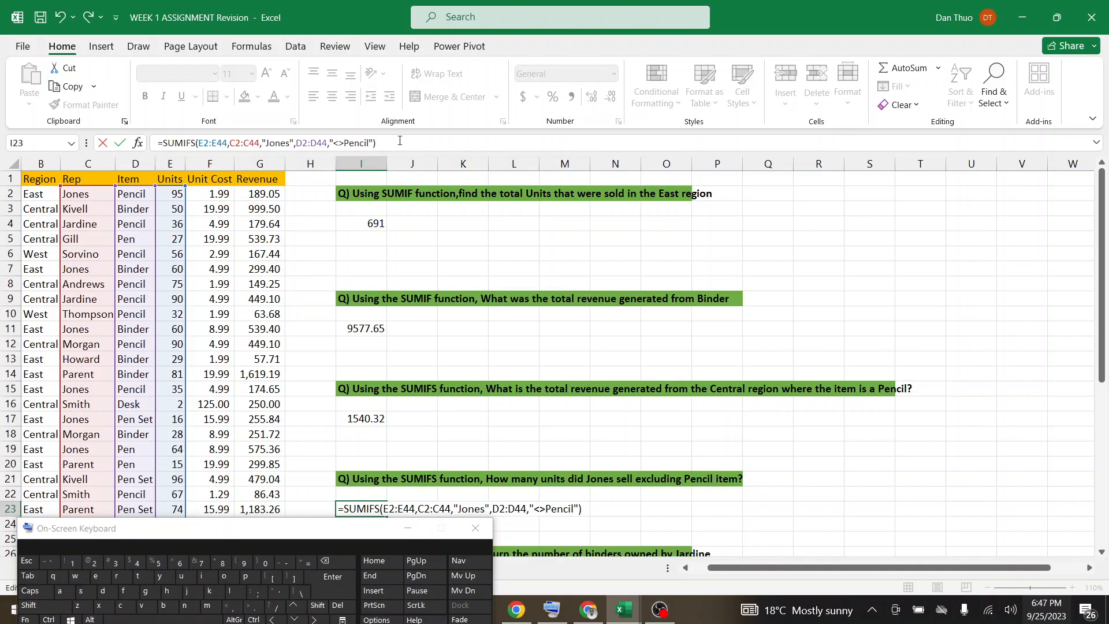
key(Return)
Review the completed SUMIFS formula in I23, moving the on-screen keyboard out of the way.
scroll(399, 141, down, 3)
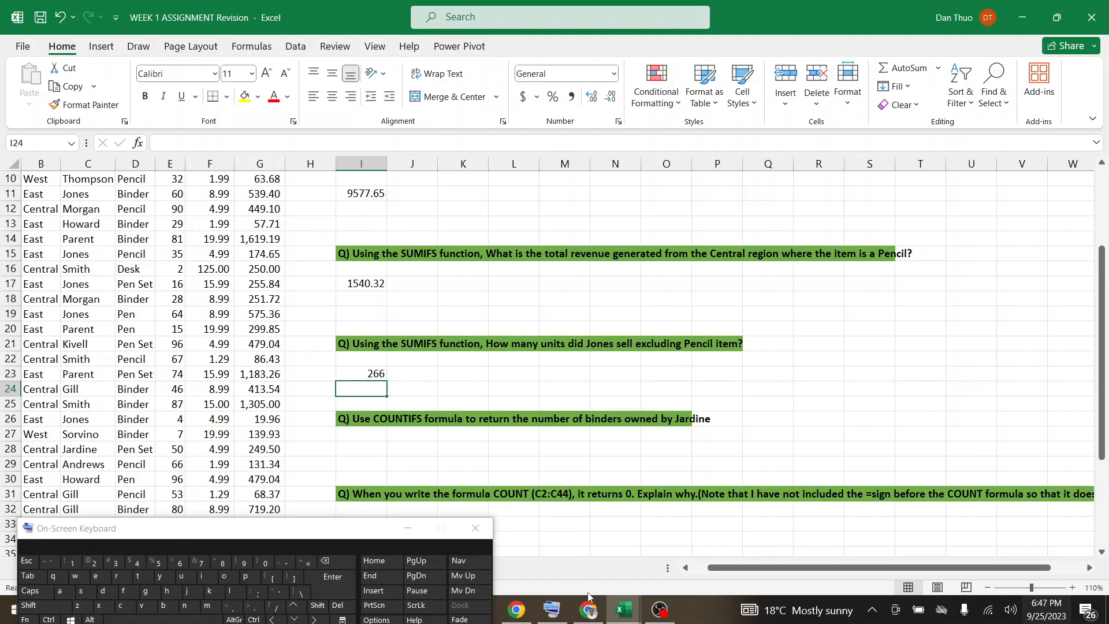
mouse_move(588, 611)
scroll(381, 491, up, 3)
click(368, 481)
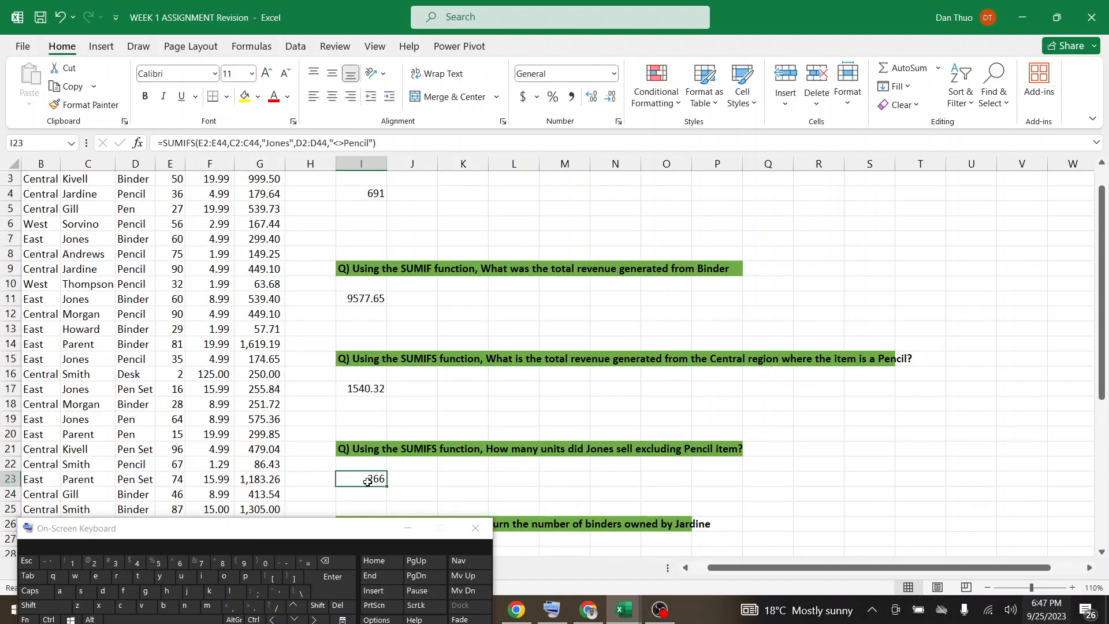
drag(302, 531, 250, 623)
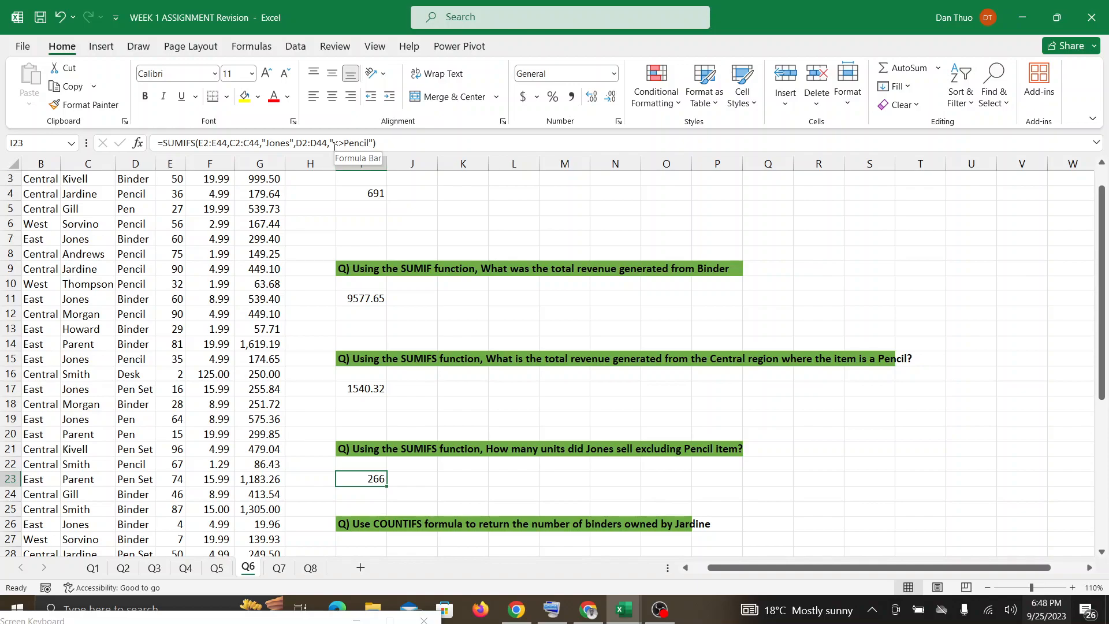
Start a COUNTIF formula in I28, below the question about the number of binders owned by a rep.
scroll(334, 146, down, 3)
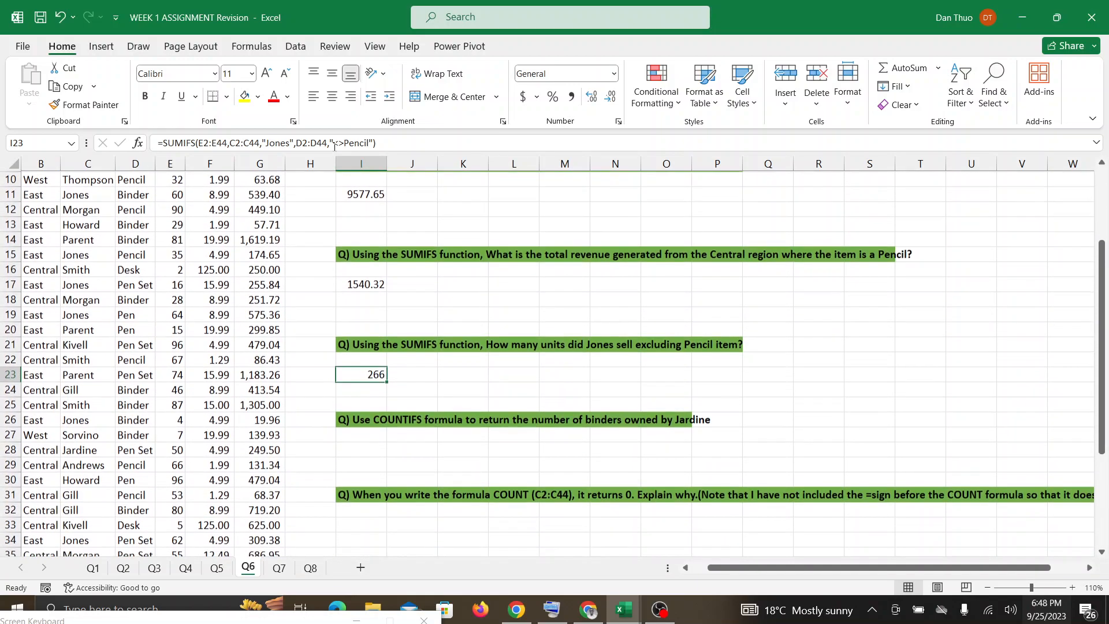
click(369, 448)
double_click(370, 448)
drag(223, 616, 241, 545)
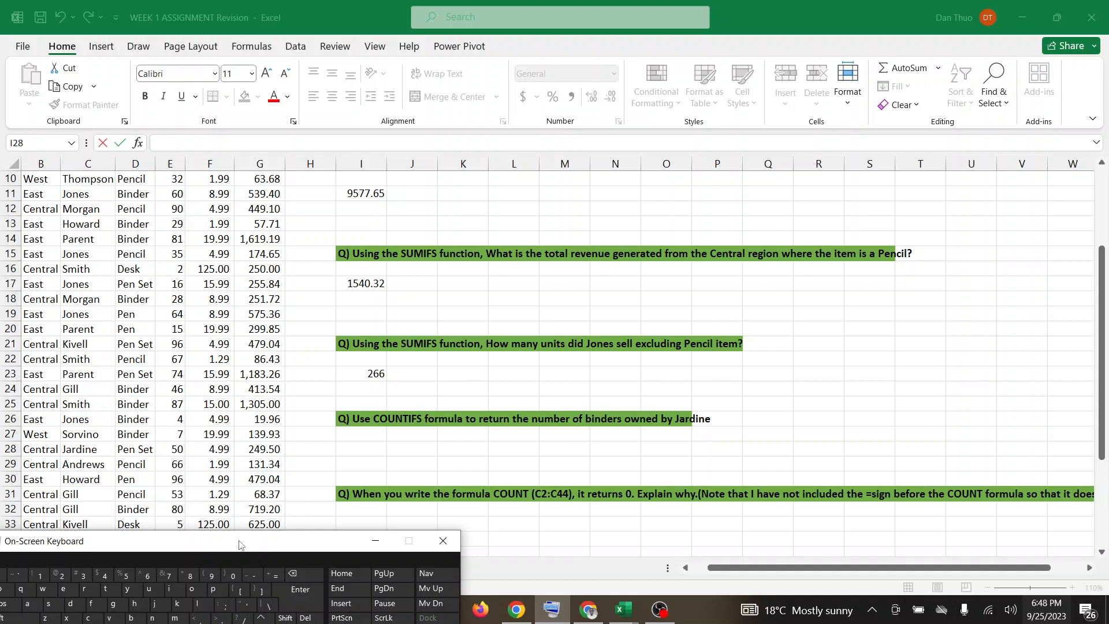
click(279, 578)
click(363, 449)
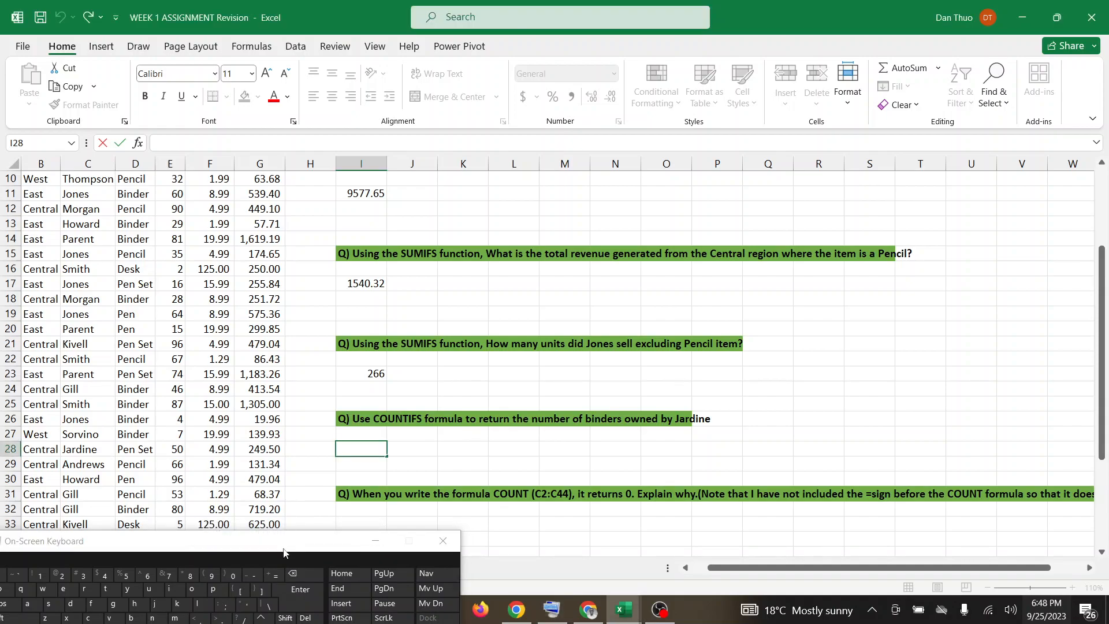
click(275, 576)
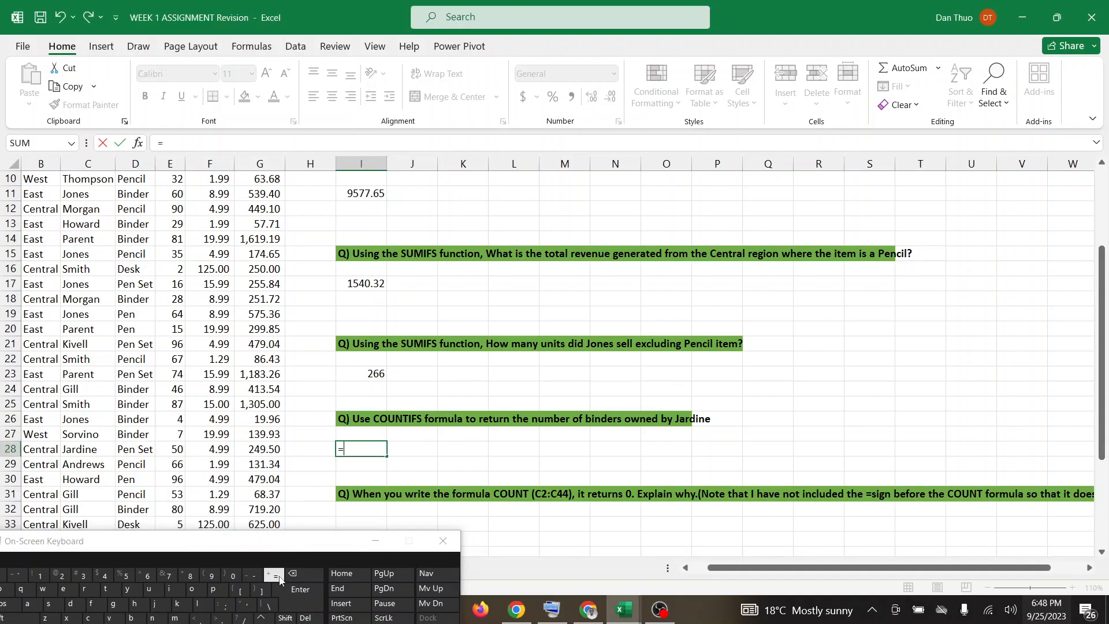
key(Caps_Lock)
text(COUNTIF()
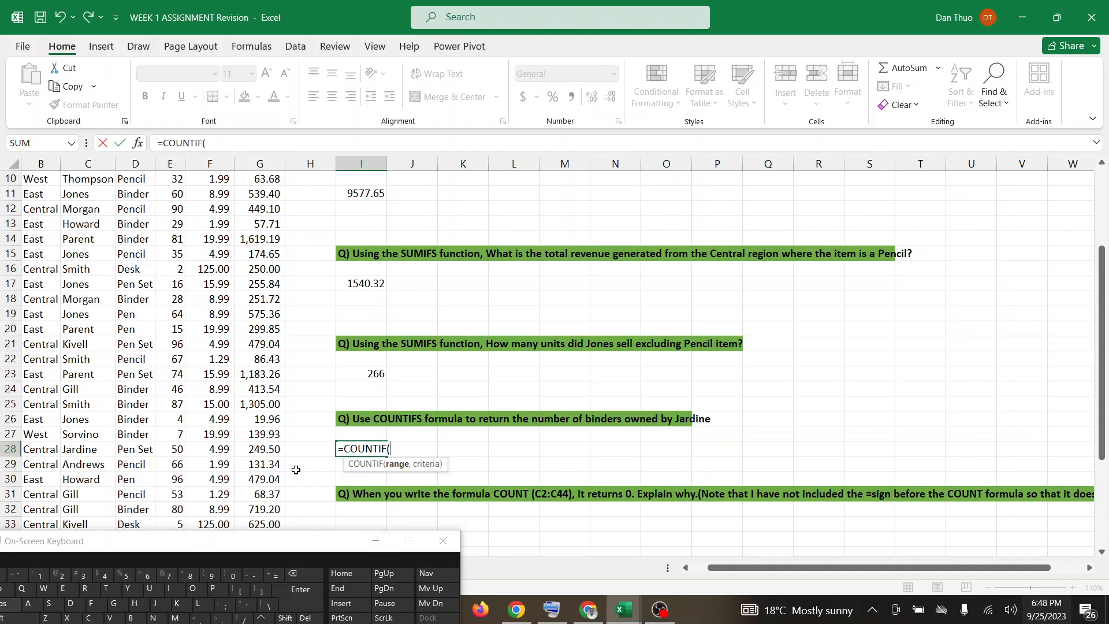
In the I28 formula, set Item cells D2:D44 as the range and "Binder" as its criterion.
scroll(295, 469, up, 3)
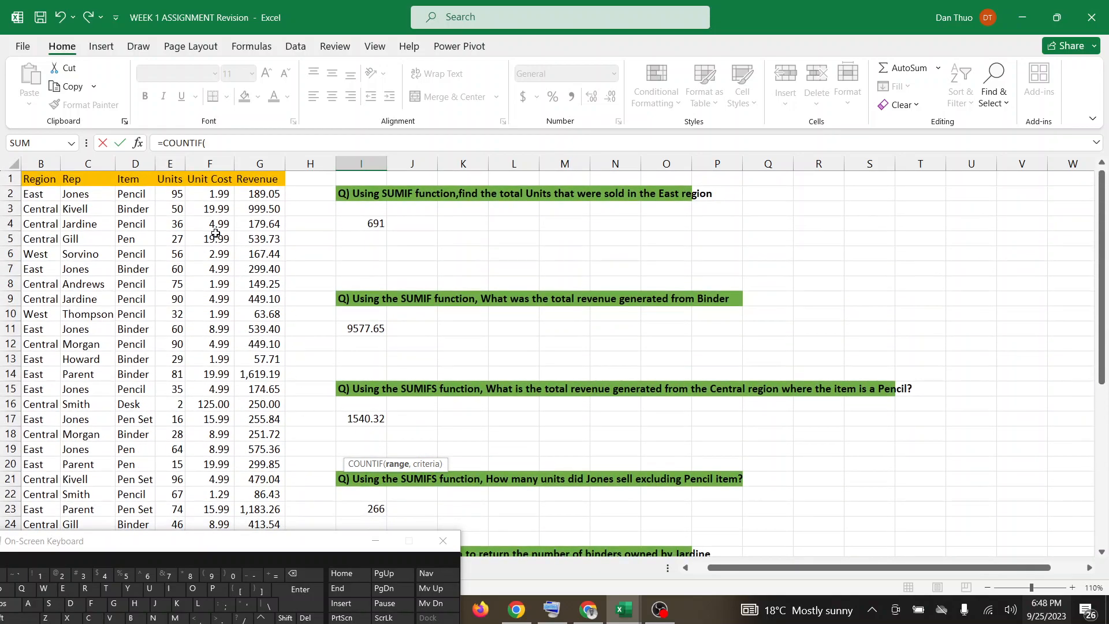
drag(133, 198, 139, 462)
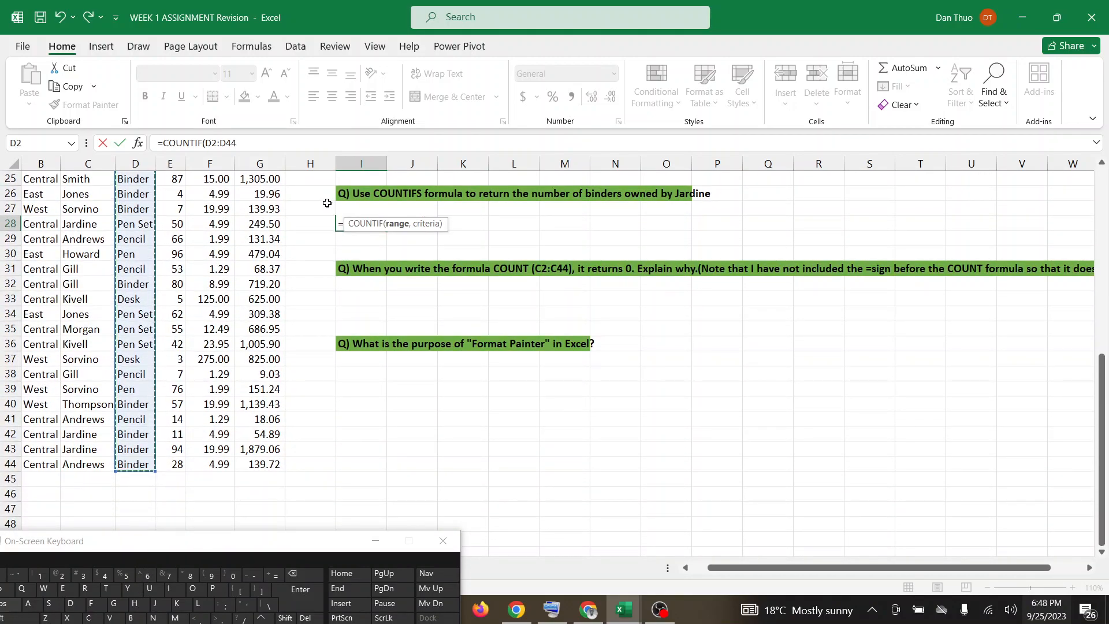
click(253, 147)
text(,)
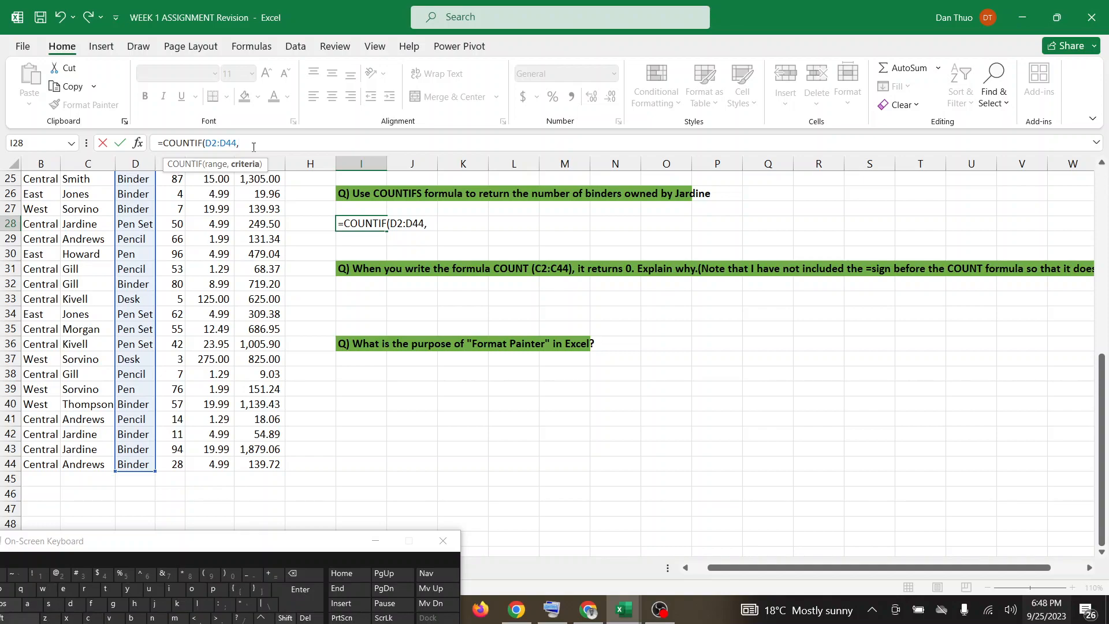
text("")
text(Bind)
text(er)
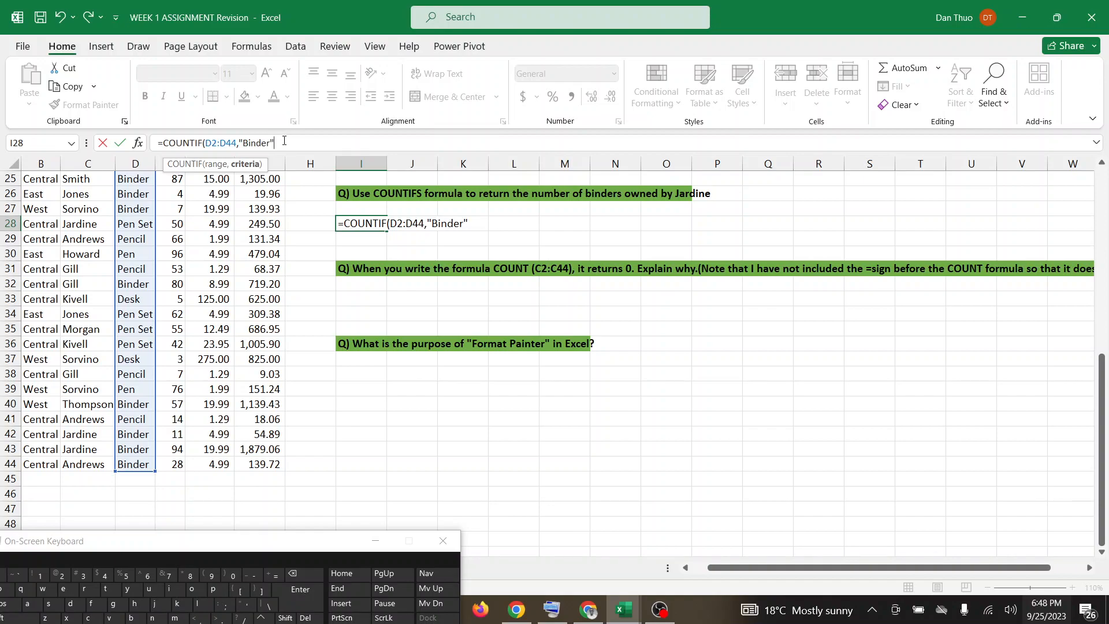
text(,)
Switch to the Google Meet call to read the in-call messages, and return to the WEEK 1 ASSIGNMENT Revision workbook in Excel.
scroll(284, 141, up, 8)
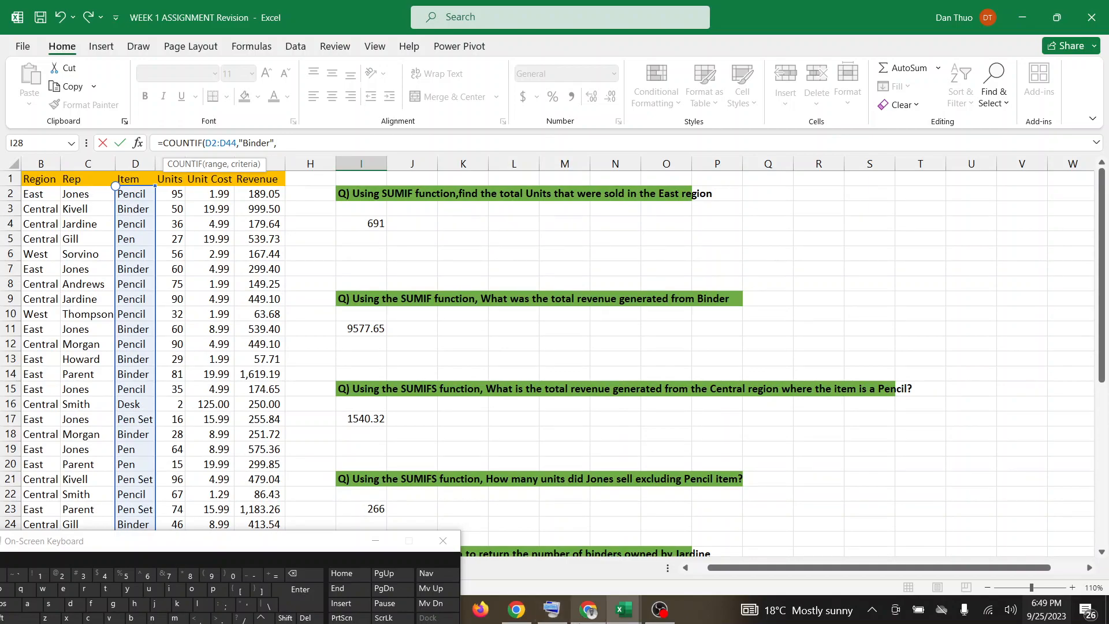
click(579, 611)
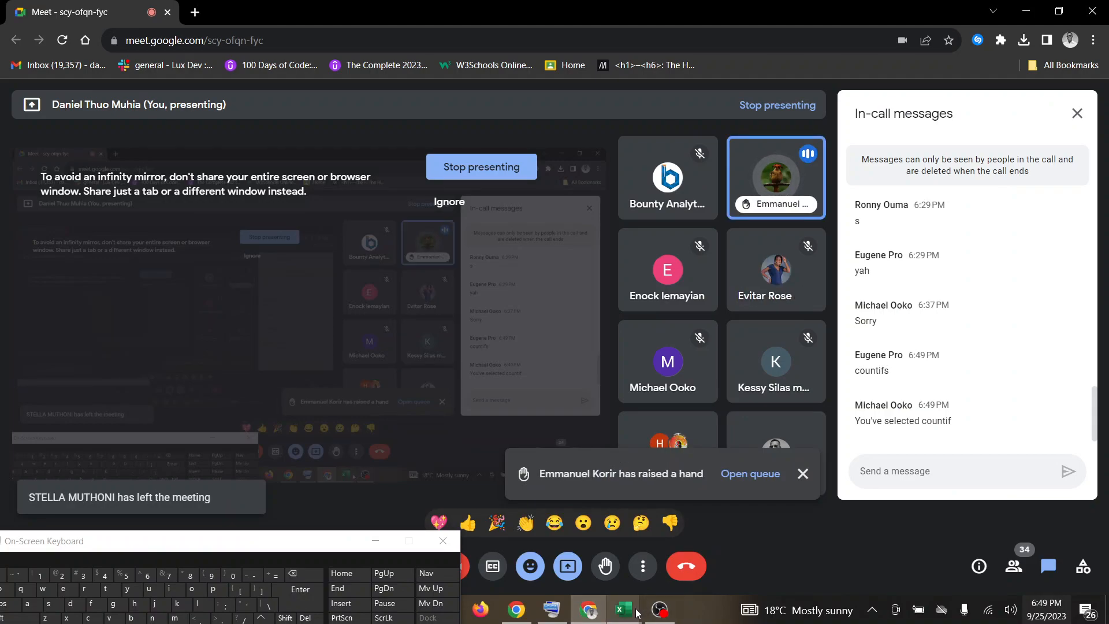
mouse_move(637, 612)
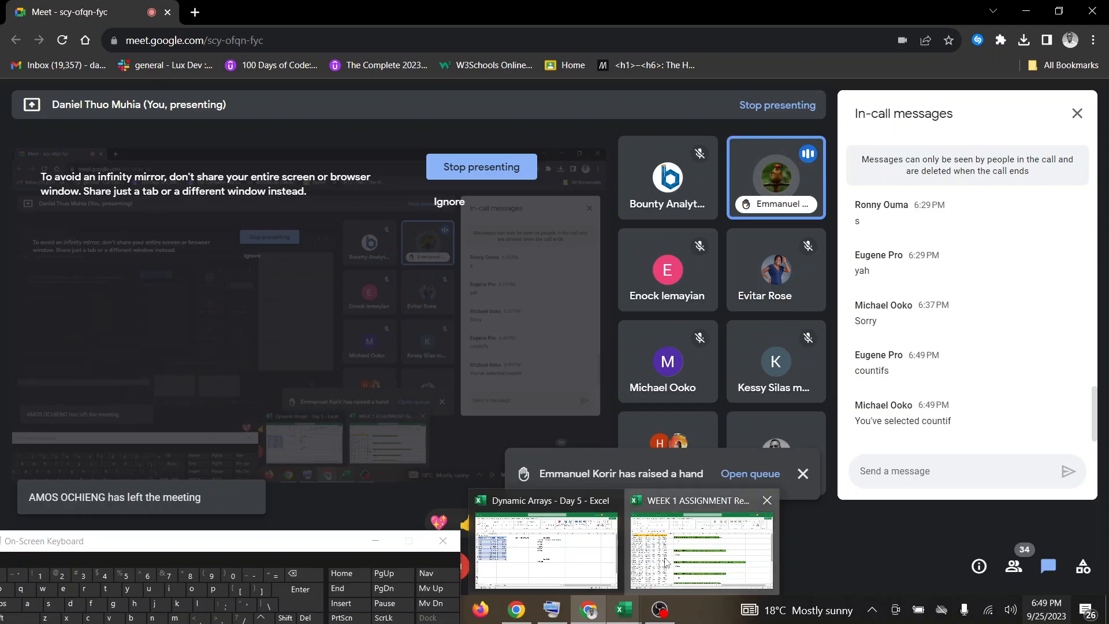
click(666, 562)
Change the function in the I28 formula to COUNTIFS.
scroll(470, 465, down, 5)
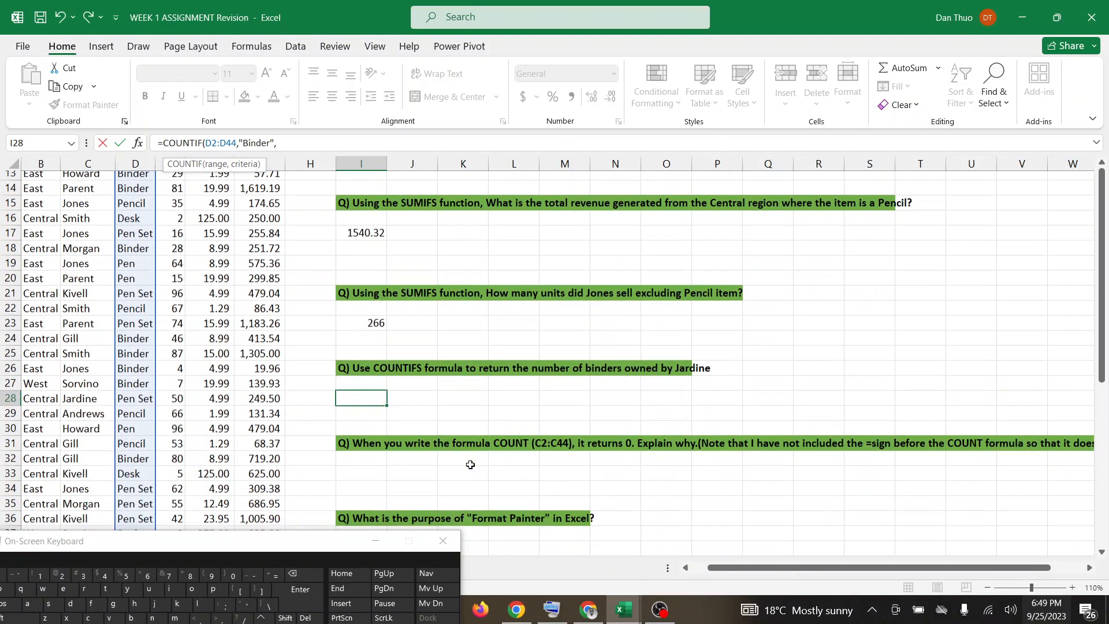
click(202, 142)
text(s)
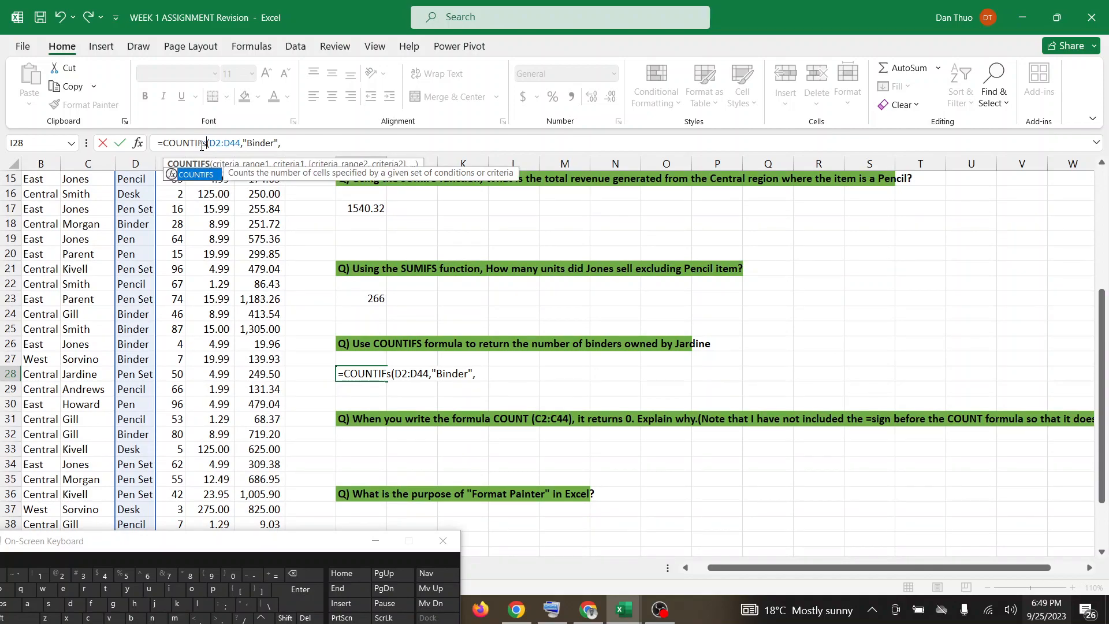
key(BackSpace)
key(Caps_Lock)
text(S)
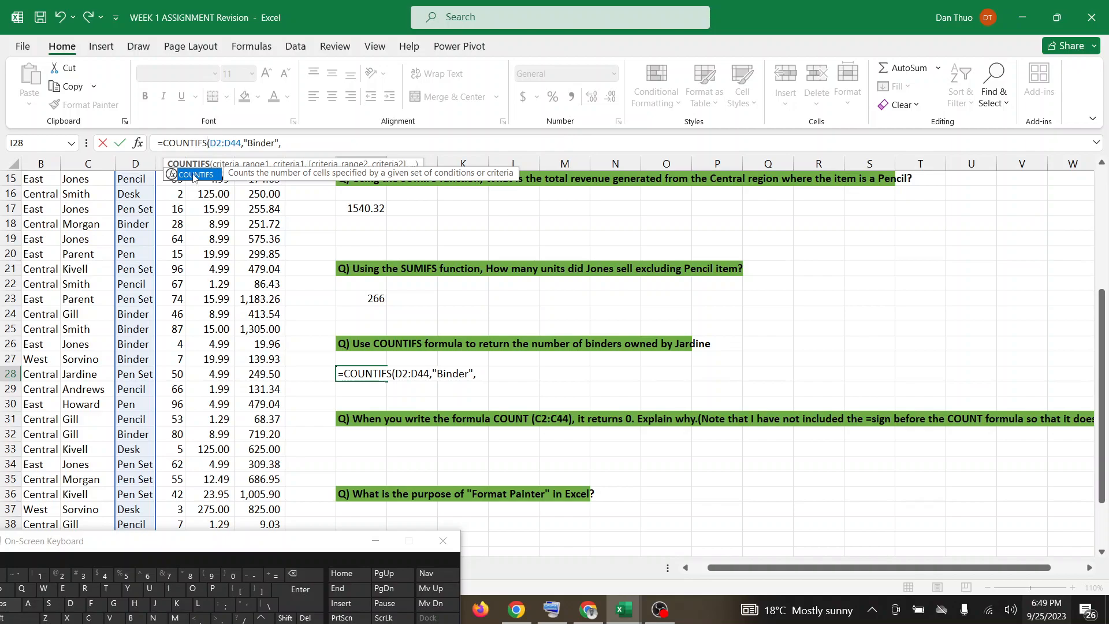
Add Rep cells C2:C44 as the second criteria range of the I28 COUNTIFS formula.
click(287, 140)
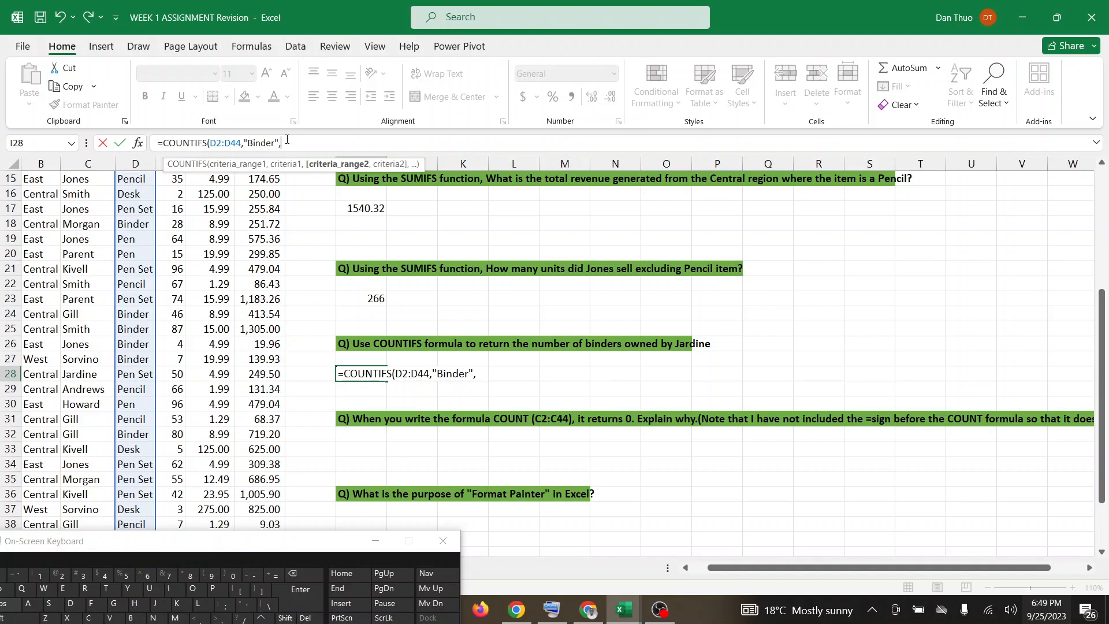
scroll(174, 185, up, 5)
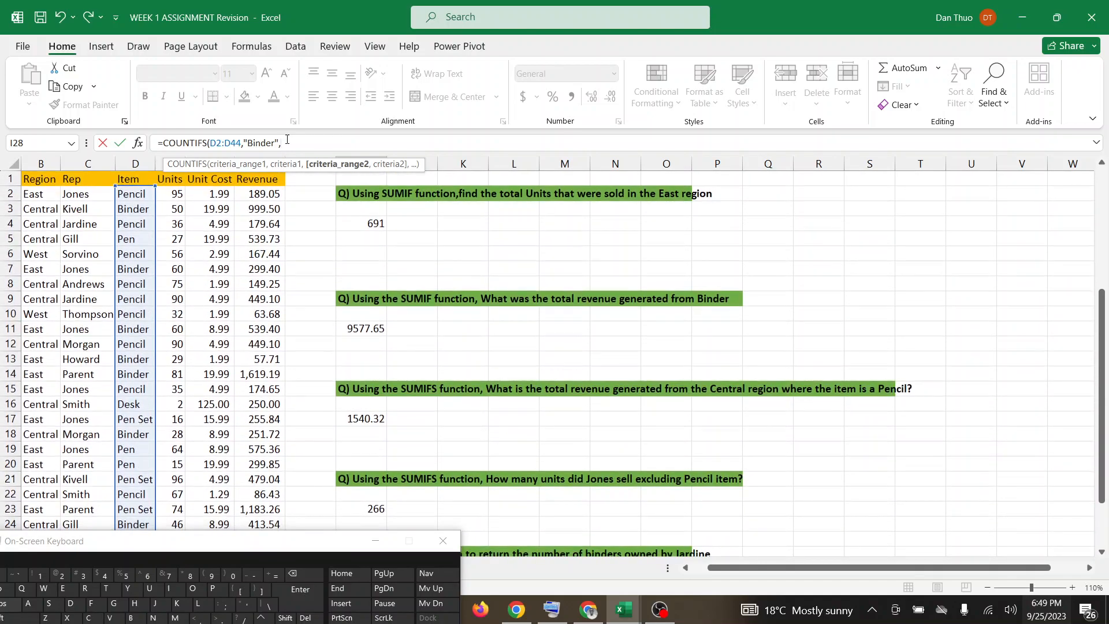
click(100, 192)
drag(100, 191, 94, 469)
text(,)
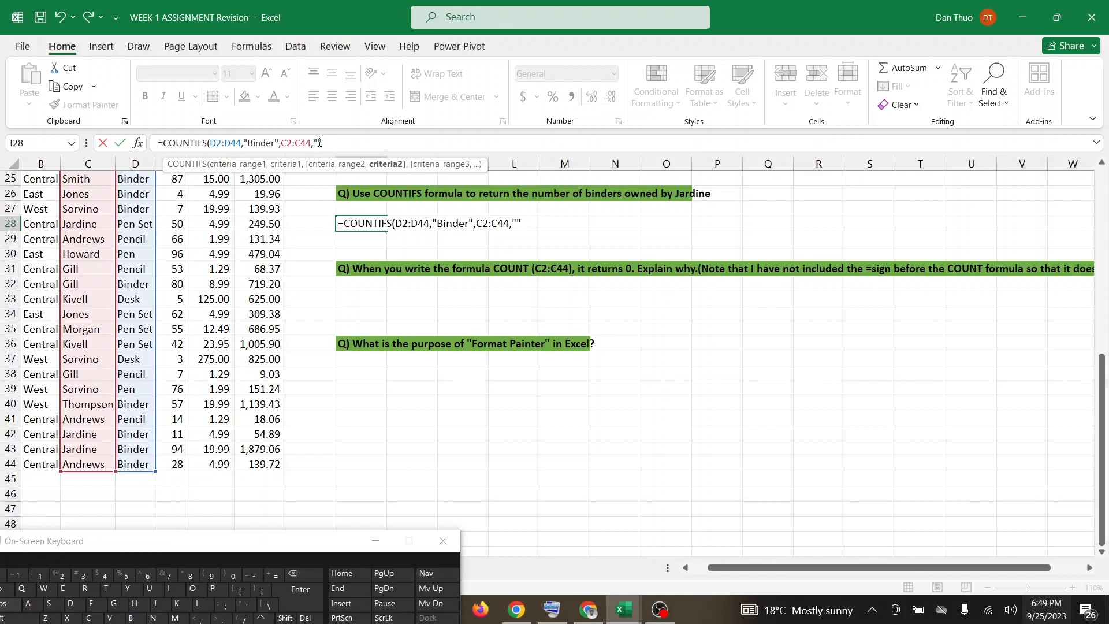
Complete the I28 COUNTIFS formula with the rep's surname from the question as the second criterion.
text(Jardin)
text(e")
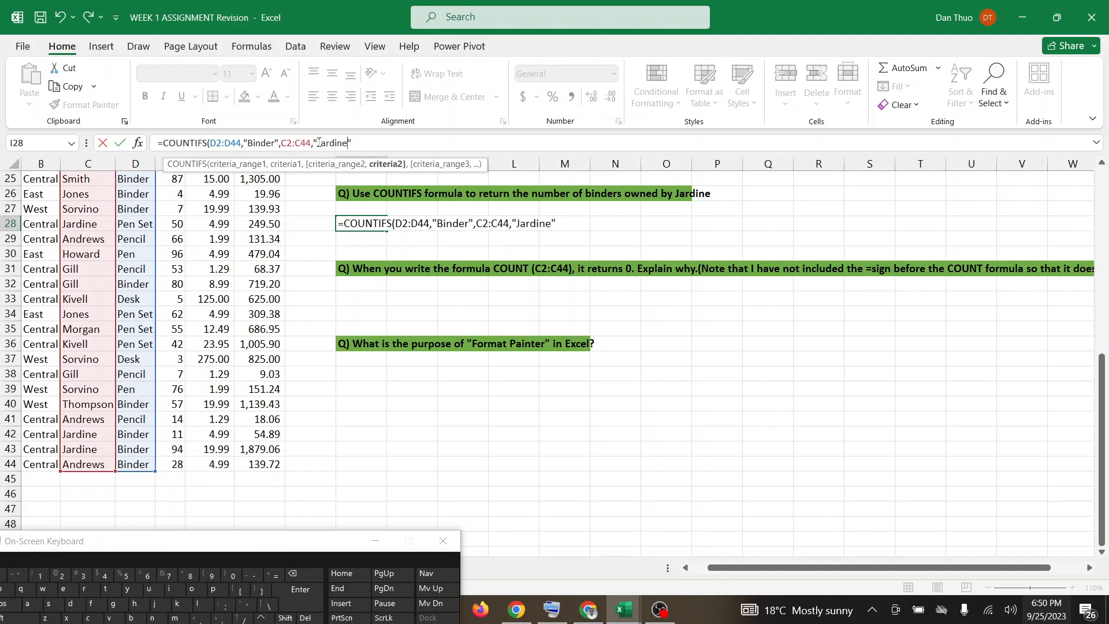
text())
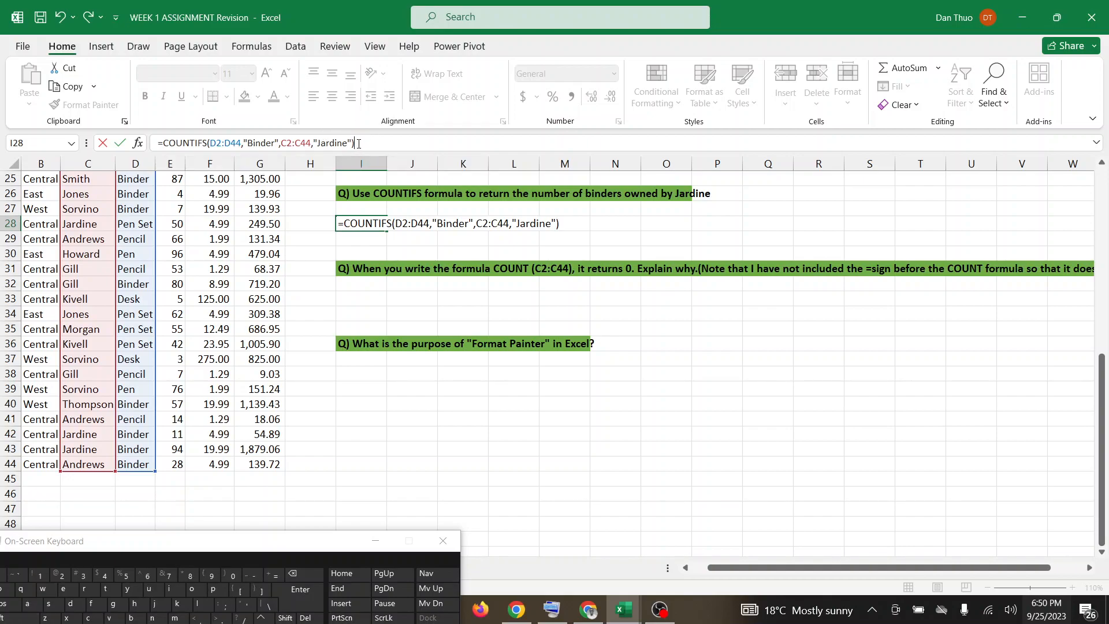
key(Return)
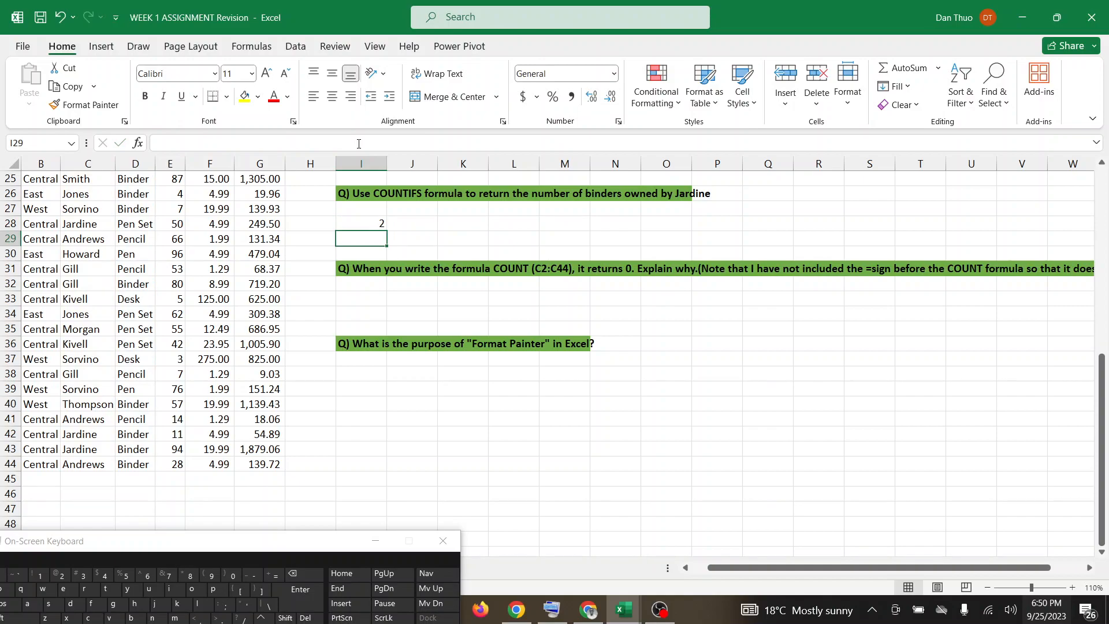
Check the Google Meet call for participants' responses and go back to the assignment workbook in Excel.
click(589, 608)
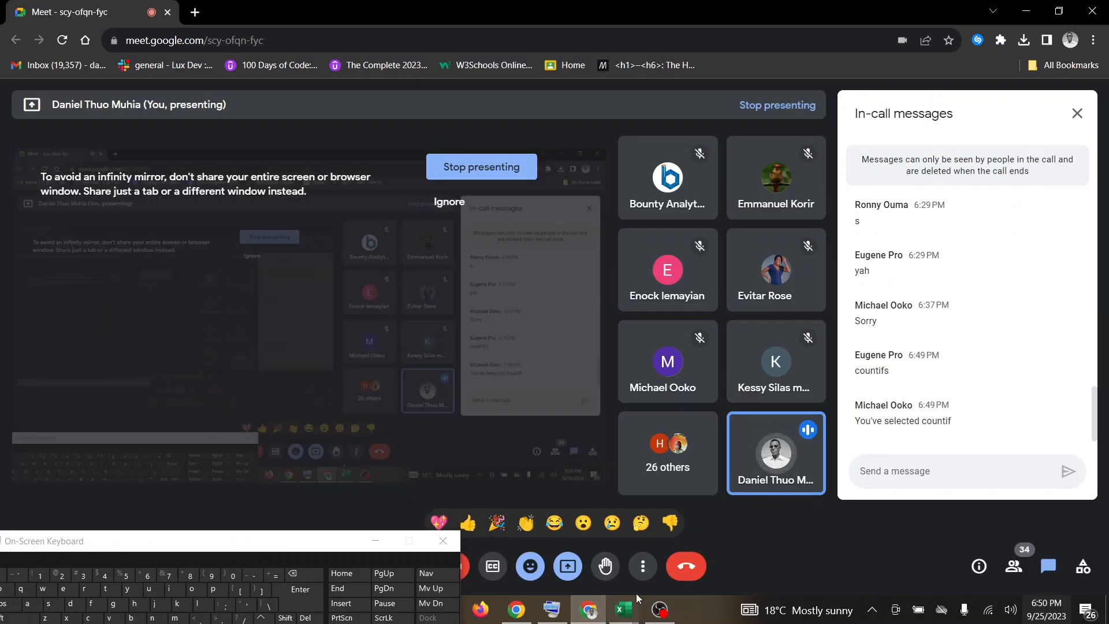
mouse_move(620, 611)
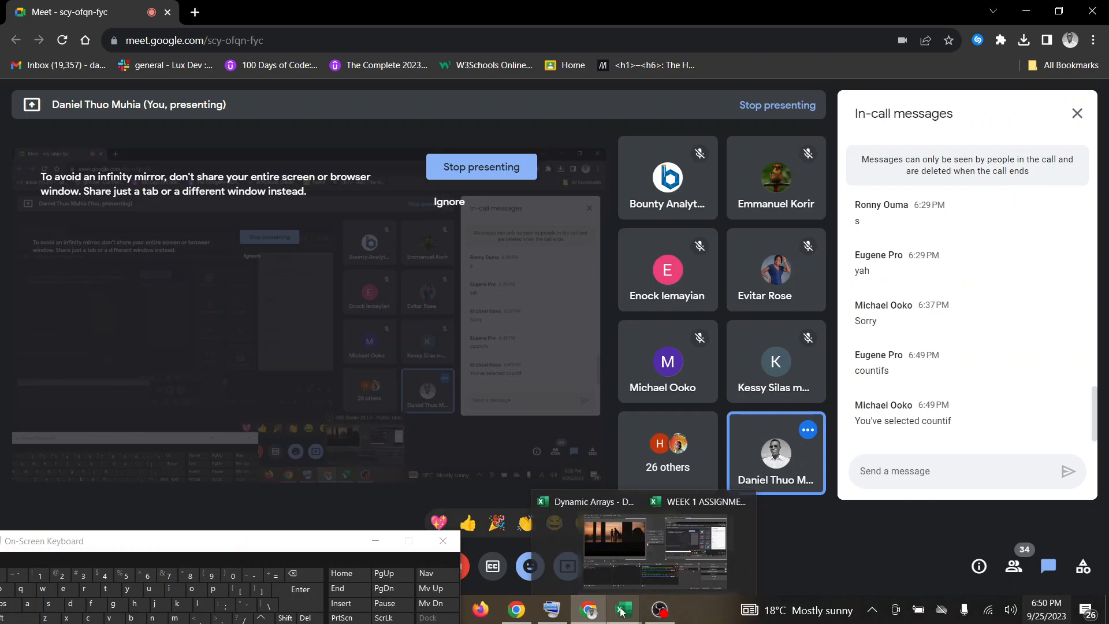
click(661, 558)
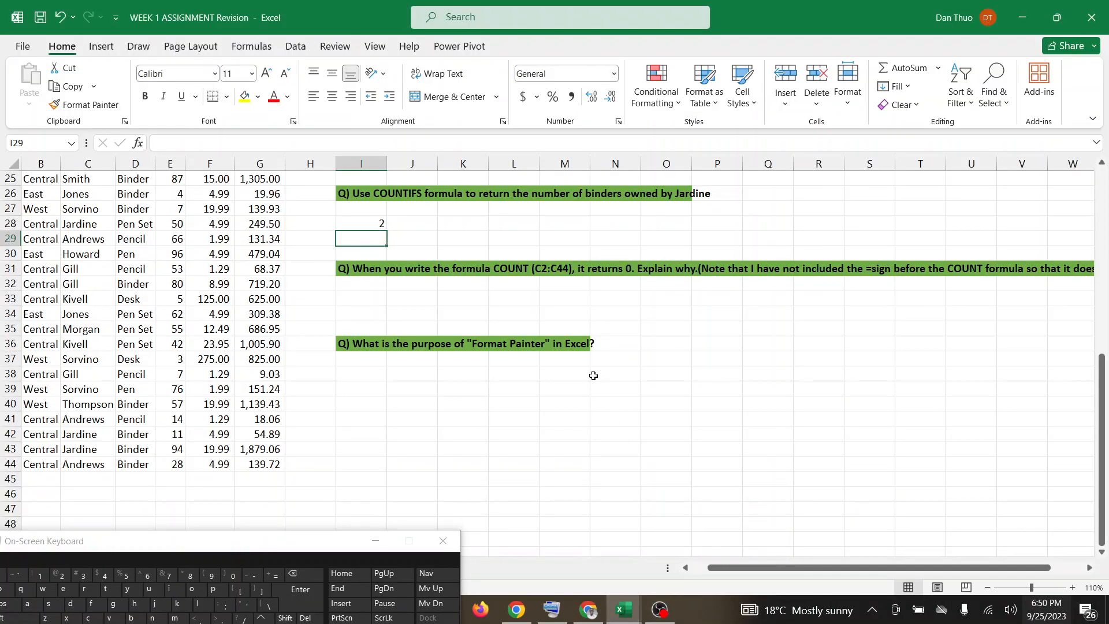
Look over the remaining Q6 questions, clear the on-screen keyboard out of the way and open the Q7 sheet.
scroll(594, 375, down, 1)
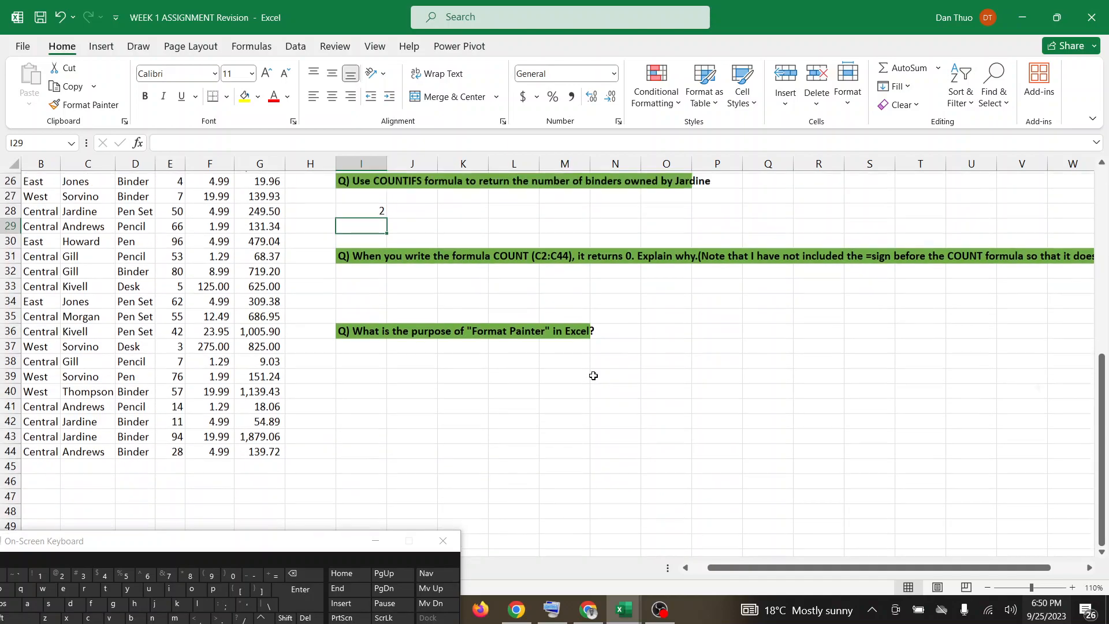
scroll(593, 375, up, 1)
scroll(593, 375, right, 2)
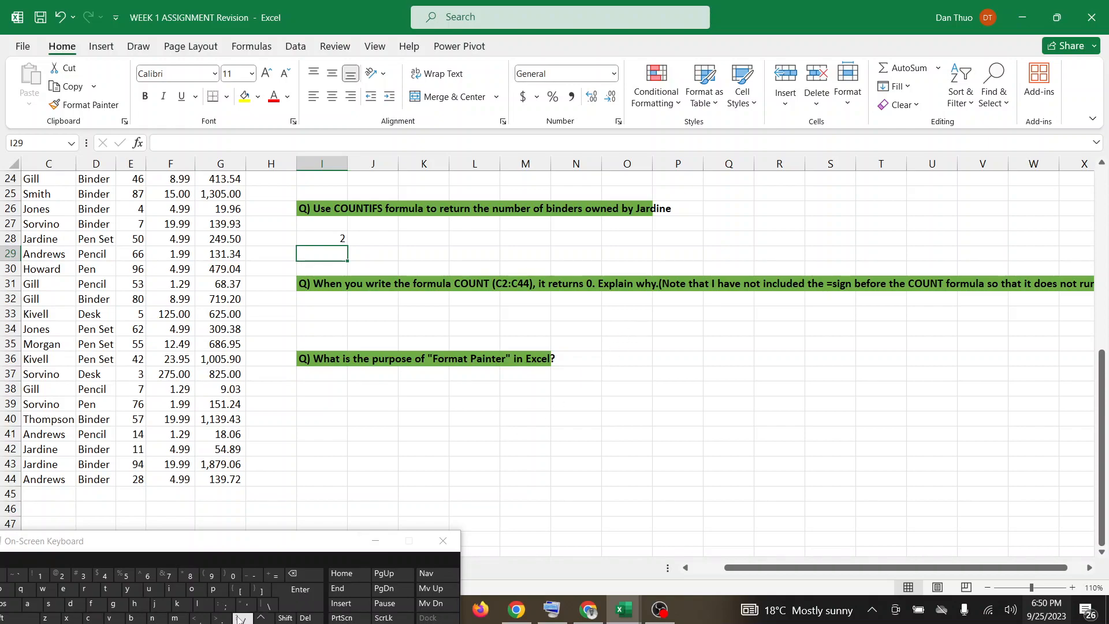
drag(276, 546, 271, 622)
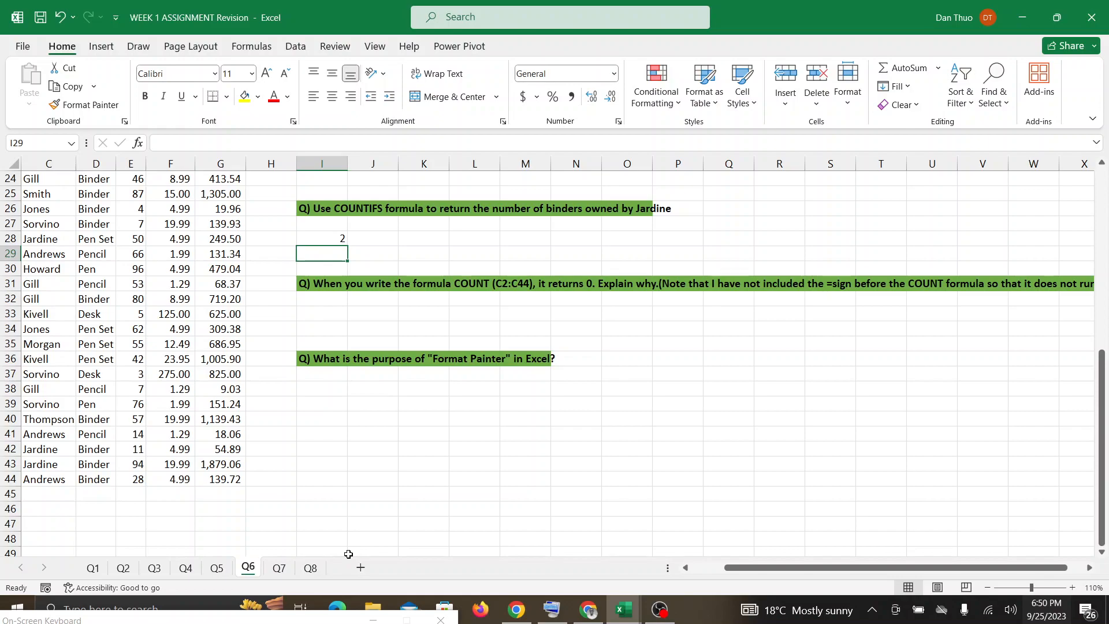
click(279, 568)
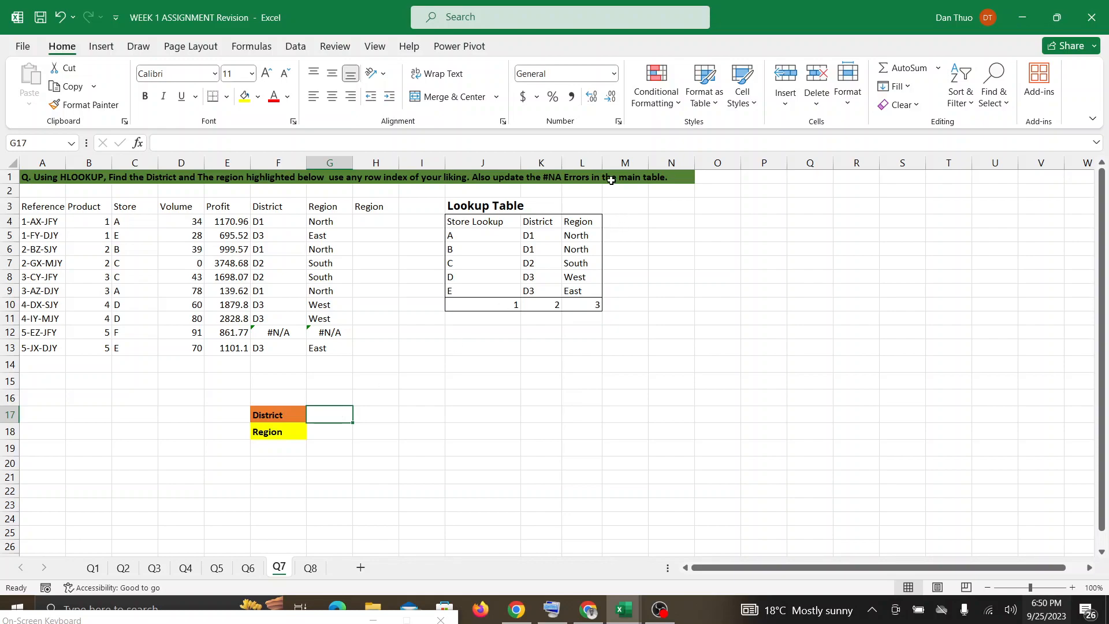
Wrap the existing VLOOKUP formula in District cell F12 in an IFNA function.
click(272, 333)
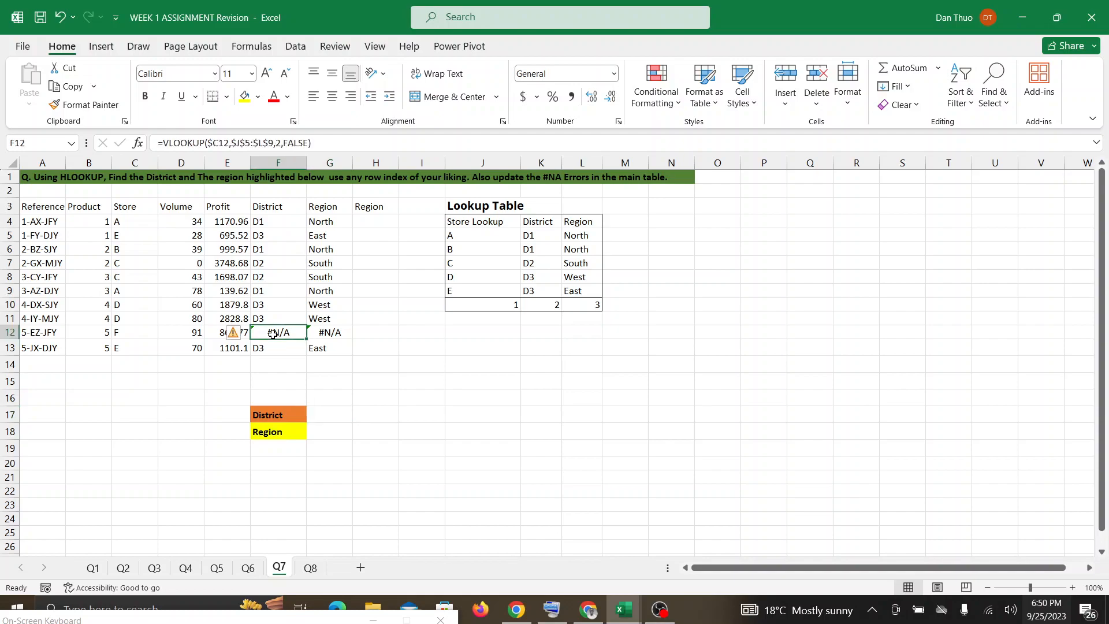
click(163, 142)
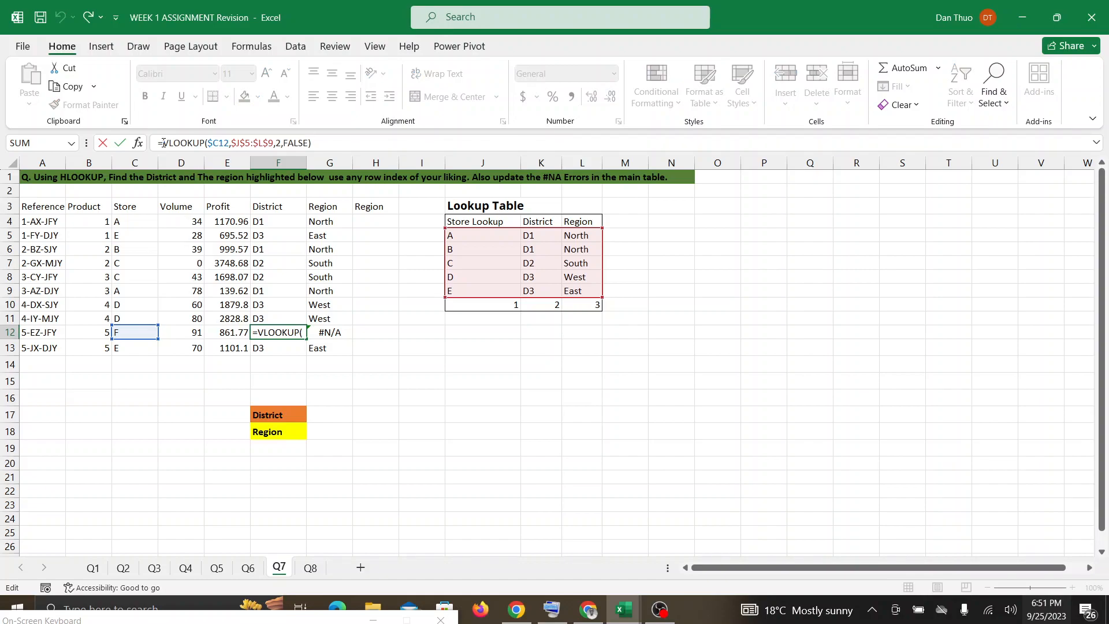
text(IFNA)
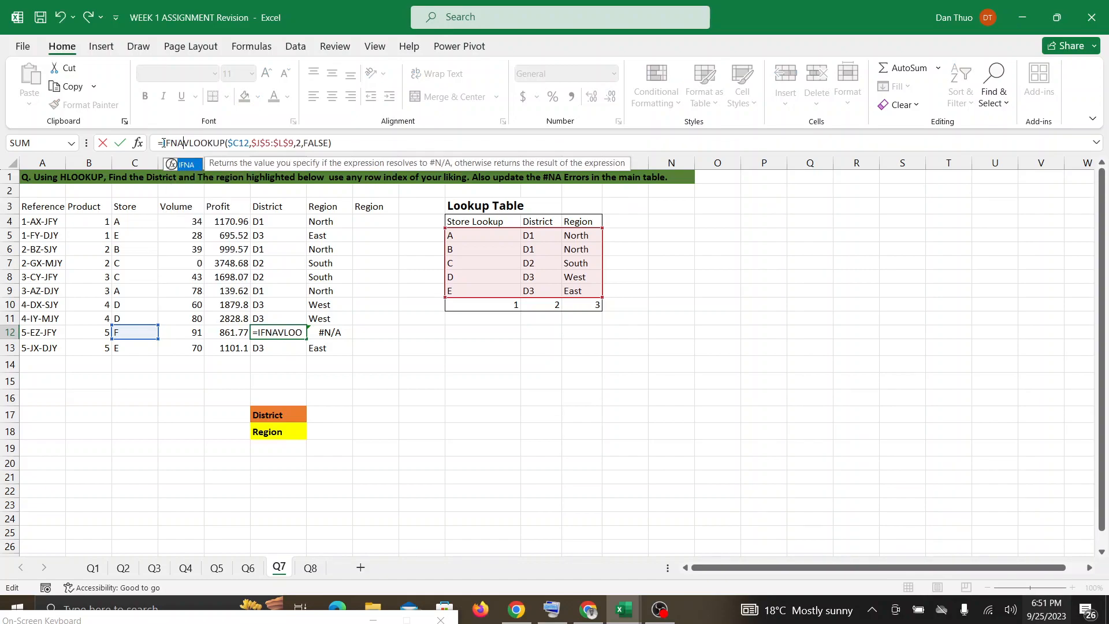
text(()
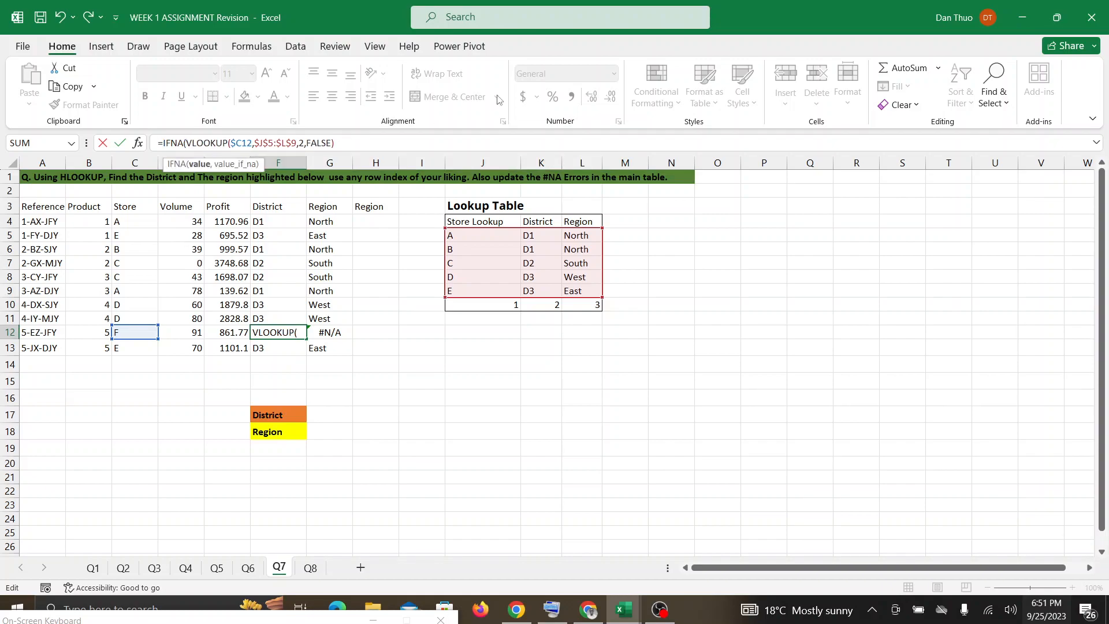
Complete the F12 IFNA formula with "UNKNOWN DISTRICT" as the value returned for #N/A.
click(340, 142)
text(,)
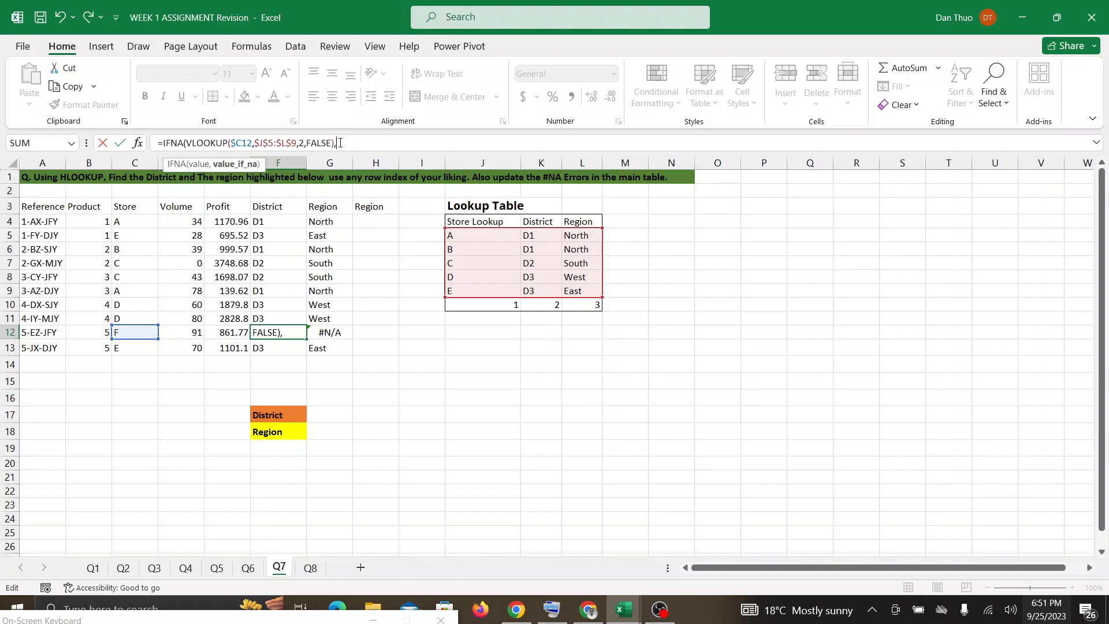
text("")
text(UN)
text(KNOWN)
text(D)
key(BackSpace)
text(DISTRI)
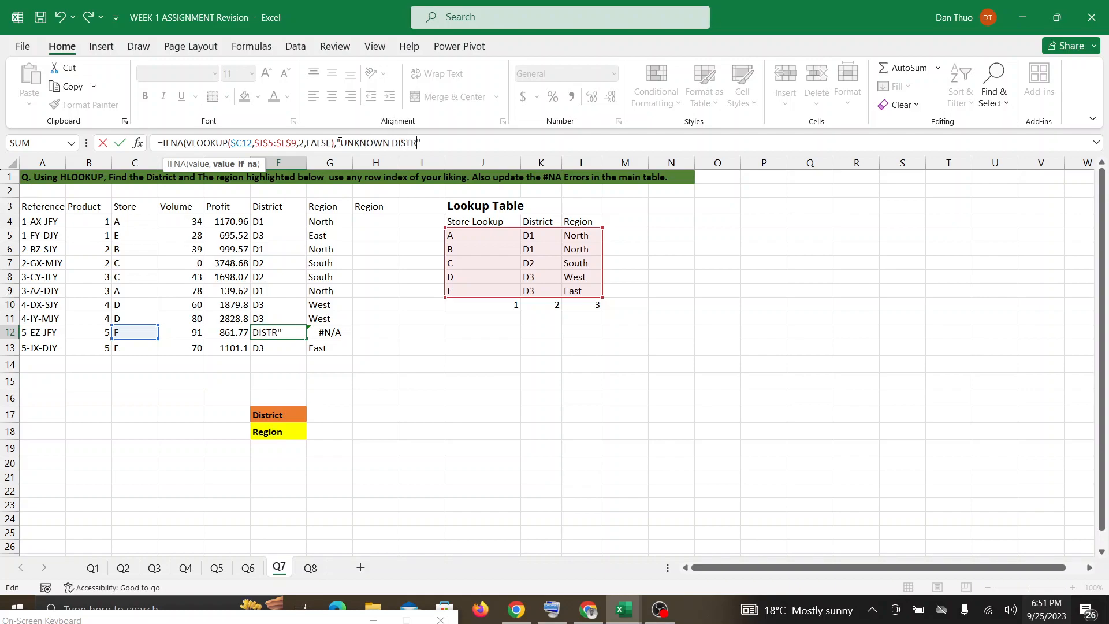
text(CT)
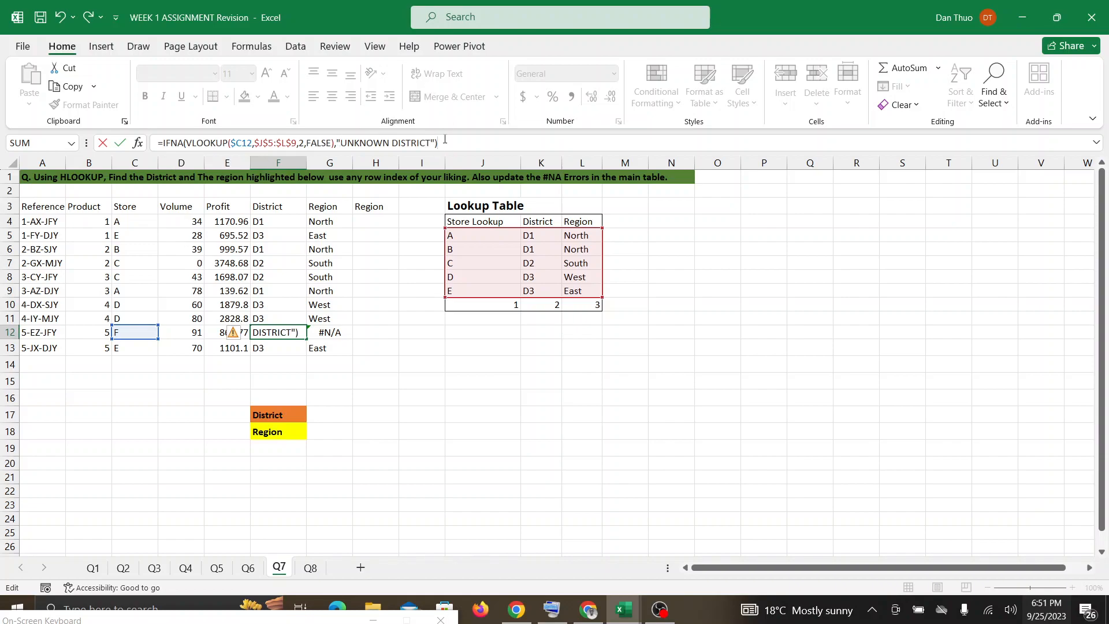
key(Return)
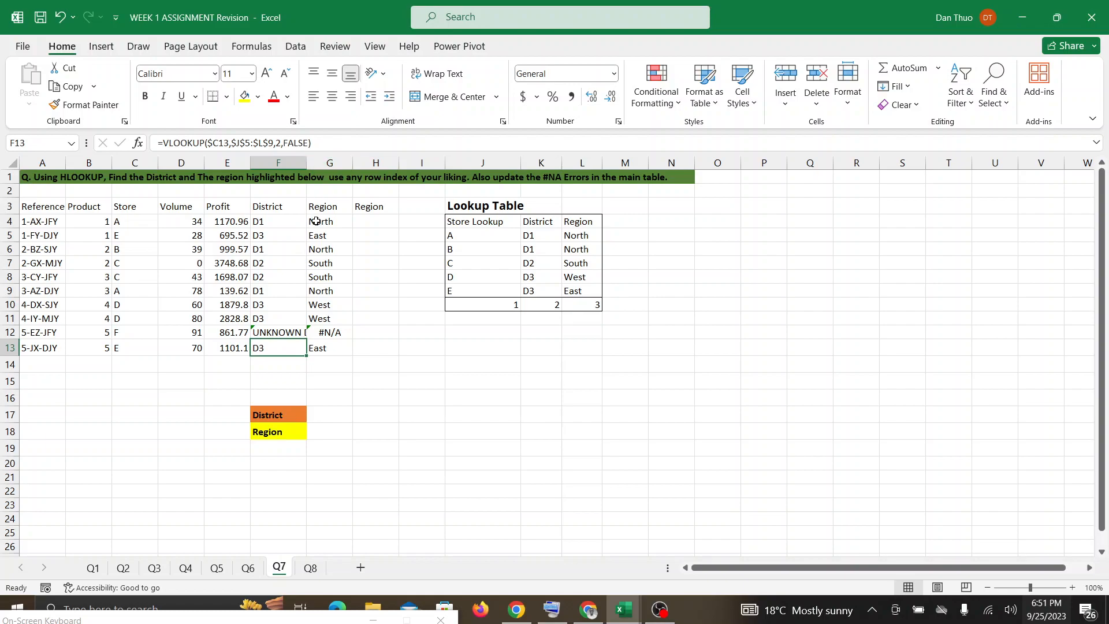
Wrap the existing VLOOKUP formula in Region cell G12 in an IFNA function.
double_click(325, 333)
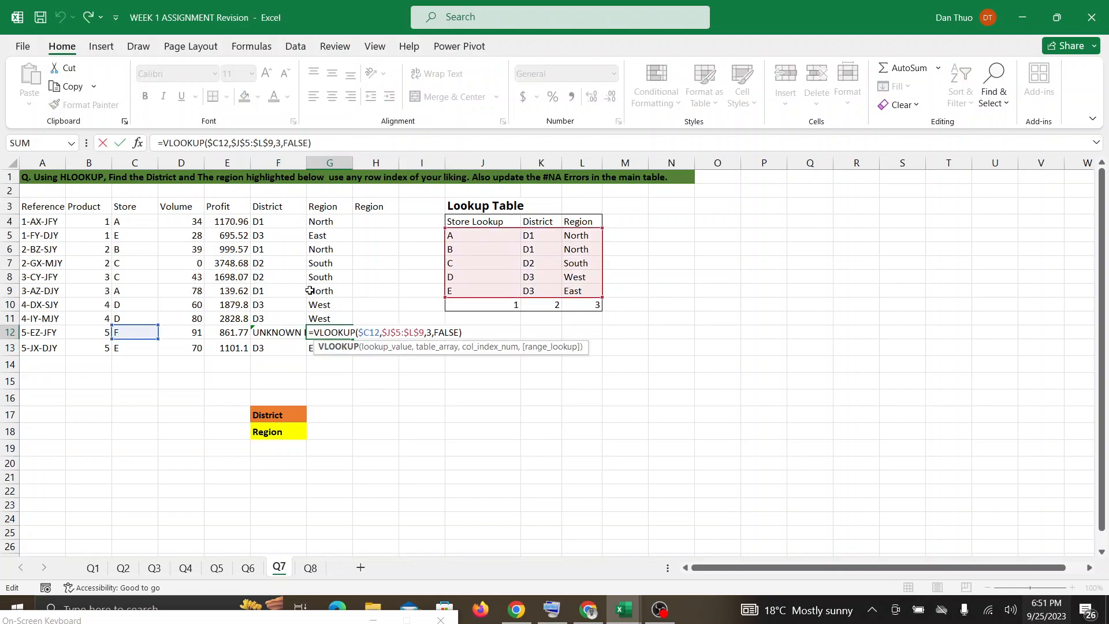
click(163, 144)
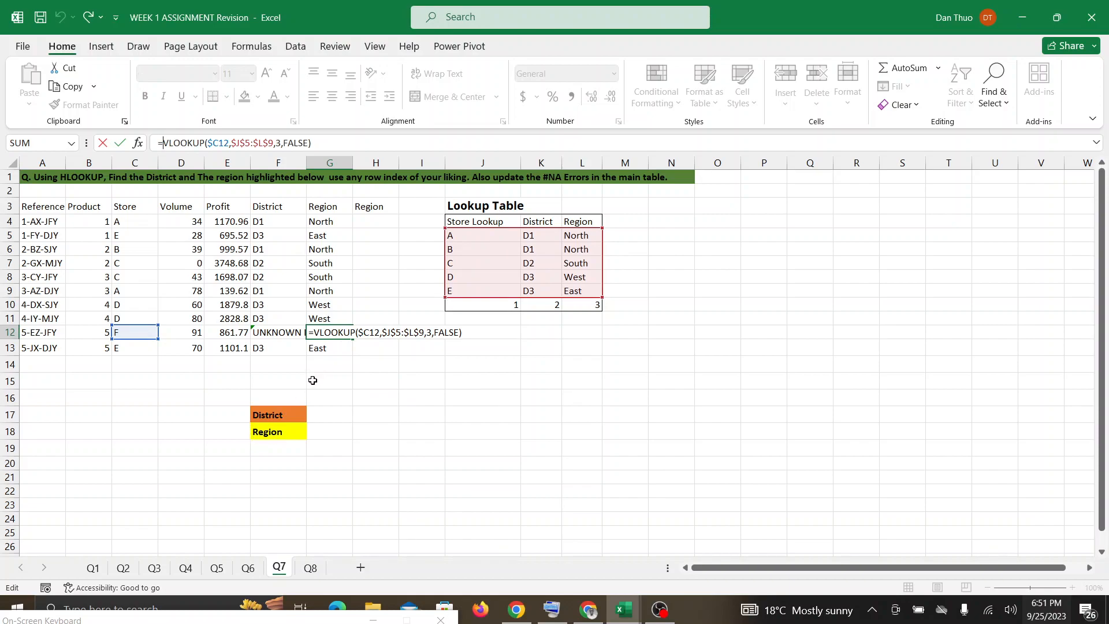
text(I)
text(FNA)
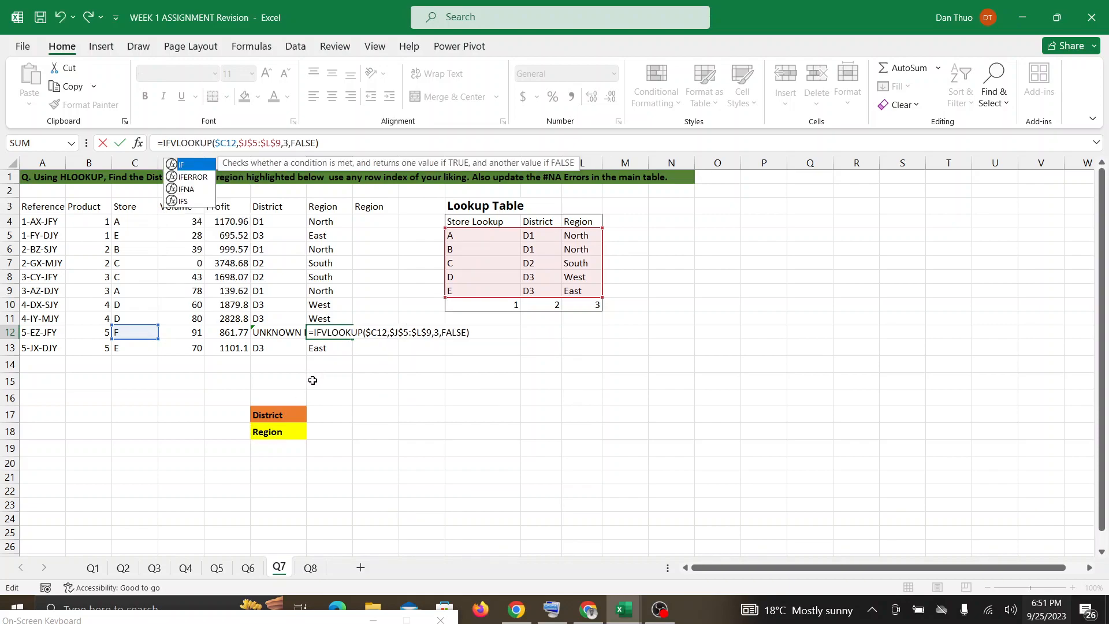
text(()
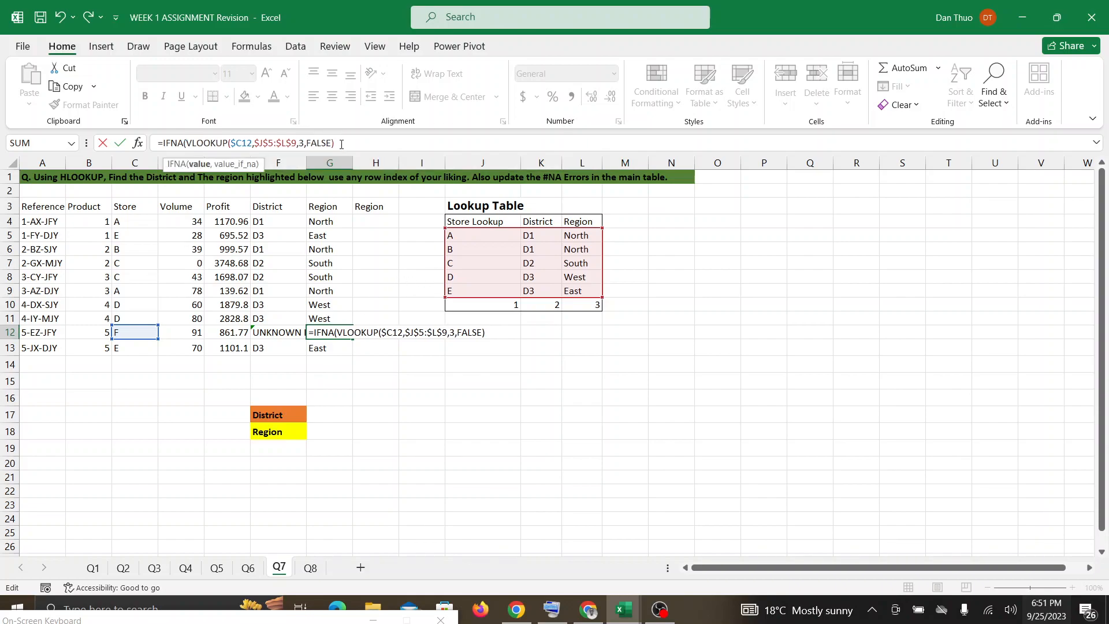
text(,"")
Complete the G12 IFNA formula with "UNKNOWN REGION" as the value returned for #N/A.
click(341, 143)
text(UN)
text(KNOWN R)
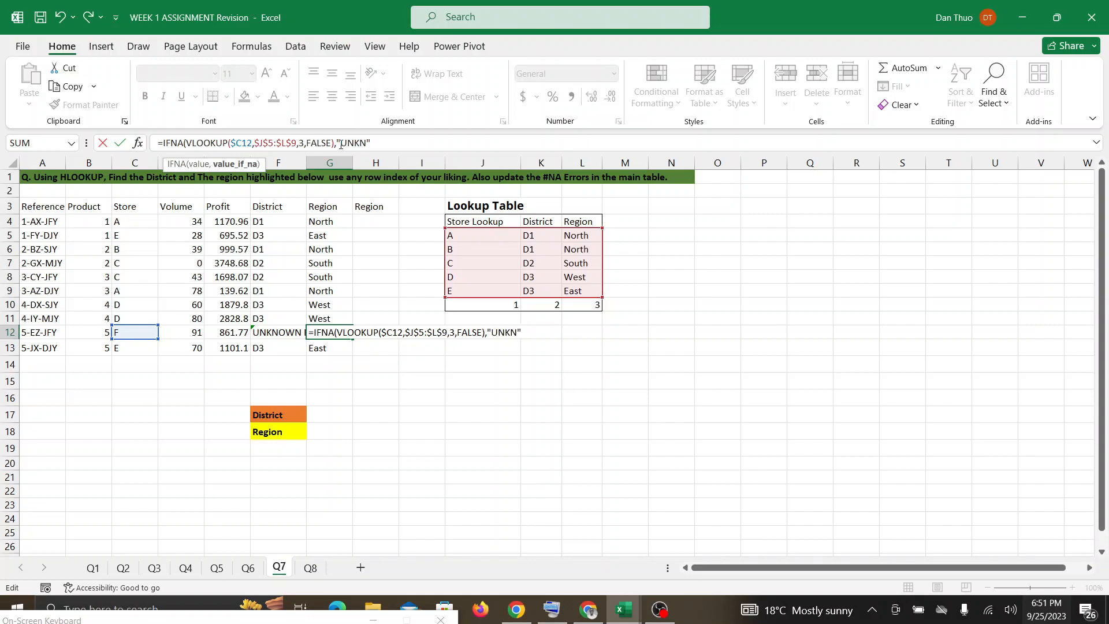
text(EGON)
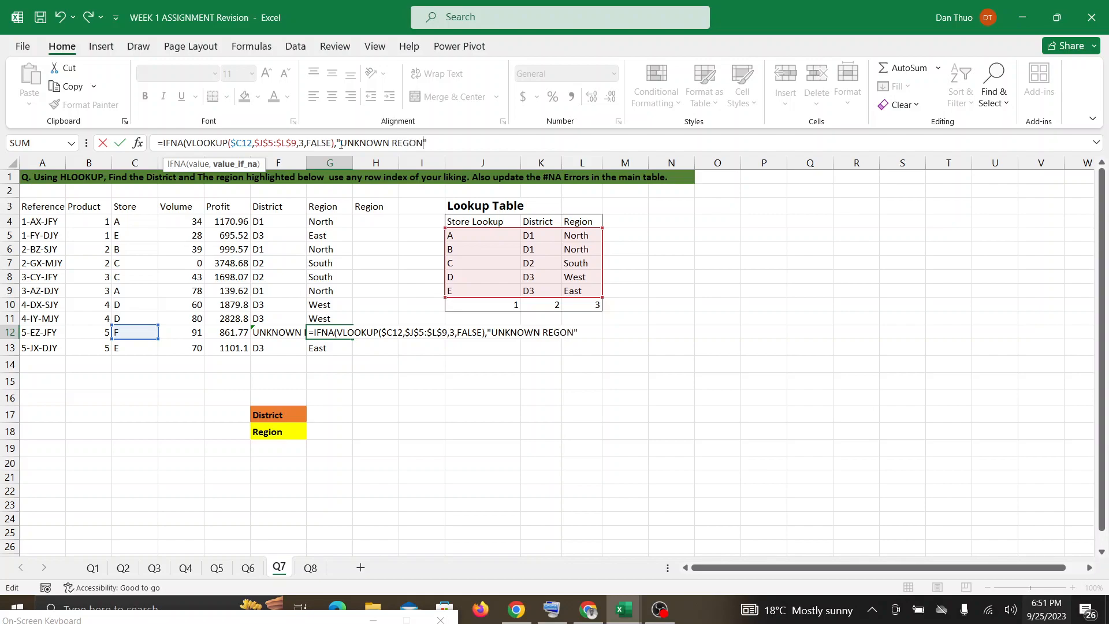
key(BackSpace)
key(BackSpace)
key(BackSpace)
text(GION)
text())
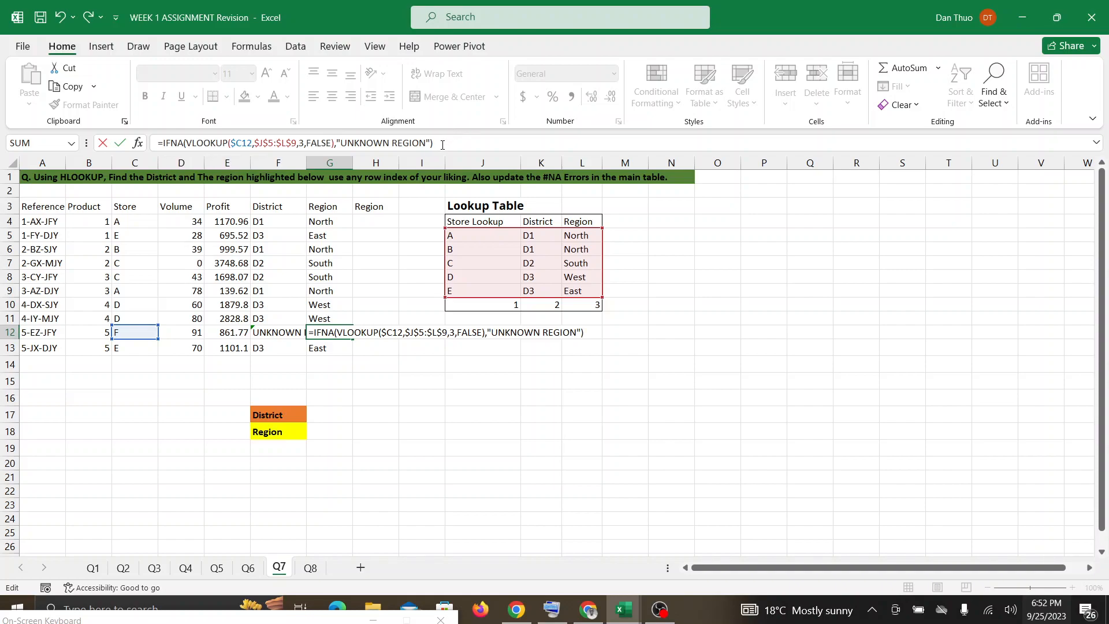
key(Return)
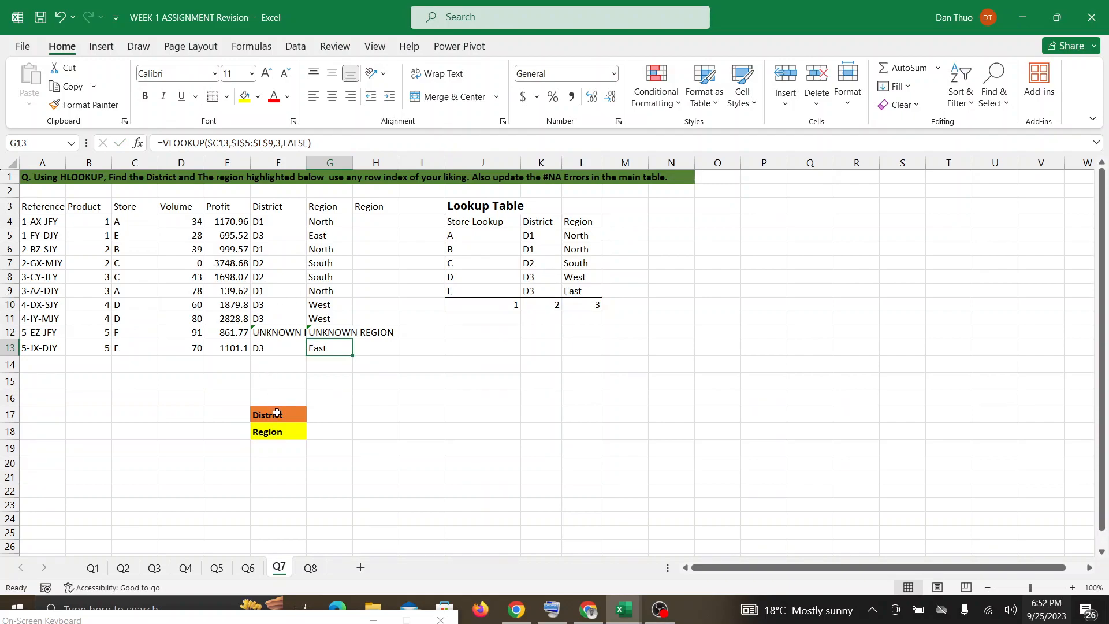
Bring the on-screen keyboard back into view and select the District answer cell G17.
click(311, 420)
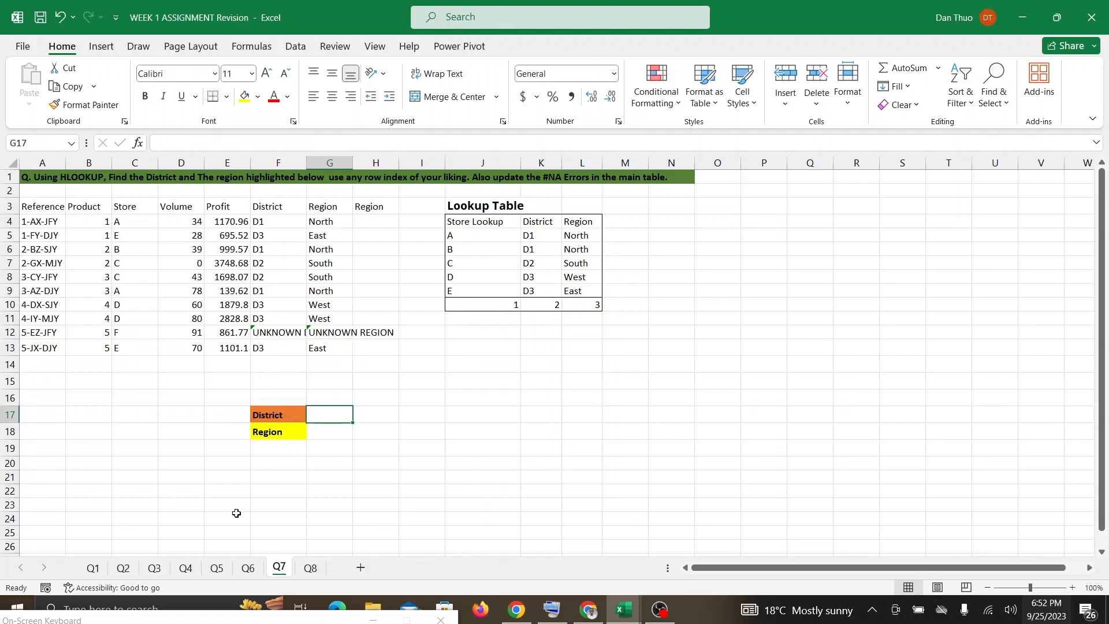
drag(226, 619, 215, 551)
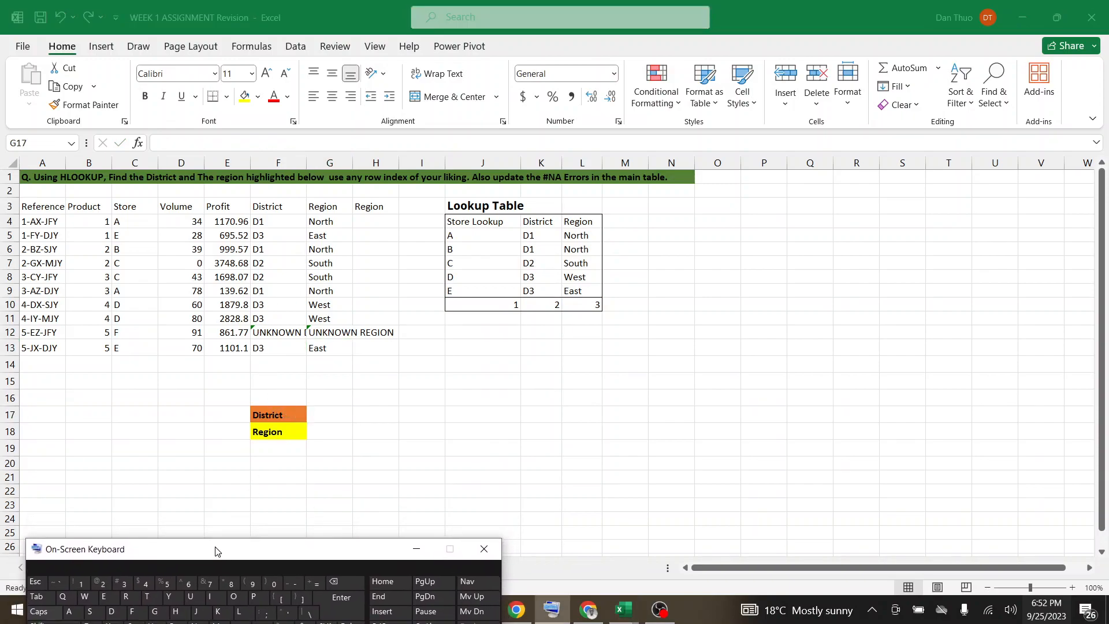
click(330, 420)
click(317, 583)
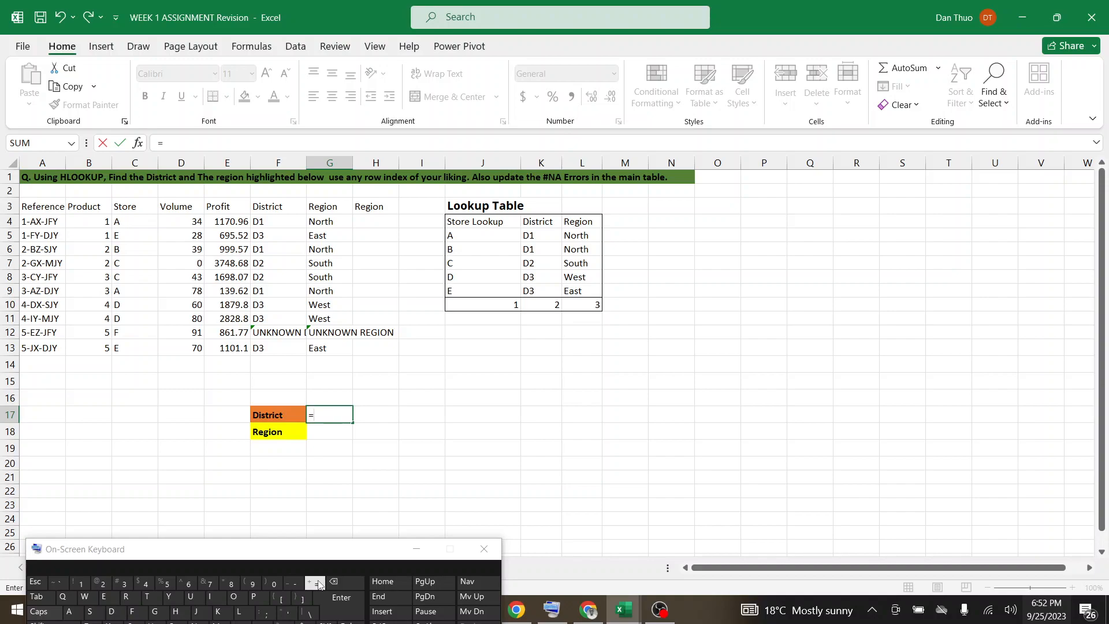
text(HLOO)
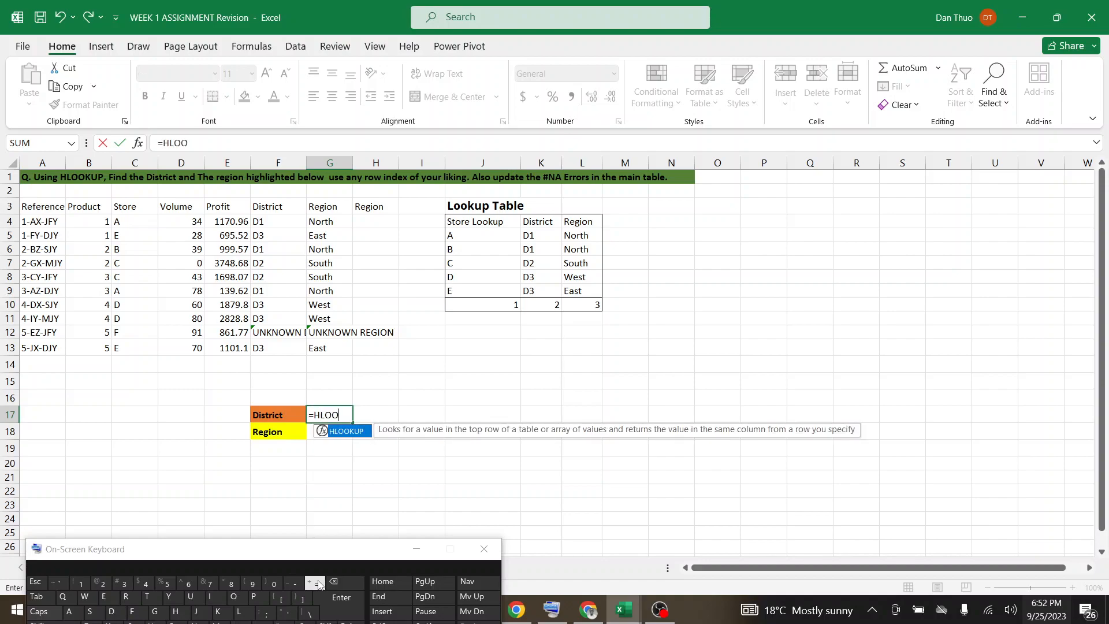
double_click(347, 431)
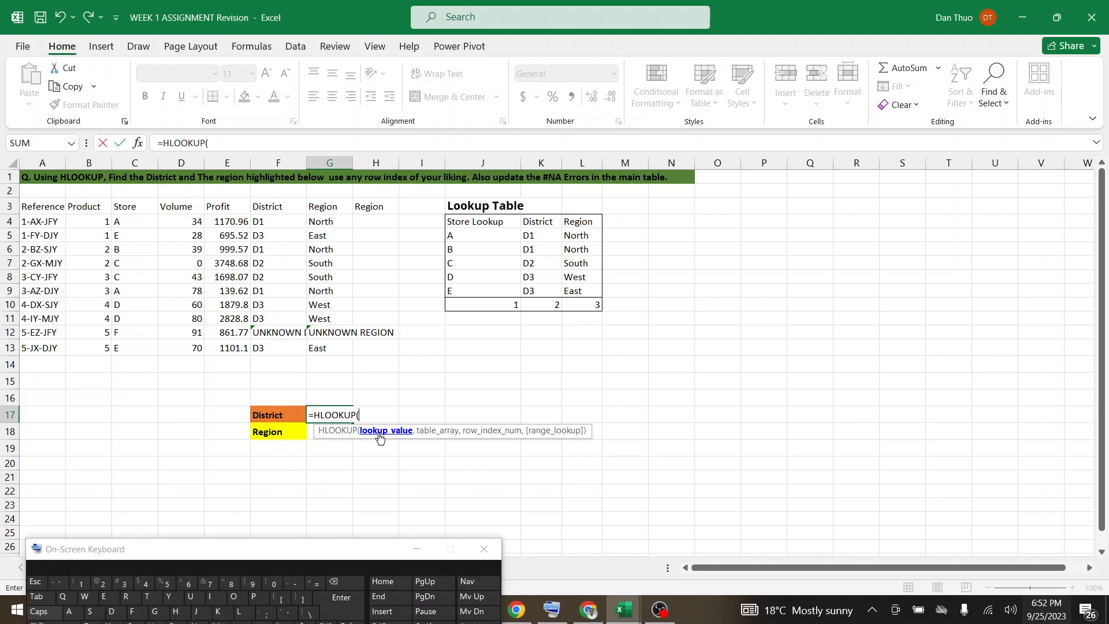
click(279, 413)
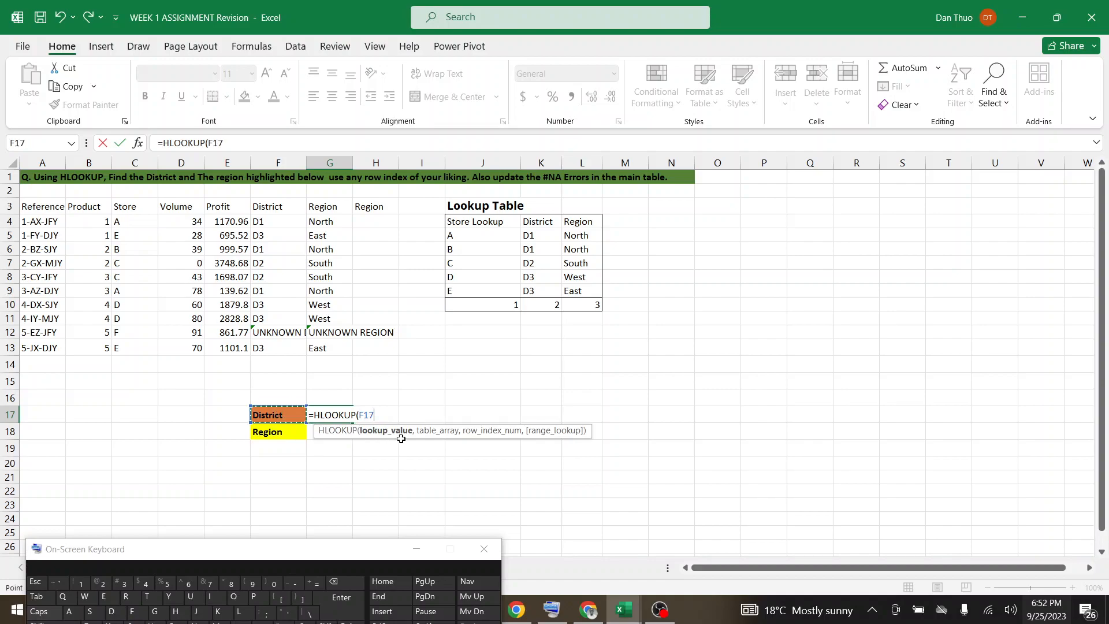
text(,)
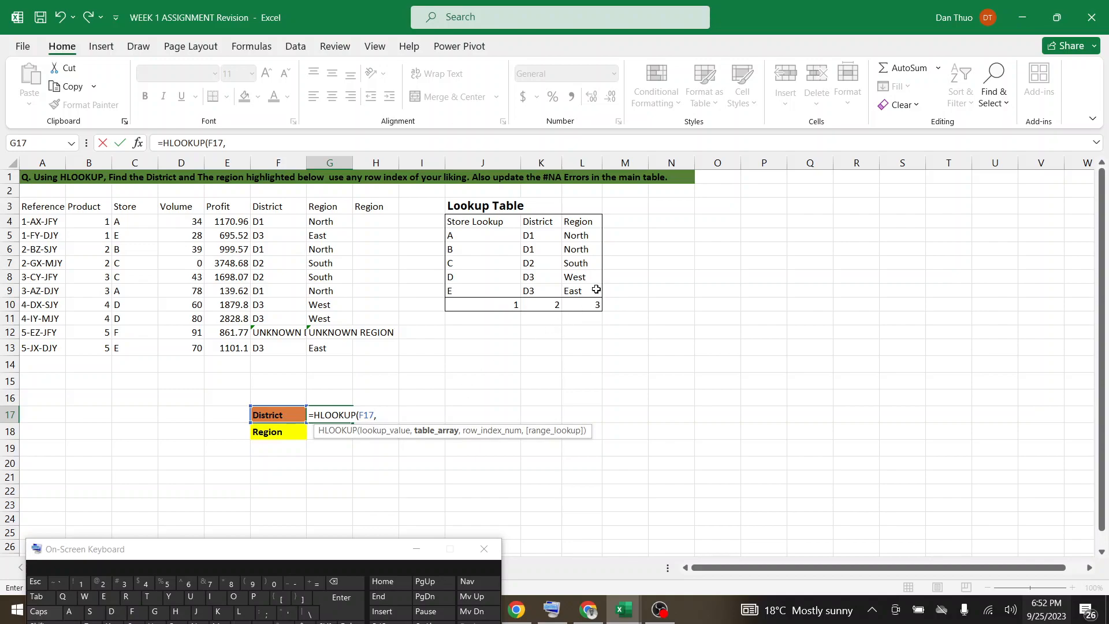
drag(583, 291, 487, 221)
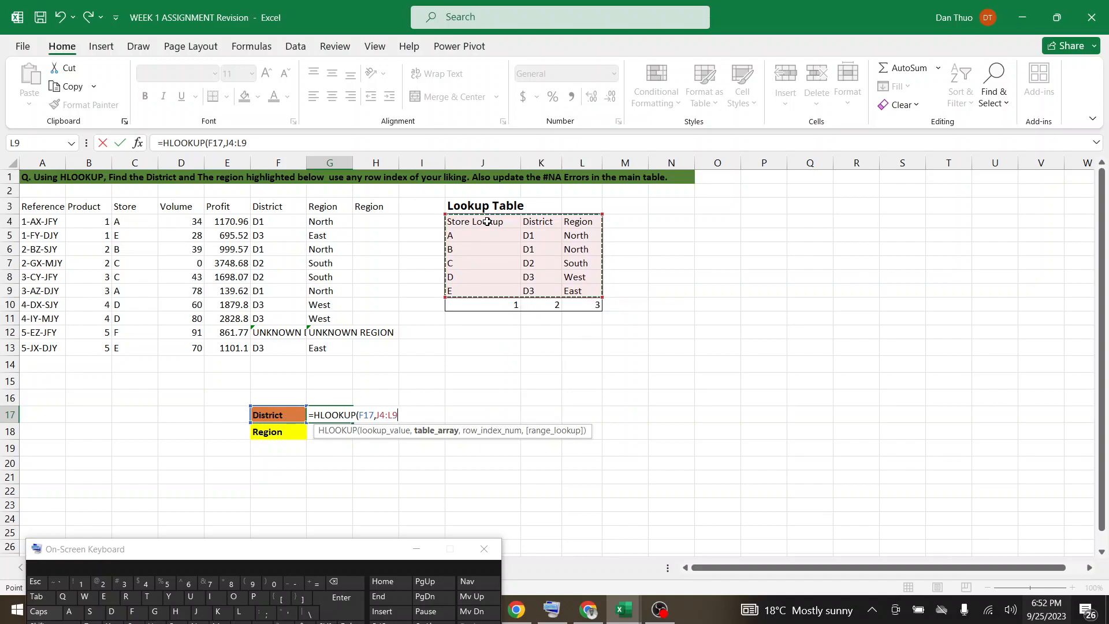
text(,)
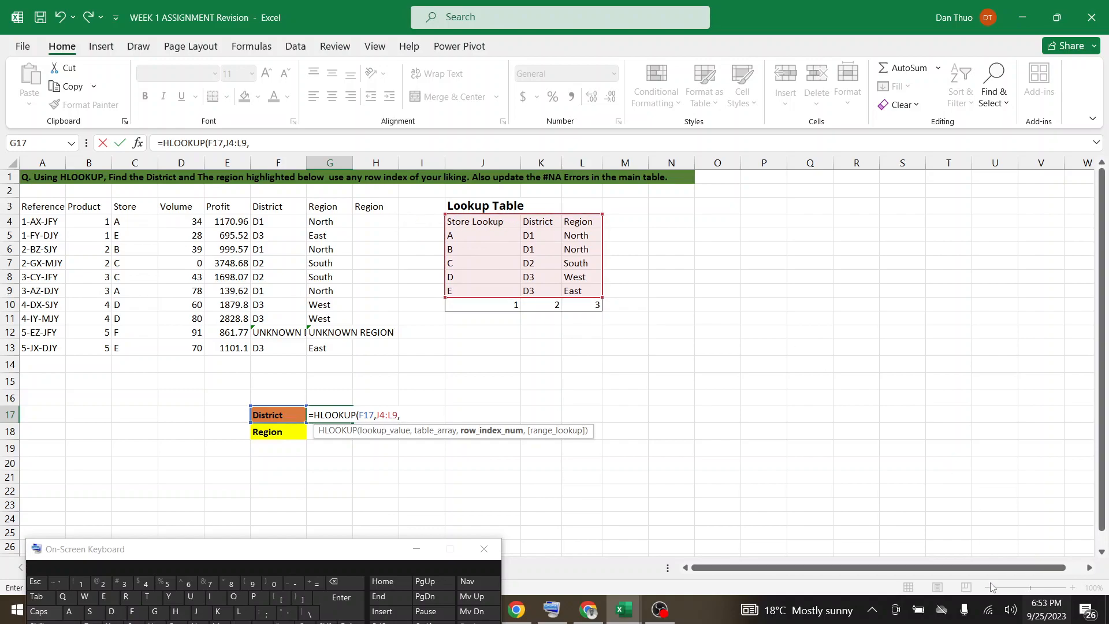
click(553, 342)
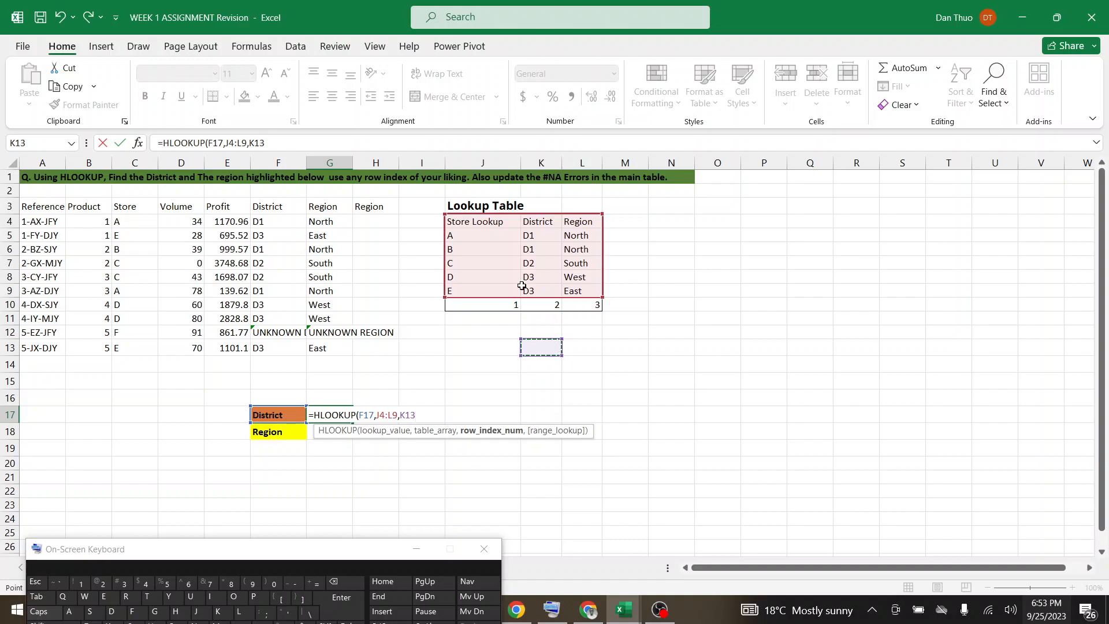
key(Escape)
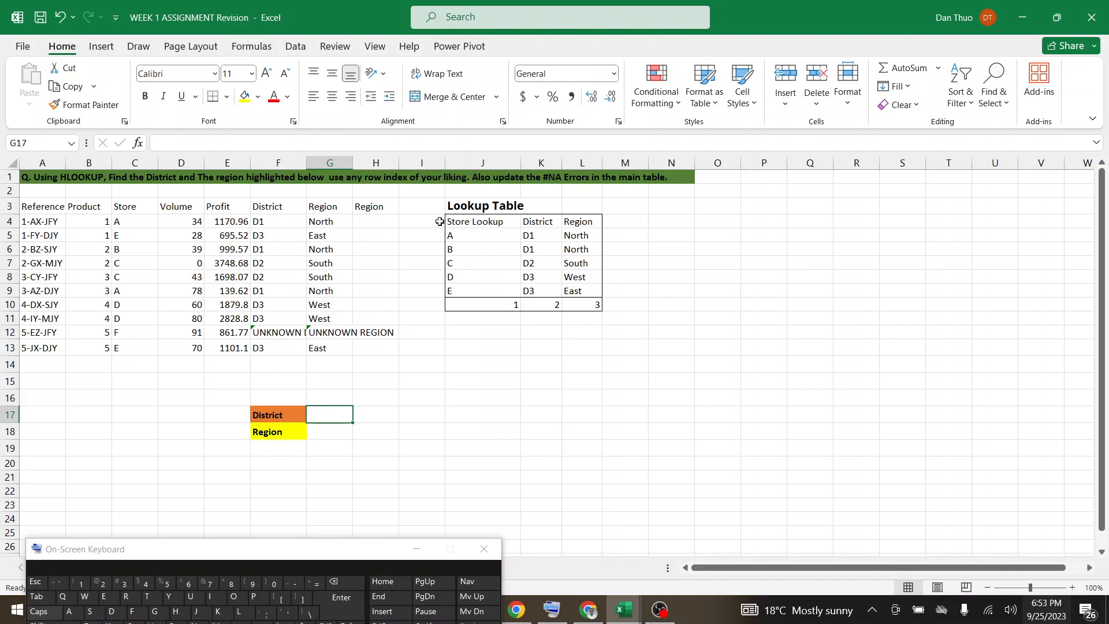
Enlarge the sheet view to 110%, check the Google Meet call for messages and return to the assignment workbook in Excel.
click(1072, 587)
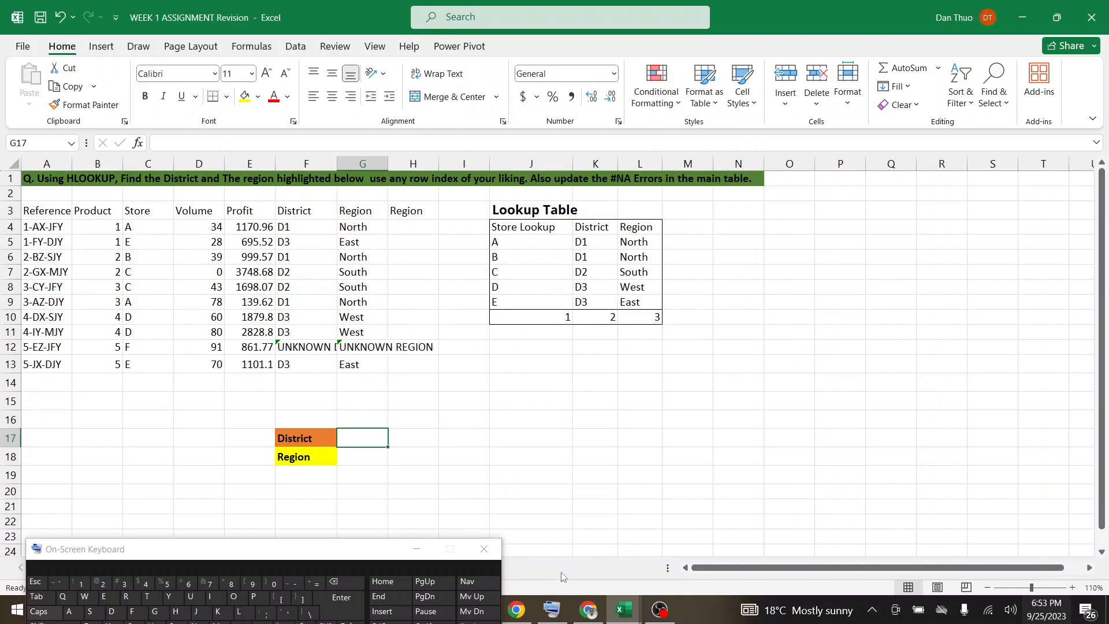
click(588, 609)
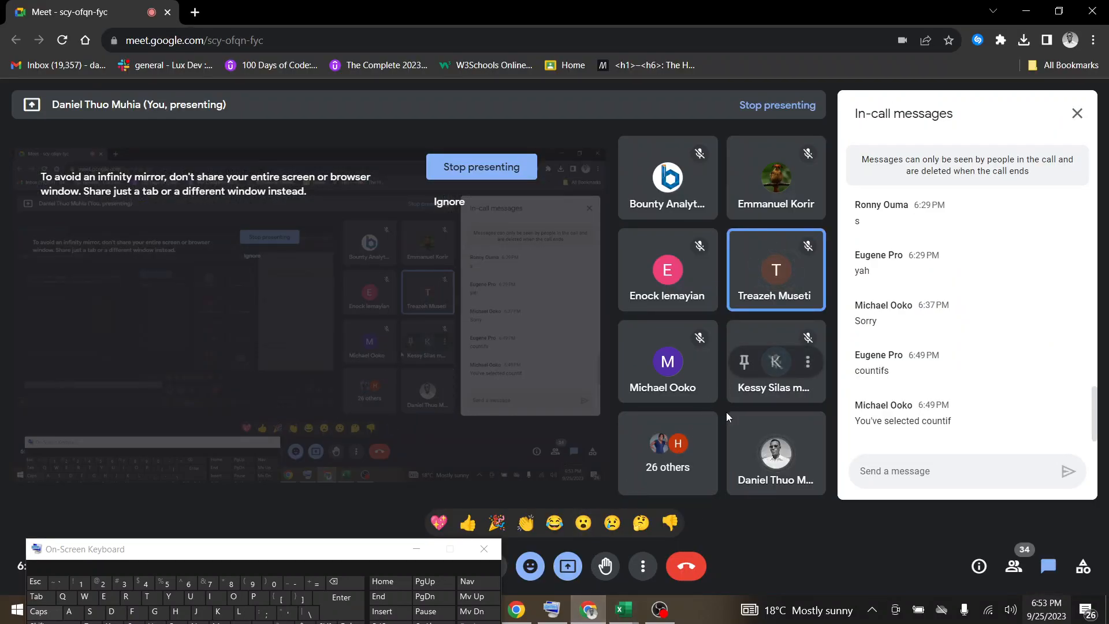
mouse_move(623, 613)
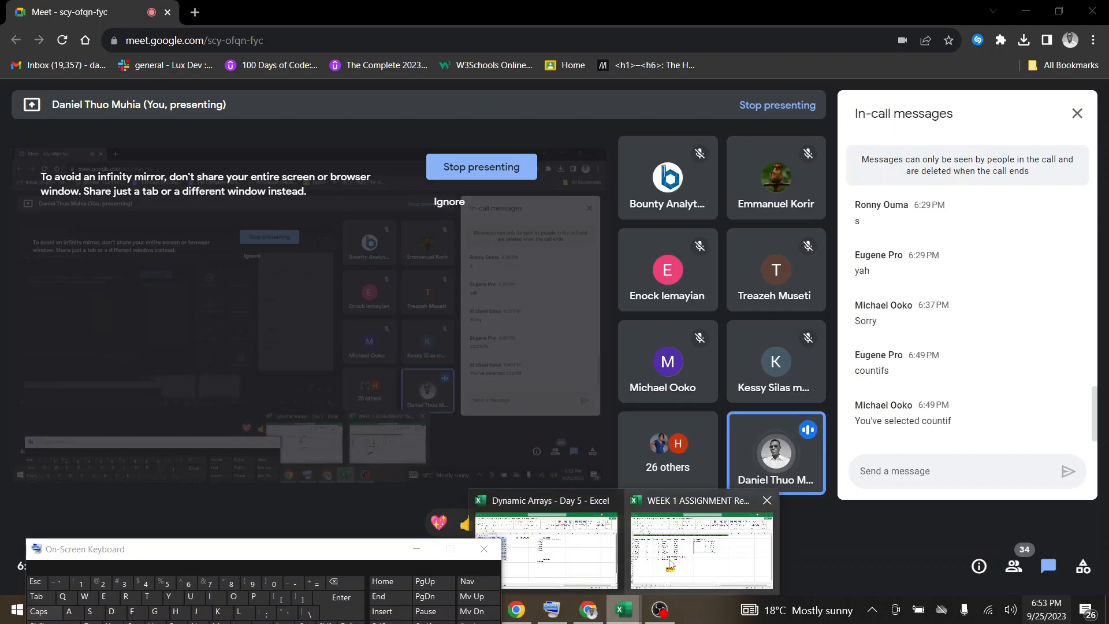
click(702, 550)
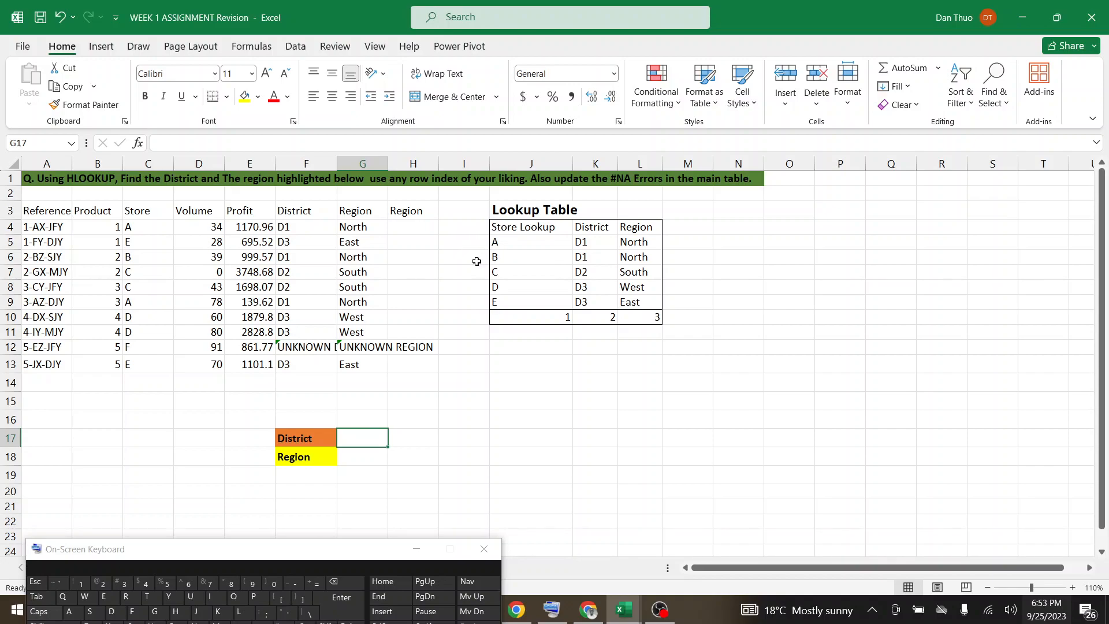
In District answer cell G17, start an HLOOKUP formula with F17 as lookup value and J4:L9 as table array.
double_click(359, 440)
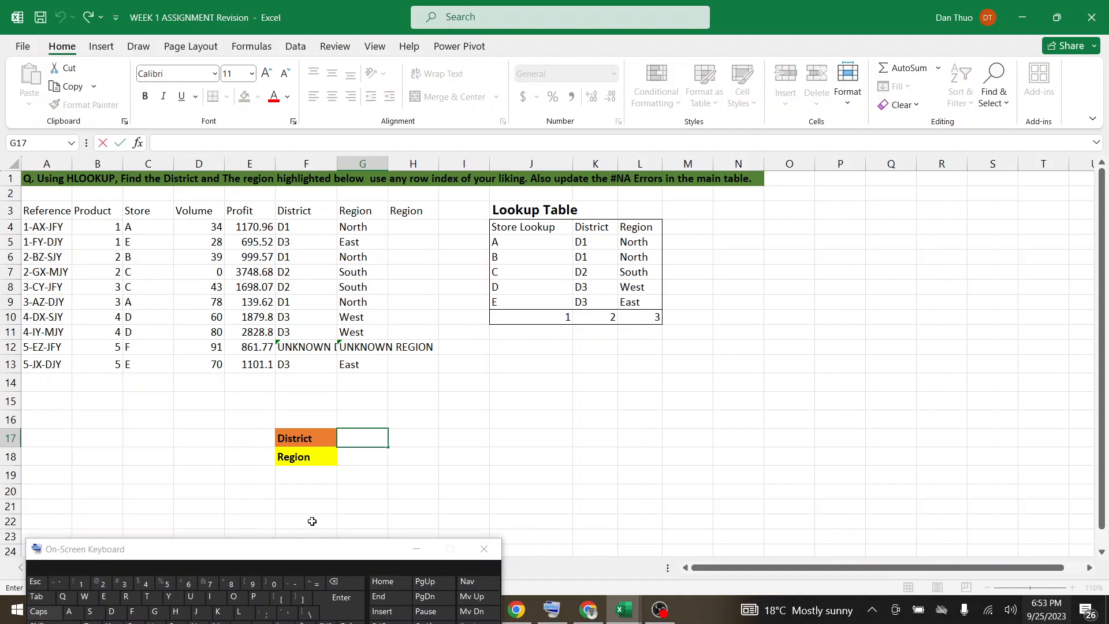
click(313, 583)
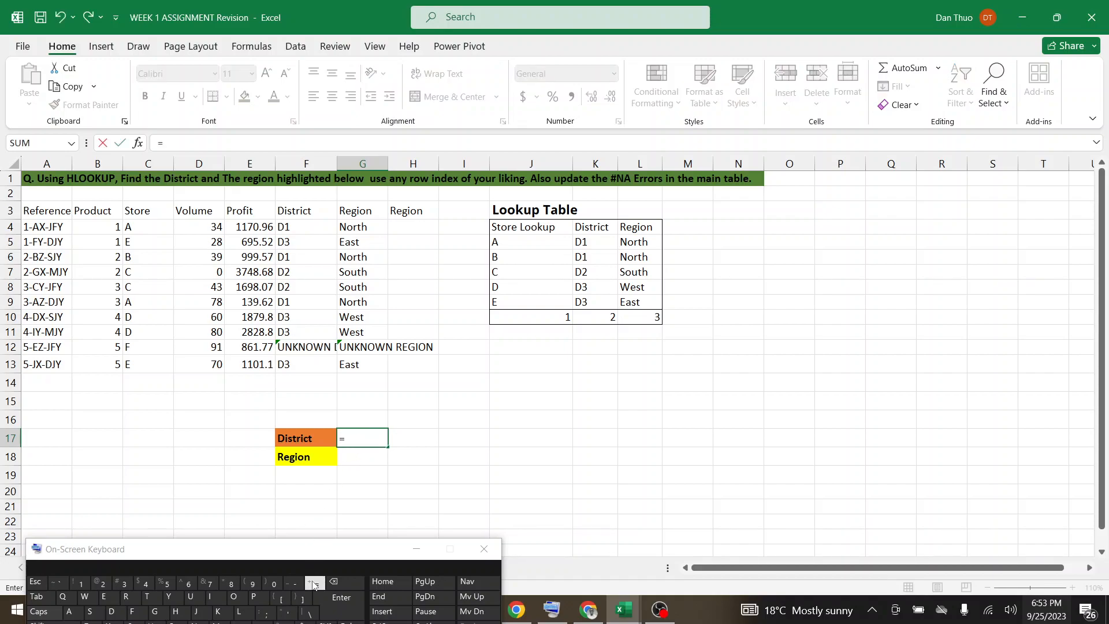
text(HLOO)
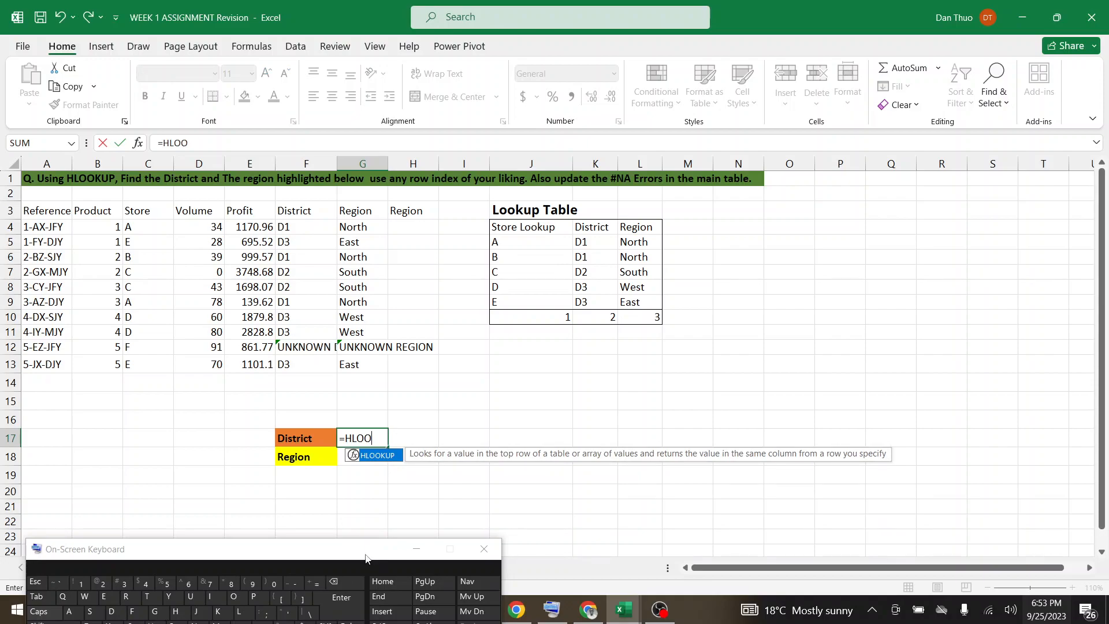
double_click(380, 456)
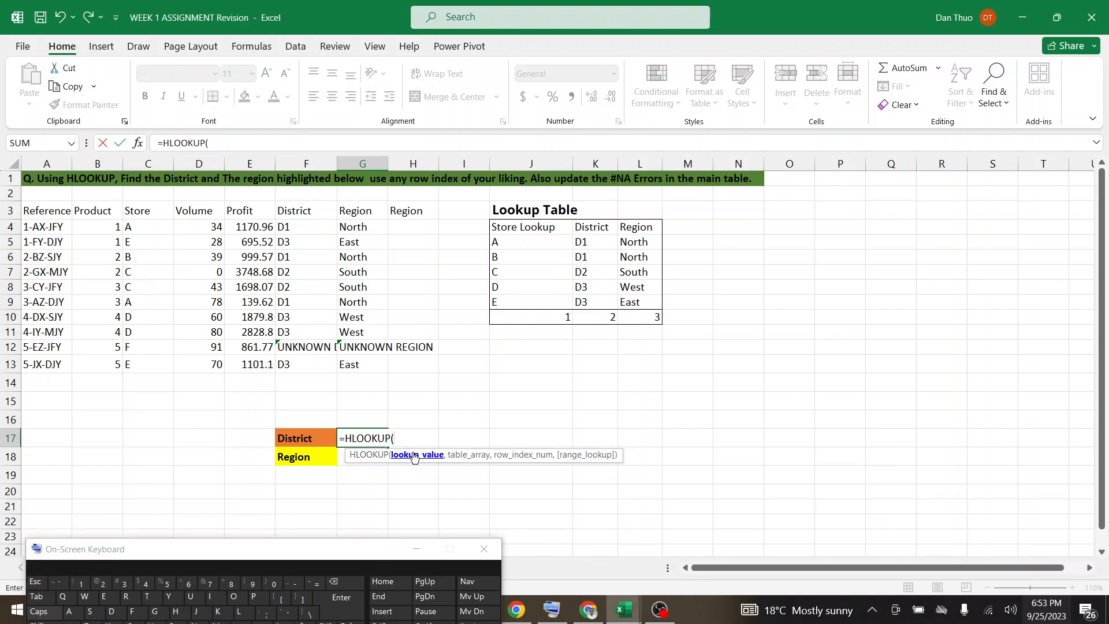
click(307, 439)
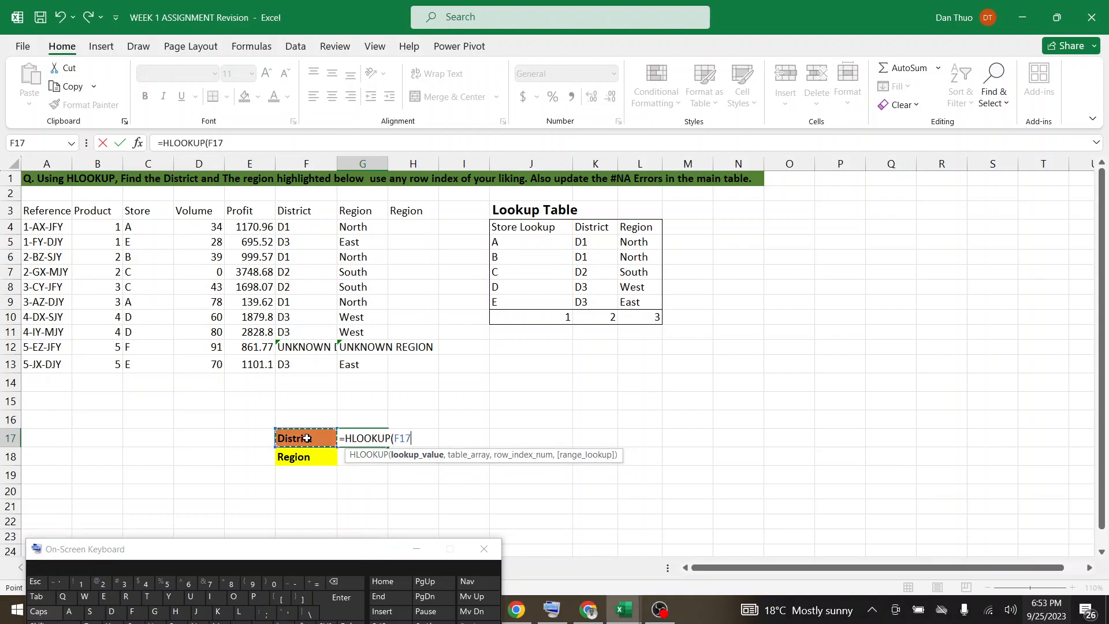
text(,)
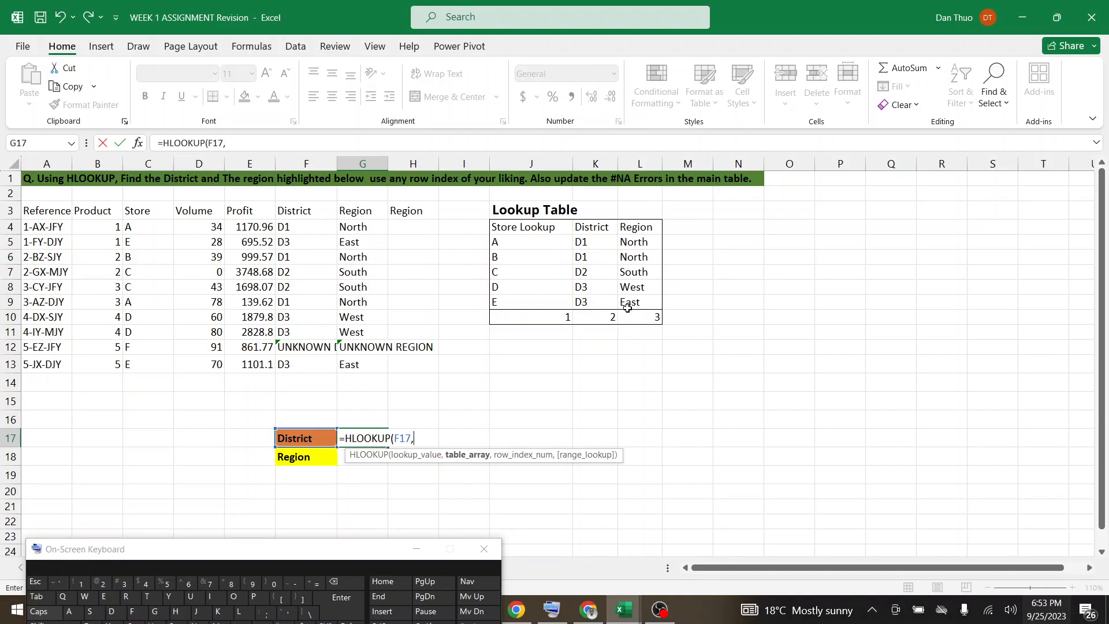
drag(643, 303, 543, 242)
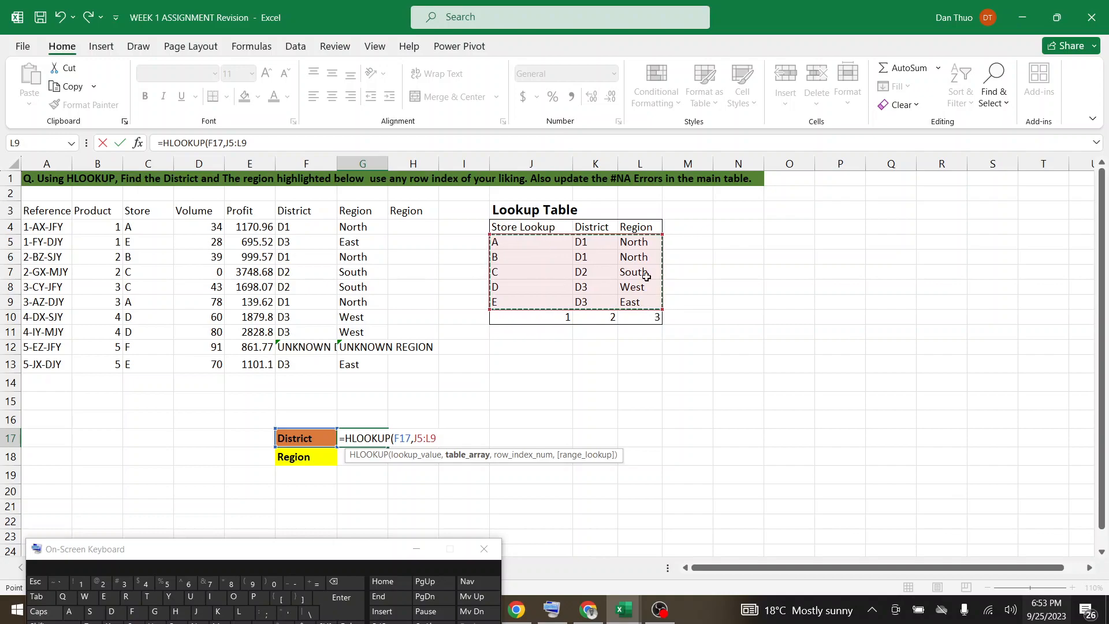
drag(489, 233, 490, 227)
text(,)
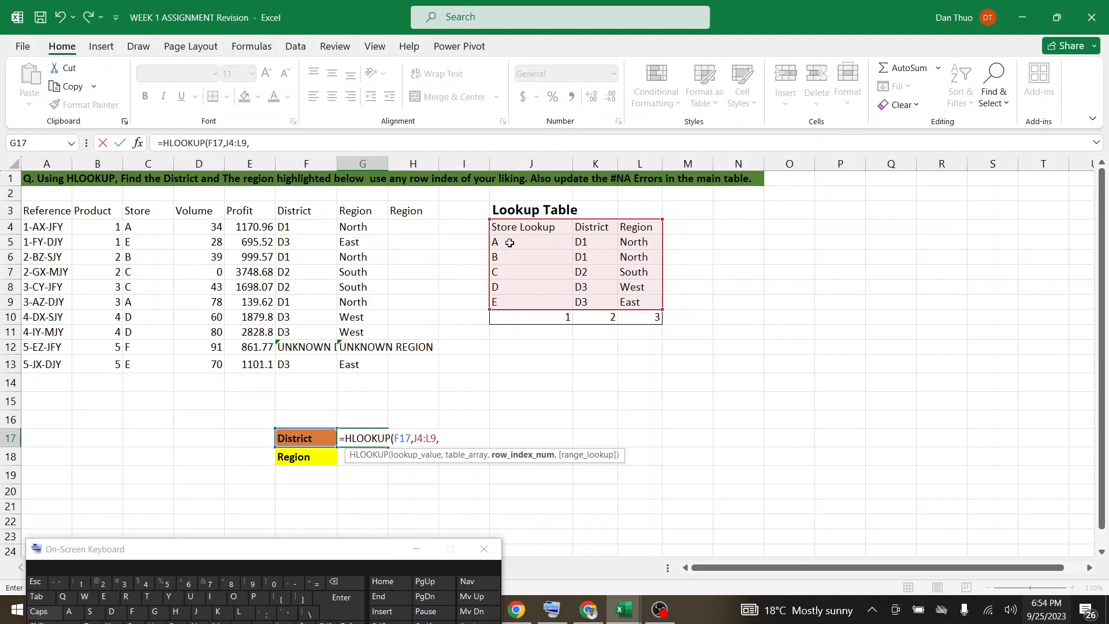
Complete the G17 HLOOKUP formula with row index 3 and FALSE for an exact match.
text(3,)
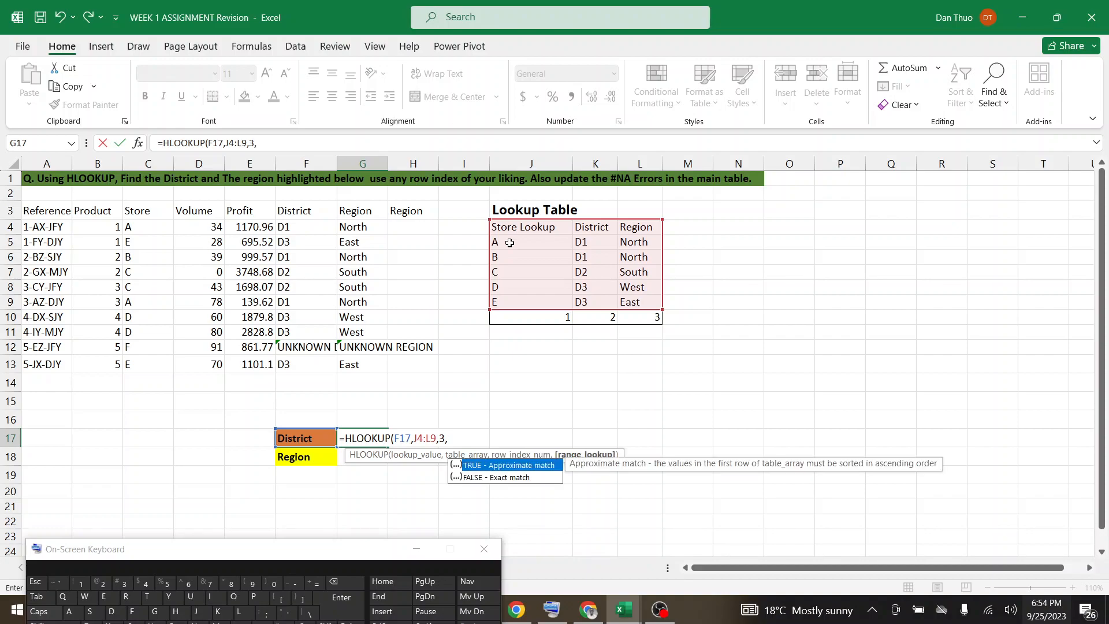
double_click(487, 477)
text())
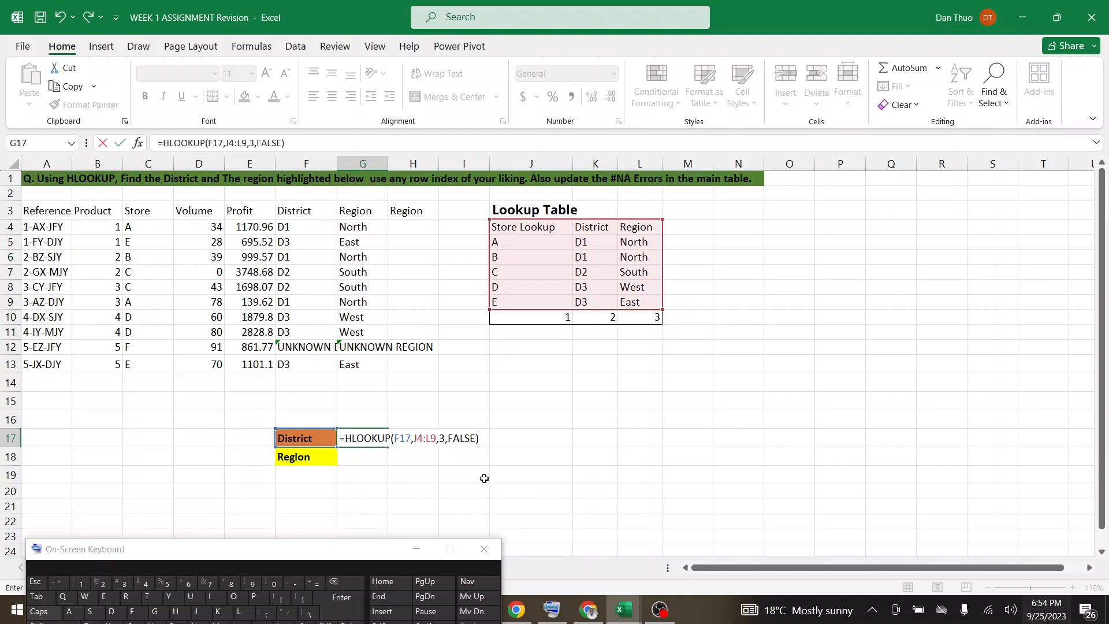
key(Return)
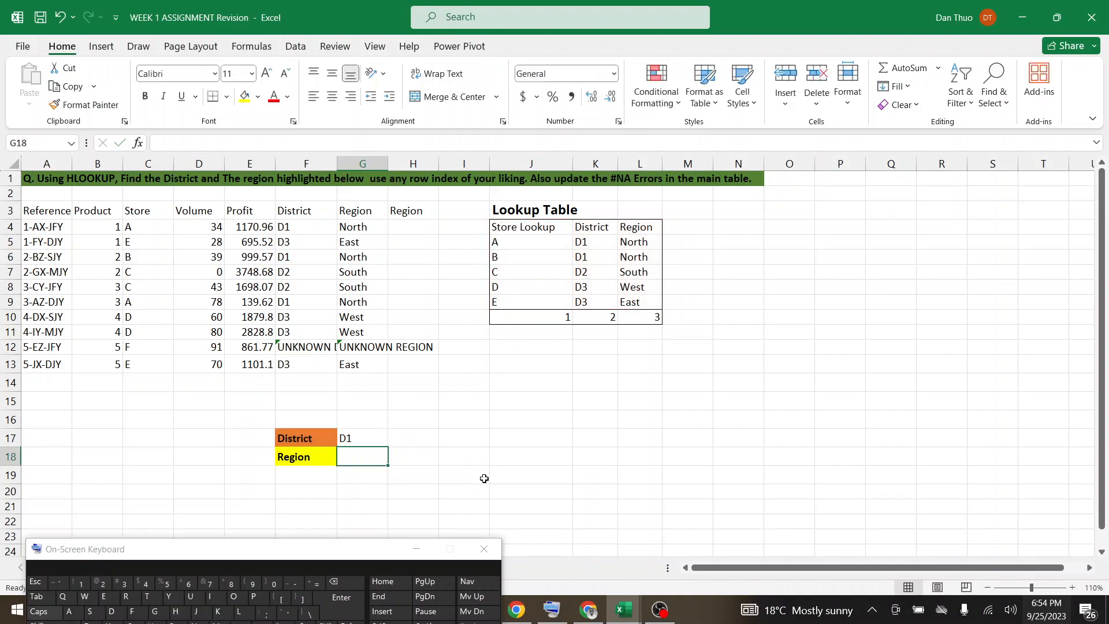
In Region answer cell G18, start an HLOOKUP formula with F18 as lookup value and J4:L9 as table array.
double_click(350, 456)
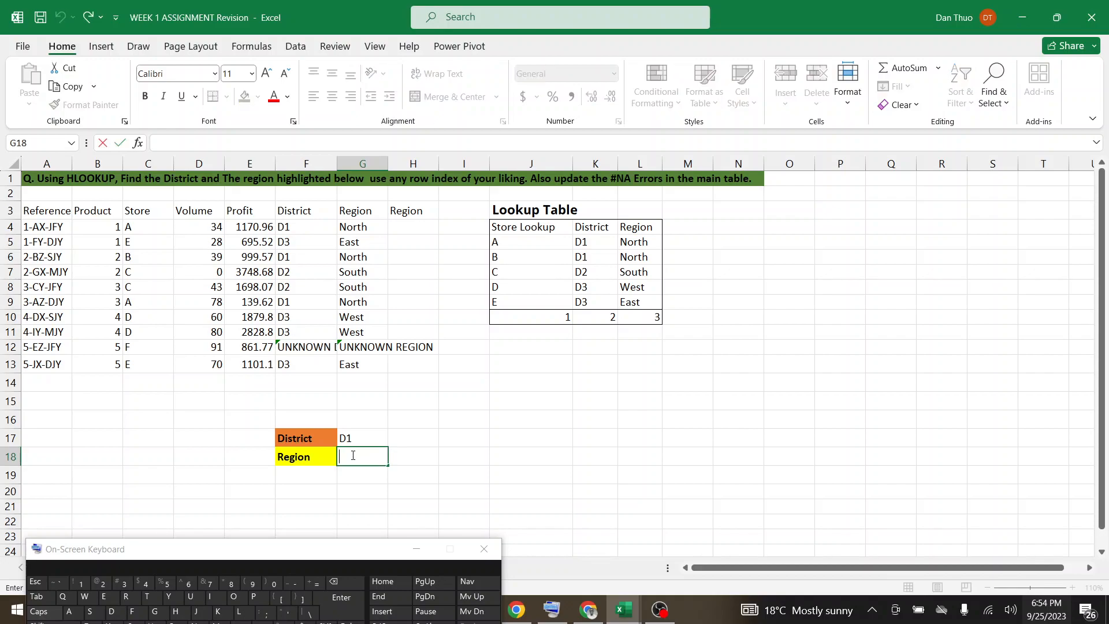
click(316, 585)
text(HLOO)
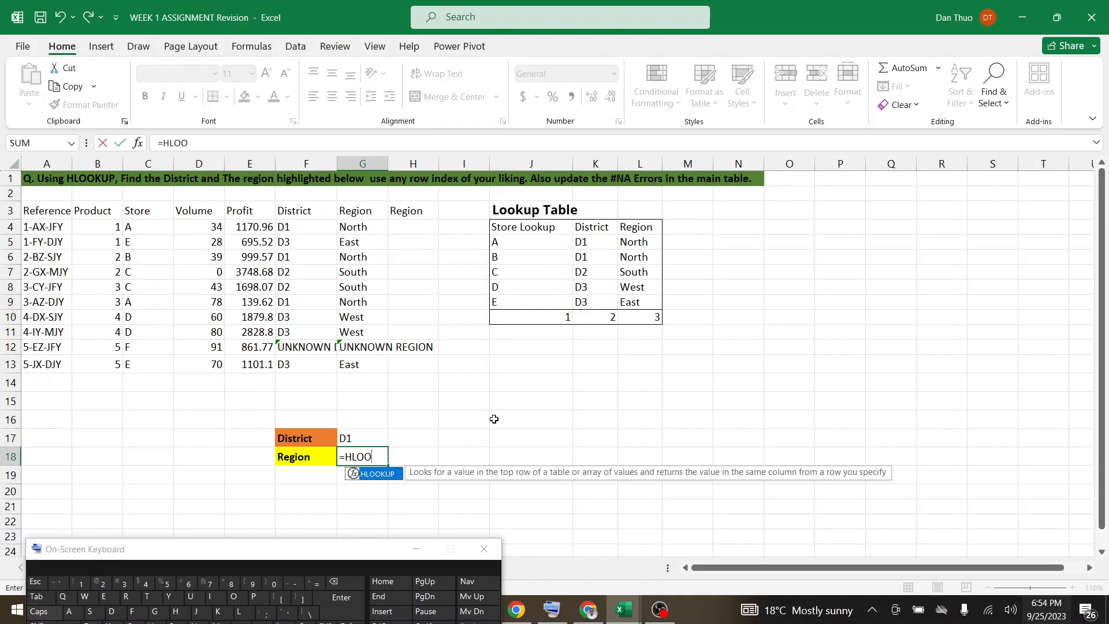
double_click(384, 474)
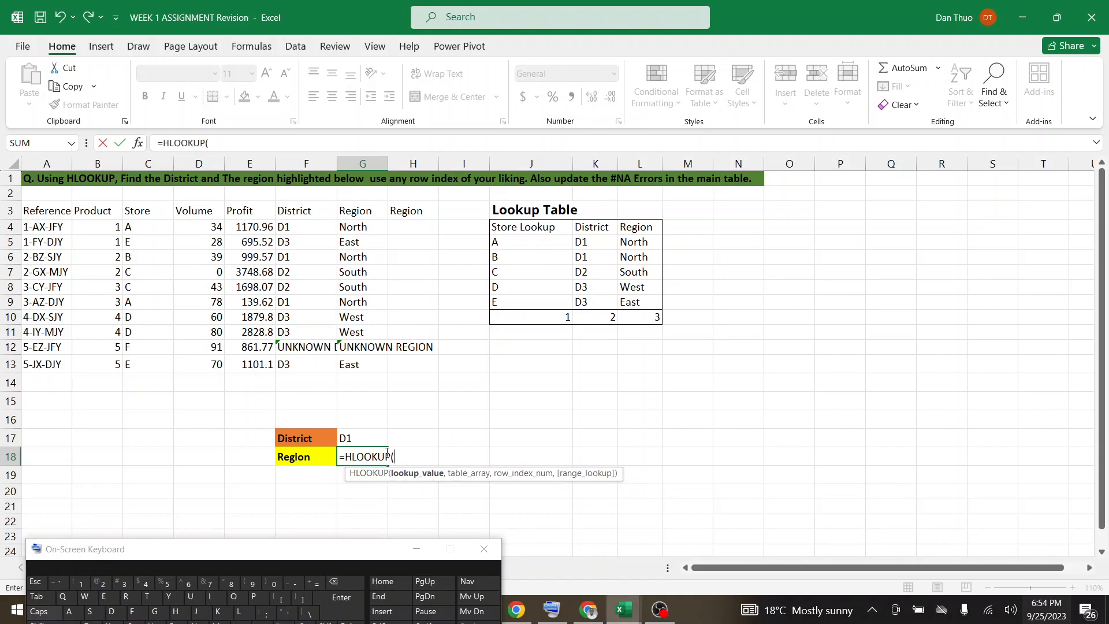
click(302, 457)
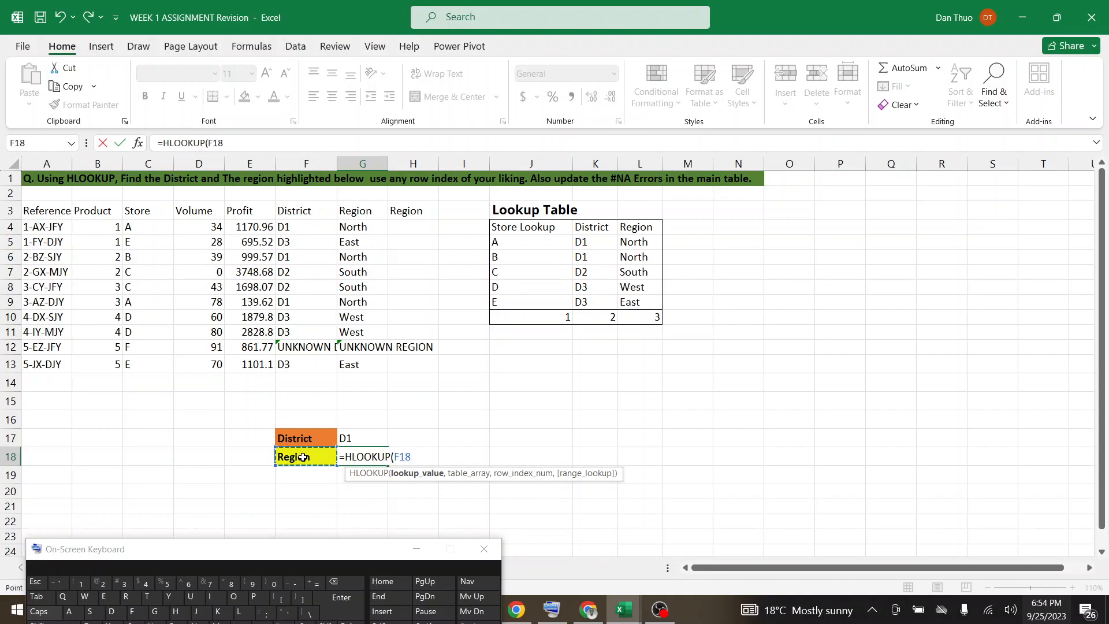
text(,)
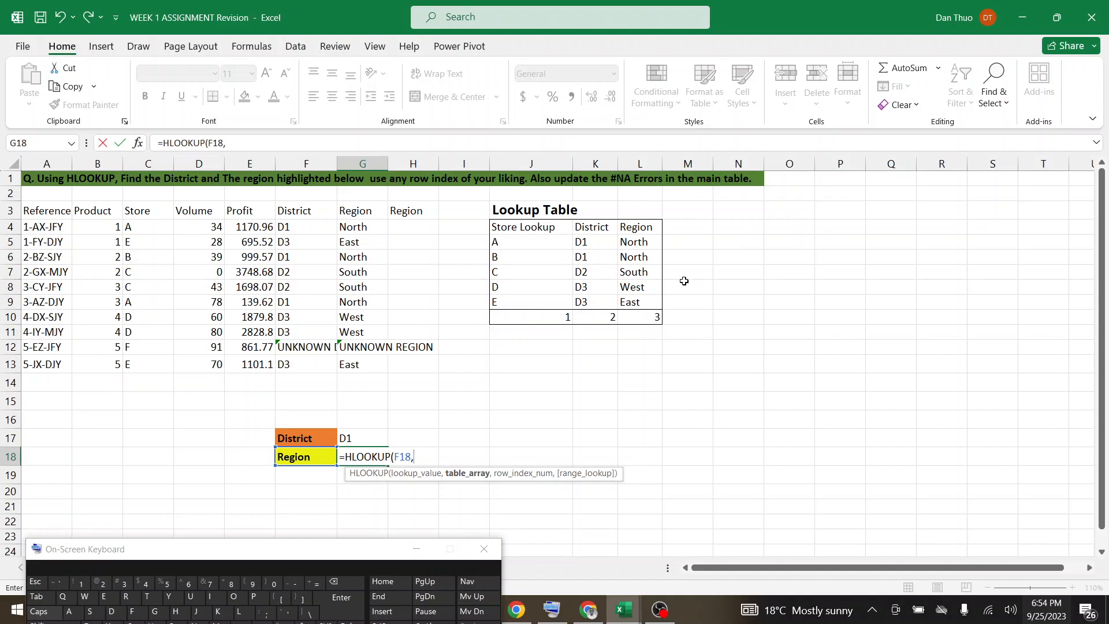
drag(657, 303, 529, 233)
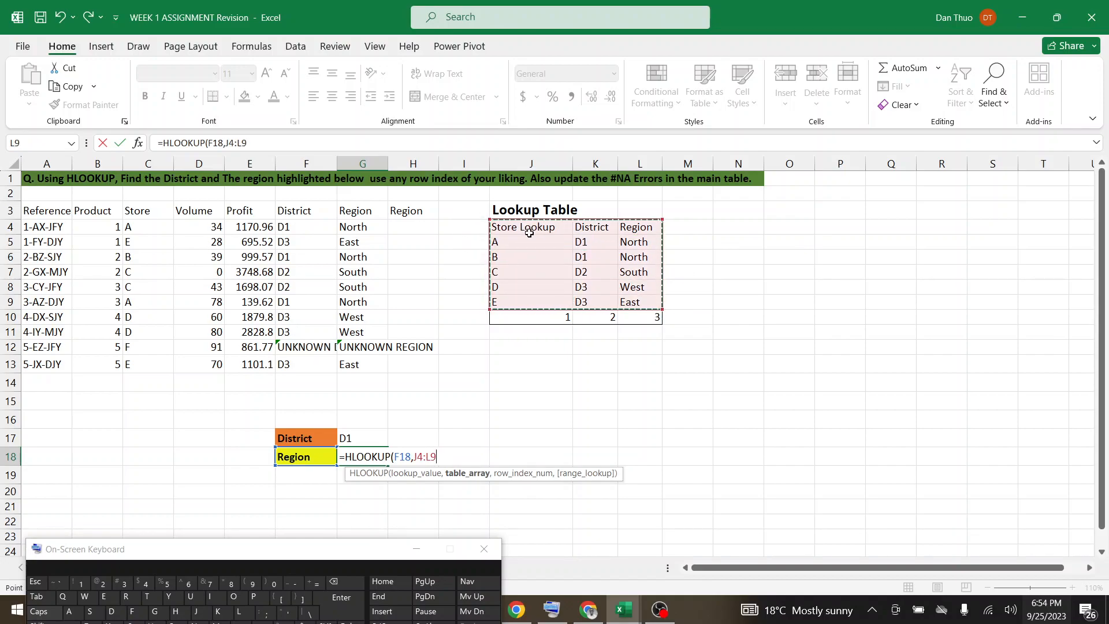
text(,)
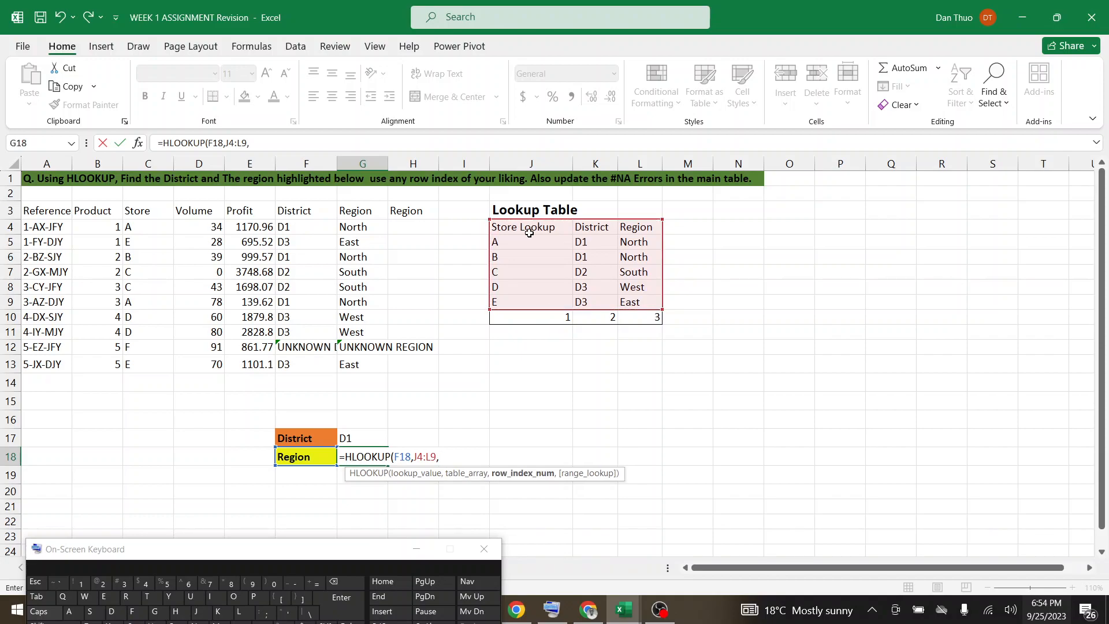
text(3,)
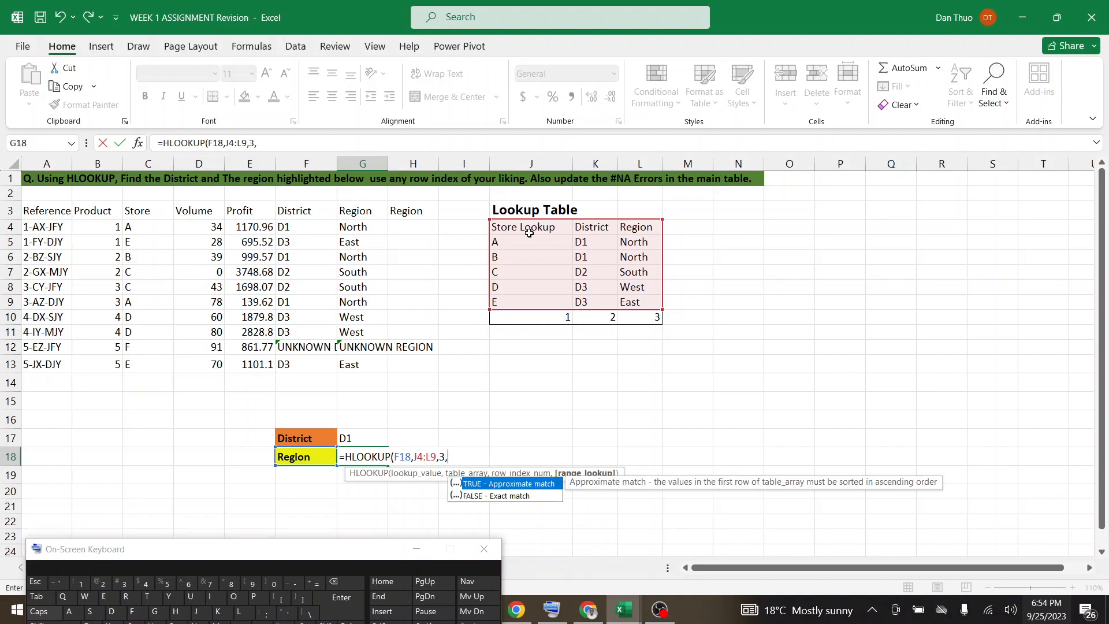
Complete the G18 HLOOKUP formula with row index 3 and FALSE for an exact match.
double_click(478, 495)
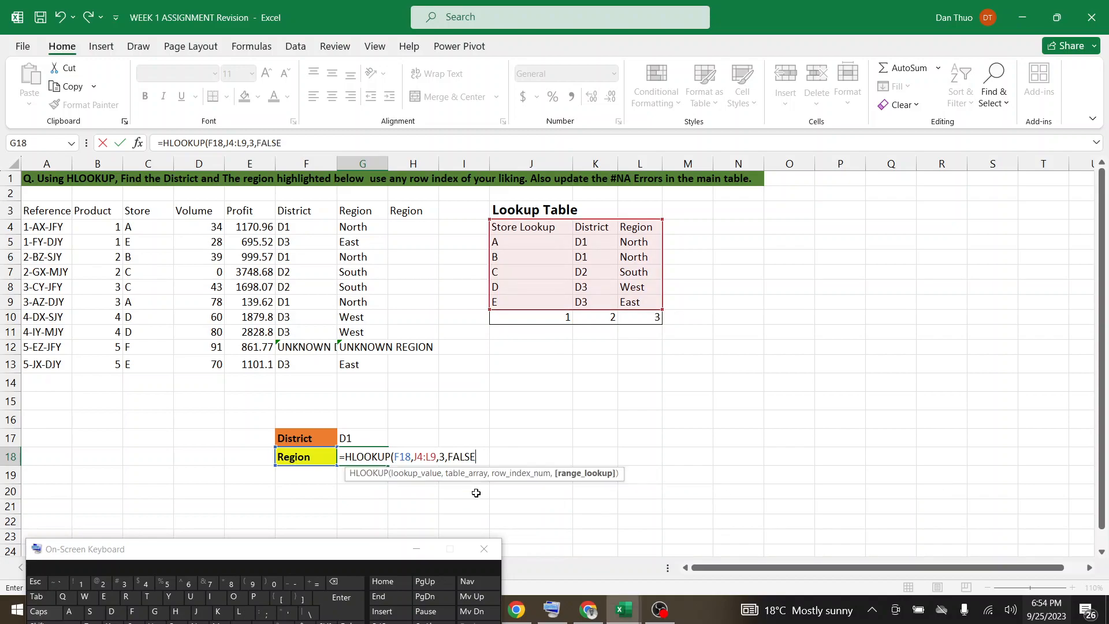
text())
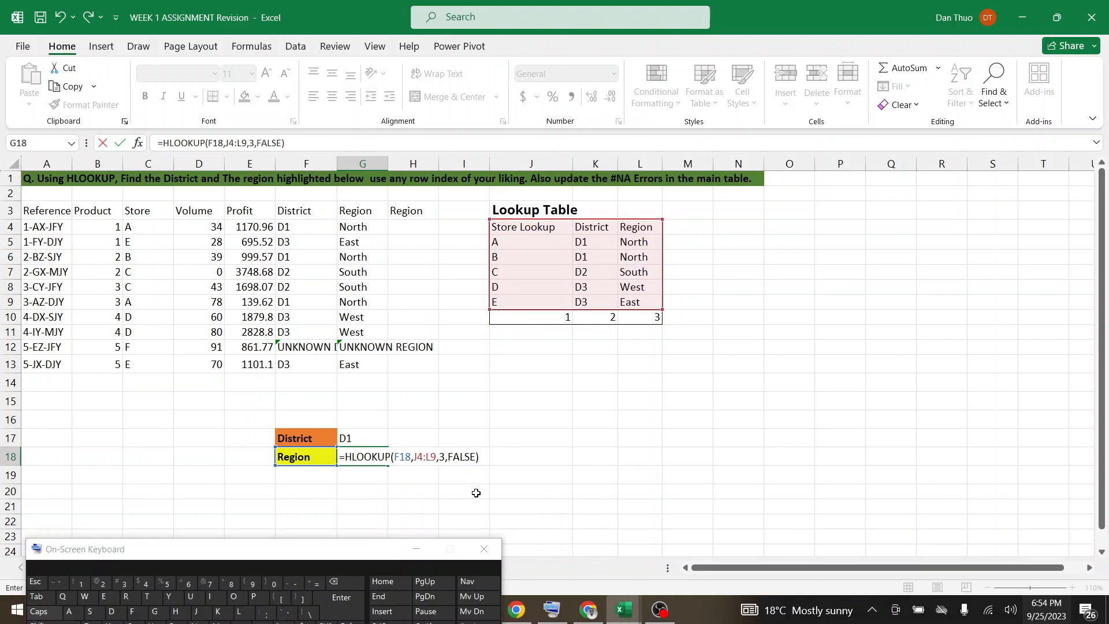
key(Return)
Move the on-screen keyboard off the sheet tabs, check the Google Meet call for messages and return to the assignment workbook in Excel.
drag(332, 553, 271, 608)
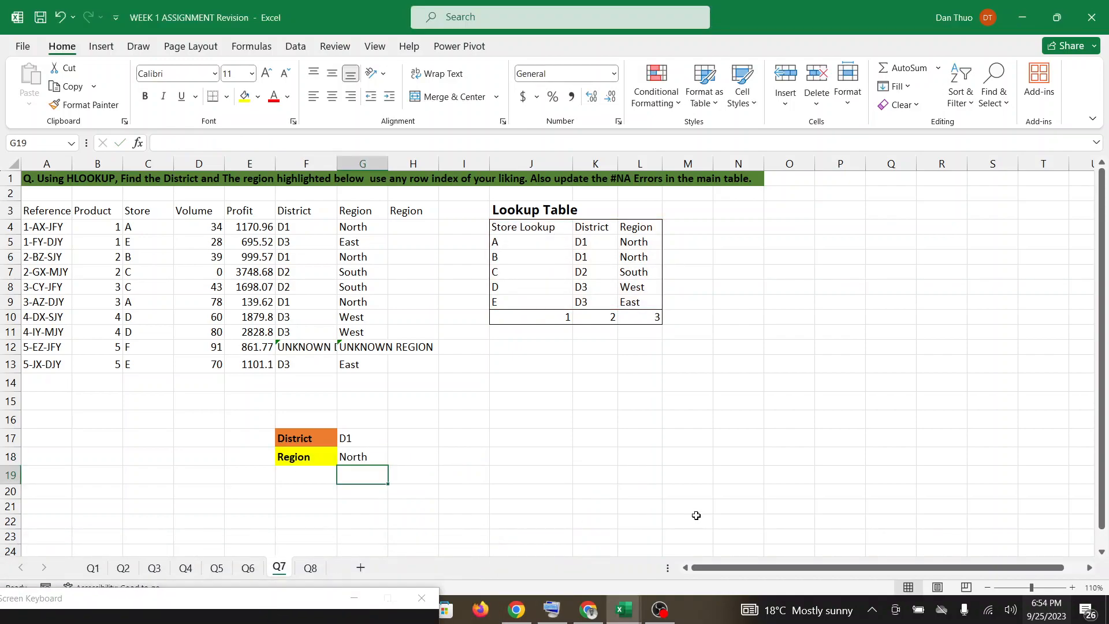
click(594, 610)
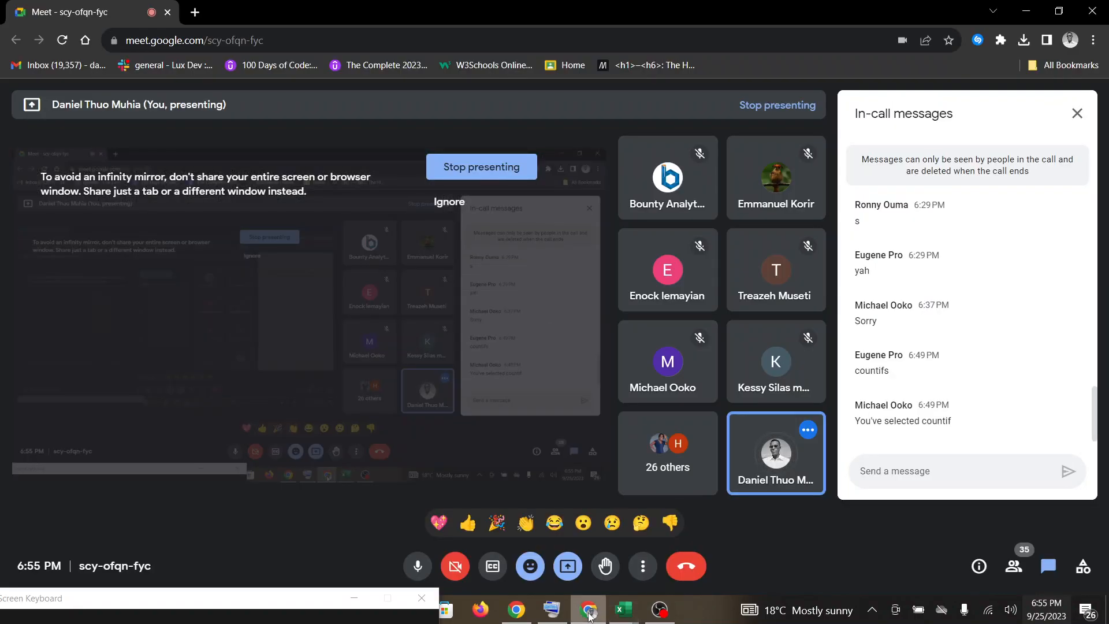
mouse_move(623, 610)
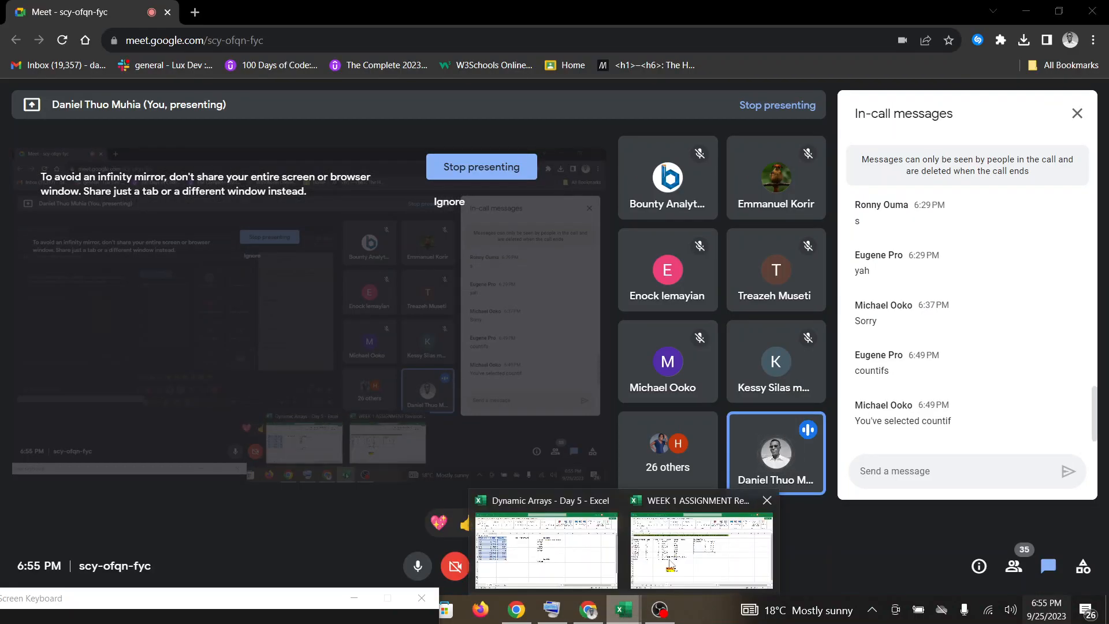
click(682, 555)
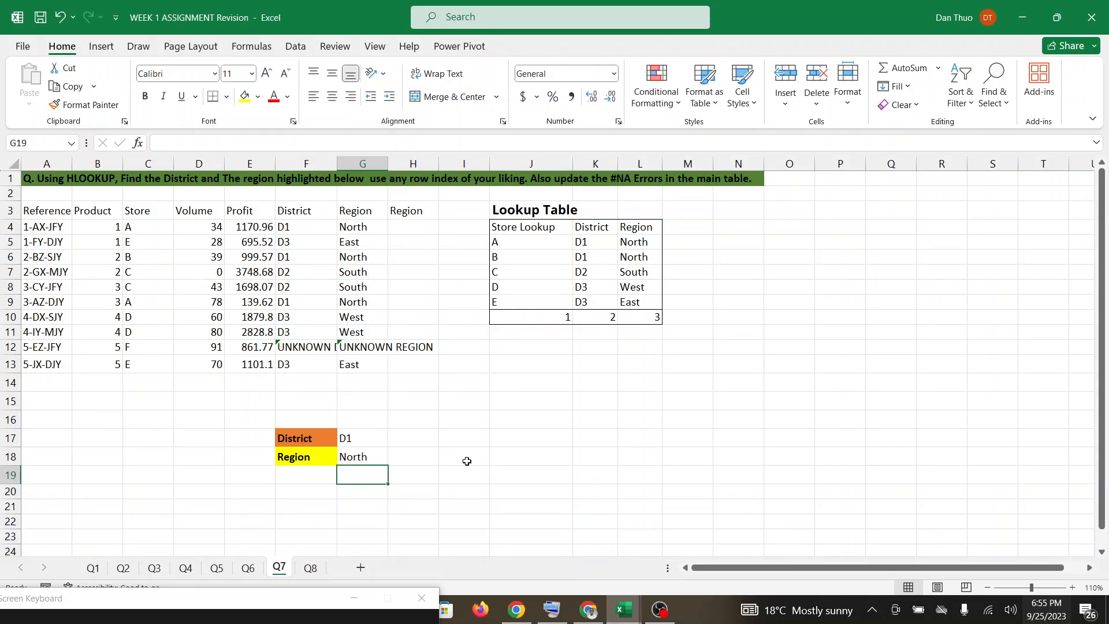
On sheet Q8, convert the player data in A3:N102 into an Excel table with headers.
click(310, 569)
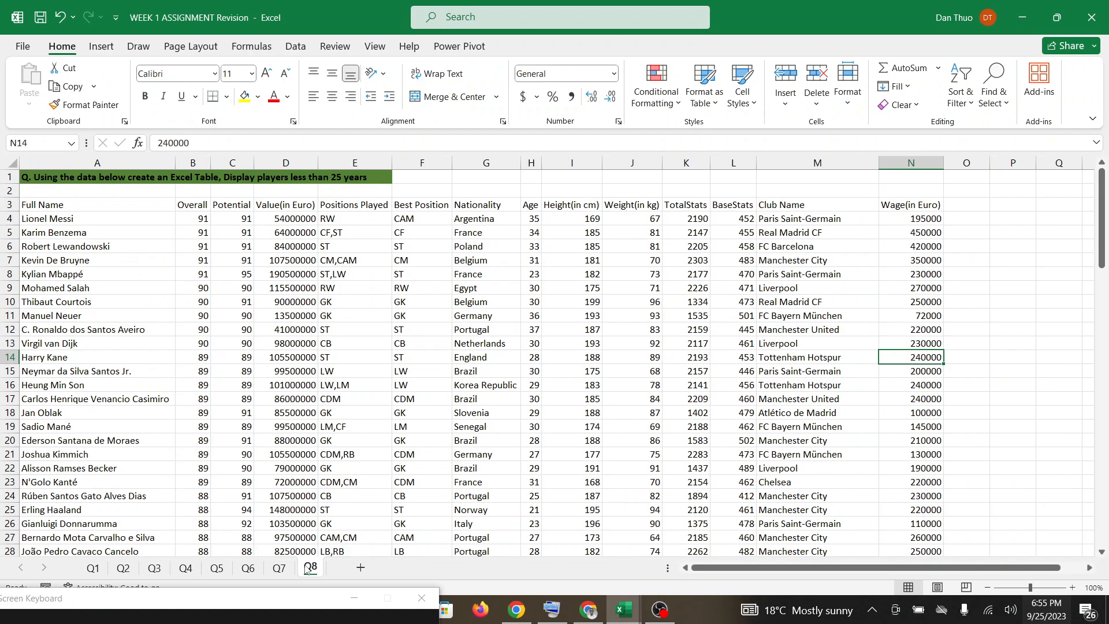
click(1072, 588)
click(1073, 588)
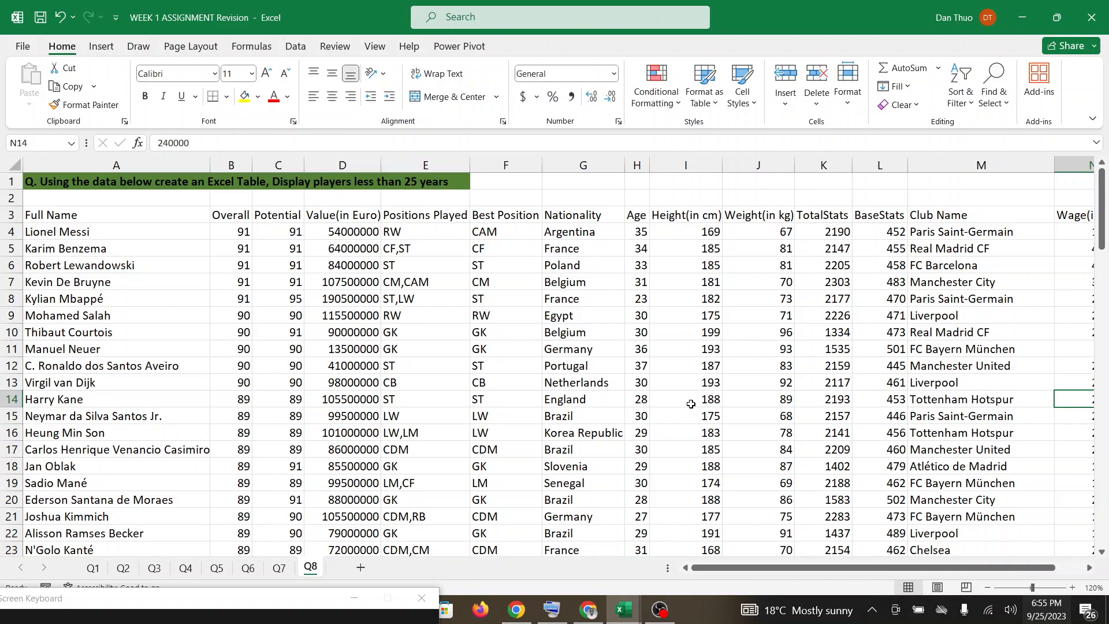
click(406, 315)
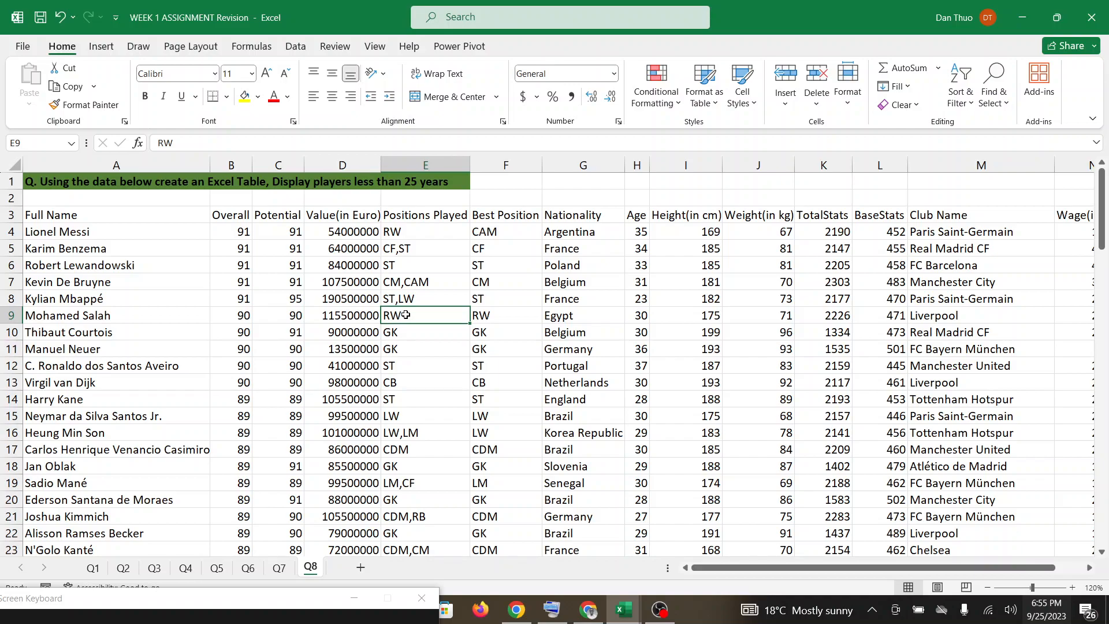
key(ctrl+a)
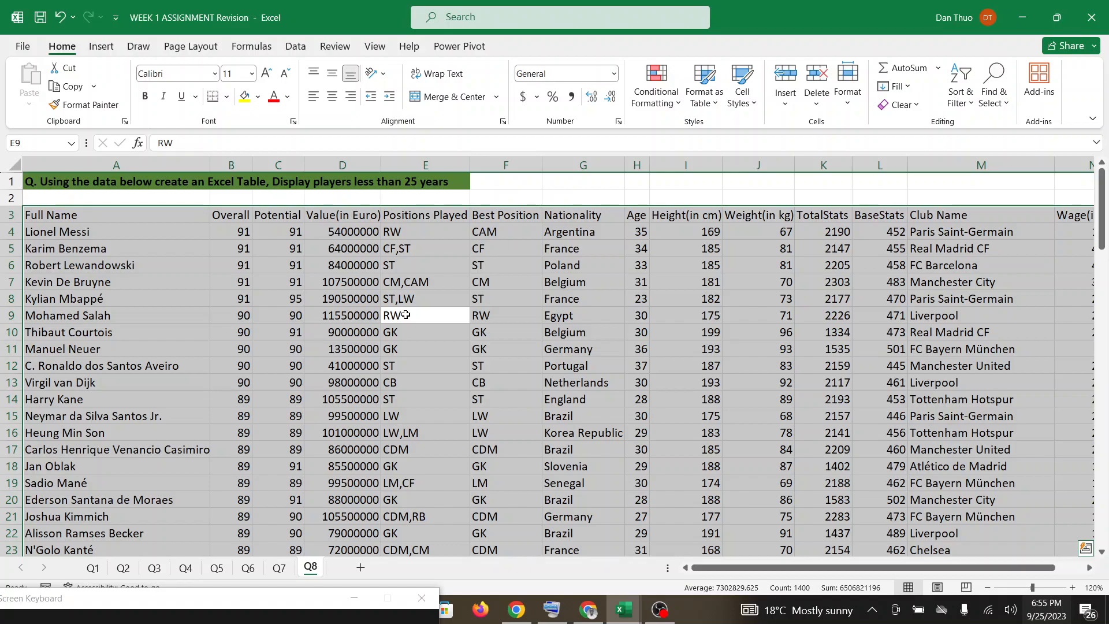
key(ctrl+t)
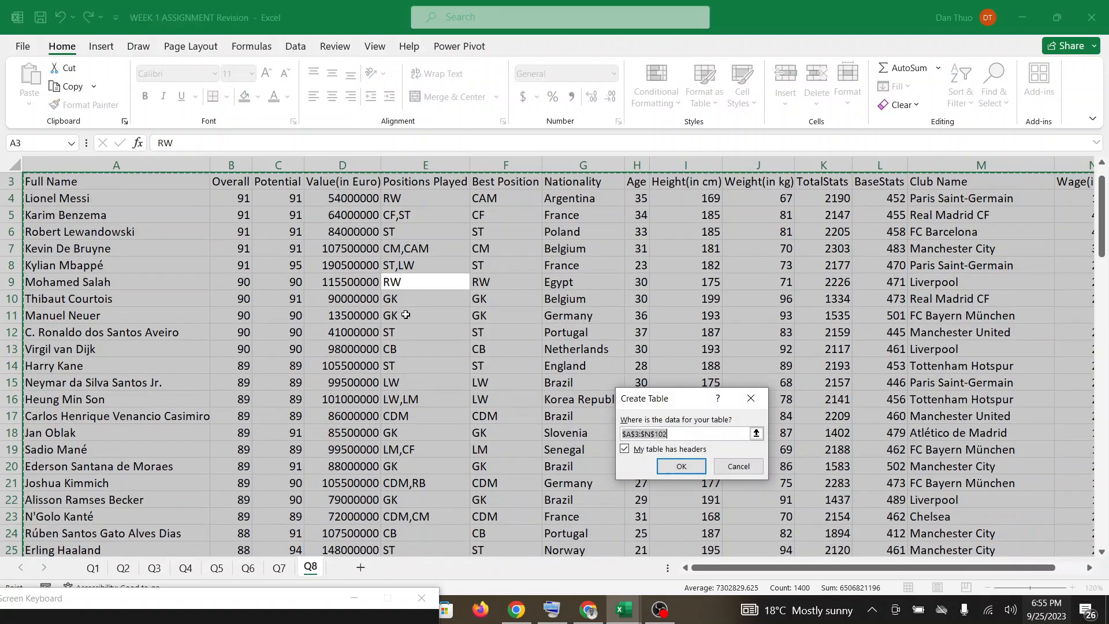
click(686, 471)
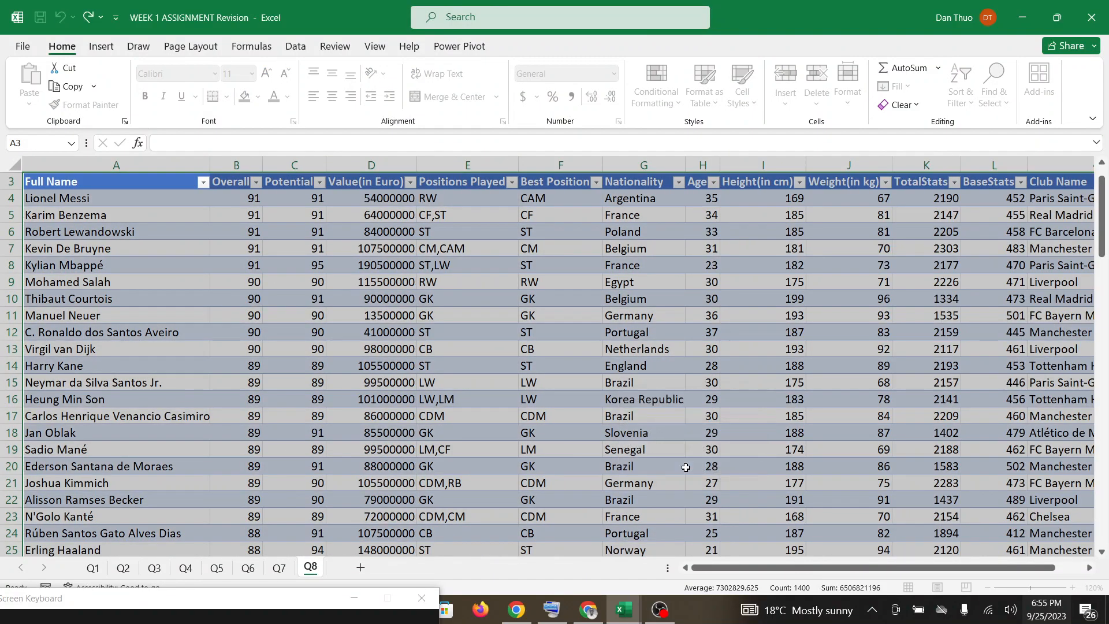
click(642, 353)
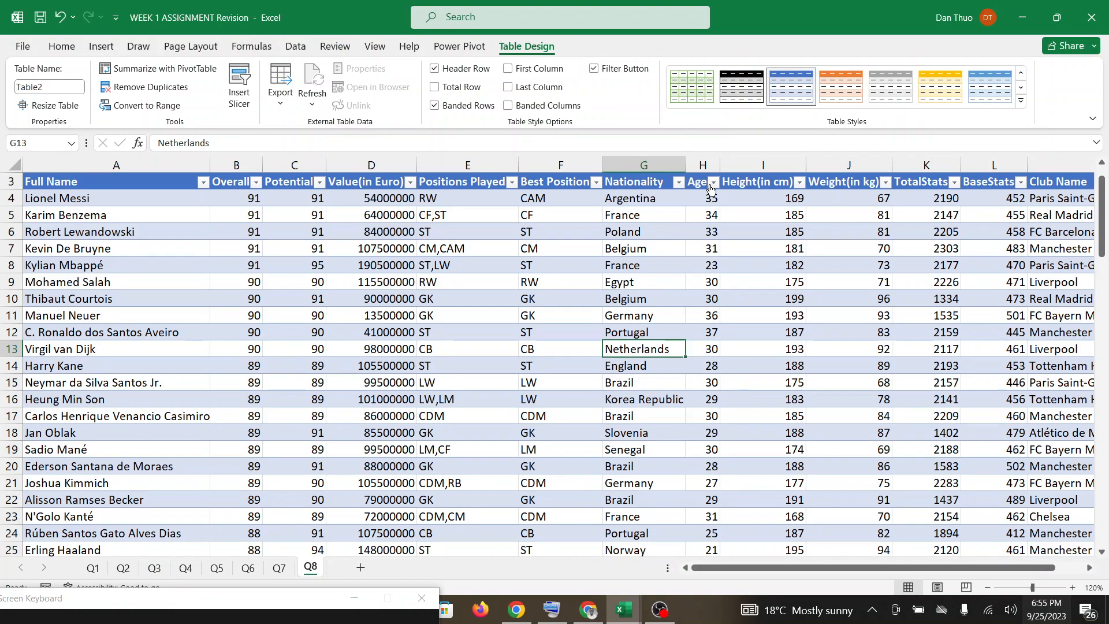
Filter the Age column of the Q8 player table to show only ages less than 25.
scroll(711, 189, up, 1)
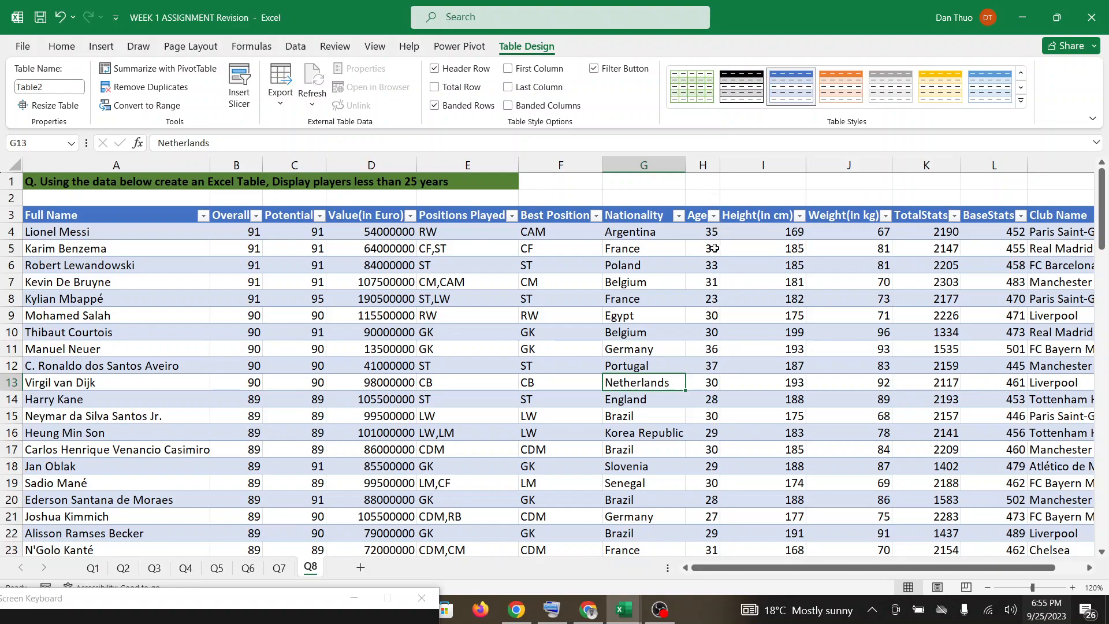
click(714, 215)
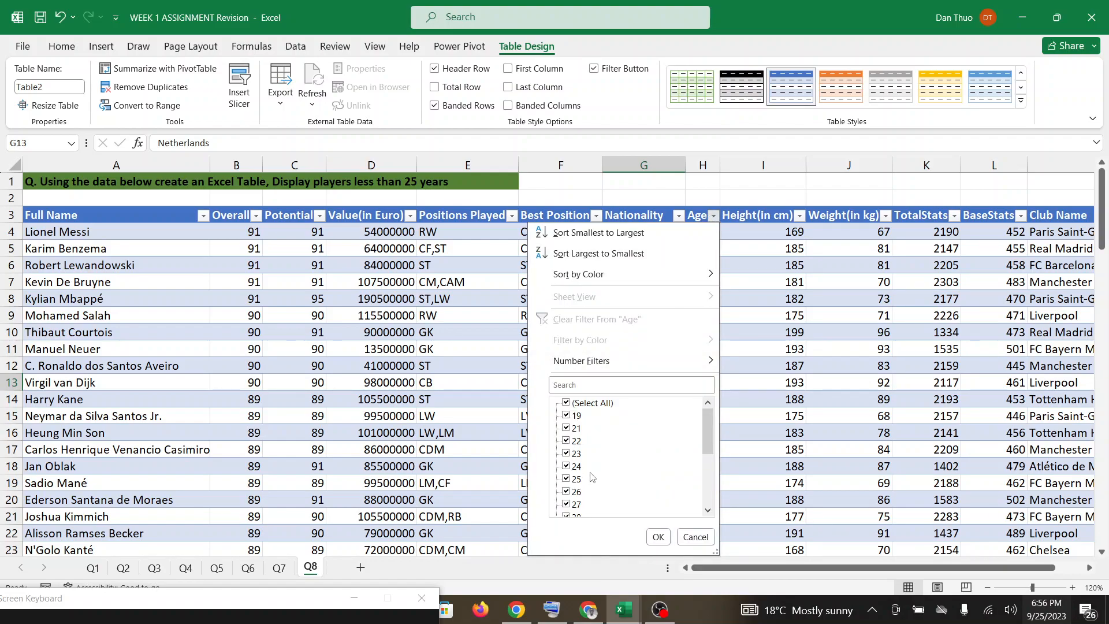
mouse_move(614, 364)
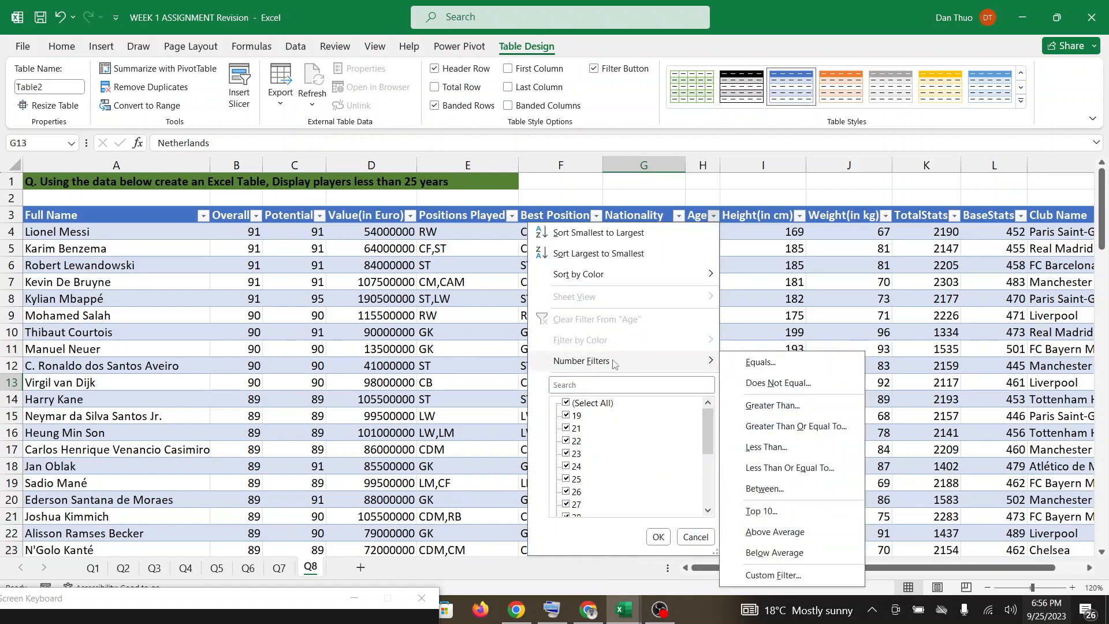
click(753, 450)
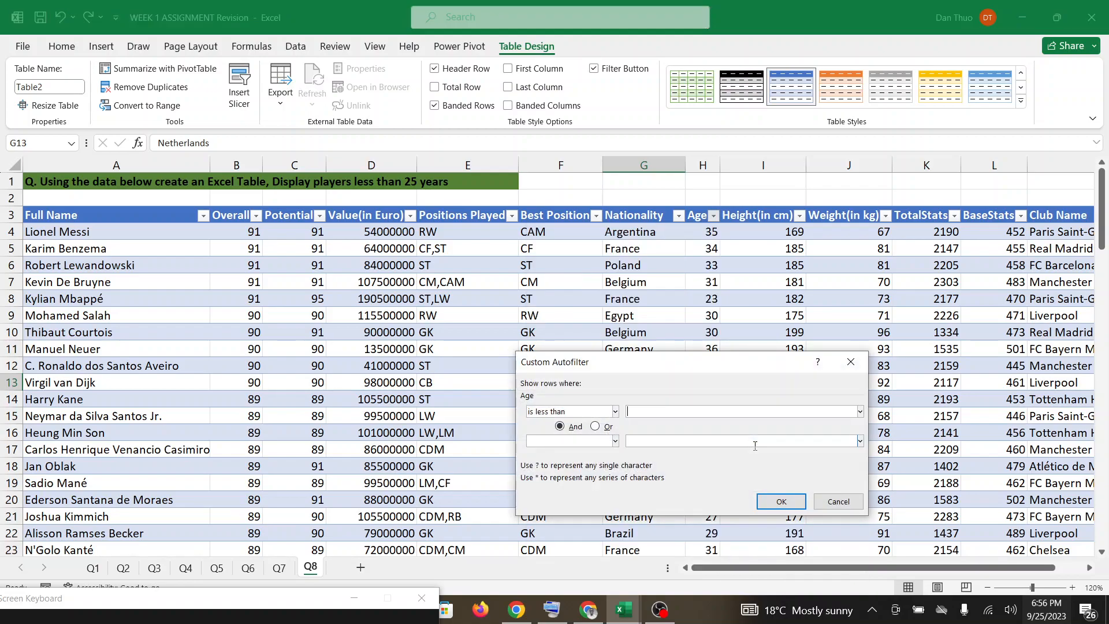
text(25)
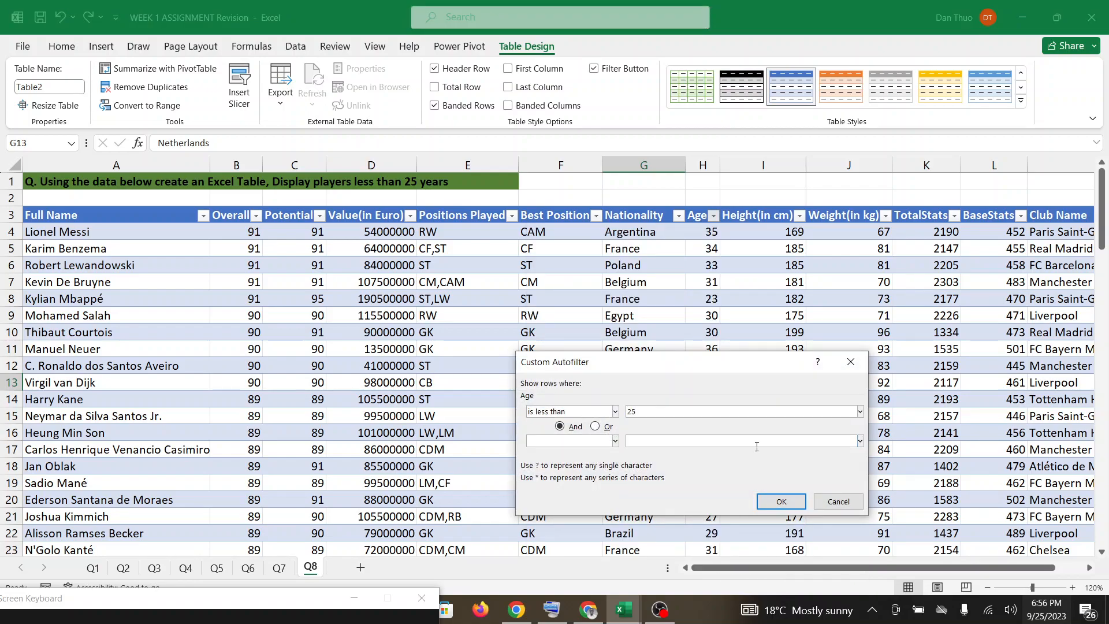
click(768, 497)
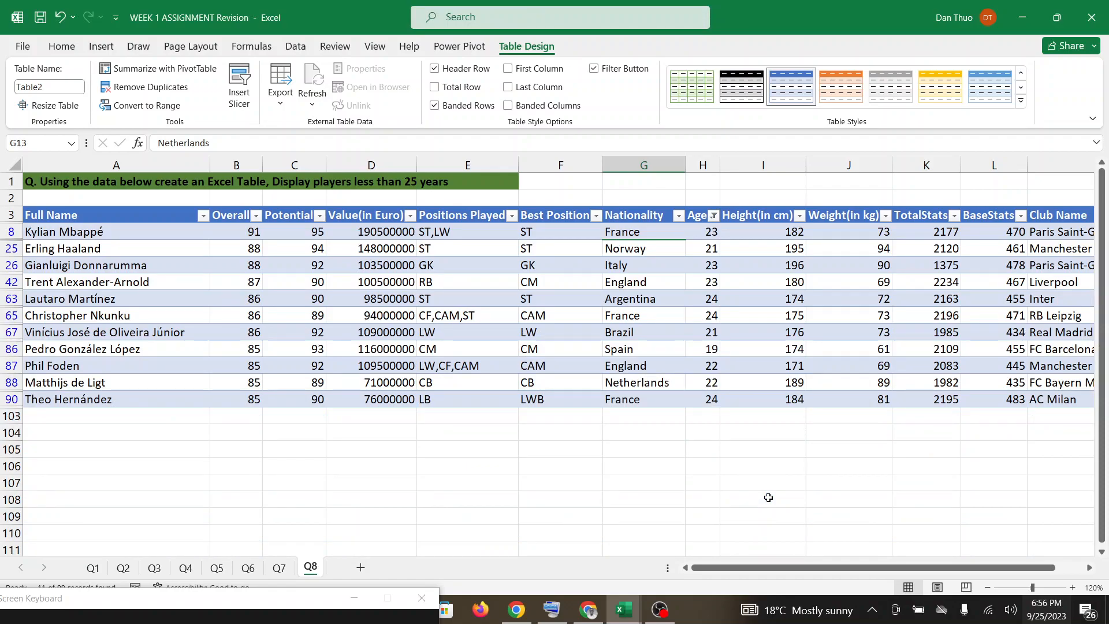
Check the Google Meet call for messages and return to the WEEK 1 ASSIGNMENT Revision workbook in Excel.
click(584, 613)
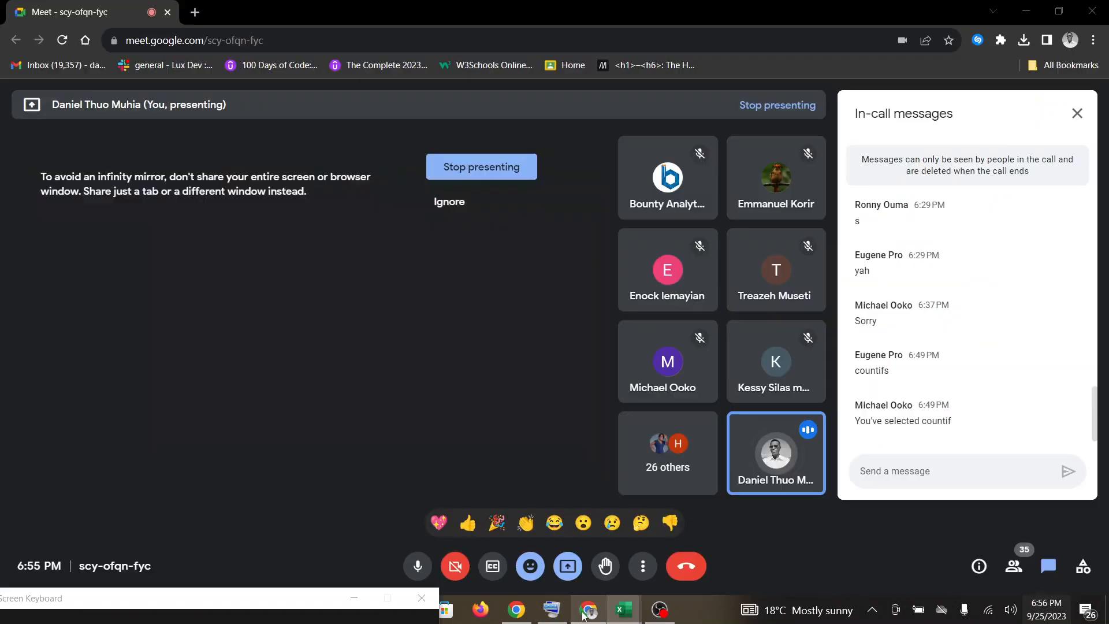
mouse_move(622, 610)
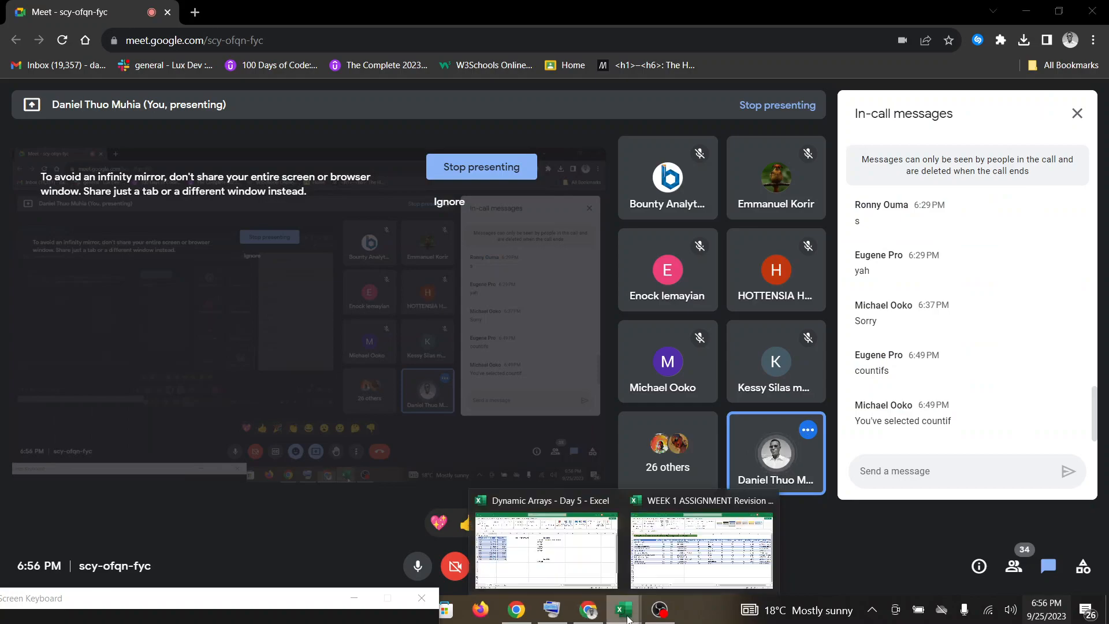
click(671, 572)
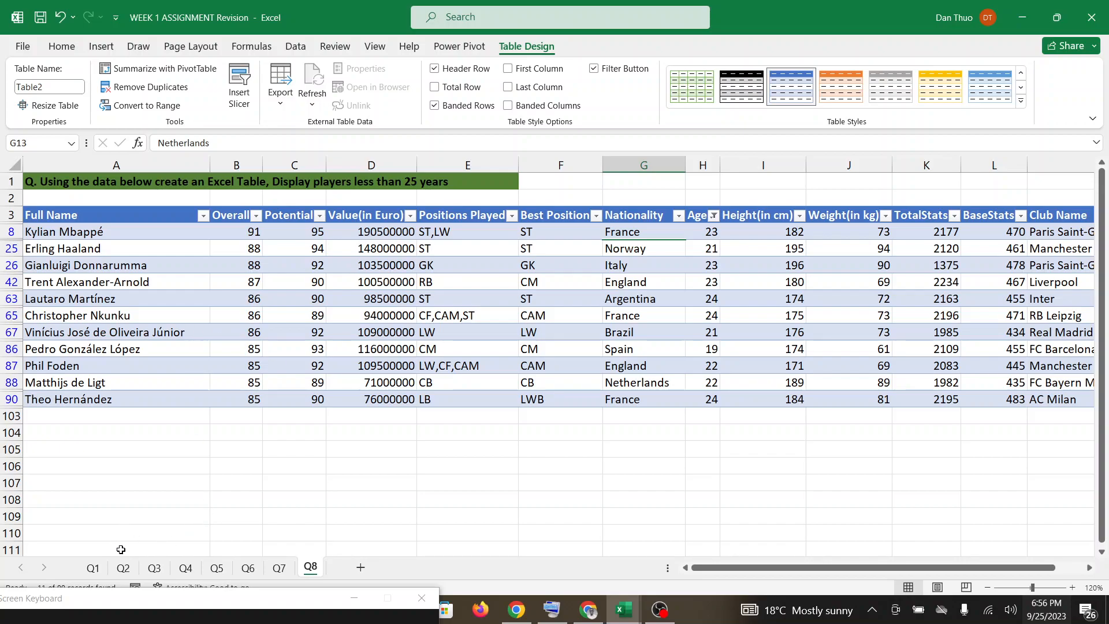
Move the on-screen keyboard down so the Excel status bar is uncovered.
scroll(126, 568, left, 1)
click(149, 602)
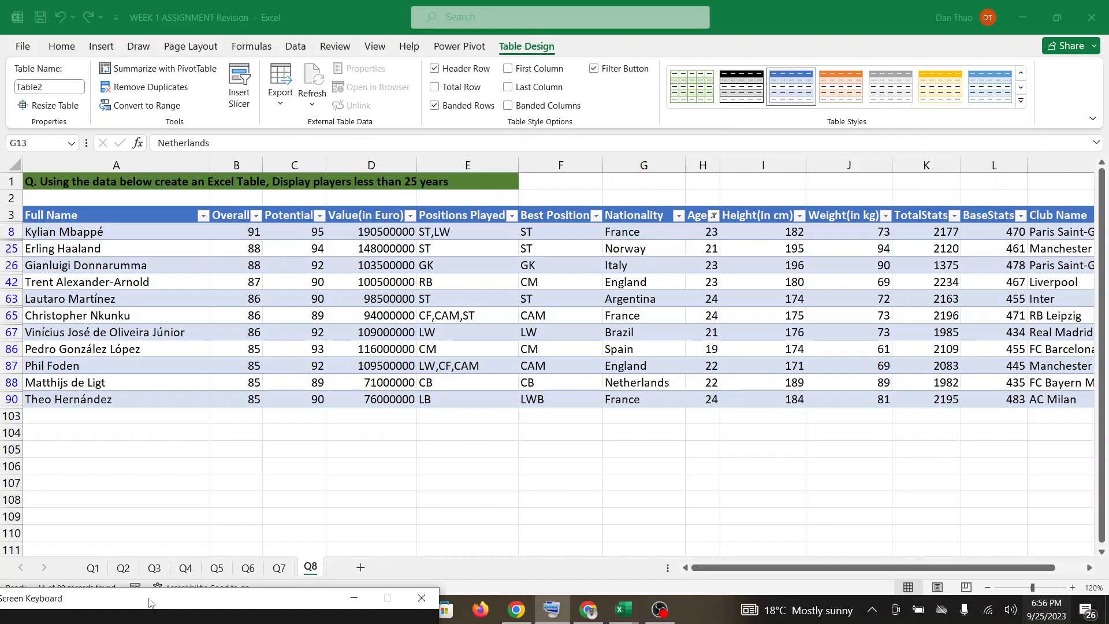
drag(150, 602, 173, 623)
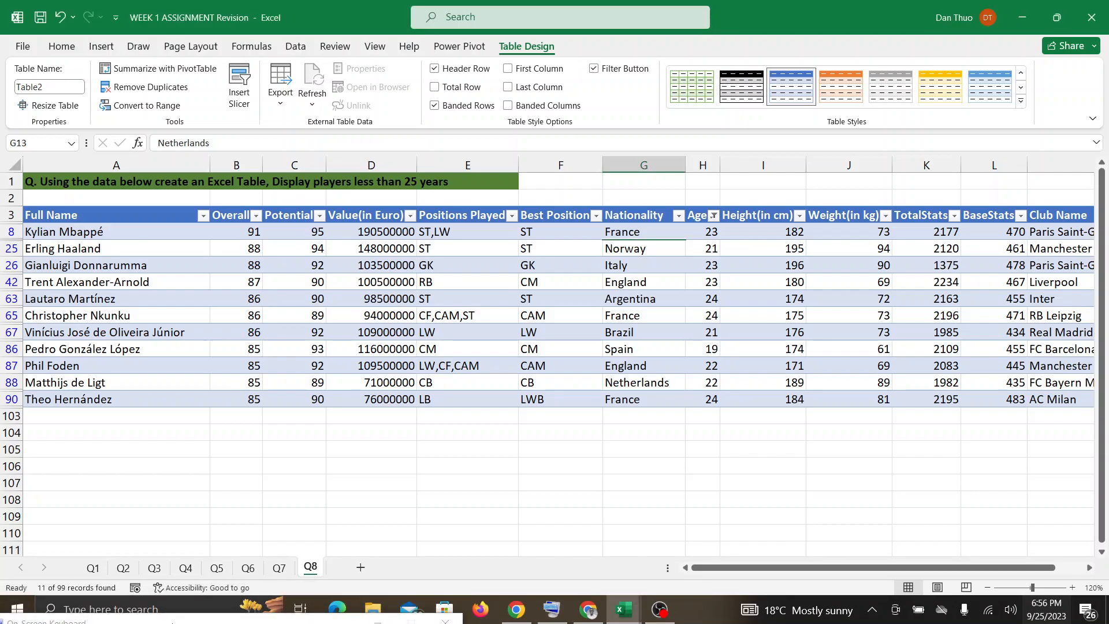
Look at the Google Meet chat again for replies, and go back to the Q8 sheet in Excel.
click(588, 613)
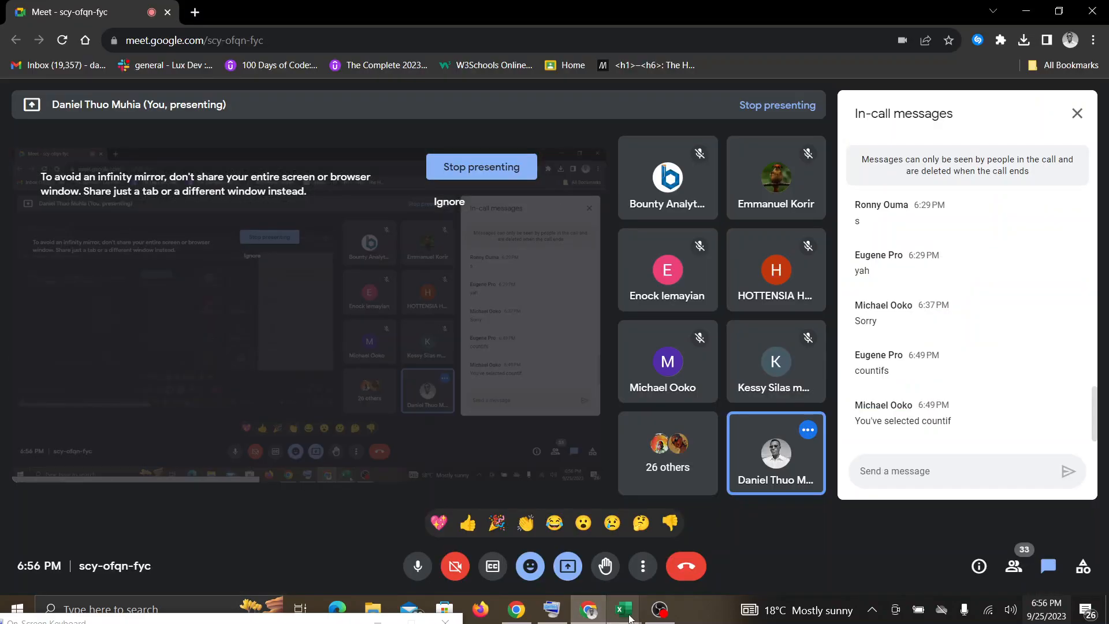
mouse_move(624, 609)
click(680, 565)
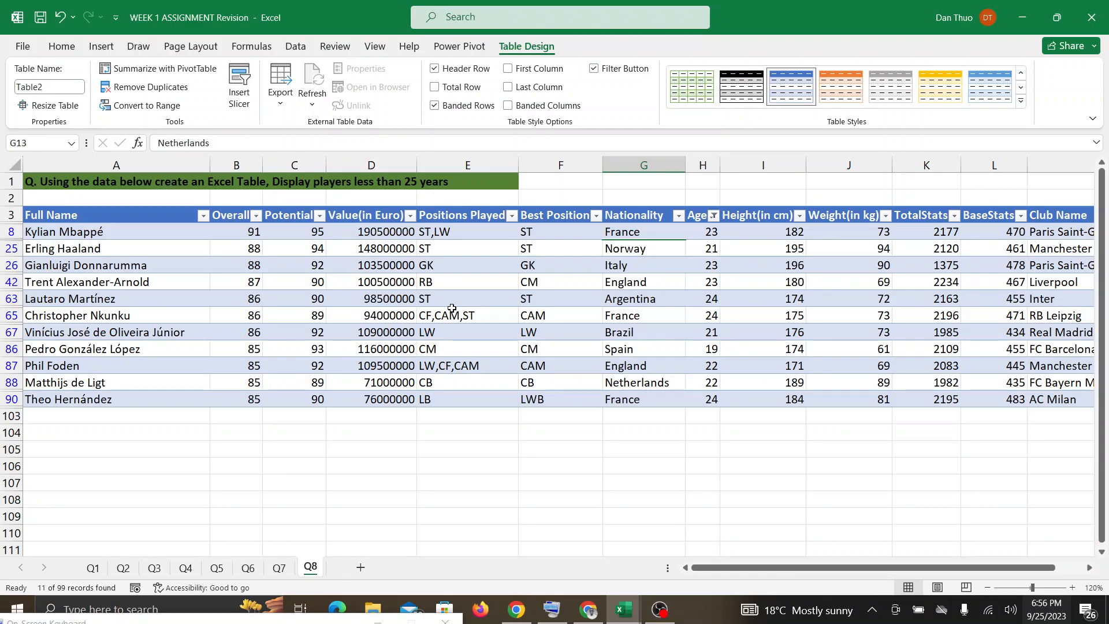
Read the newest messages in Google Meet and bring up the Dynamic Arrays - Day 5 workbook in Excel.
click(585, 611)
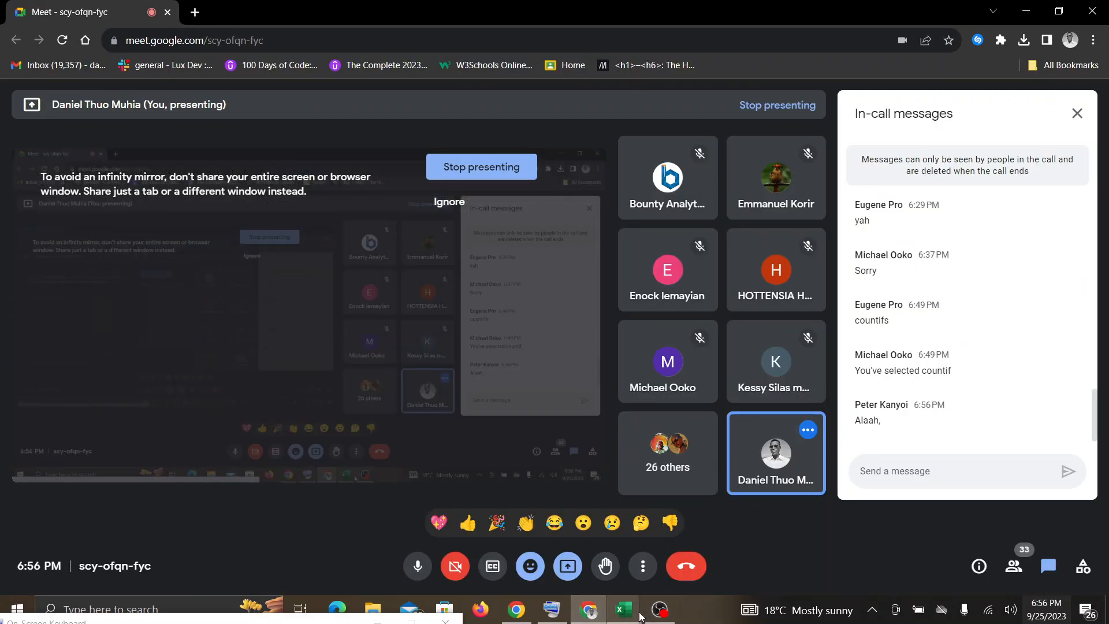
mouse_move(636, 615)
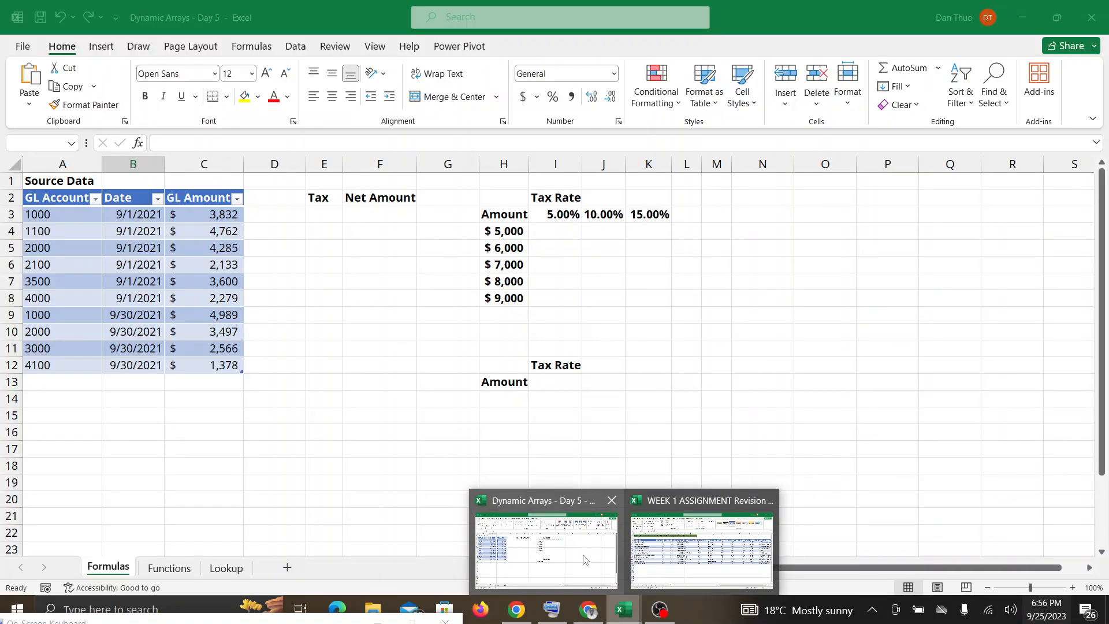
click(586, 560)
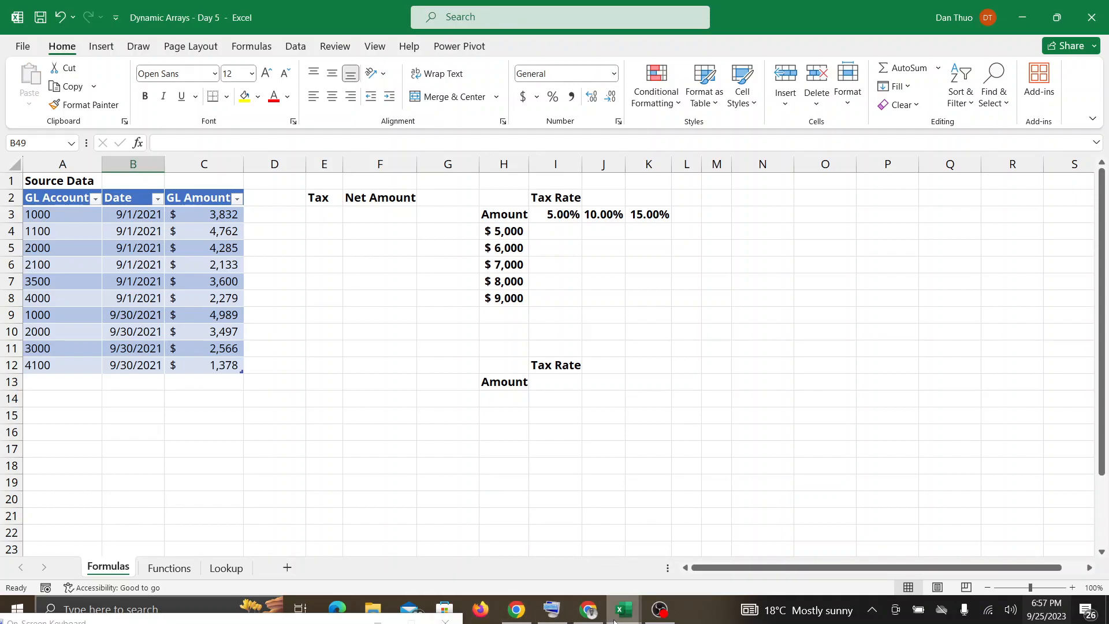
Review the Google Meet messages once more and switch to the WEEK 1 ASSIGNMENT Revision workbook in Excel.
mouse_move(618, 616)
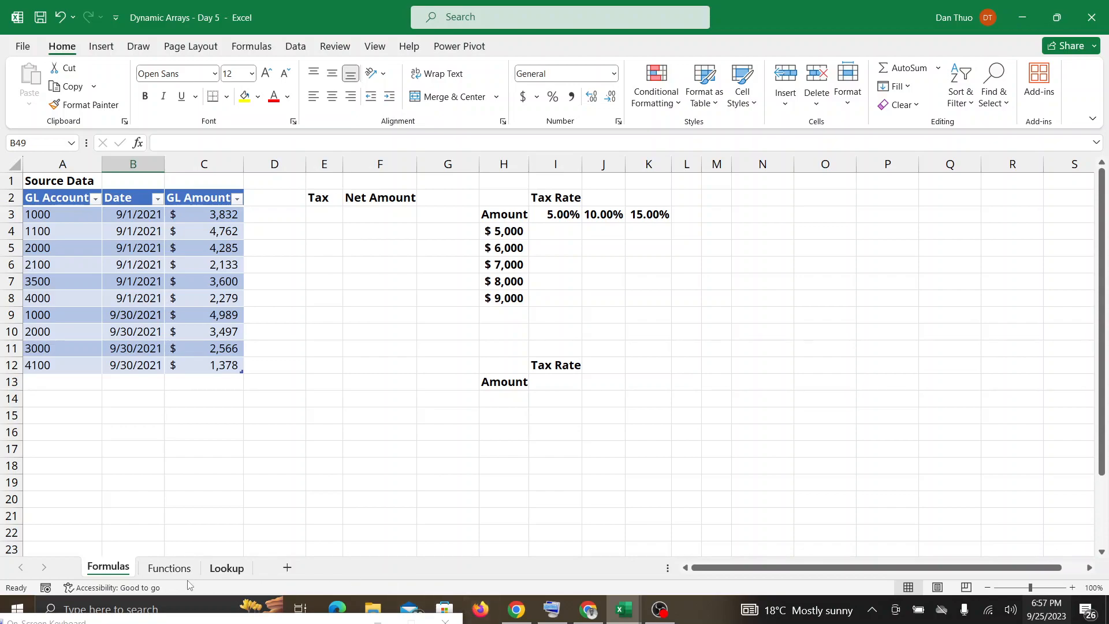
click(507, 615)
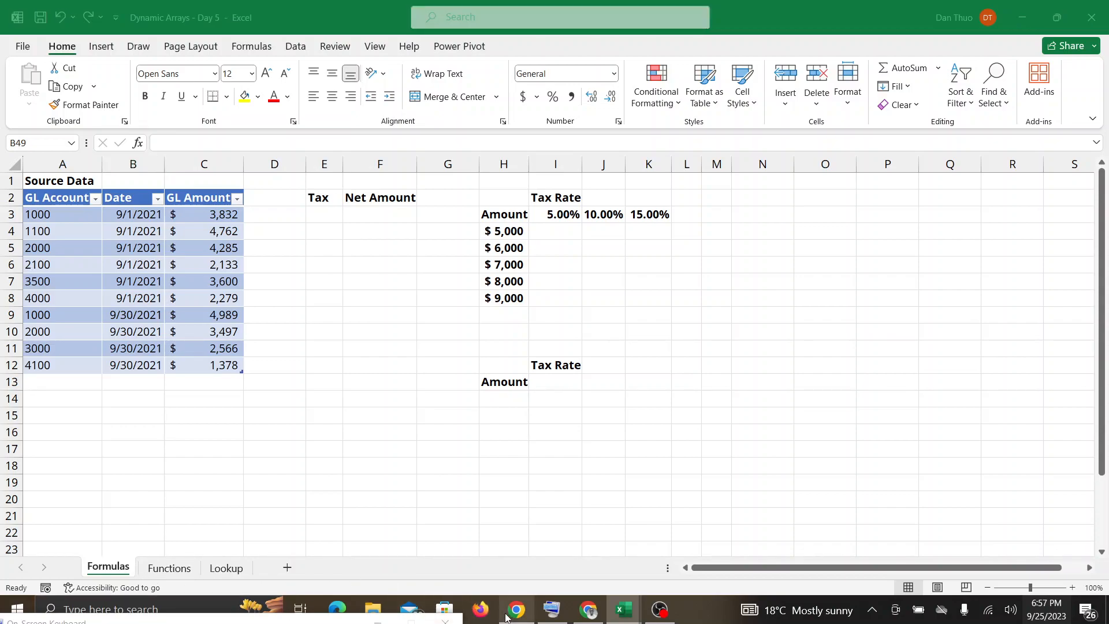
click(604, 611)
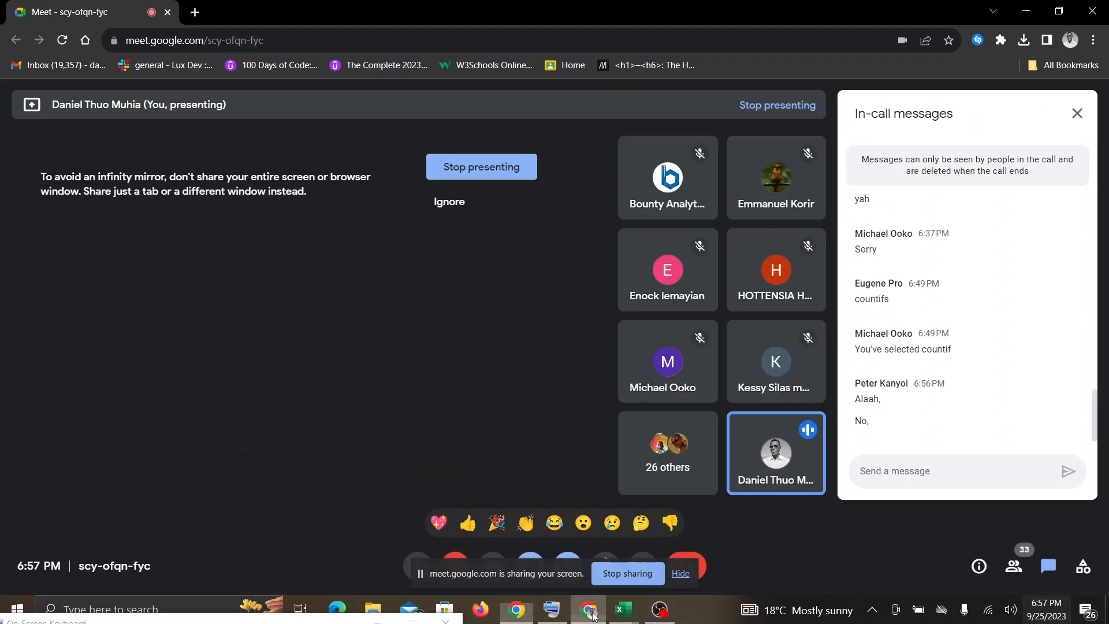
mouse_move(617, 610)
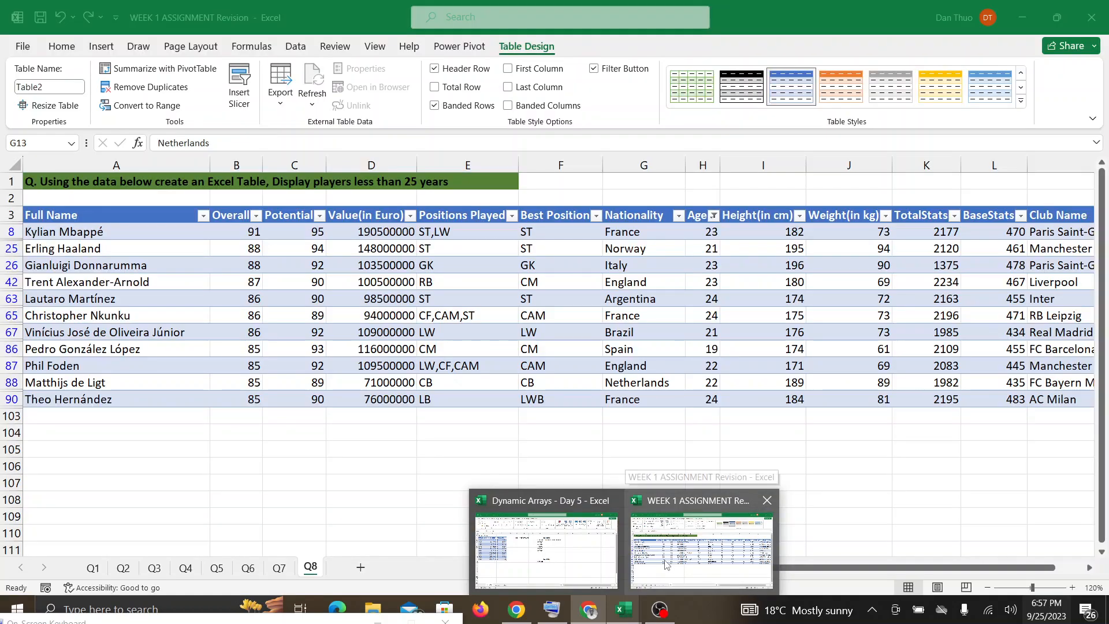
click(669, 564)
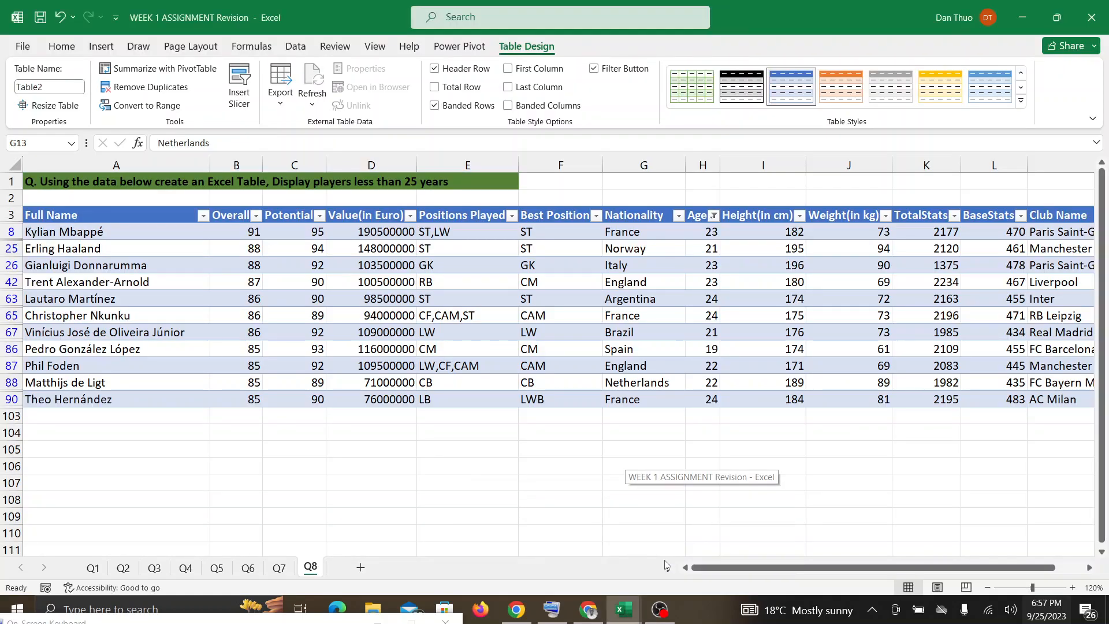
Switch to the Dynamic Arrays - Day 5 workbook and hide the Google Meet screen-sharing notice.
mouse_move(633, 614)
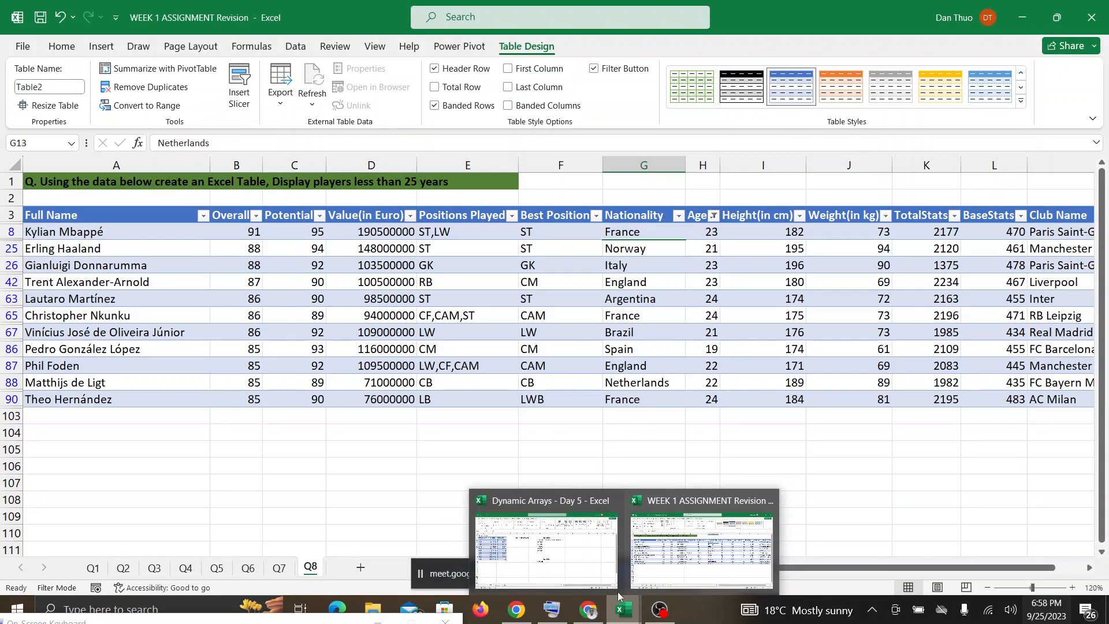
click(584, 552)
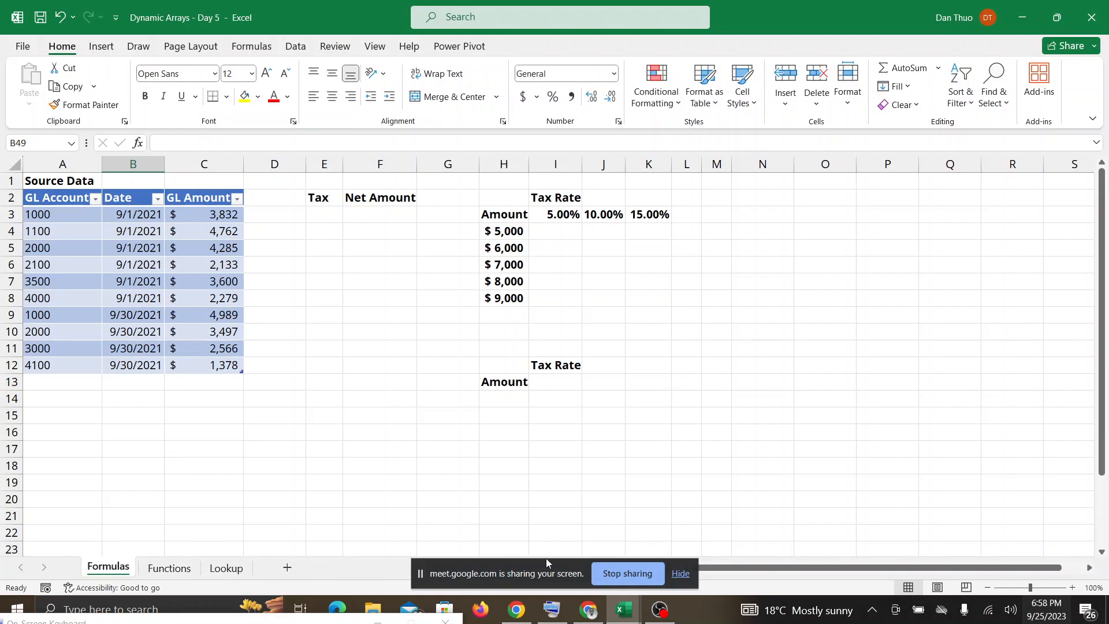
click(691, 570)
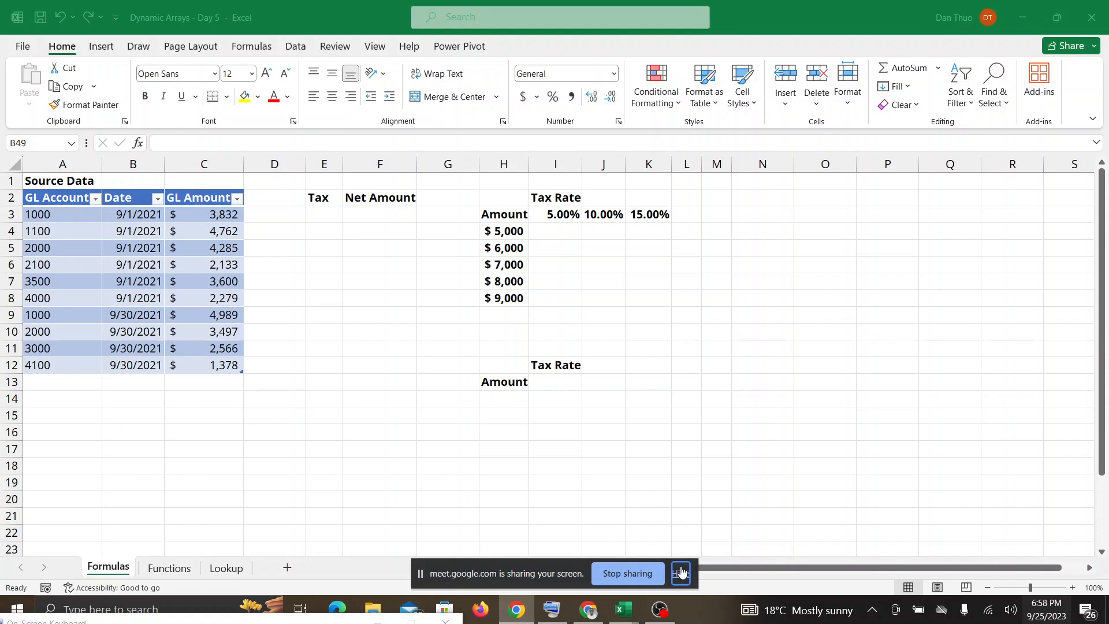
click(681, 573)
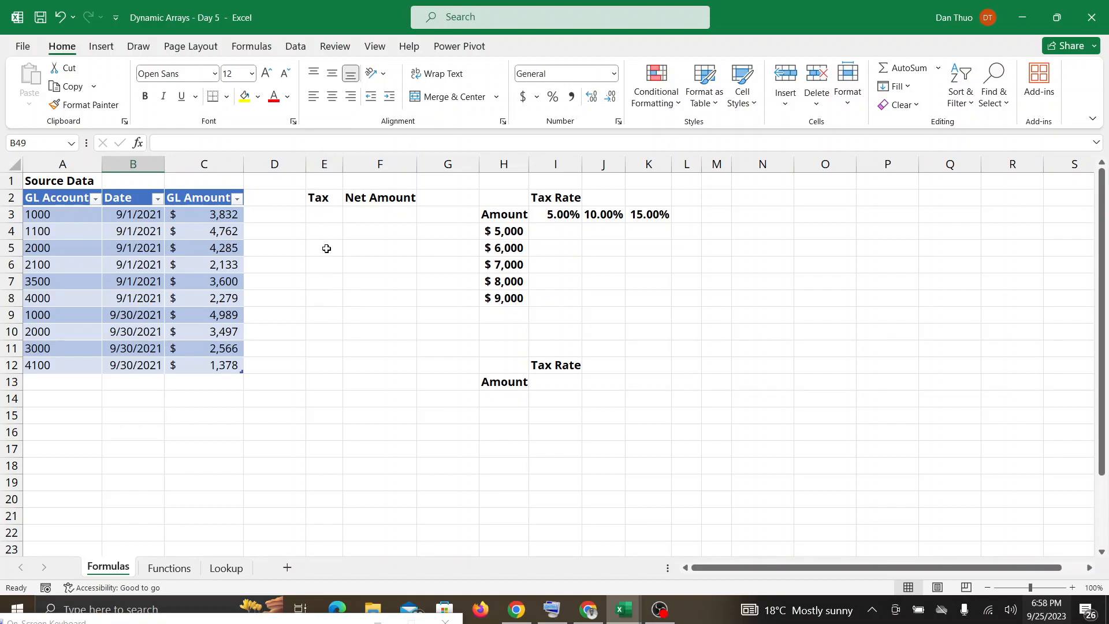
Bring the on-screen keyboard fully into view and open Tax cell E3 on the Formulas sheet for entry.
click(324, 217)
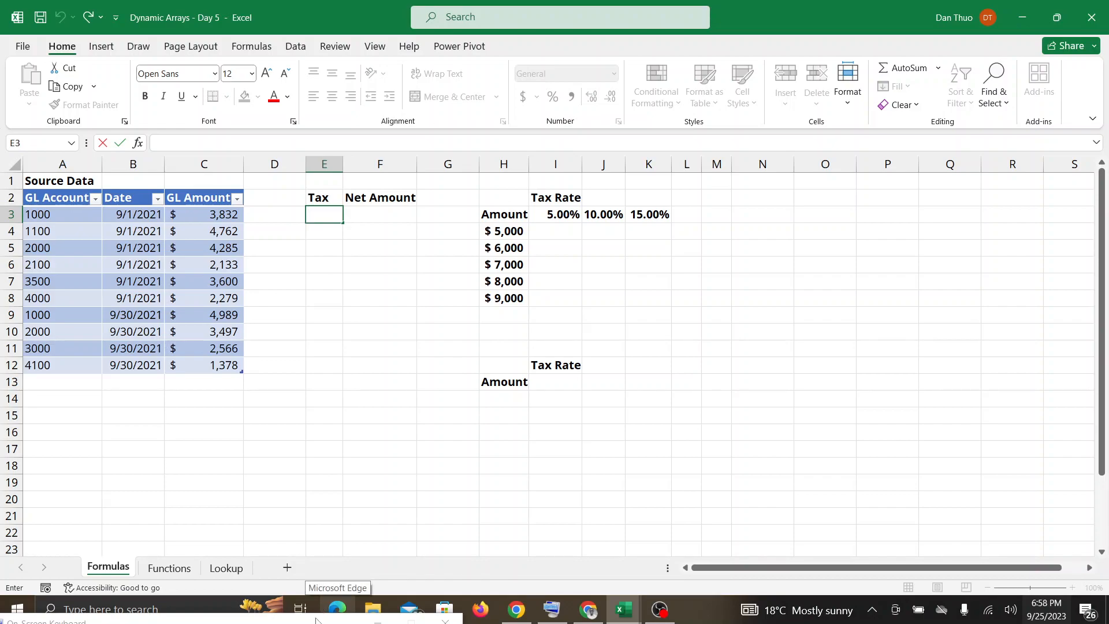
drag(305, 617, 358, 519)
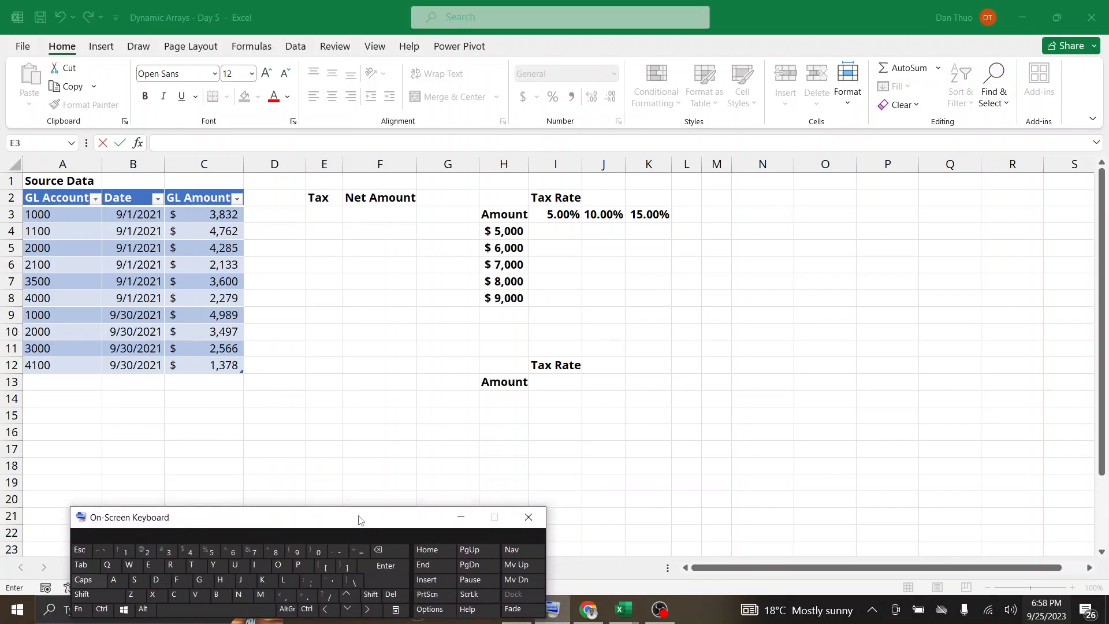
click(322, 213)
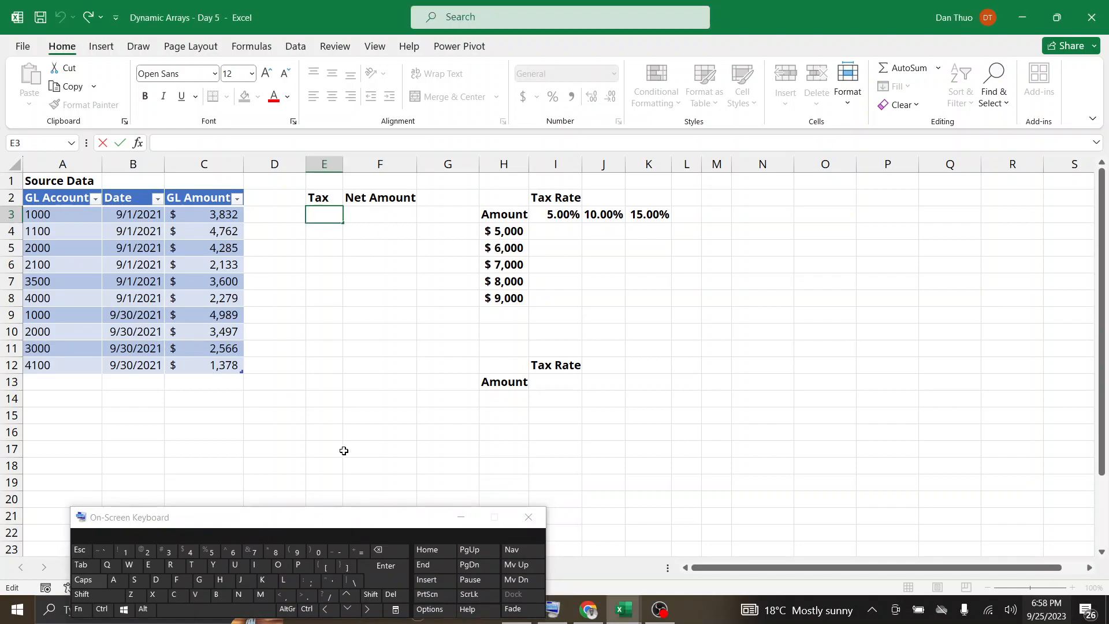
Enter the formula =C3*0.05 in Tax cell E3 and set the sheet zoom to 120%.
click(360, 554)
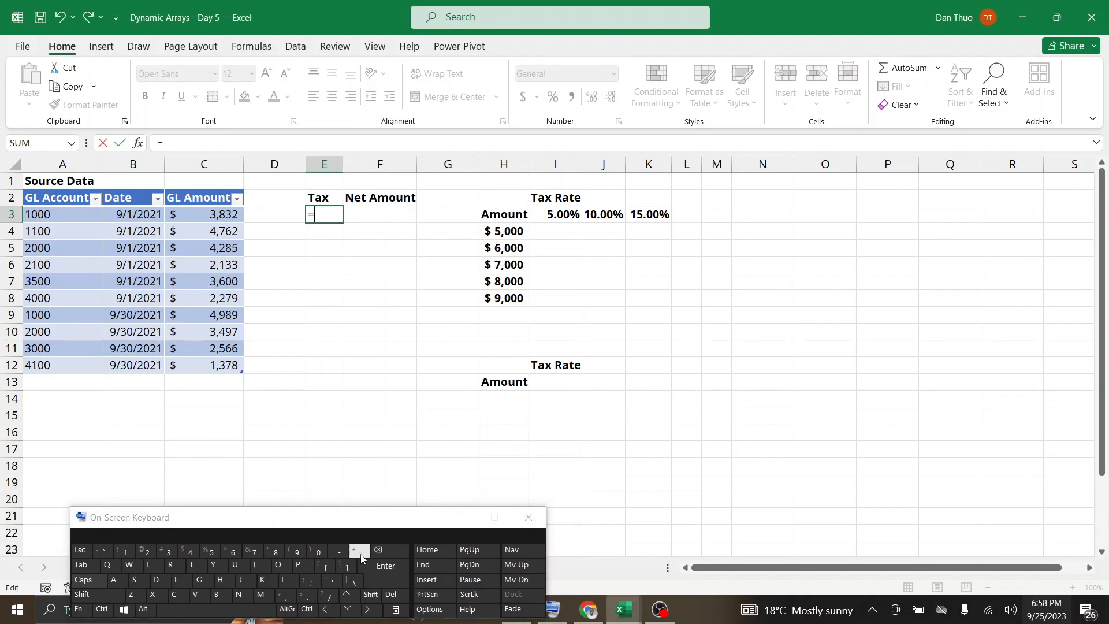
text(C)
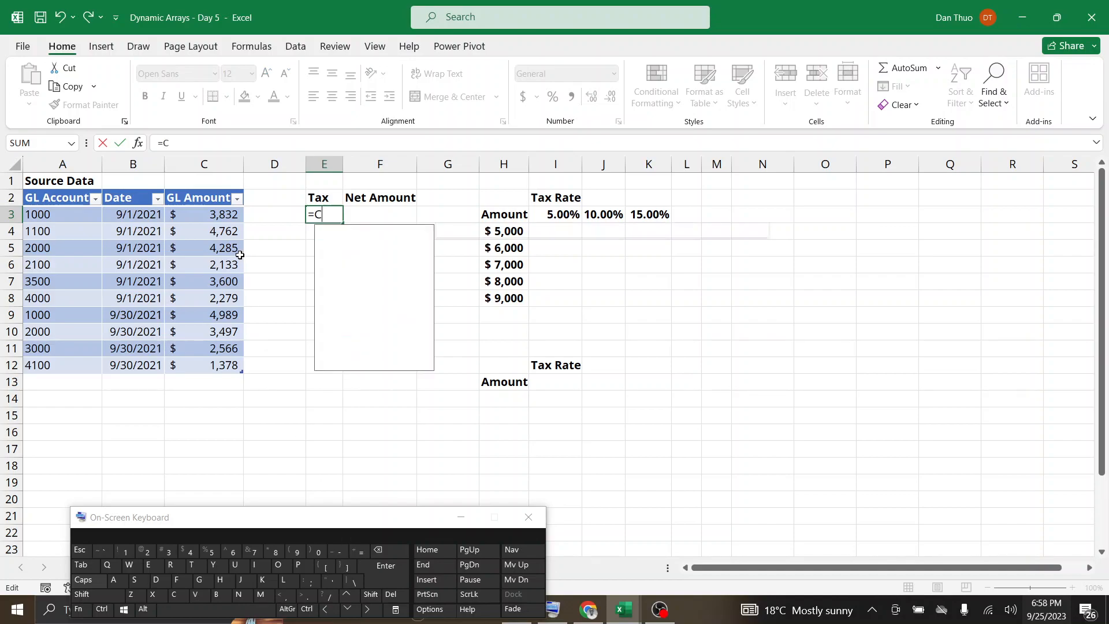
click(214, 216)
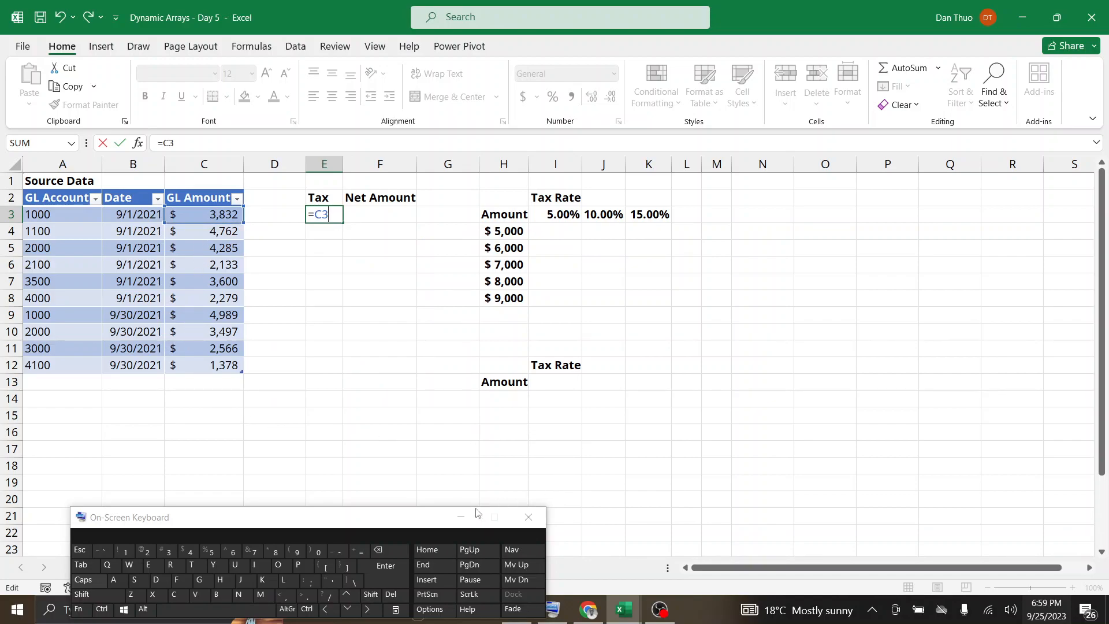
shift+click(272, 552)
text(0.05)
key(Return)
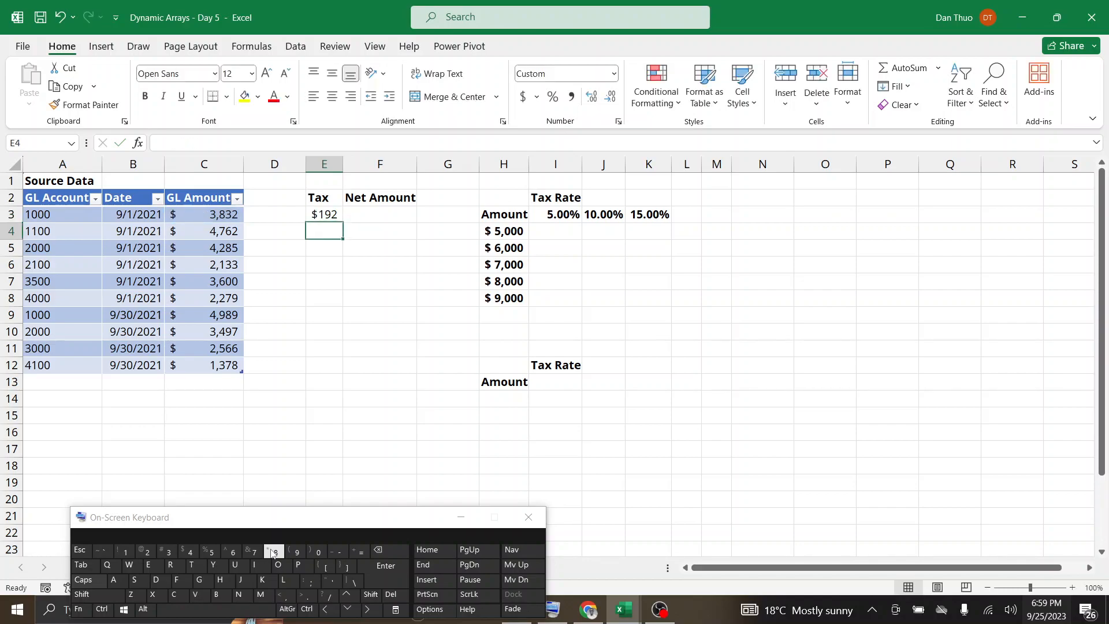
click(1072, 587)
click(1072, 588)
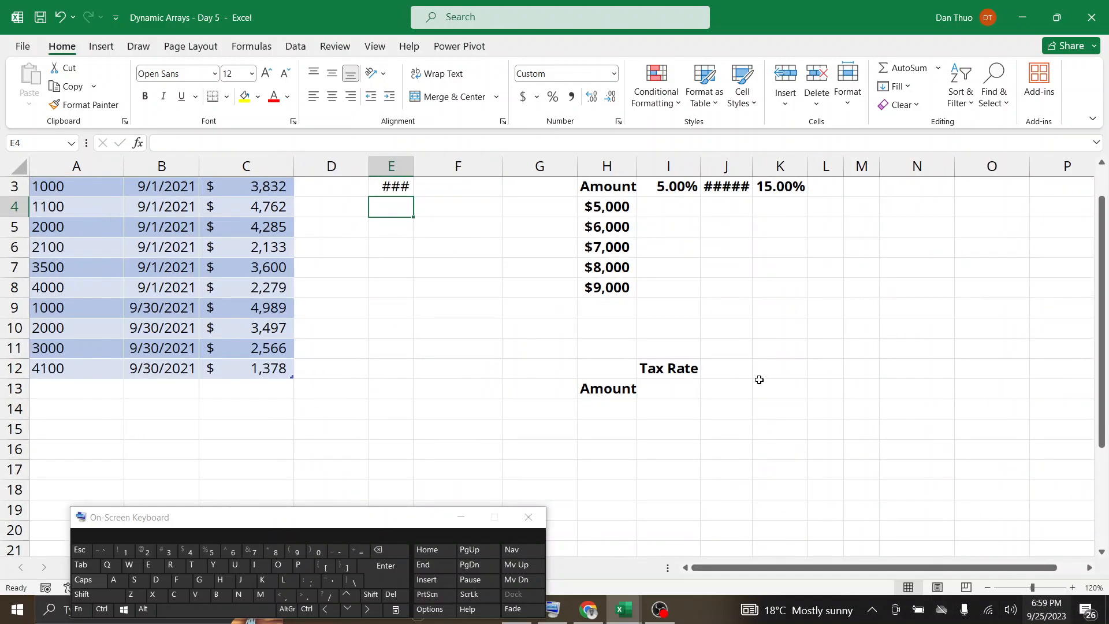
scroll(760, 380, up, 1)
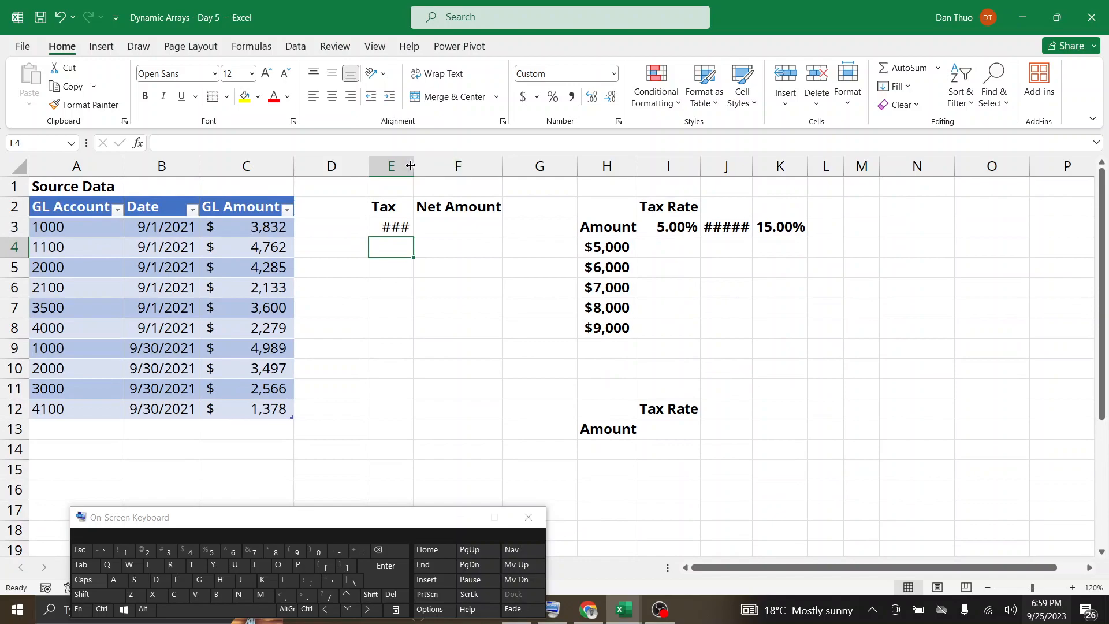
Widen column E so its tax amount fits, and move the on-screen keyboard mostly out of view.
drag(413, 165, 429, 165)
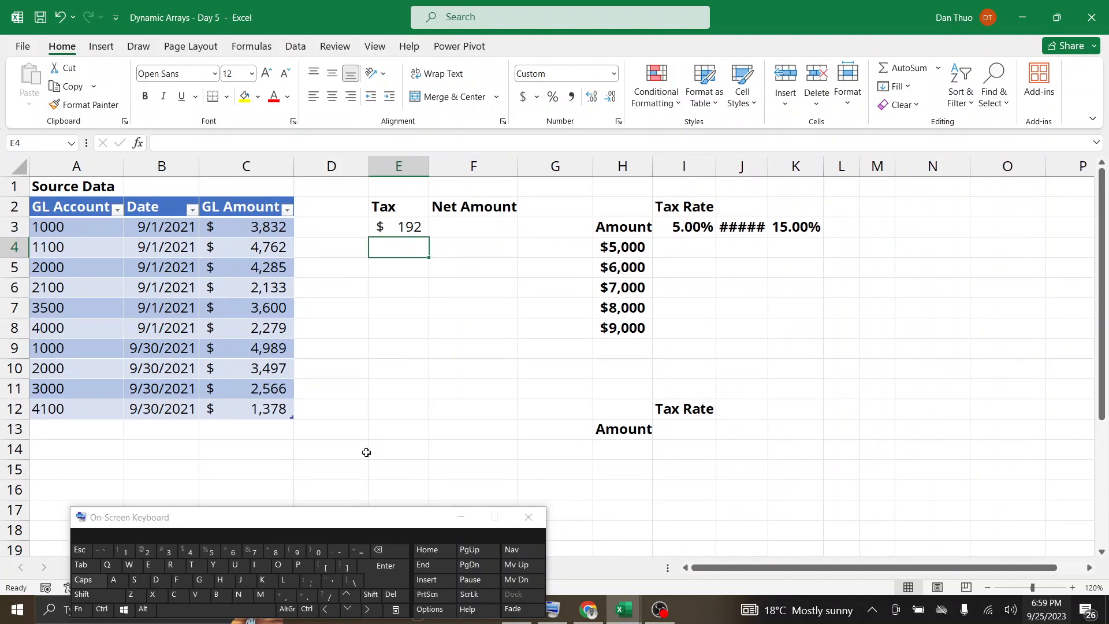
drag(303, 523, 134, 584)
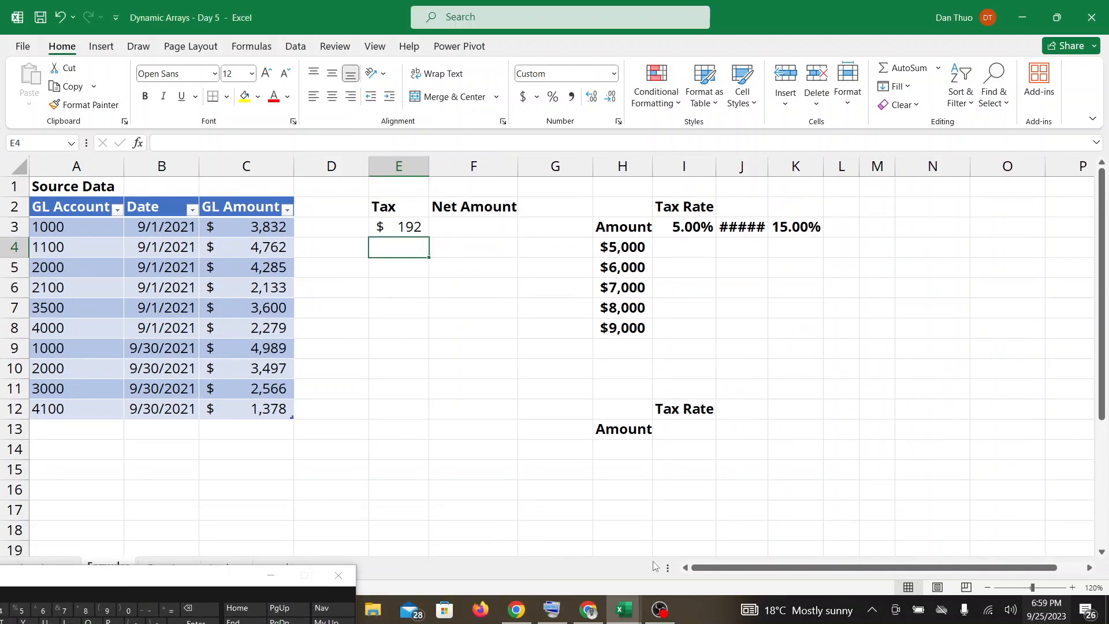
Check the Google Meet call, switch back to the Dynamic Arrays - Day 5 workbook and inspect the formula in Tax cell E3.
click(578, 618)
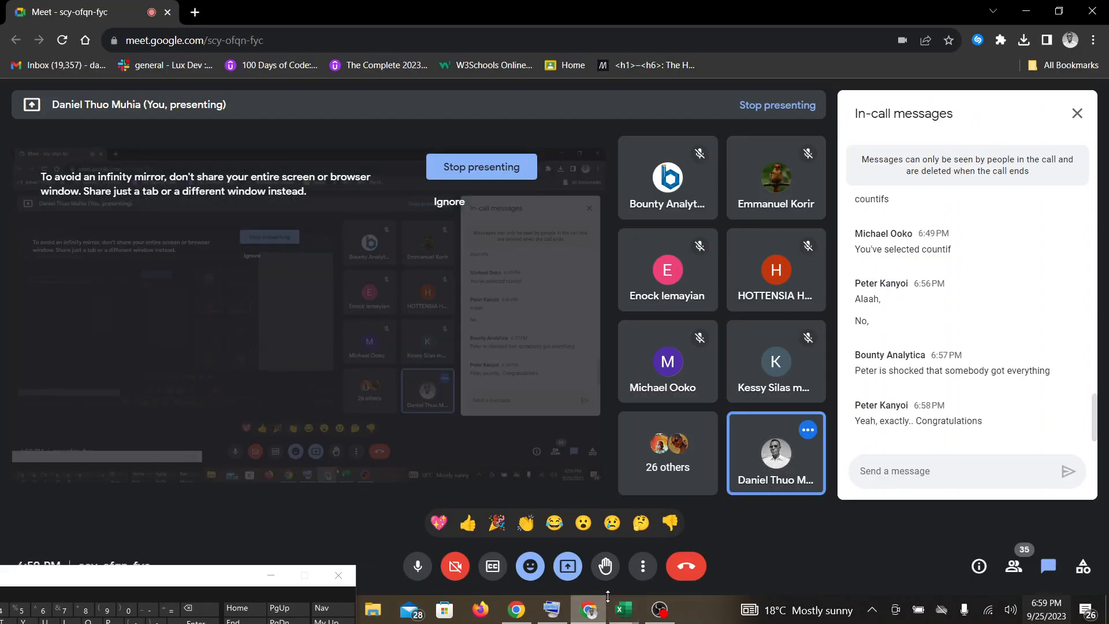
mouse_move(623, 611)
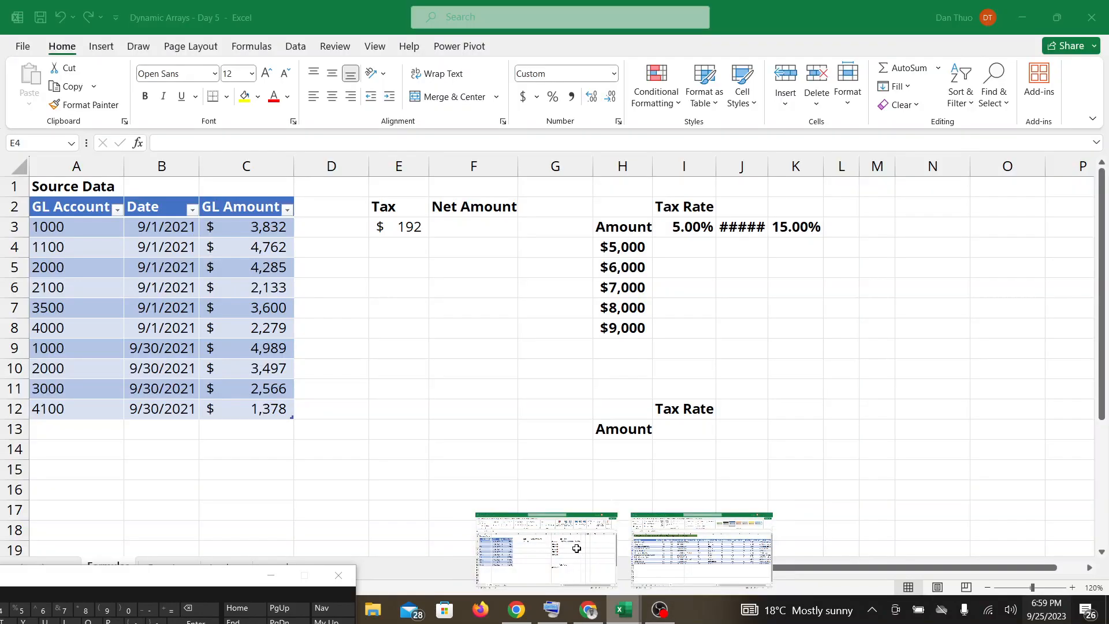
click(576, 548)
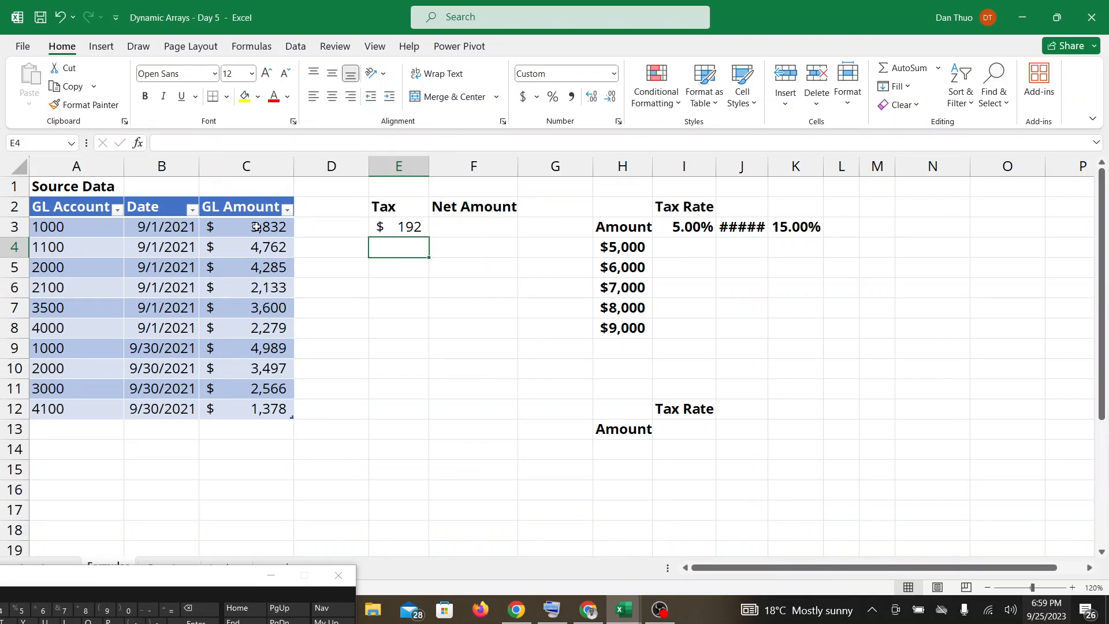
click(395, 230)
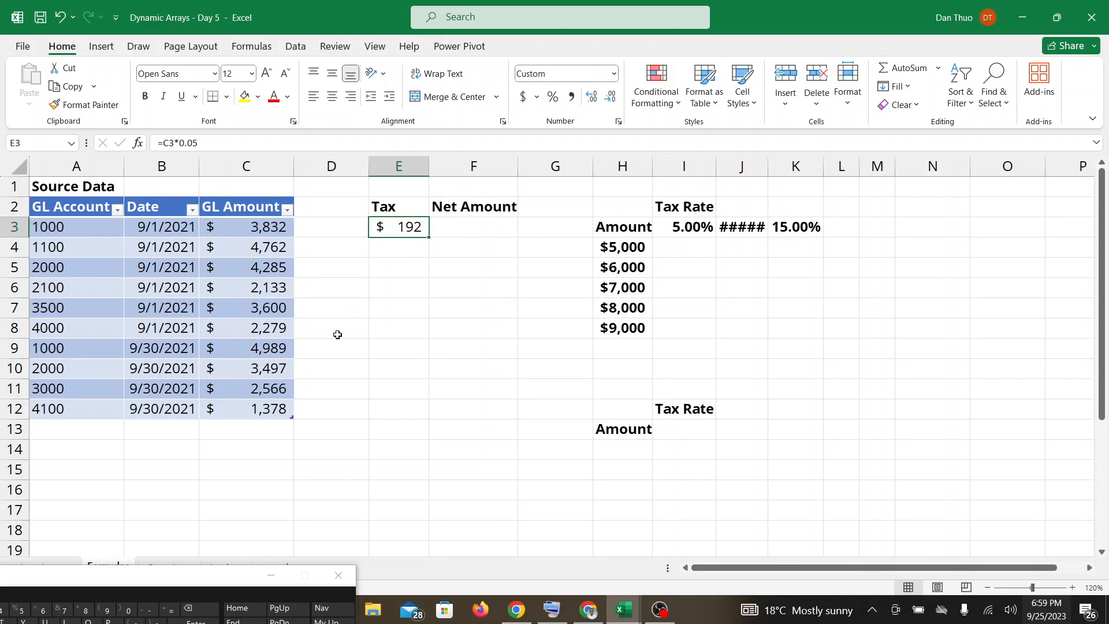
Undo the last width change to column E and clear the formula from Tax cell E3.
key(ctrl+z)
key(Return)
scroll(346, 333, down, 1)
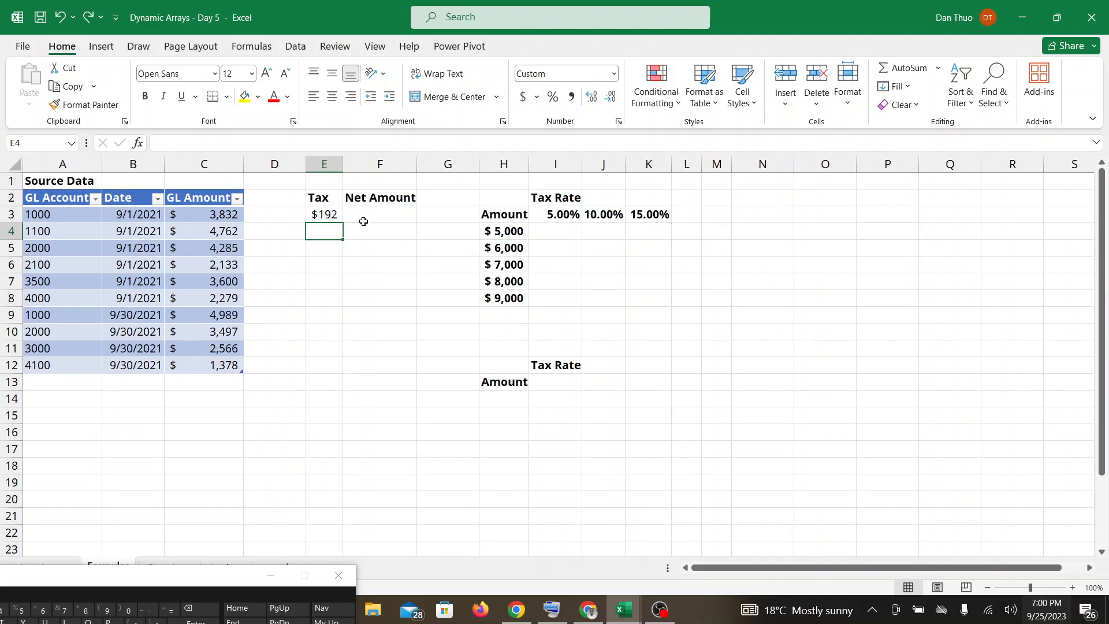
click(339, 215)
key(Delete)
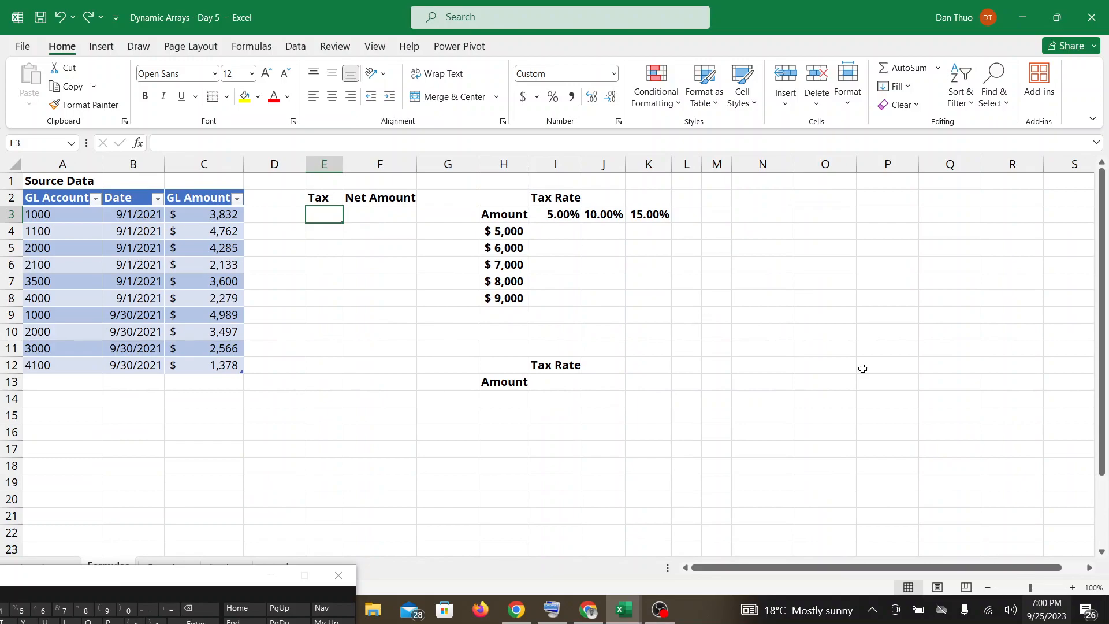
Set the sheet zoom to 120% and bring the on-screen keyboard back into view.
click(1073, 587)
click(1073, 587)
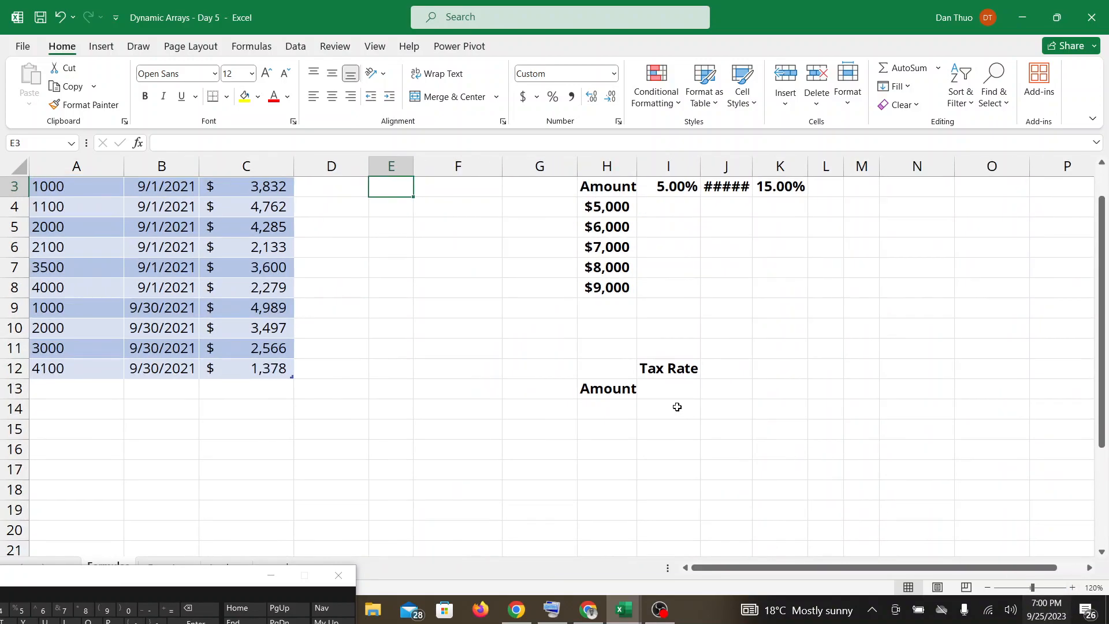
scroll(676, 406, up, 1)
drag(146, 576, 198, 524)
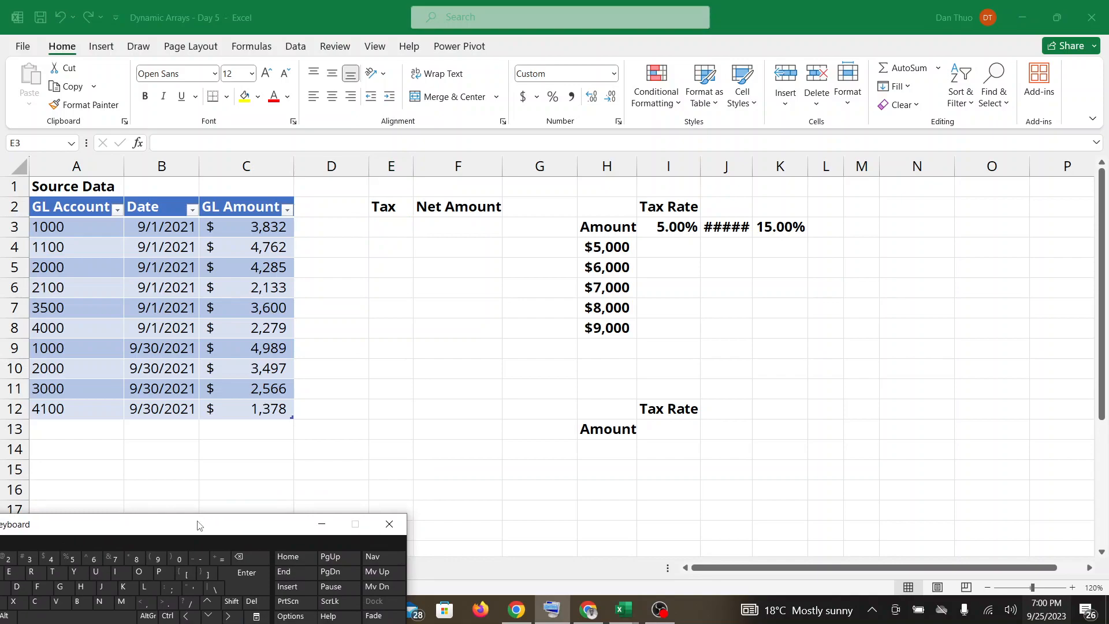
Enter the dynamic array formula =C3:C12*0.05 in Tax cell E3 and widen column E to fit the amounts.
click(222, 559)
double_click(375, 233)
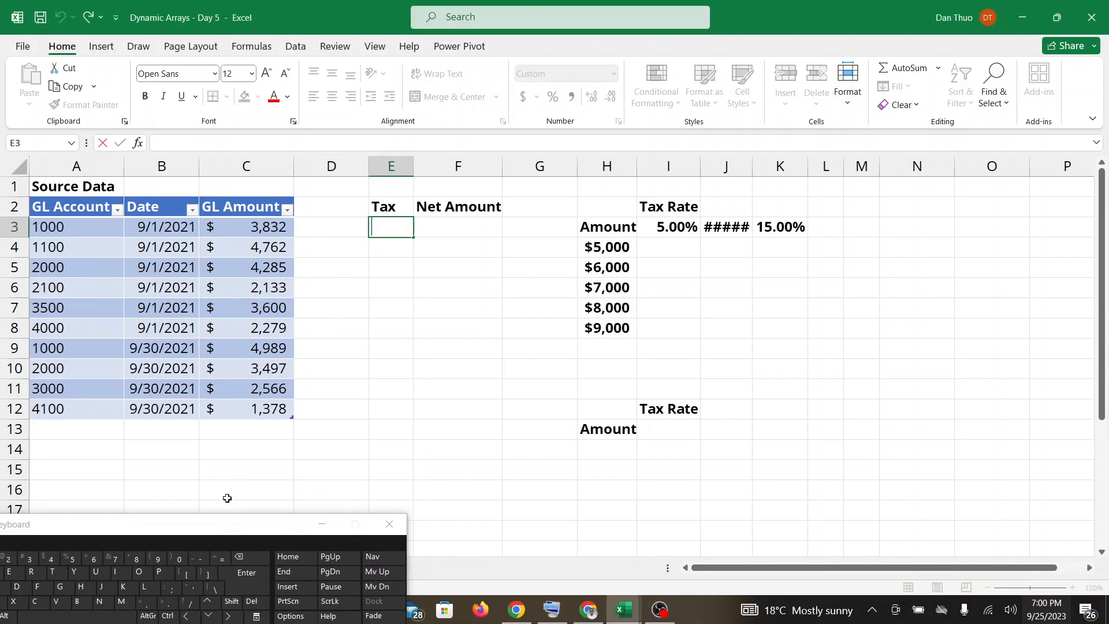
click(220, 558)
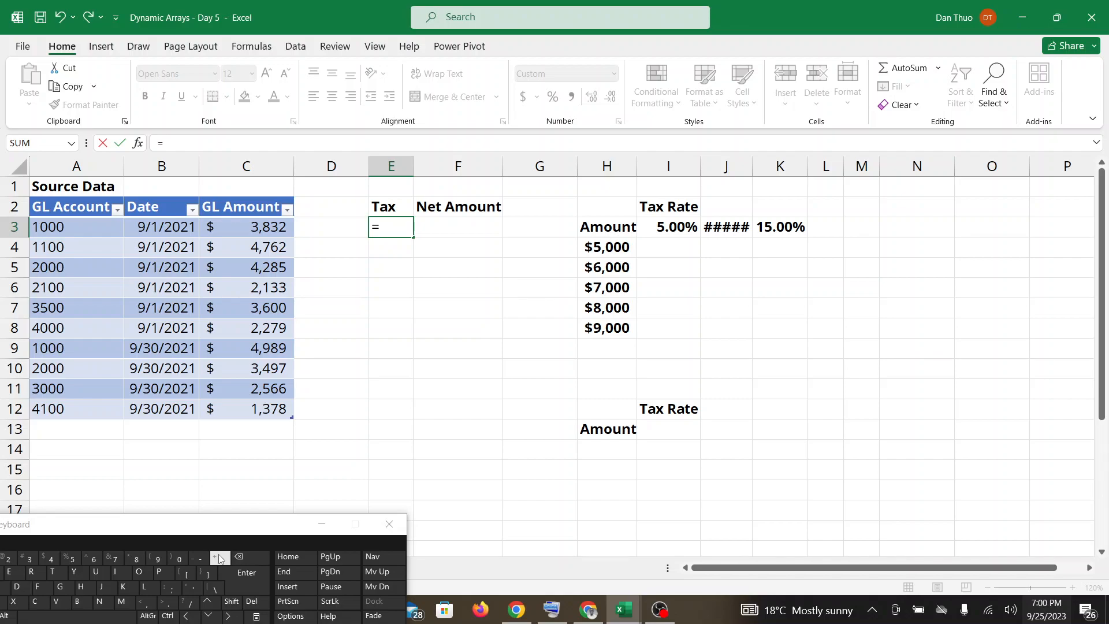
text(C3)
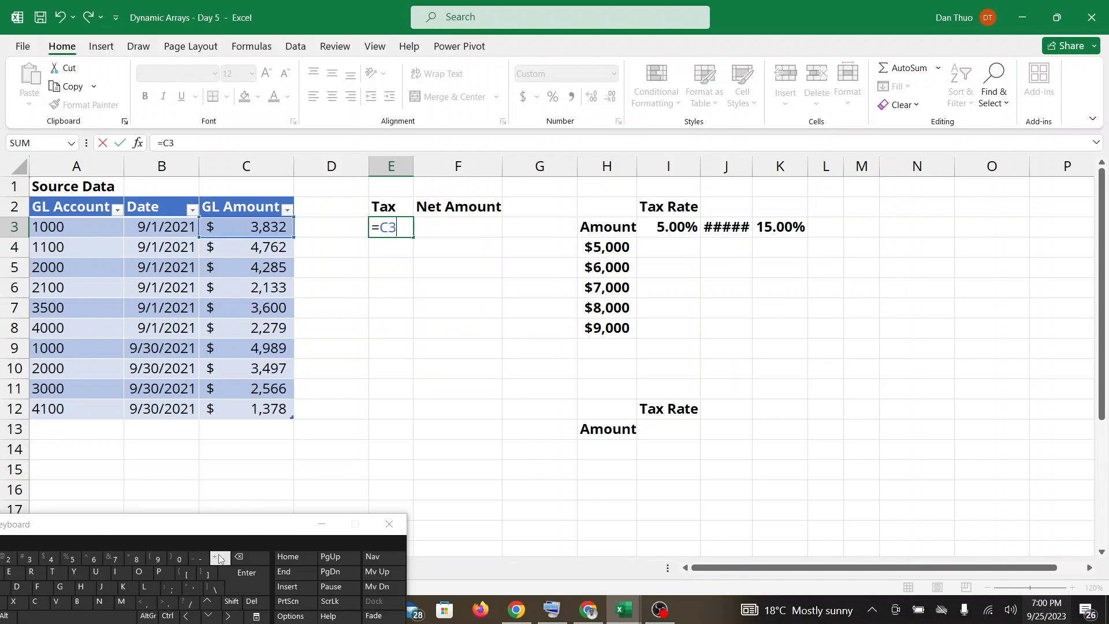
click(168, 588)
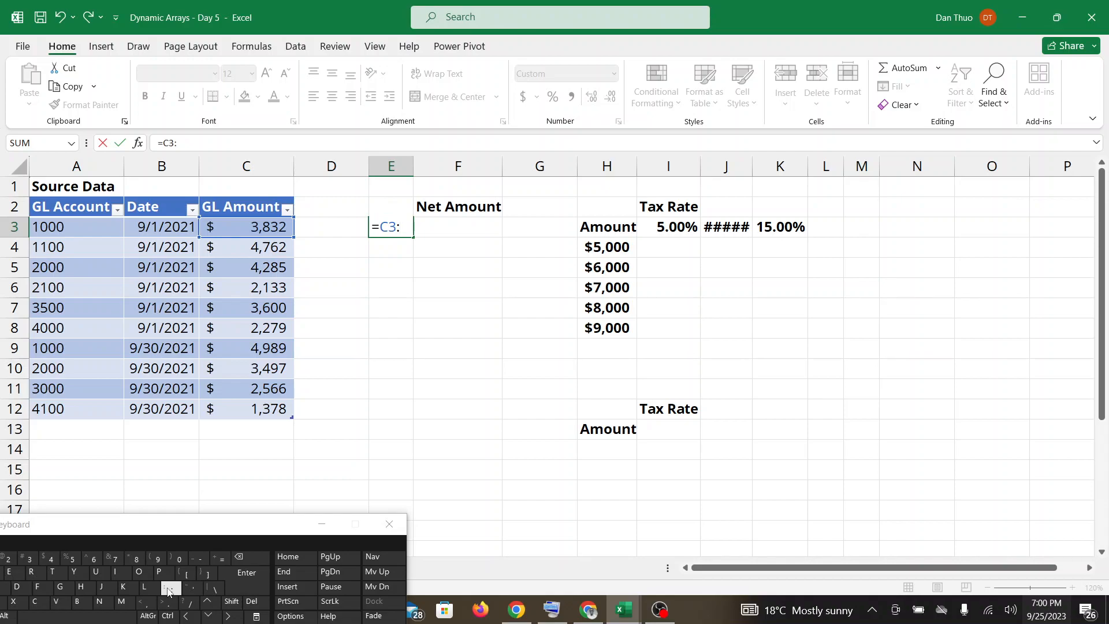
text(C12)
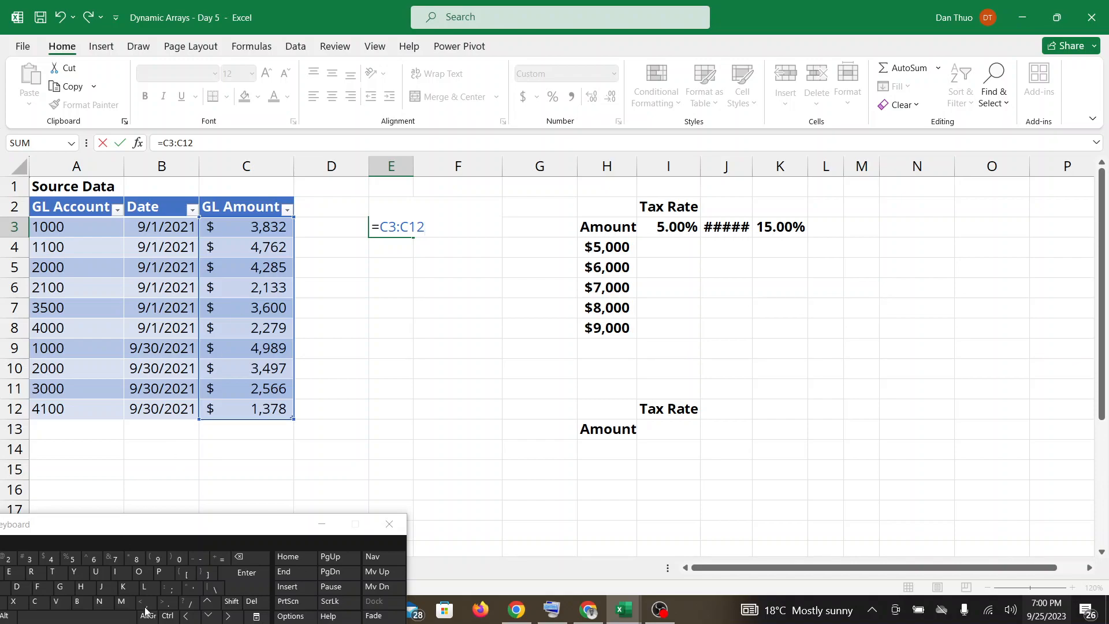
click(133, 563)
text(0.05)
key(Return)
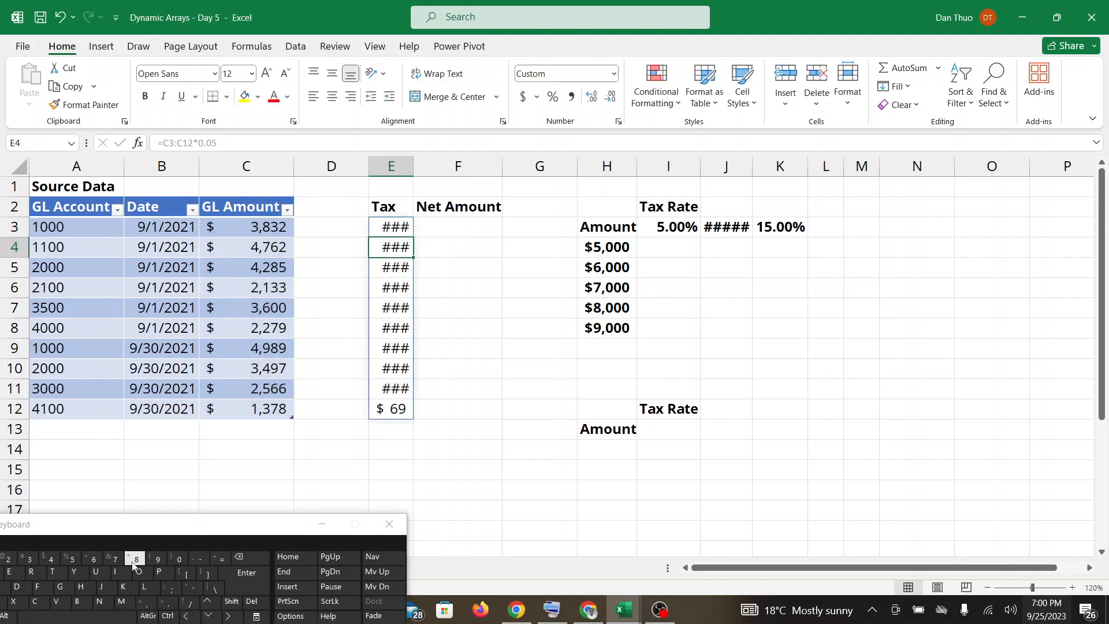
drag(413, 169, 434, 169)
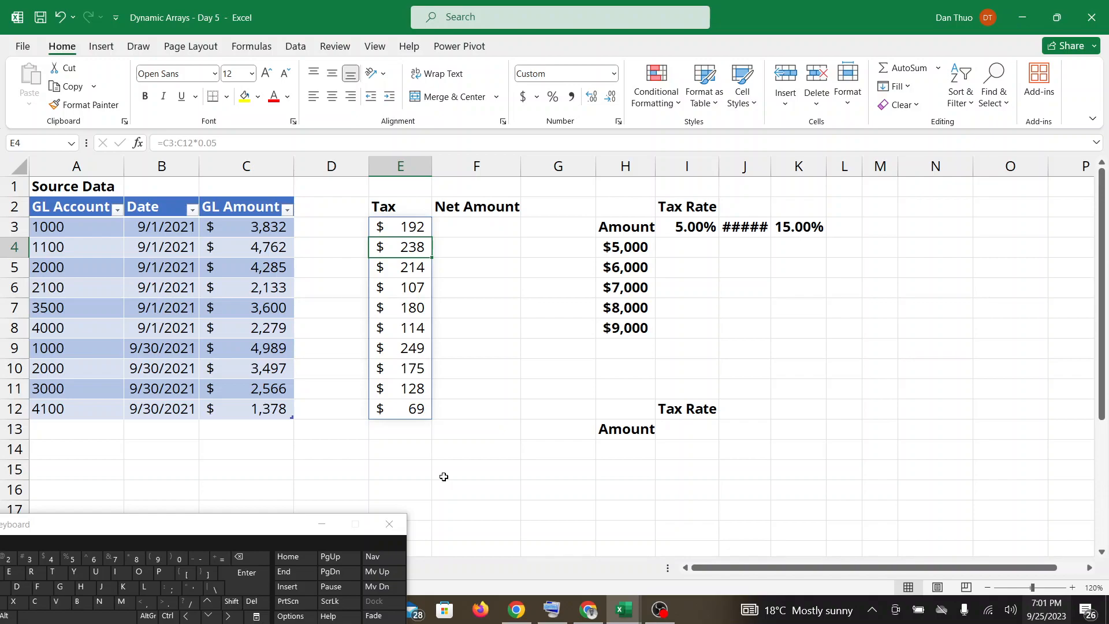
Check the Google Meet call, return to the Dynamic Arrays - Day 5 workbook and inspect the array formula in E3.
click(580, 618)
mouse_move(623, 614)
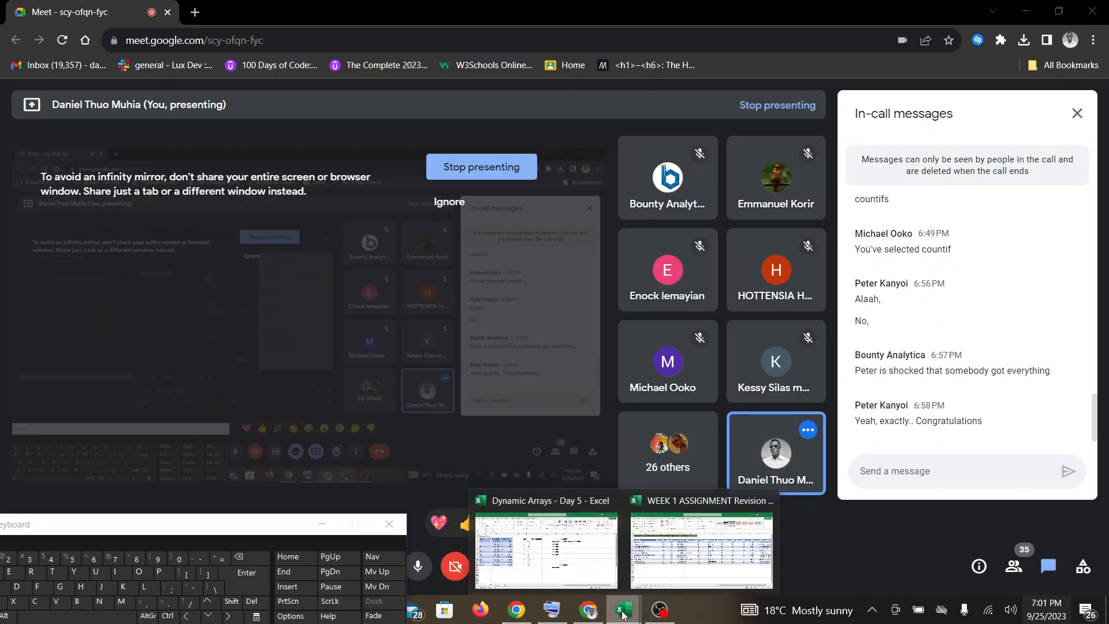
click(535, 534)
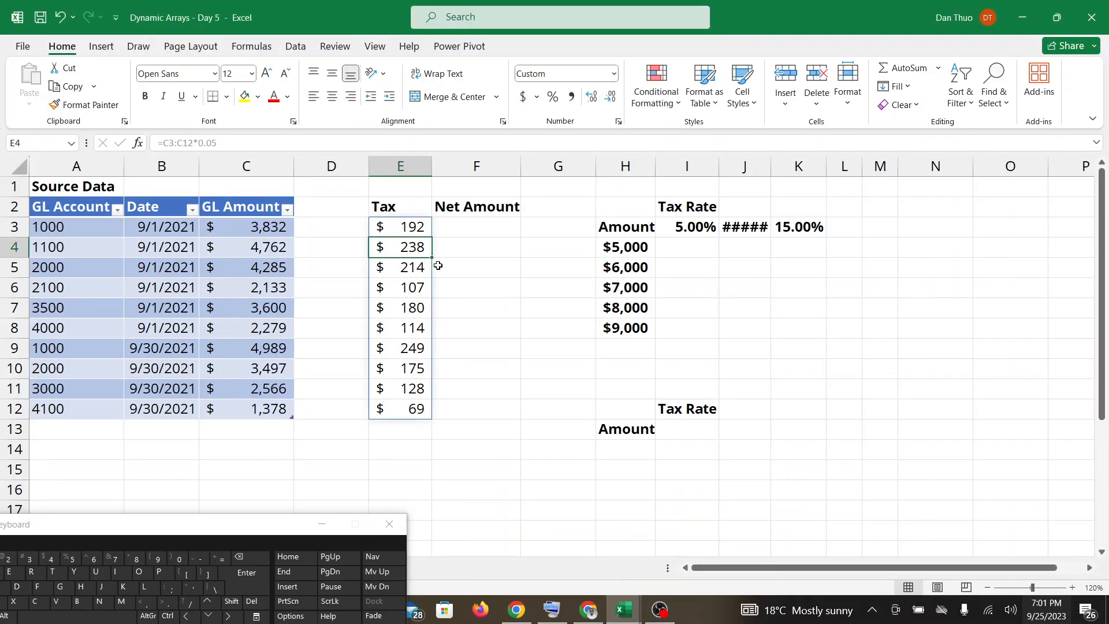
click(410, 227)
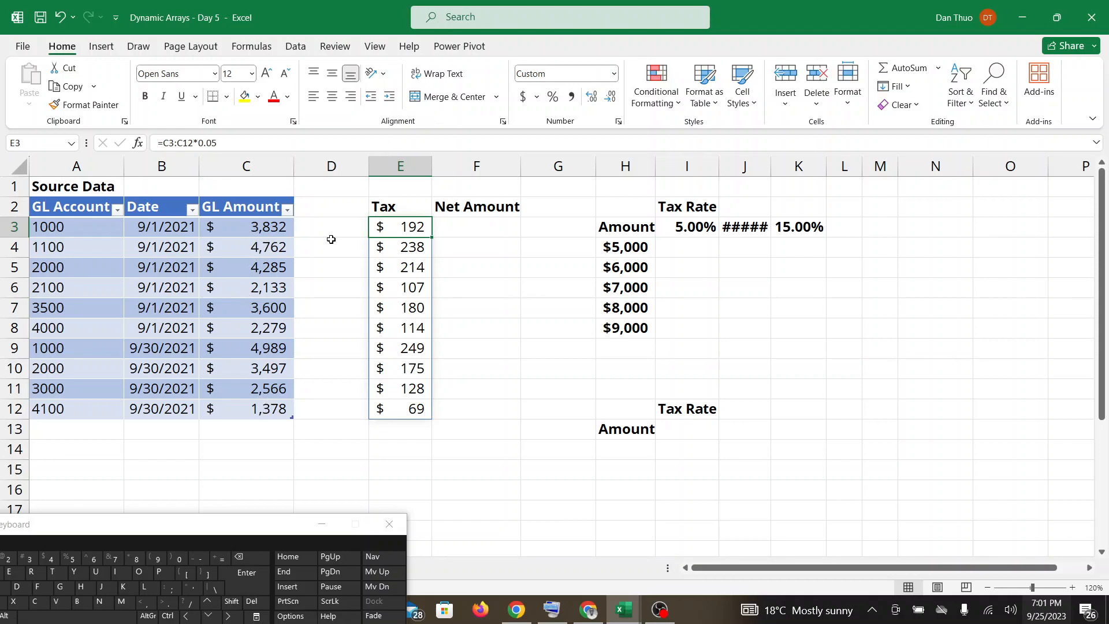
Move the on-screen keyboard out of the way and check the Google Meet call again before returning to the Dynamic Arrays - Day 5 workbook.
drag(206, 546, 178, 594)
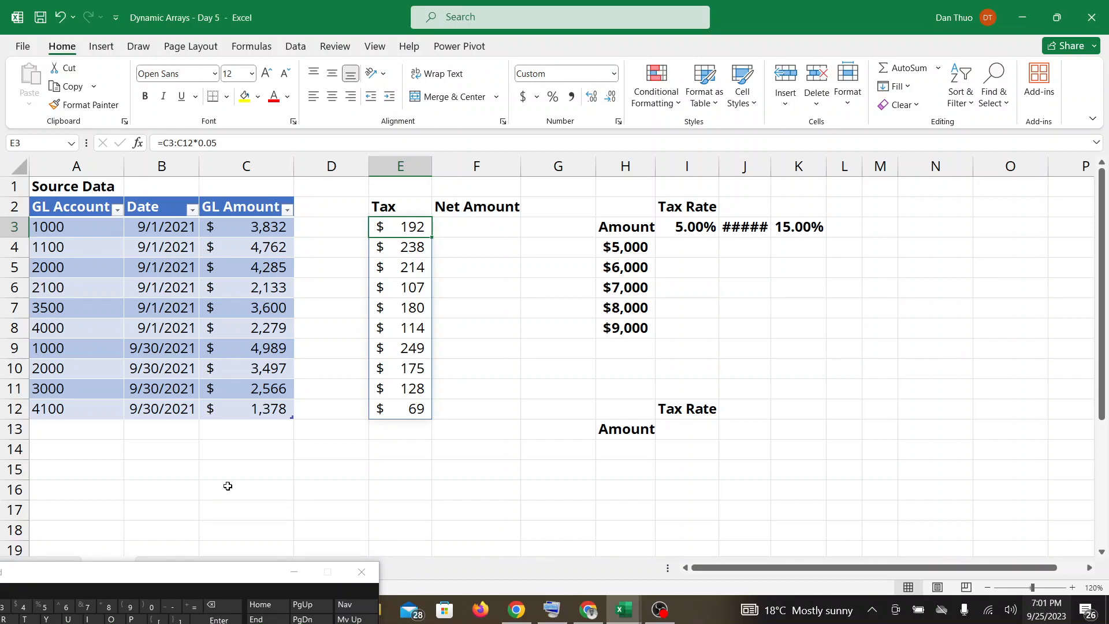
click(588, 614)
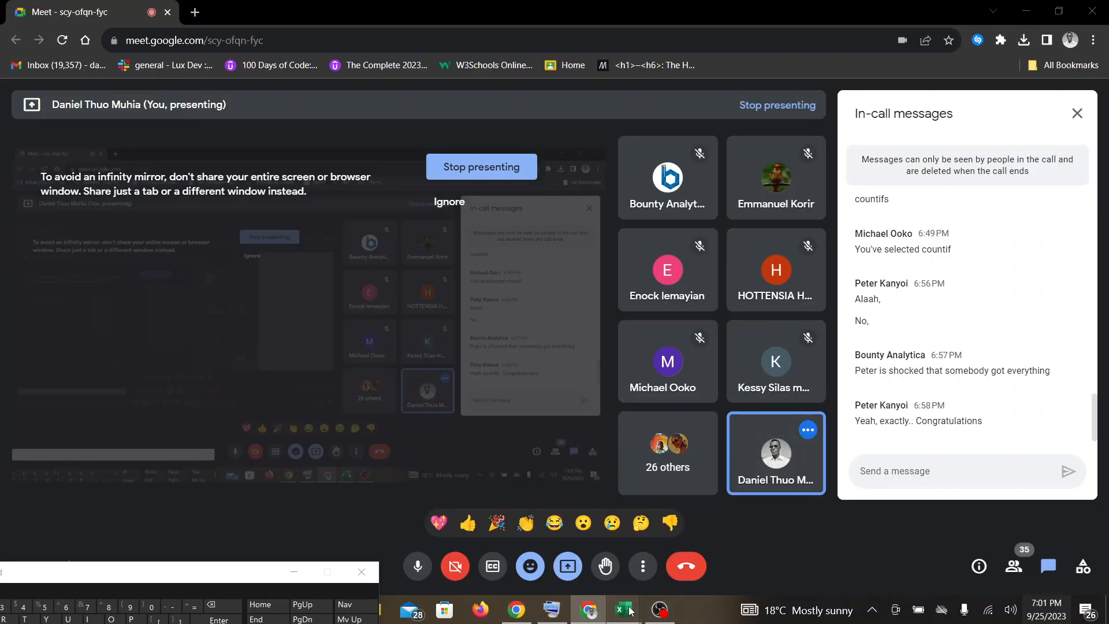
mouse_move(624, 611)
click(604, 586)
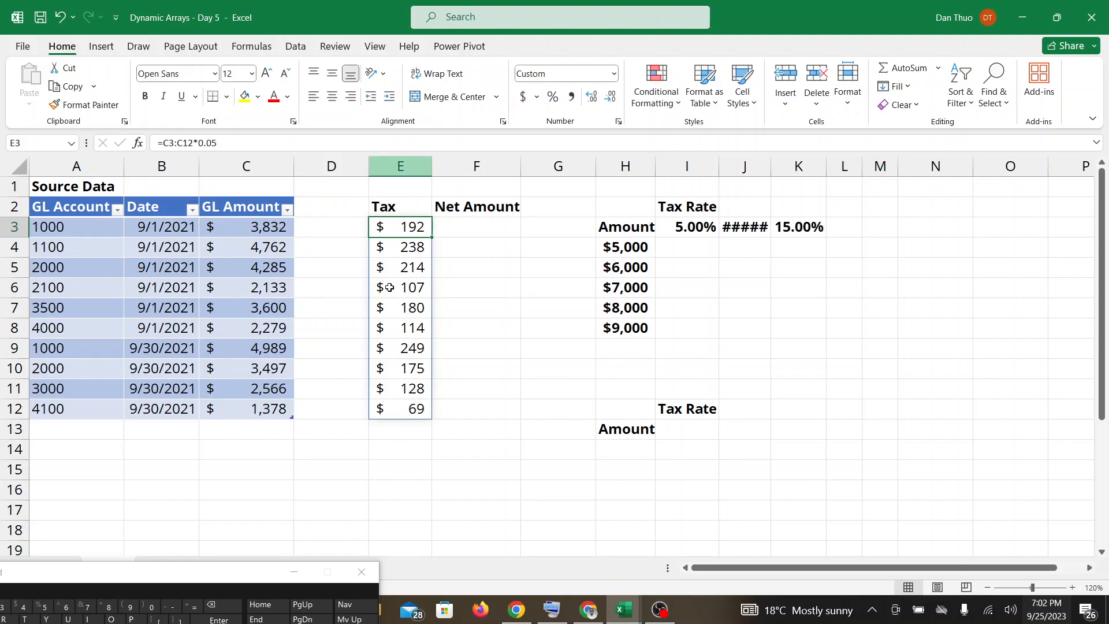
Review the latest Google Meet messages, return to the Dynamic Arrays - Day 5 workbook and hide the screen-sharing notice.
click(510, 612)
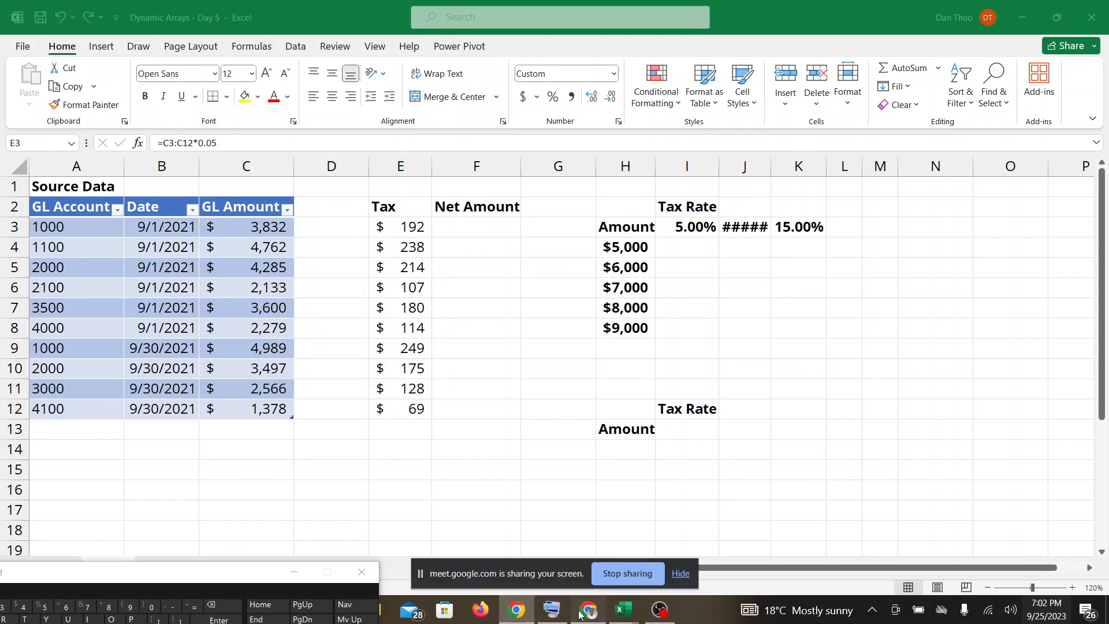
click(581, 613)
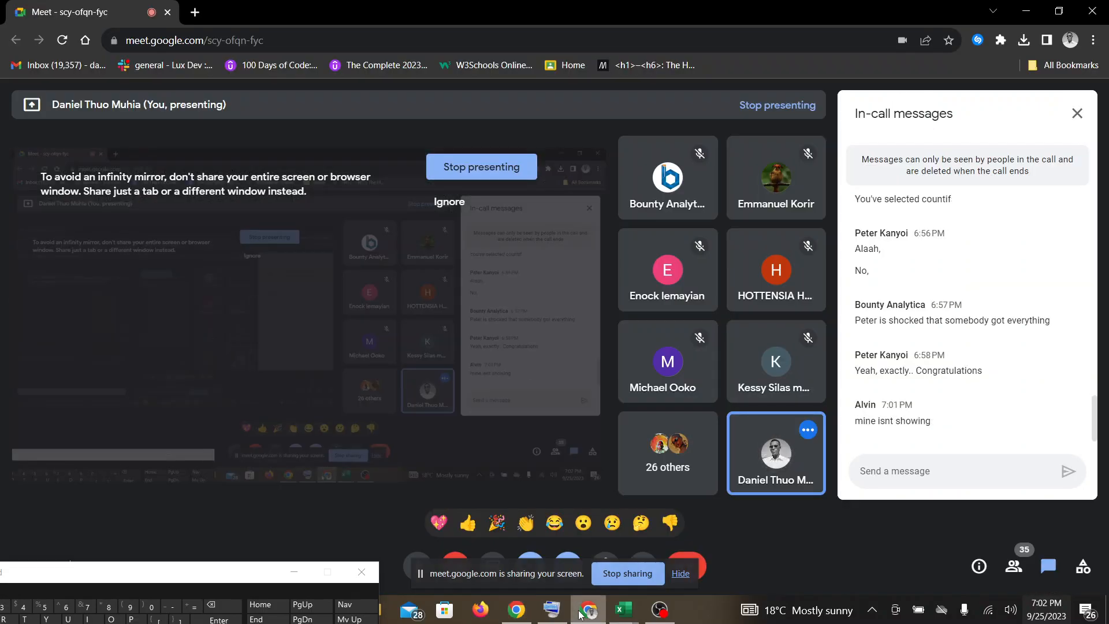
mouse_move(618, 618)
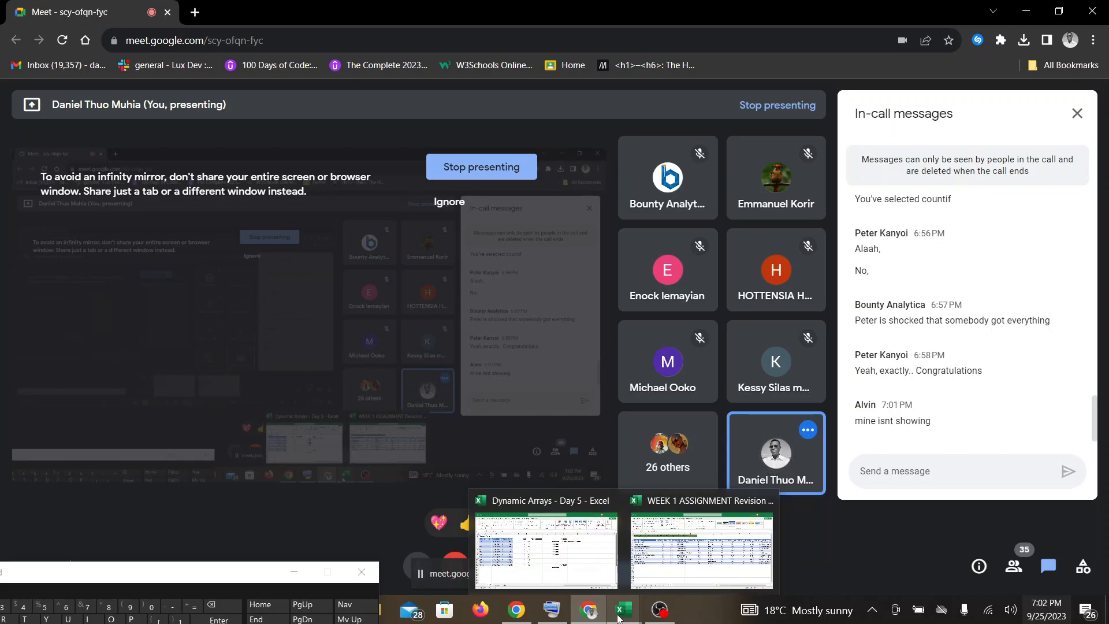
click(662, 574)
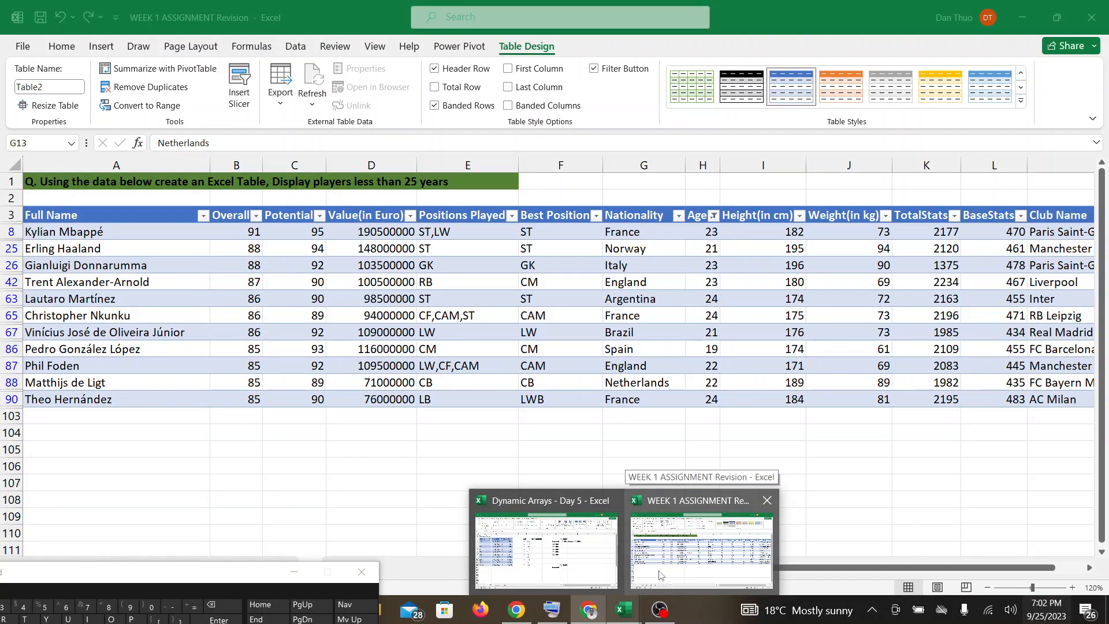
click(593, 617)
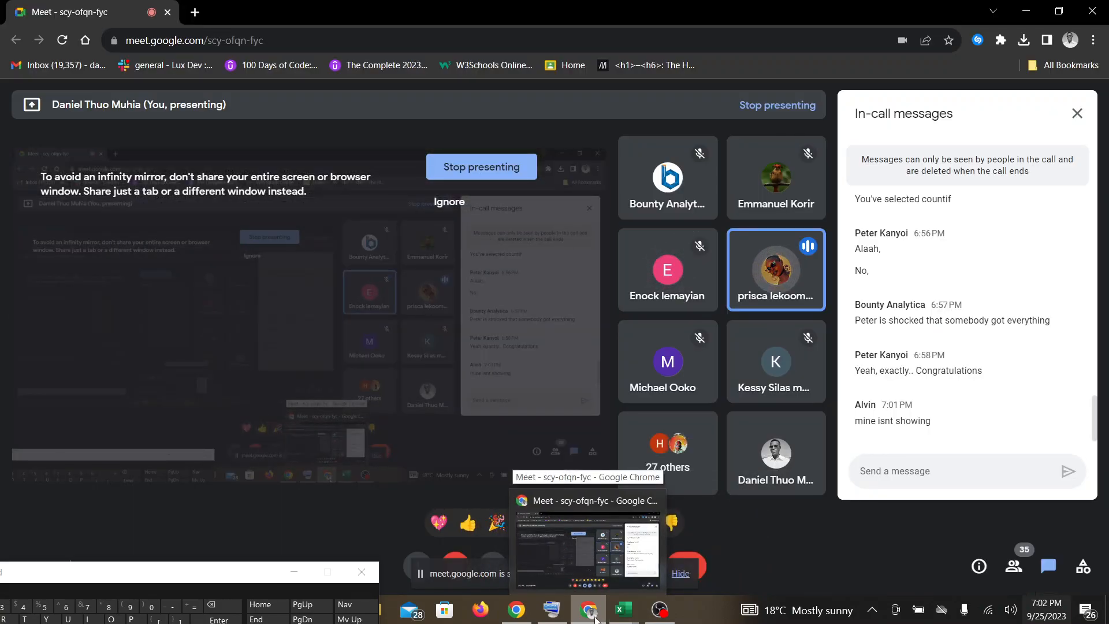
mouse_move(624, 617)
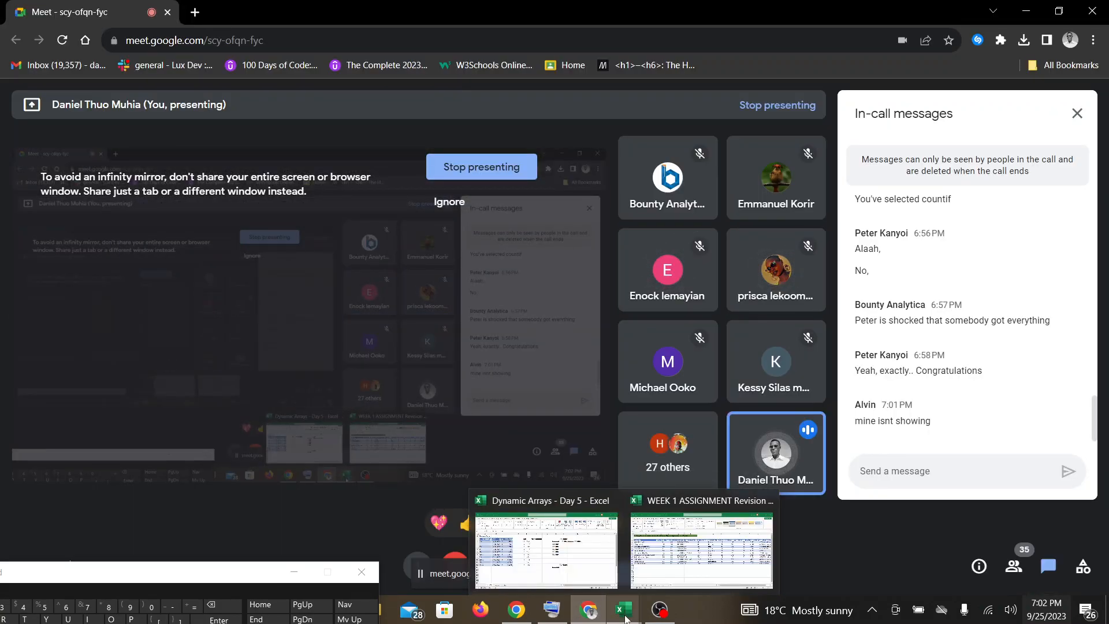
click(581, 553)
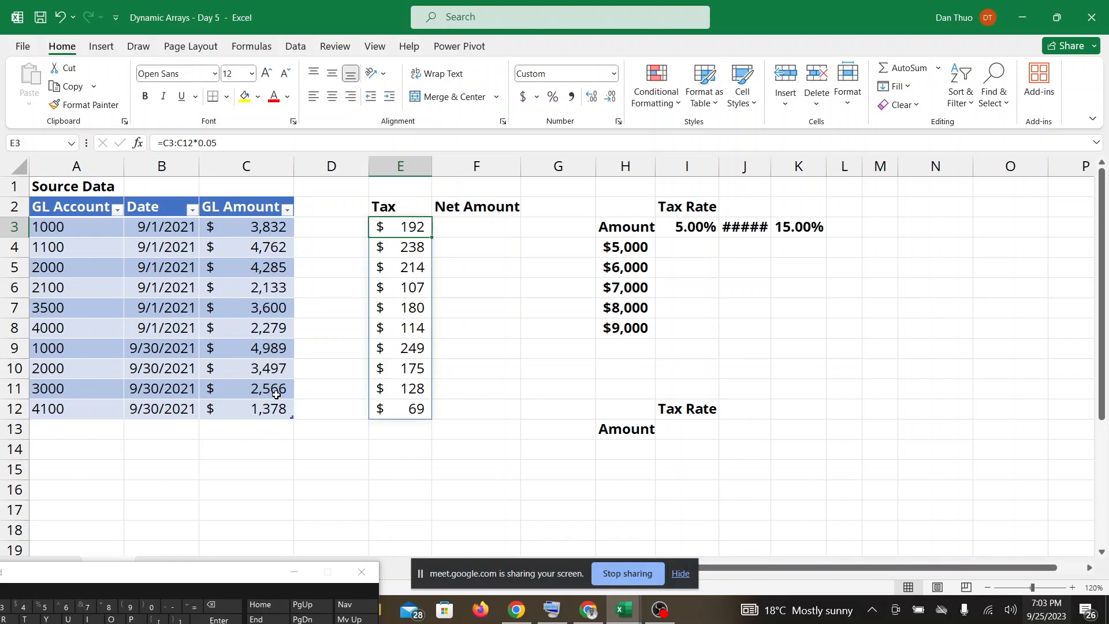
click(684, 573)
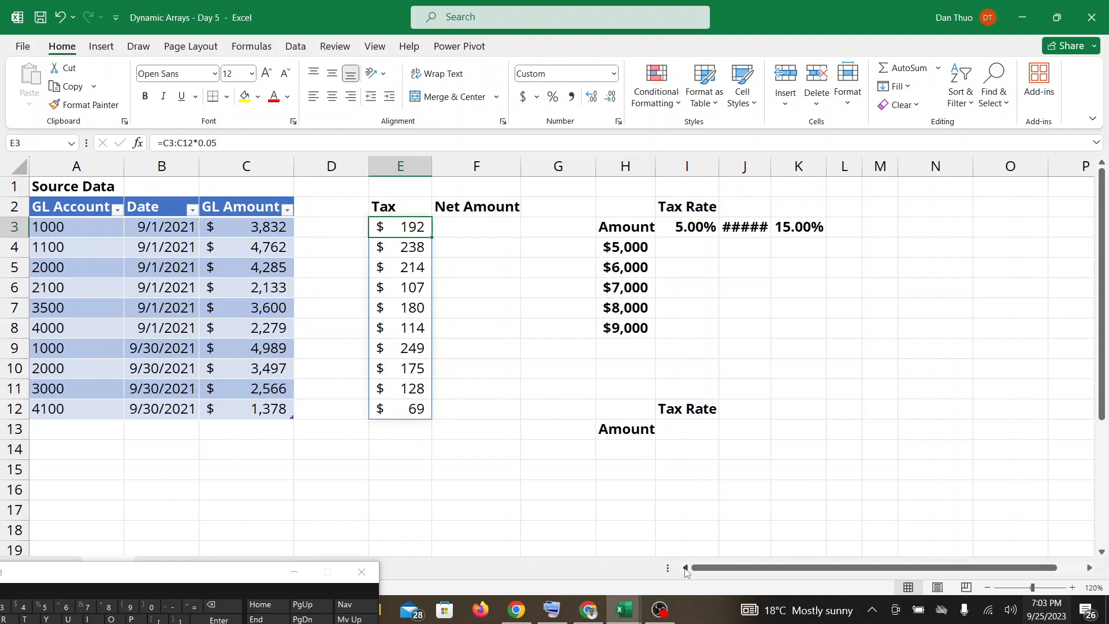
Look at the Google Meet call once more and switch back to the Dynamic Arrays - Day 5 workbook.
click(588, 609)
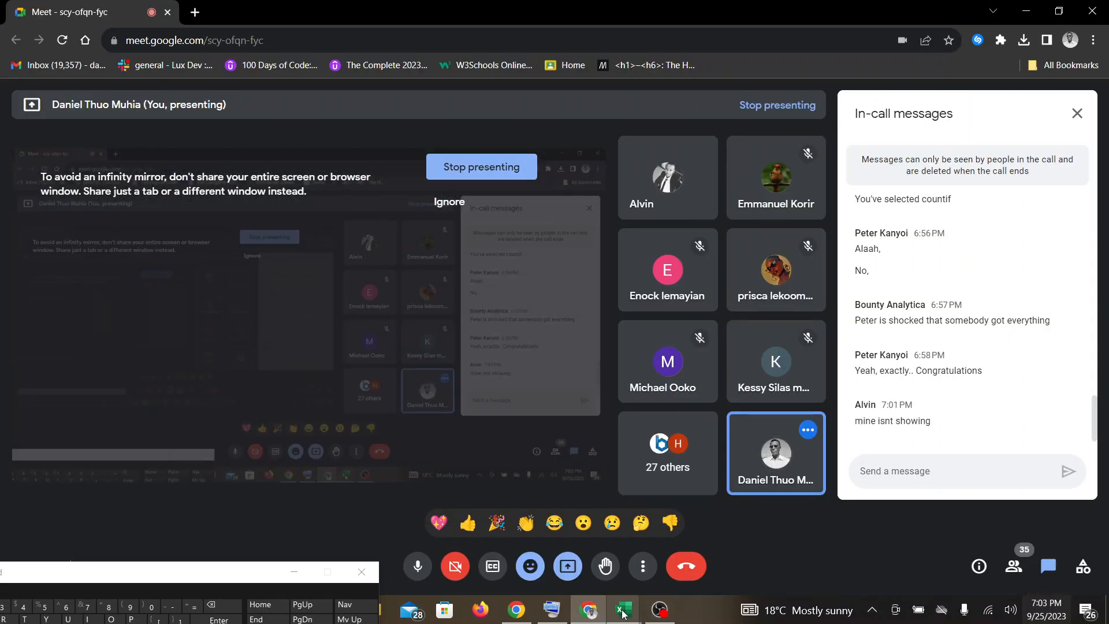
mouse_move(624, 609)
click(563, 539)
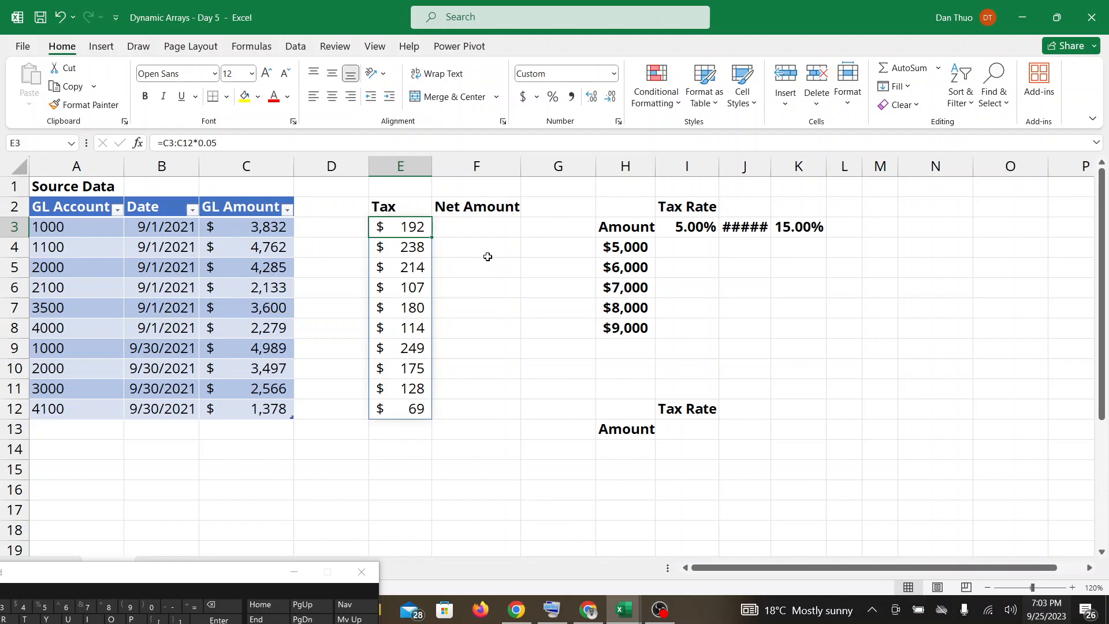
Inspect the array formula in the first Tax cell, E3, alongside the empty Net Amount cell F3.
double_click(479, 233)
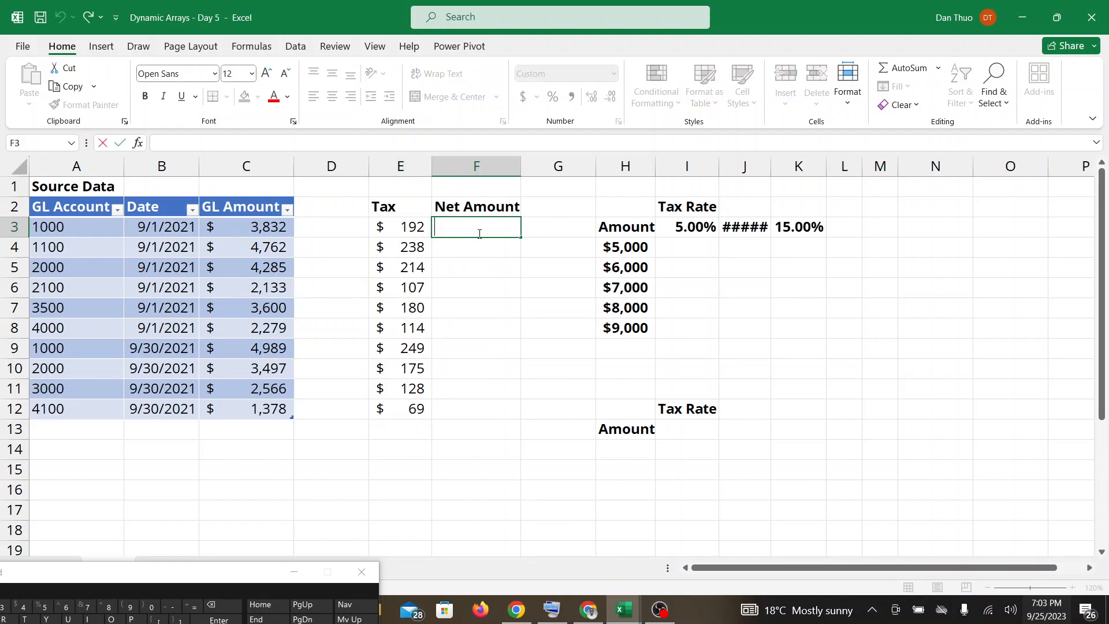
click(408, 226)
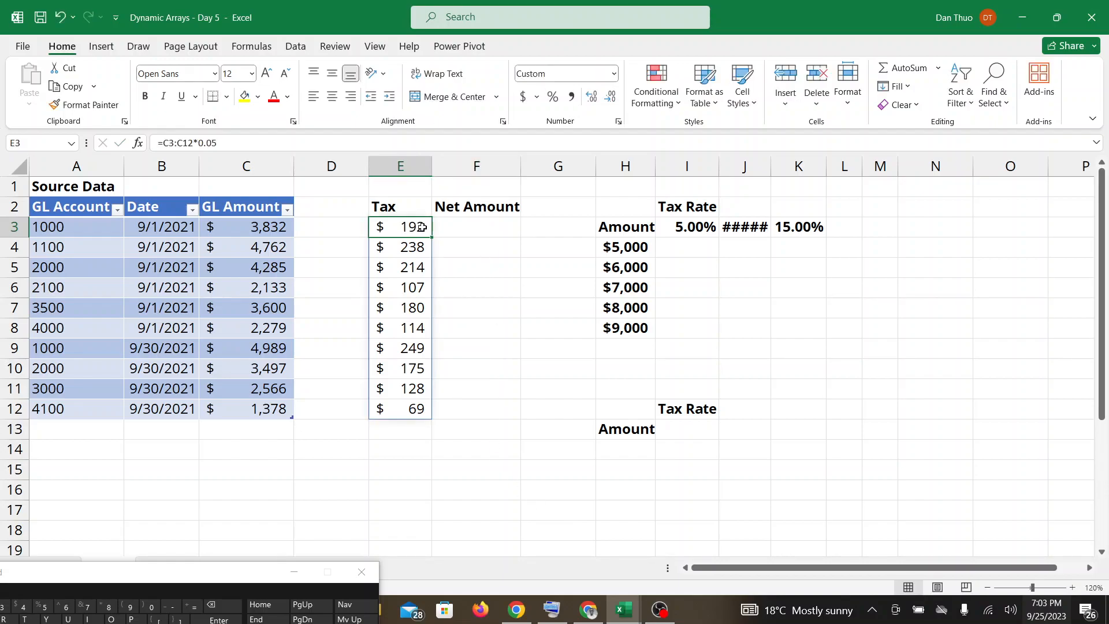
click(448, 229)
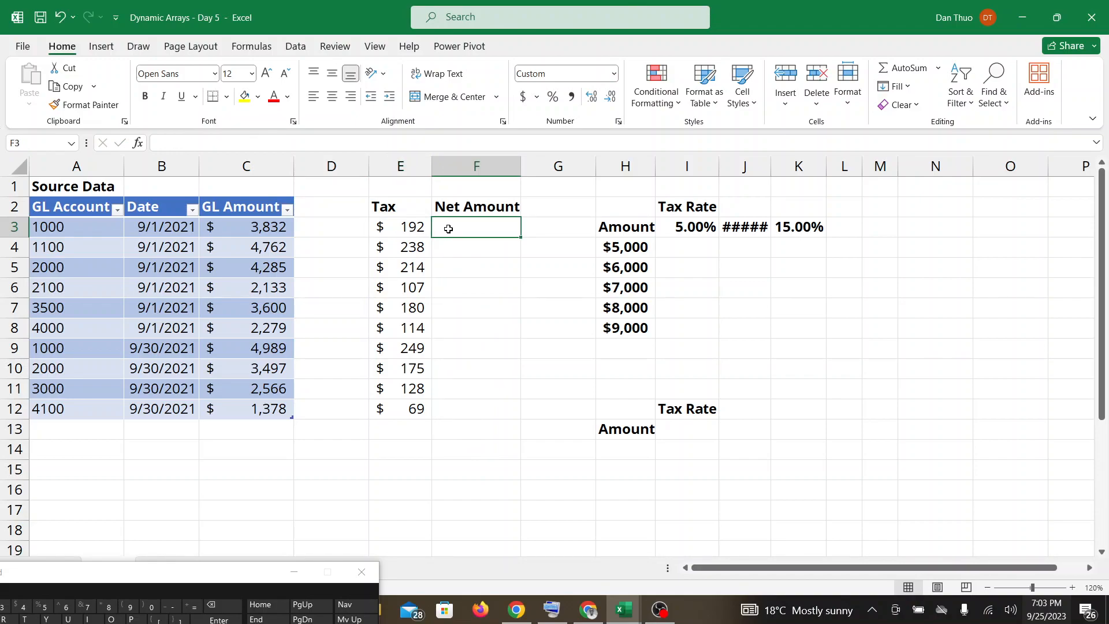
click(413, 227)
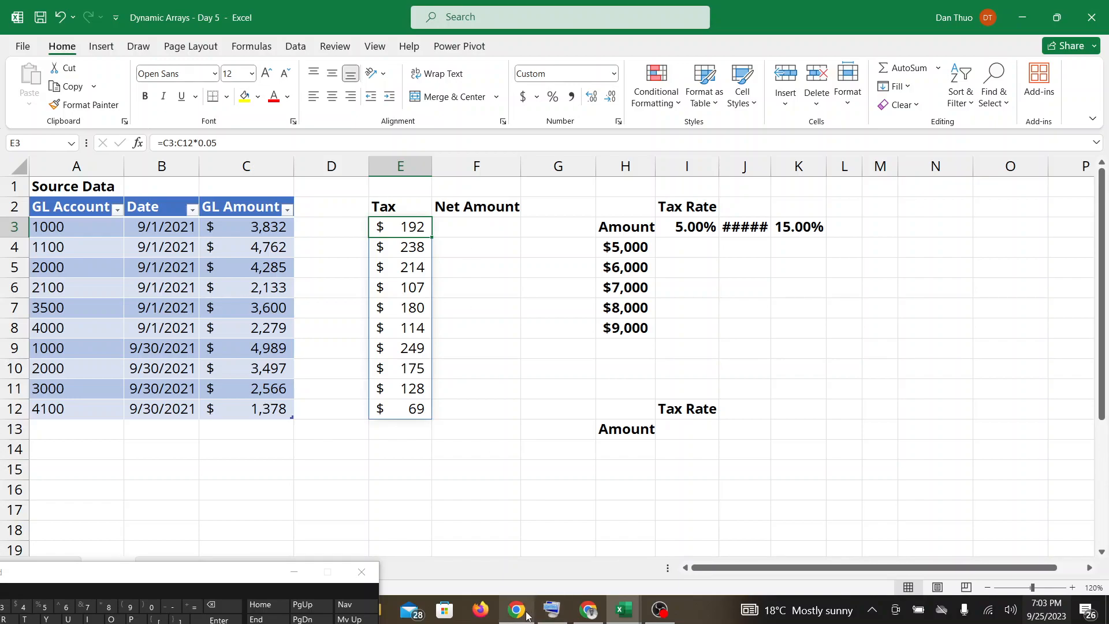
Check the Google Meet call, return to the Dynamic Arrays - Day 5 workbook and widen column J to fit its tax rate.
click(583, 617)
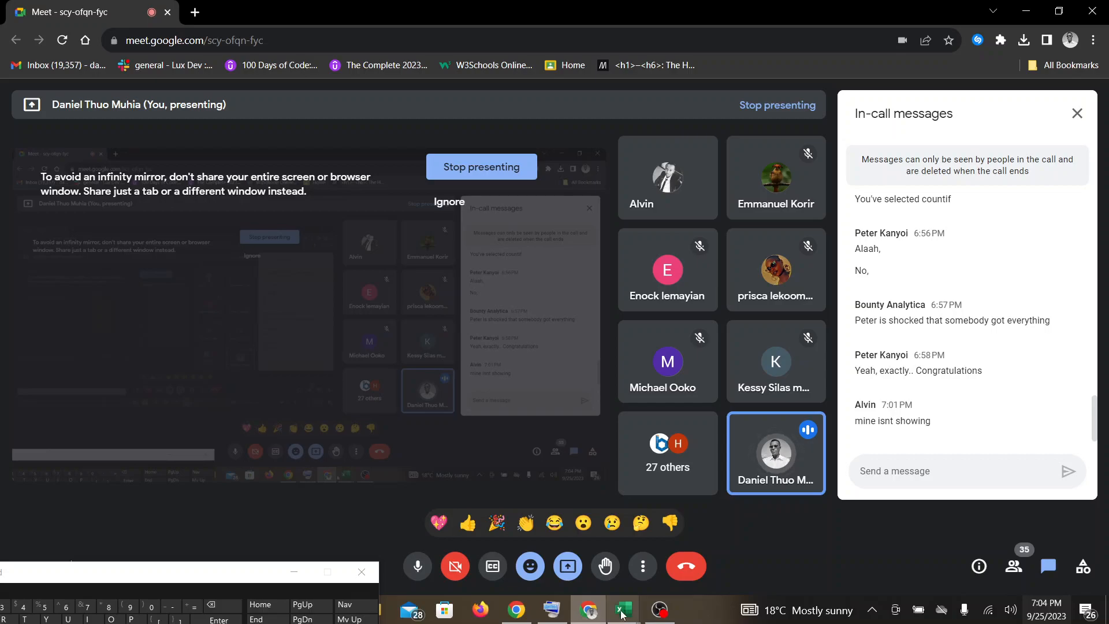
mouse_move(629, 615)
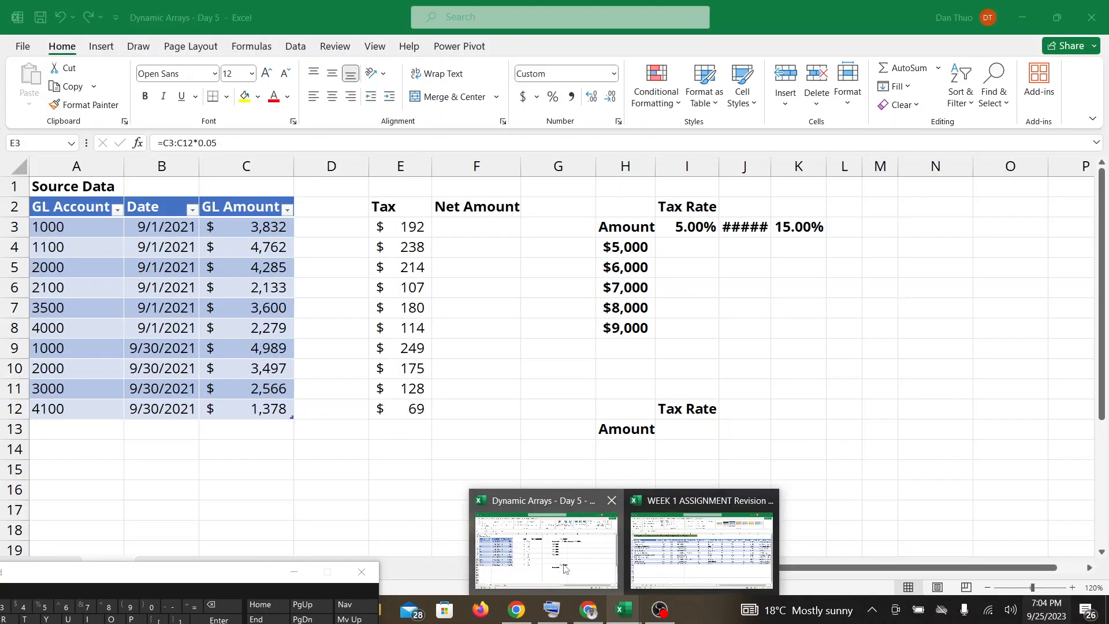
click(573, 575)
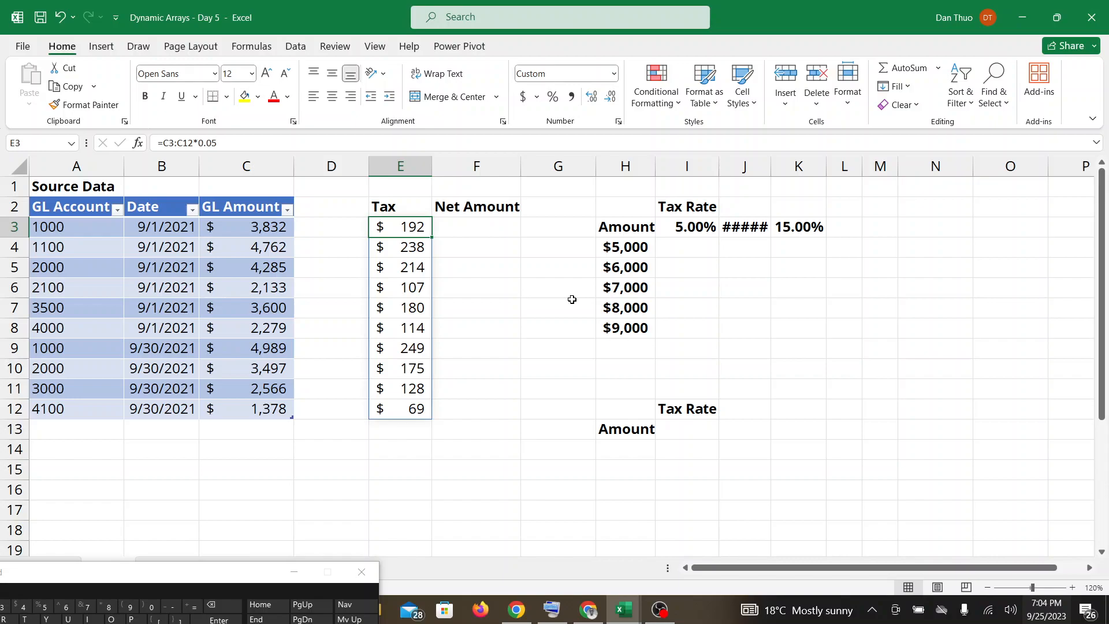
drag(771, 158, 796, 158)
Read the newest Google Meet in-call messages and switch back to the Dynamic Arrays - Day 5 workbook.
click(589, 610)
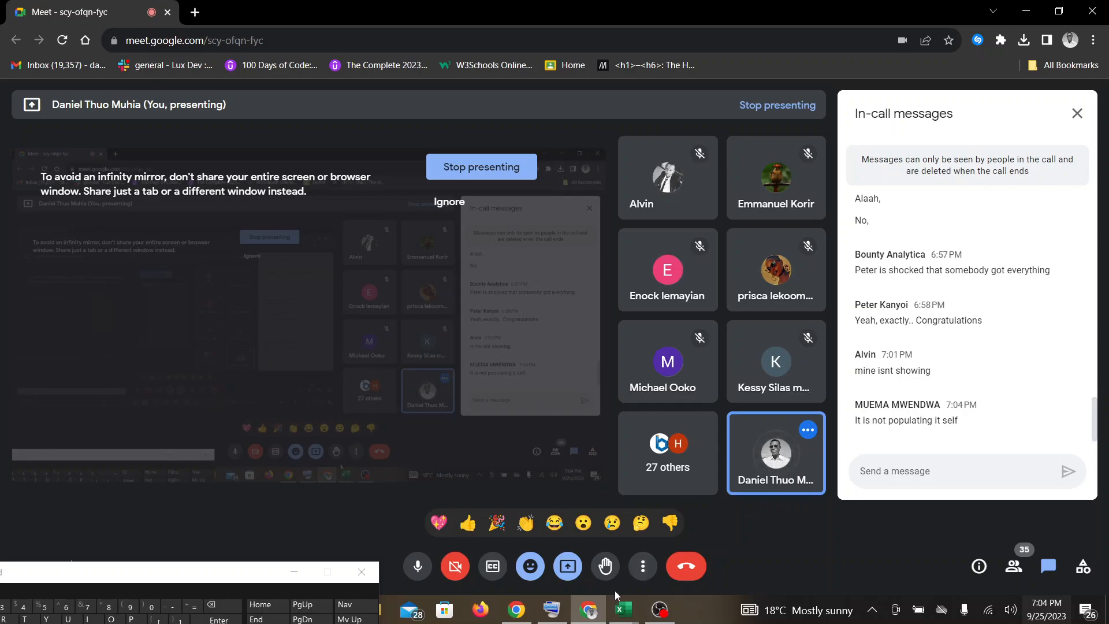
mouse_move(621, 614)
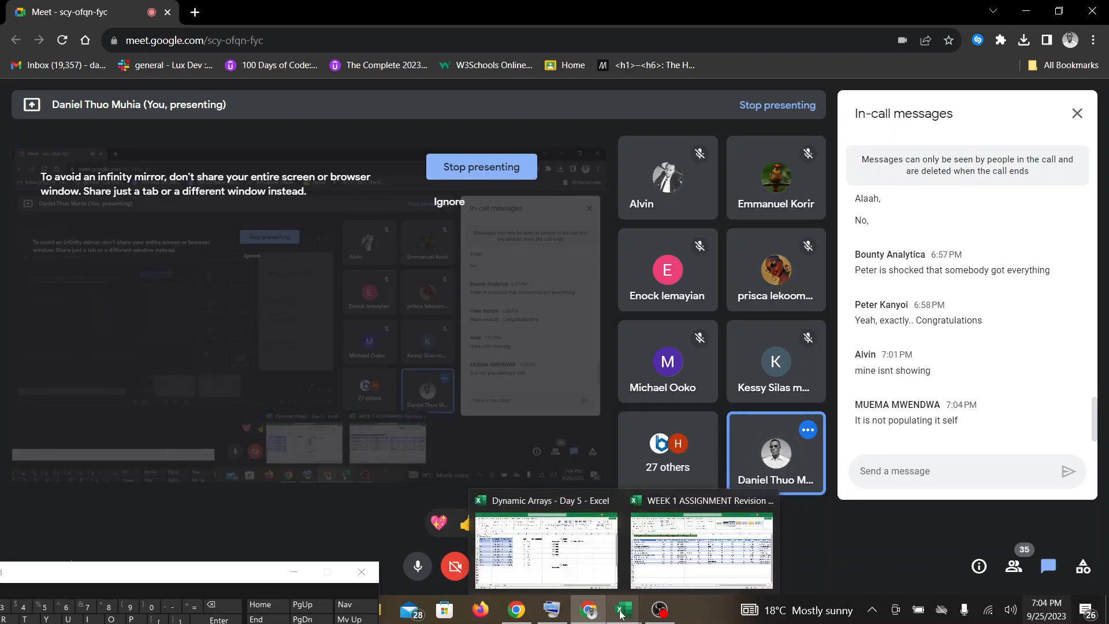
mouse_move(657, 611)
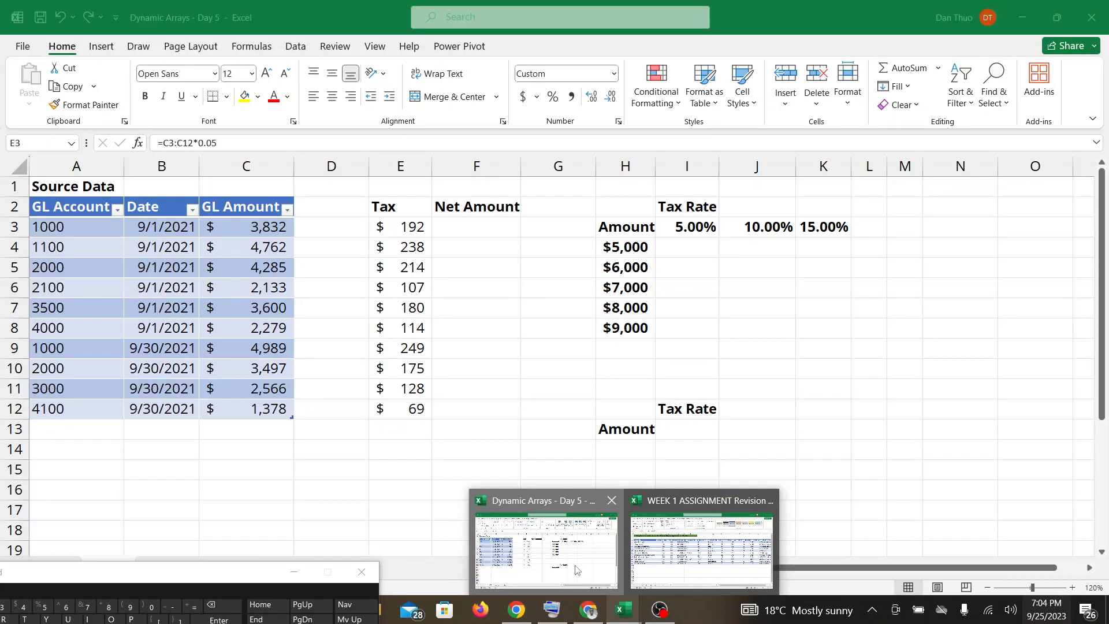
click(576, 570)
Review the tax formula in E3 again and raise the on-screen keyboard so more of its keys are in view.
double_click(456, 229)
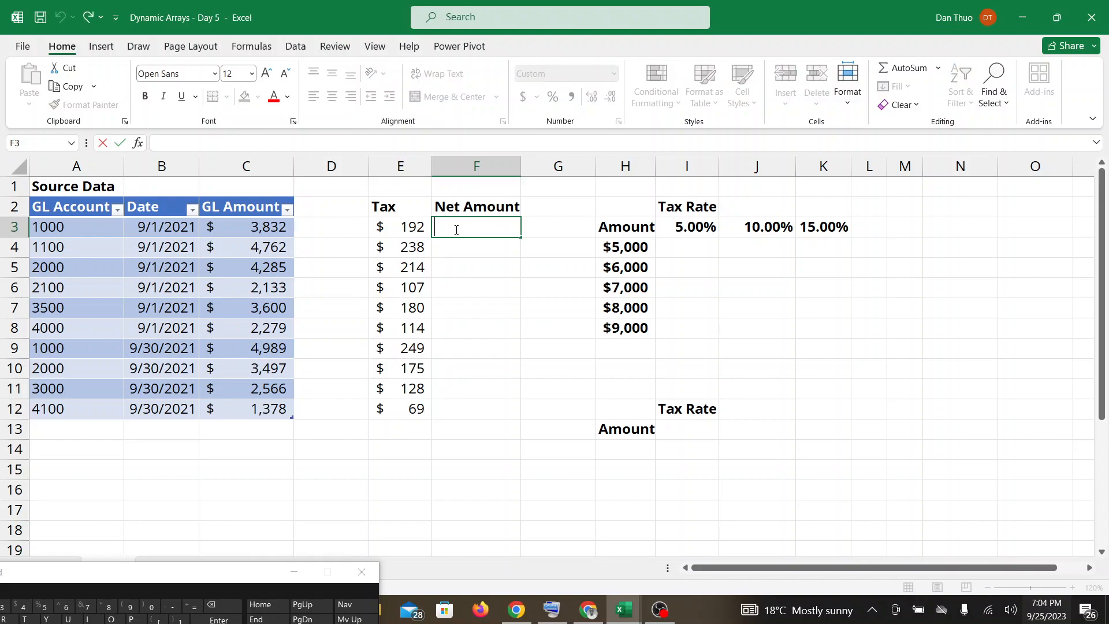
click(389, 227)
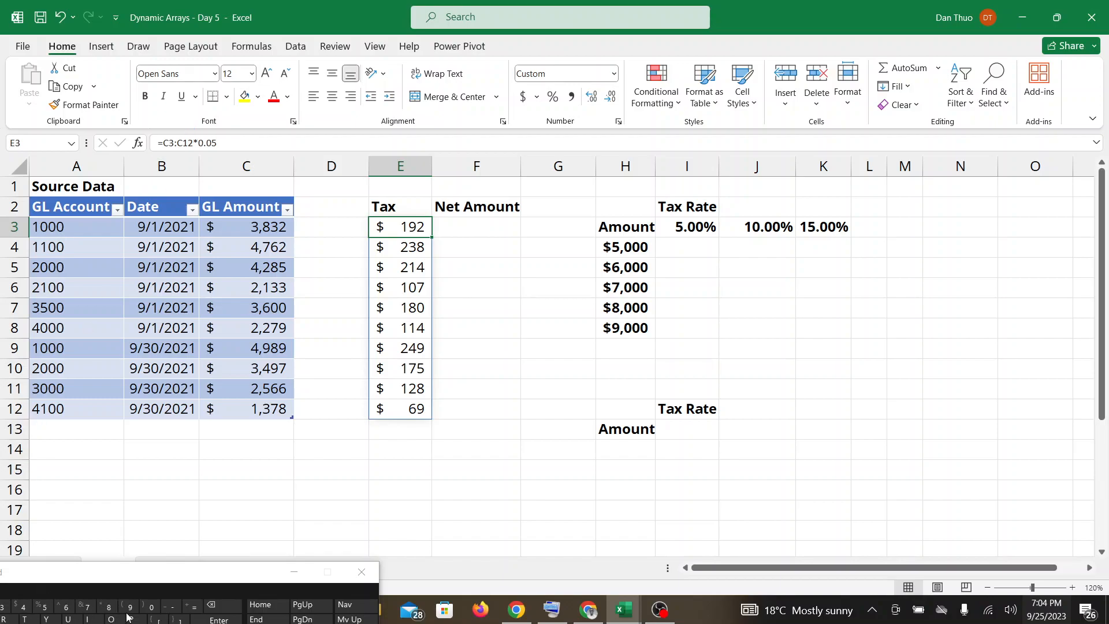
drag(139, 584, 152, 535)
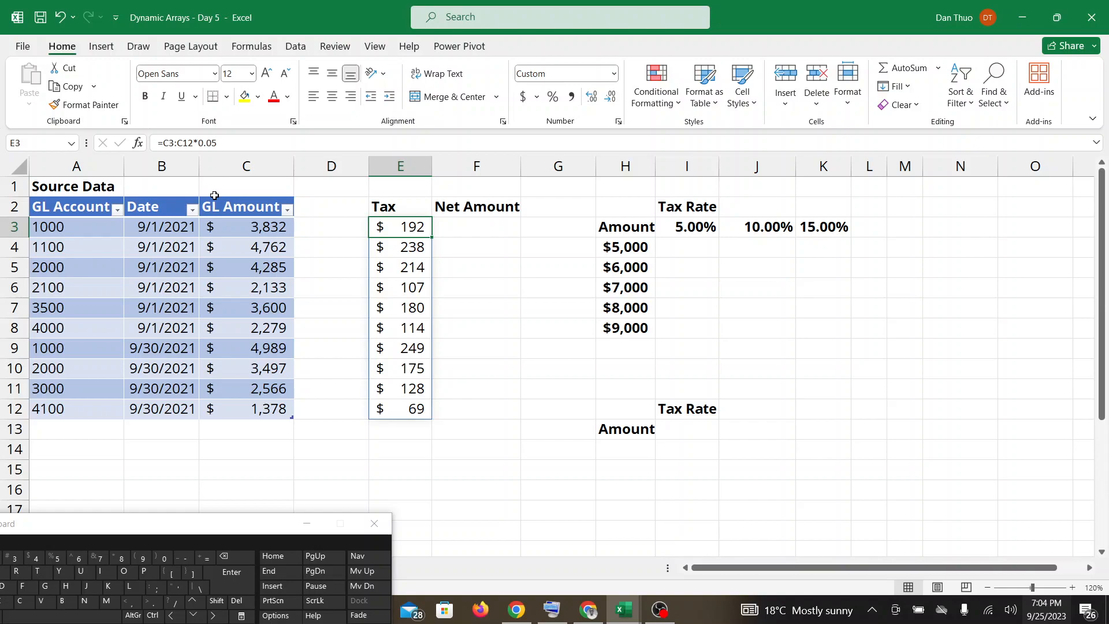
Try the array formula =C3:C12-E3# in F3 for the net amounts, inspect it and undo the entry.
click(456, 225)
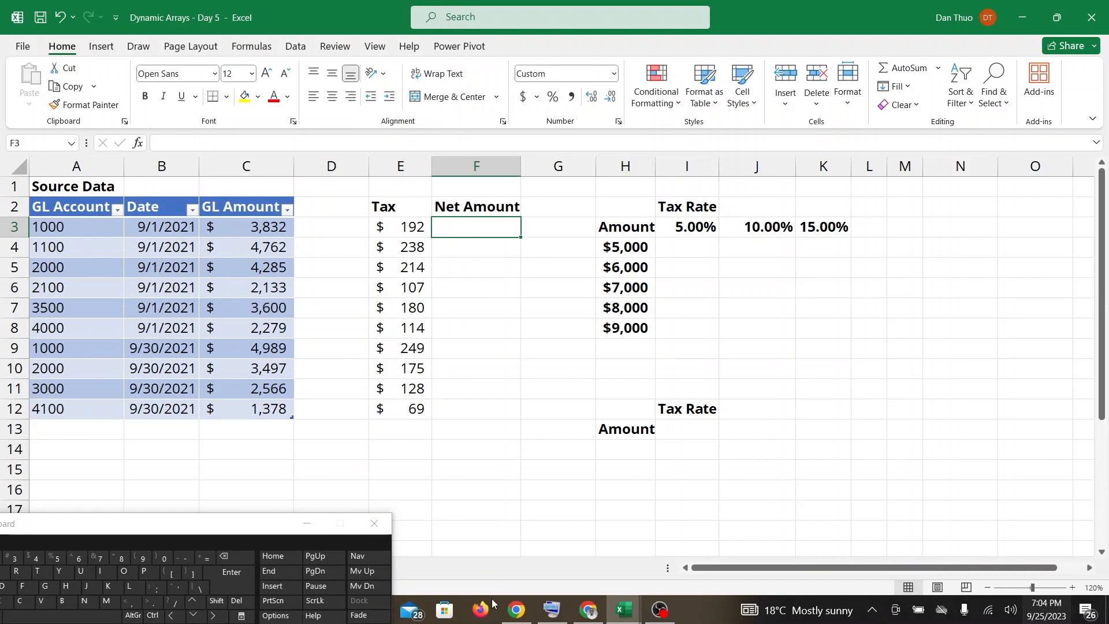
mouse_move(589, 610)
click(205, 558)
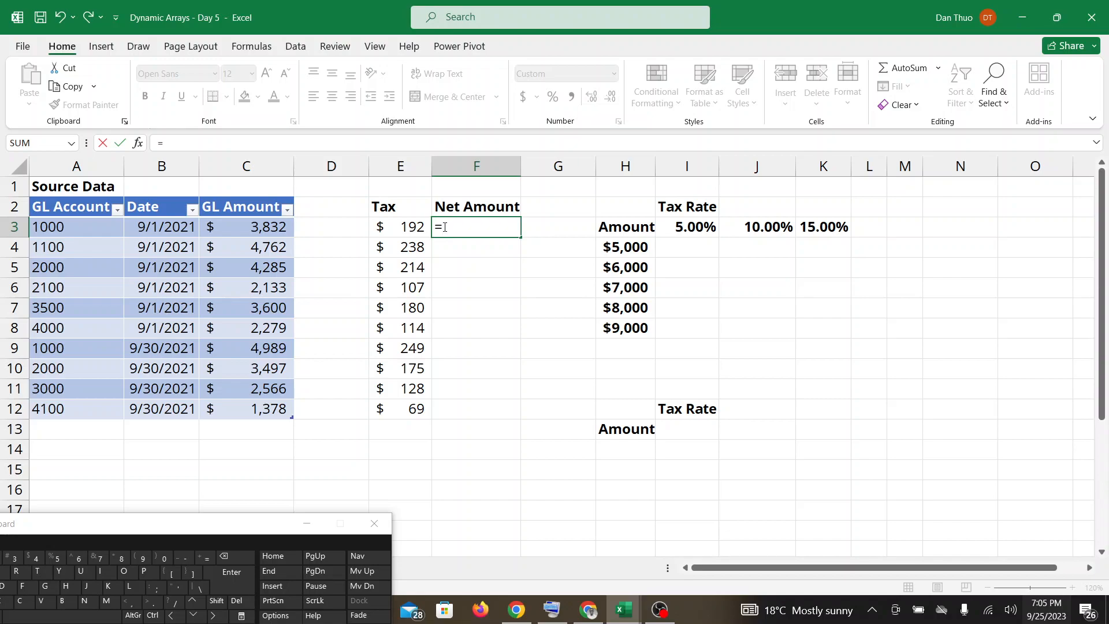
text(C3)
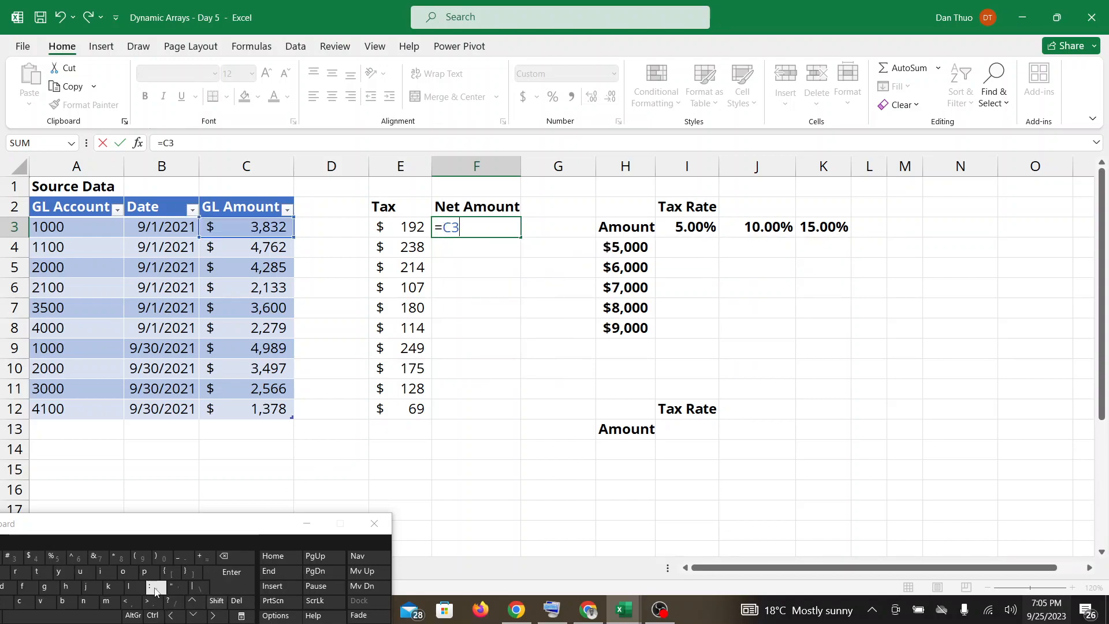
text(:C12)
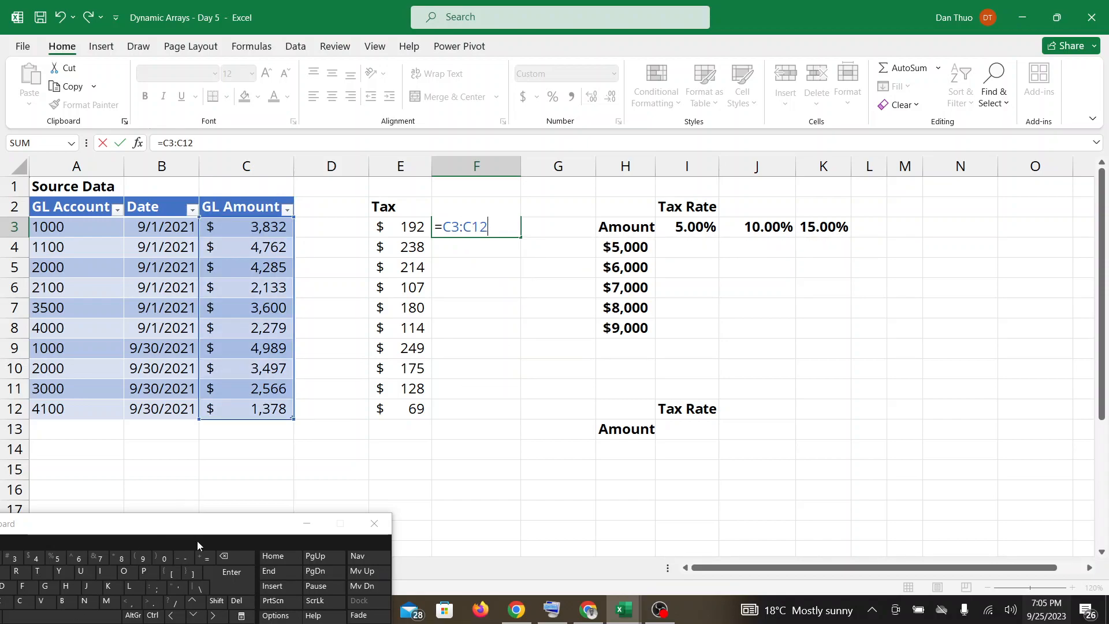
click(185, 564)
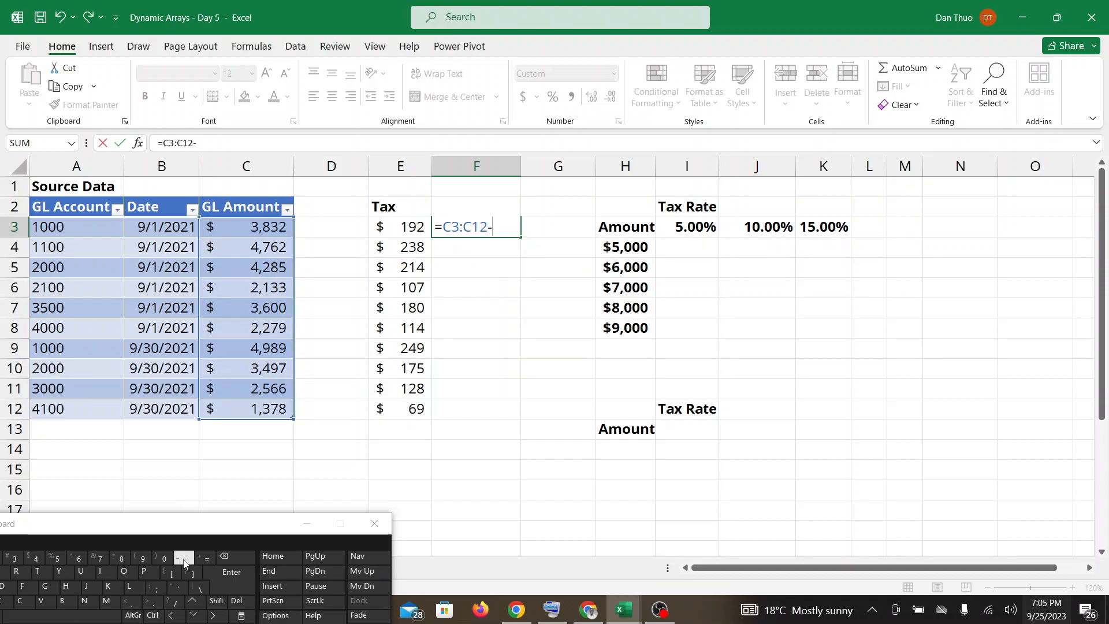
click(420, 226)
drag(420, 227, 417, 412)
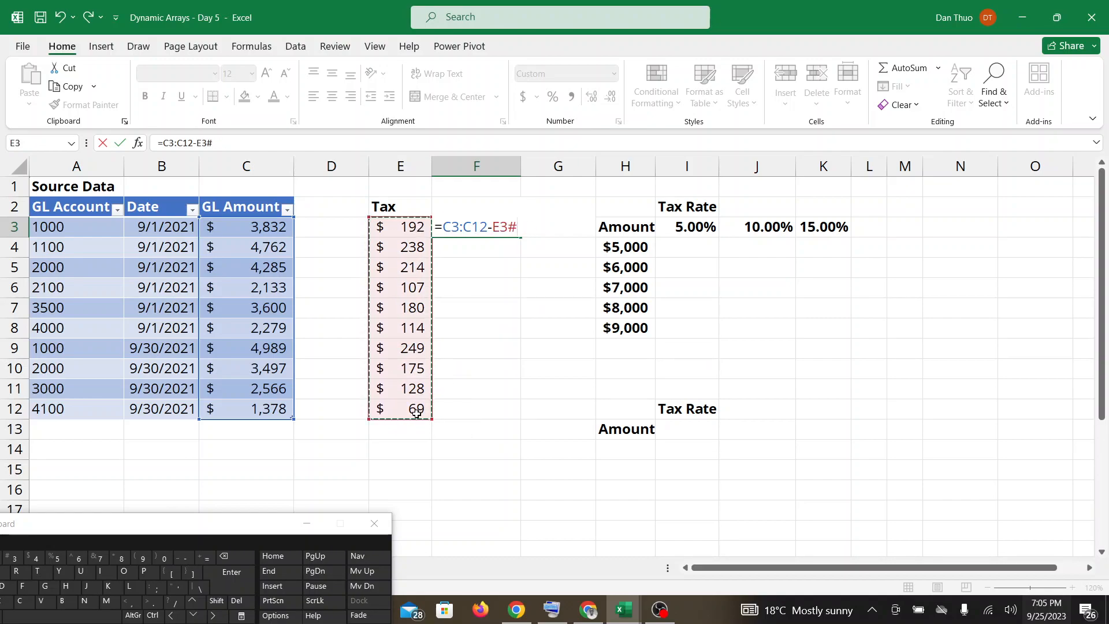
key(Return)
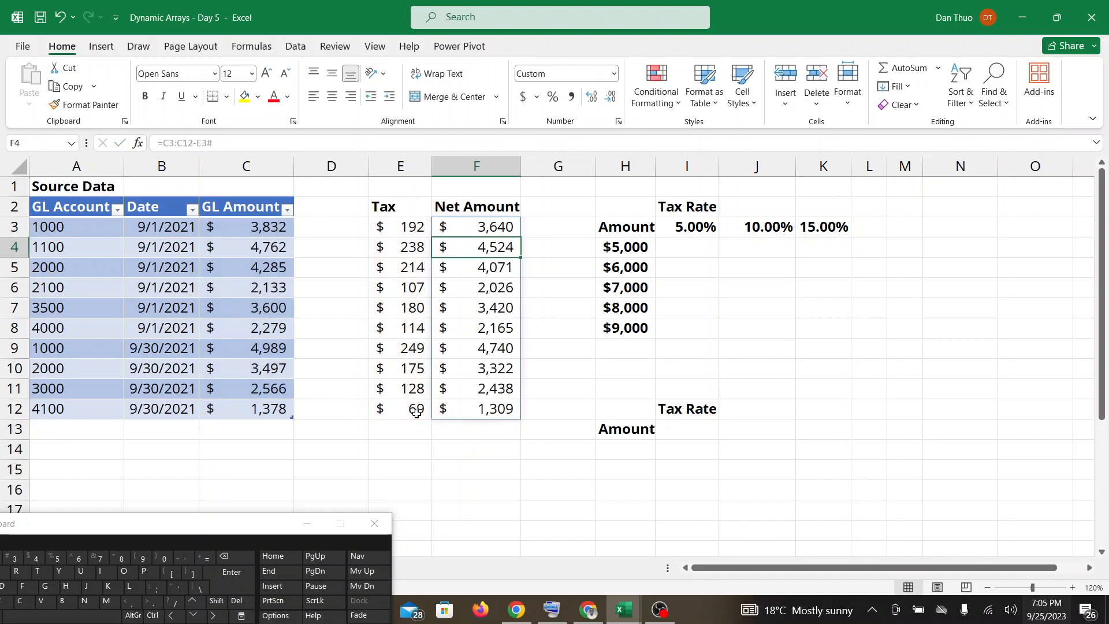
click(488, 227)
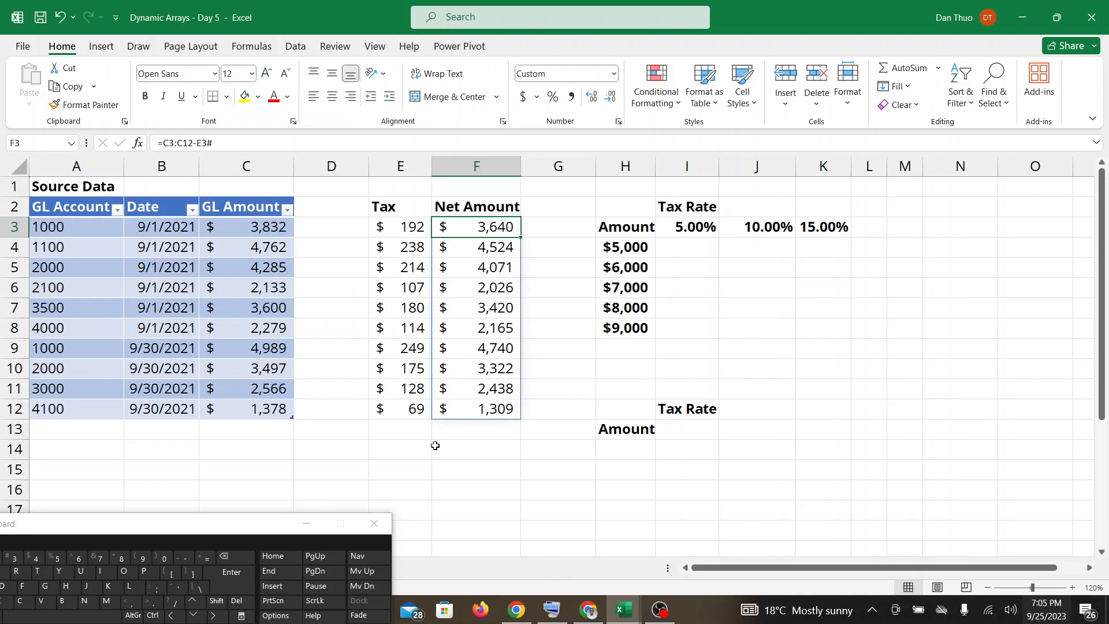
key(ctrl+z)
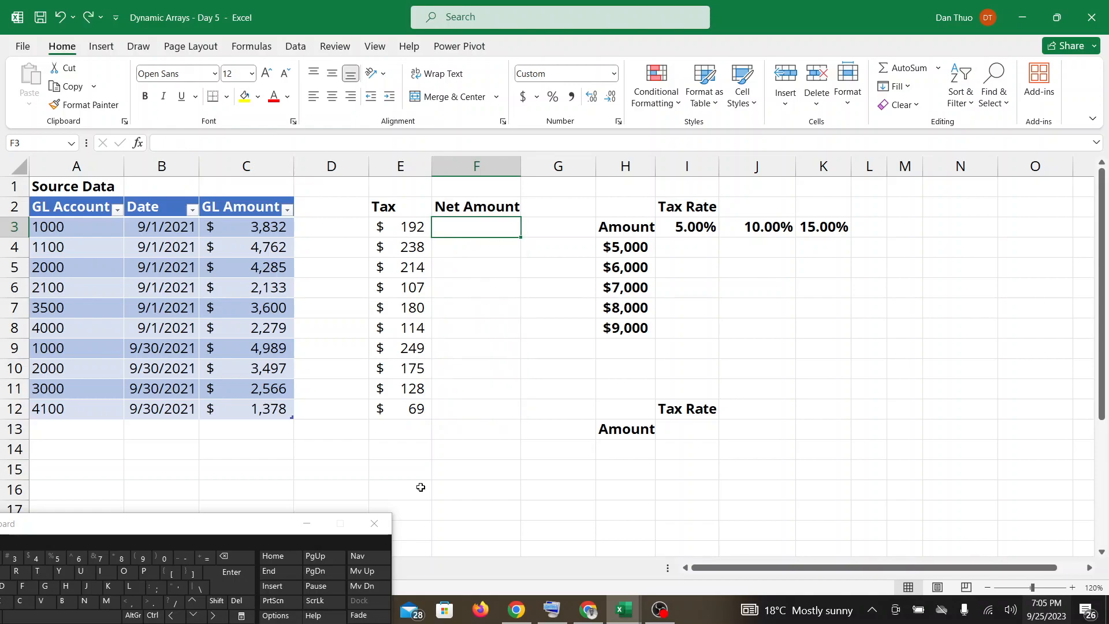
Enter the array formula =C3:C12-E3:E12 in F3 to subtract the tax from the GL amounts.
click(208, 559)
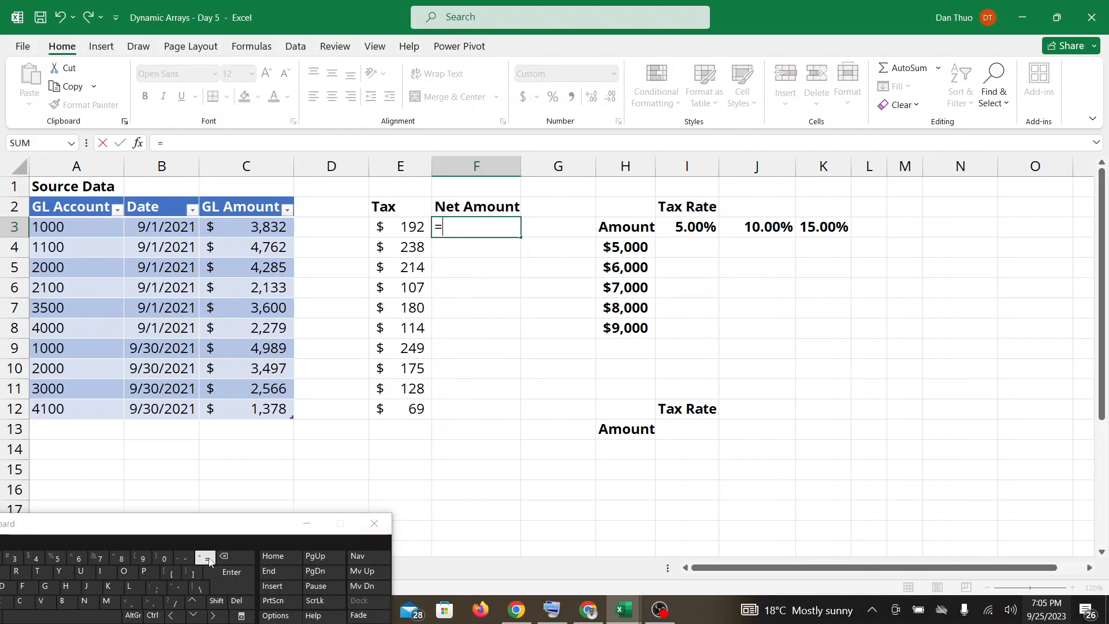
text(C)
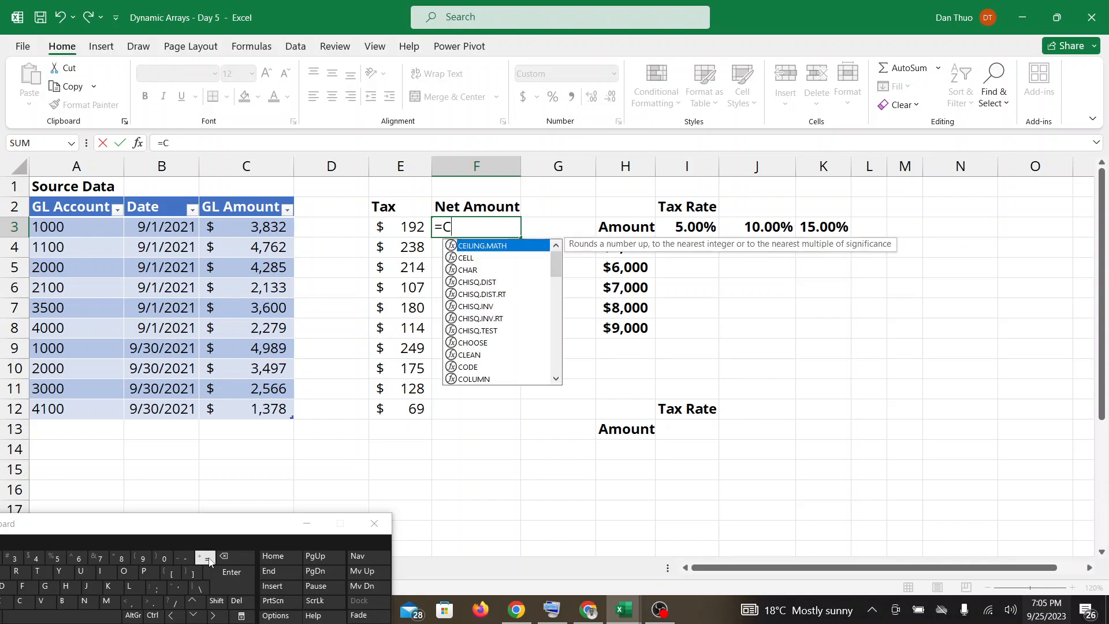
text(3:)
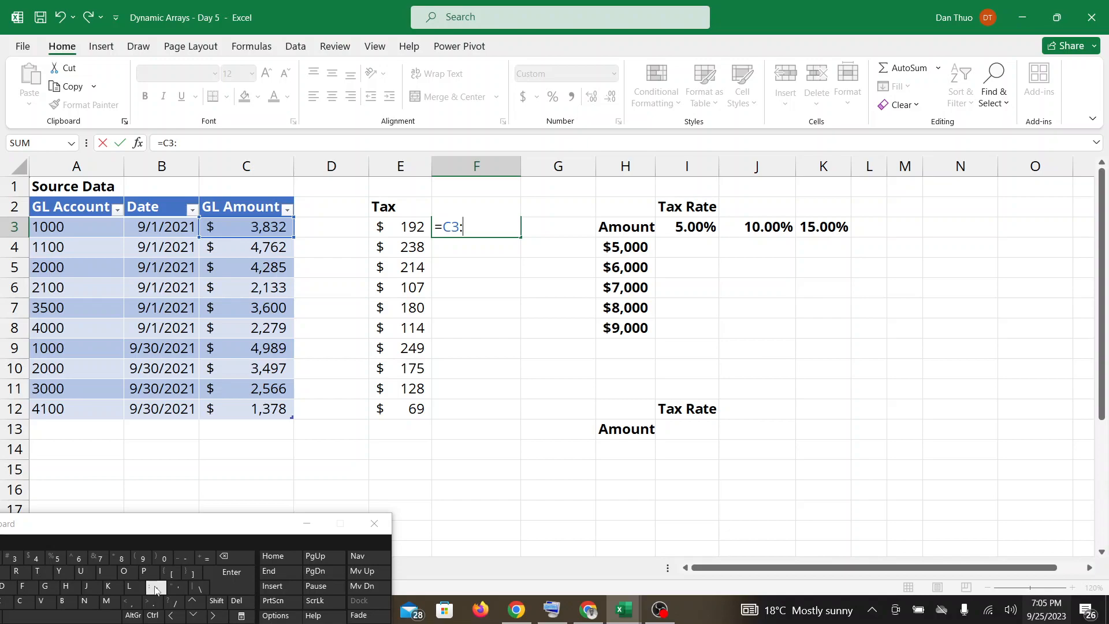
text(C12)
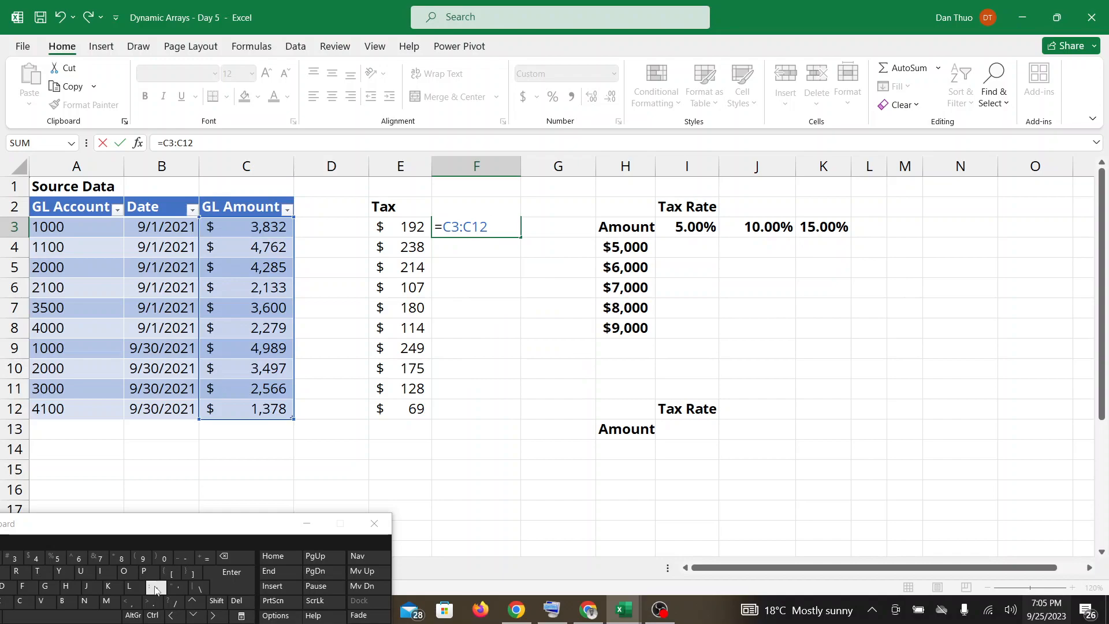
click(183, 560)
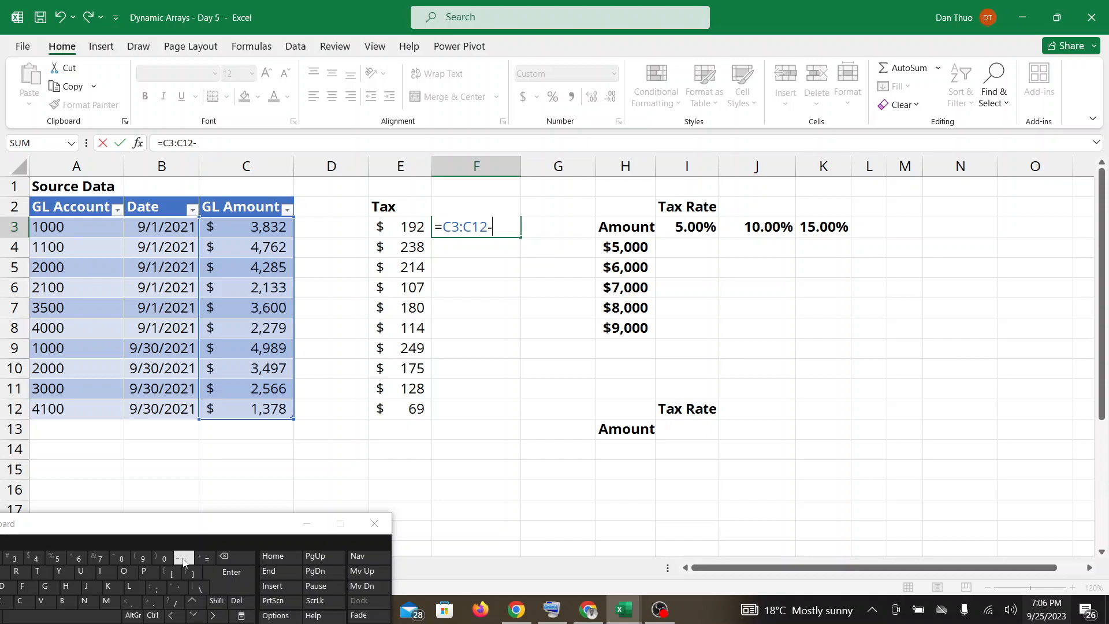
click(410, 228)
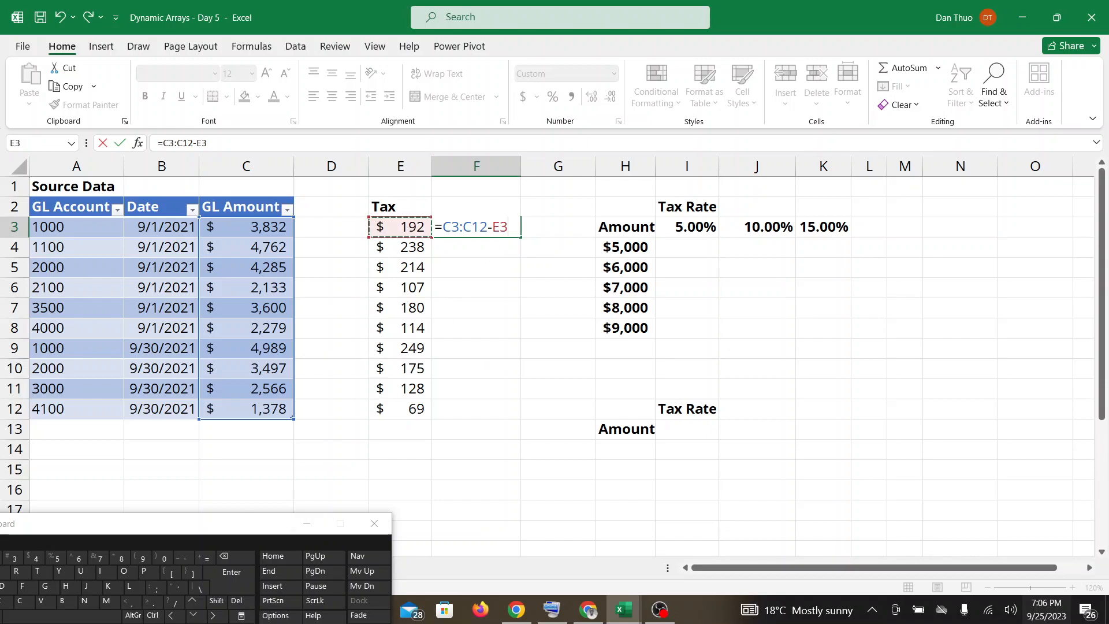
click(156, 588)
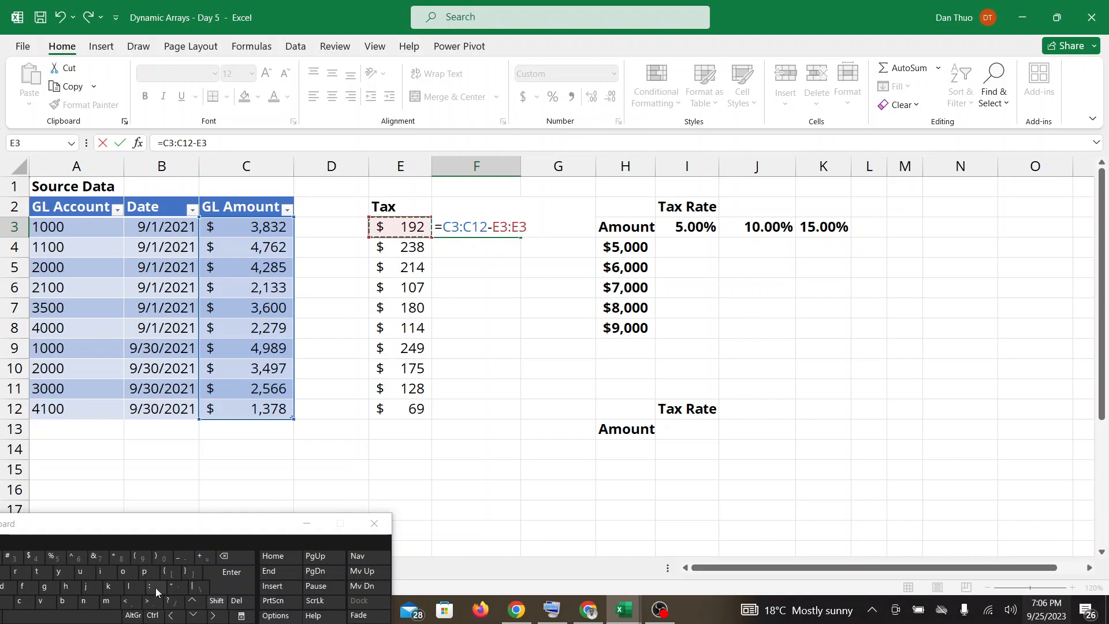
text(E)
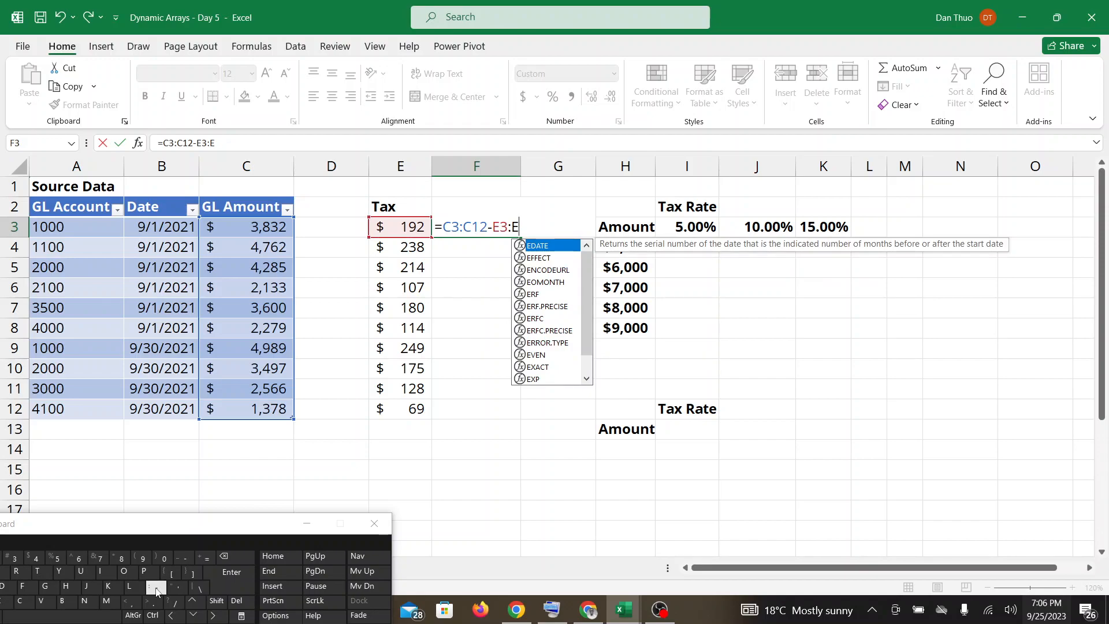
text(12)
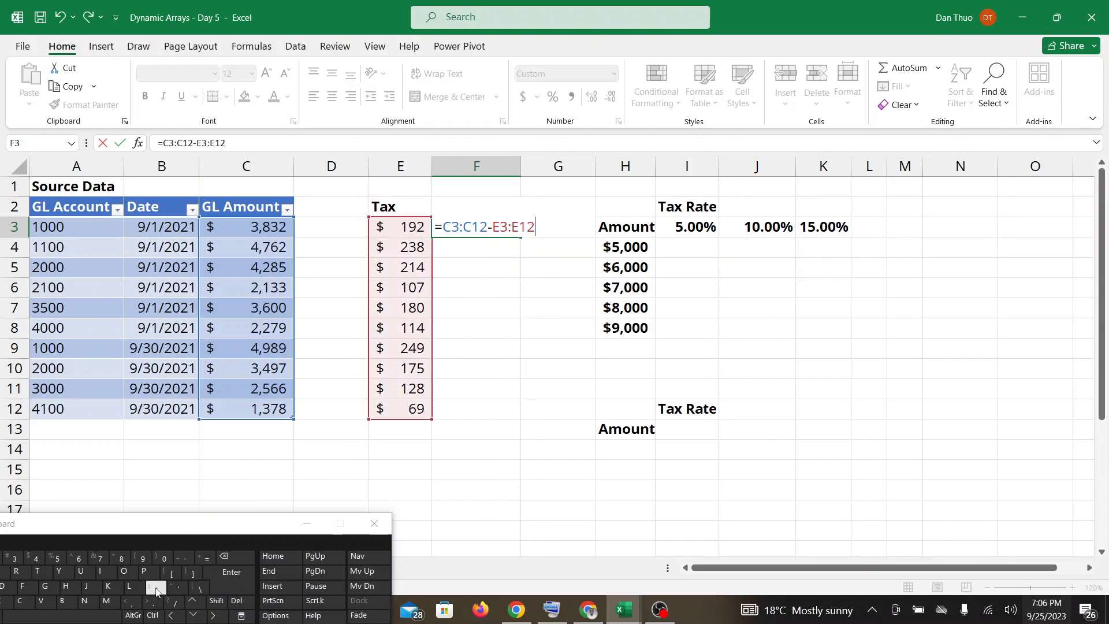
key(Return)
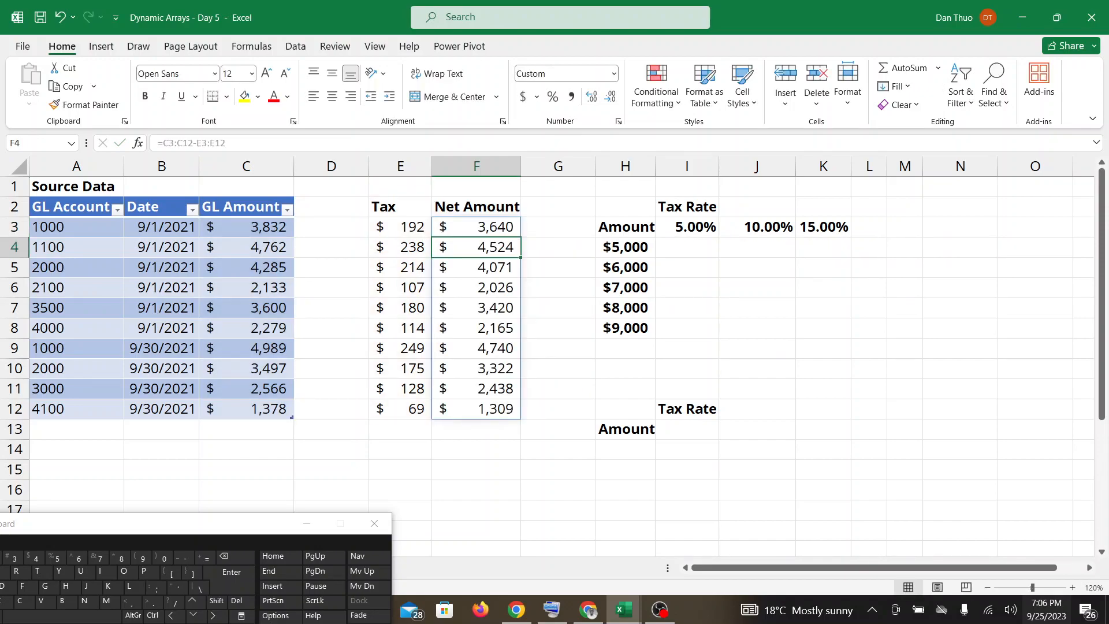
Check the Google Meet messages, return to the Dynamic Arrays - Day 5 workbook and inspect the net amount formula in F3.
click(586, 614)
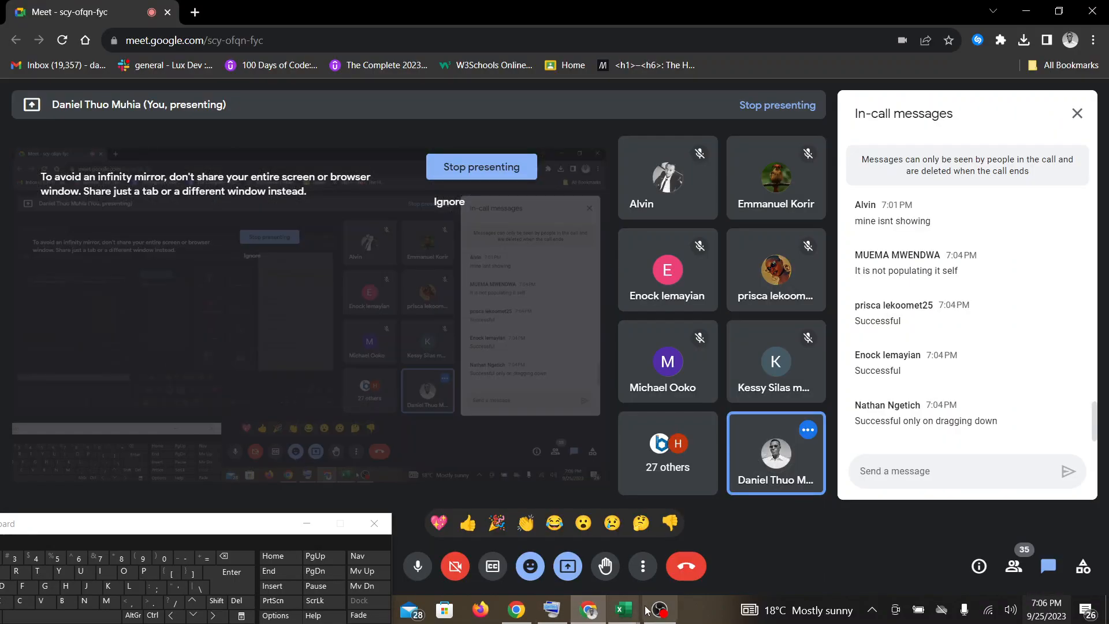
mouse_move(624, 610)
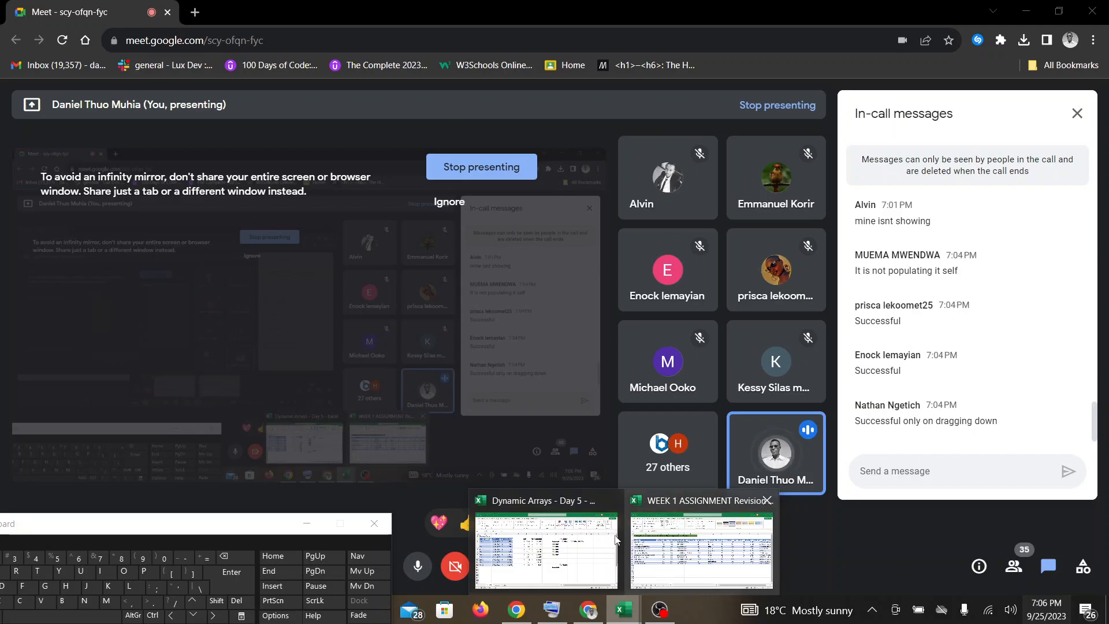
click(558, 535)
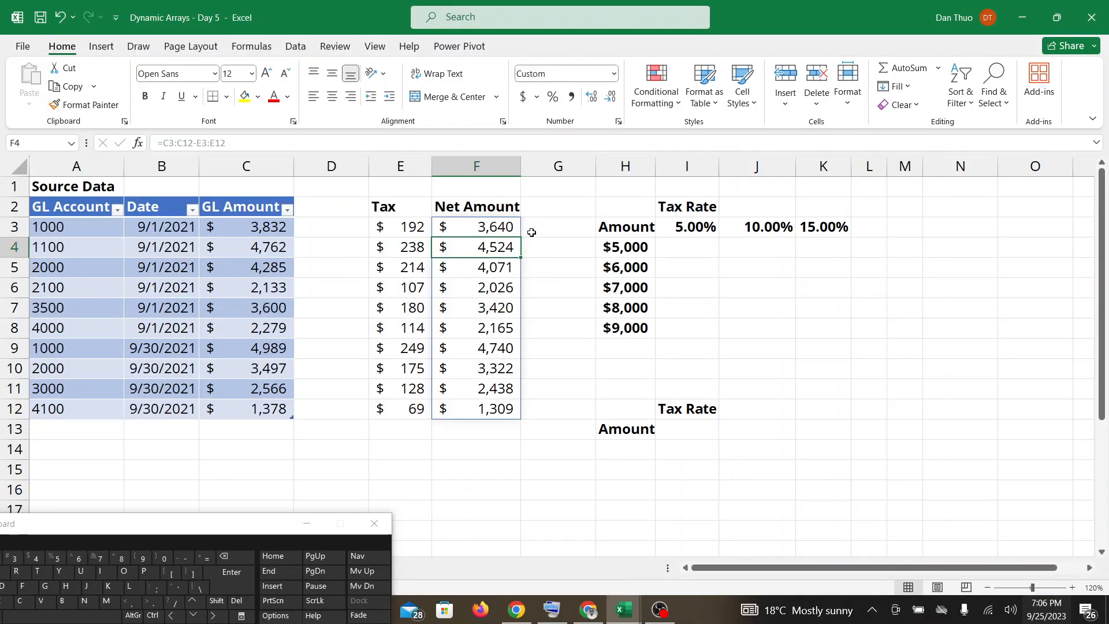
click(549, 259)
click(504, 232)
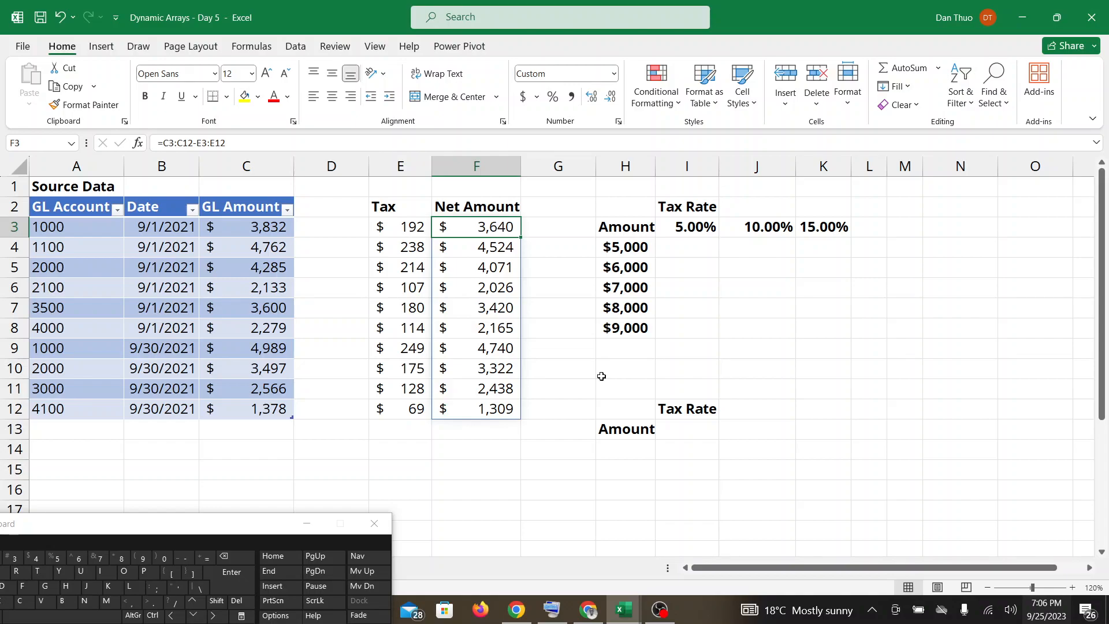
Check the Google Meet messages, look back at the Dynamic Arrays - Day 5 workbook and reopen the meeting.
click(589, 610)
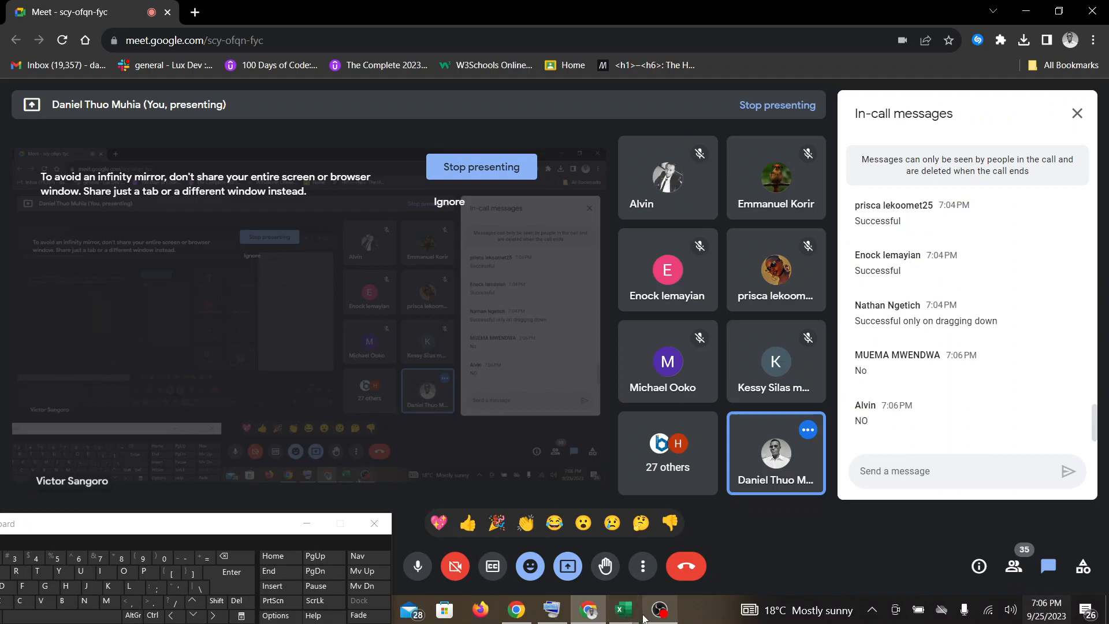
mouse_move(636, 617)
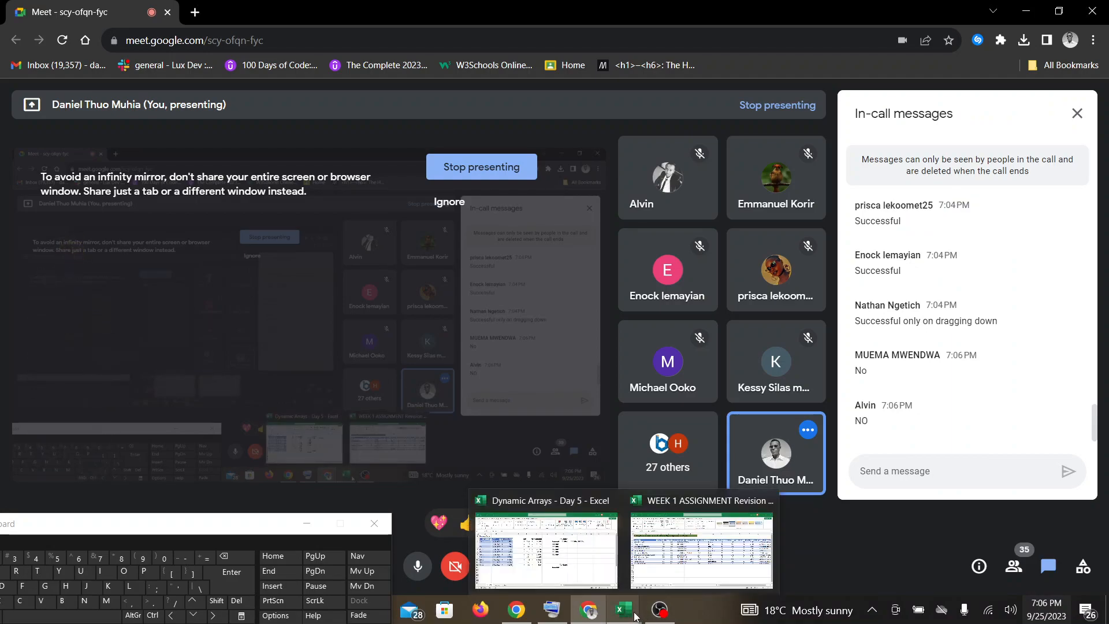
click(570, 540)
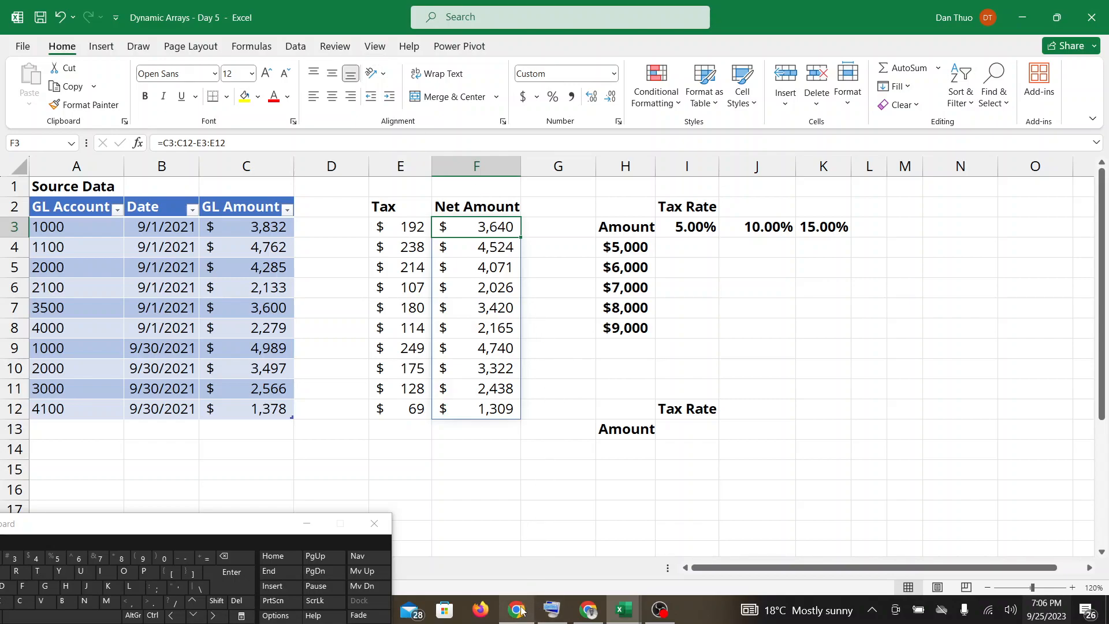
click(579, 543)
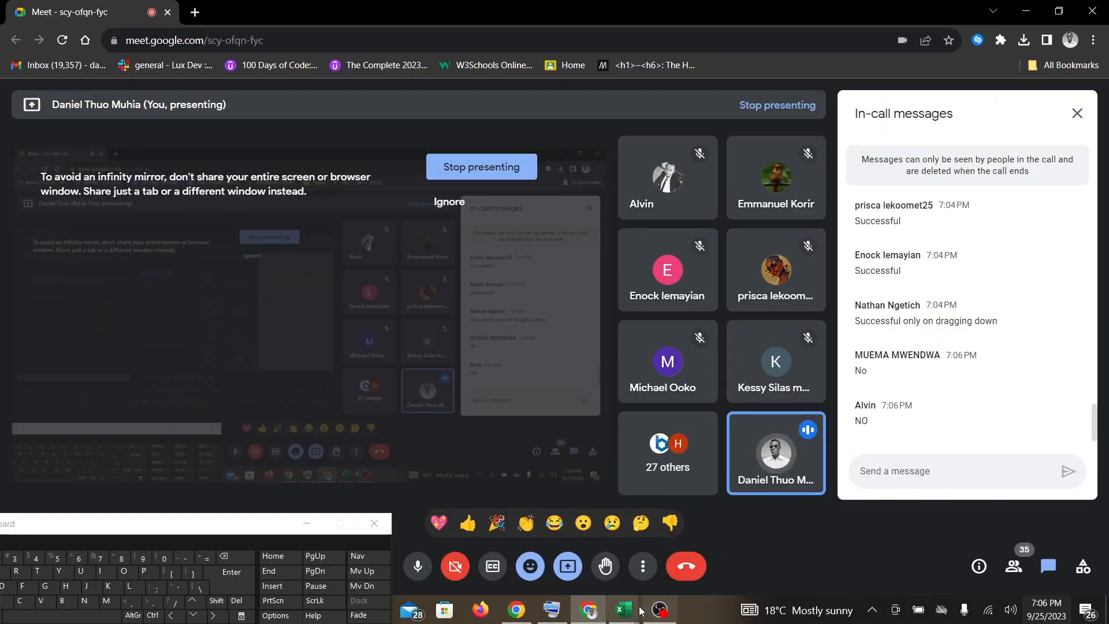
Return to the Dynamic Arrays - Day 5 workbook, undo the net amount formula in F3 and start a new formula there.
click(628, 622)
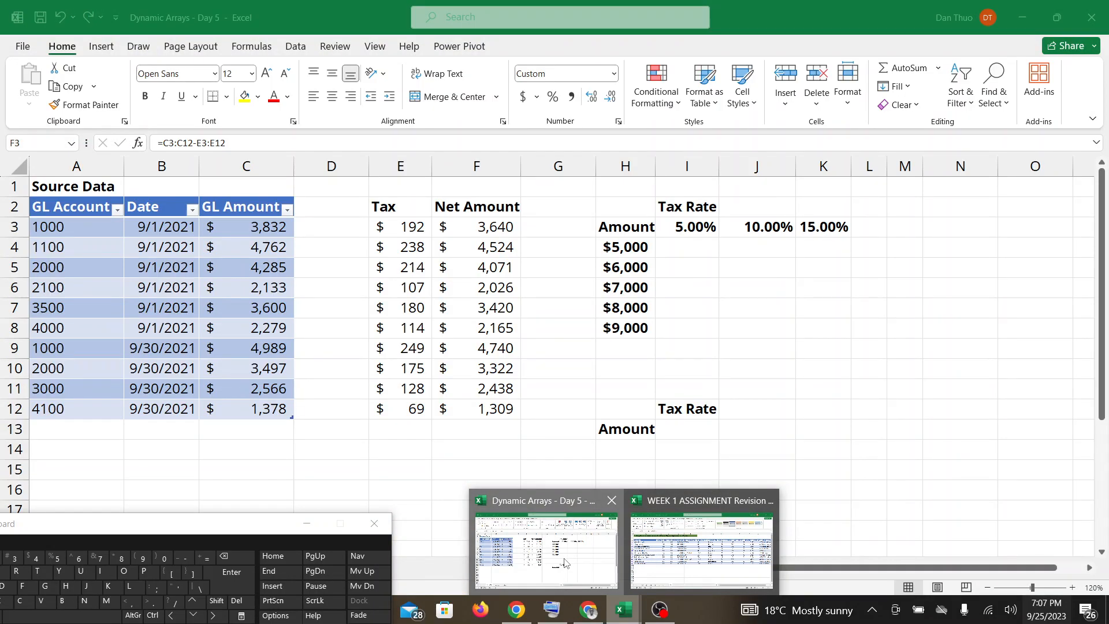
click(564, 562)
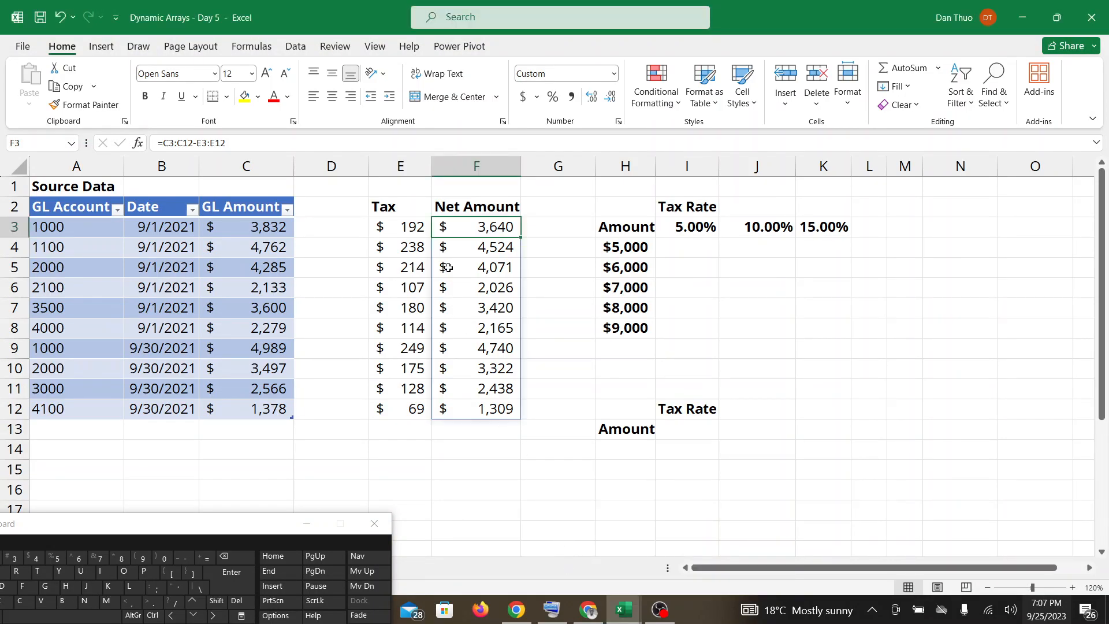
key(ctrl+z)
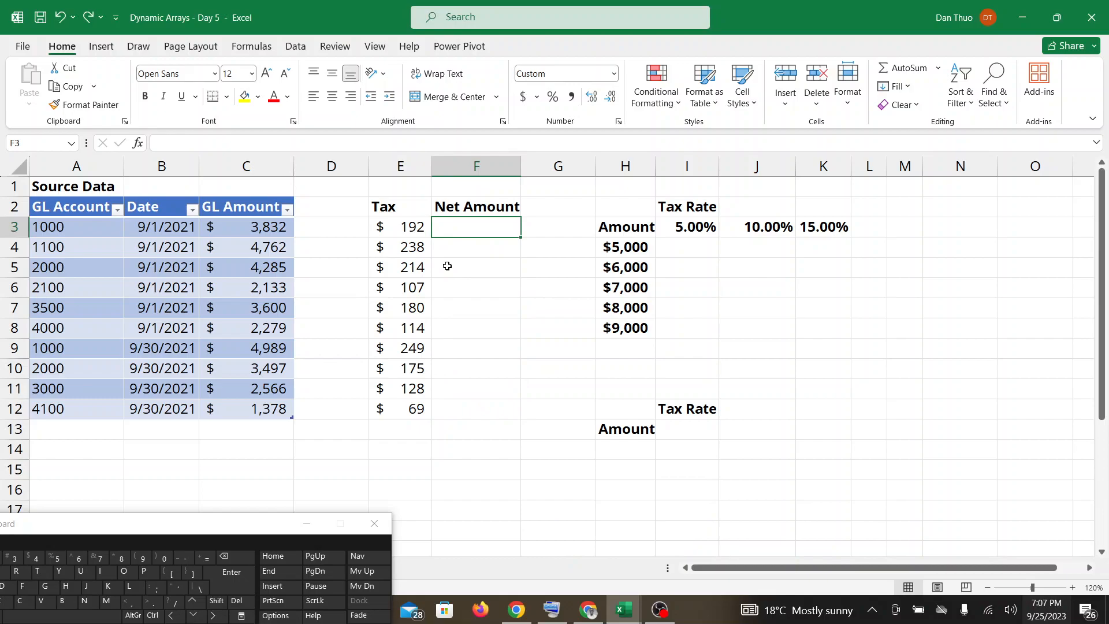
click(209, 559)
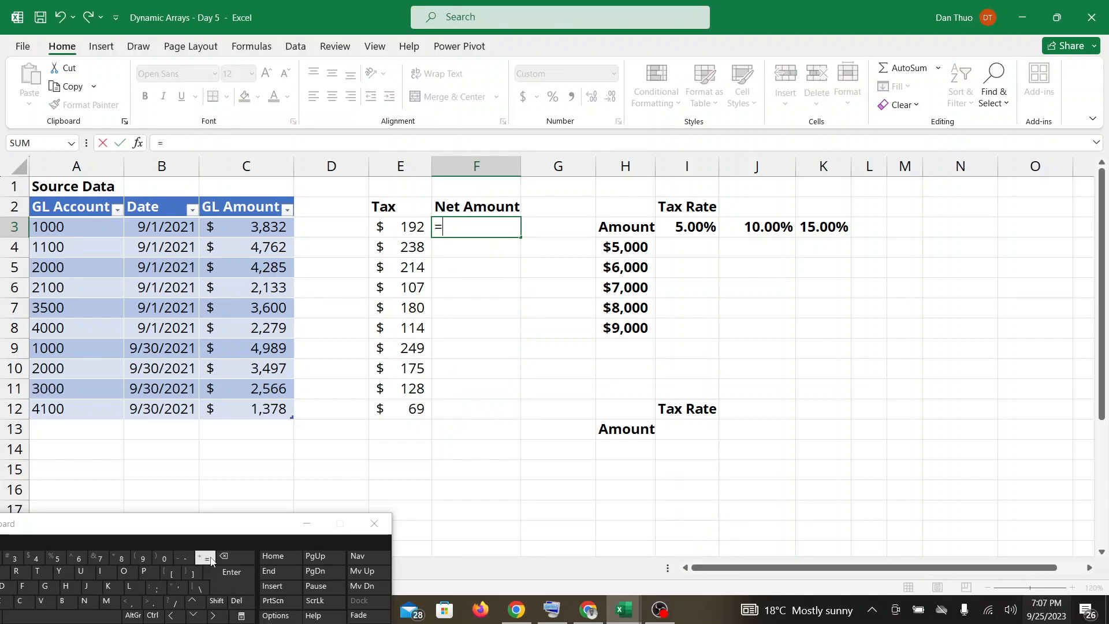
Check the Google Meet messages, glance back at the workbook, and stop presenting the screen in the call.
click(581, 617)
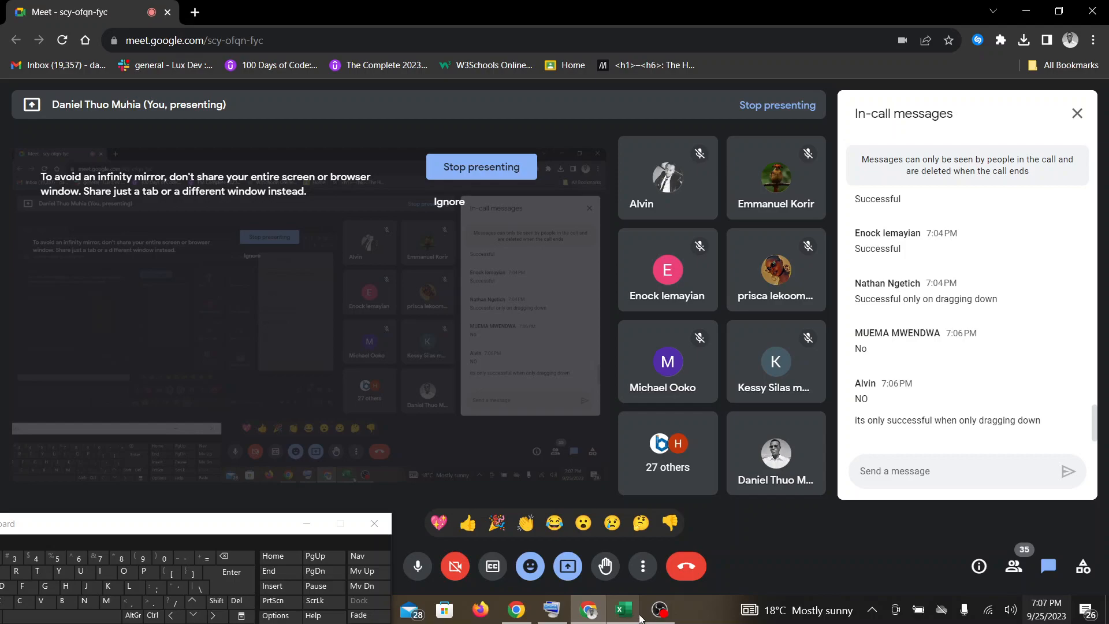
mouse_move(628, 618)
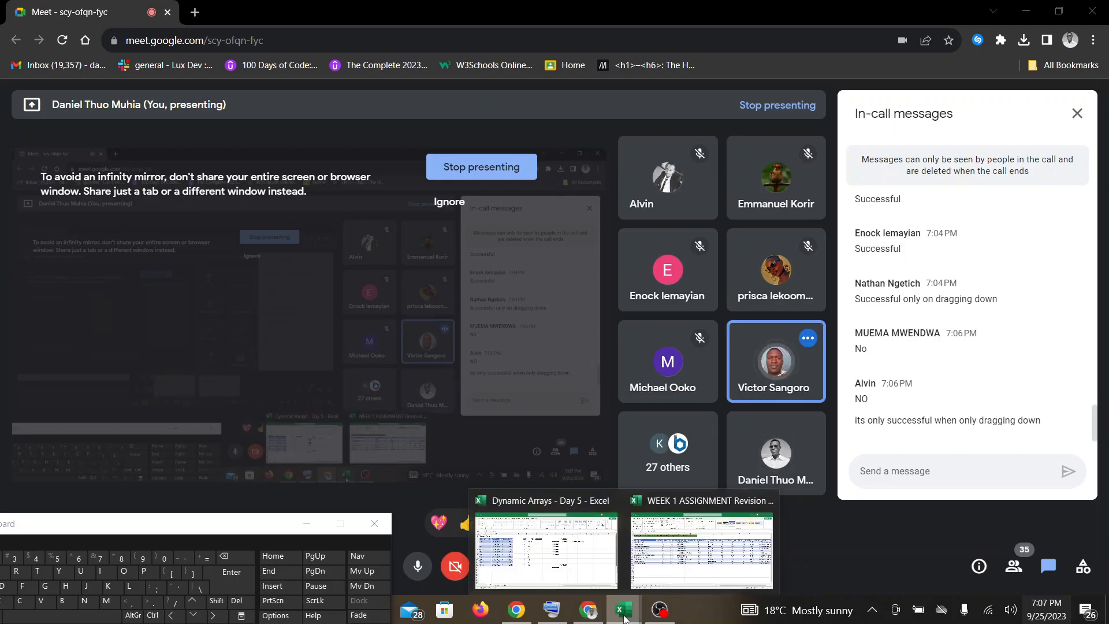
click(578, 522)
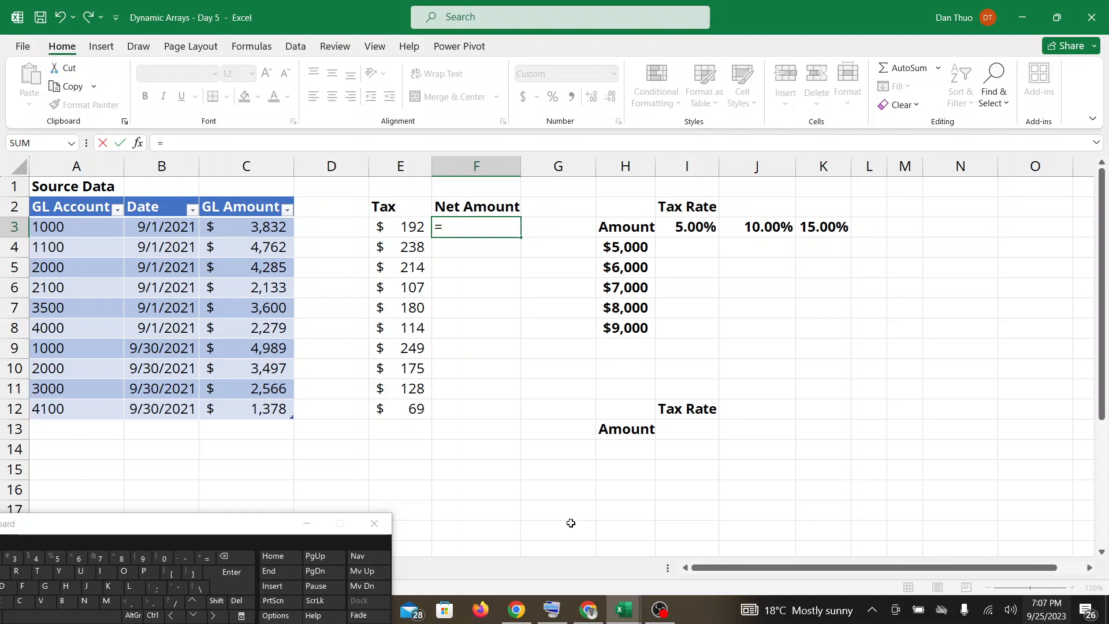
click(588, 610)
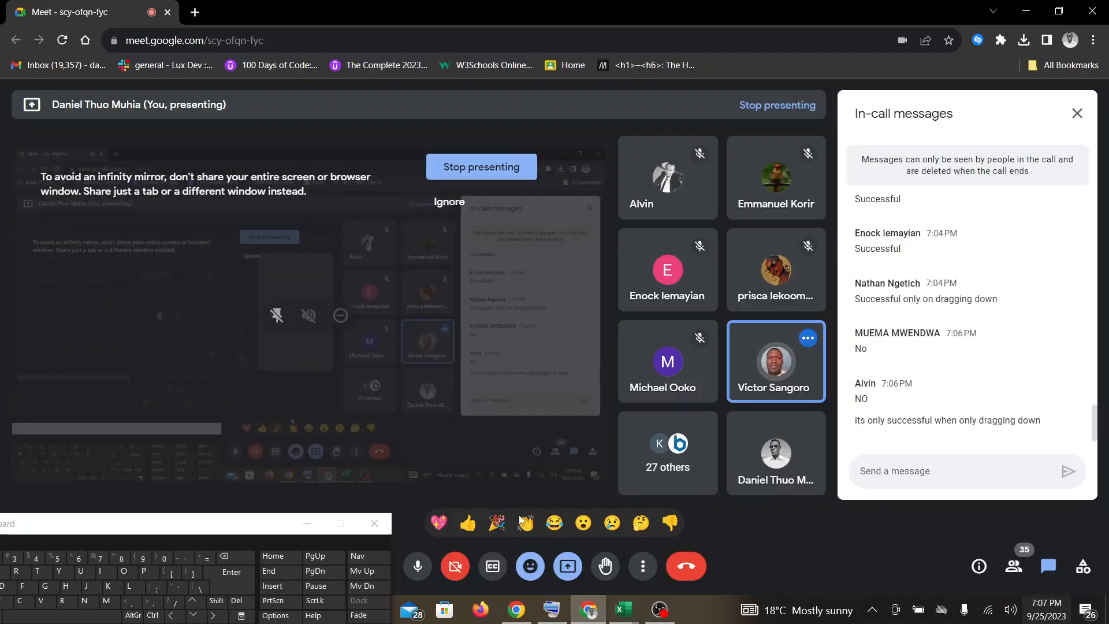
click(572, 573)
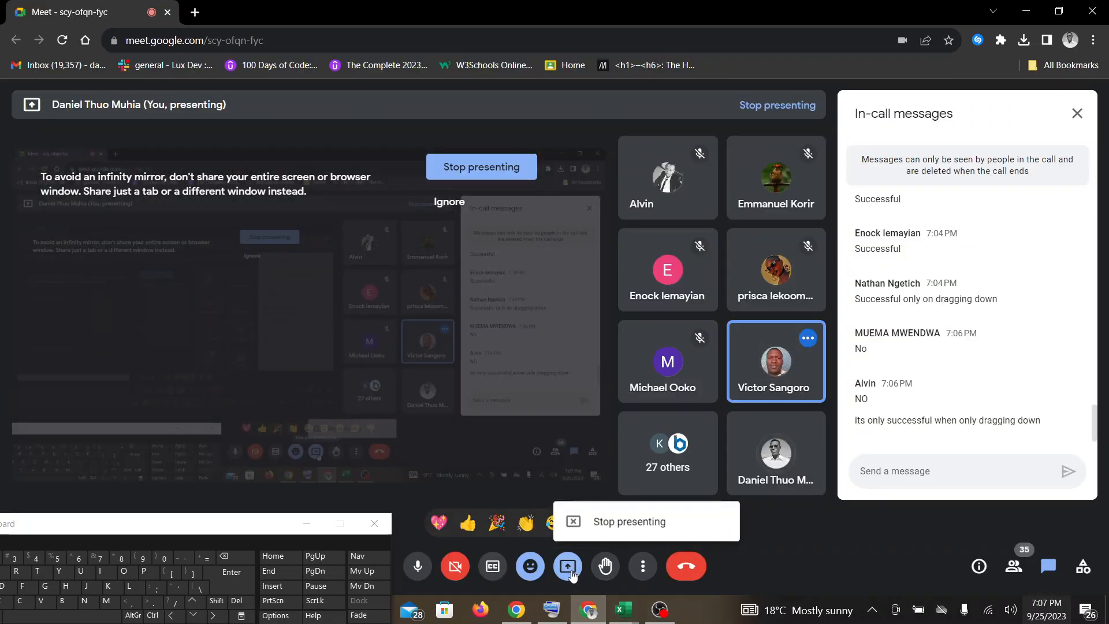
click(573, 522)
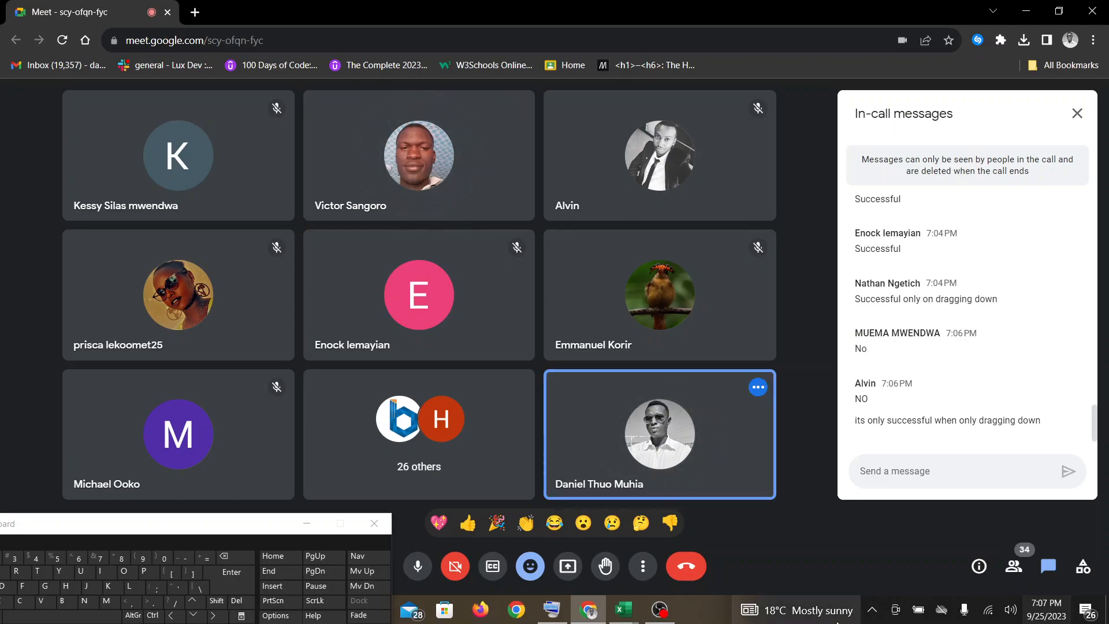
Mute and unmute the microphone twice during the discussion in the call.
click(418, 569)
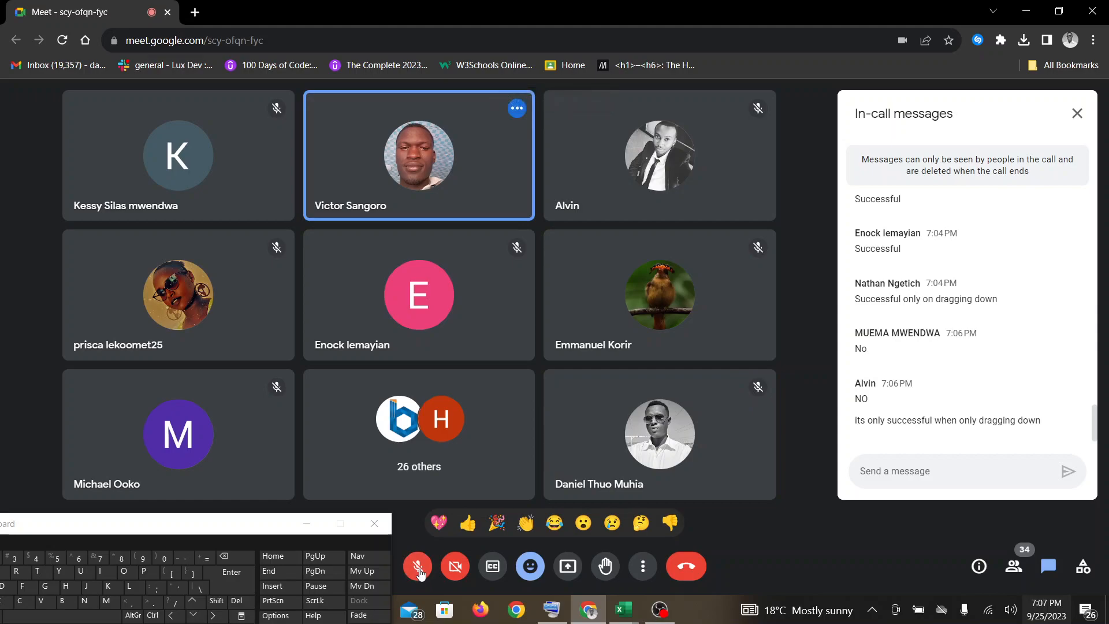
click(418, 569)
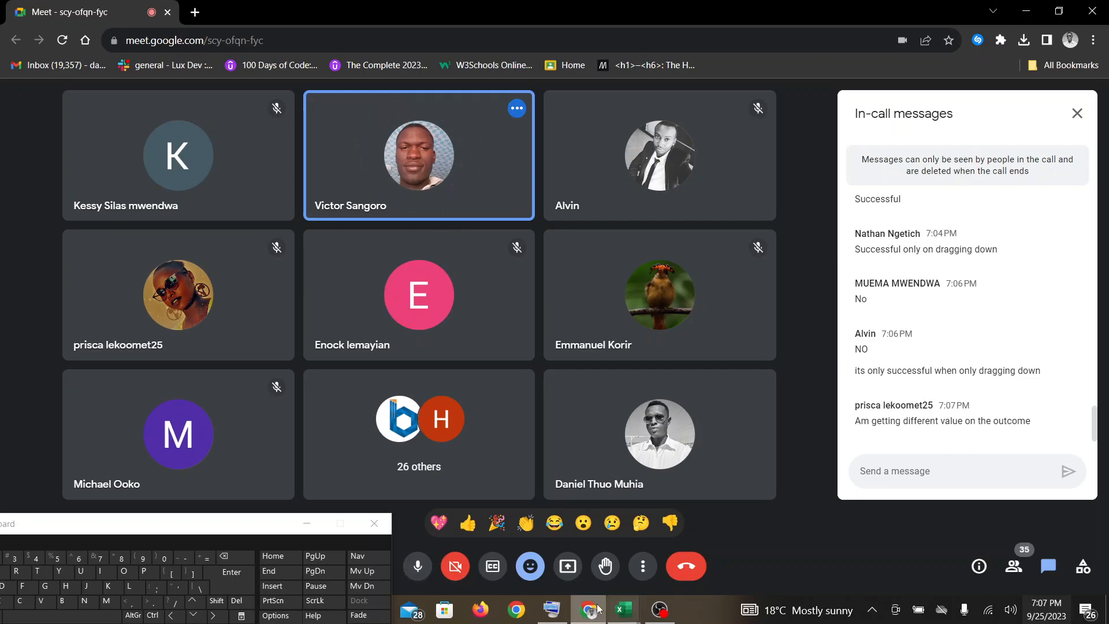
mouse_move(555, 613)
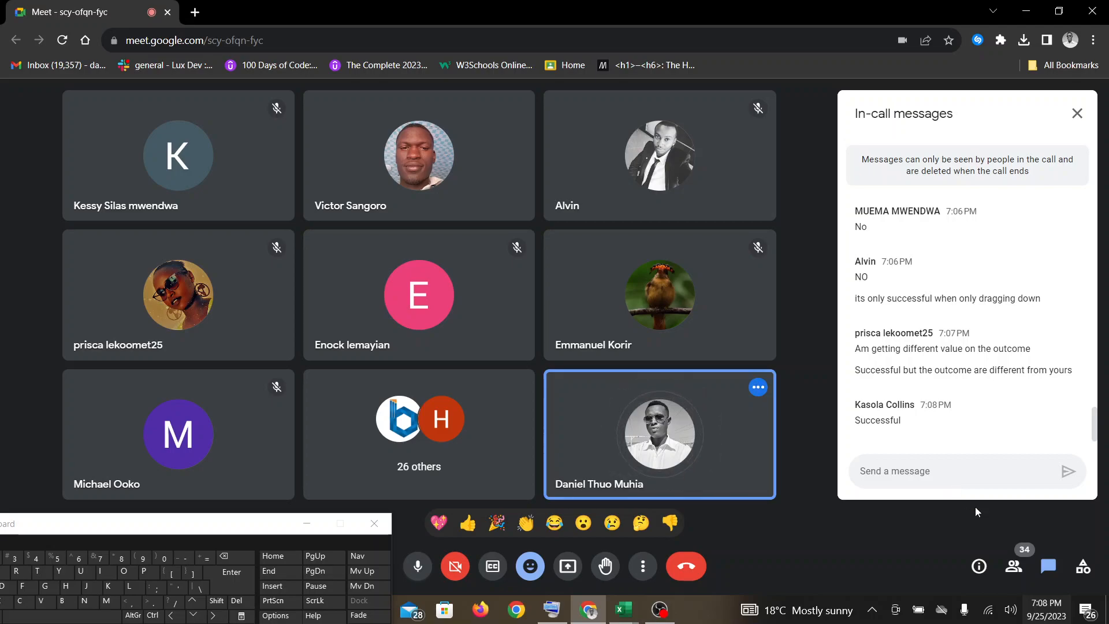
click(623, 609)
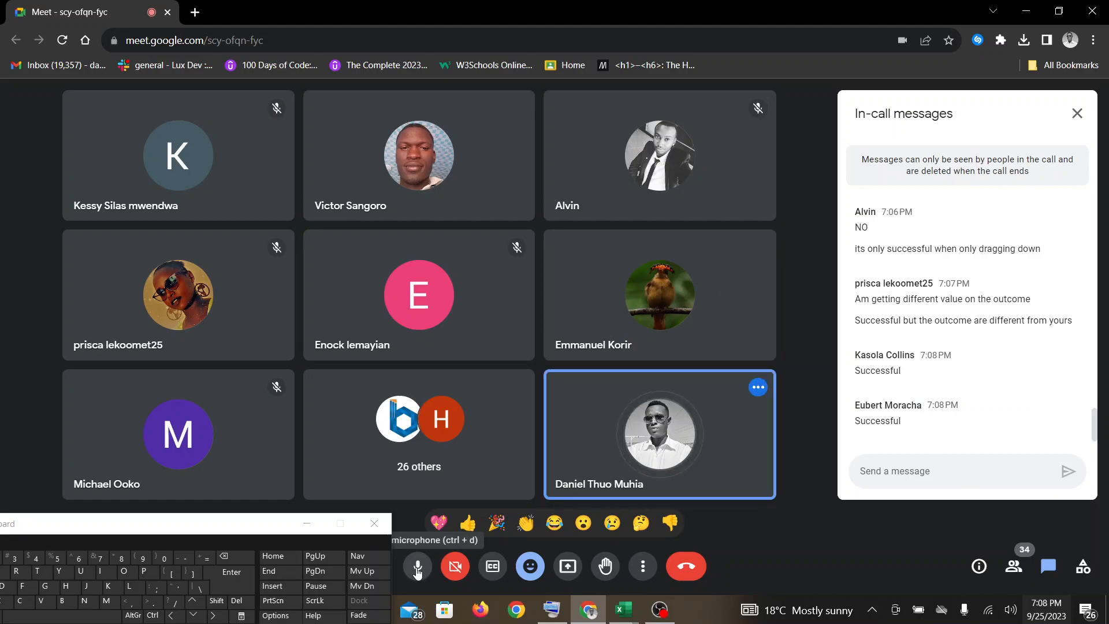
click(417, 569)
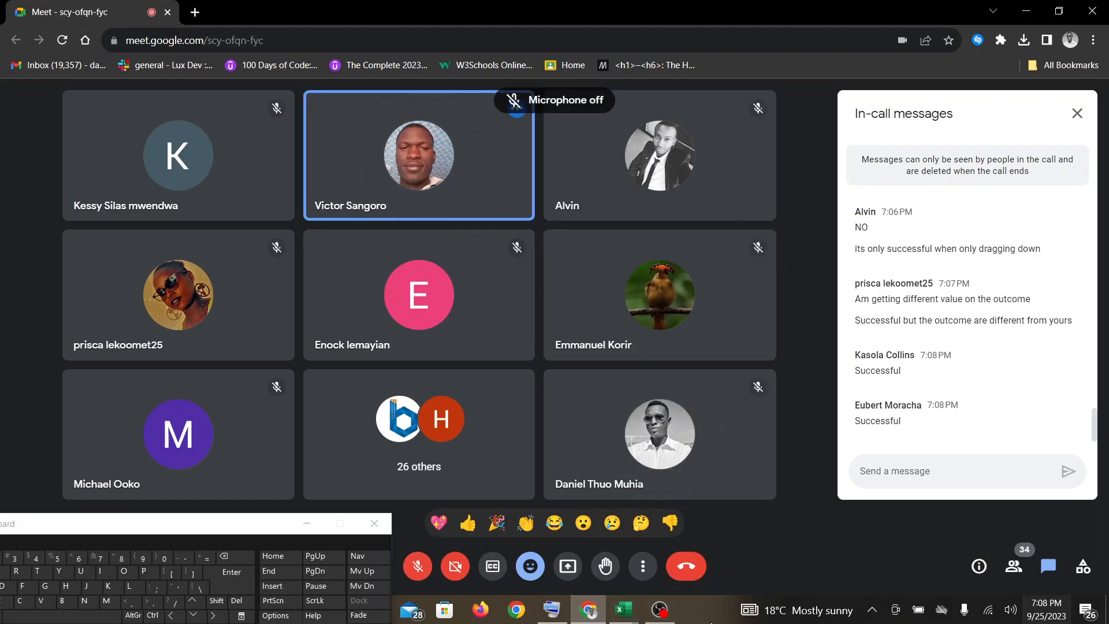
click(418, 566)
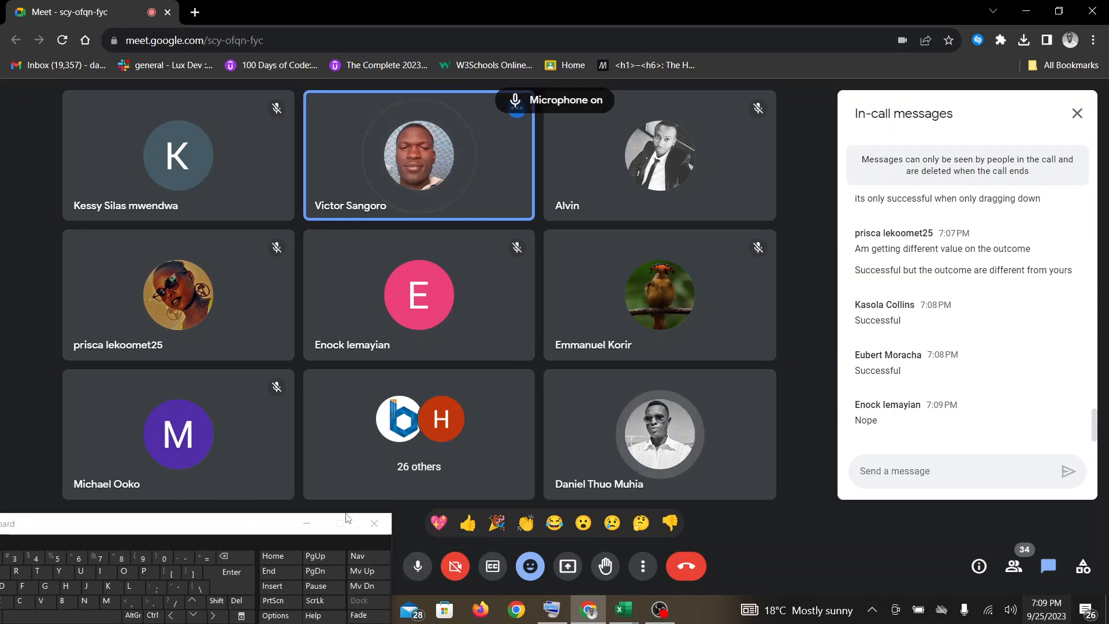
Lower the on-screen keyboard and present the entire screen in the Google Meet call.
drag(259, 525, 237, 583)
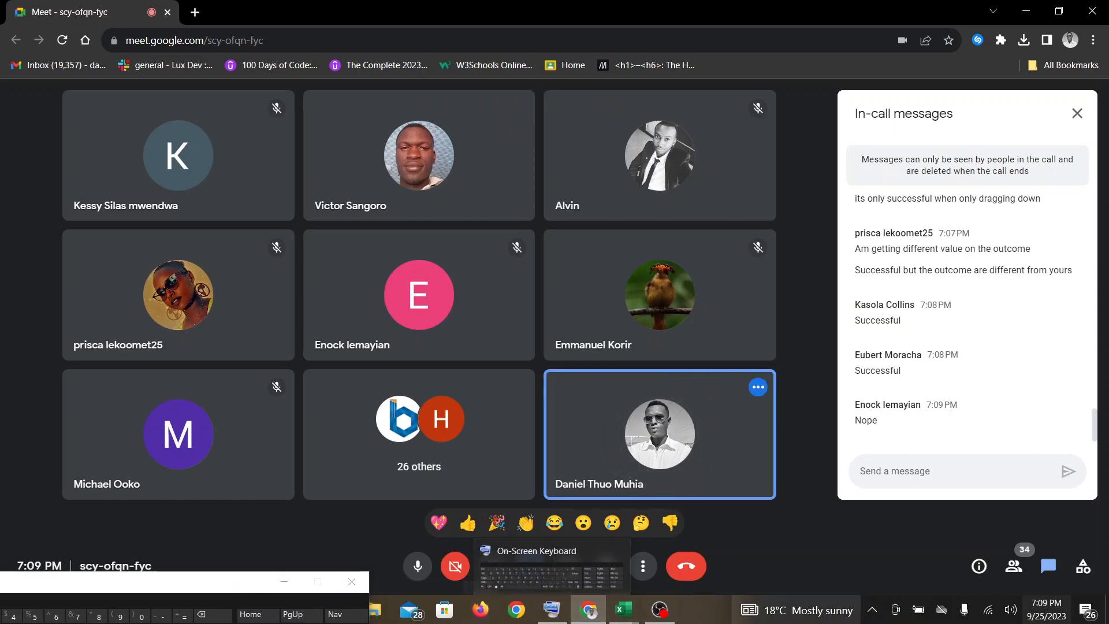
mouse_move(797, 610)
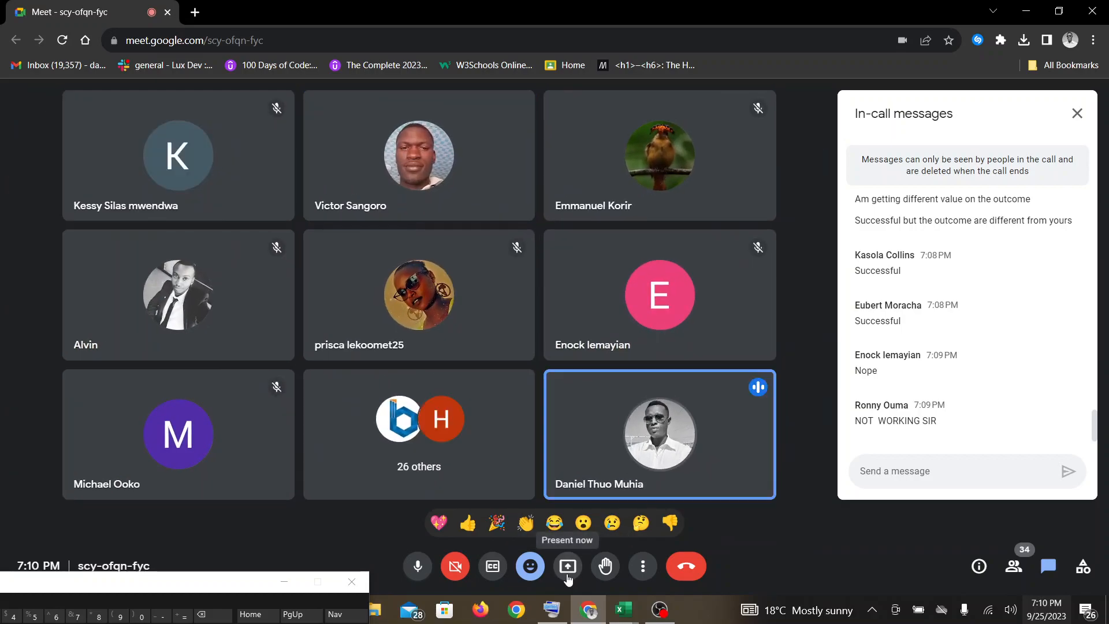
click(568, 566)
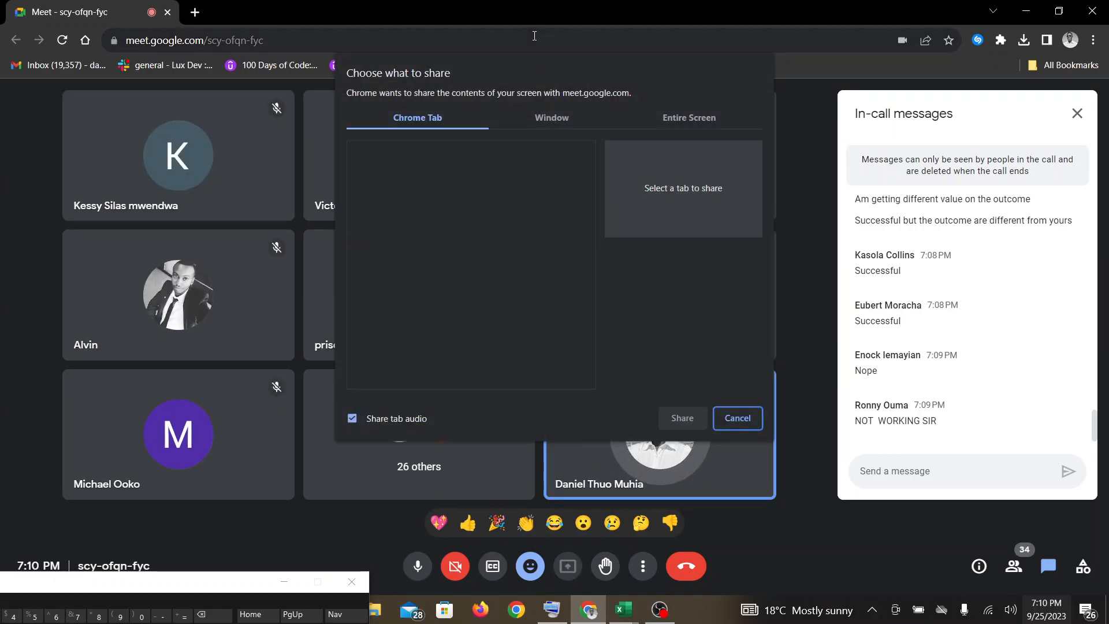
click(717, 118)
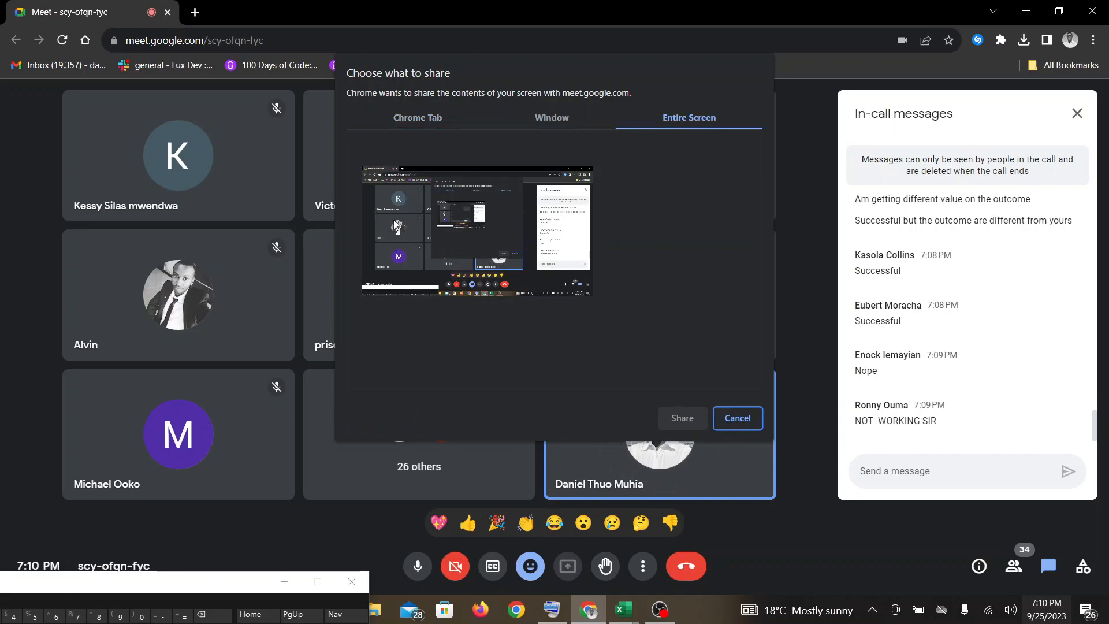
click(427, 231)
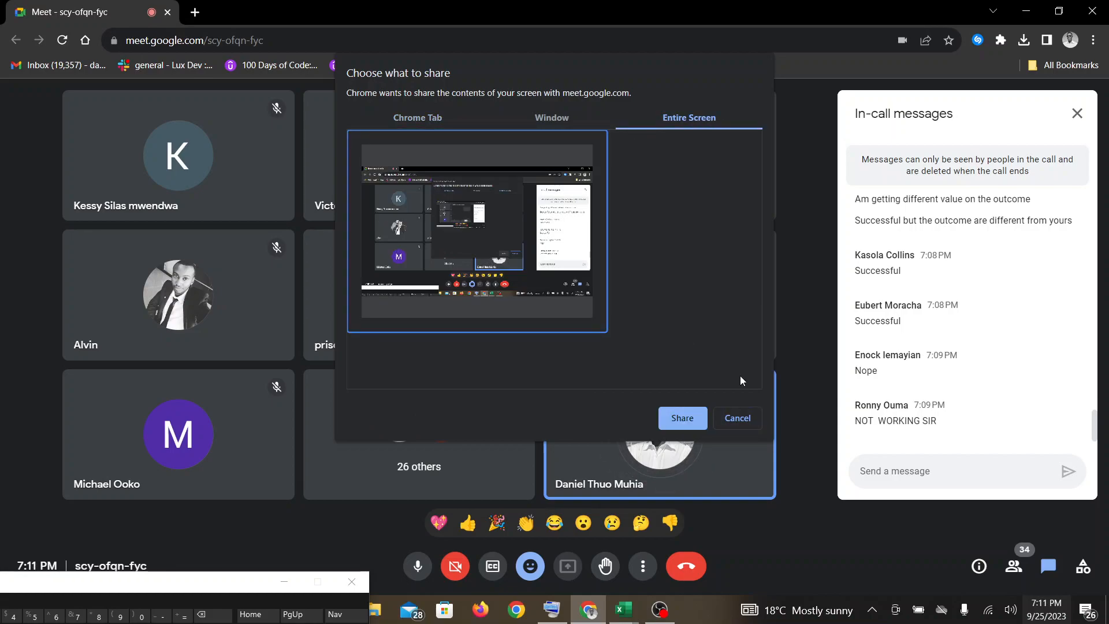
click(698, 416)
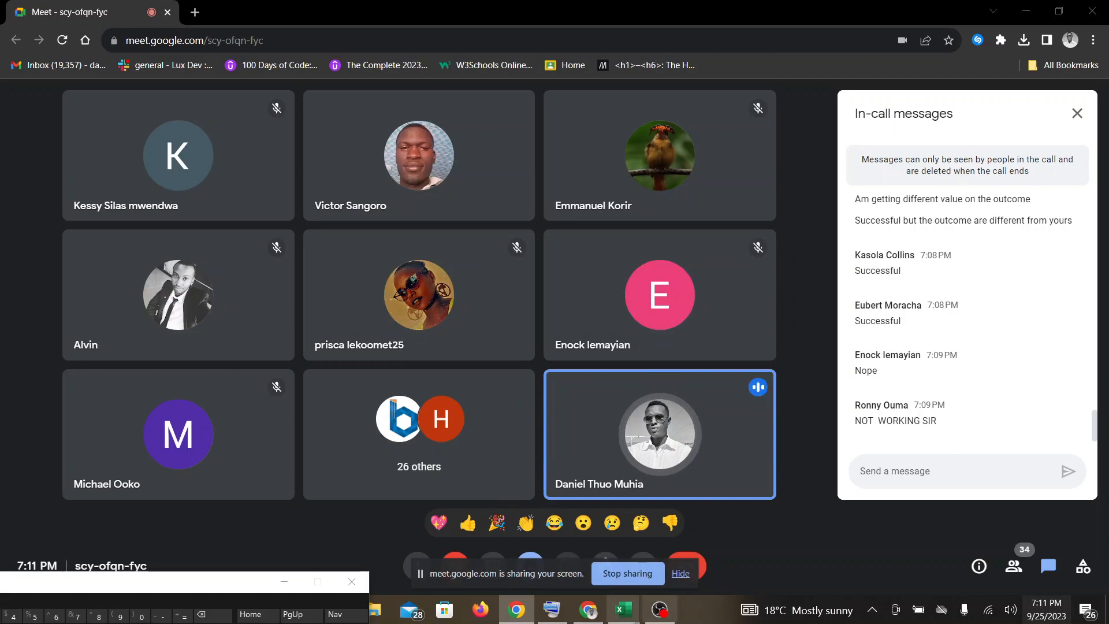
Check the presentation in Google Meet, return to the Dynamic Arrays - Day 5 workbook and hide the screen-sharing notice.
mouse_move(622, 613)
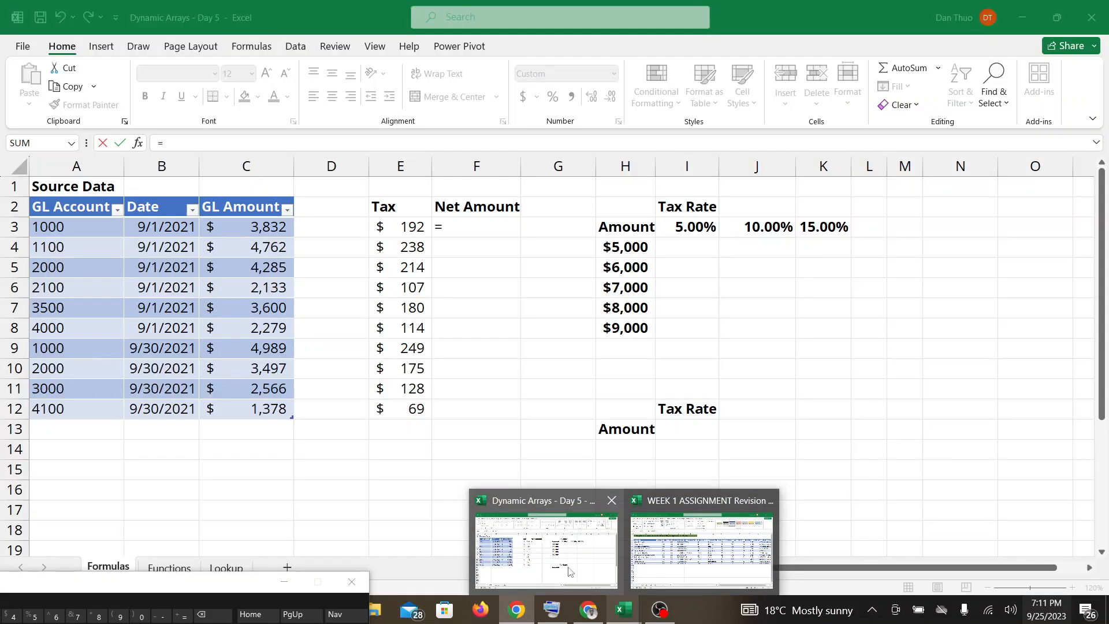
click(569, 572)
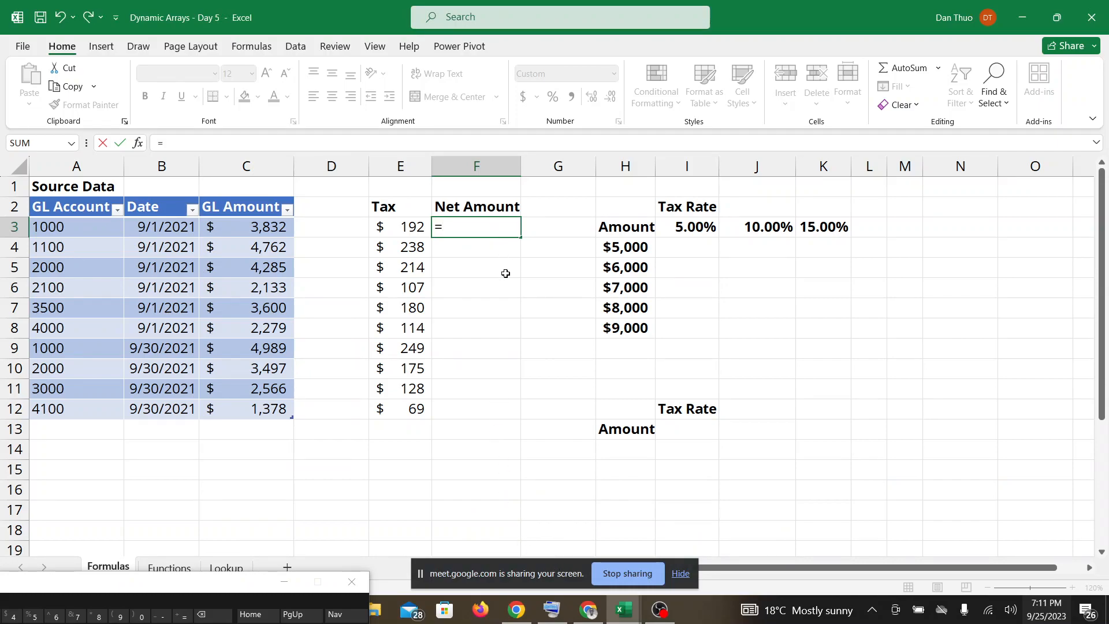
click(599, 619)
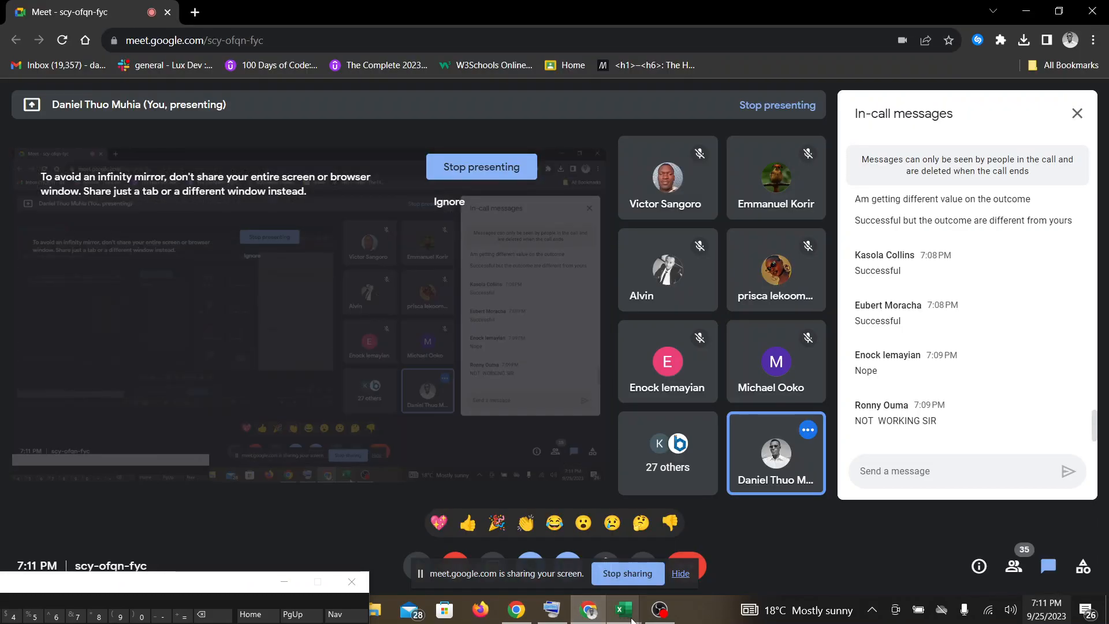
mouse_move(624, 609)
click(599, 549)
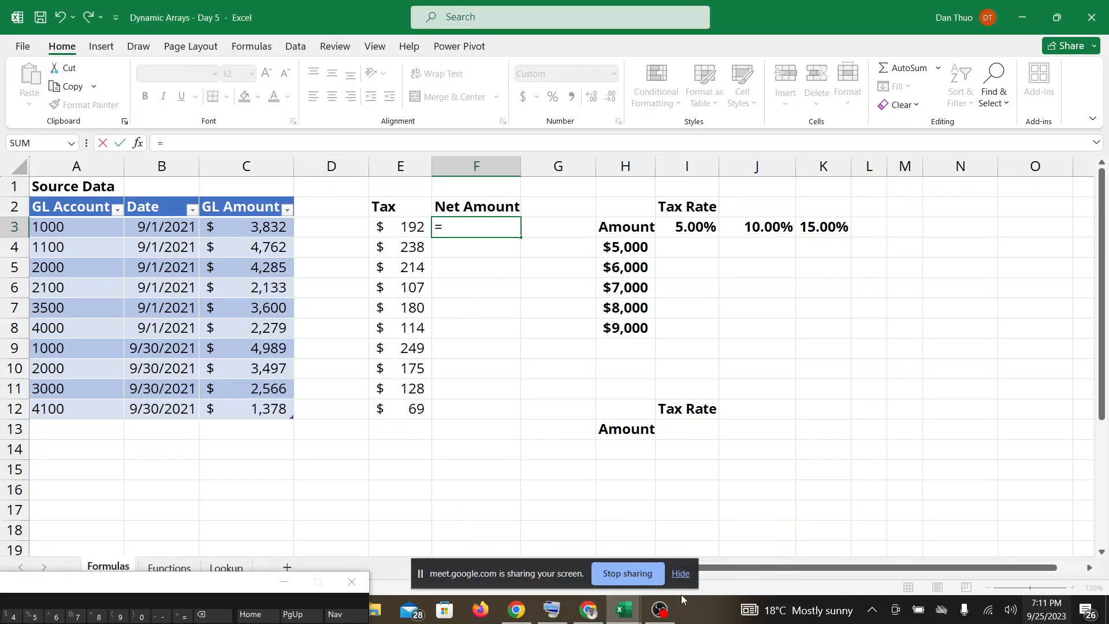
click(681, 574)
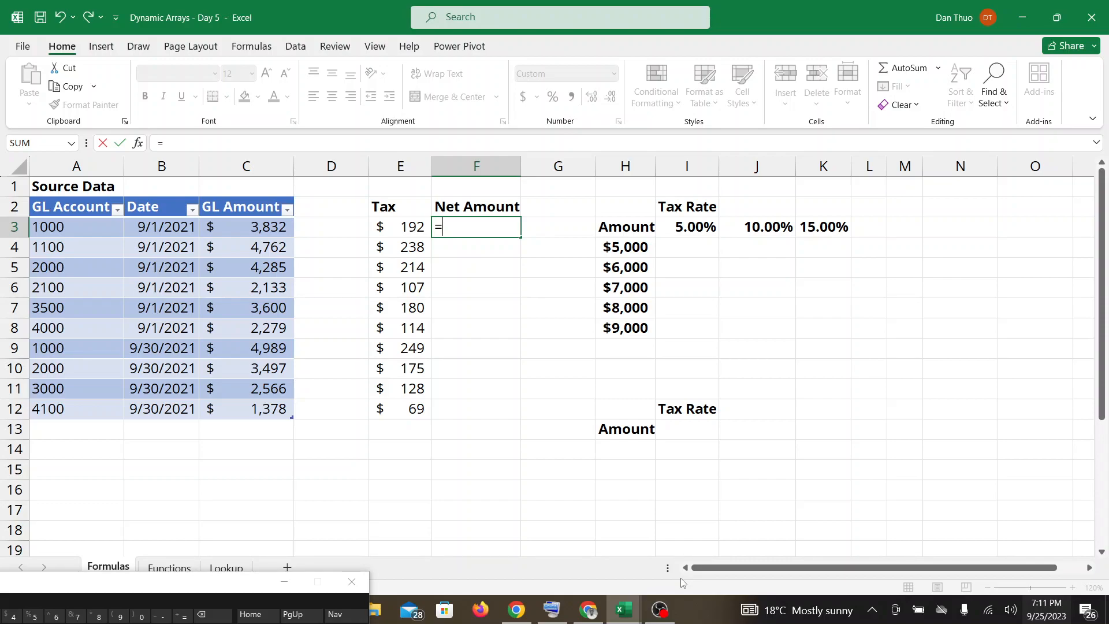
Raise the on-screen keyboard and complete the Net Amount array formula in F3 as =C3:C12-E3:E12.
drag(200, 587, 282, 545)
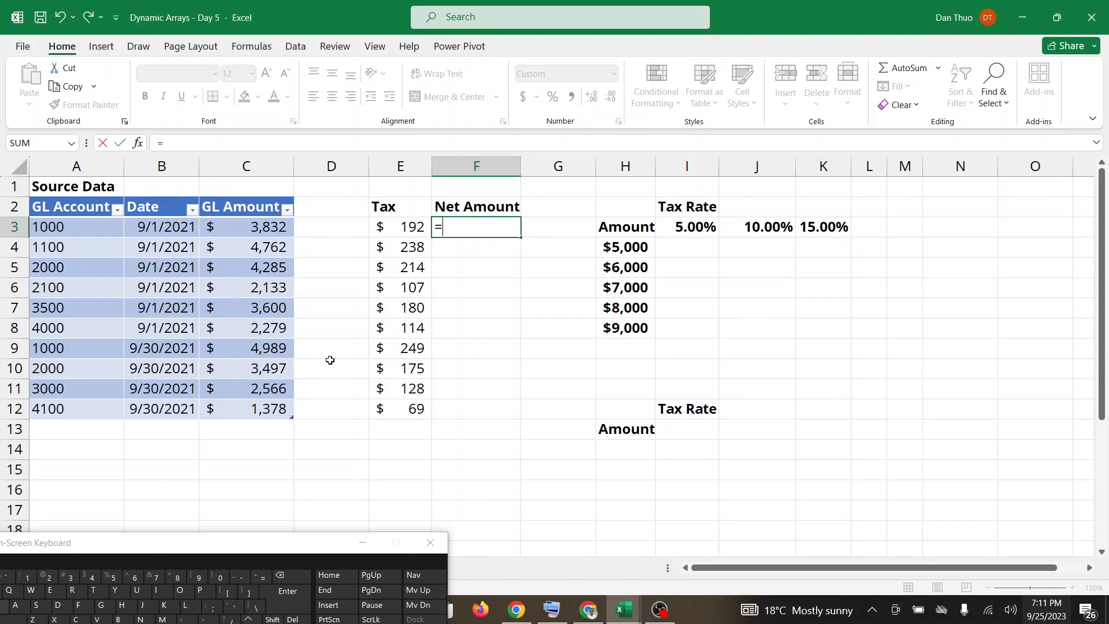
text(C3)
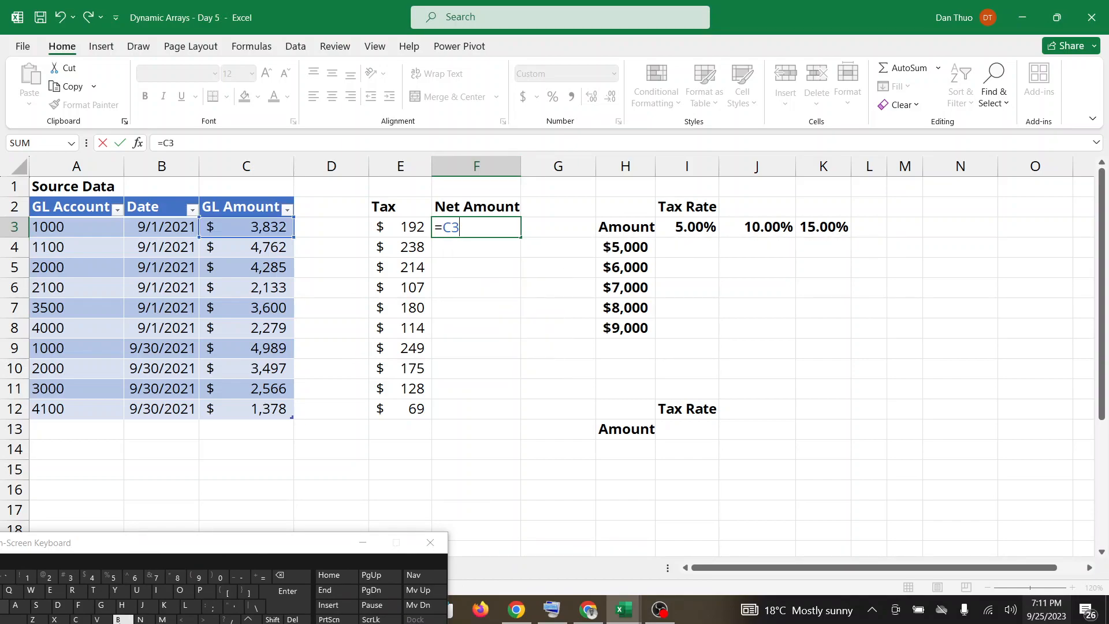
shift+click(217, 610)
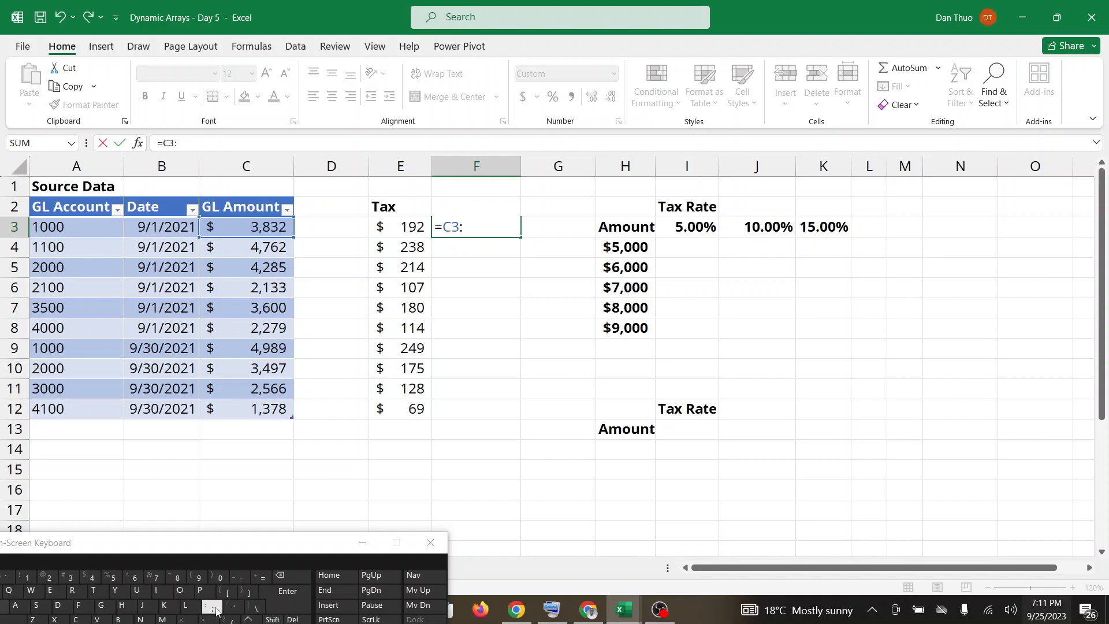
text(C12)
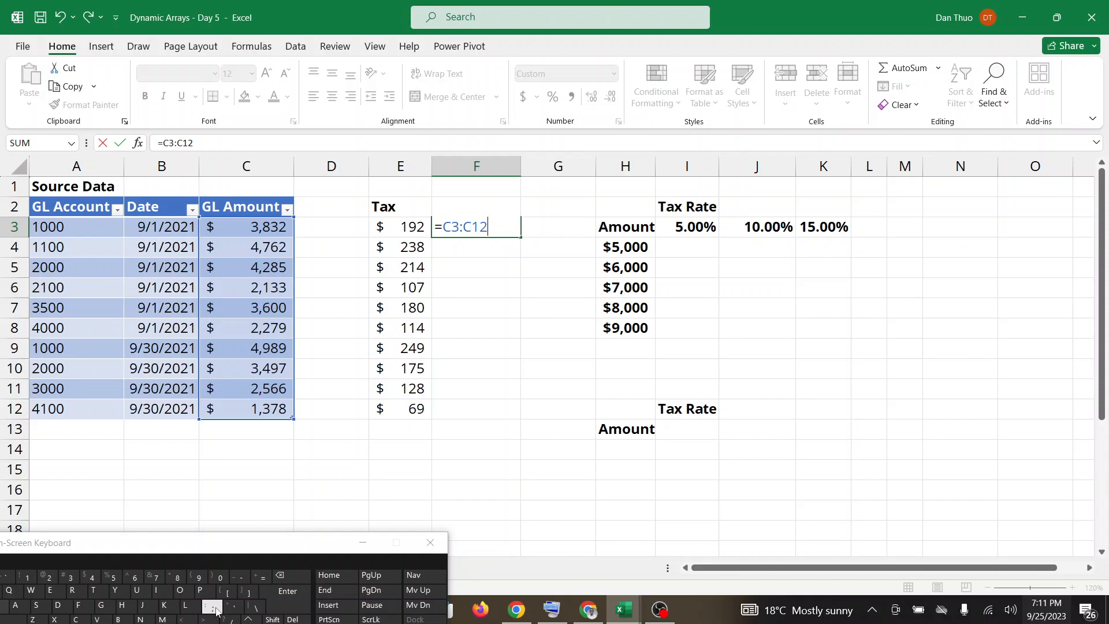
click(237, 578)
click(413, 228)
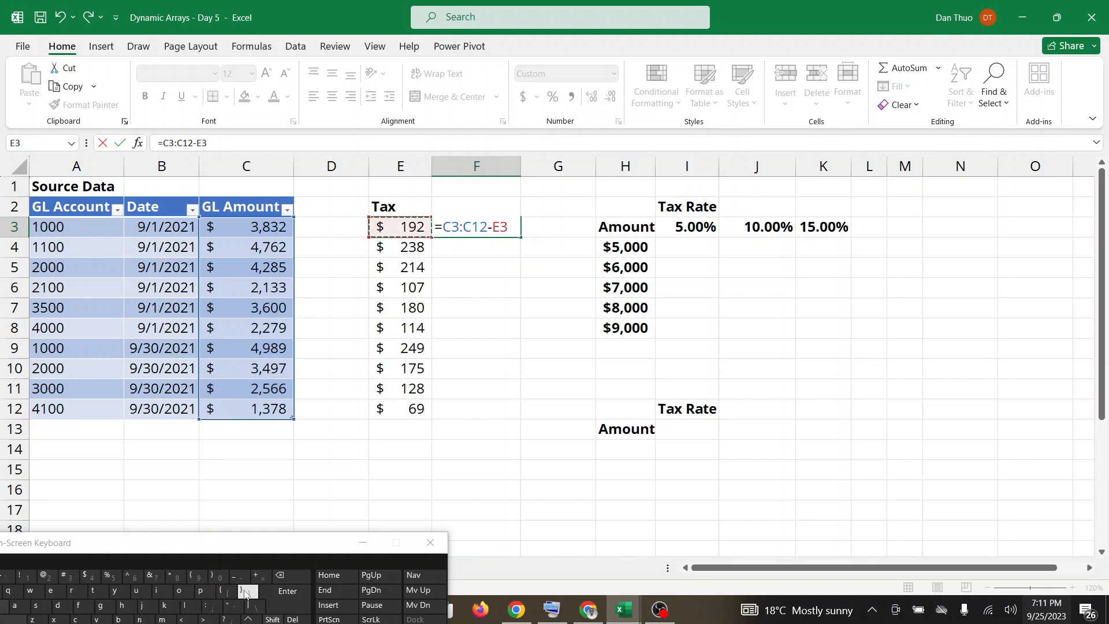
click(213, 607)
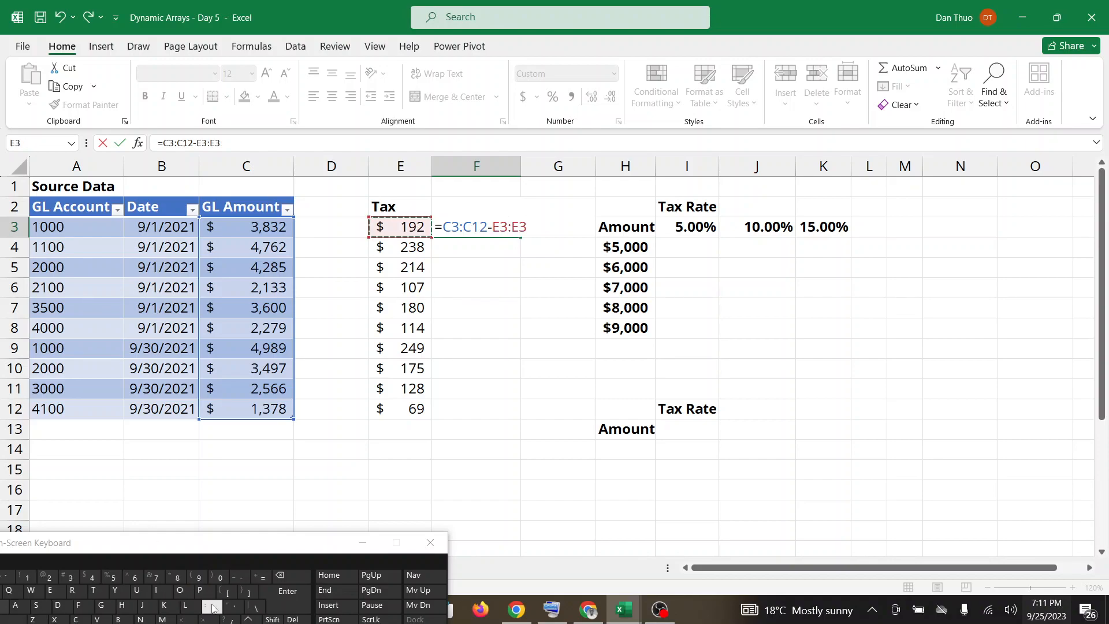
key(BackSpace)
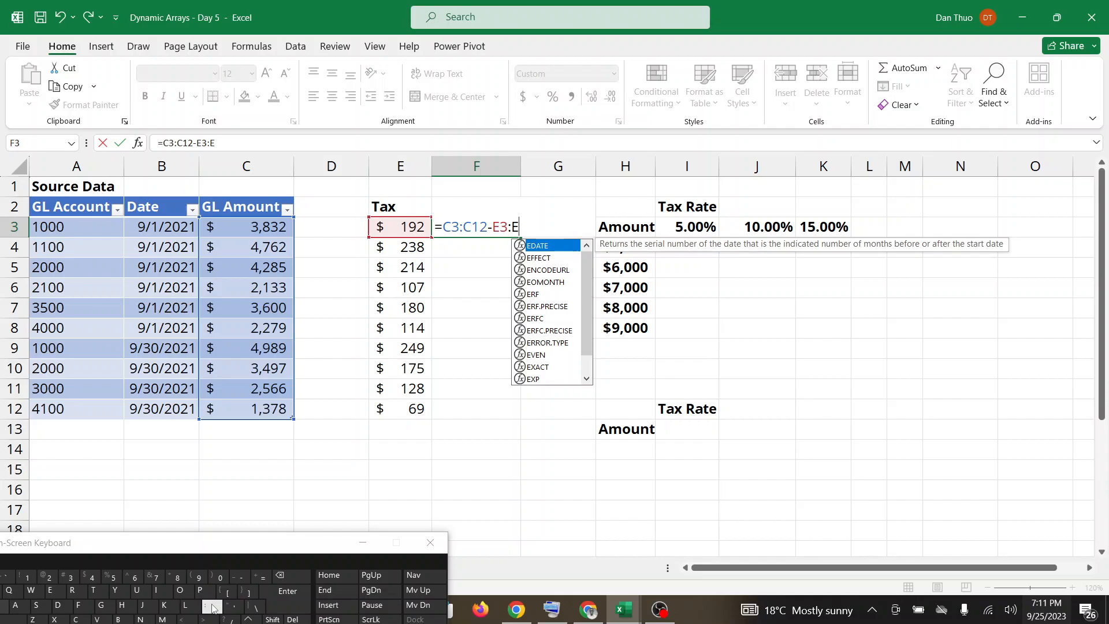
text(12)
key(Return)
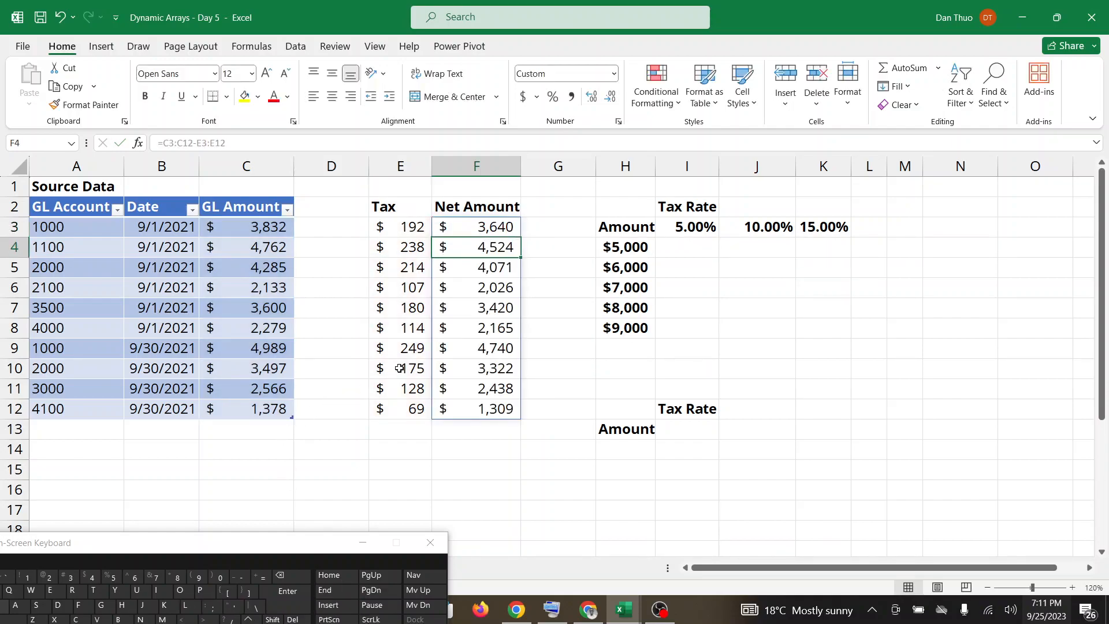
Check the Google Meet call for responses three times, returning to the Dynamic Arrays - Day 5 workbook after each look.
click(584, 613)
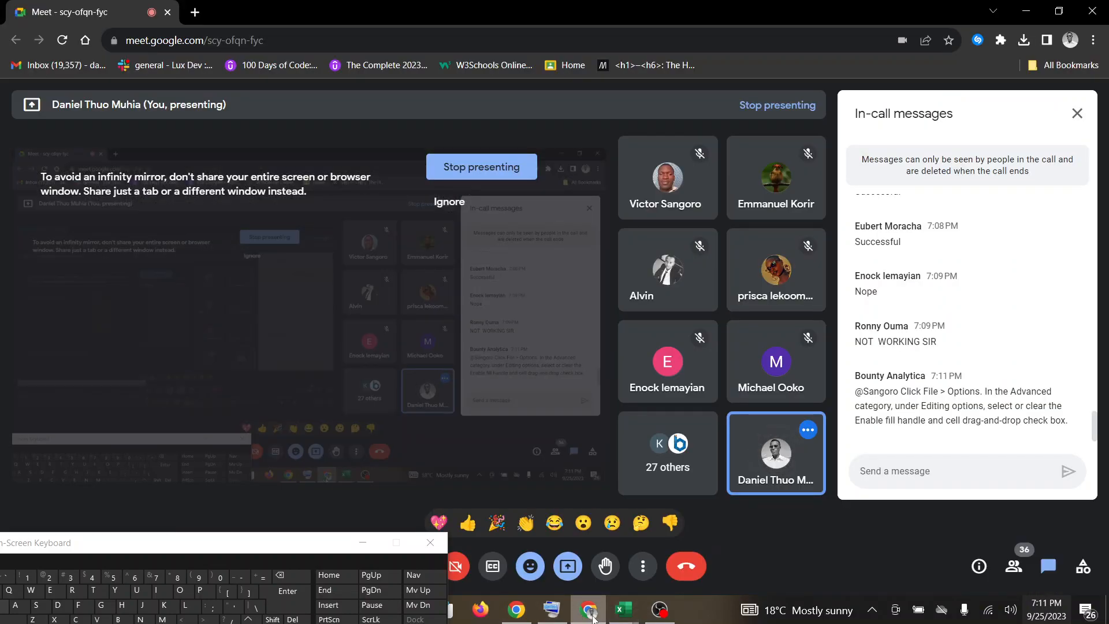
click(629, 614)
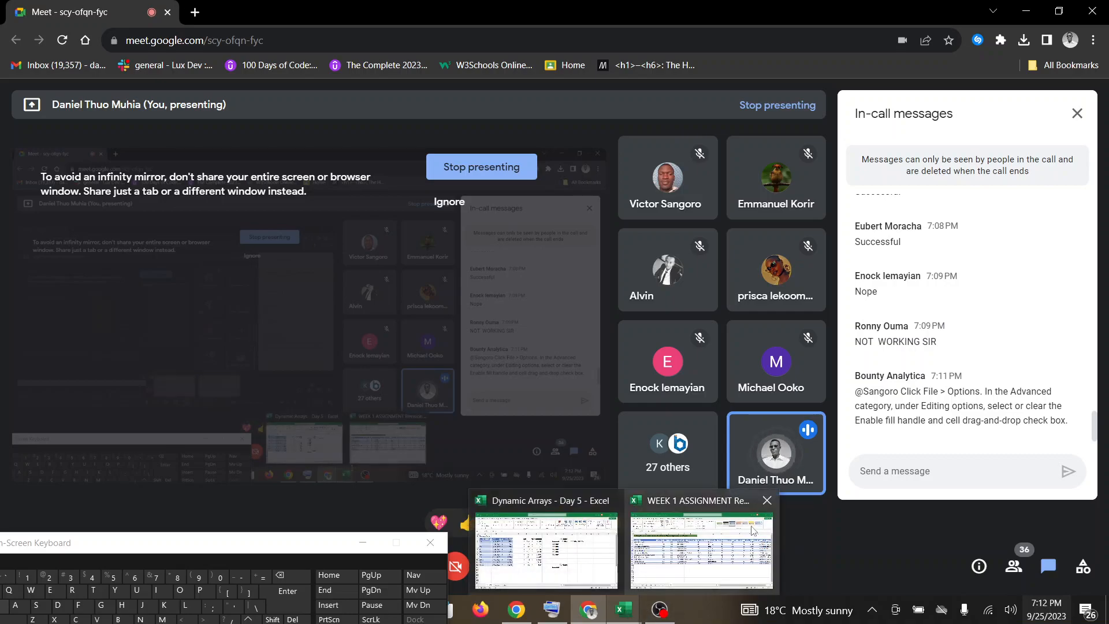
click(569, 543)
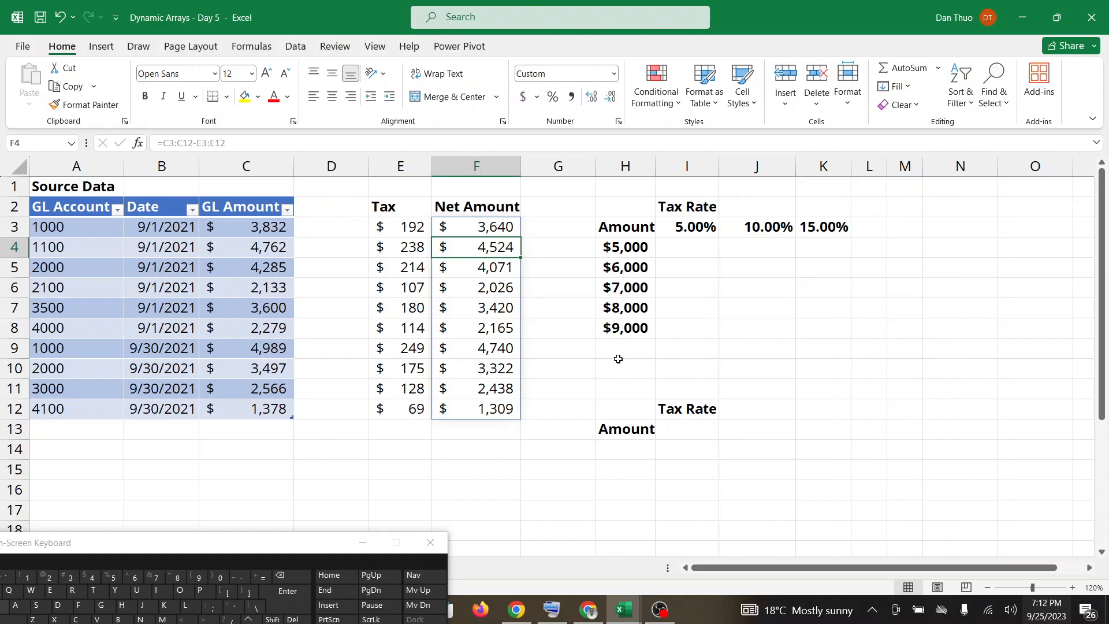
click(589, 611)
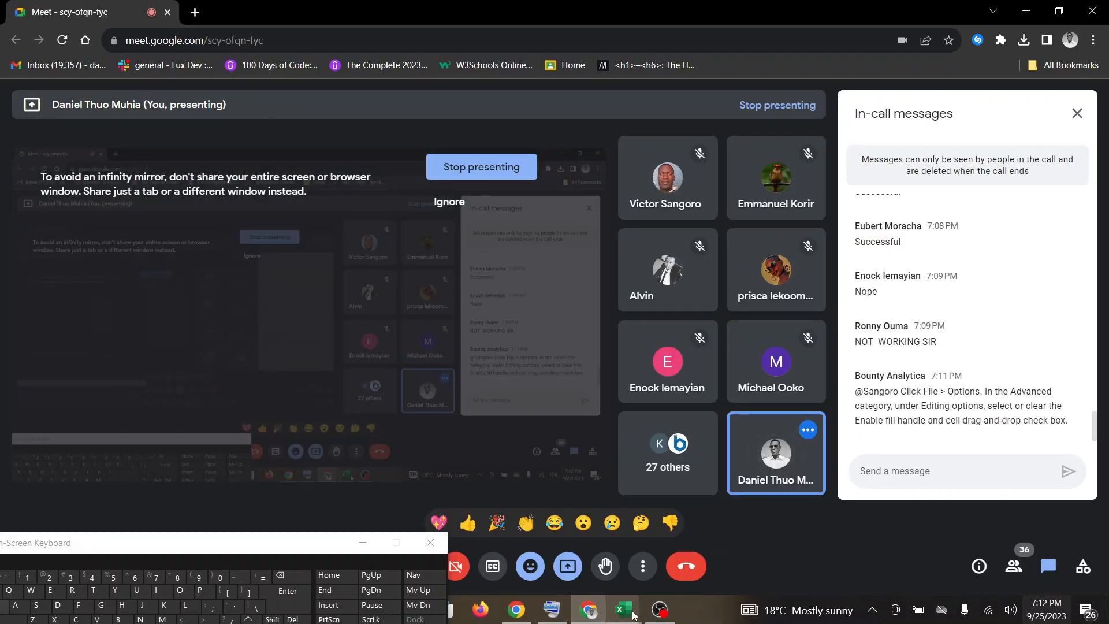
mouse_move(624, 609)
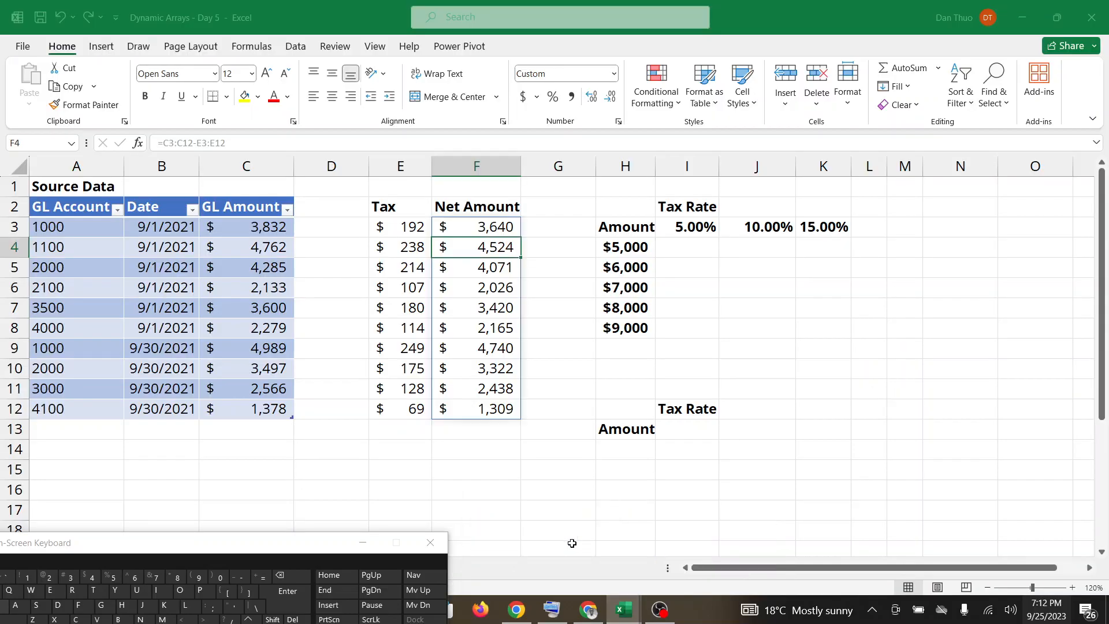
click(611, 545)
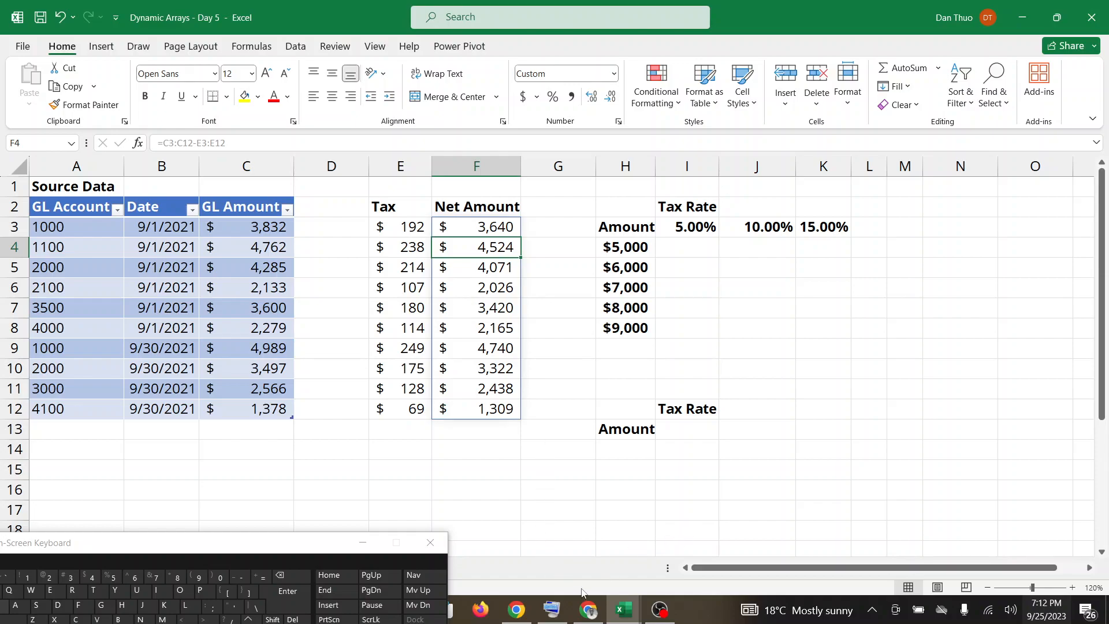
click(588, 608)
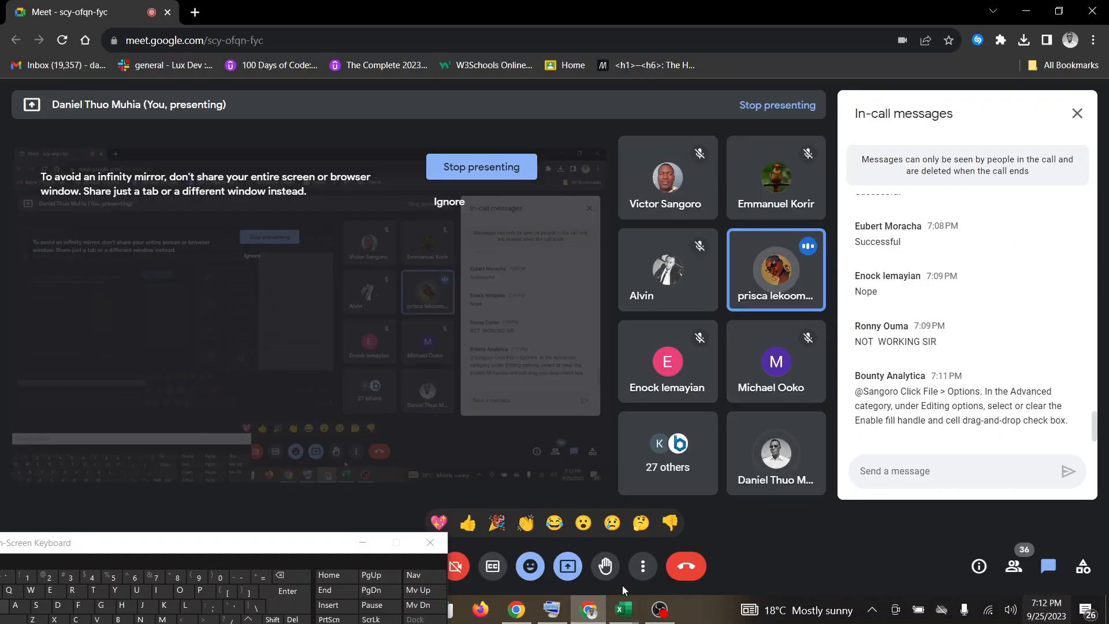
mouse_move(623, 612)
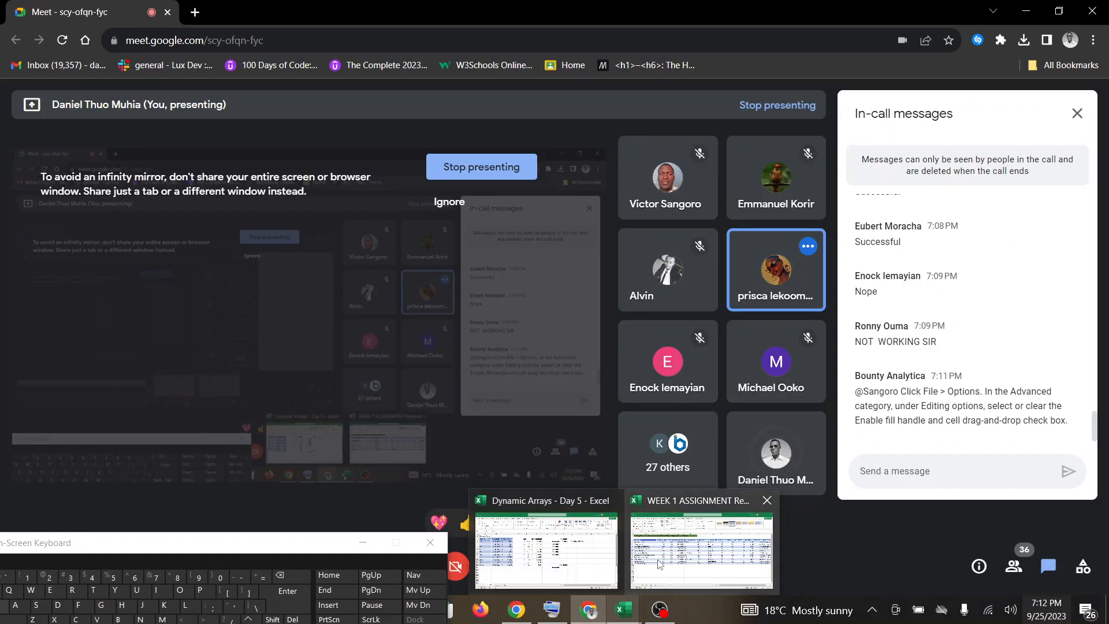
click(560, 547)
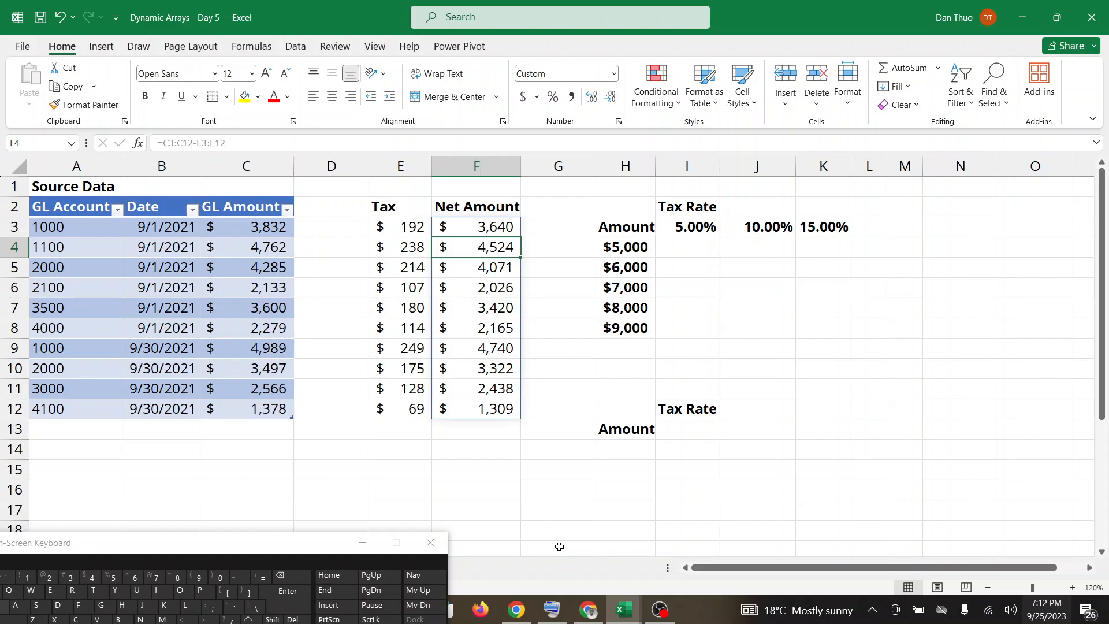
Show the Tax formula in E3 with the on-screen keyboard lowered, and check the Google Meet call before returning to the workbook.
click(396, 226)
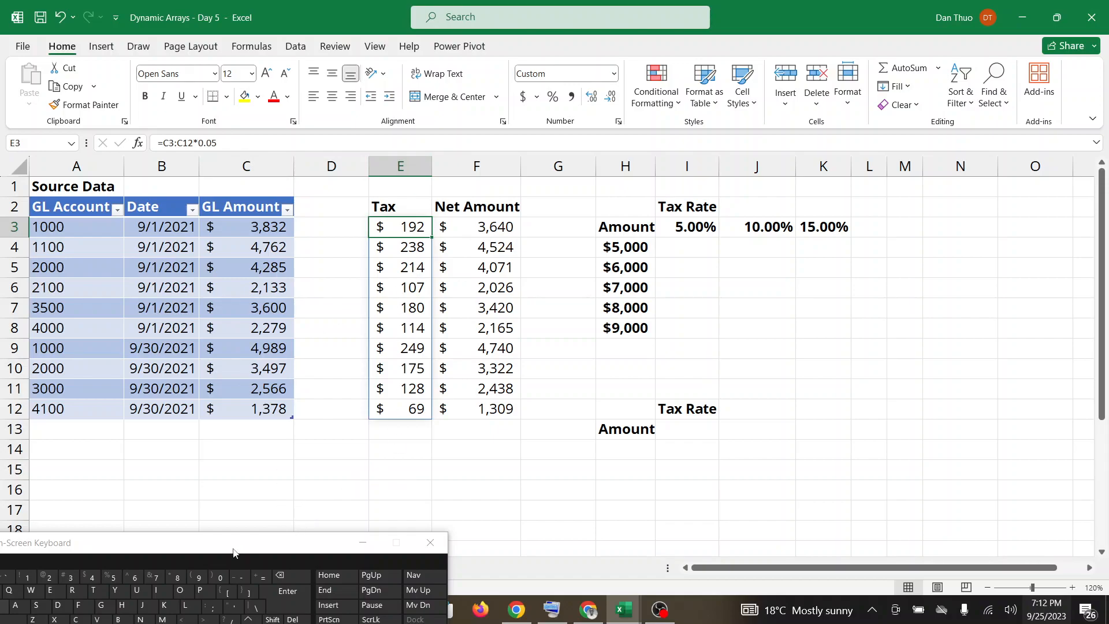
drag(233, 553, 213, 601)
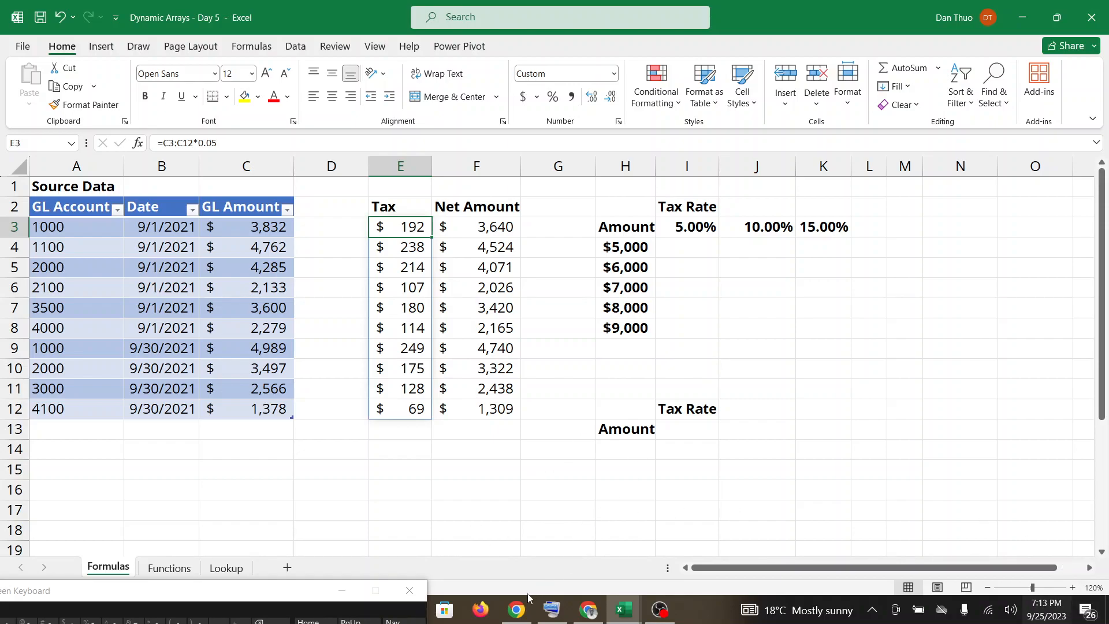
click(518, 611)
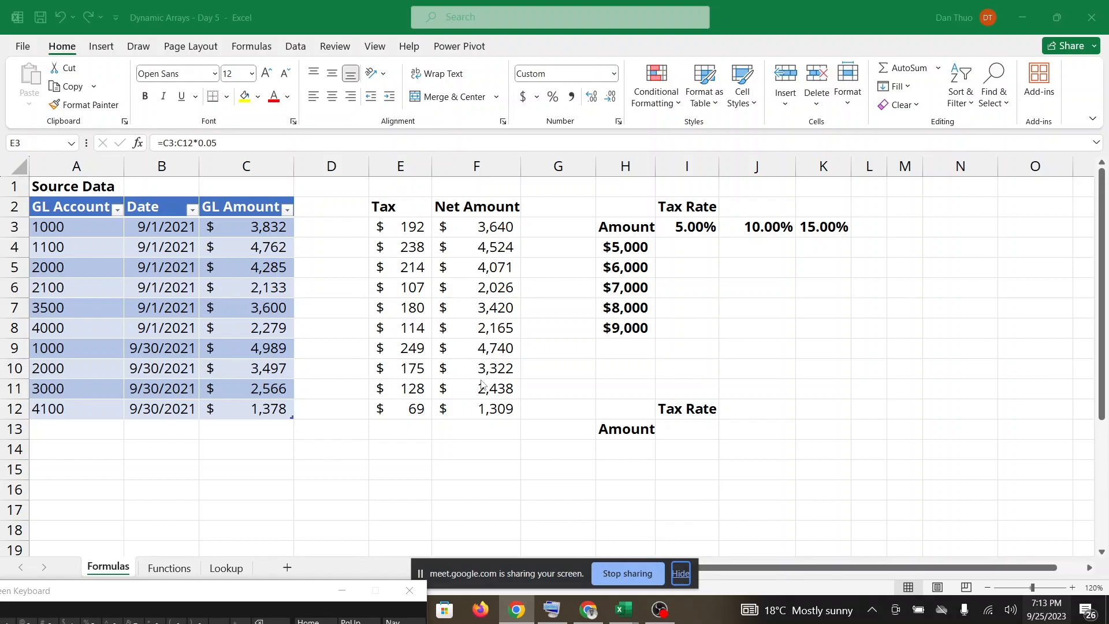
click(583, 616)
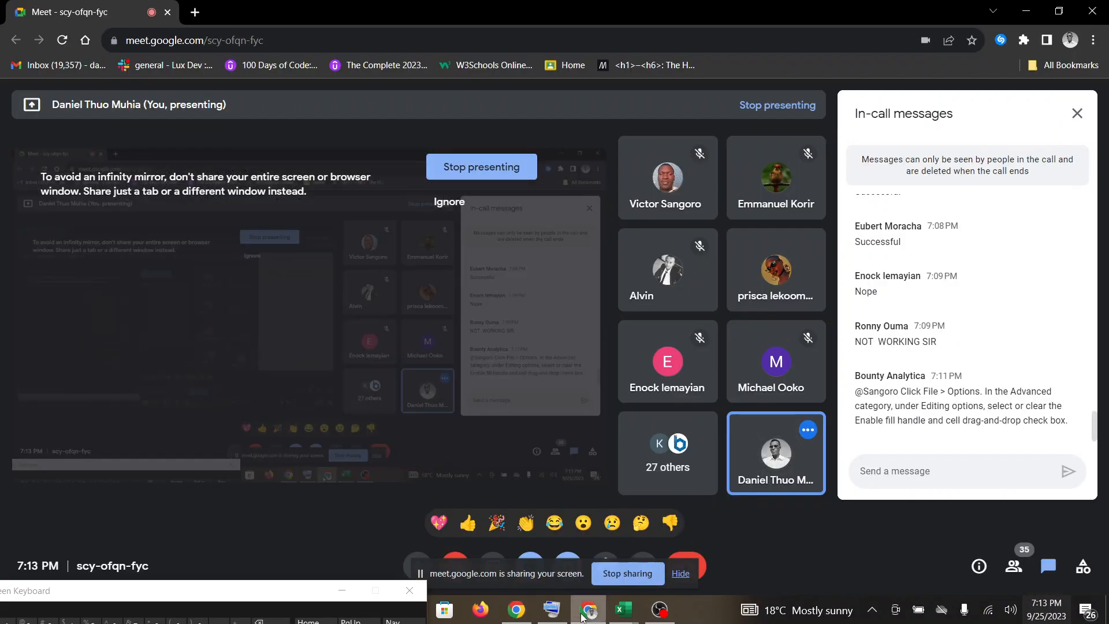
mouse_move(625, 611)
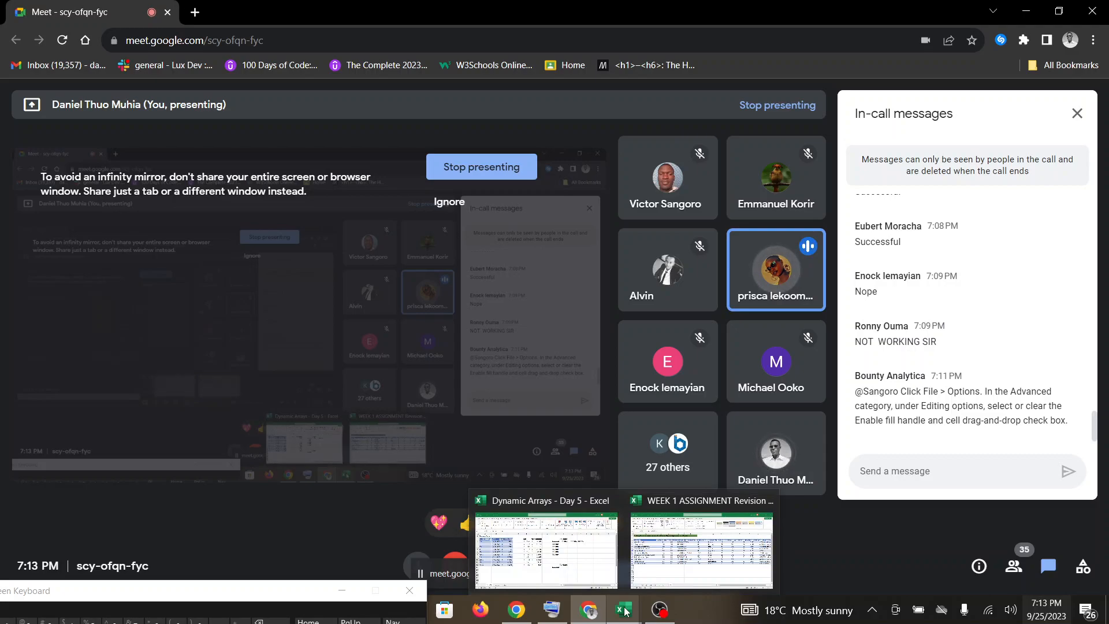
click(573, 555)
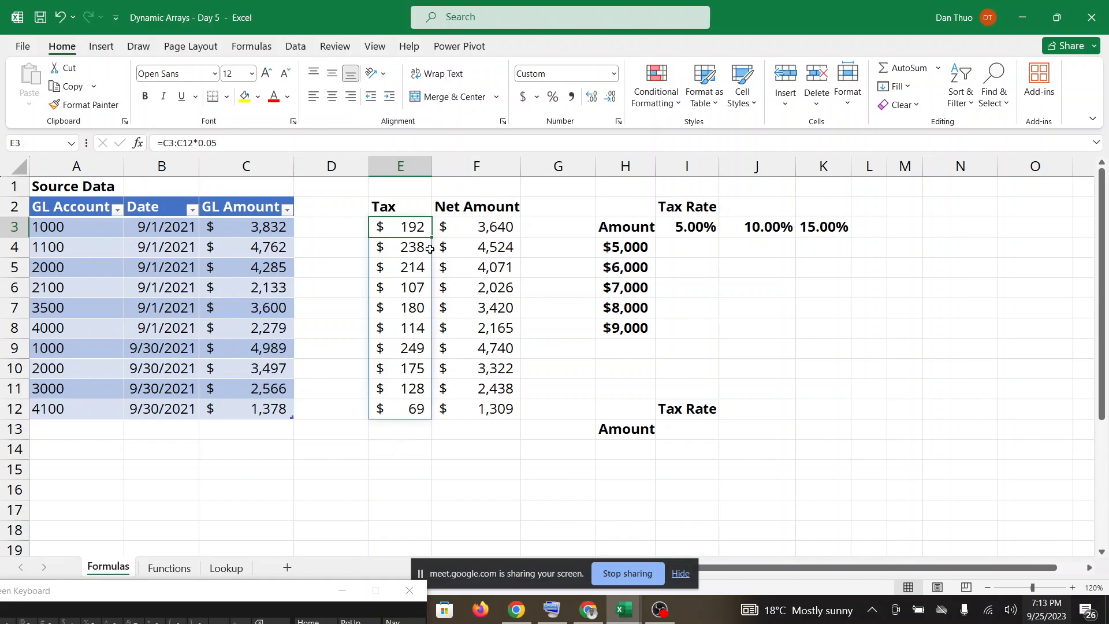
Show the Net Amount formula in F3, and check the Google Meet messages twice before returning to the workbook.
click(468, 232)
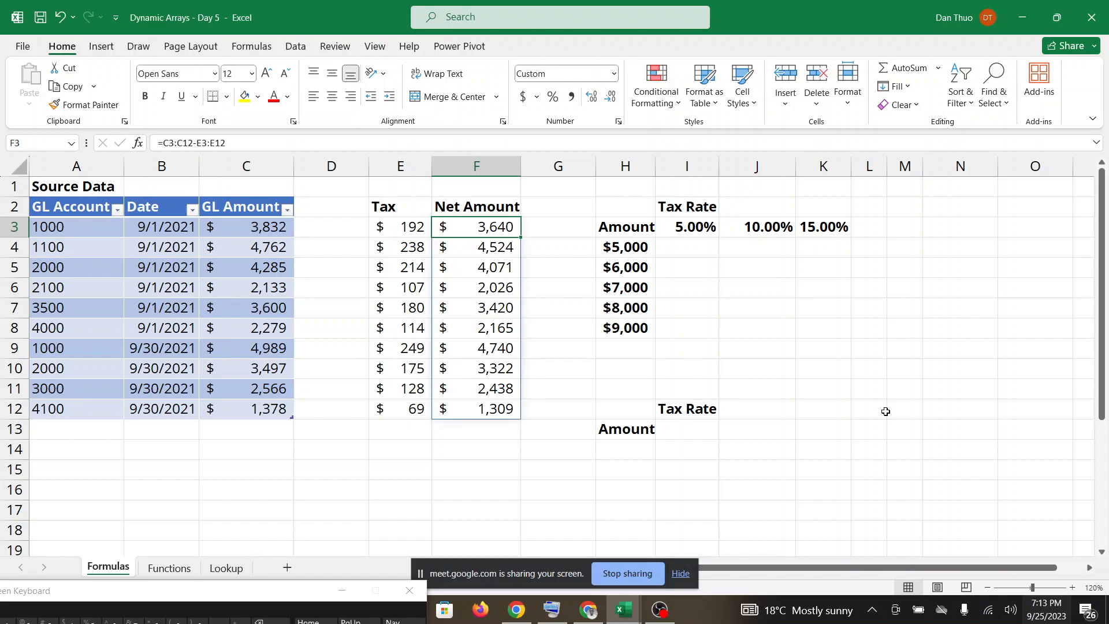
click(582, 611)
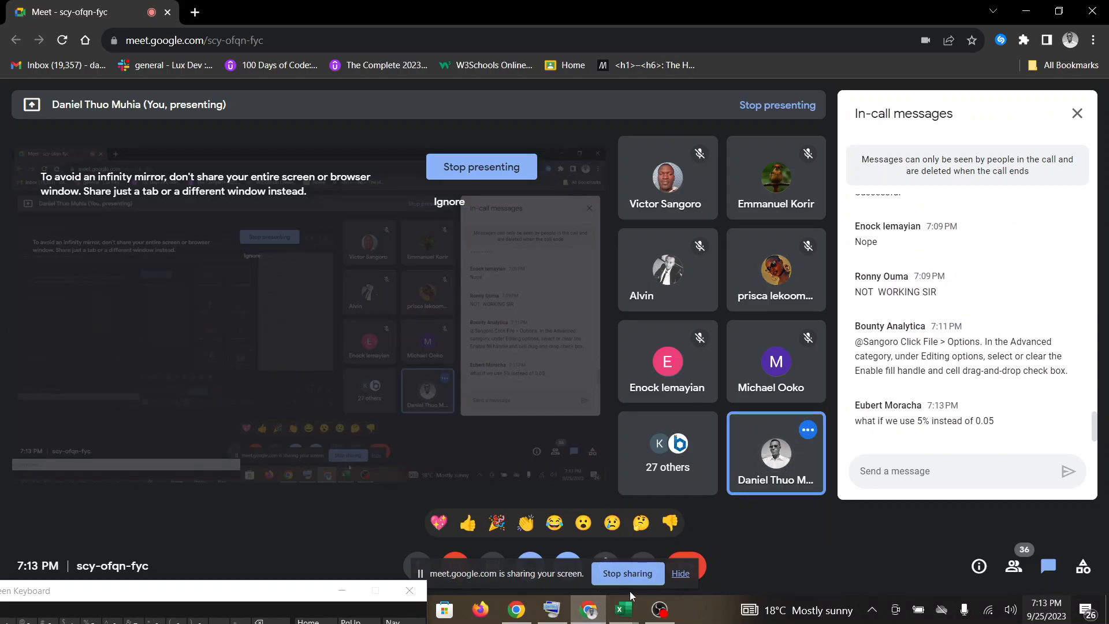
mouse_move(630, 612)
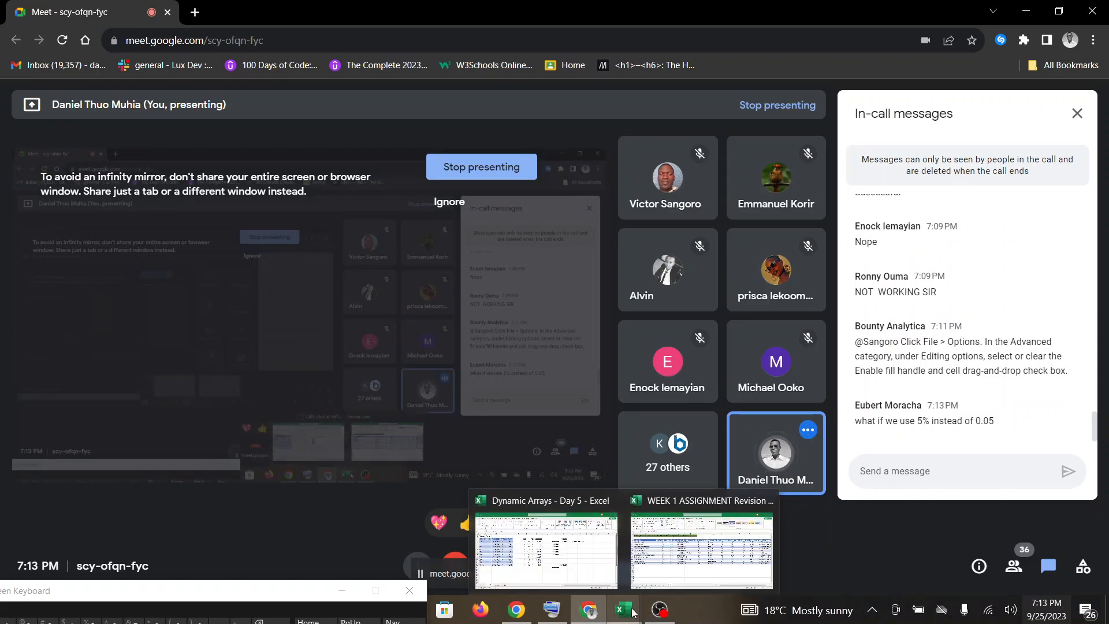
click(577, 558)
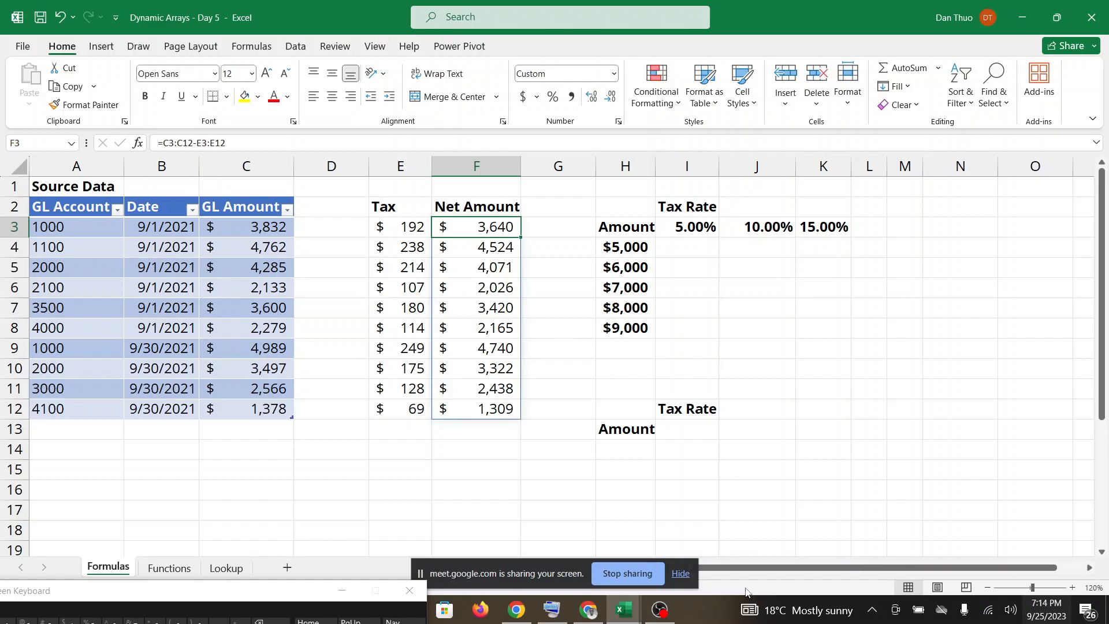
mouse_move(588, 614)
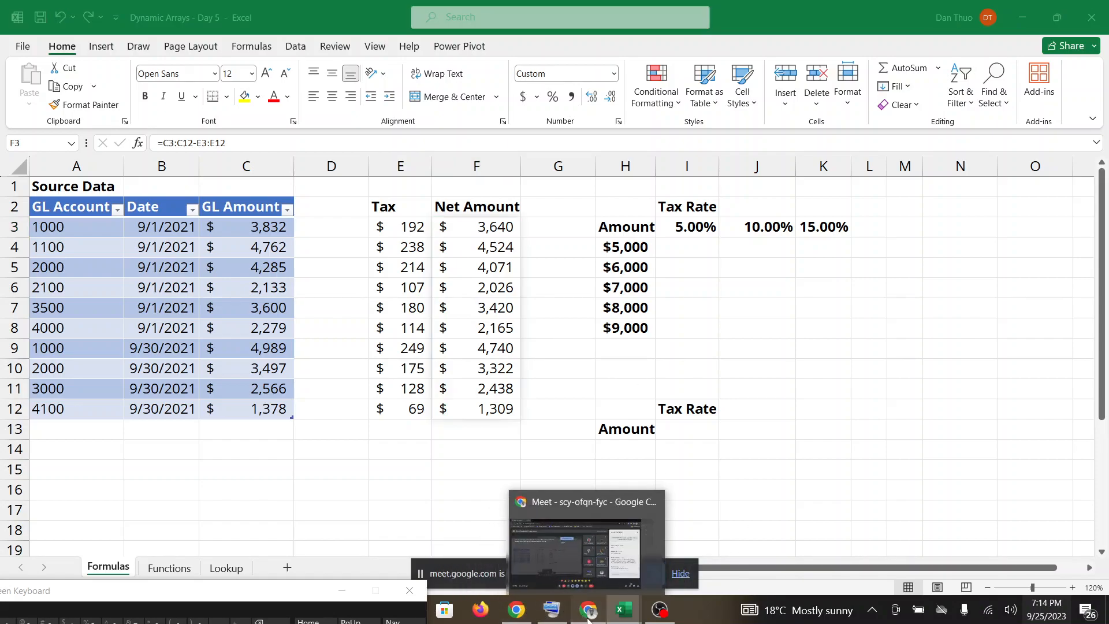
click(587, 613)
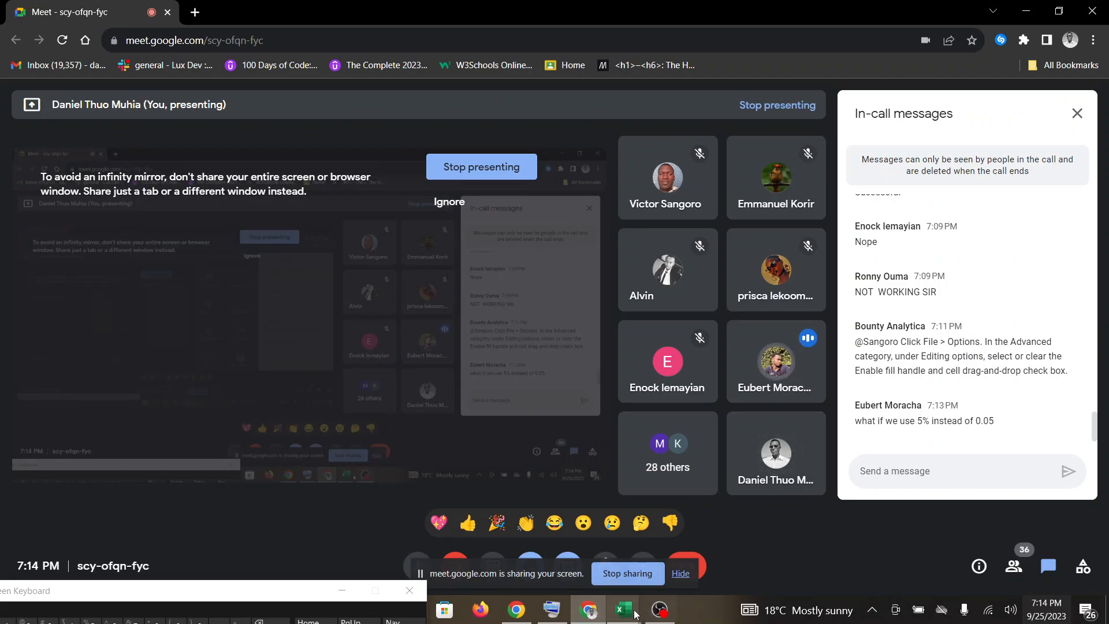
mouse_move(623, 614)
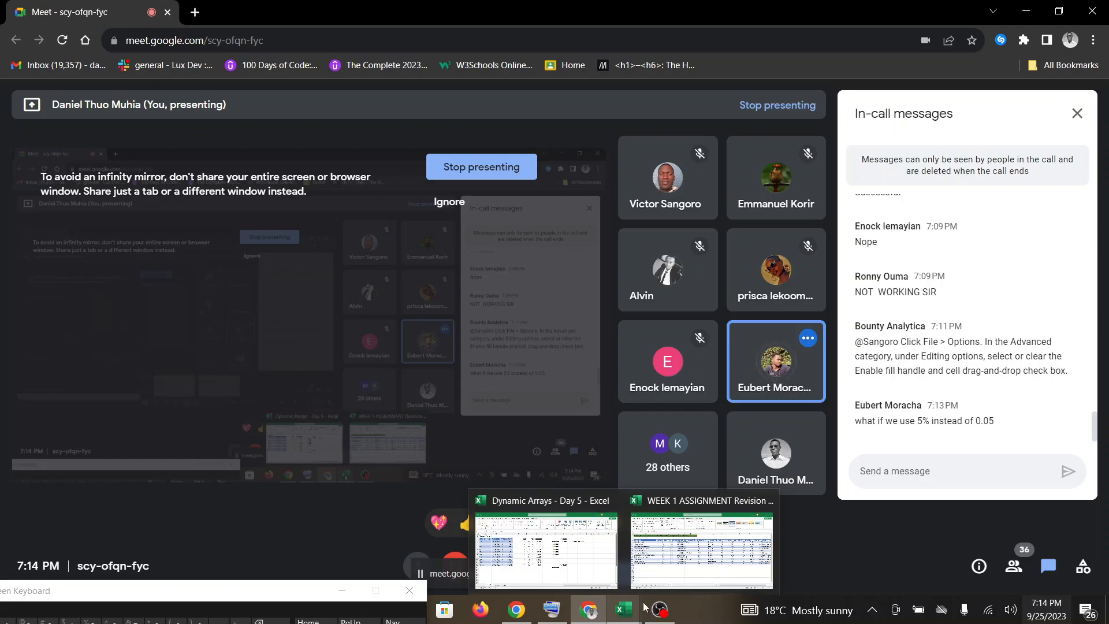
click(578, 550)
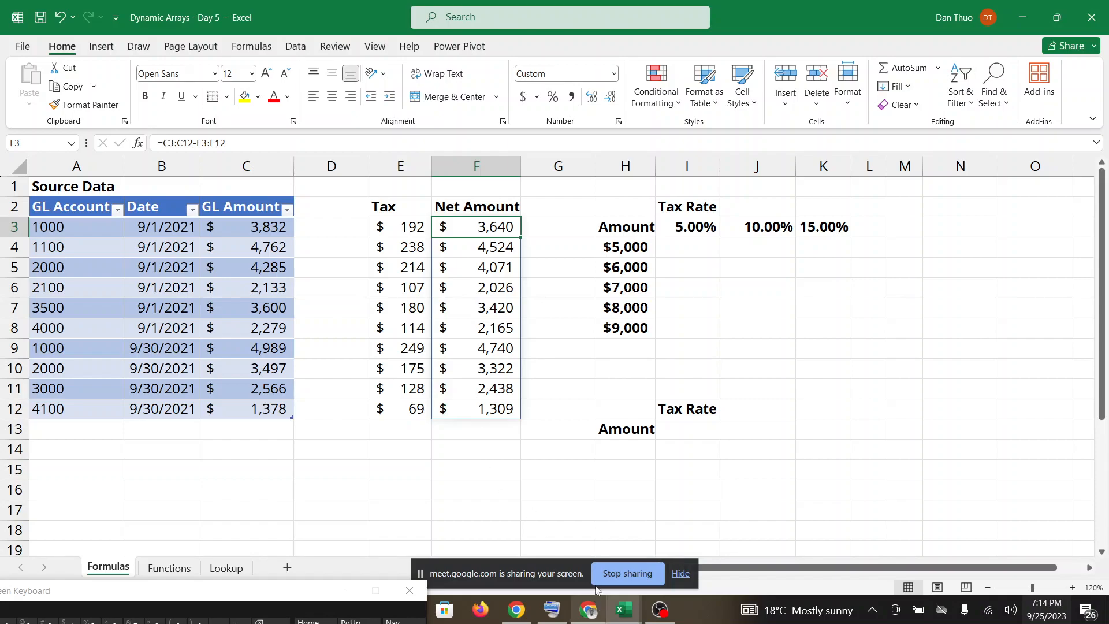
Move off the Net Amount column to G13 and review the latest Google Meet messages twice, ending back in the Day 5 workbook.
click(576, 423)
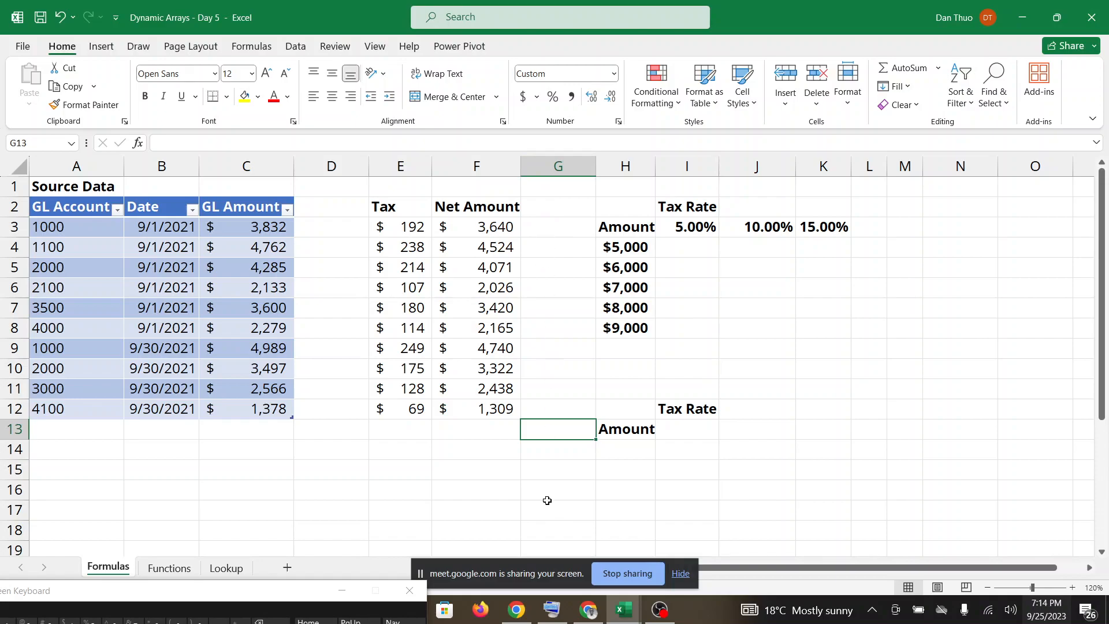
mouse_move(583, 611)
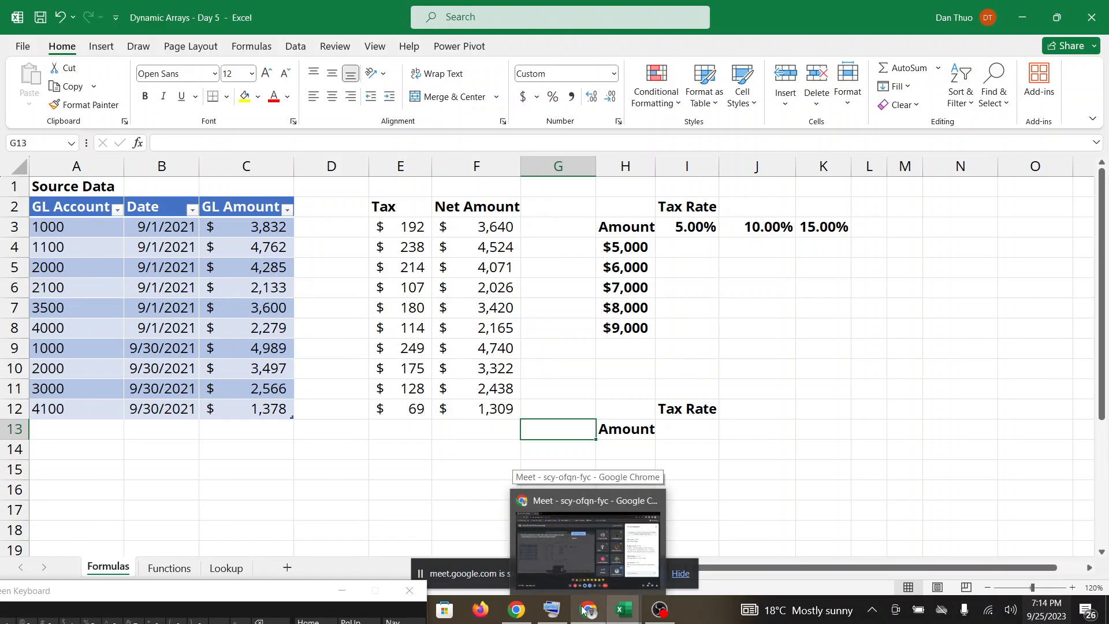
click(584, 546)
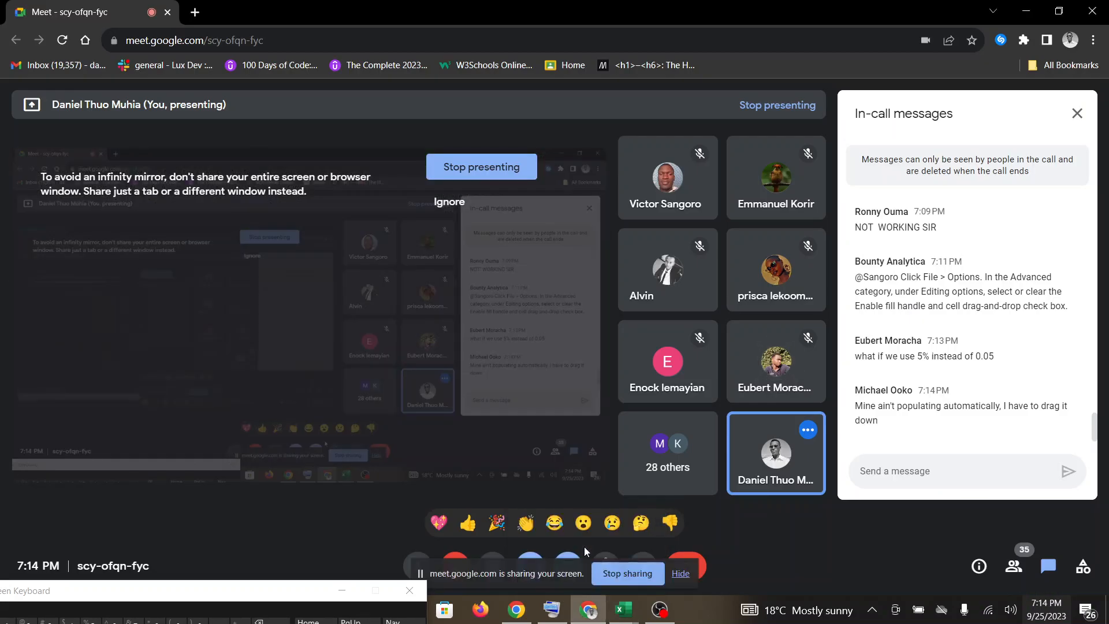
mouse_move(621, 611)
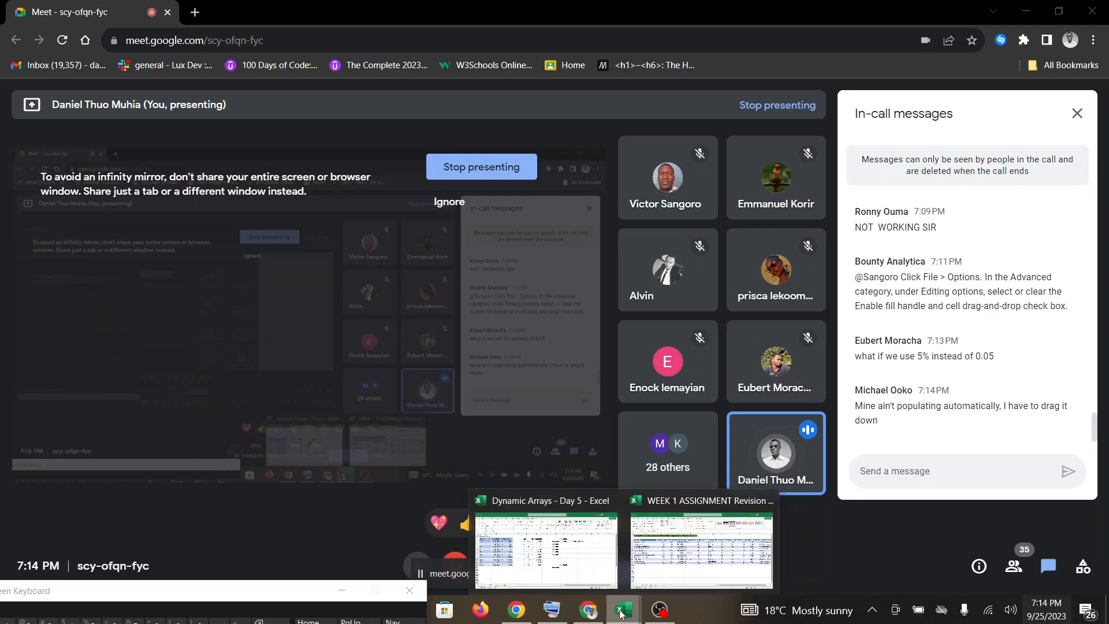
click(591, 545)
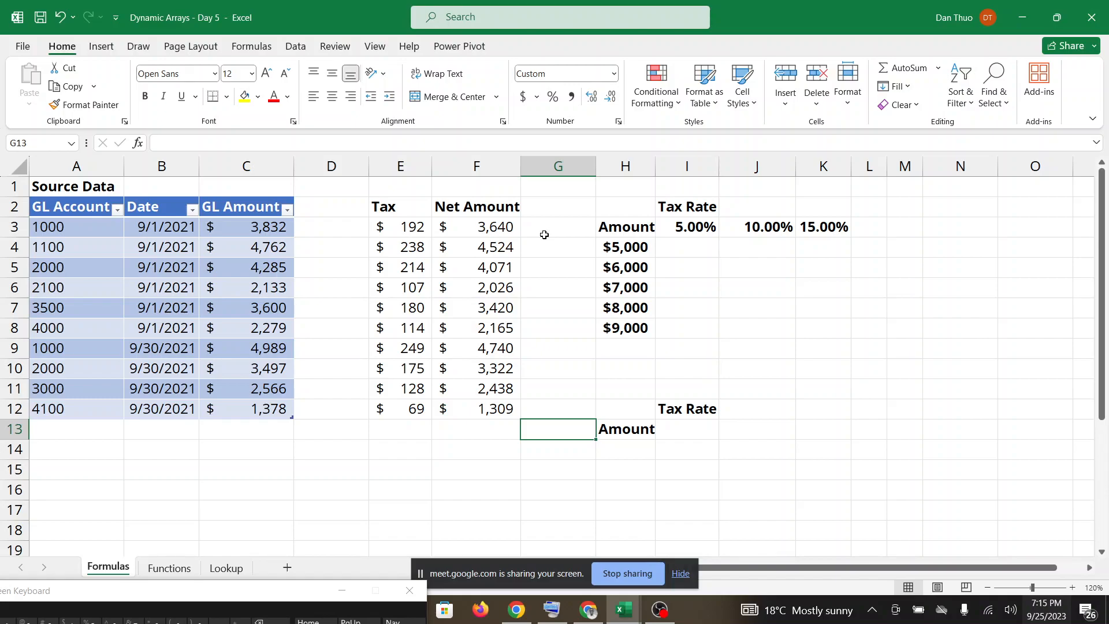
click(585, 615)
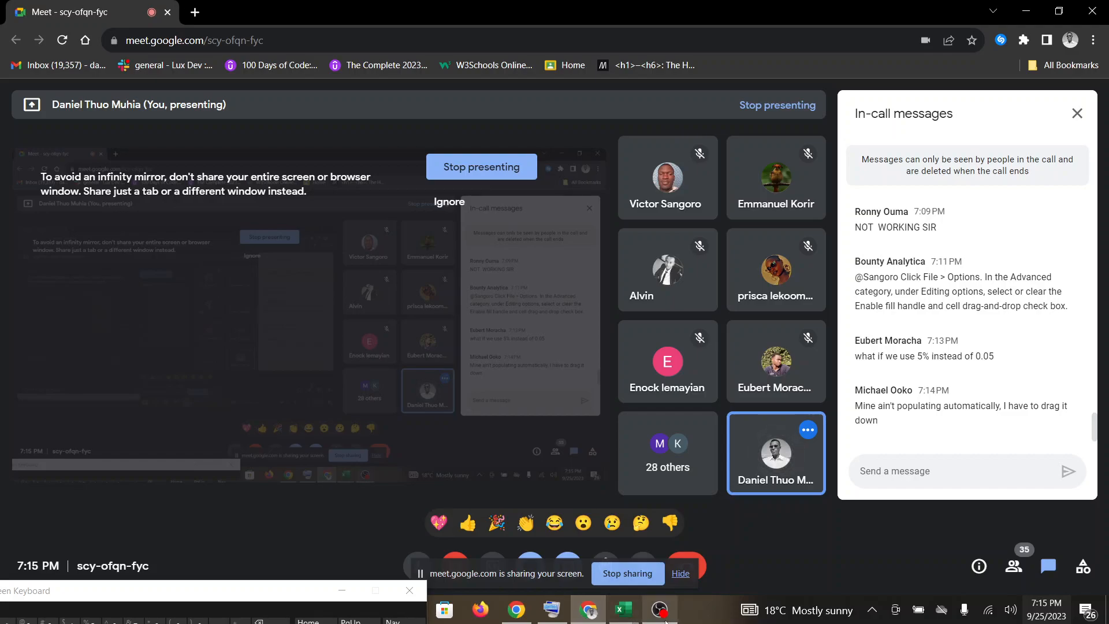
mouse_move(629, 616)
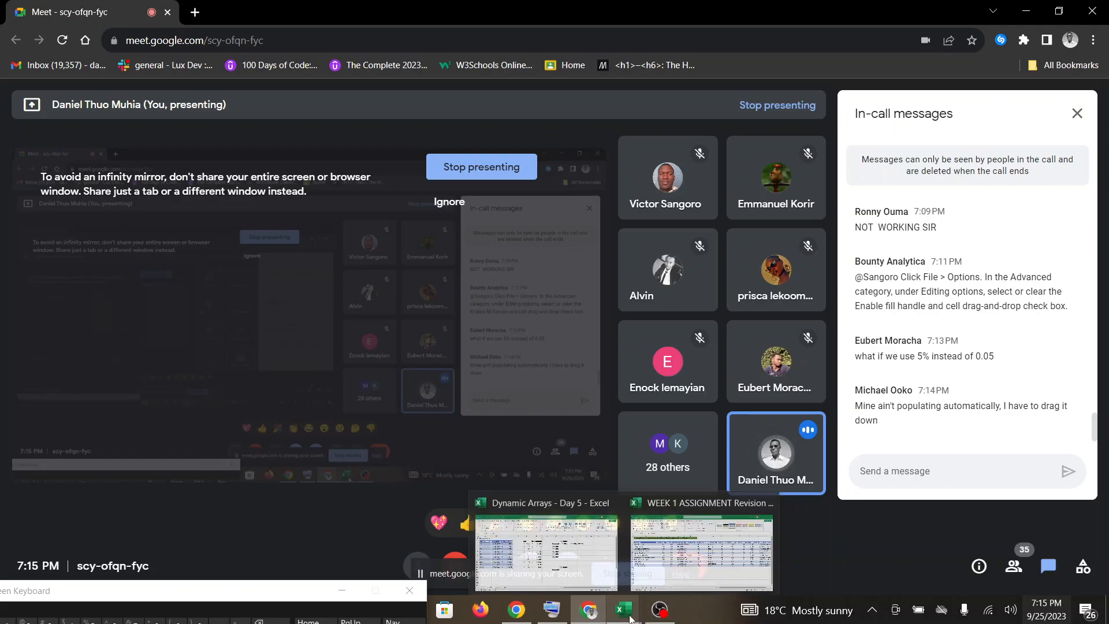
click(593, 552)
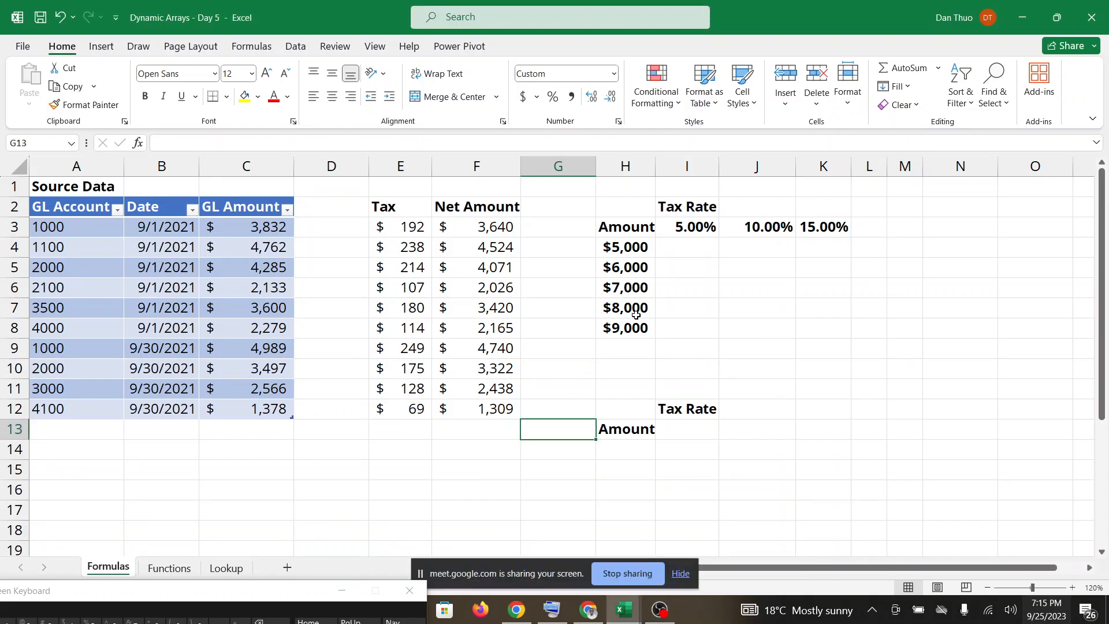
Hide the screen-sharing notice and select cell I4, where the $5,000 amount meets the 5.00% tax rate.
click(682, 574)
click(668, 246)
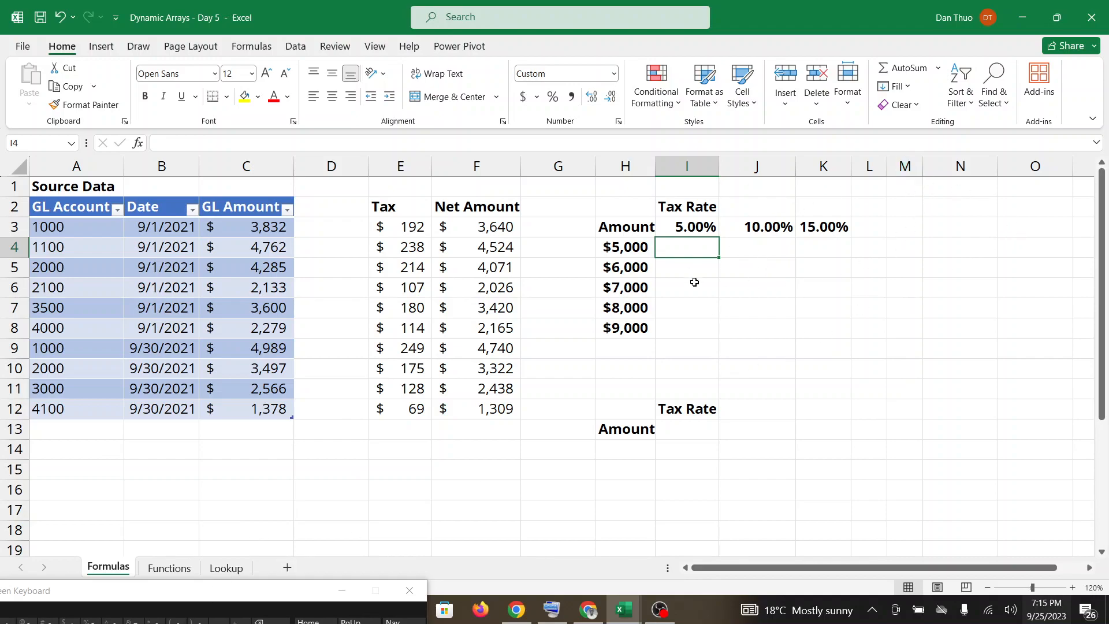
Move the on-screen keyboard up so that all its keys are visible below the source data.
drag(225, 596, 317, 510)
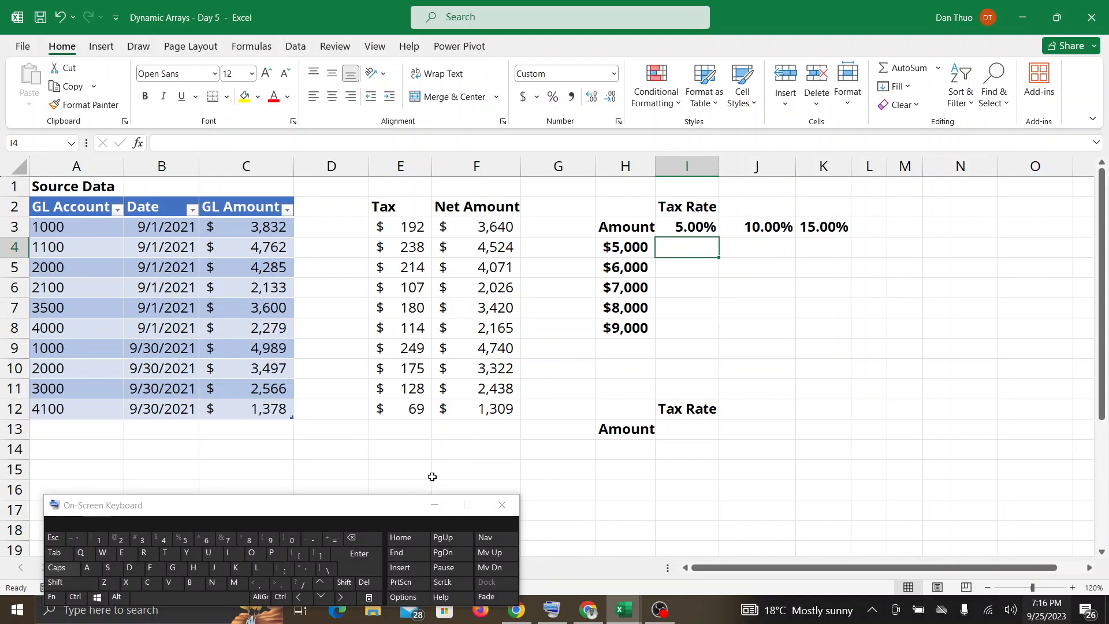
click(337, 540)
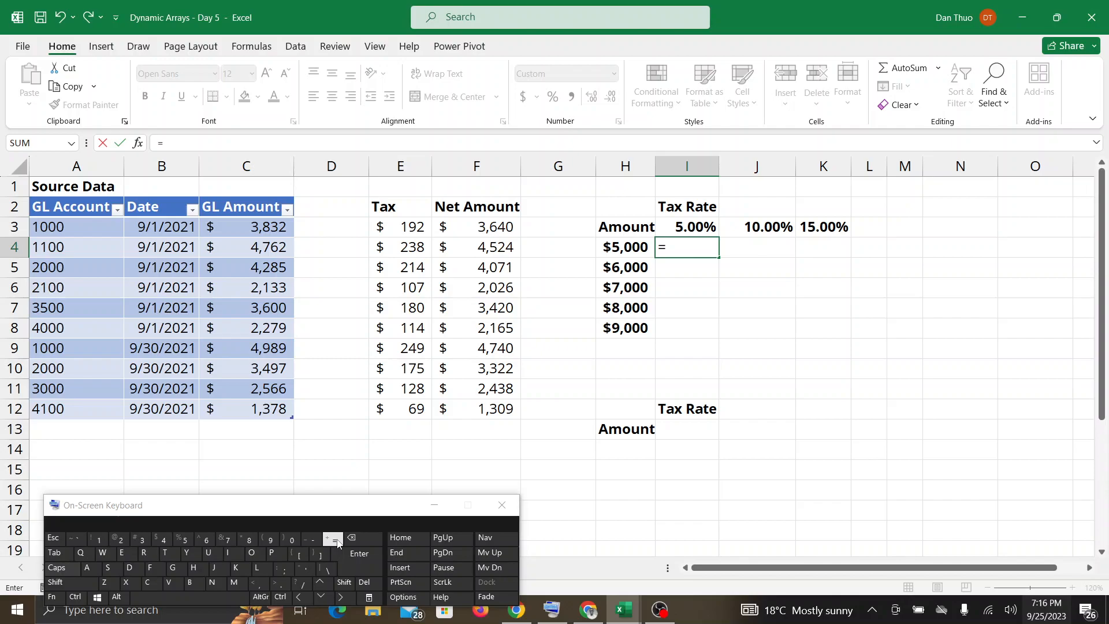
click(630, 247)
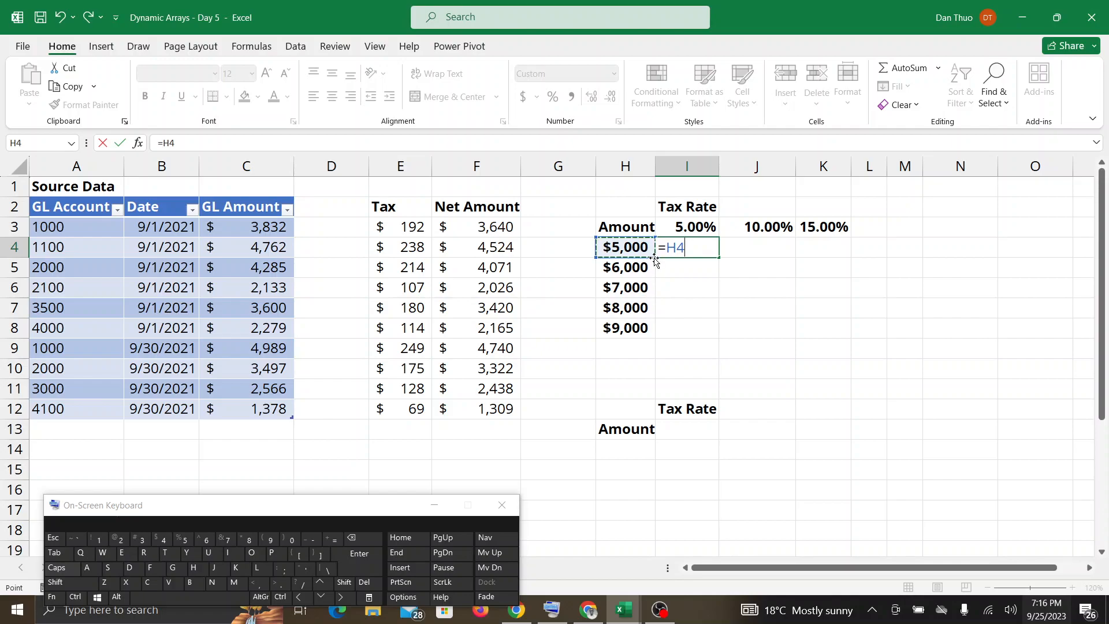
drag(641, 254, 638, 333)
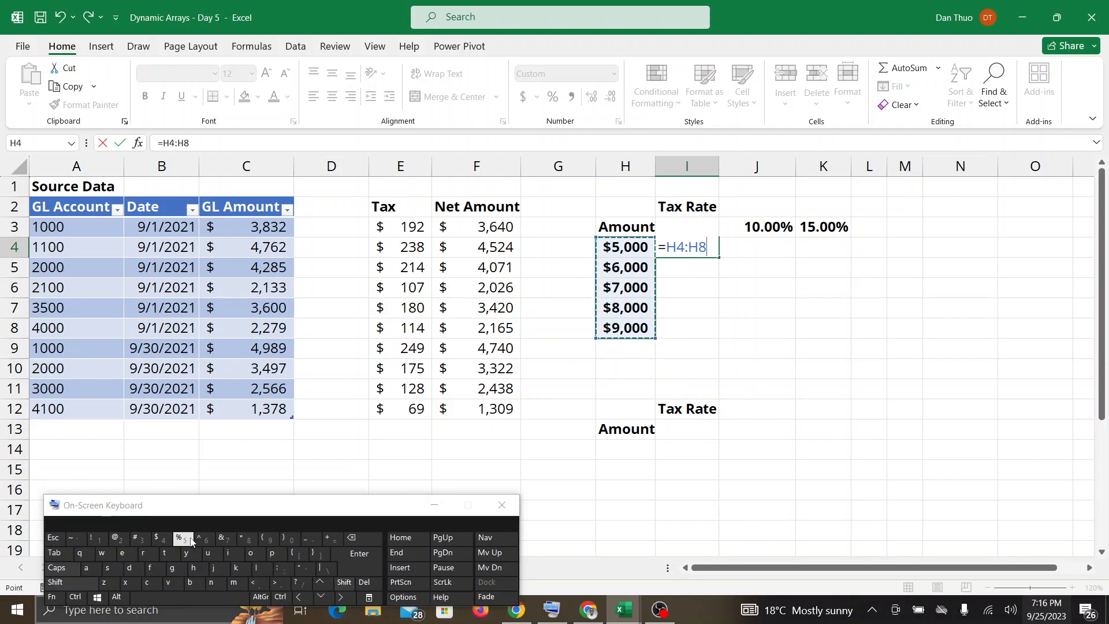
click(242, 539)
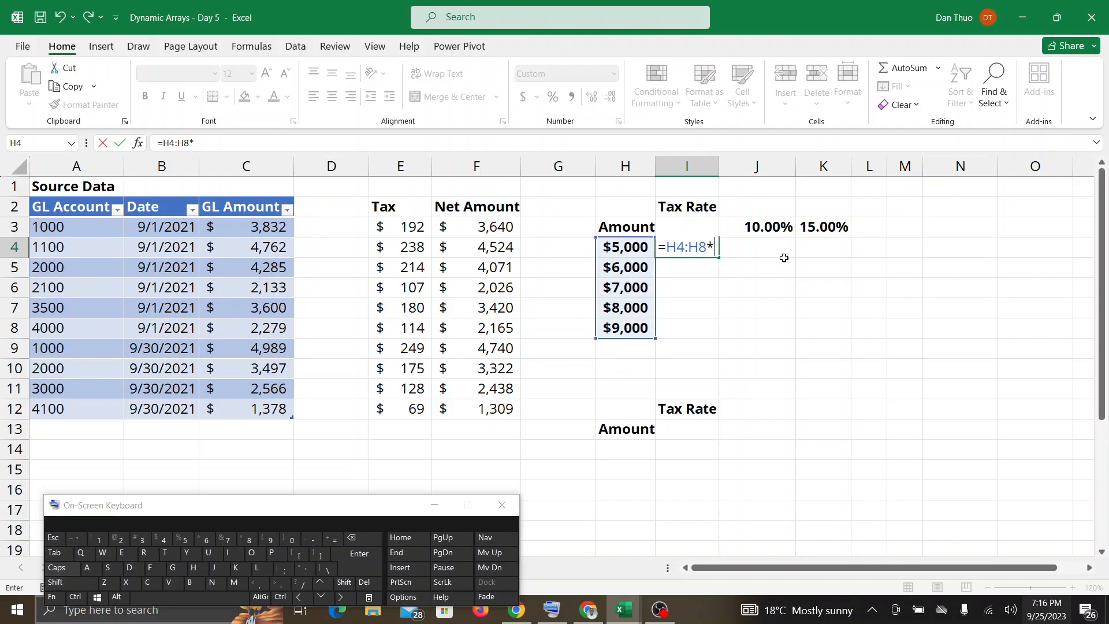
key(F2)
key(Escape)
double_click(683, 241)
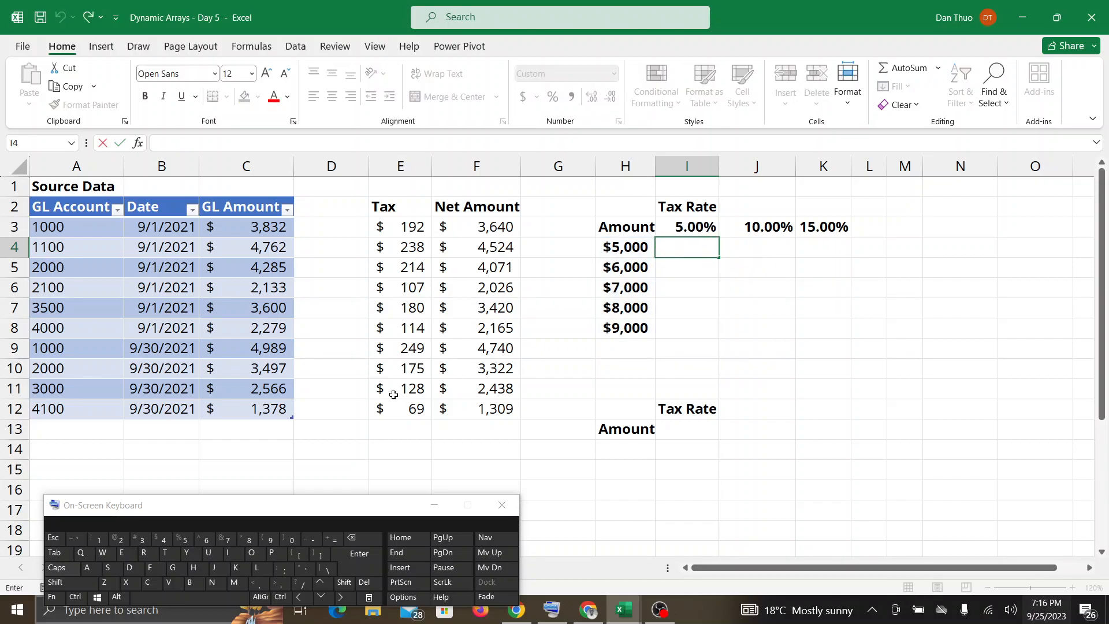
click(334, 540)
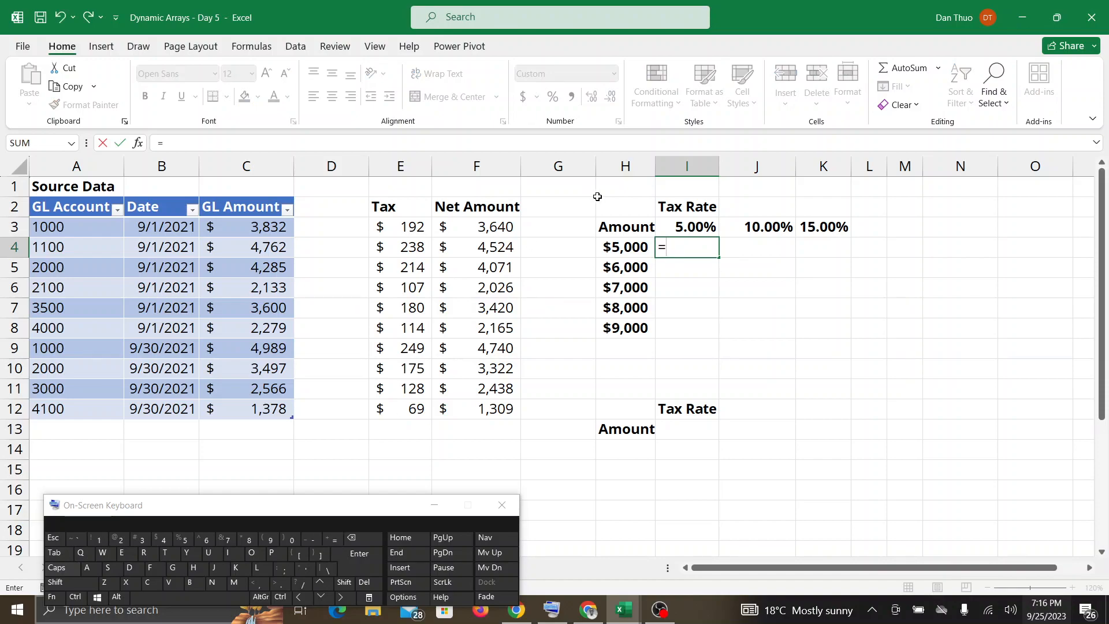
click(627, 247)
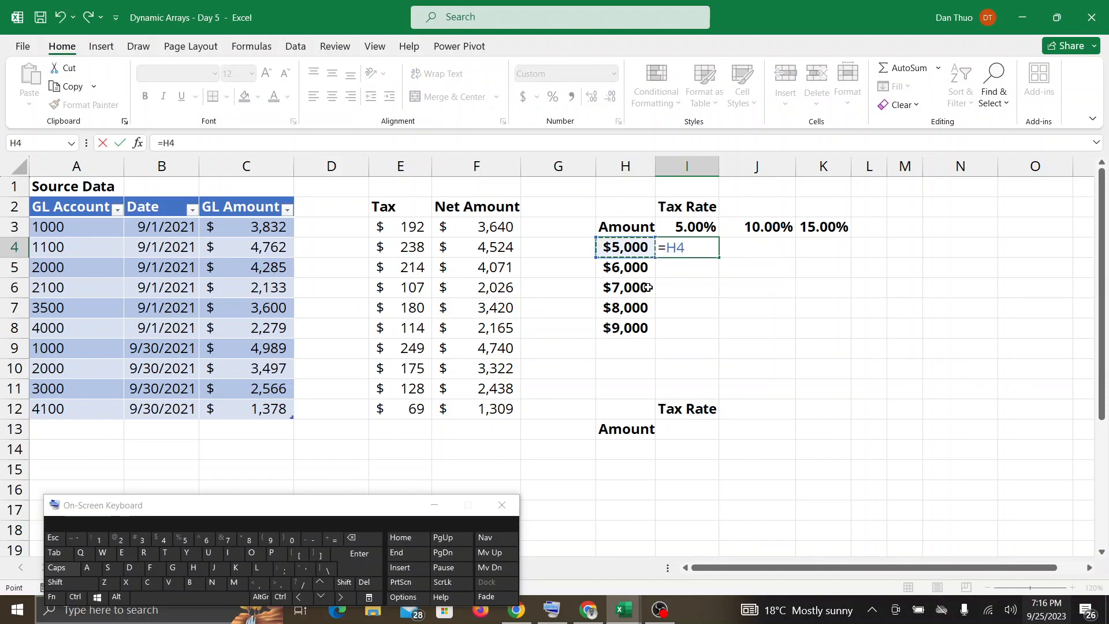
click(637, 249)
drag(637, 248, 631, 332)
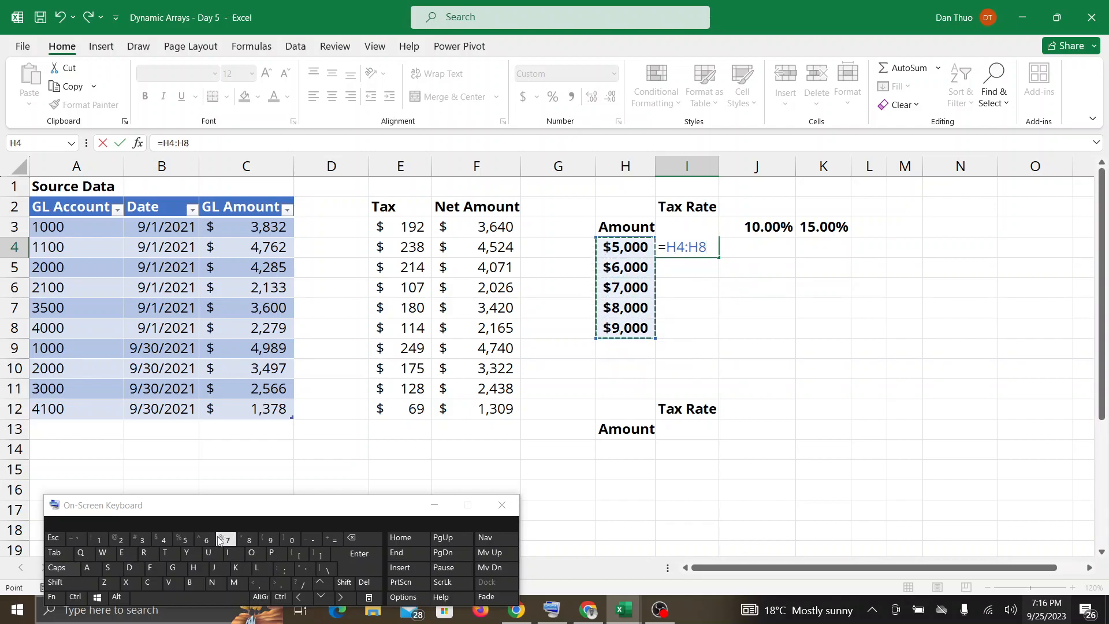
text(*)
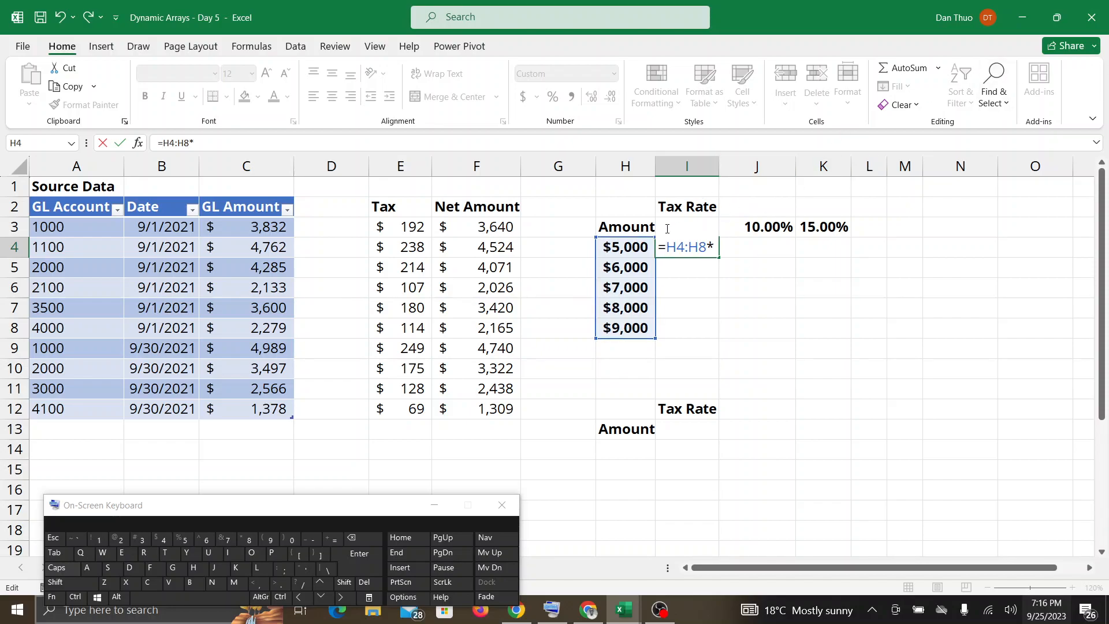
text(1)
key(BackSpace)
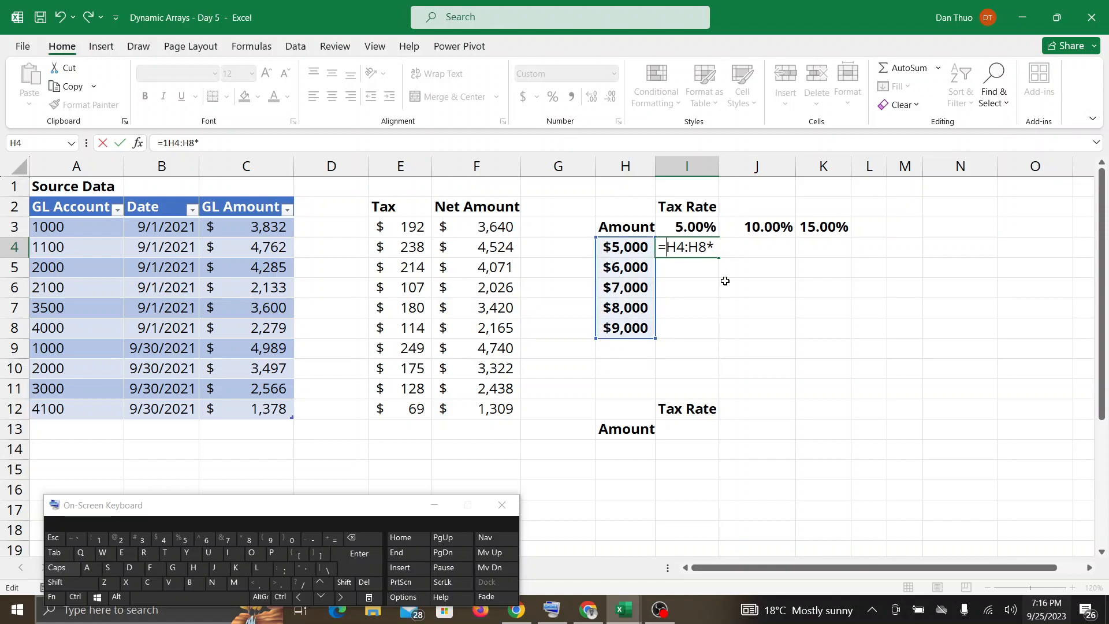
click(685, 224)
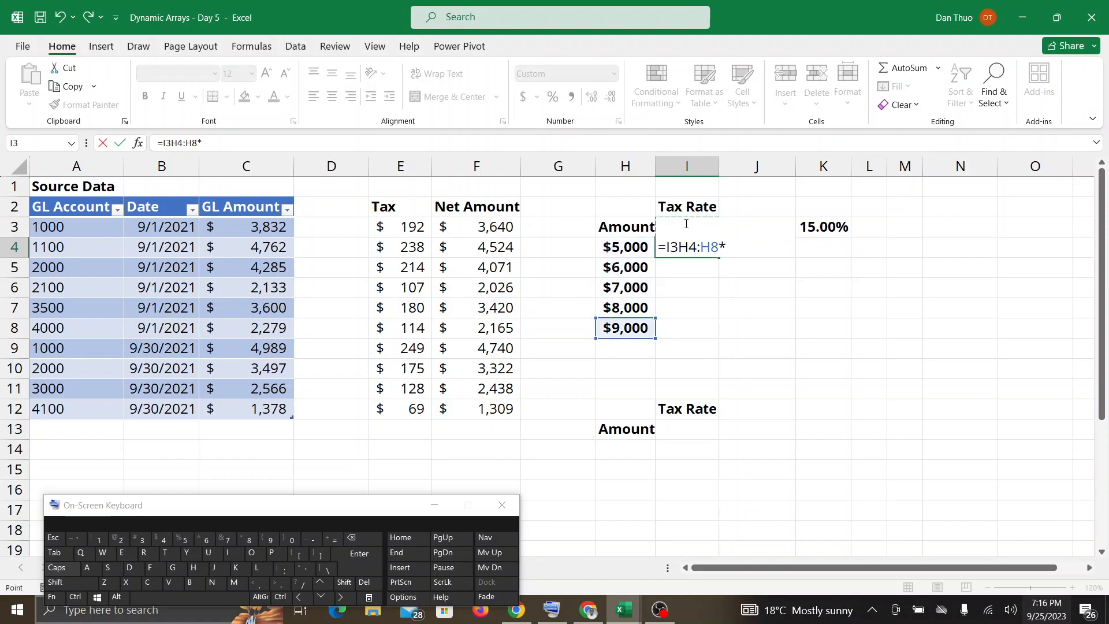
key(Escape)
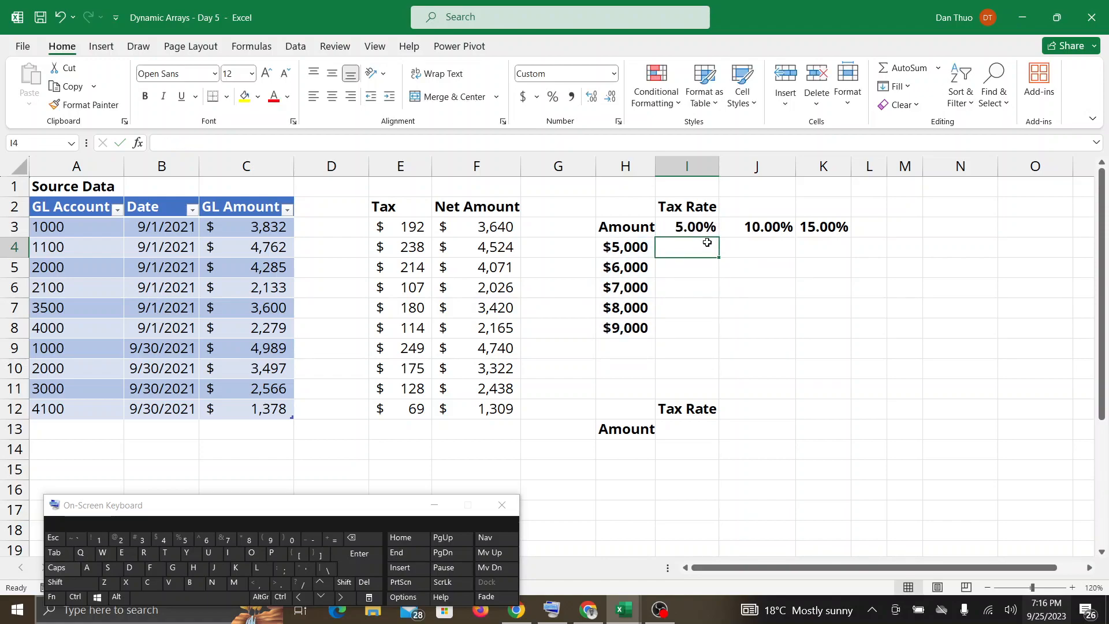
Enter the spilling tax formula =H4:H8*I3:K3 in I4 and widen column K to fit its amounts.
click(338, 538)
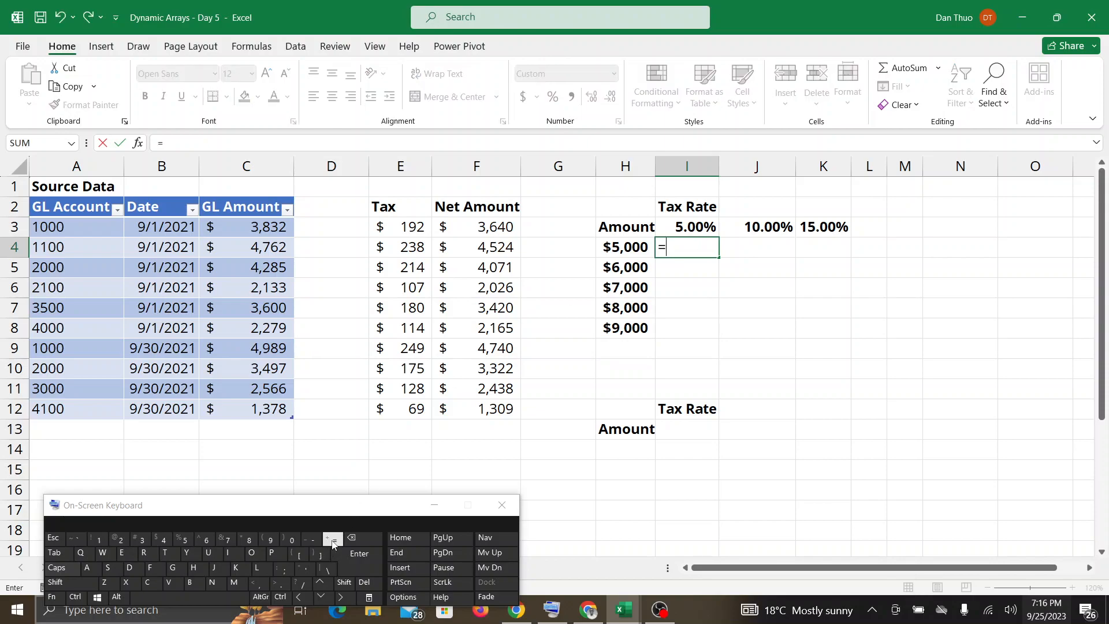
drag(624, 247, 626, 329)
key(shift)
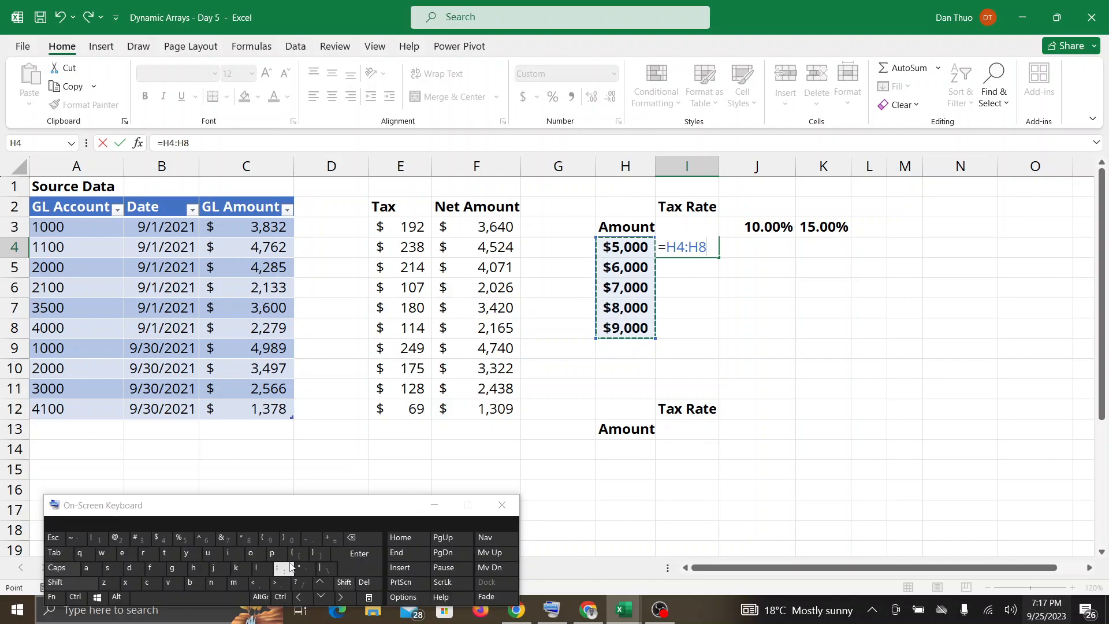
click(250, 539)
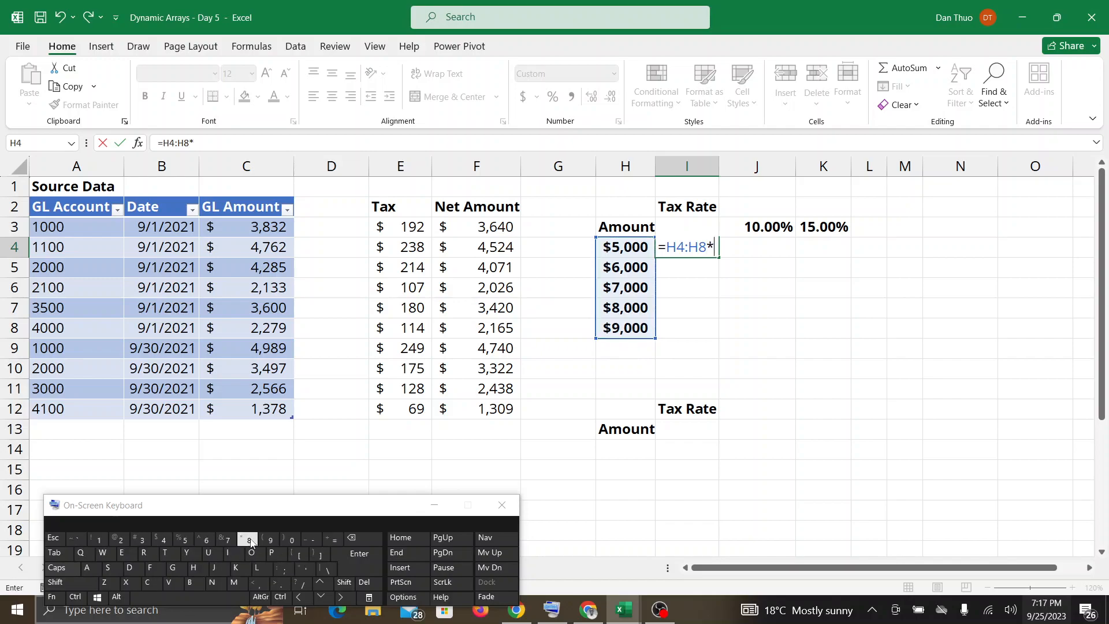
text(I)
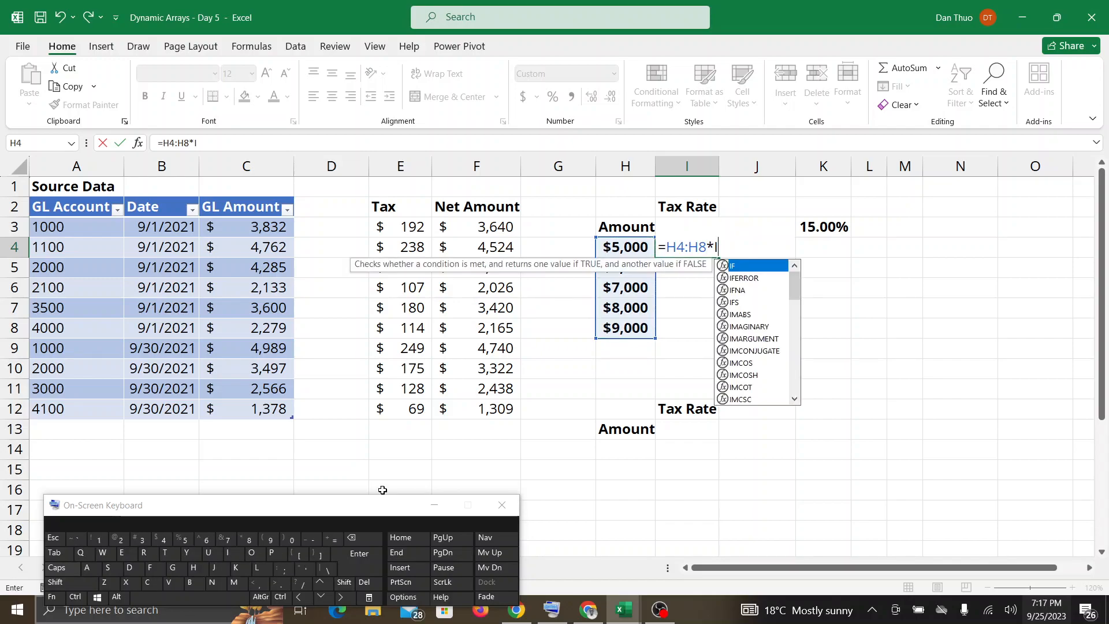
text(3)
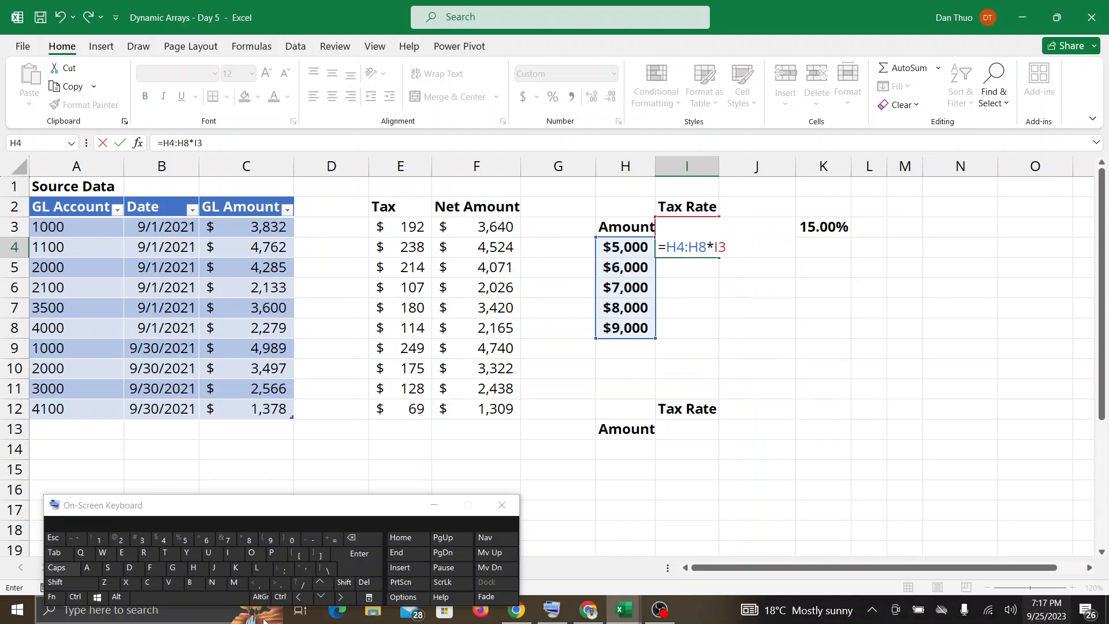
click(283, 570)
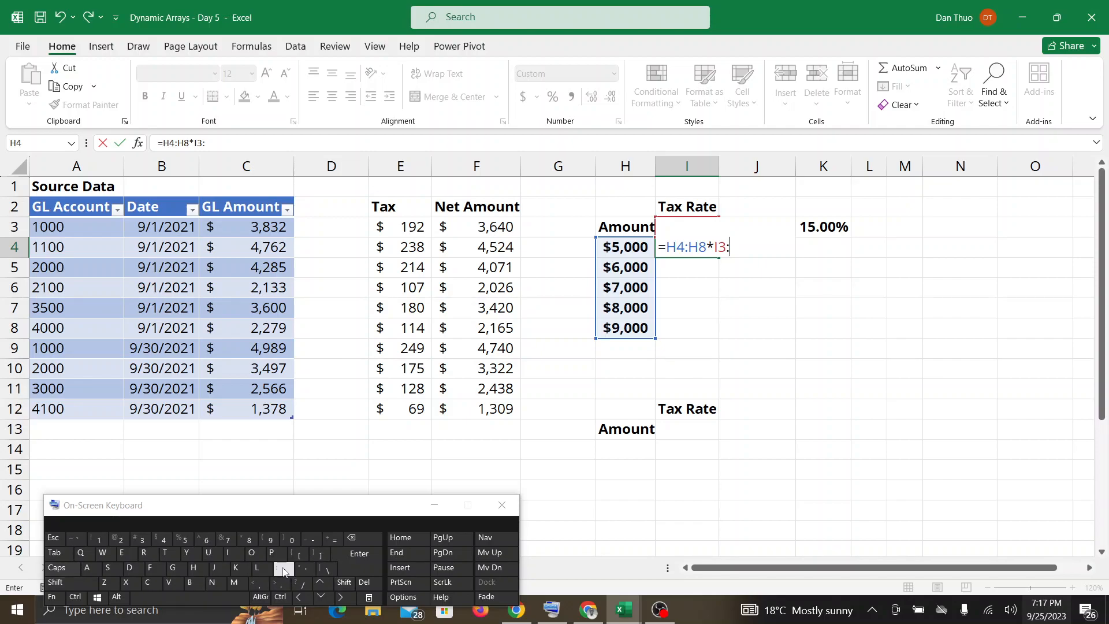
text(K)
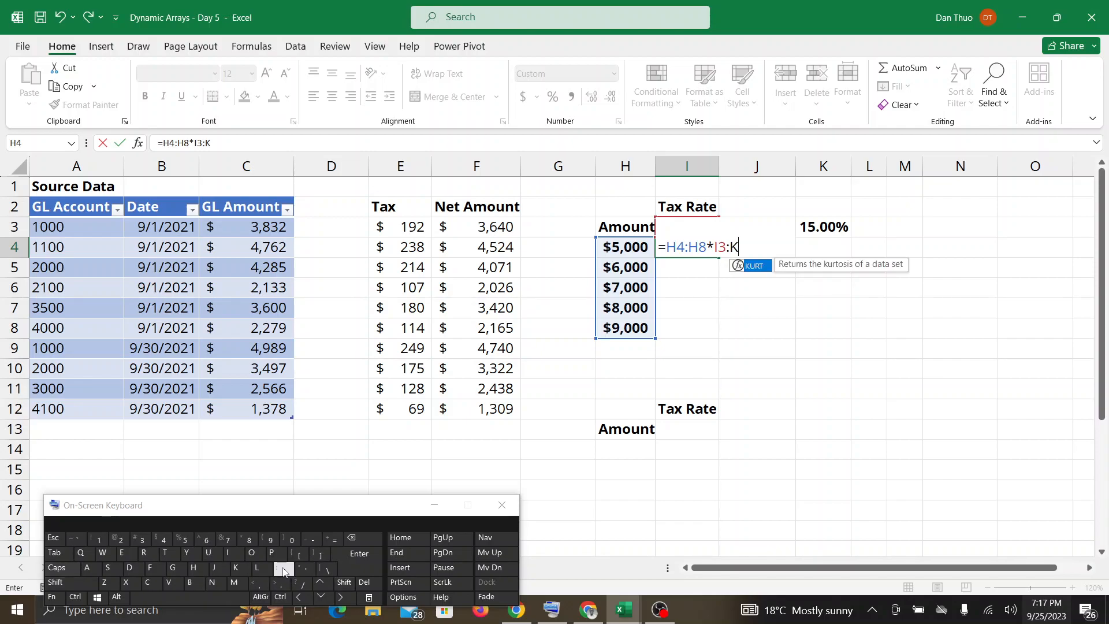
text(3)
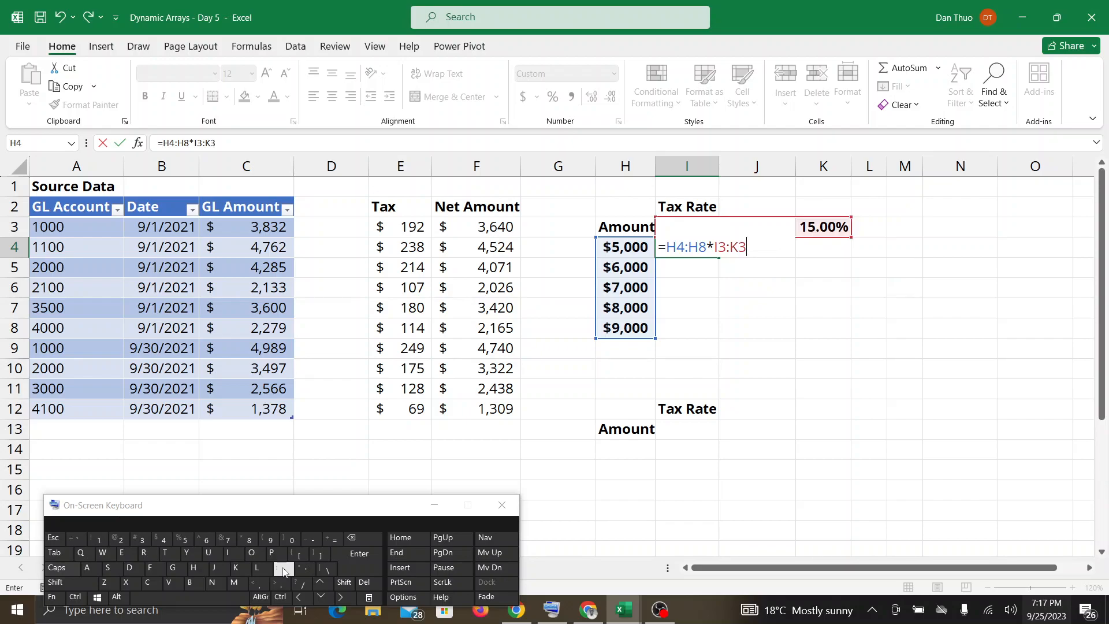
key(Return)
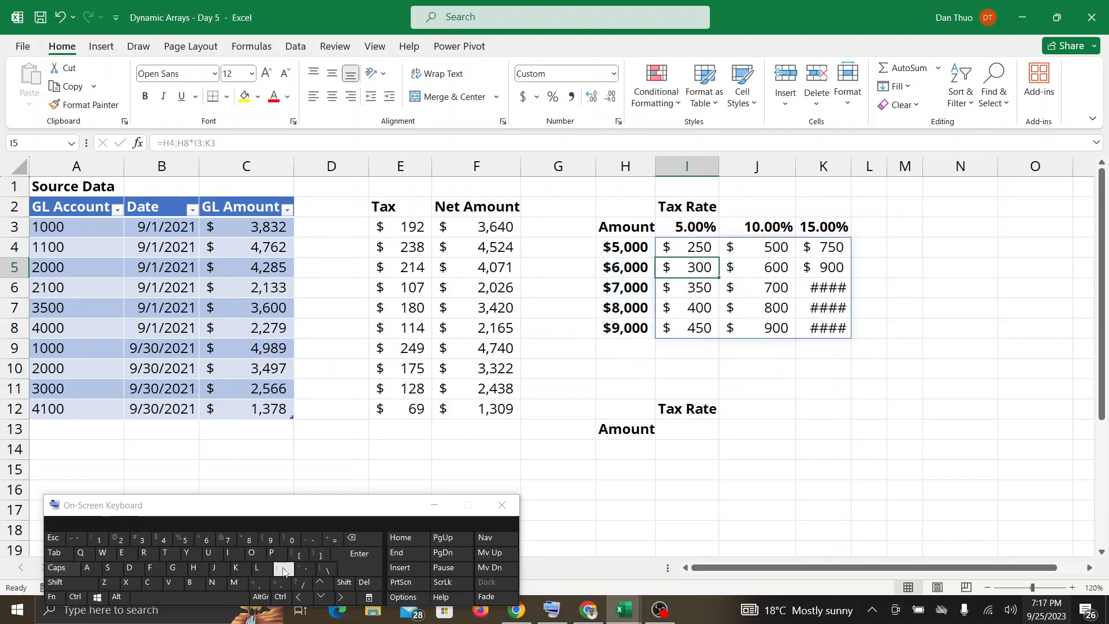
drag(845, 168, 866, 167)
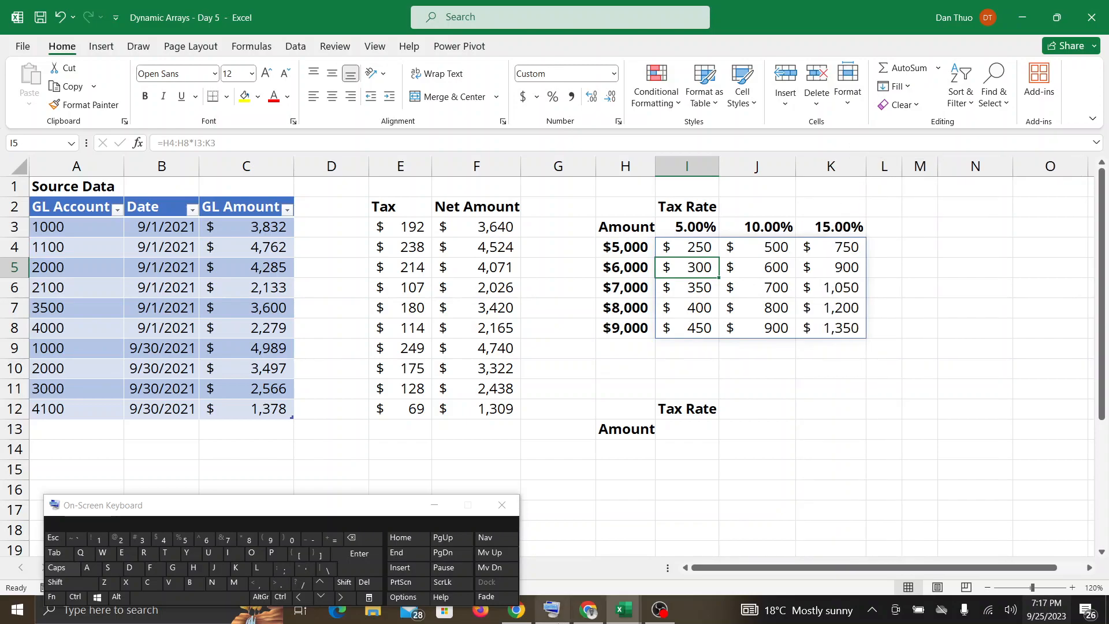
Show the tax grid formula in I4, and check the Google Meet messages before returning to the workbook.
click(688, 247)
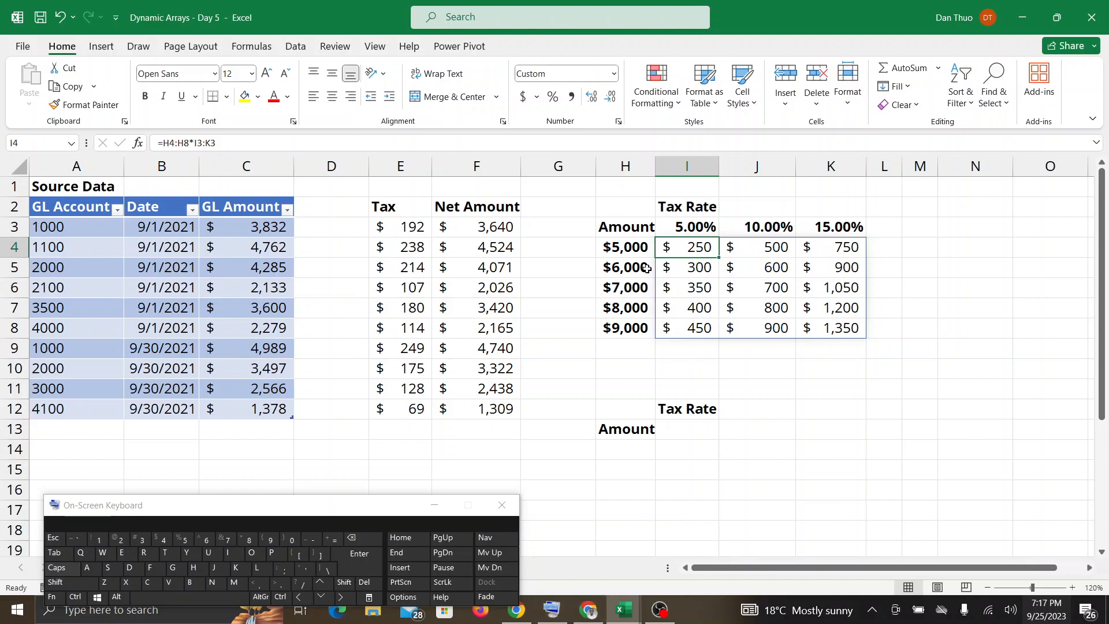
click(588, 610)
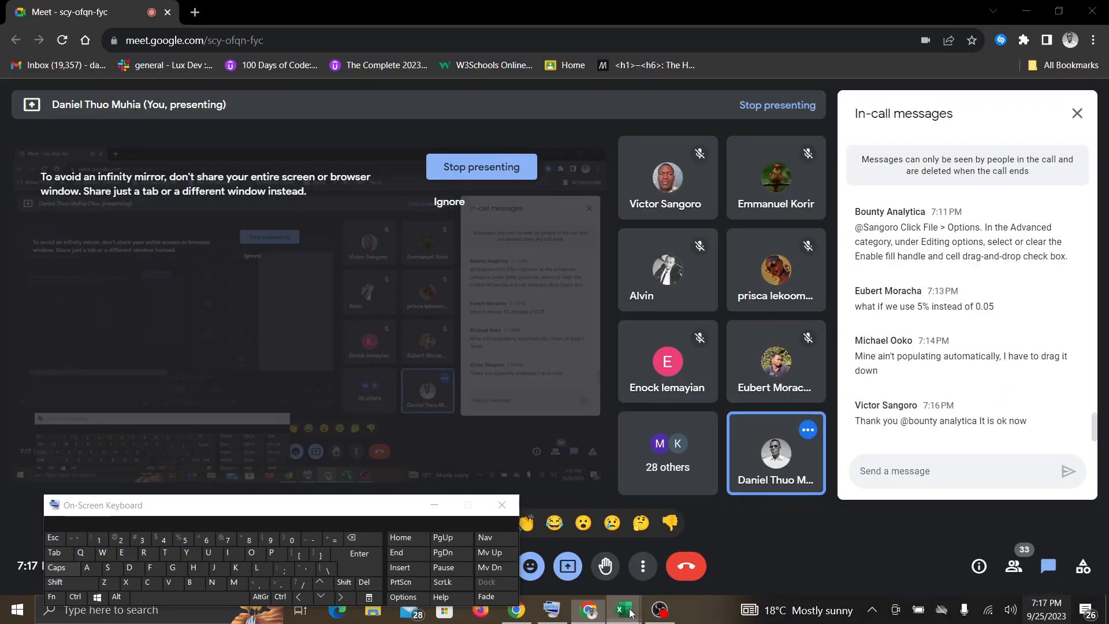
mouse_move(624, 610)
click(575, 554)
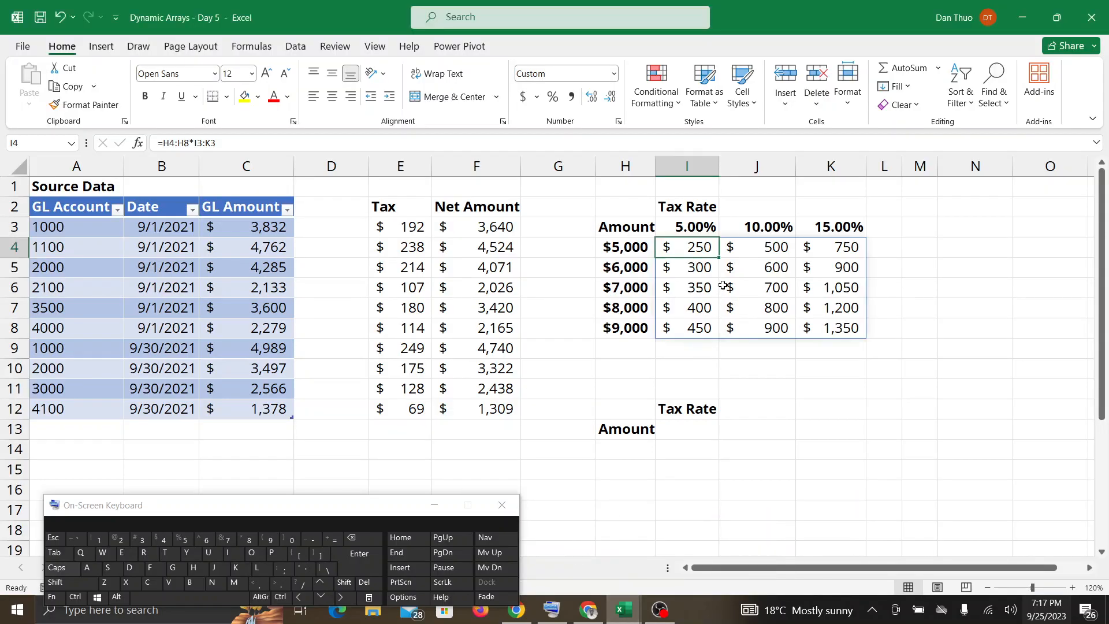
Undo the widening of column K and the tax formula entered in I4.
key(ctrl+z)
key(ctrl+z)
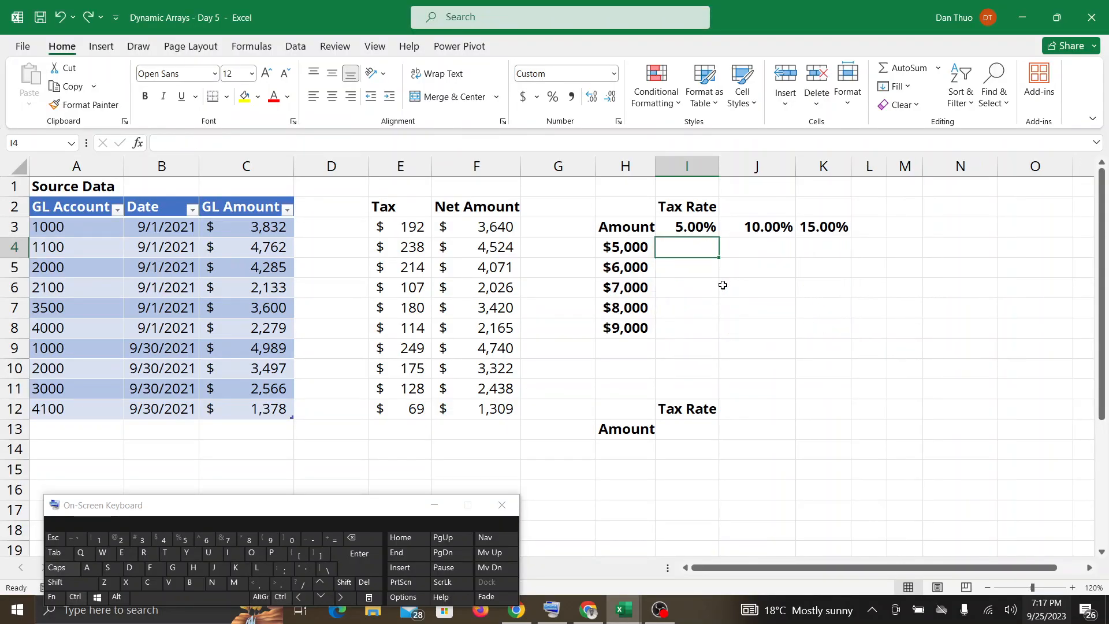
Enter =H4:H8*I3:K3 in I4 again to calculate the tax for every amount at each tax rate.
click(333, 539)
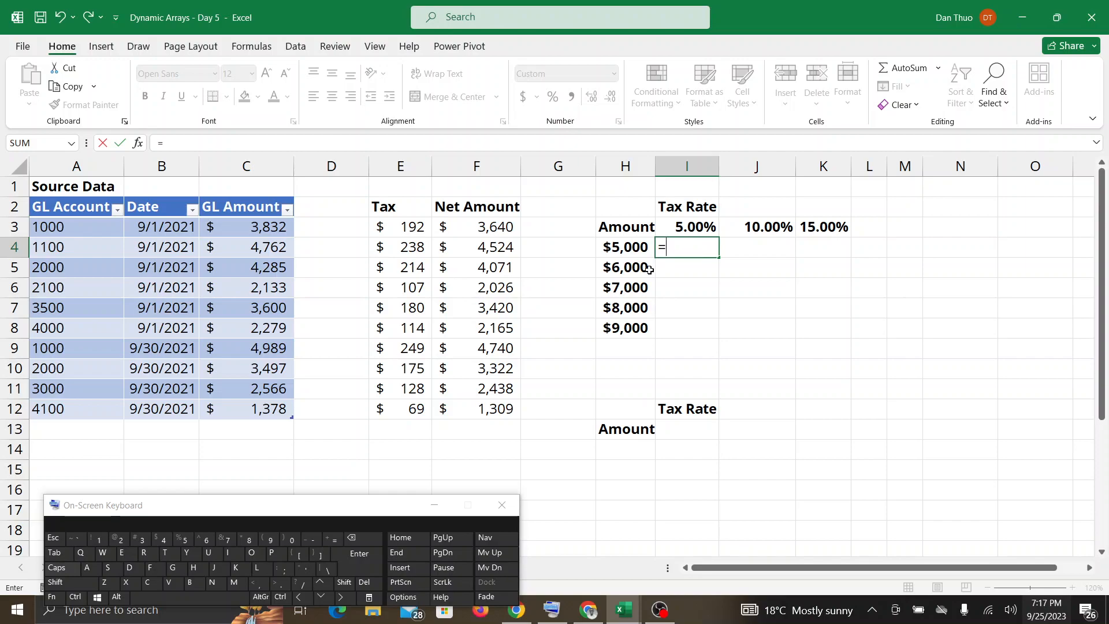
click(647, 249)
drag(647, 249, 640, 325)
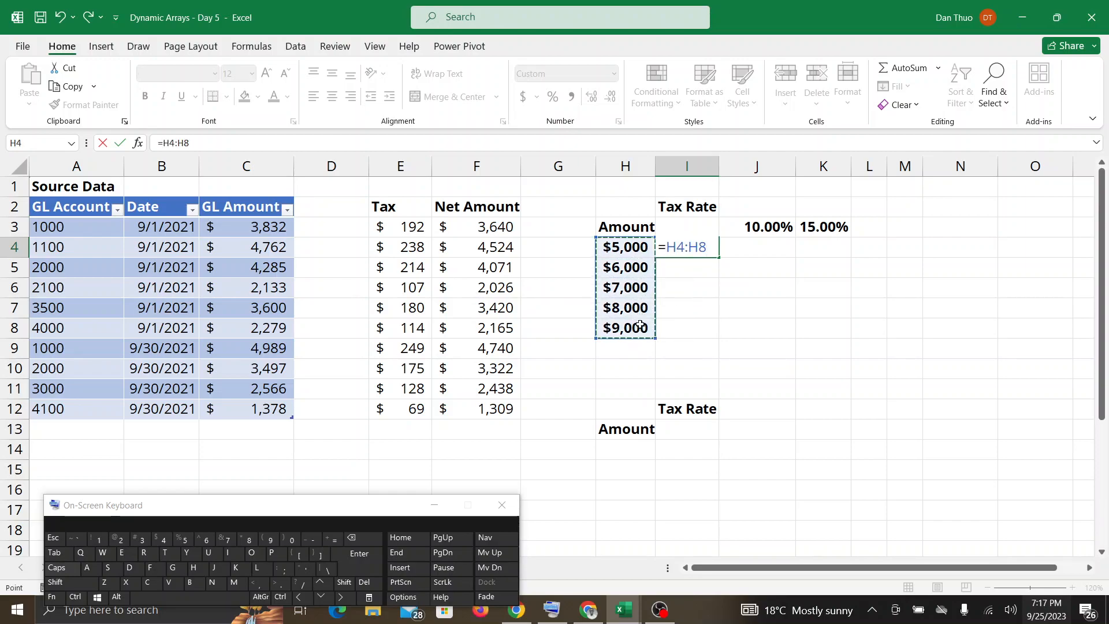
click(245, 539)
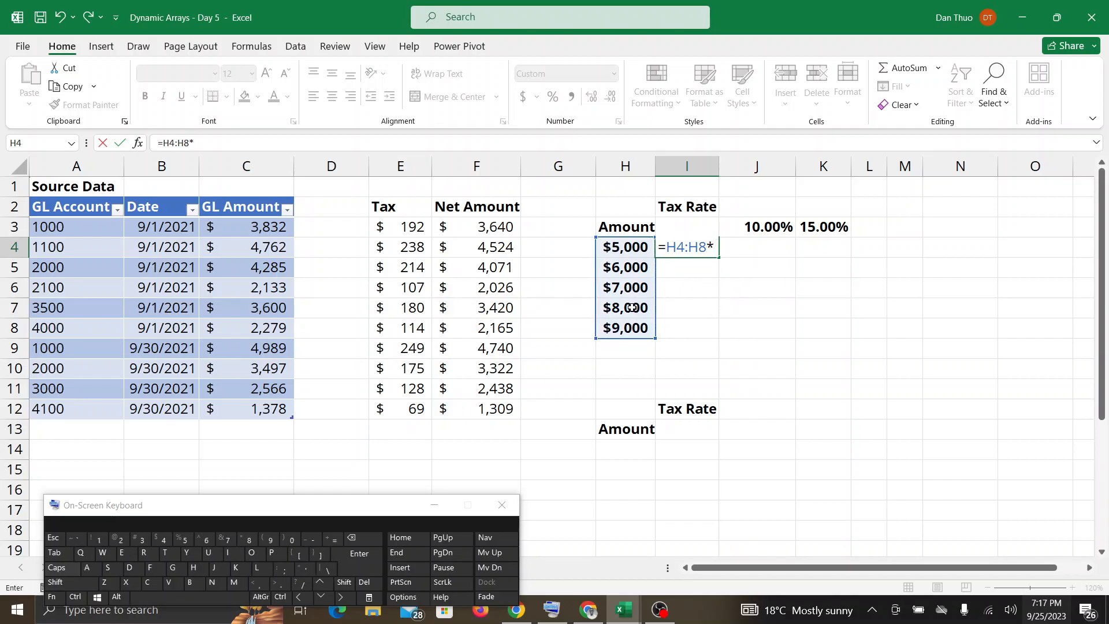
text(I)
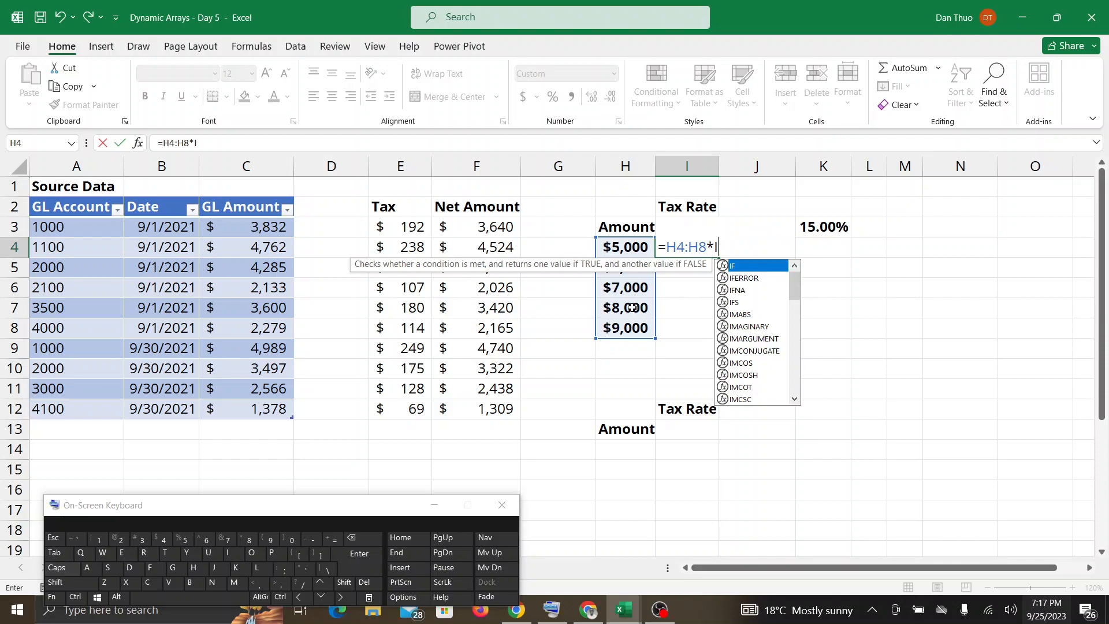
text(3)
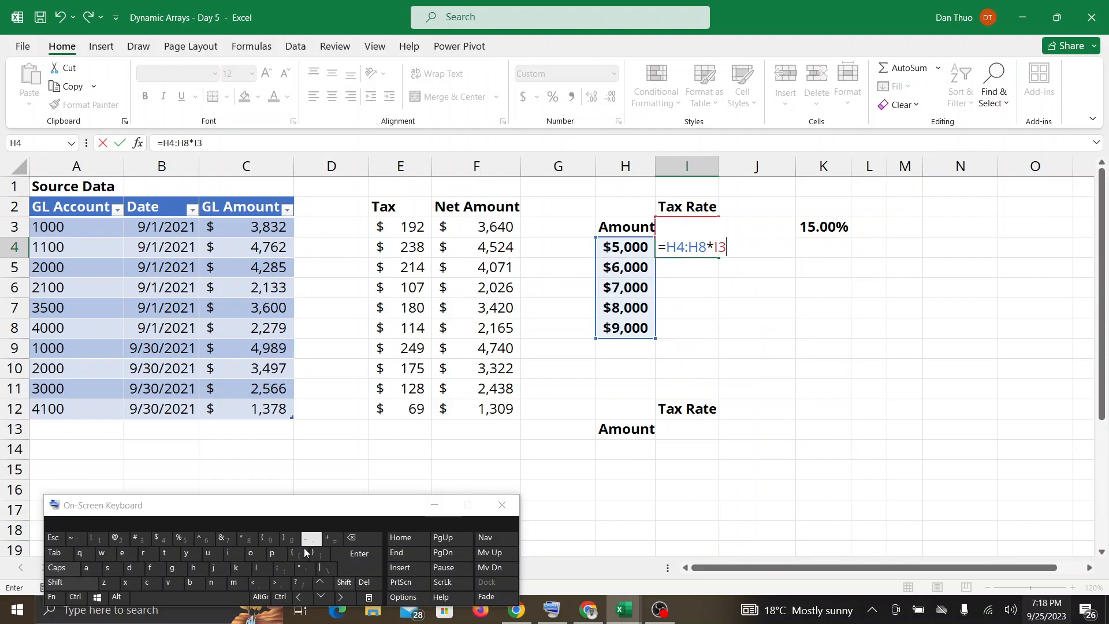
shift+click(284, 569)
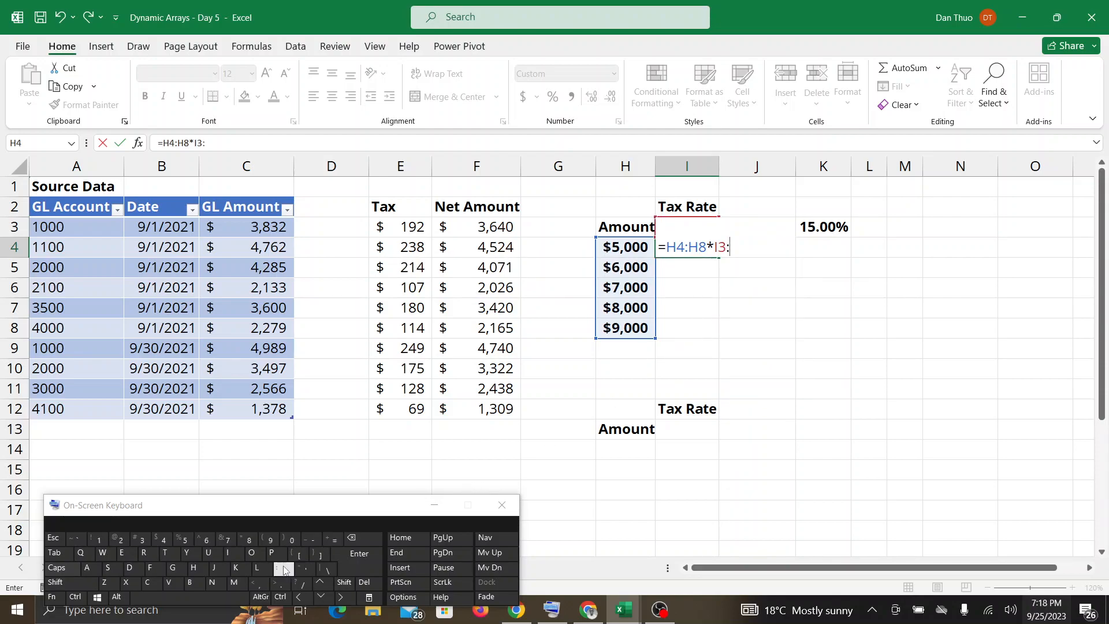
text(K)
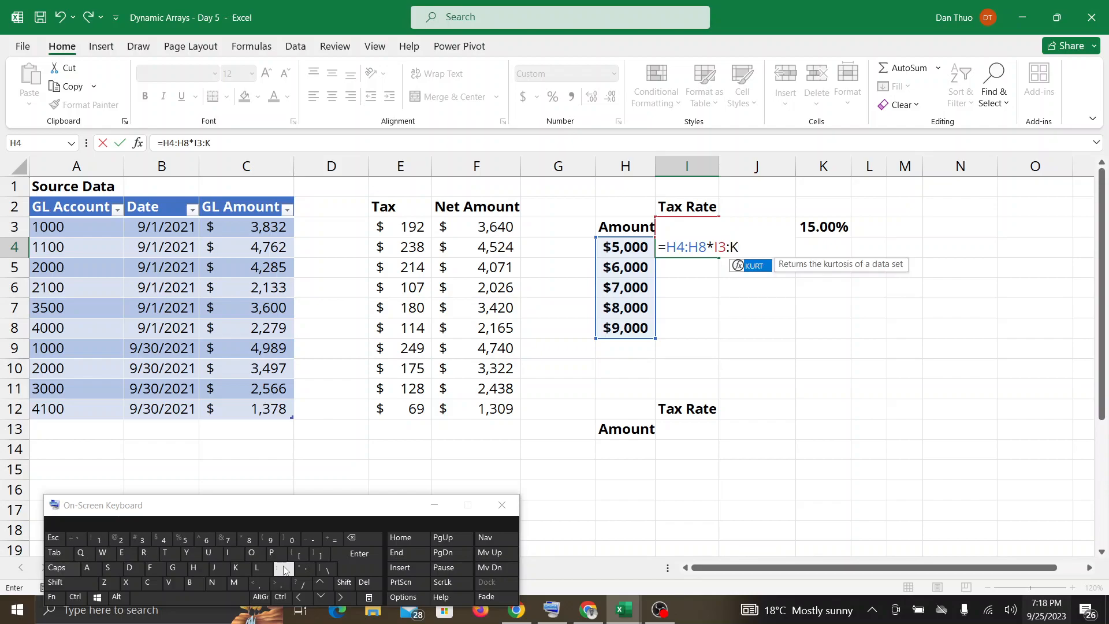
text(3)
key(Return)
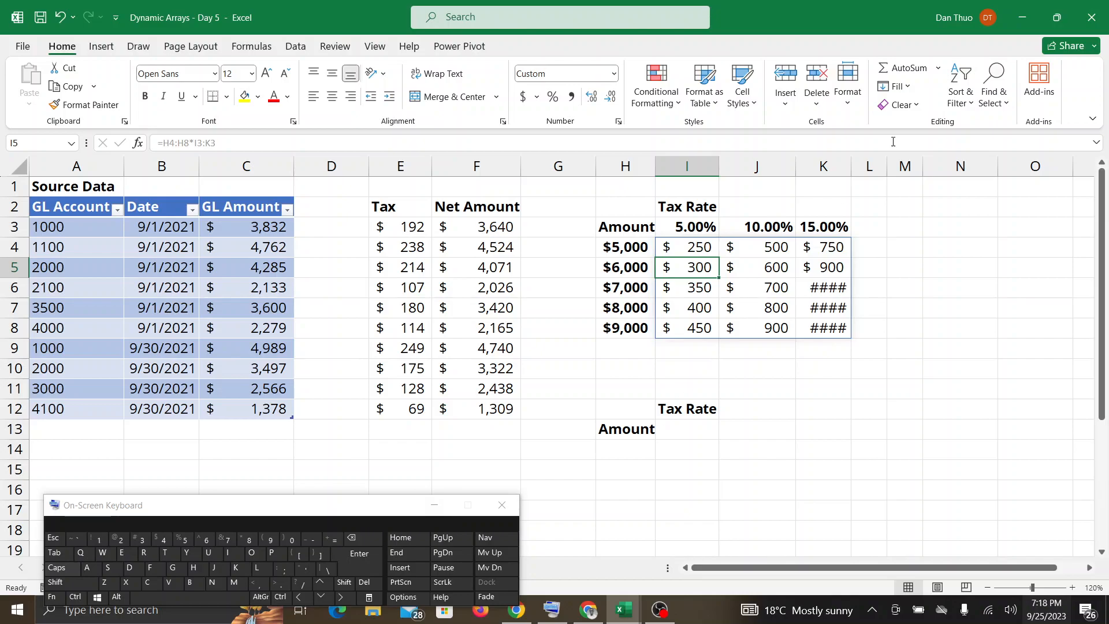
Widen column K to fit the 15% tax amounts, and check the Google Meet messages before returning to the Dynamic Arrays - Day 5 workbook.
drag(851, 168, 865, 168)
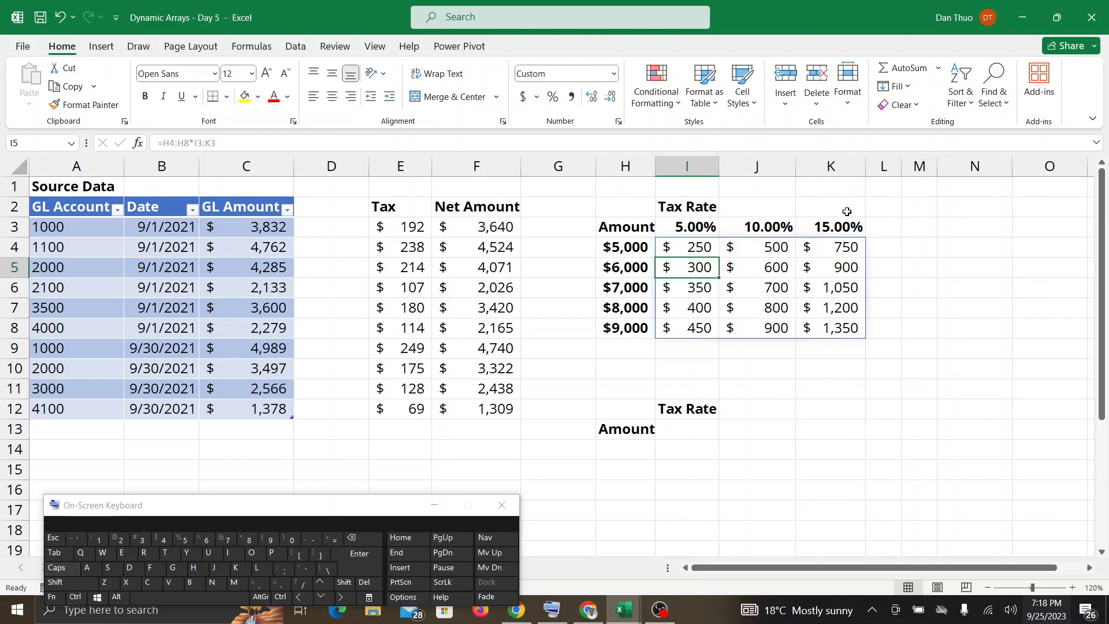
click(597, 610)
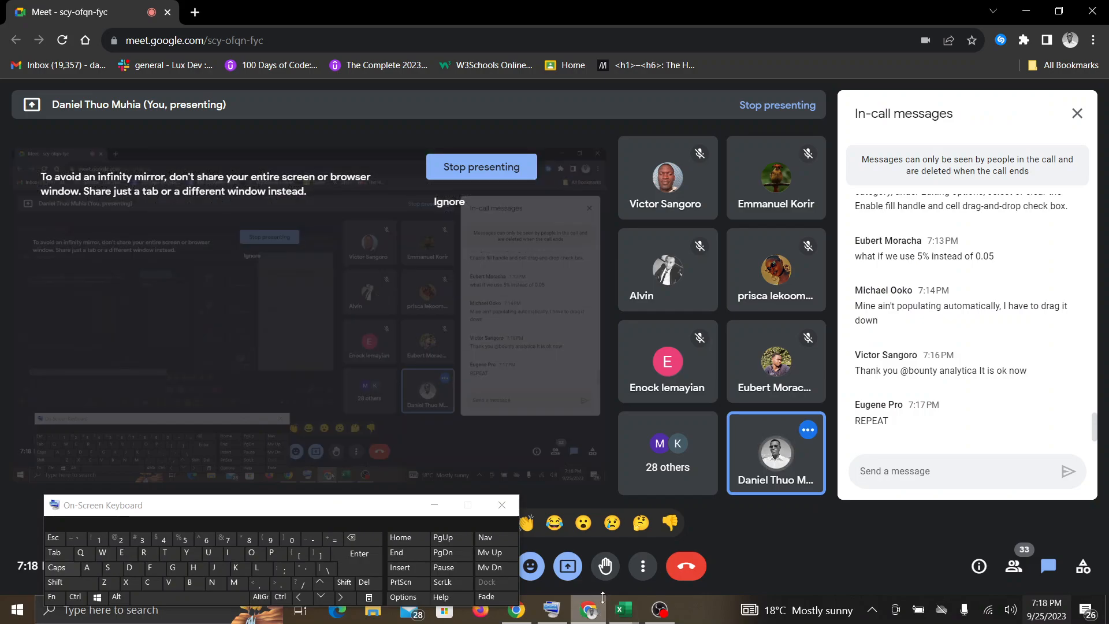
click(631, 607)
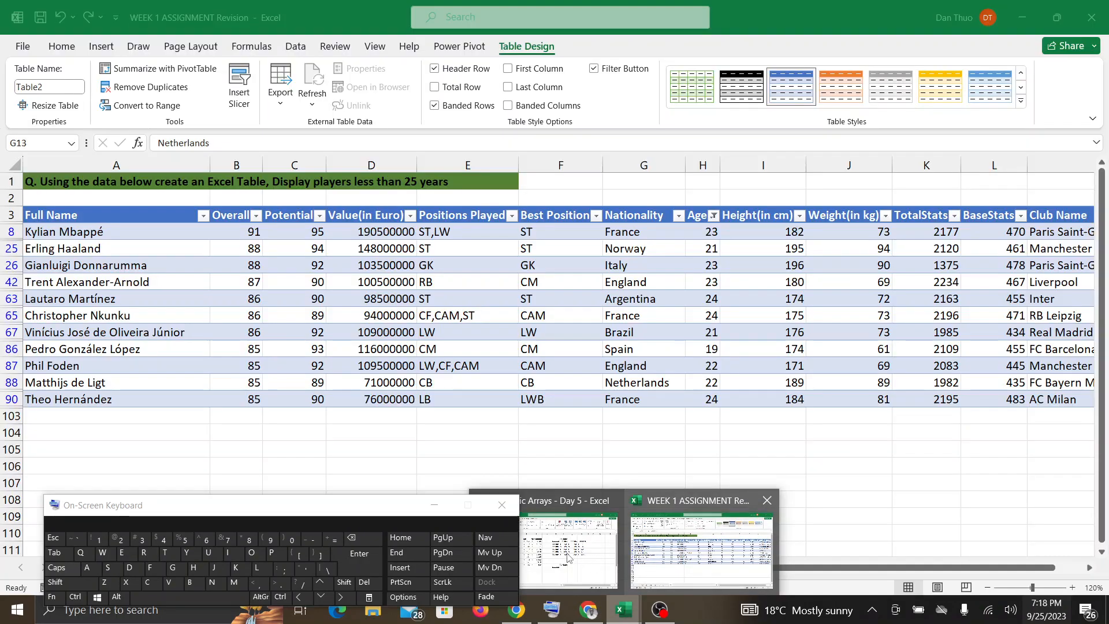
click(566, 555)
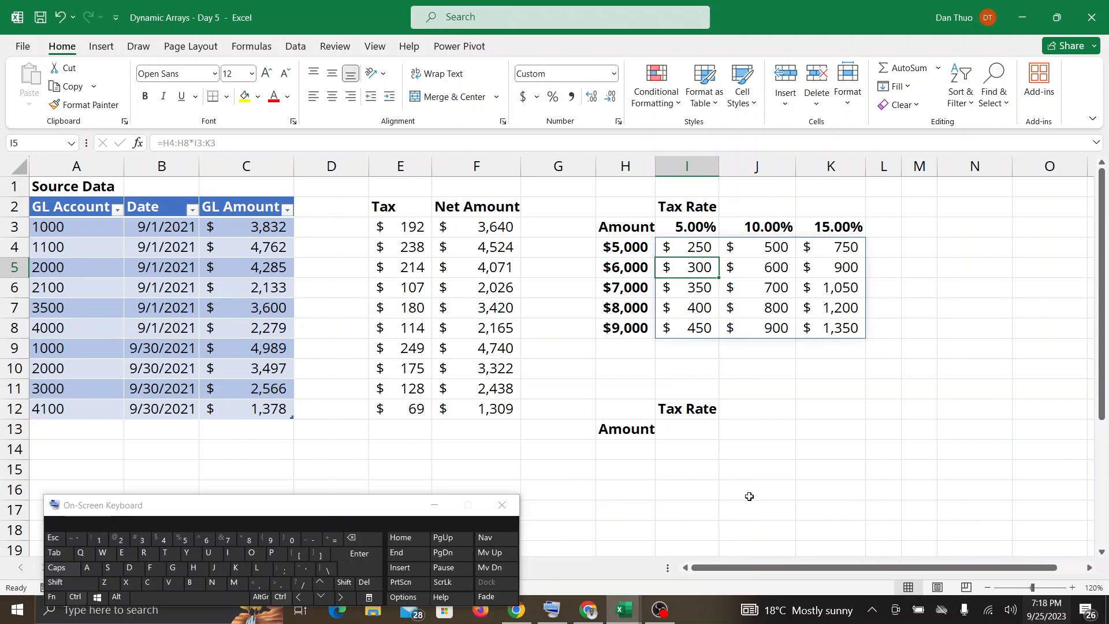
Undo the widening of column K and the tax grid formula in I4 to repeat the demonstration.
key(ctrl+z)
key(ctrl+z)
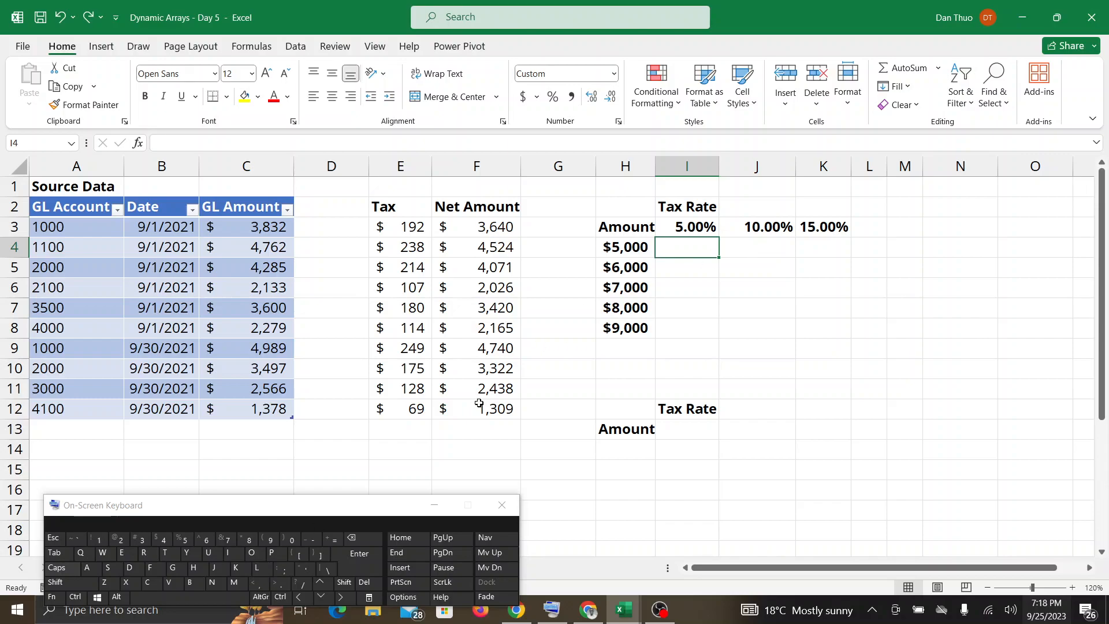
Enter =H4:H8*I3:K3 in I4 to fill the tax grid, and widen column K to fit its amounts.
text(=)
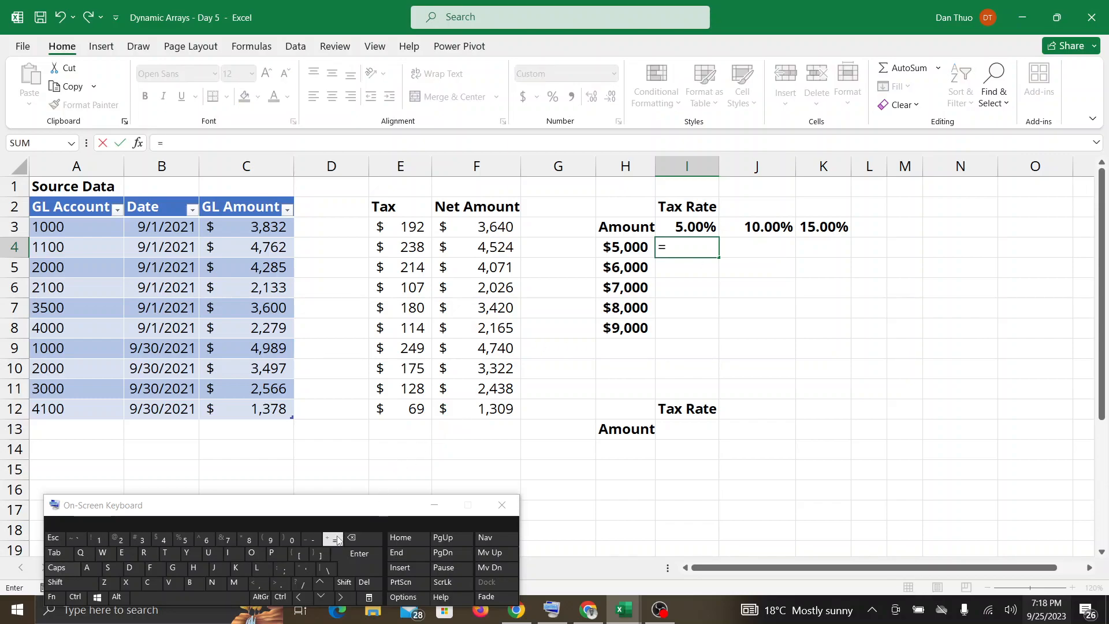
drag(629, 247, 623, 328)
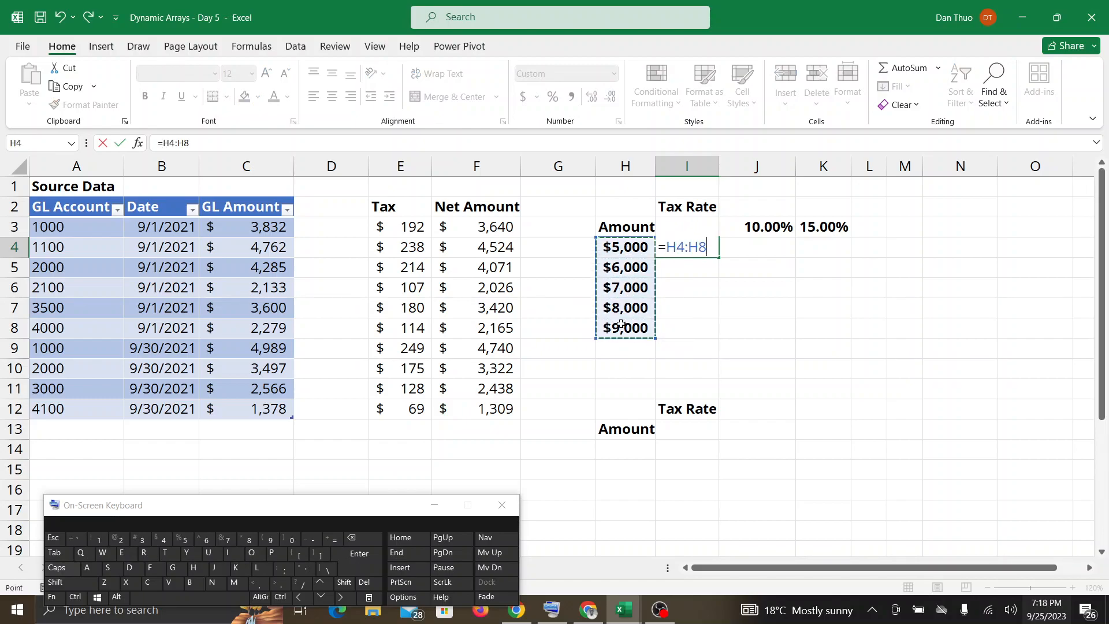
shift+click(247, 540)
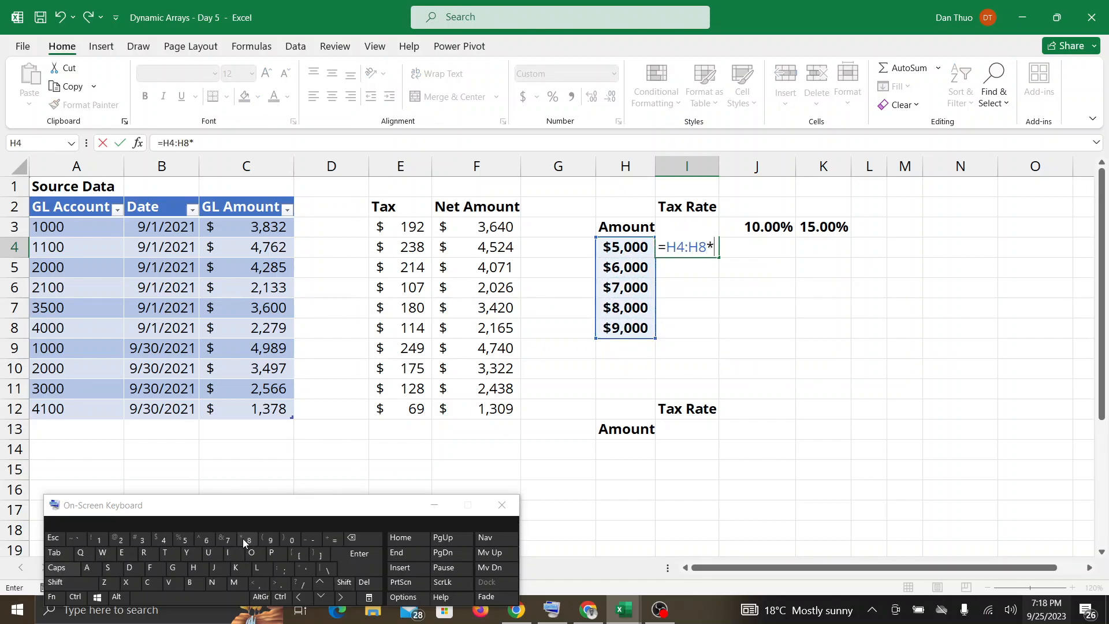
text(I)
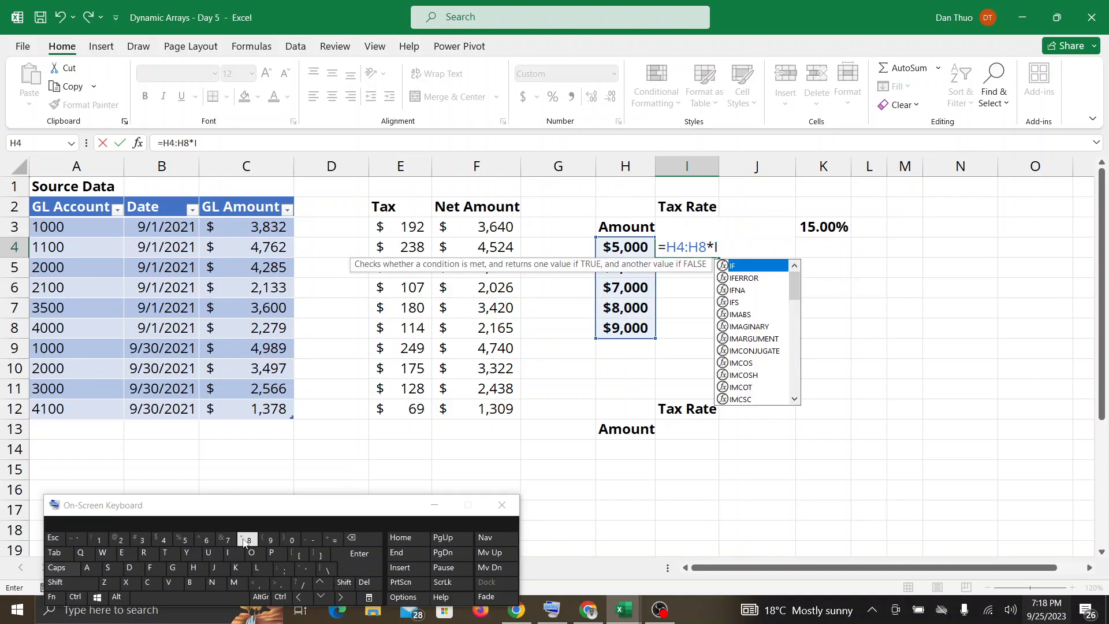
text(3:K)
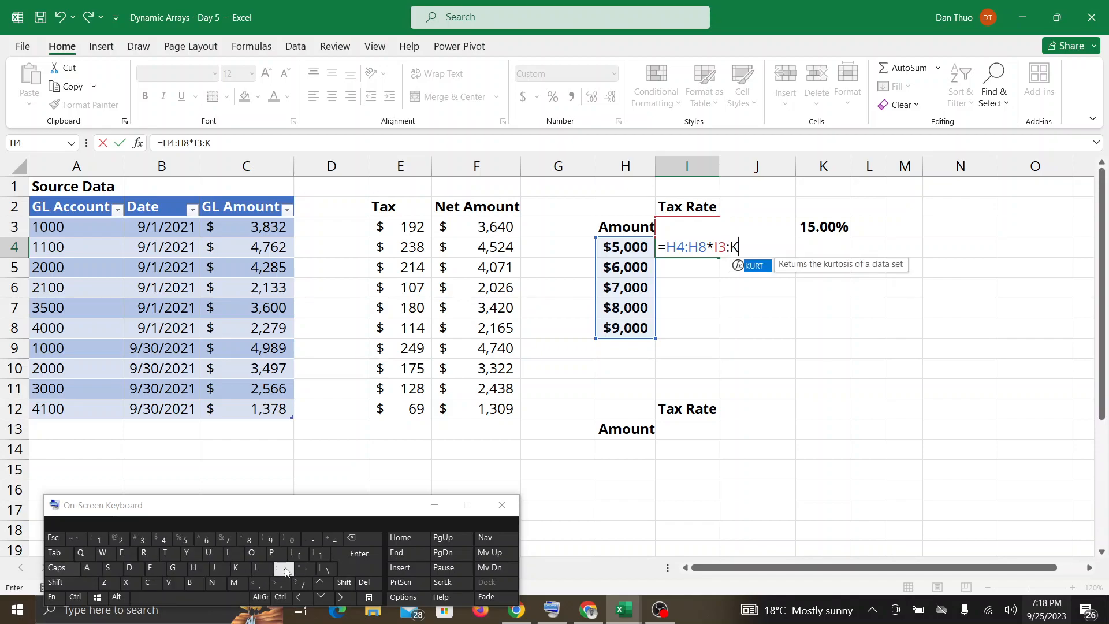
text(3)
key(Return)
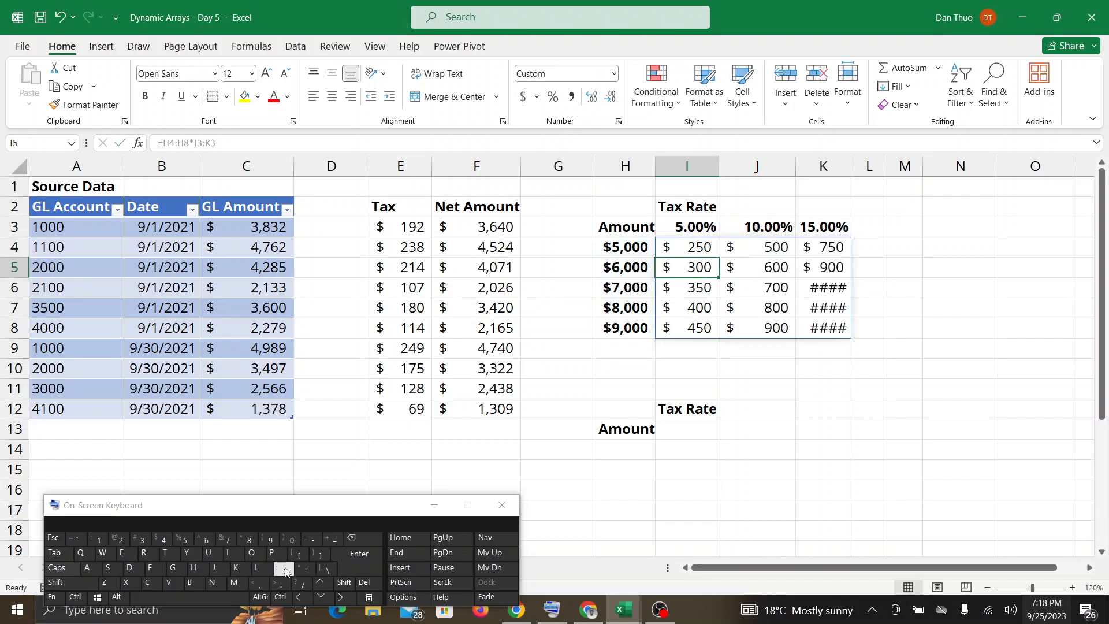
drag(851, 174, 882, 174)
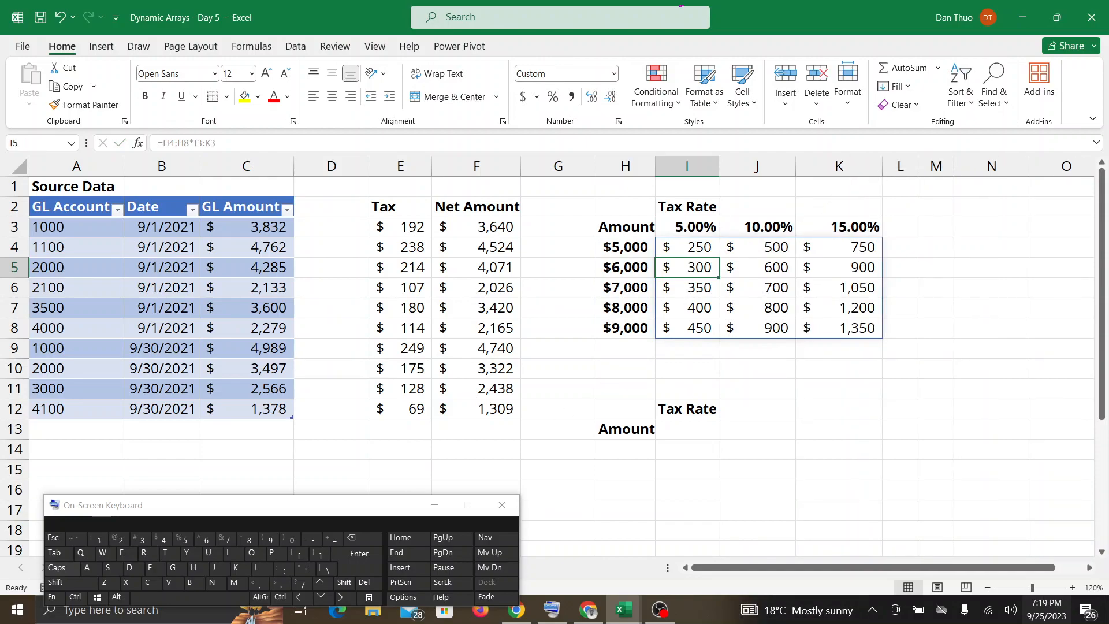
Check the Google Meet messages, return to the Dynamic Arrays - Day 5 workbook and point out the second grid's empty cells I13 and H14.
click(588, 610)
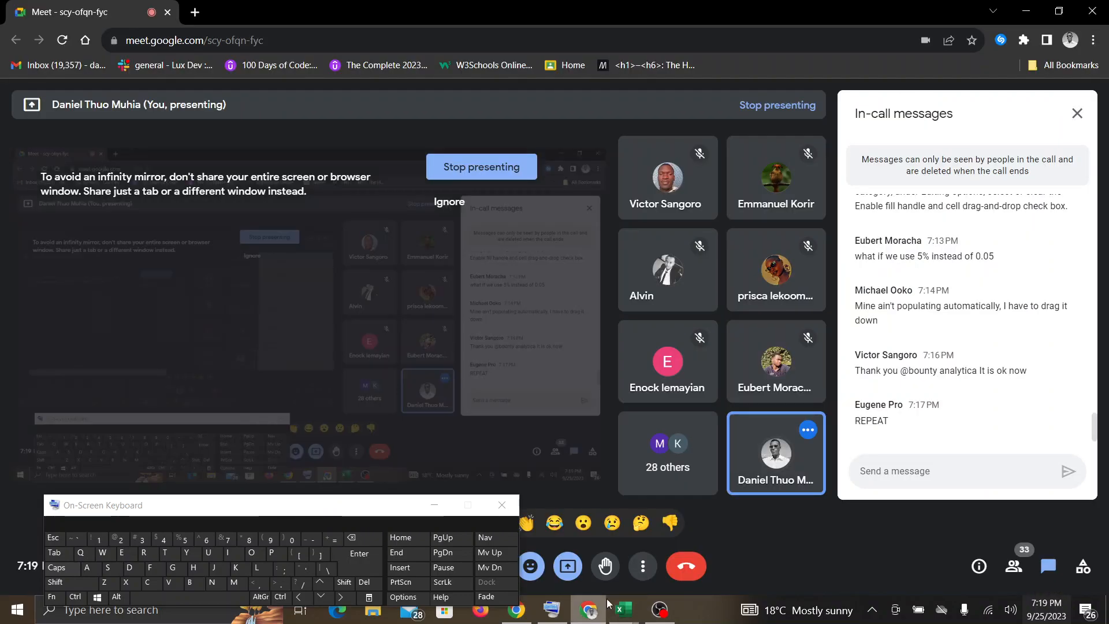
mouse_move(624, 609)
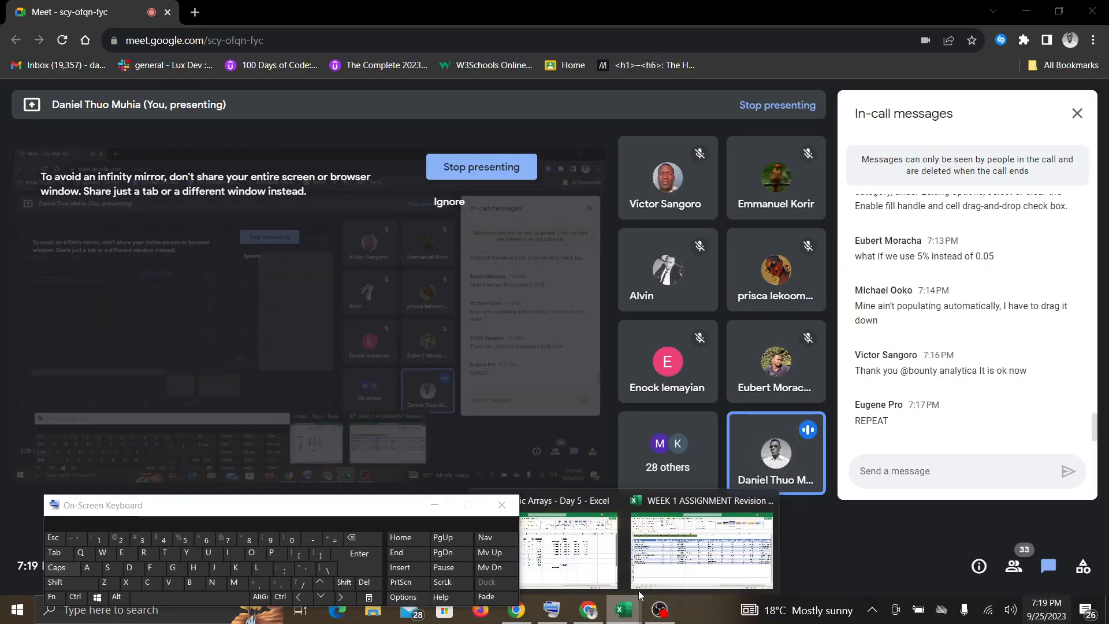
click(569, 546)
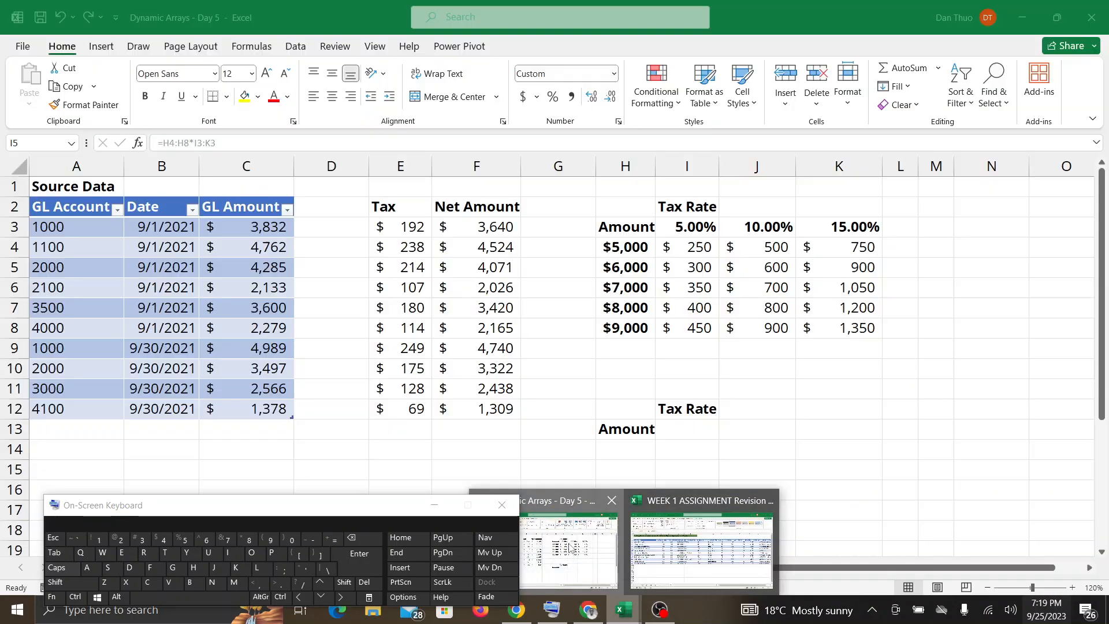
click(687, 430)
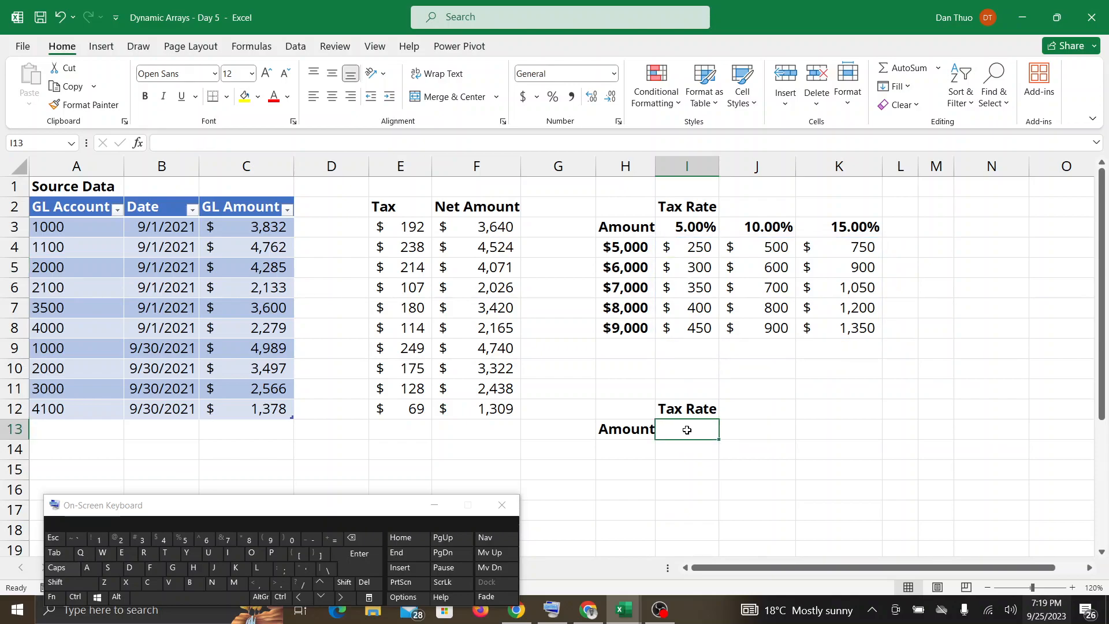
click(634, 448)
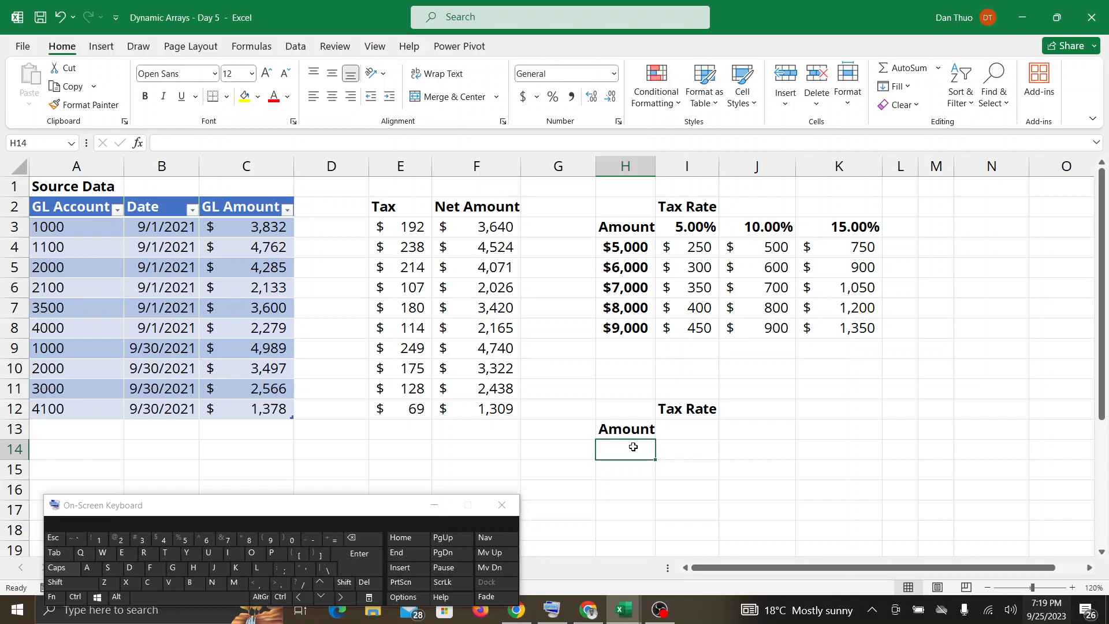
Check Google Meet for new messages and raised hands, and return to the Dynamic Arrays - Day 5 workbook.
mouse_move(564, 607)
click(588, 612)
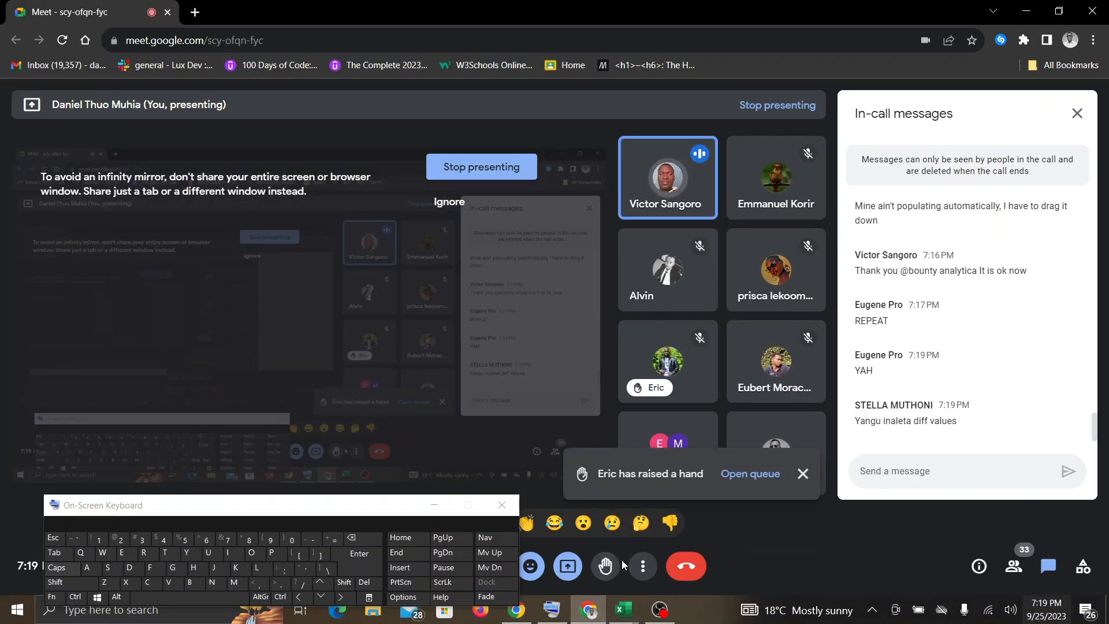
mouse_move(623, 617)
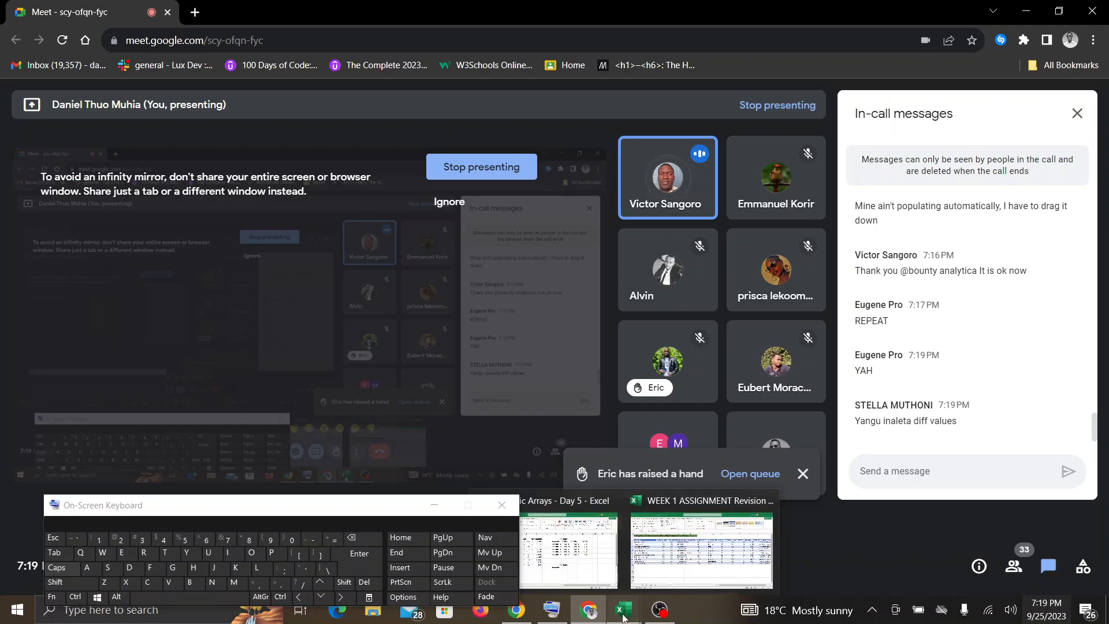
click(569, 549)
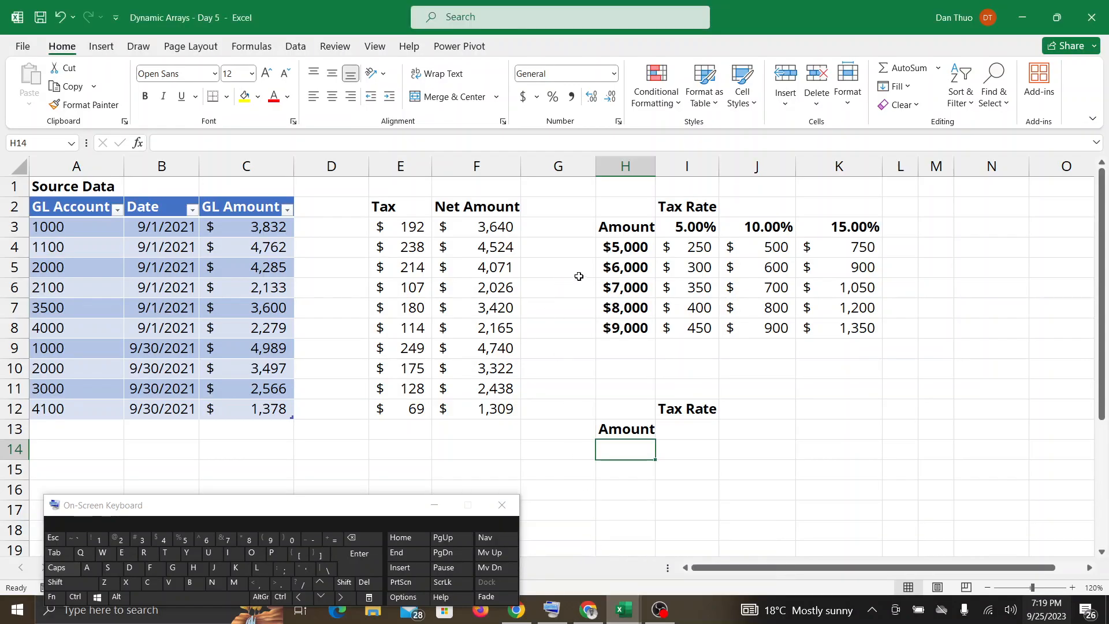
Show the formula in I4, and undo it together with the widening of column K.
click(683, 248)
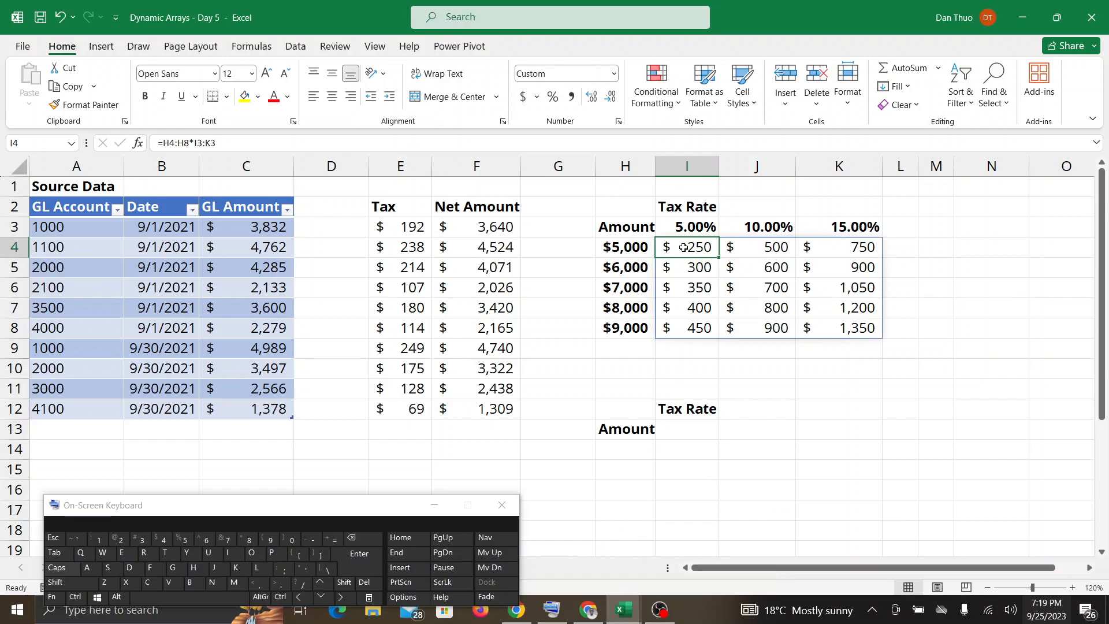
key(ctrl+z)
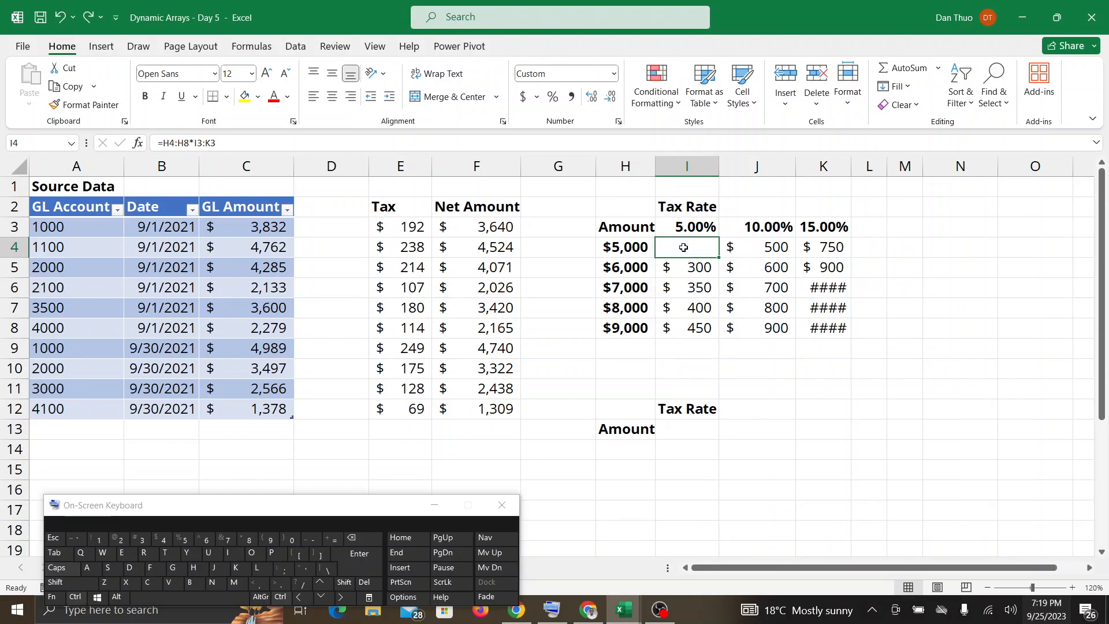
Multiply the amounts by the tax rates with =H4:H8*I3:K3 in I4, and widen column K to fit the results.
click(333, 540)
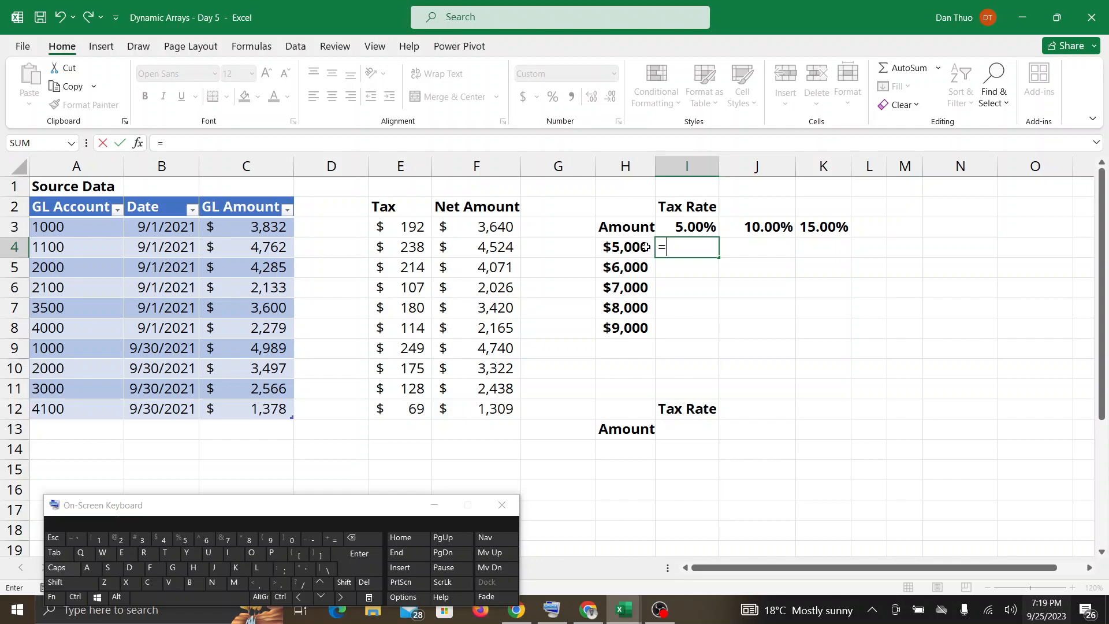
drag(646, 247, 647, 330)
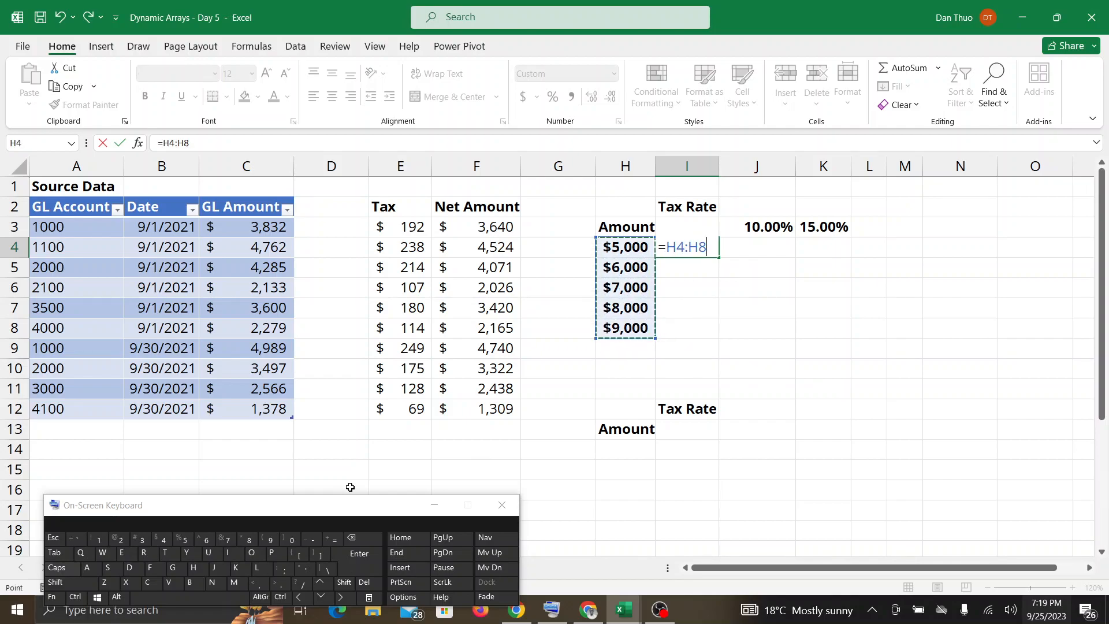
click(56, 582)
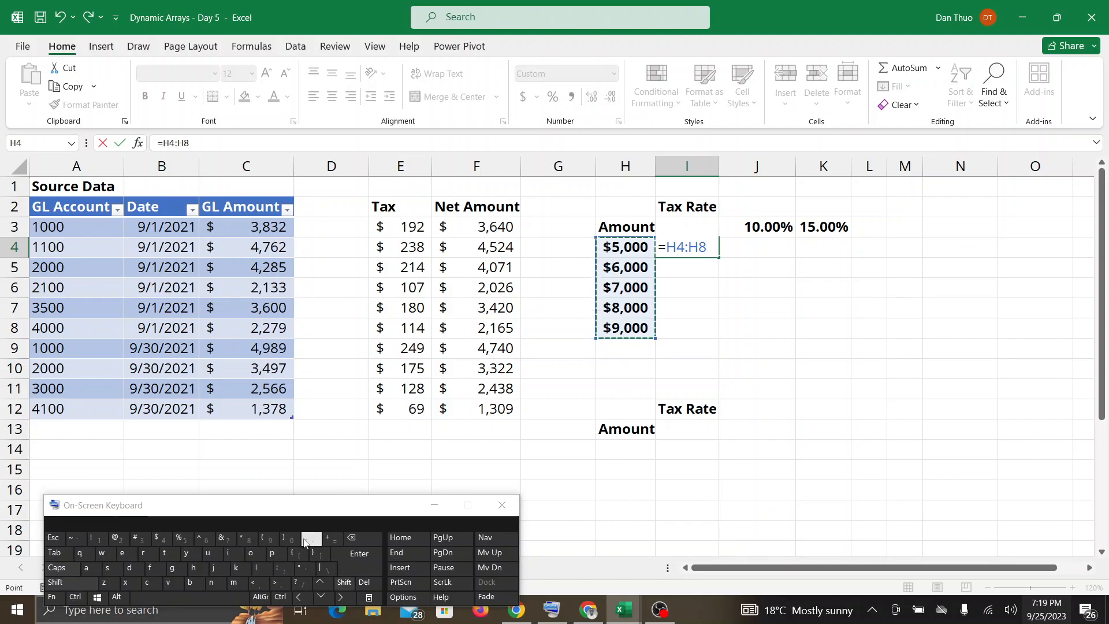
click(247, 541)
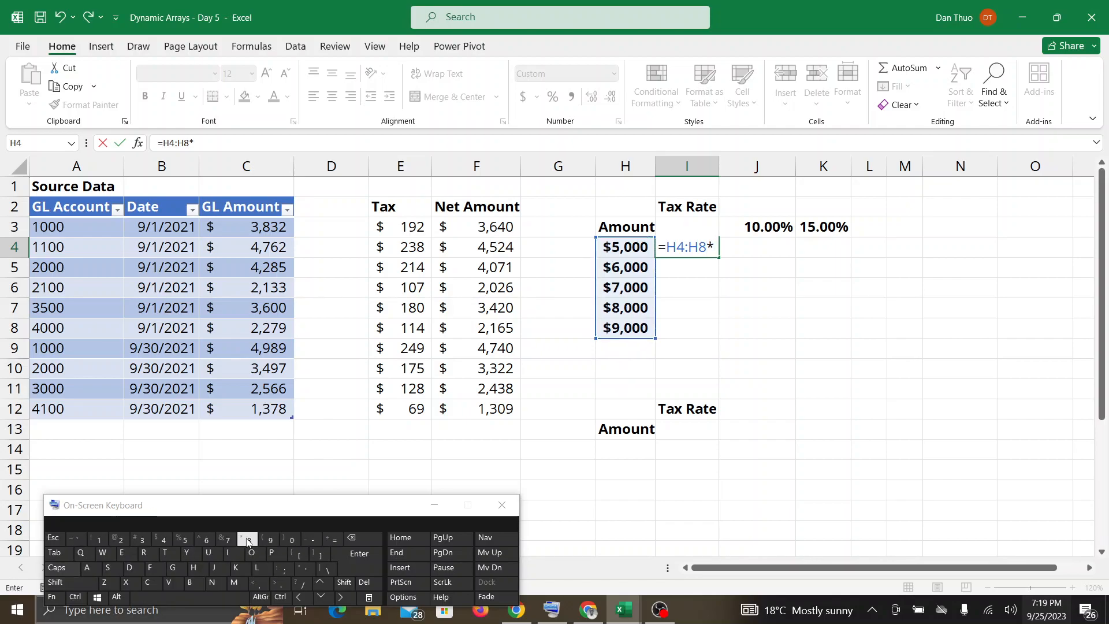
text(I)
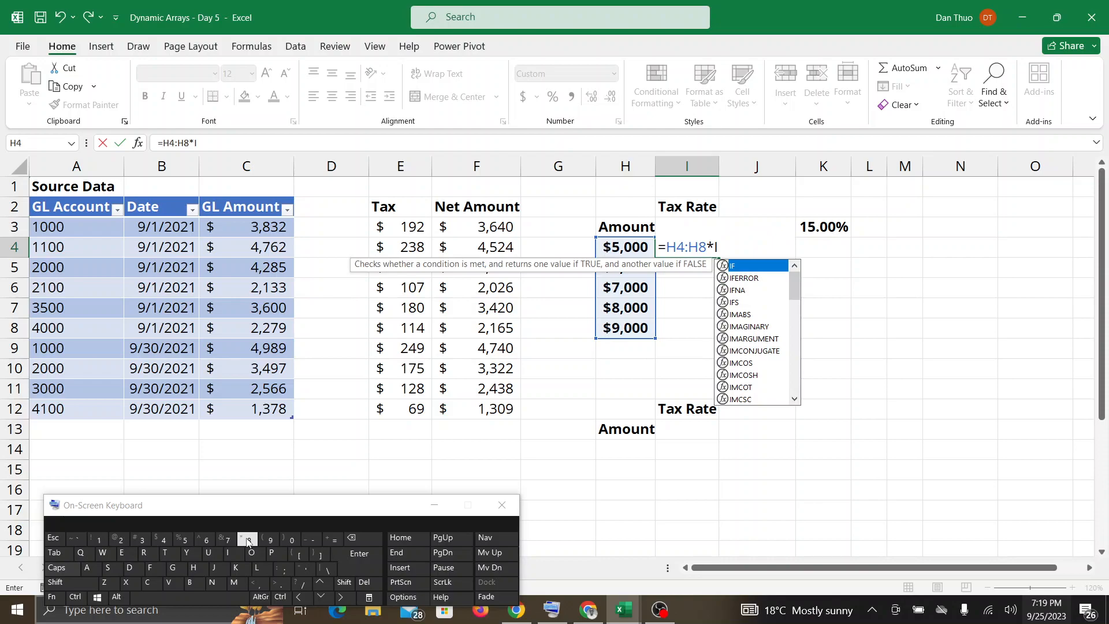
text(3)
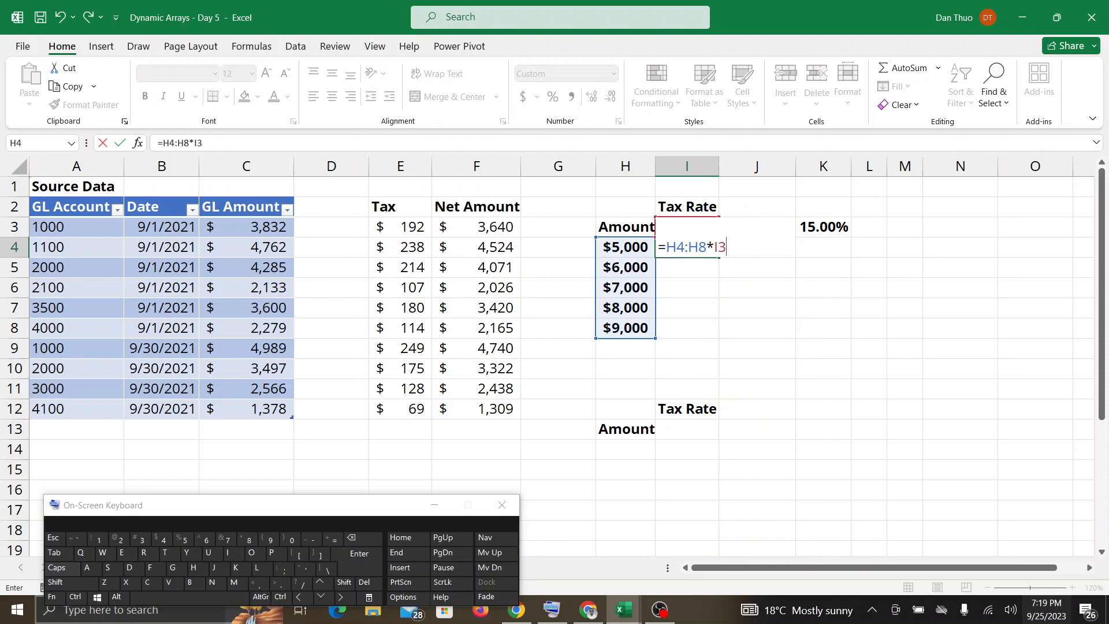
text(:)
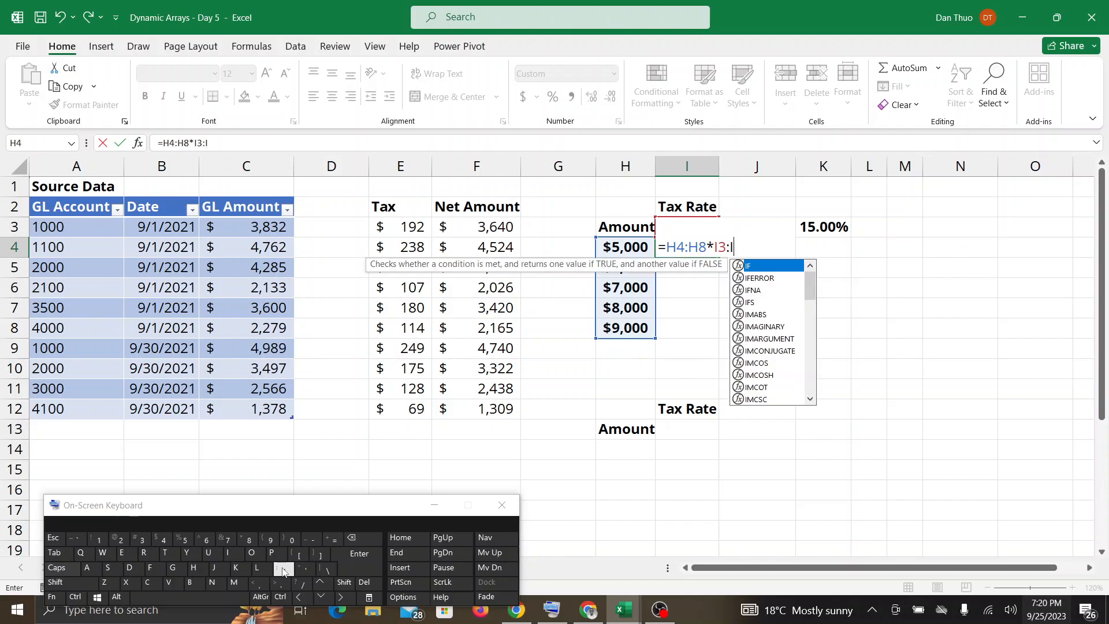
text(K)
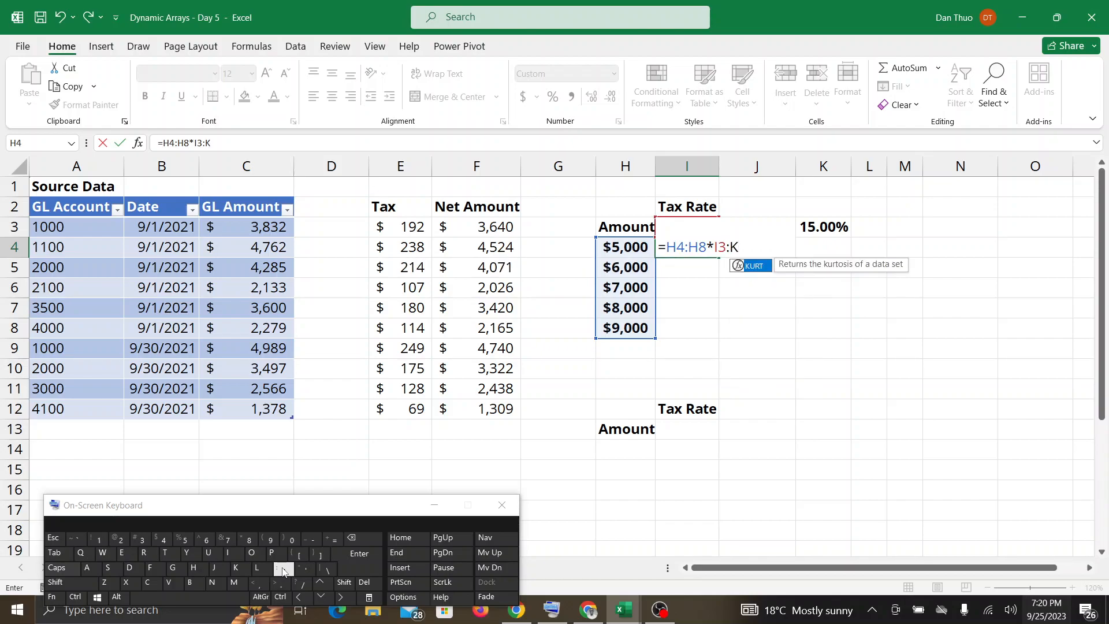
text(3)
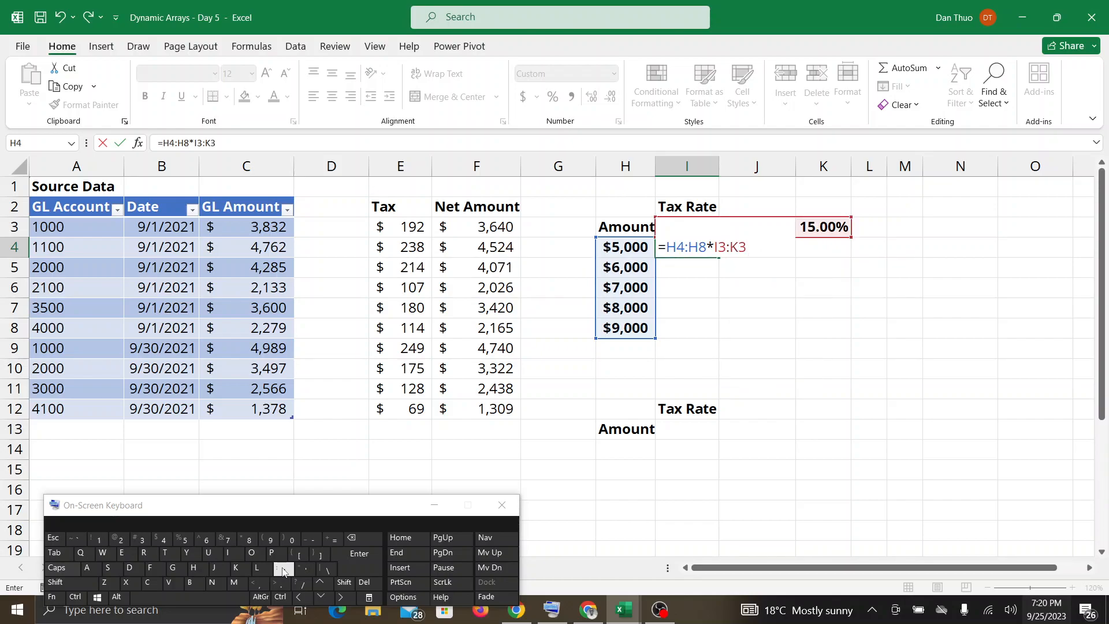
key(Return)
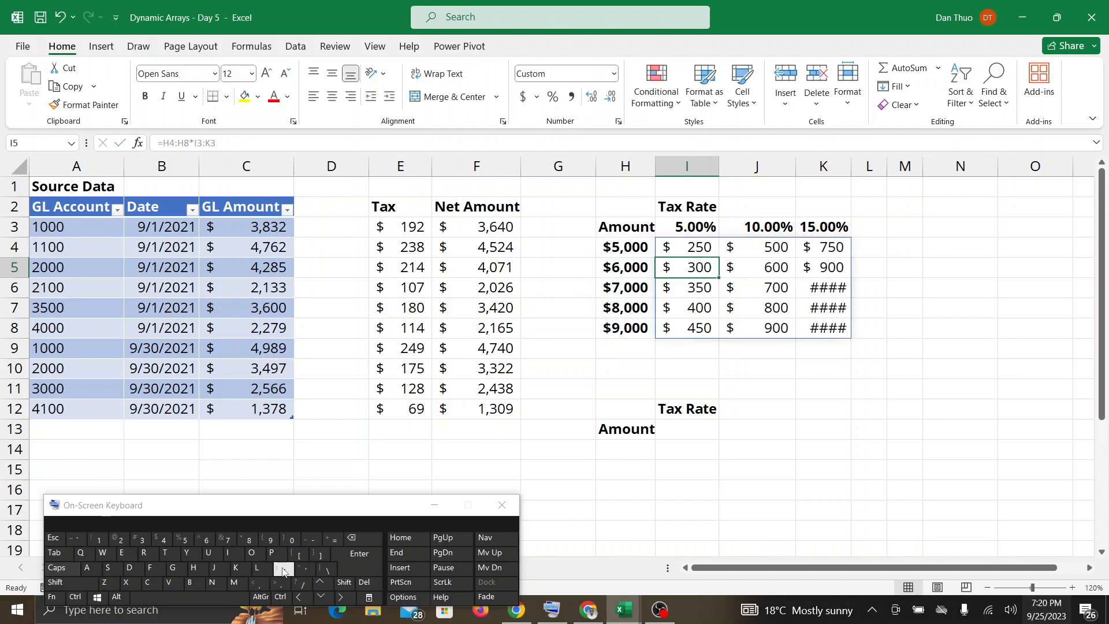
drag(852, 167, 861, 167)
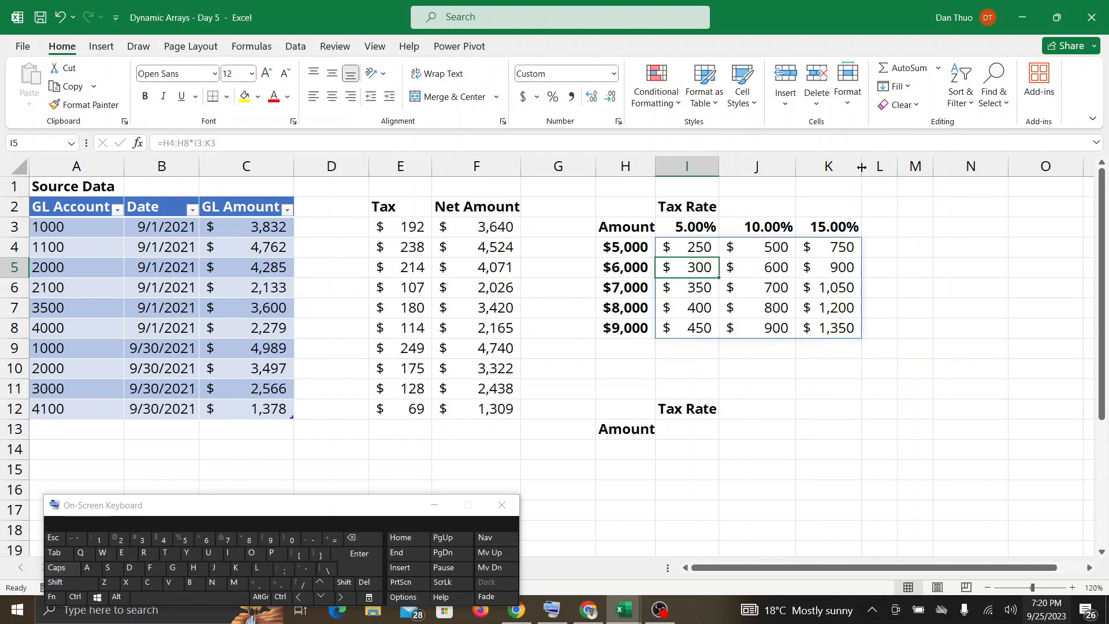
Switch to Google Meet to check the in-call messages.
click(589, 610)
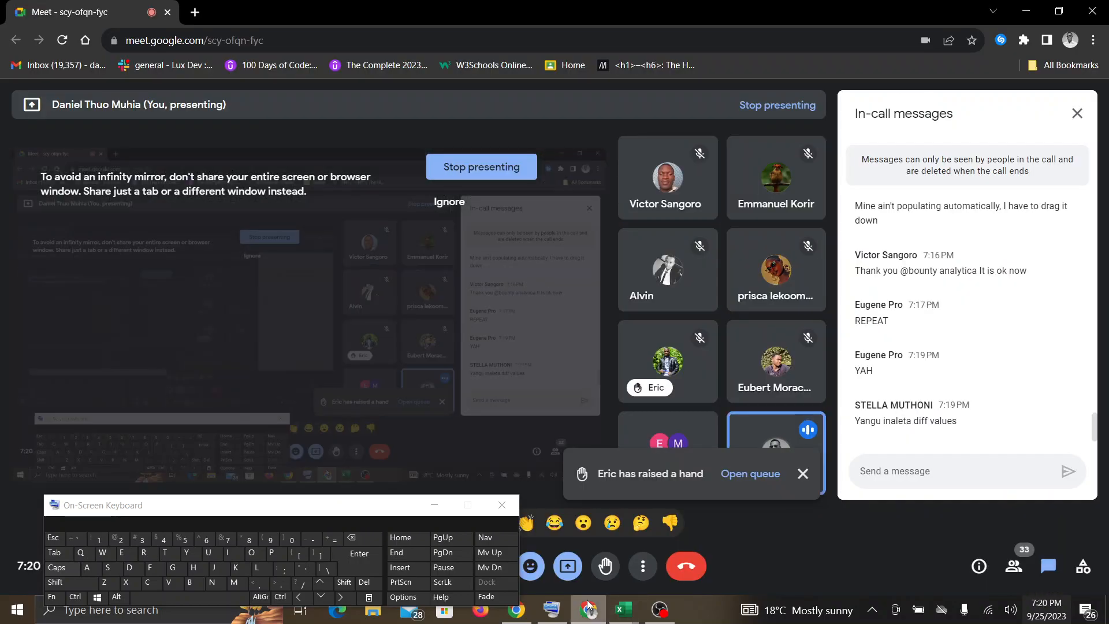
Return to the Dynamic Arrays - Day 5 workbook, and show the spilling formula in I4.
mouse_move(634, 620)
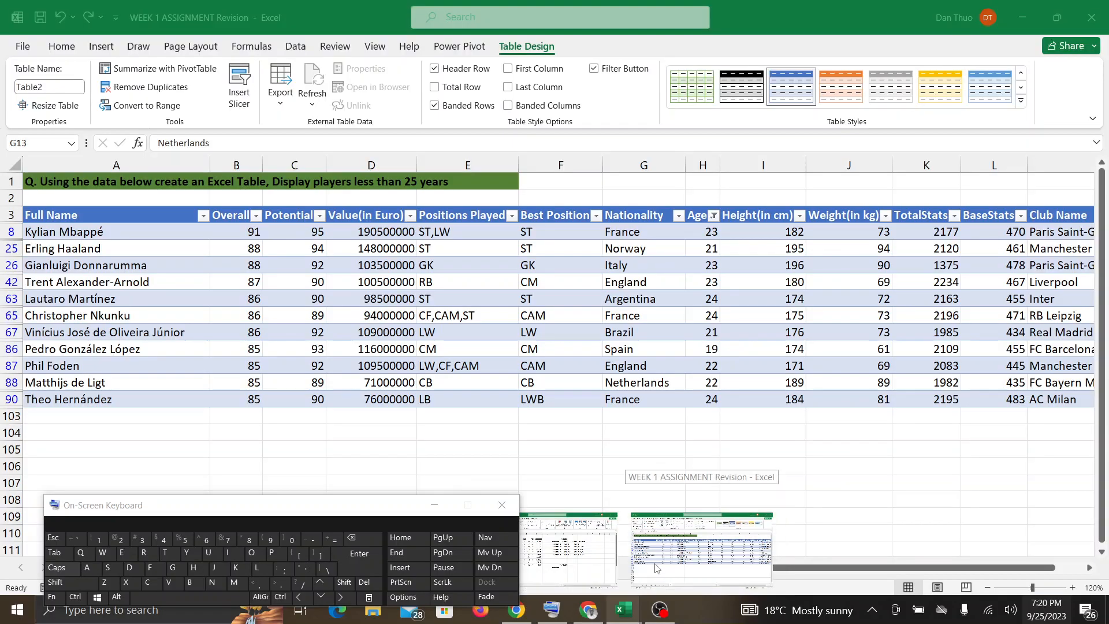
click(656, 569)
mouse_move(618, 614)
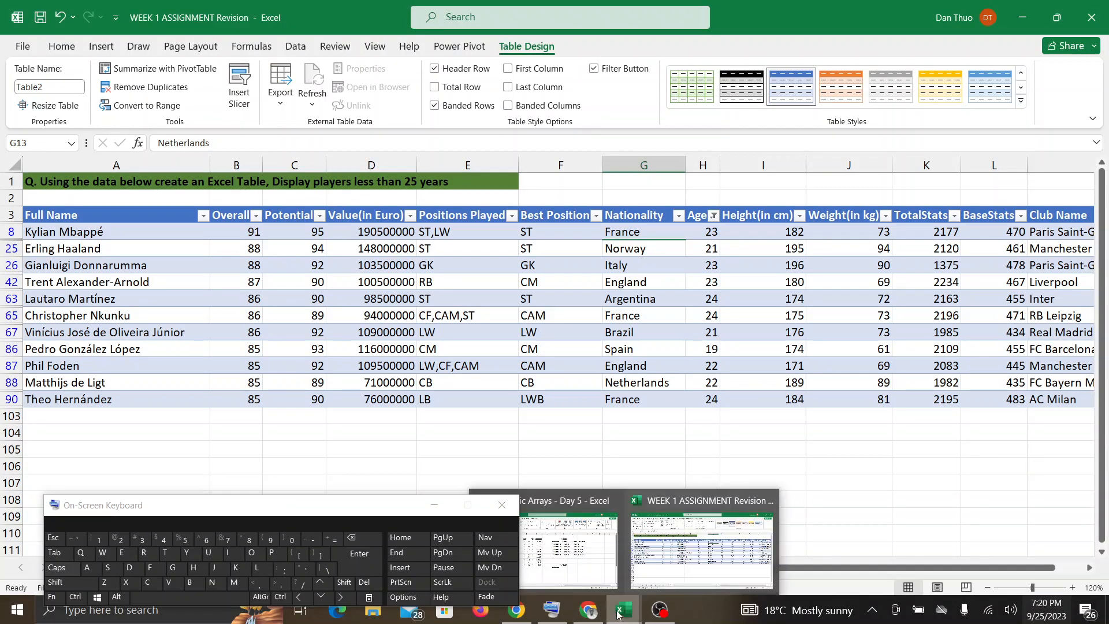
click(575, 552)
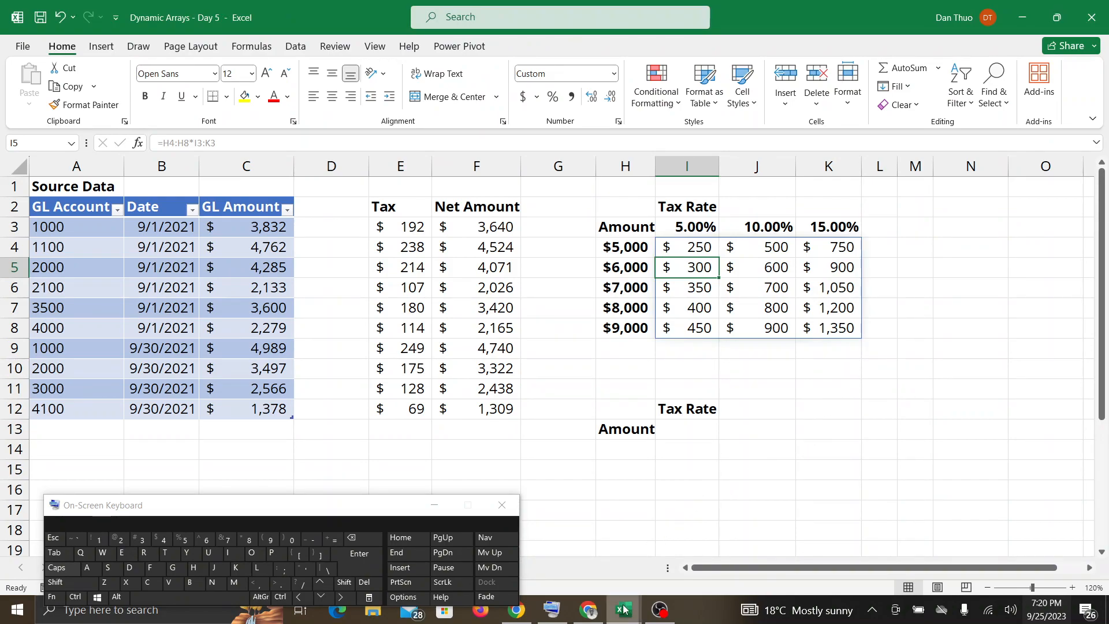
mouse_move(624, 609)
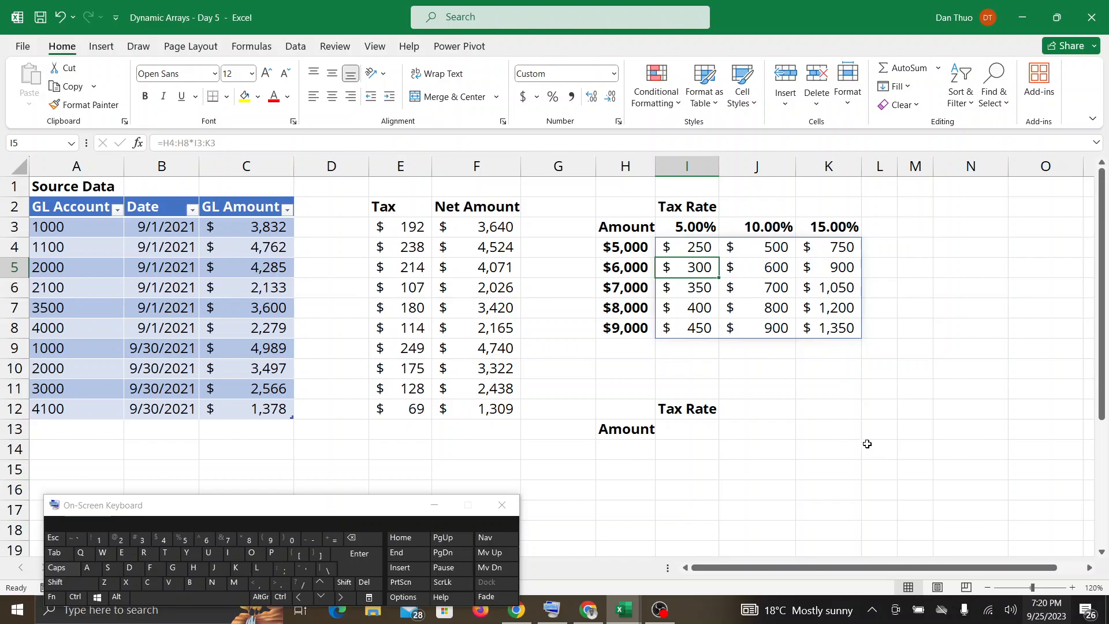
click(703, 251)
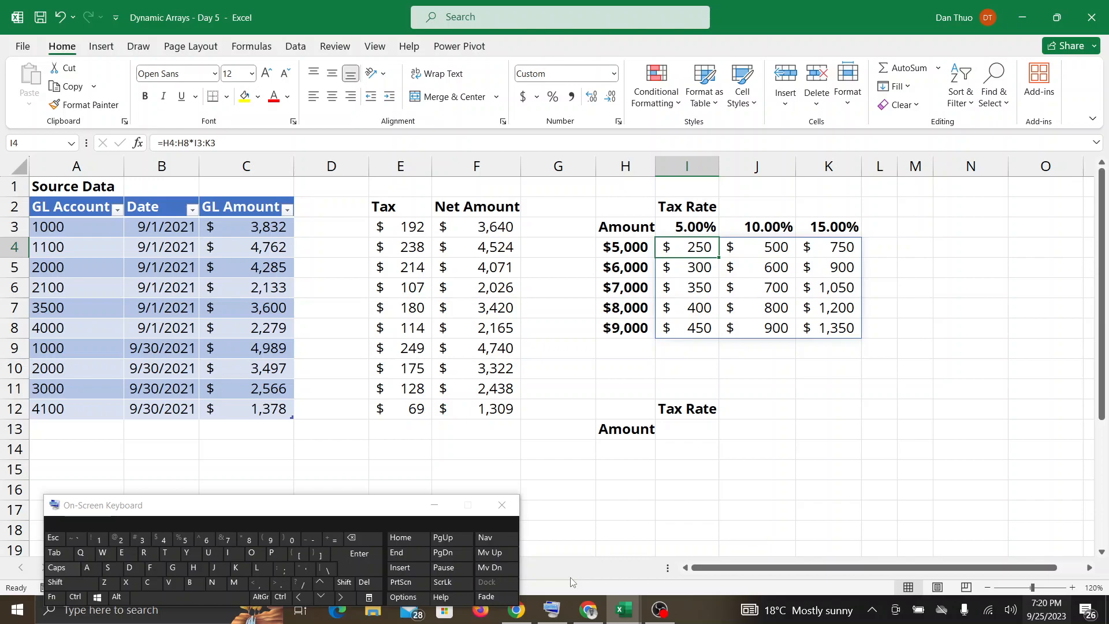
Check Google Meet for raised hands, and close the WEEK 1 ASSIGNMENT Revision workbook.
mouse_move(586, 614)
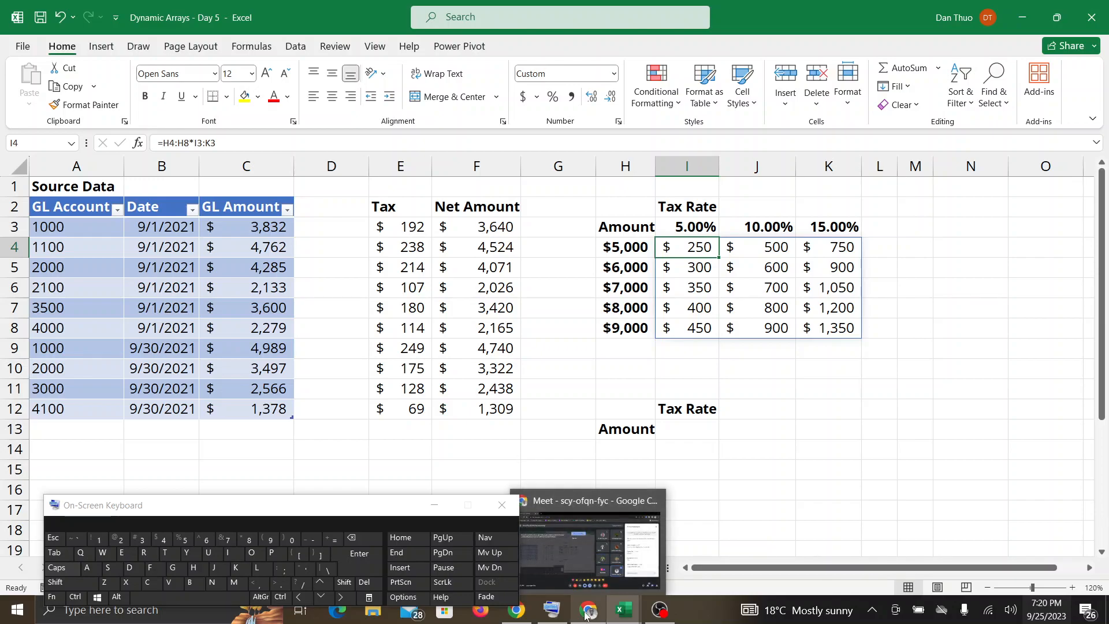
click(588, 542)
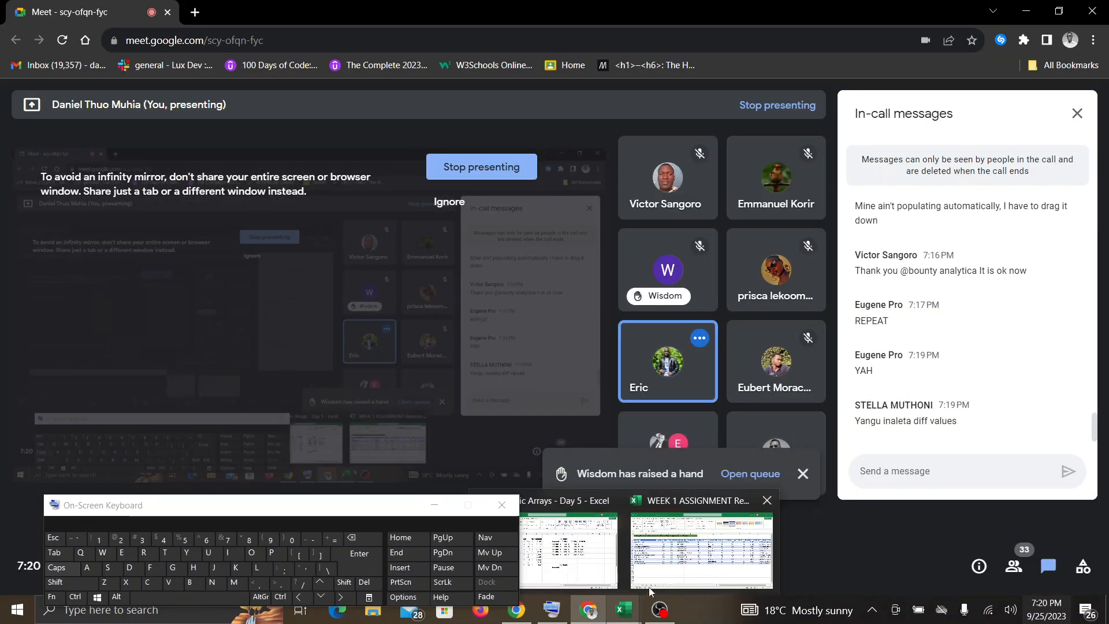
click(677, 558)
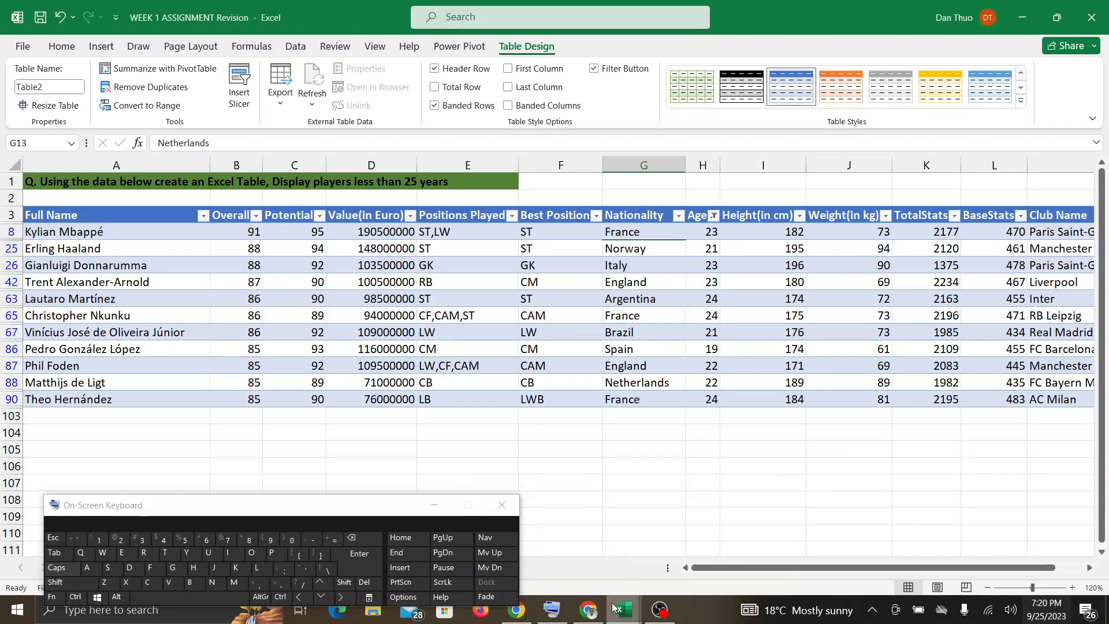
mouse_move(624, 611)
click(767, 501)
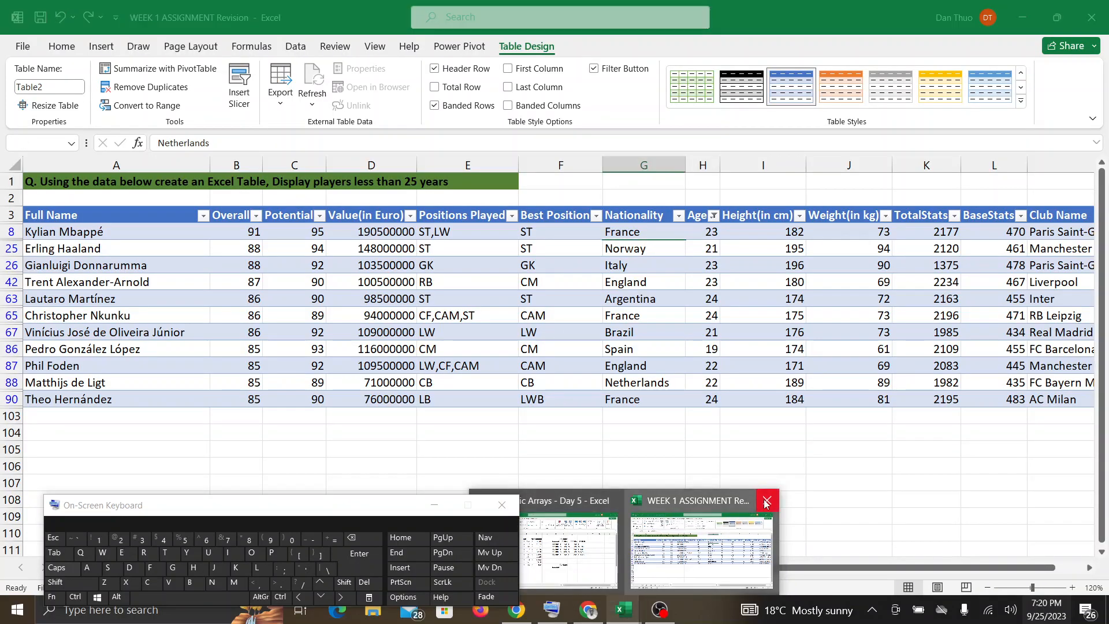
click(637, 333)
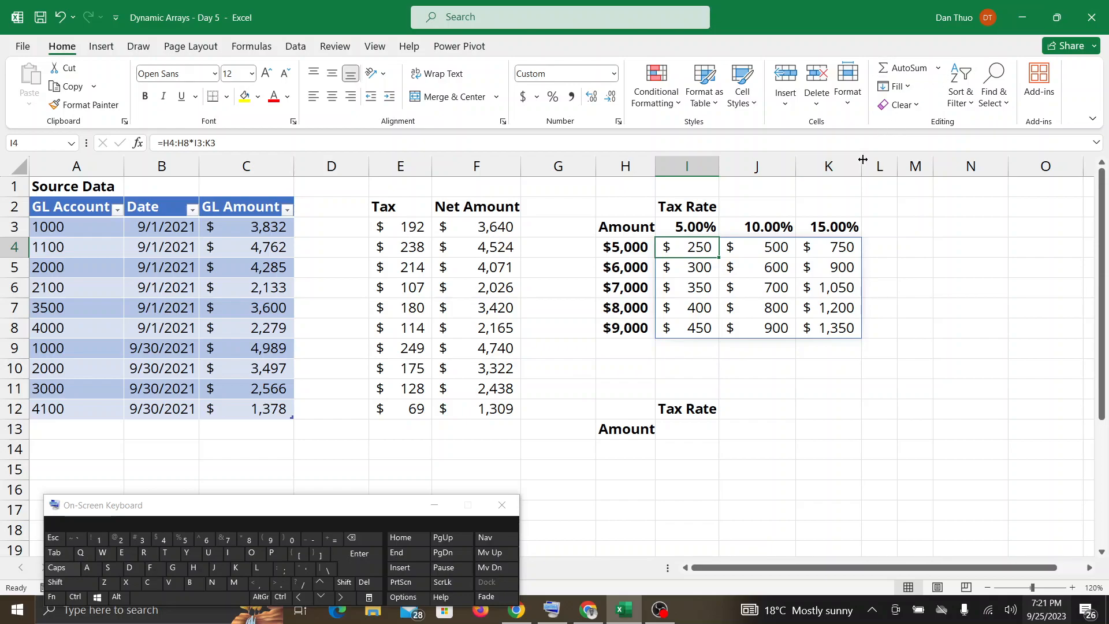
Widen column K of the tax rate grid slightly, and check Google Meet for new messages.
drag(860, 163, 879, 164)
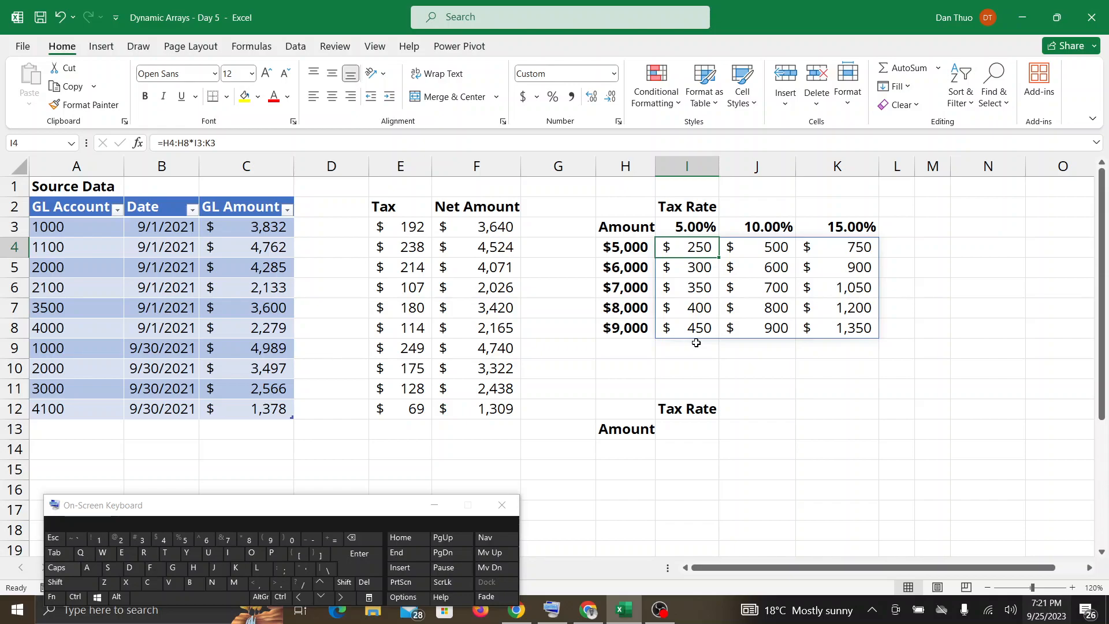
click(588, 609)
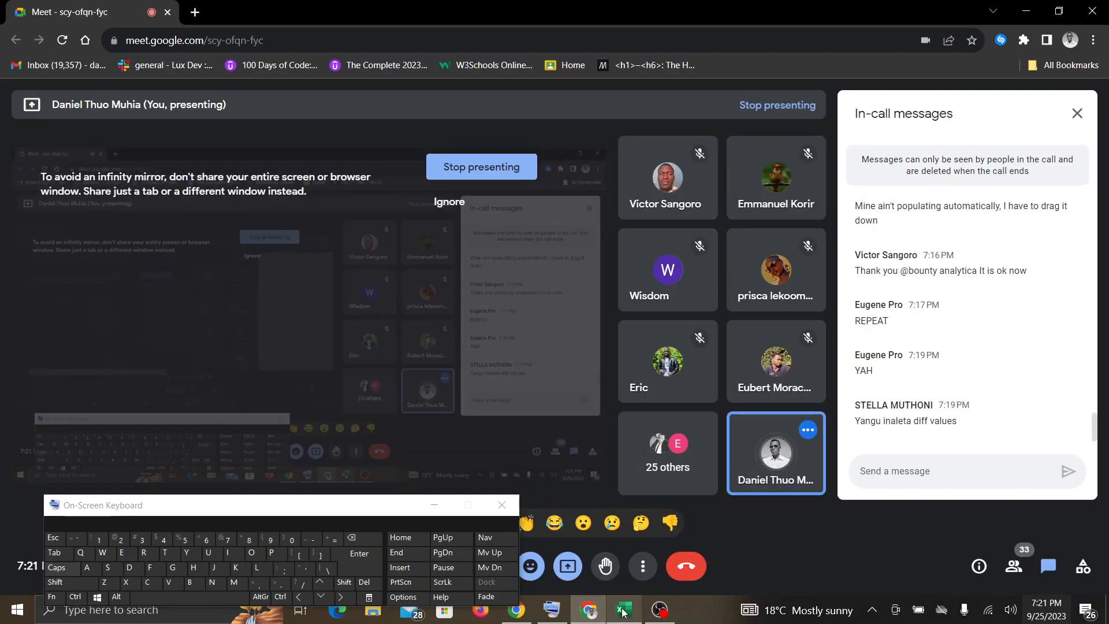
click(622, 611)
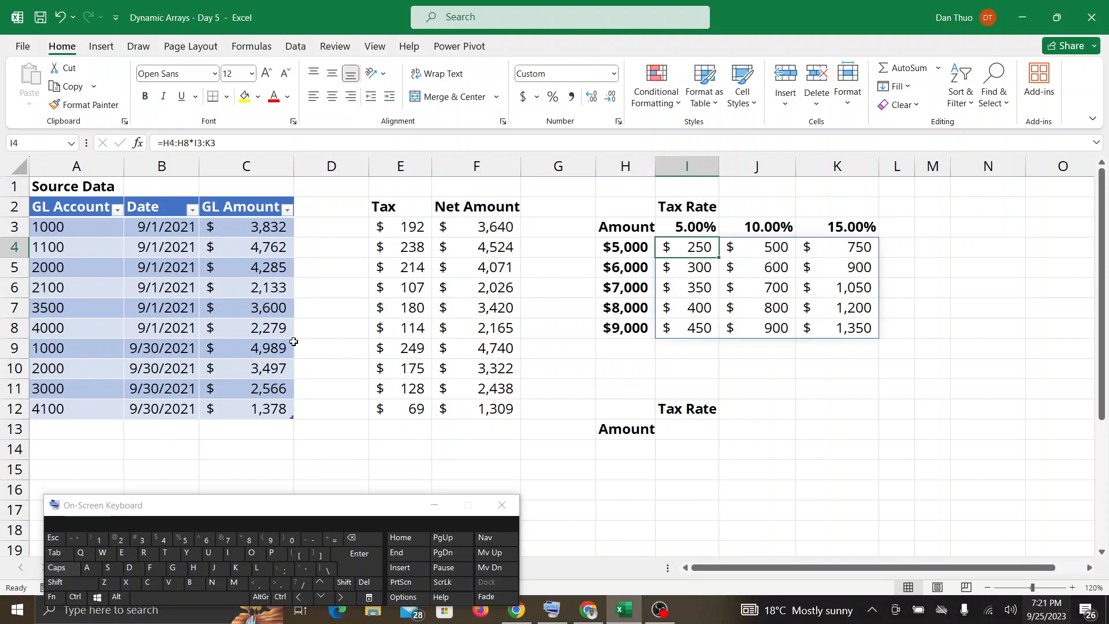
Move the On-Screen Keyboard further down so it covers fewer worksheet rows.
click(292, 512)
drag(291, 512, 239, 570)
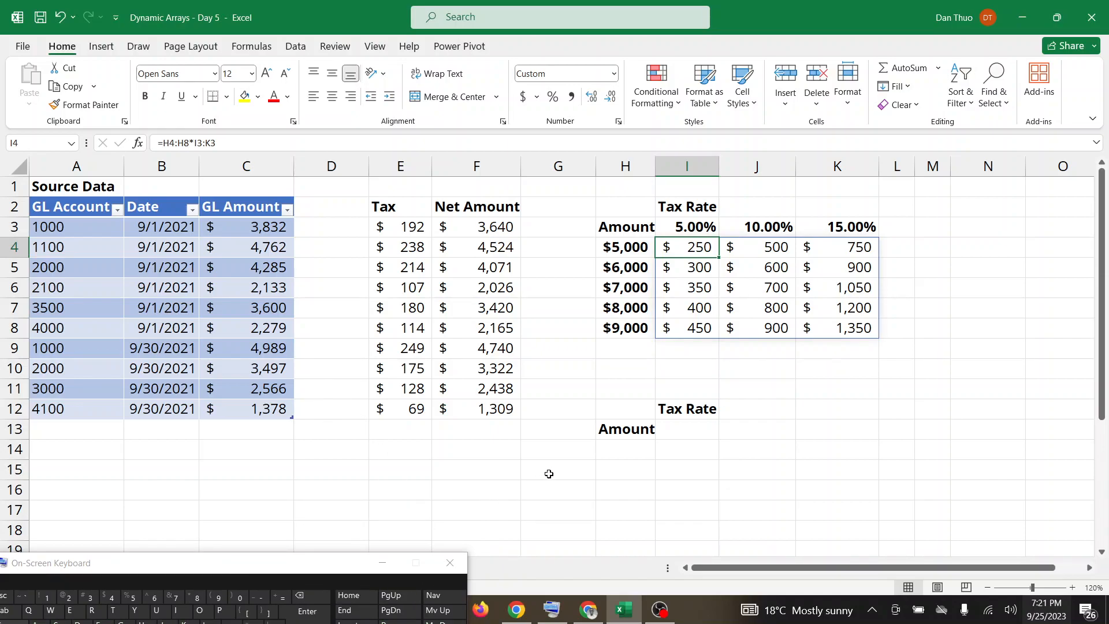
drag(285, 559, 294, 526)
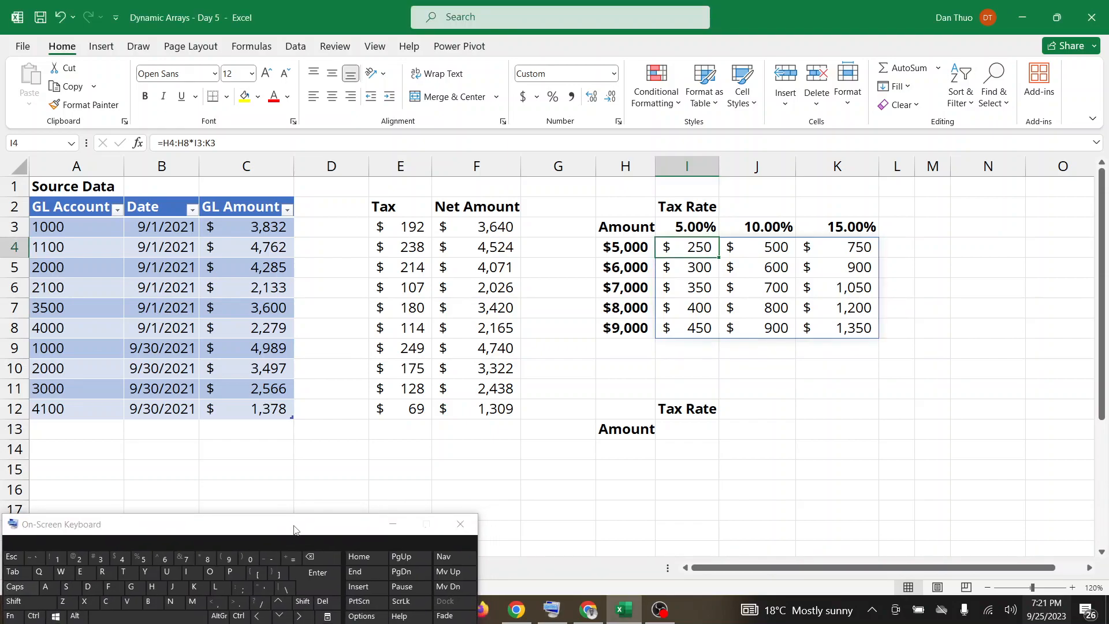
Read the in-call messages in Google Meet, look out for participants' questions, and return to the Dynamic Arrays - Day 5 workbook.
click(583, 615)
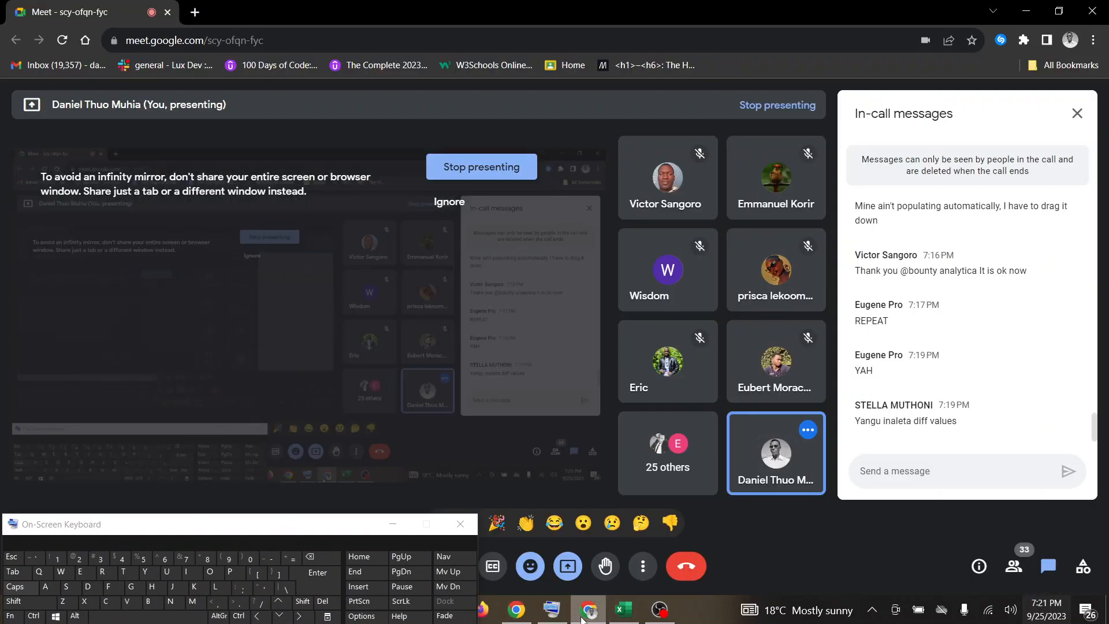
mouse_move(655, 617)
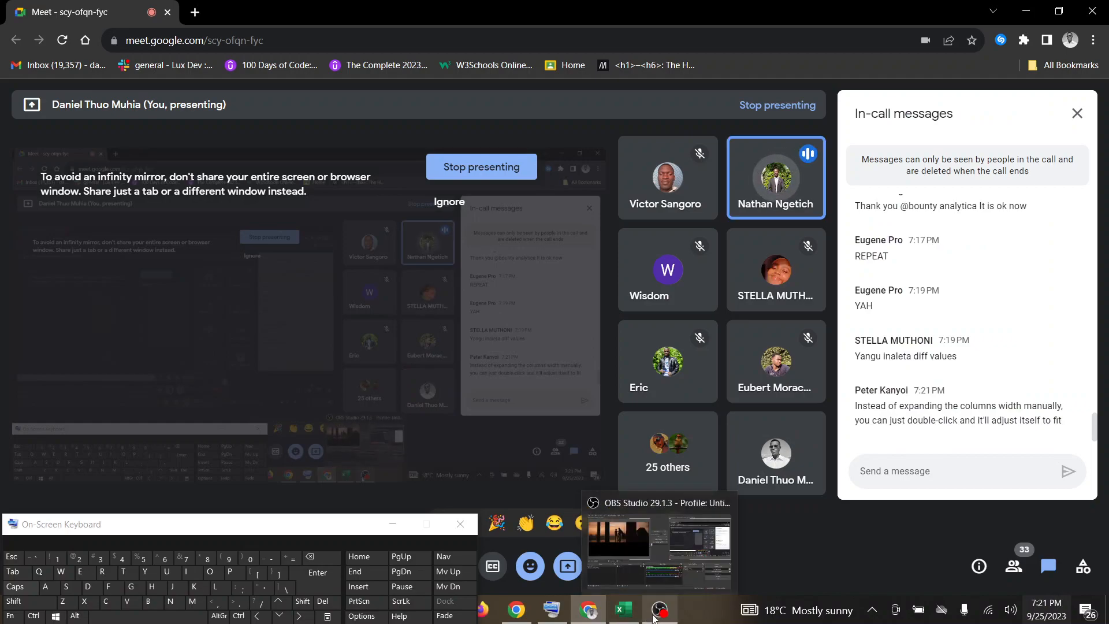
click(623, 610)
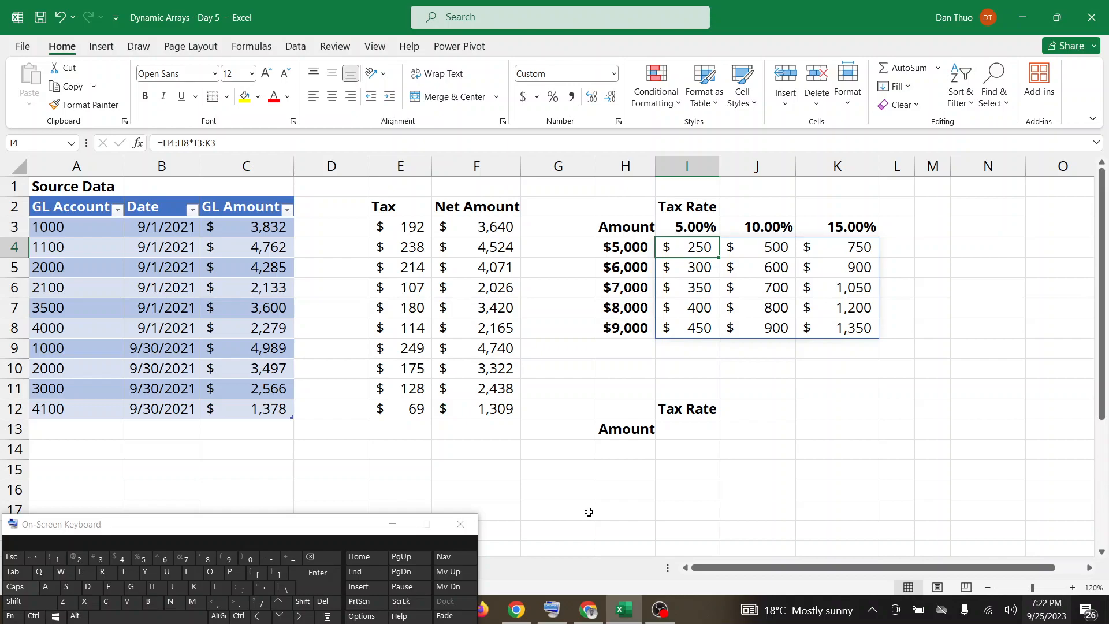
click(589, 611)
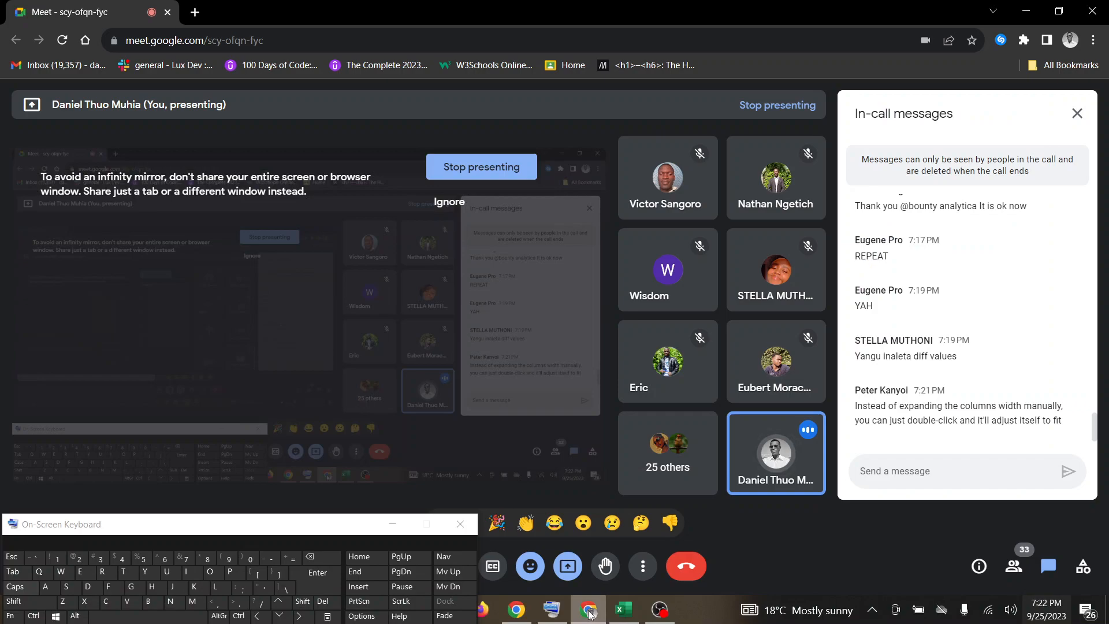
click(630, 617)
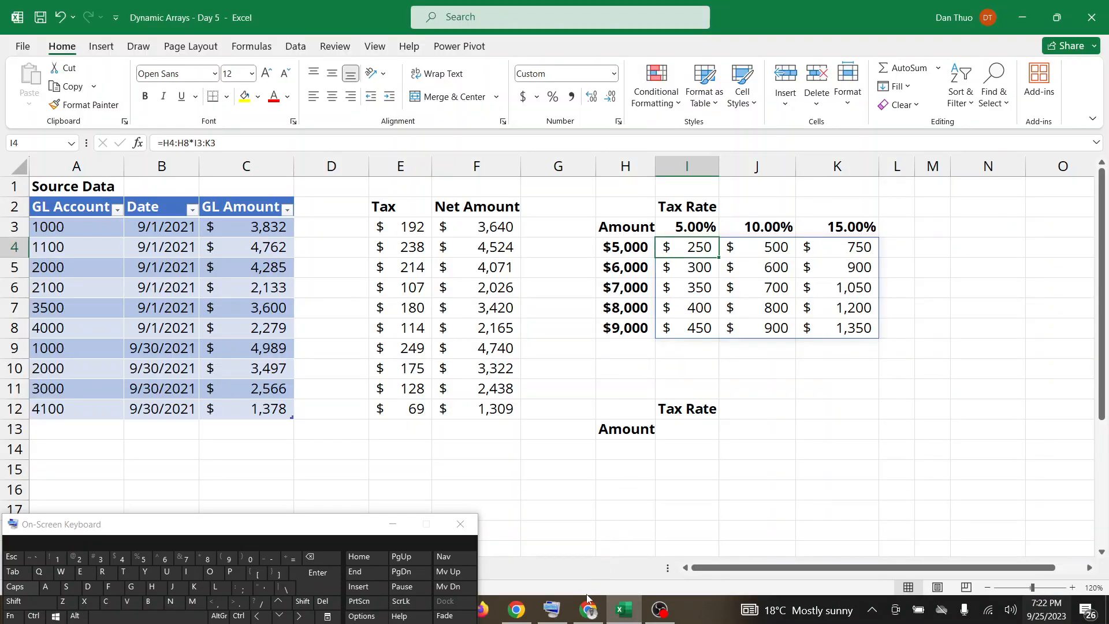
click(588, 616)
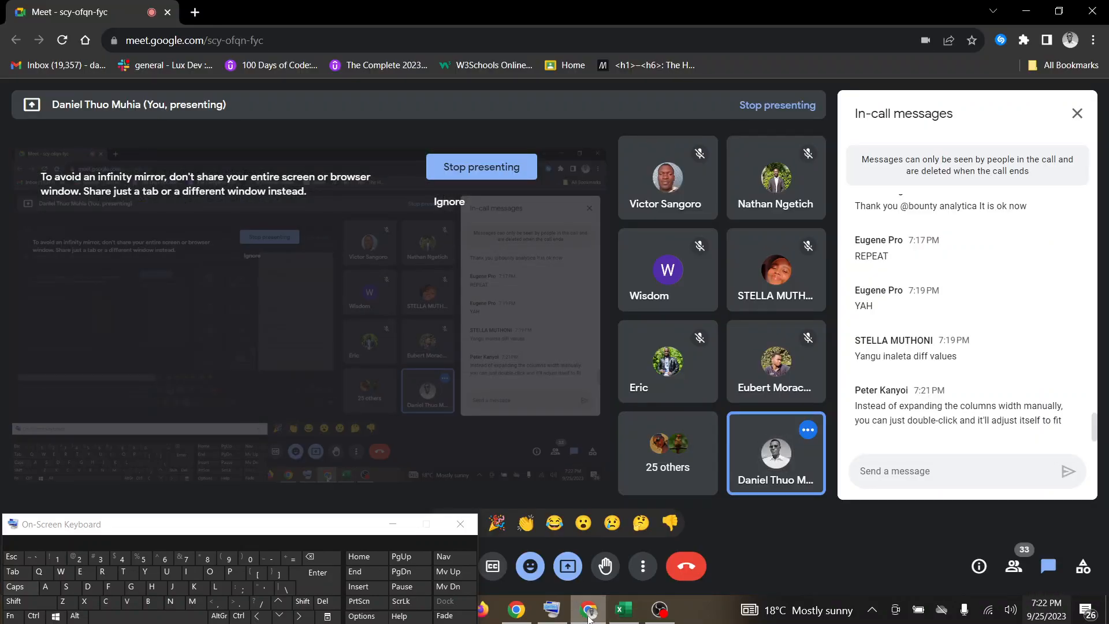
mouse_move(629, 613)
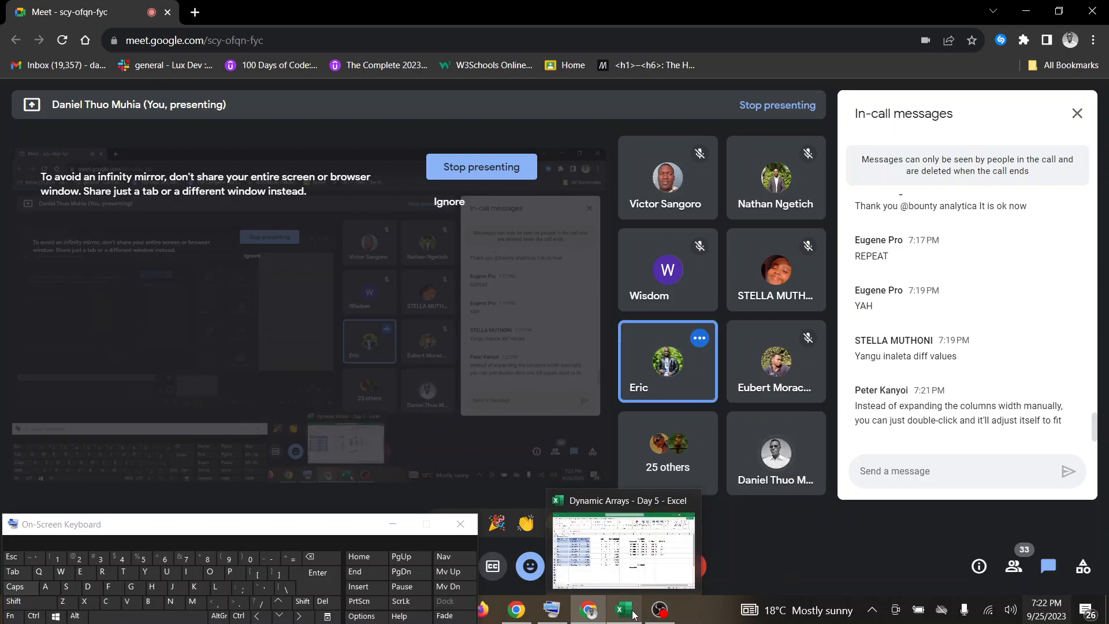
click(634, 614)
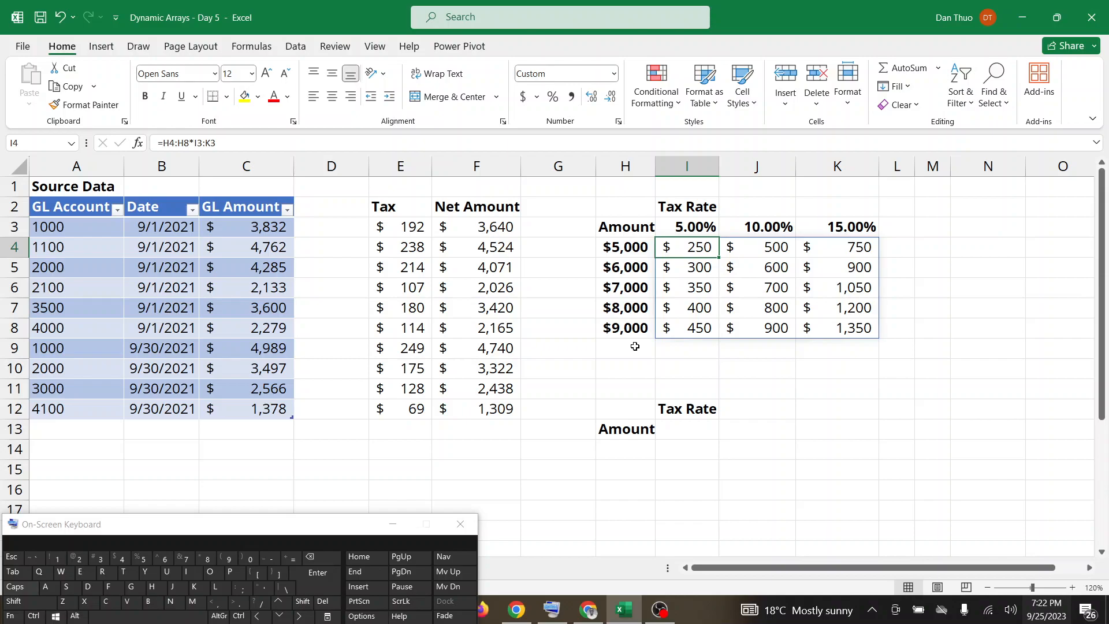
Show the spilled formula in I5, and check Google Meet for participants' responses.
click(699, 273)
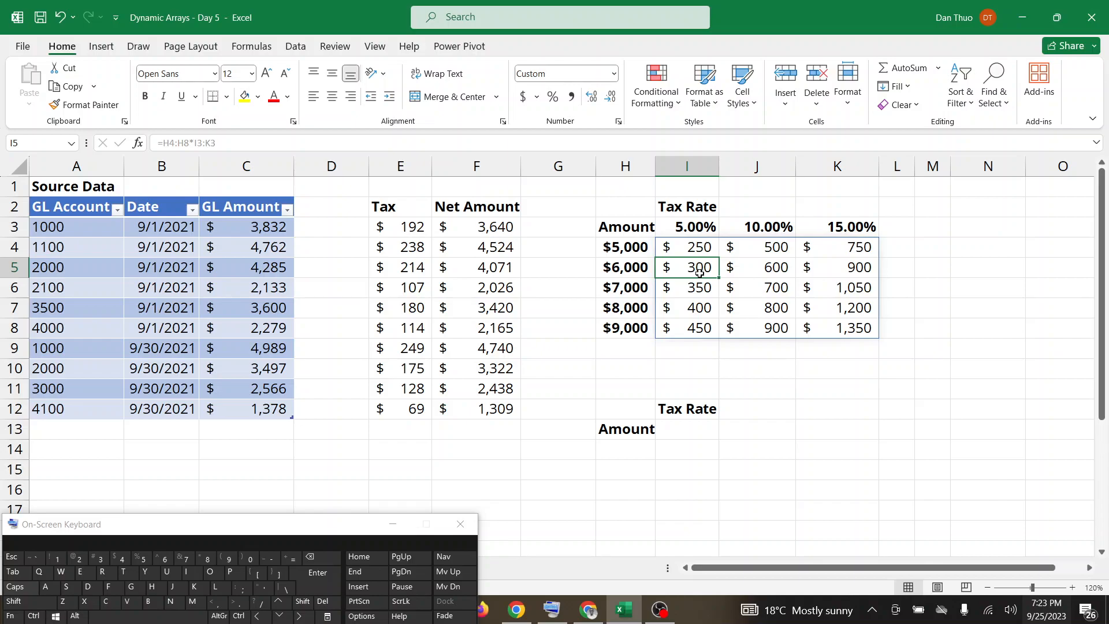
click(605, 612)
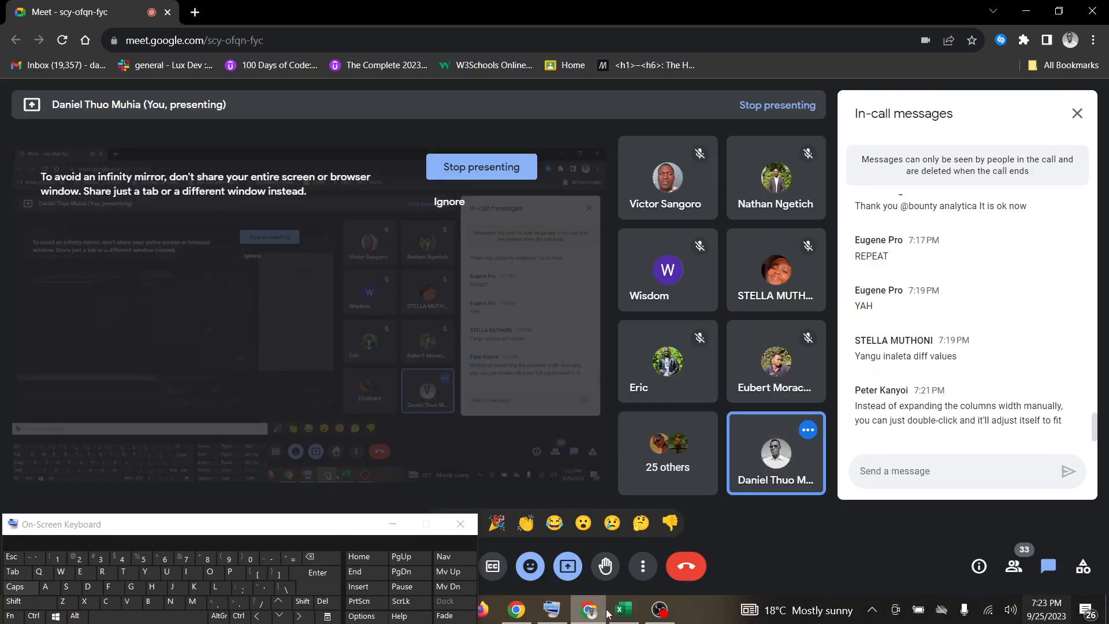
click(629, 613)
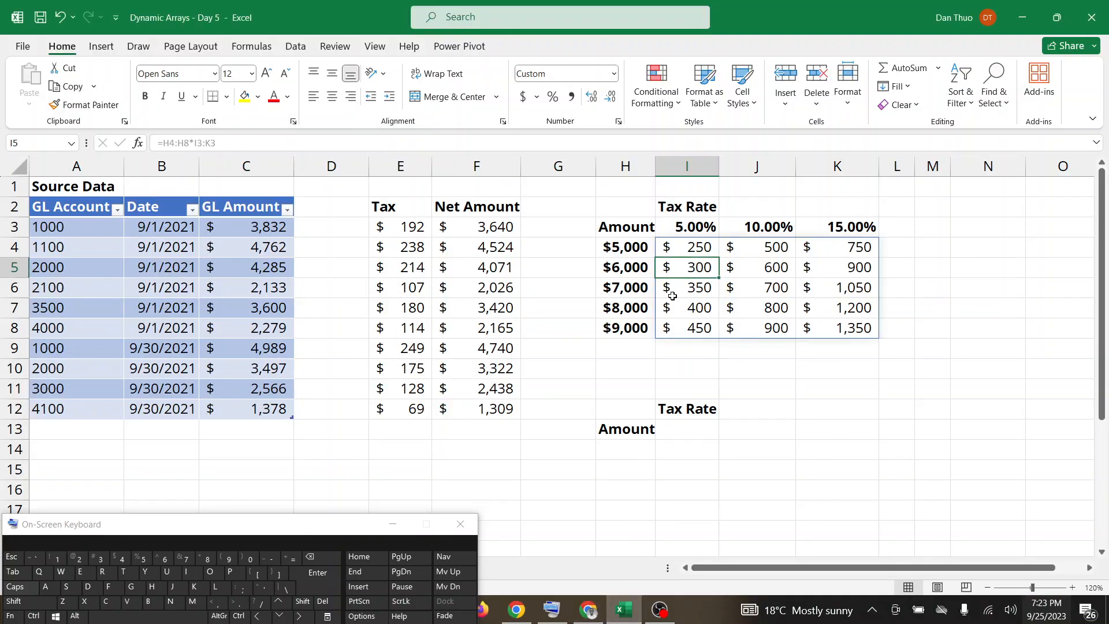
Move the On-Screen Keyboard clear of the sheet names, and select H14 under the second Amount heading.
click(687, 424)
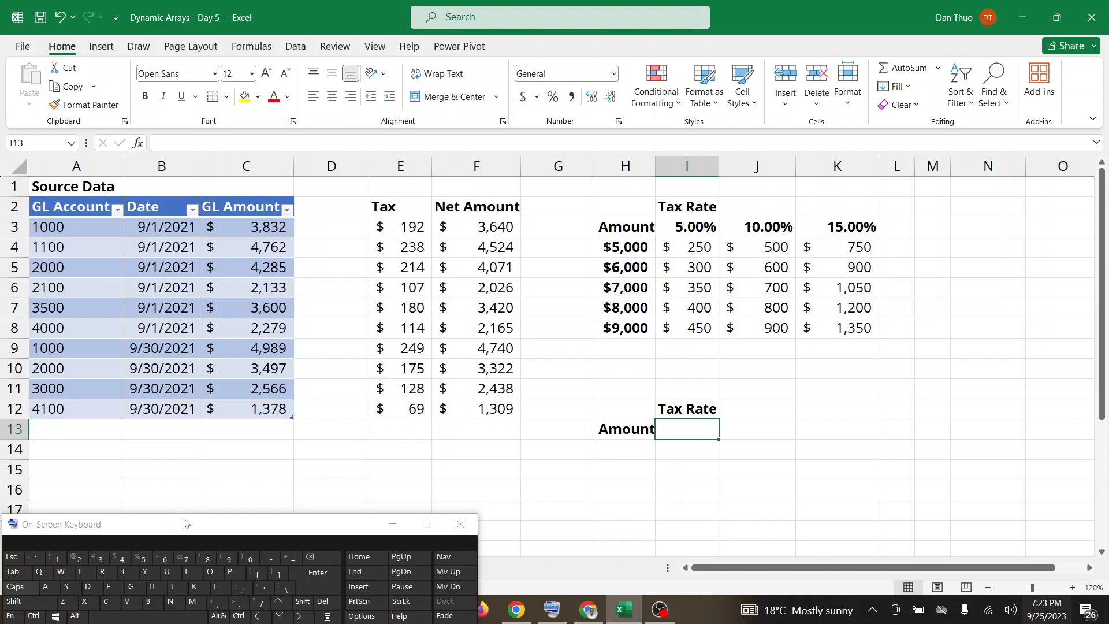
drag(185, 523, 144, 468)
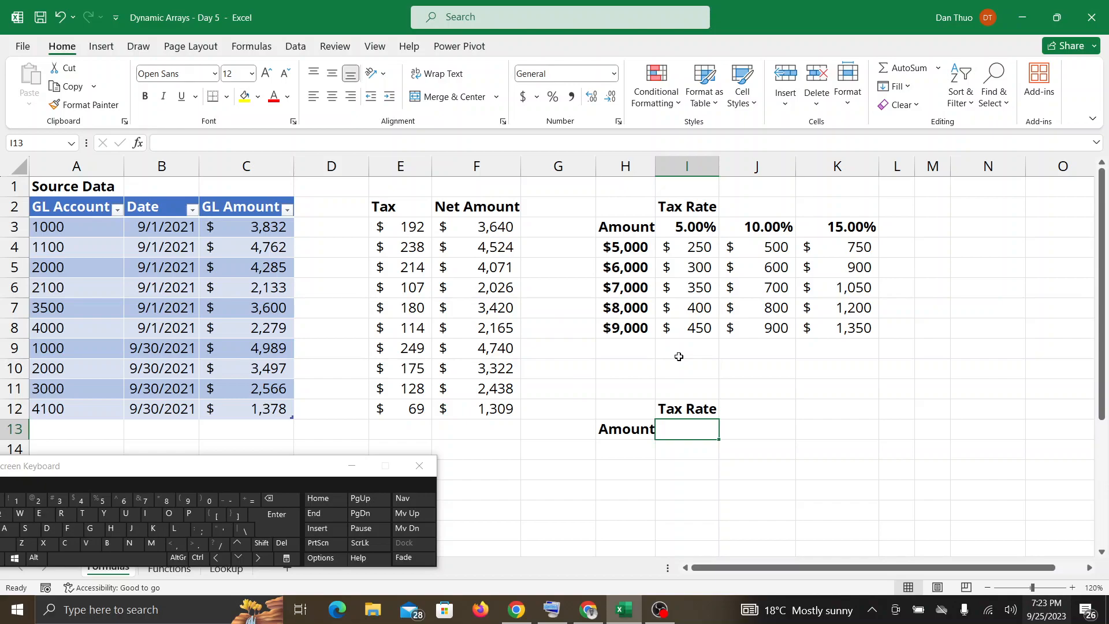
click(629, 447)
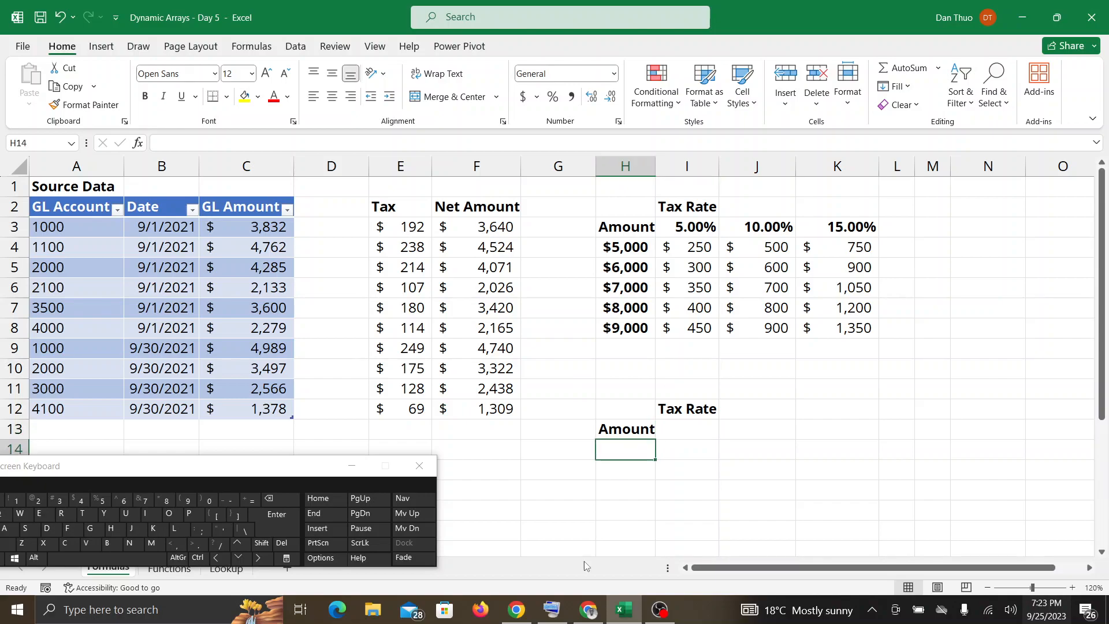
Check Google Meet again for messages and raised hands, and return to the workbook for the second tax rate grid.
click(583, 611)
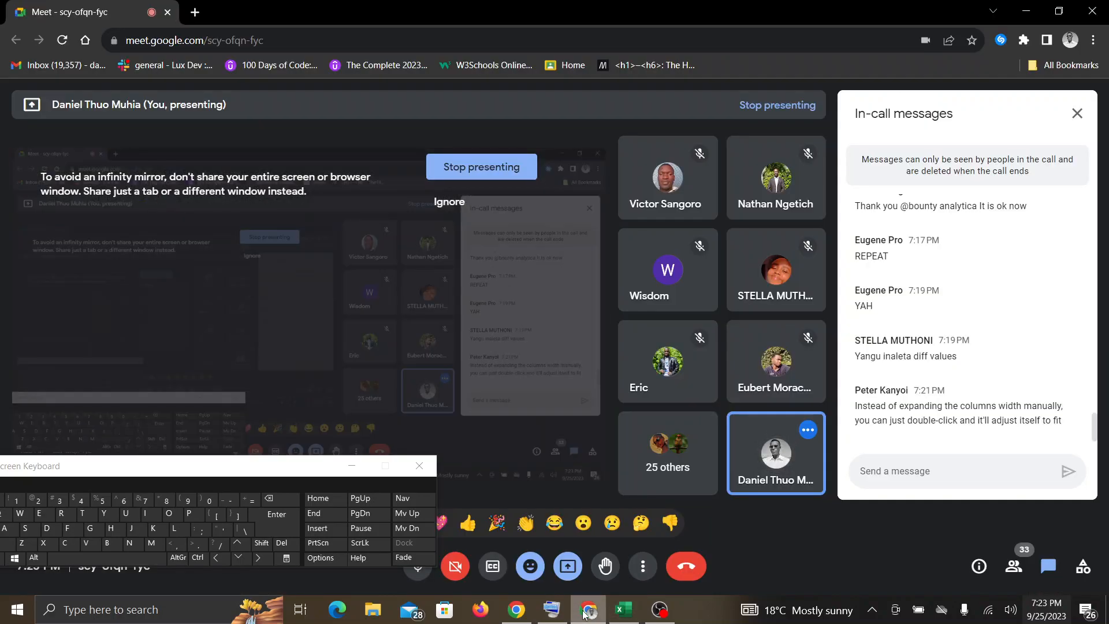
click(624, 611)
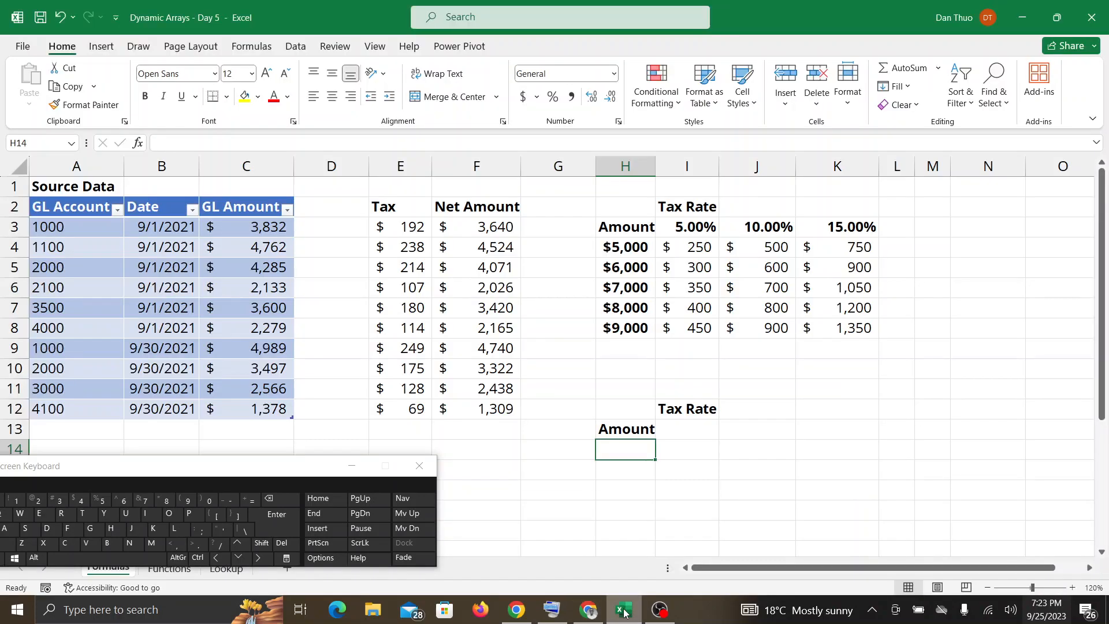
click(589, 611)
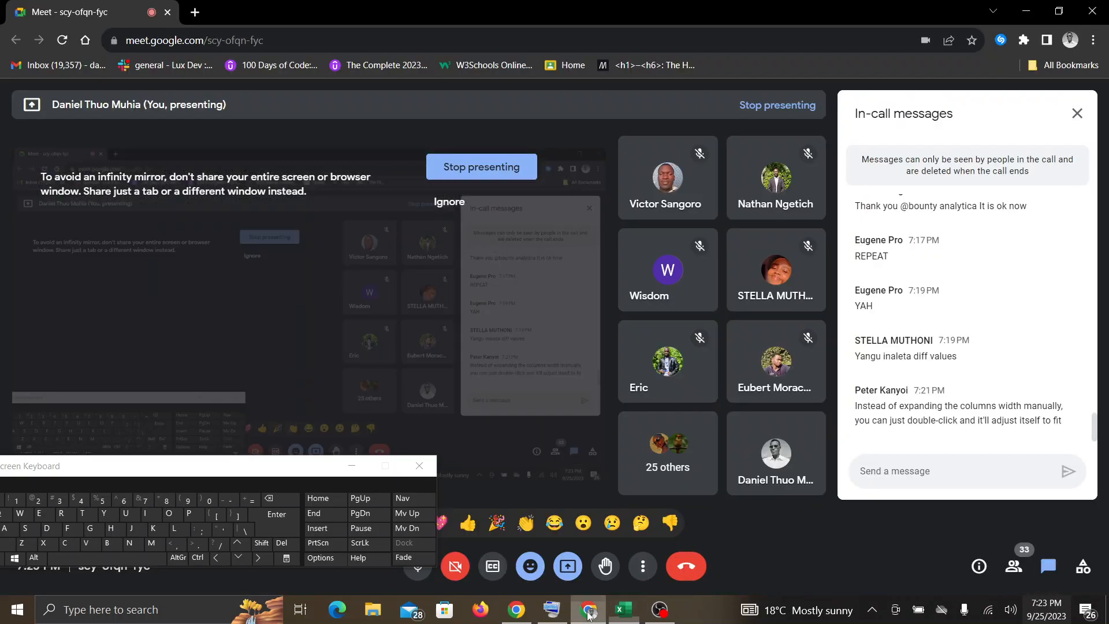
click(626, 616)
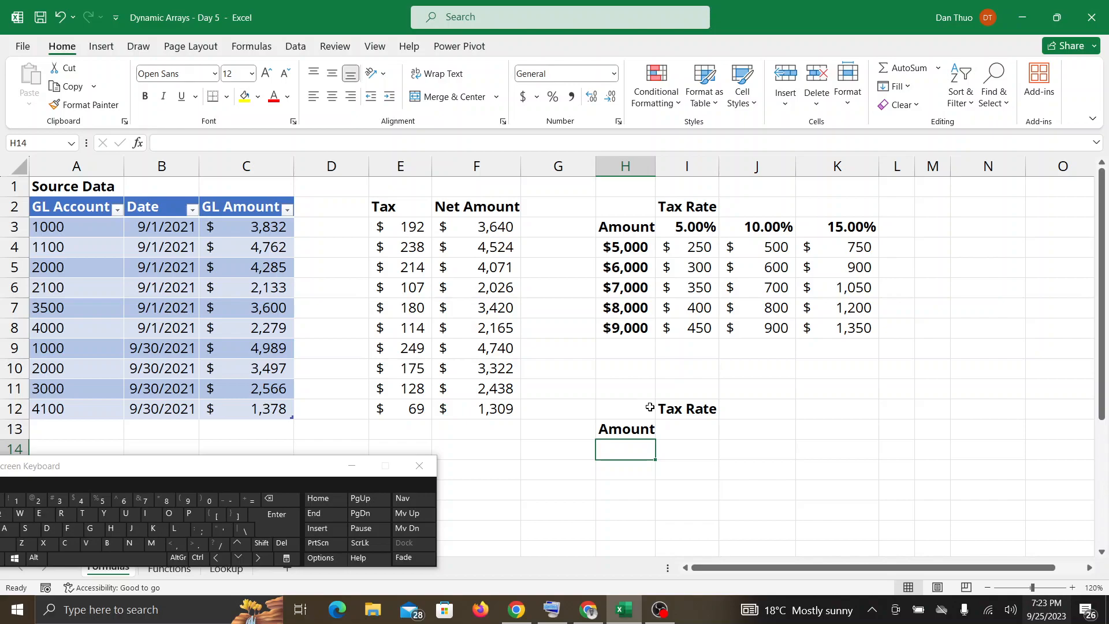
click(592, 610)
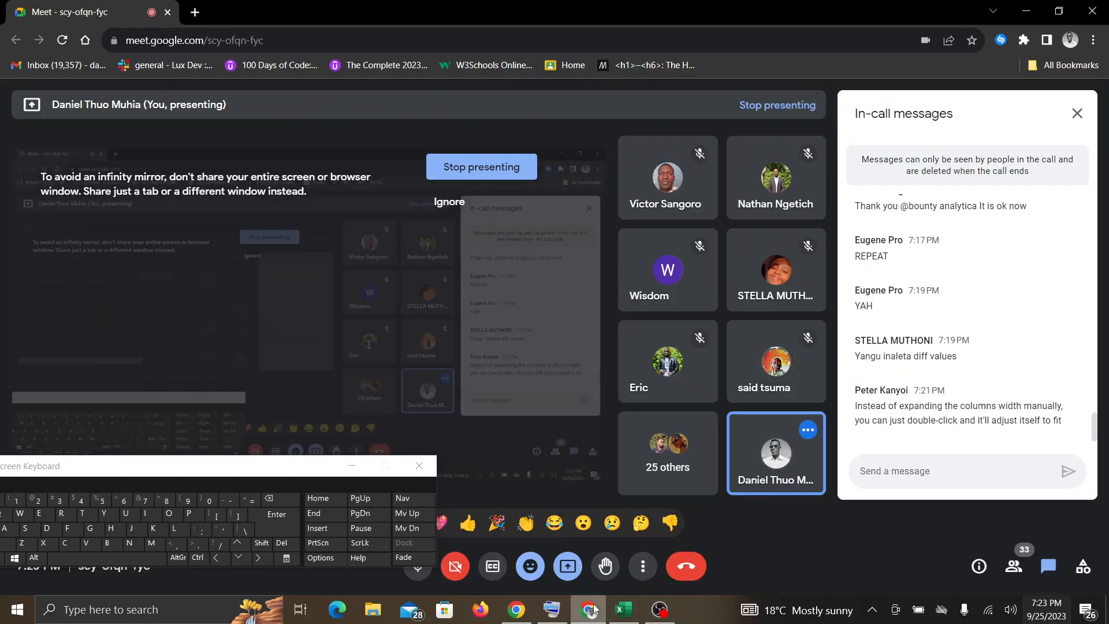
click(623, 610)
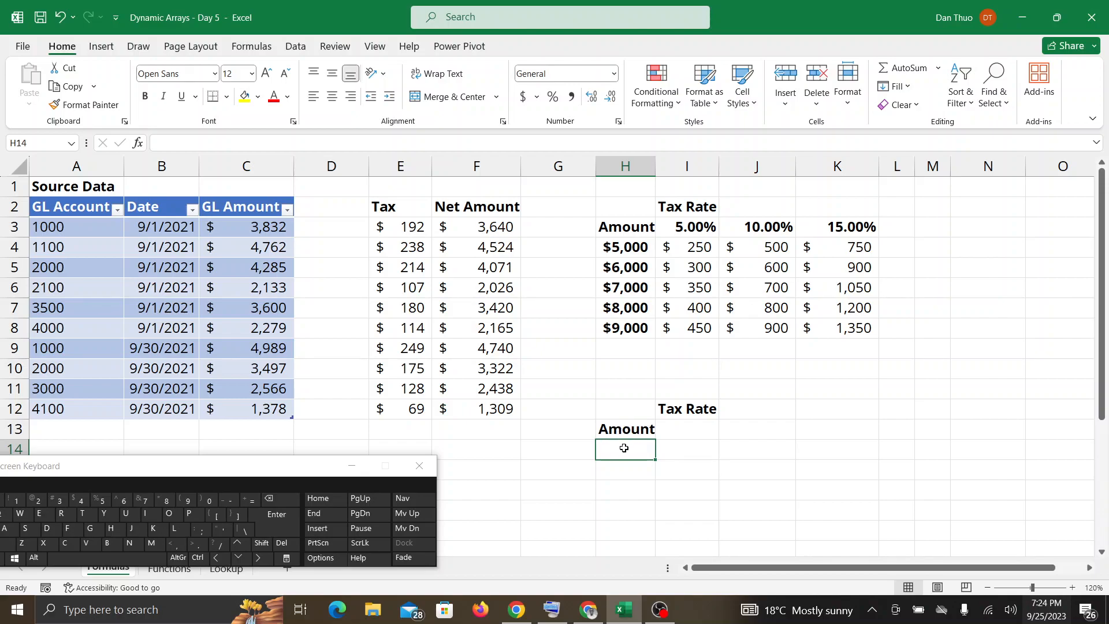
Enter =SEQUENCE(5,1,5000,1000) in H14 to spill the amounts down the second grid, and show the formula.
click(255, 500)
text(SE)
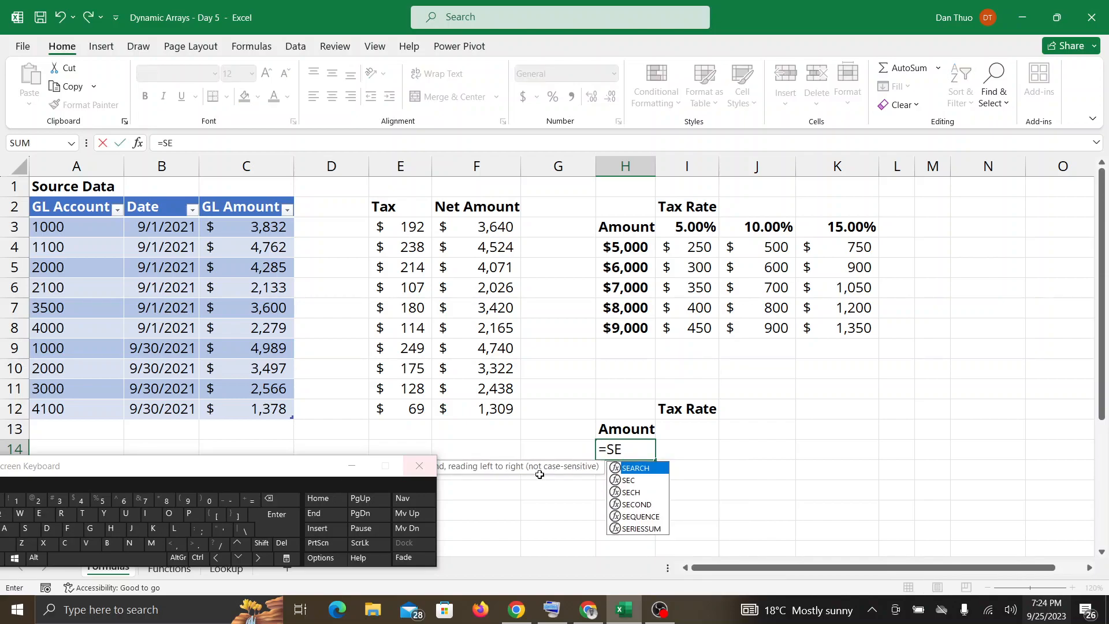
double_click(625, 515)
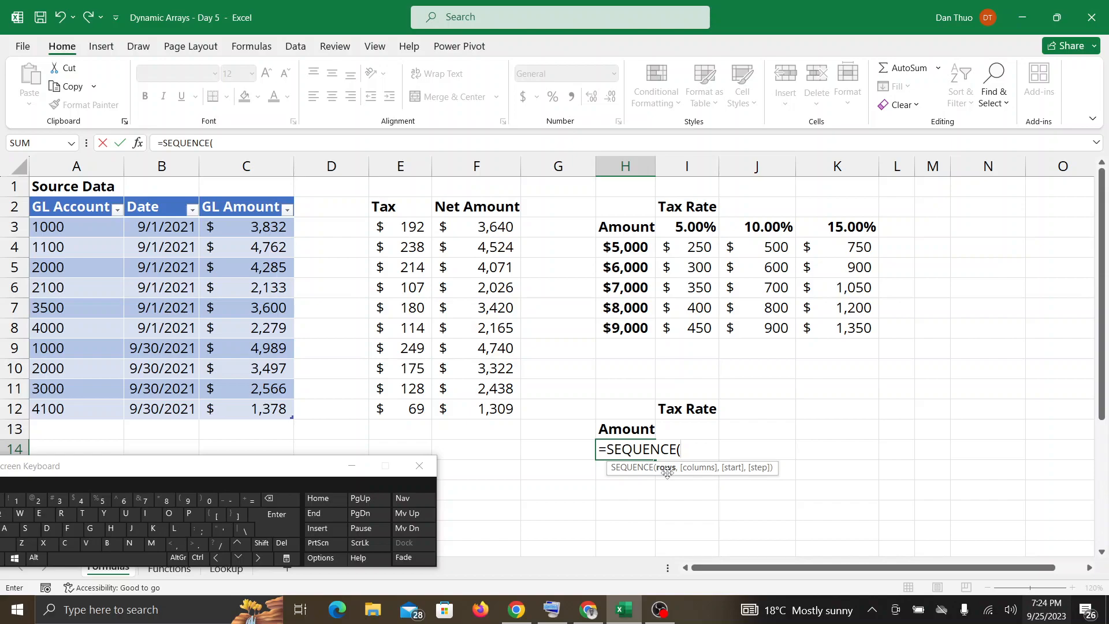
text(5,)
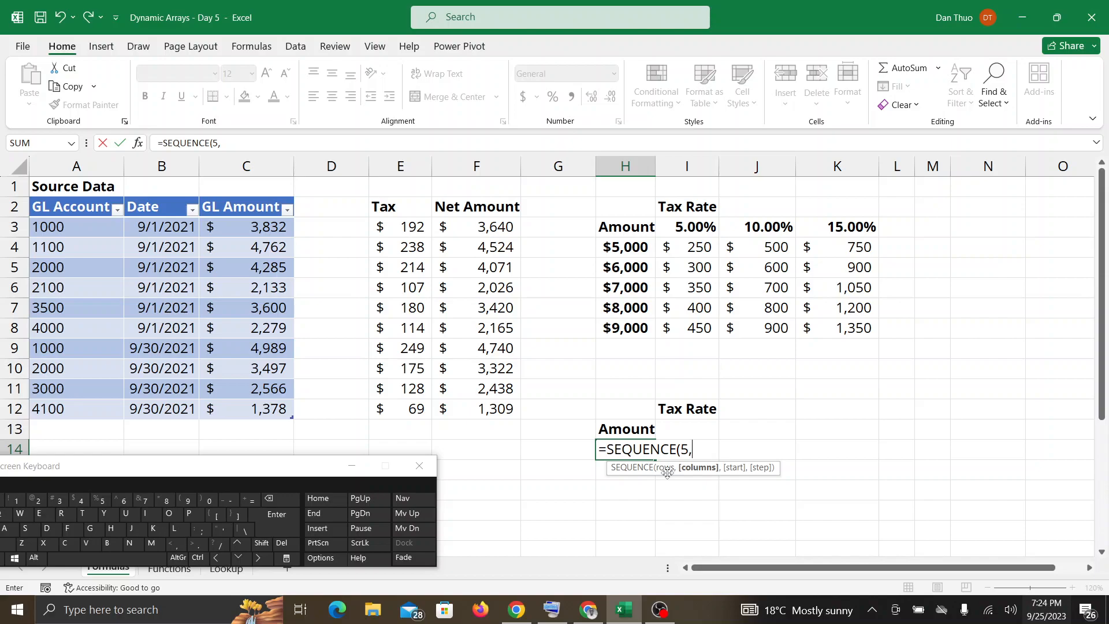
text(1,5000)
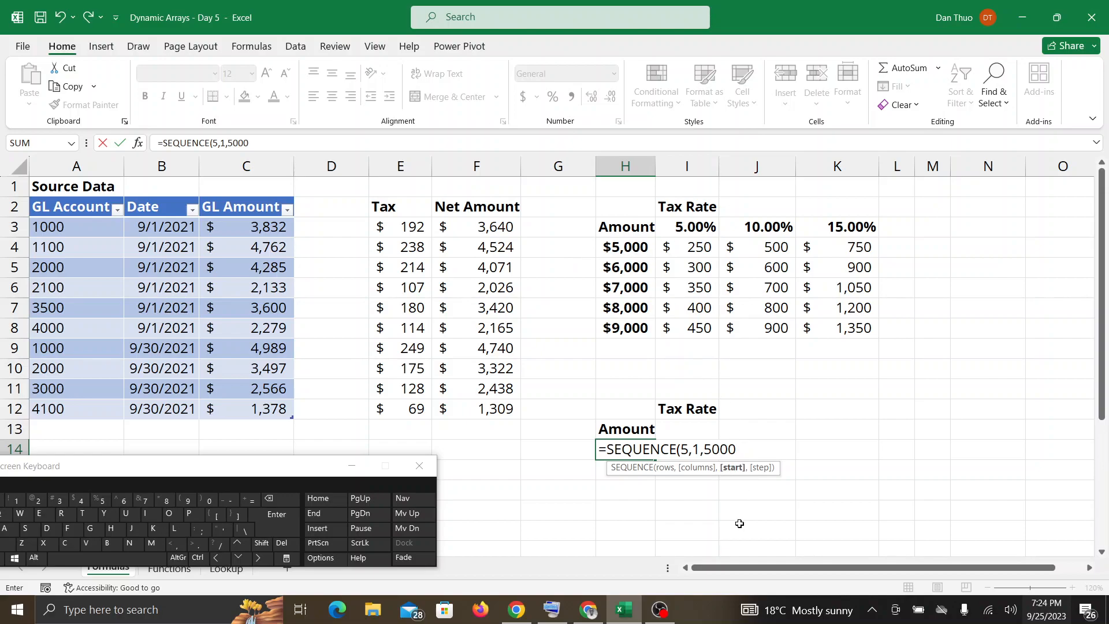
text(,)
text(100)
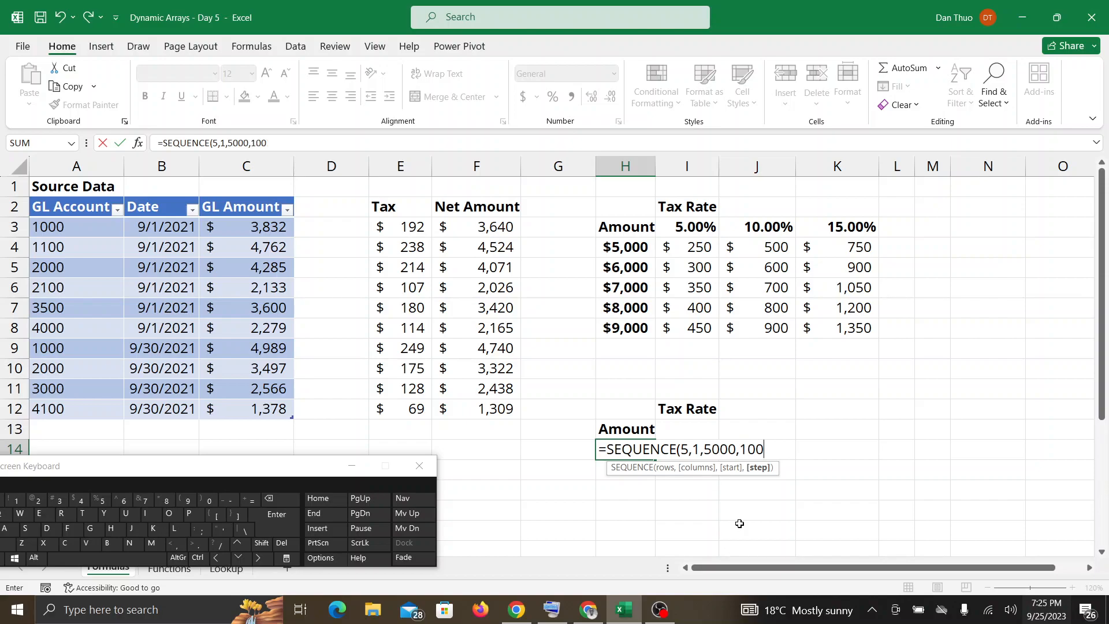
text(0))
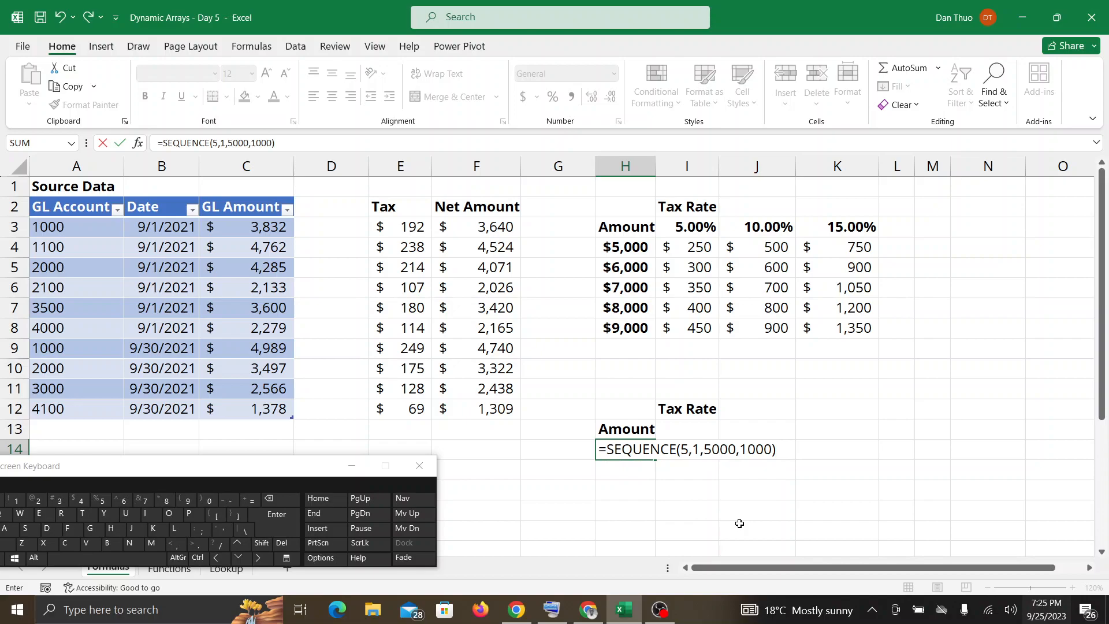
key(Return)
scroll(739, 523, down, 1)
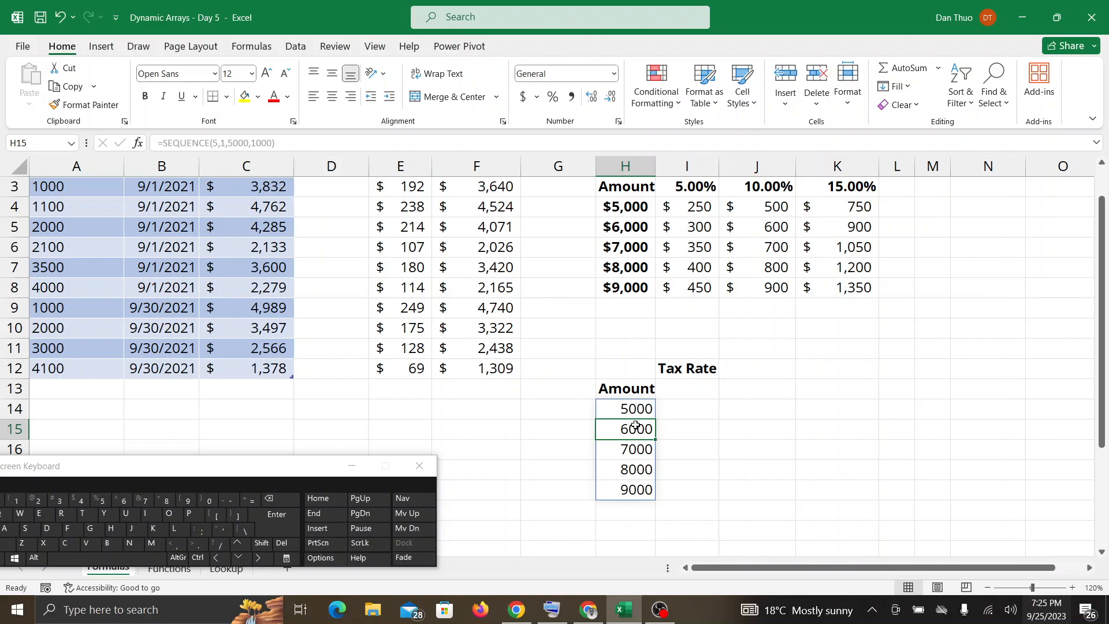
click(632, 407)
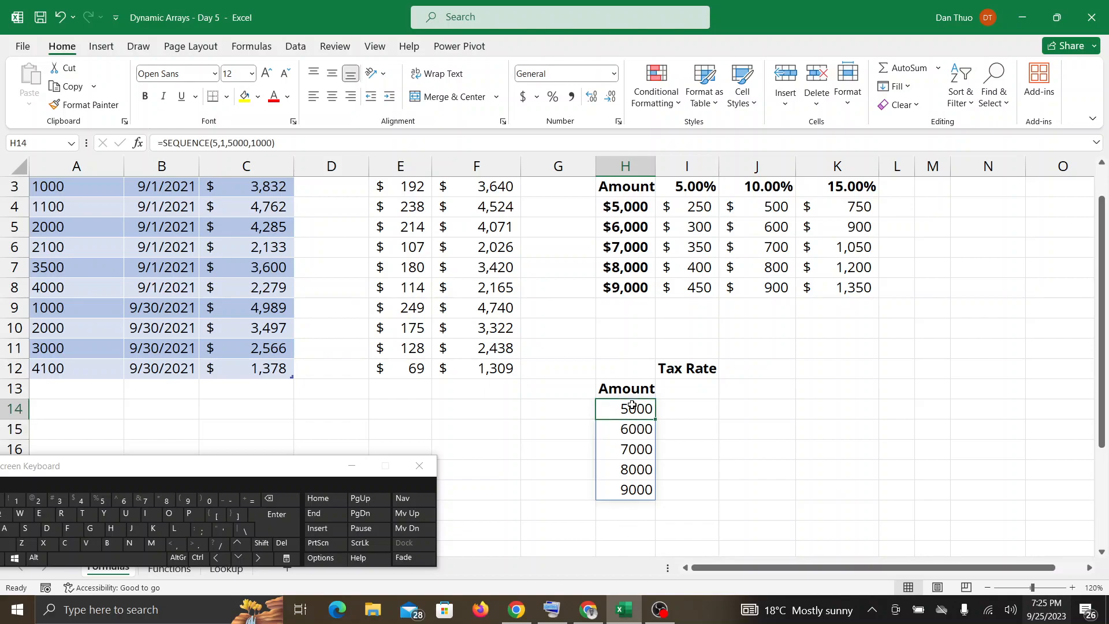
Check Google Meet for participants' messages, return to the workbook, and undo the SEQUENCE formula in H14.
click(588, 610)
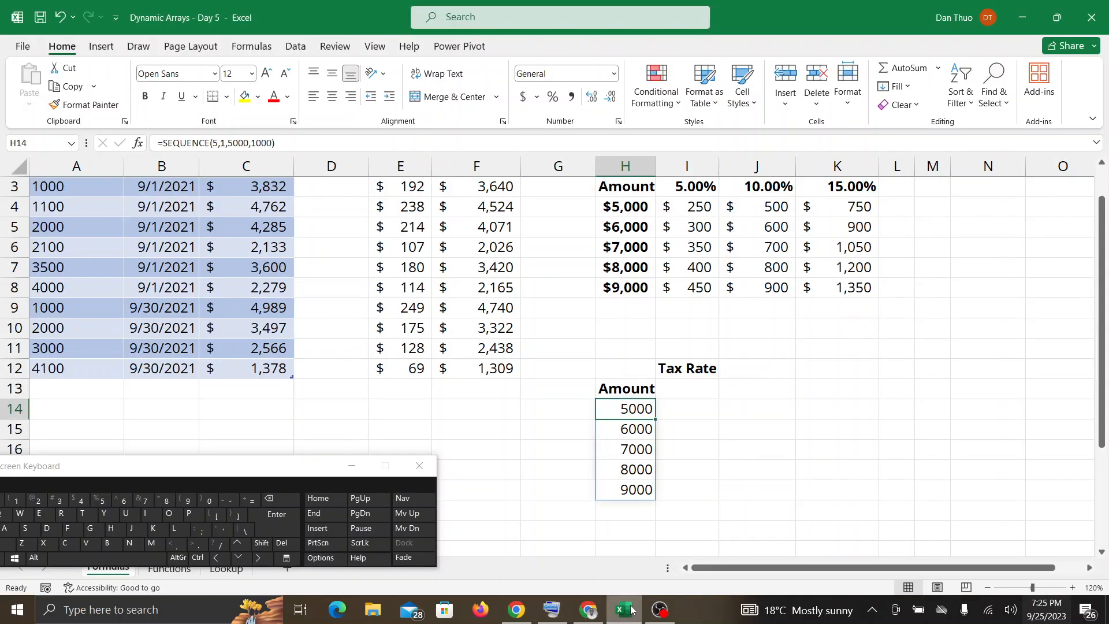
click(632, 610)
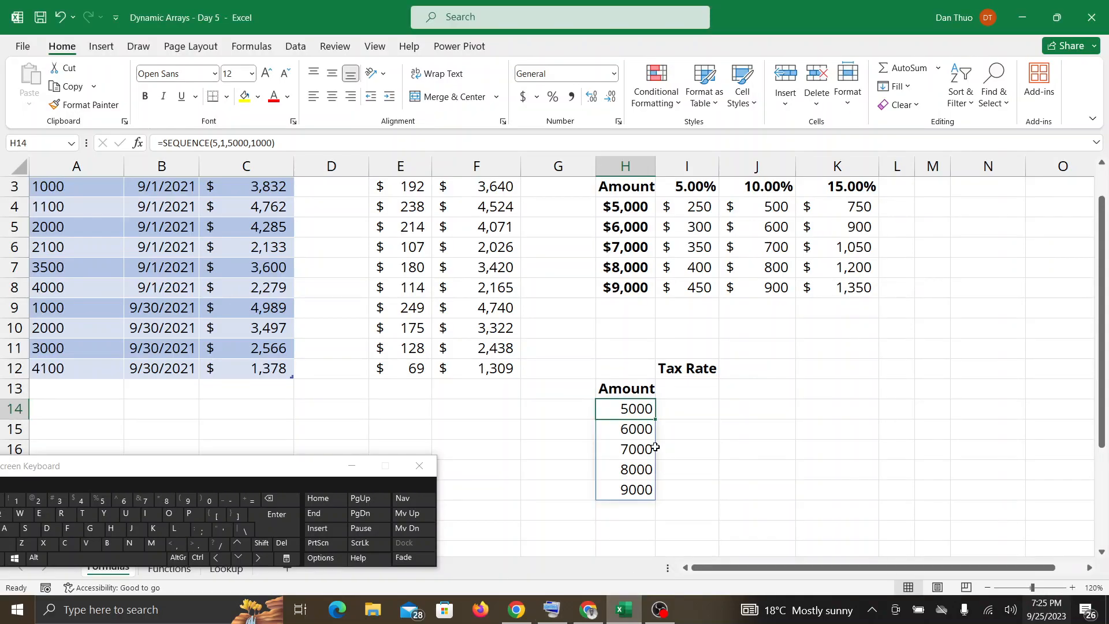
key(ctrl+z)
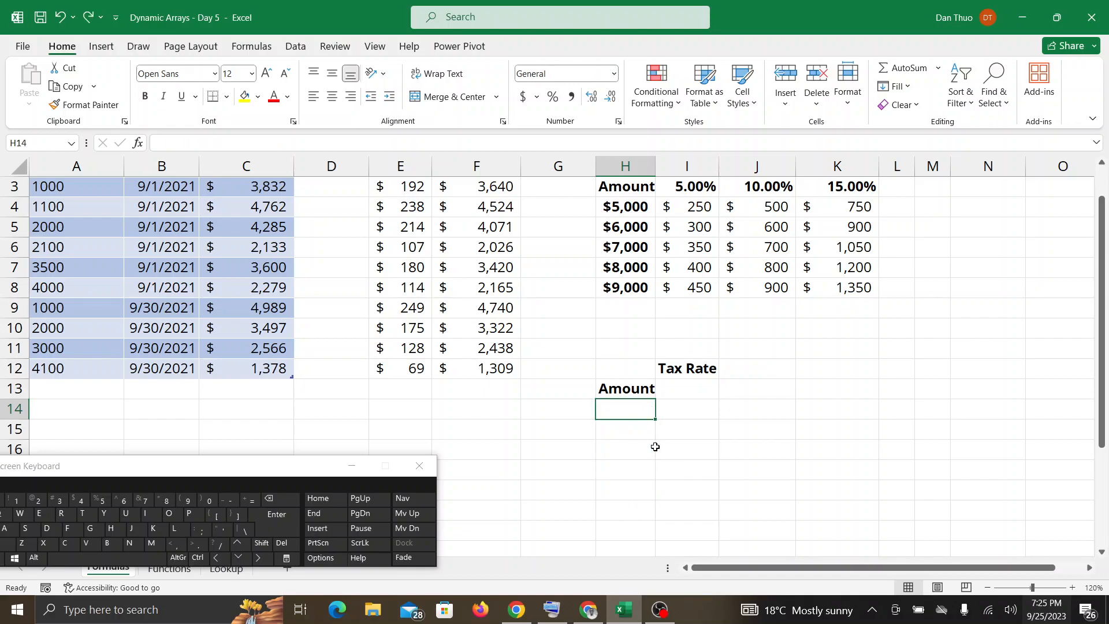
Rebuild the second grid's Amount column from H14 with =SEQUENCE(5,1,5000,1000), going through each argument.
click(250, 500)
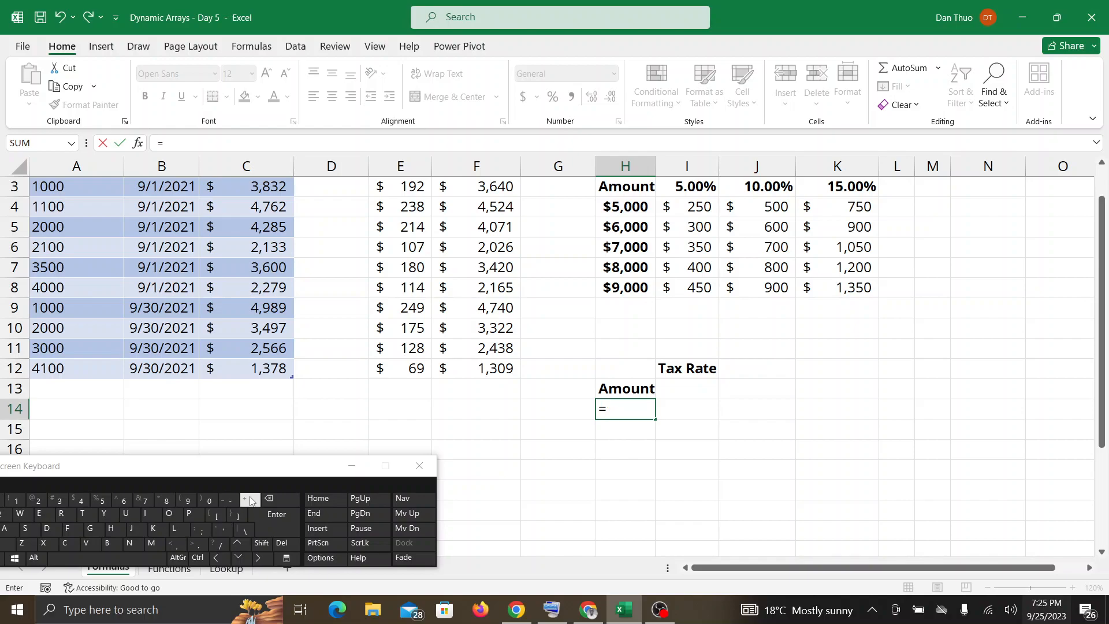
text(SEQ)
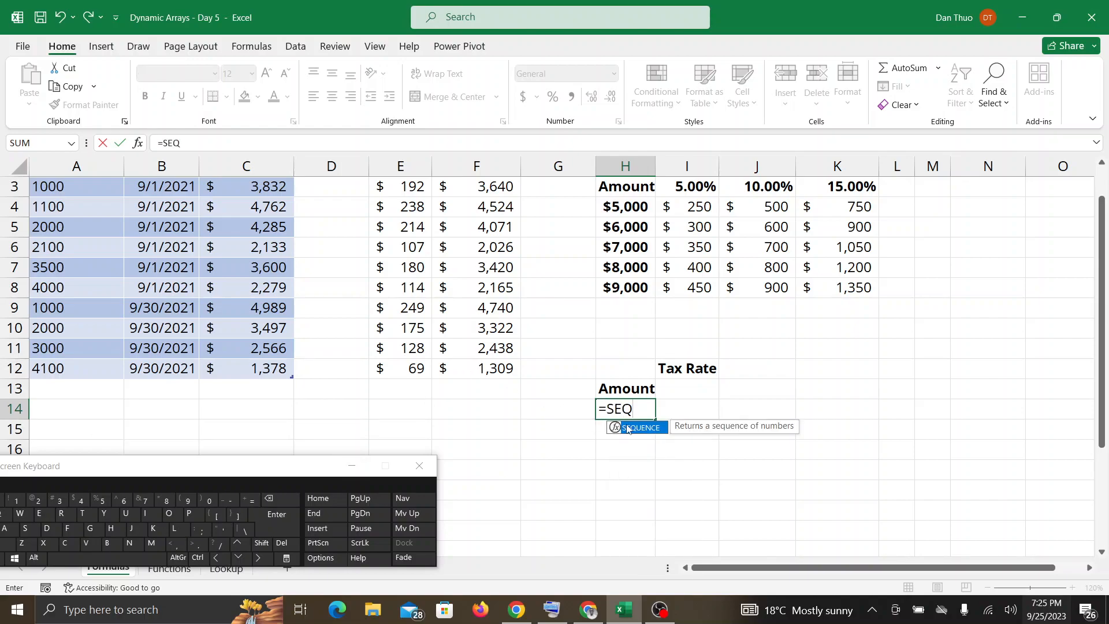
double_click(633, 428)
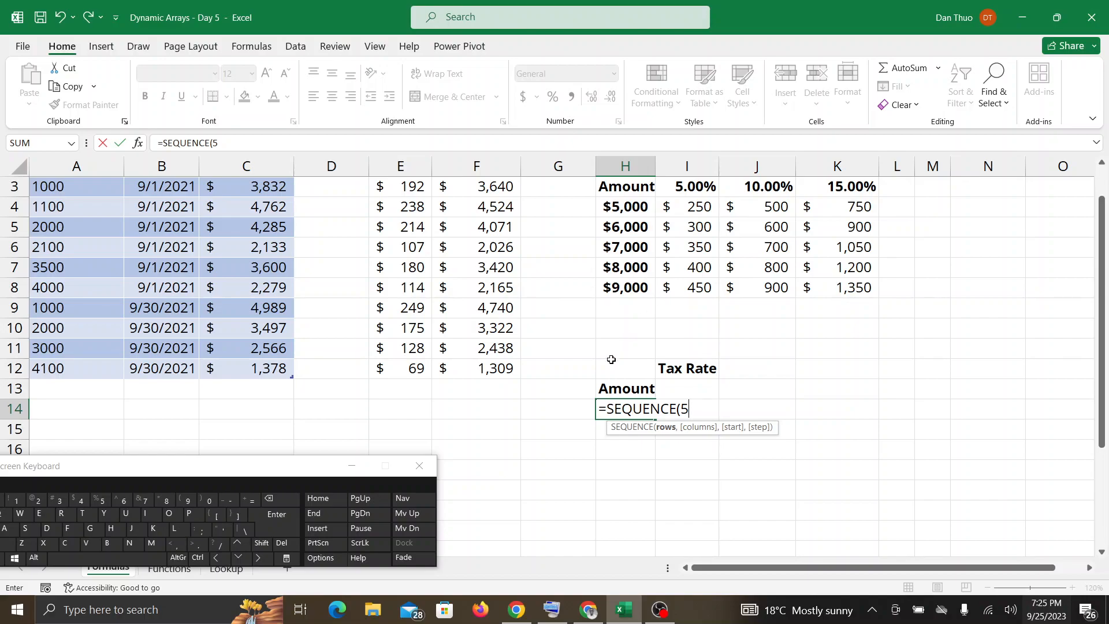
text(,)
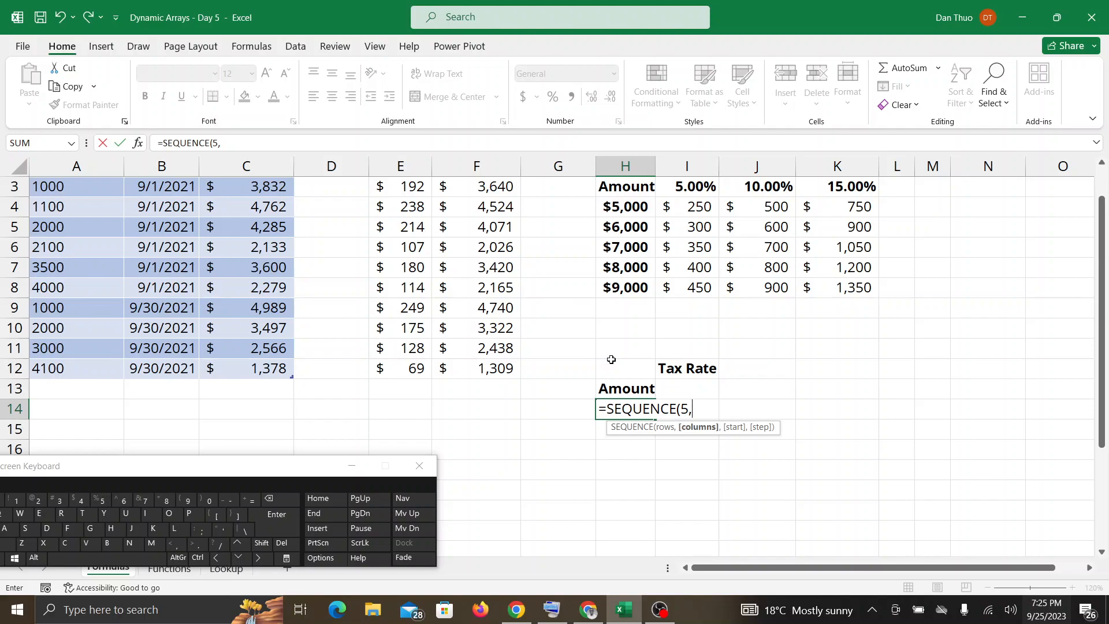
text(1,)
text(5000,)
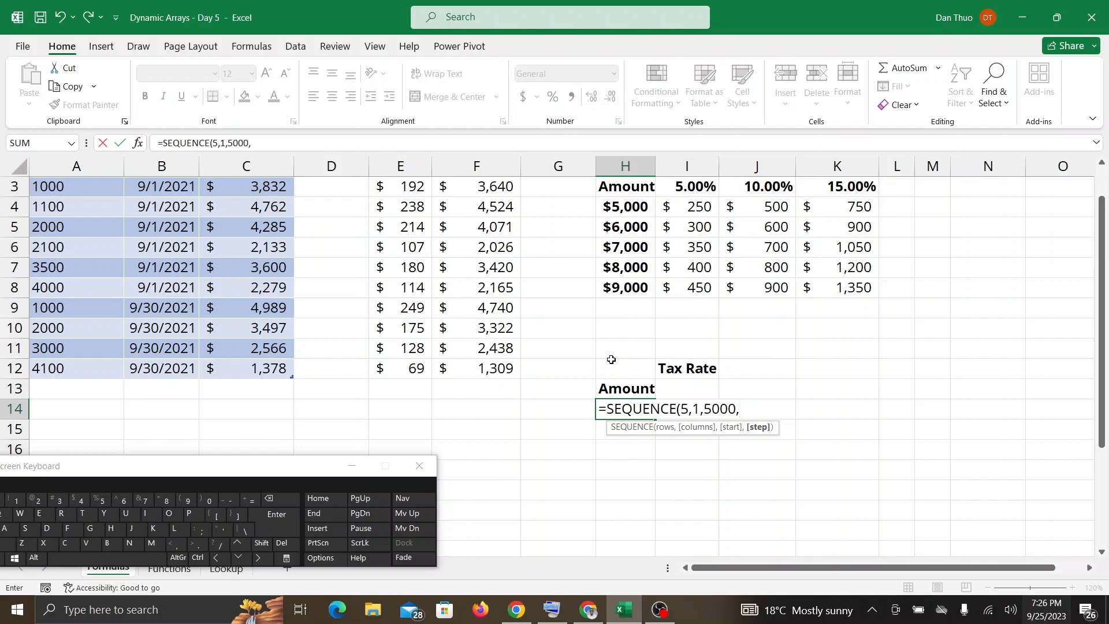
text(1000)
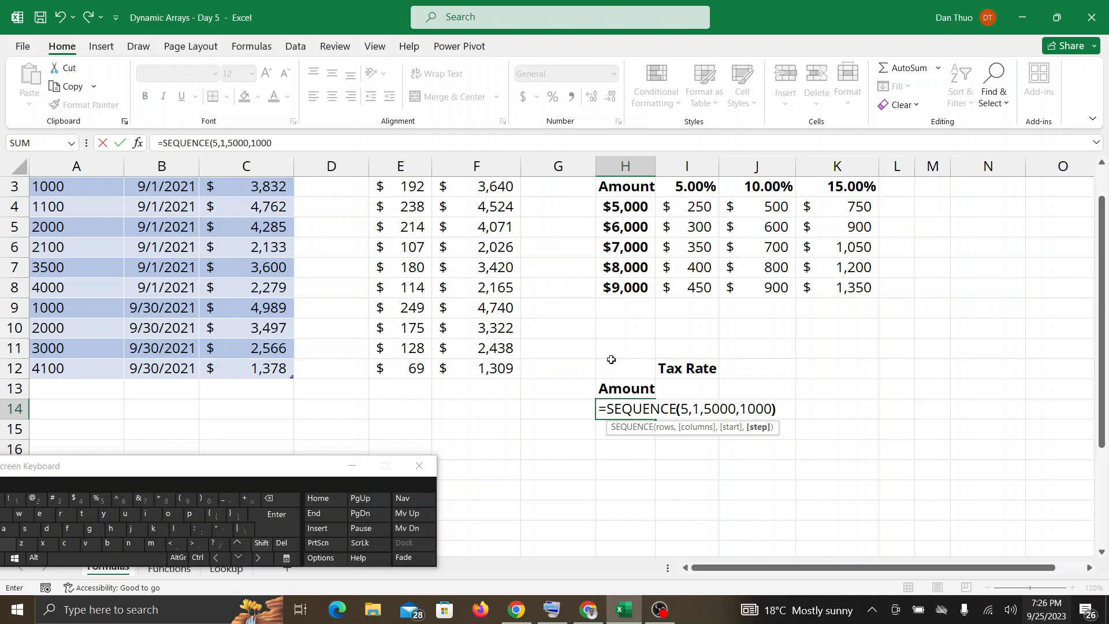
text())
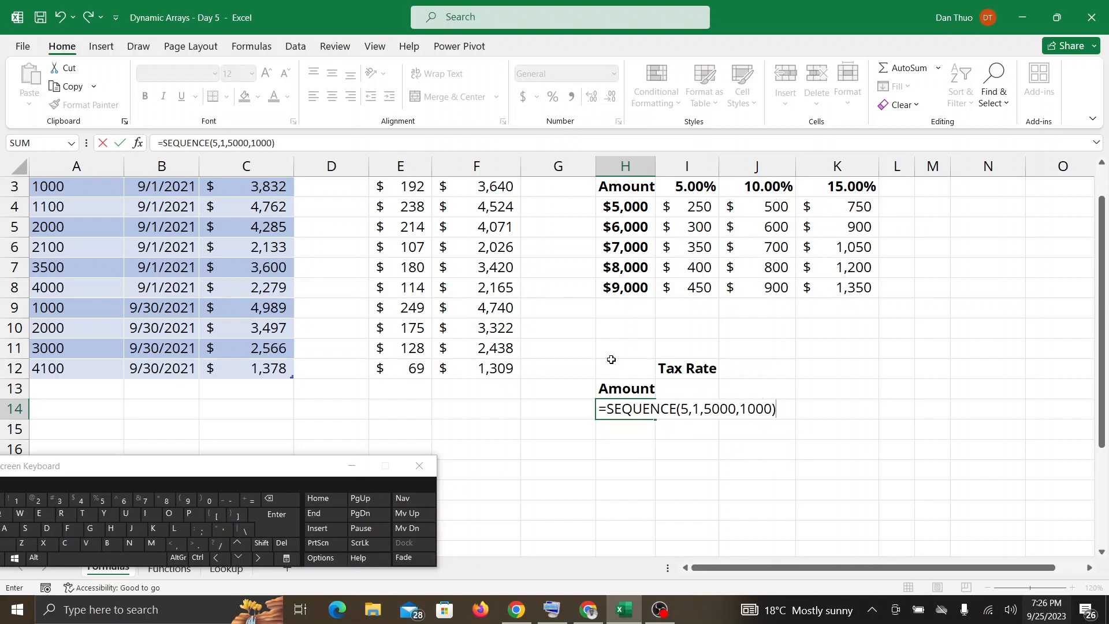
key(Return)
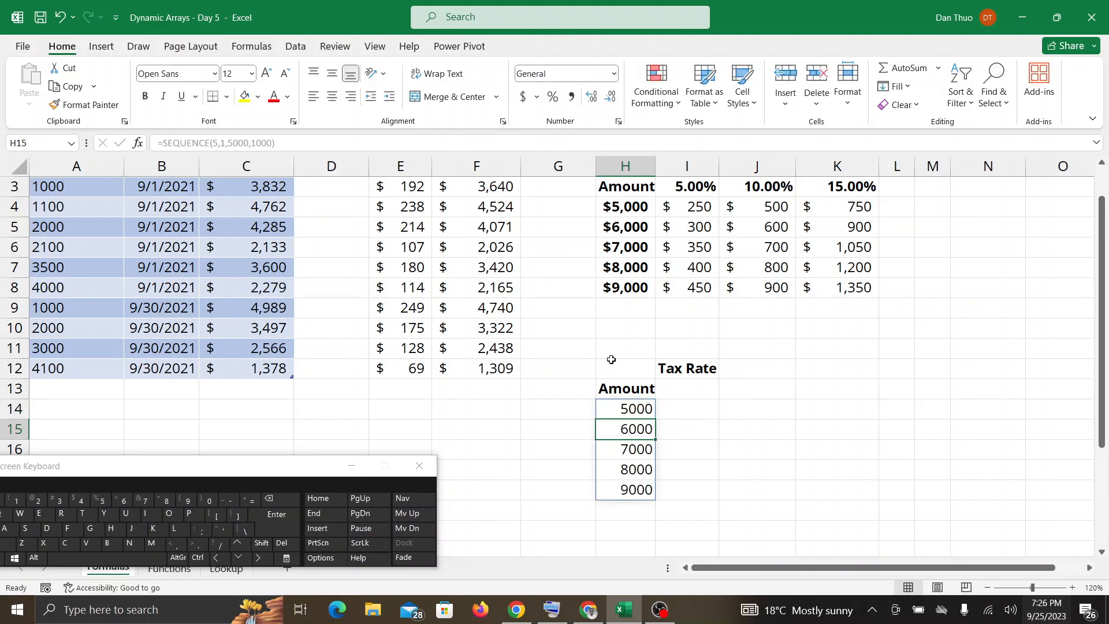
Read participants' in-call messages in Google Meet, showing the SEQUENCE formula in H14 of the workbook between checks.
click(590, 612)
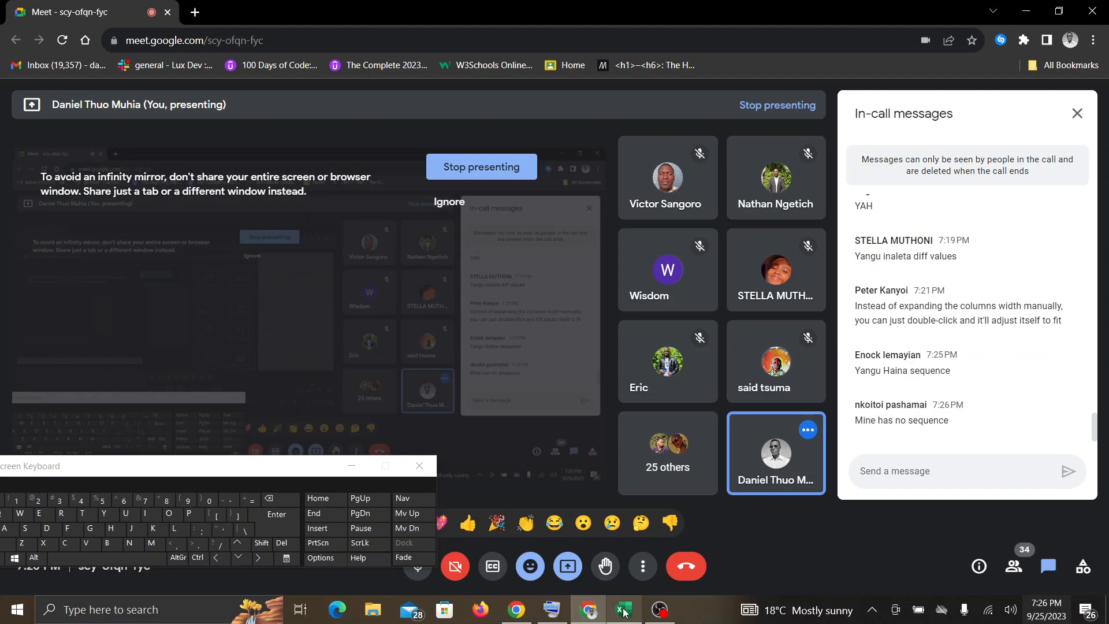
mouse_move(664, 614)
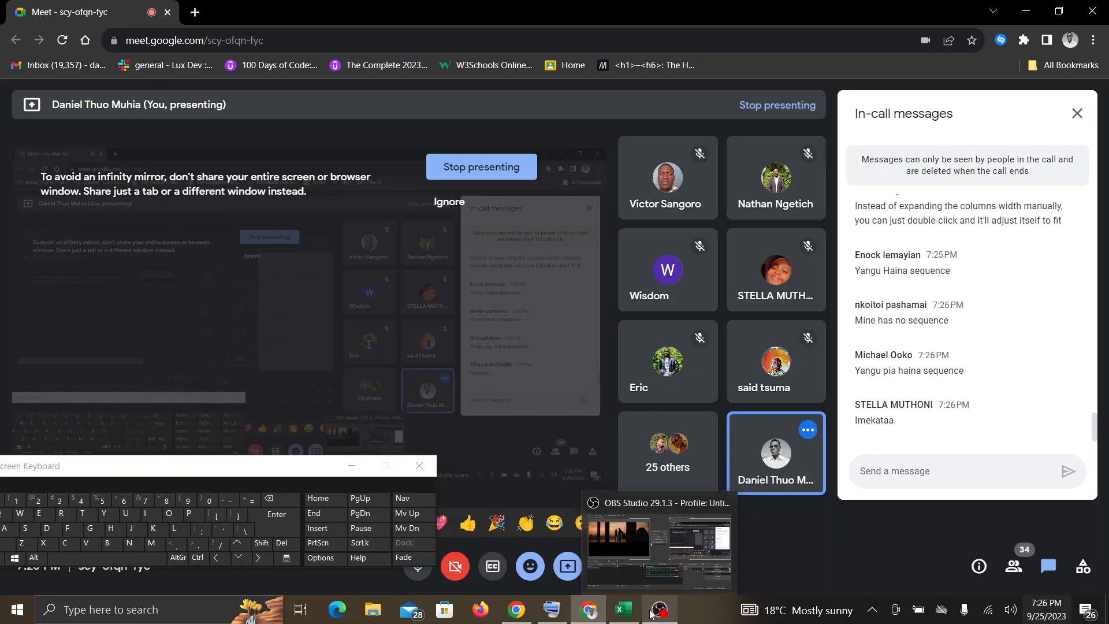
click(624, 610)
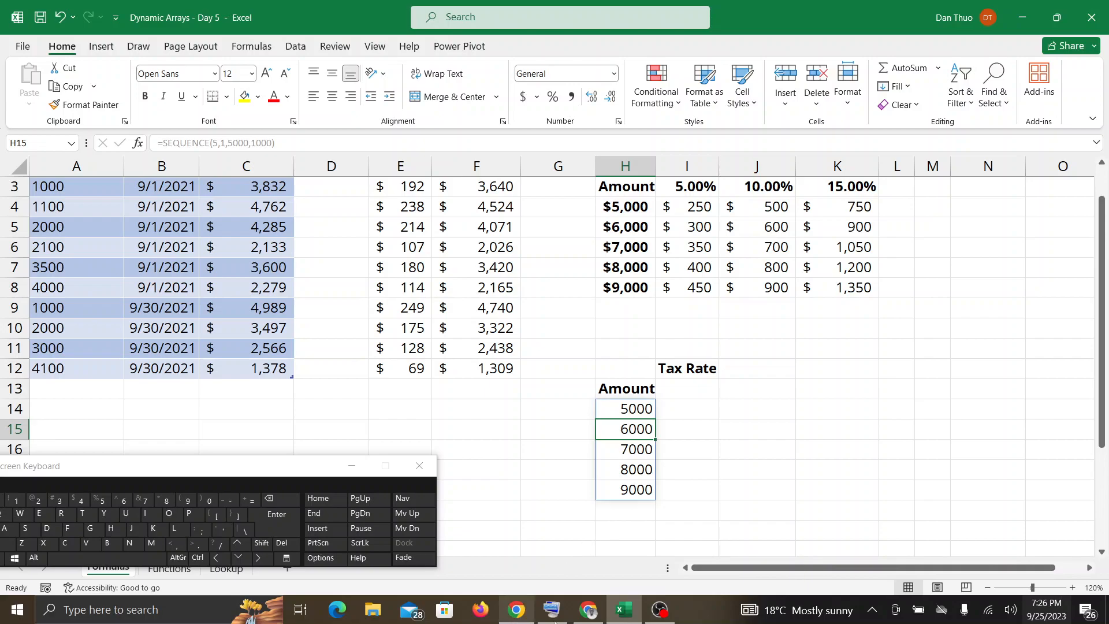
click(597, 618)
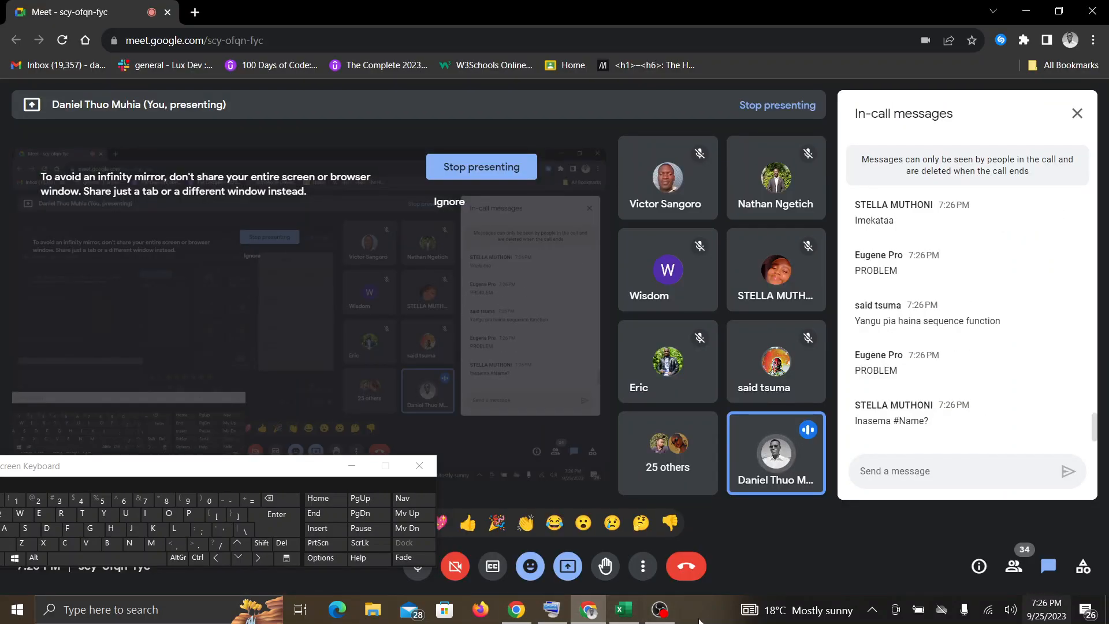
mouse_move(656, 620)
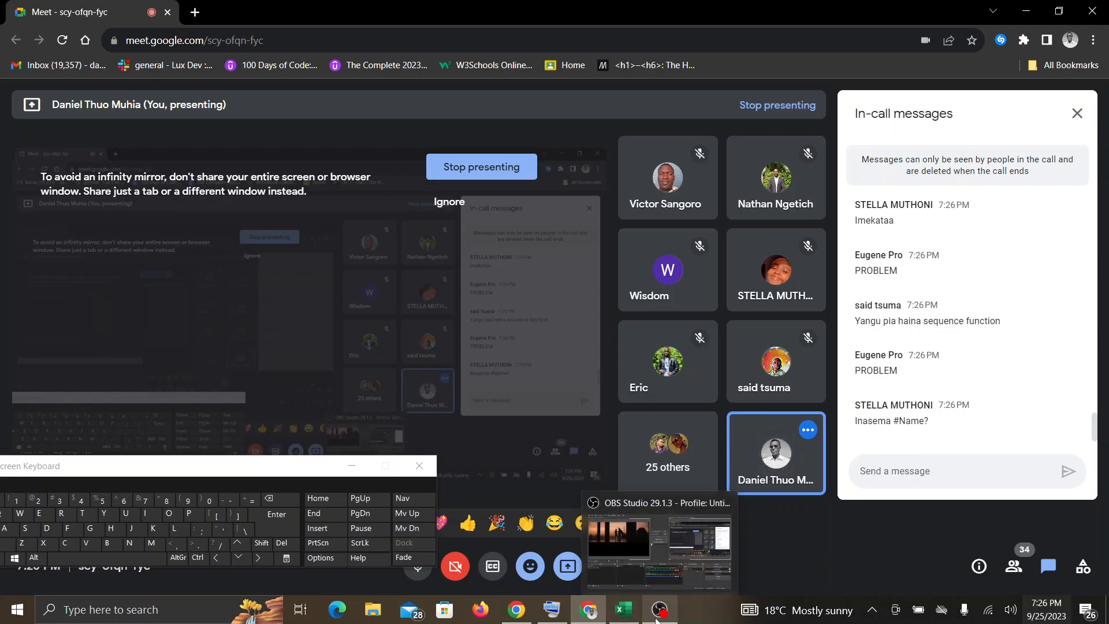
click(624, 610)
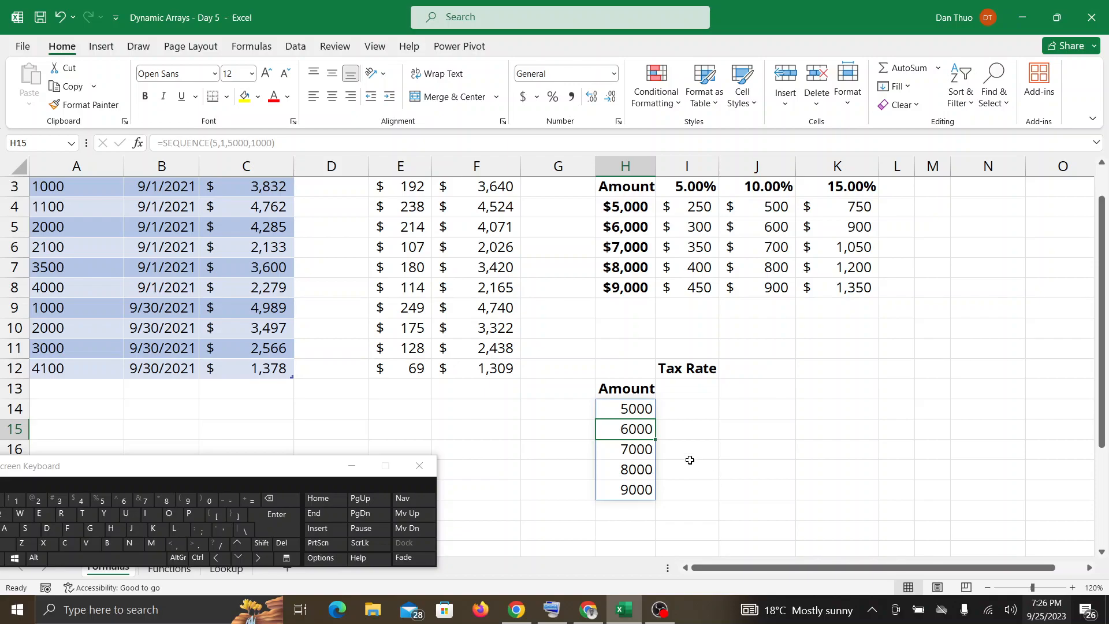
click(638, 413)
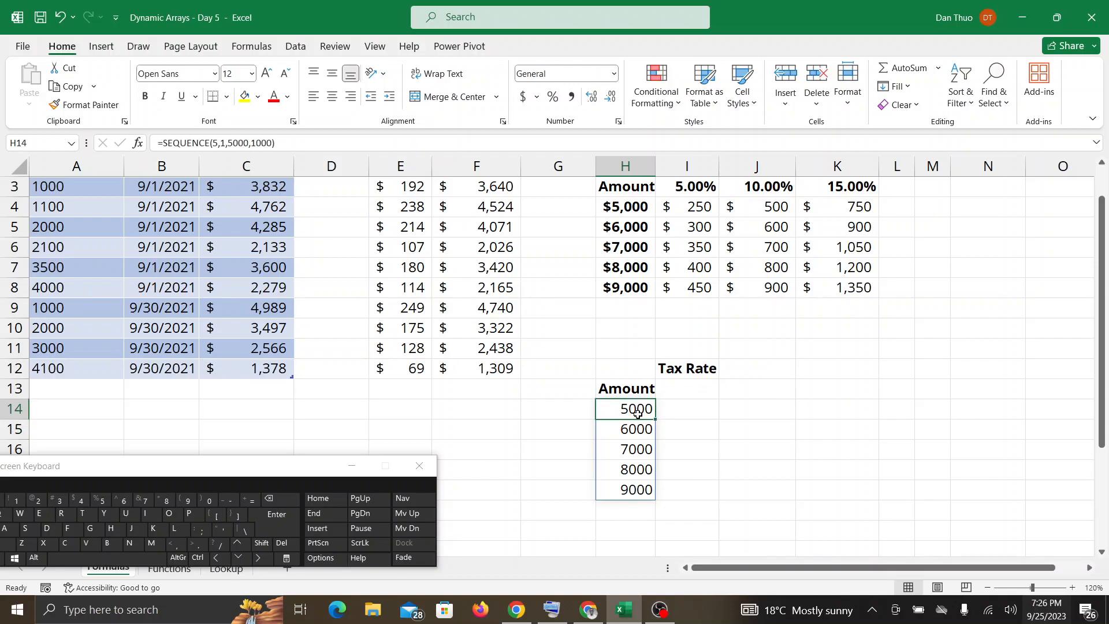
click(589, 609)
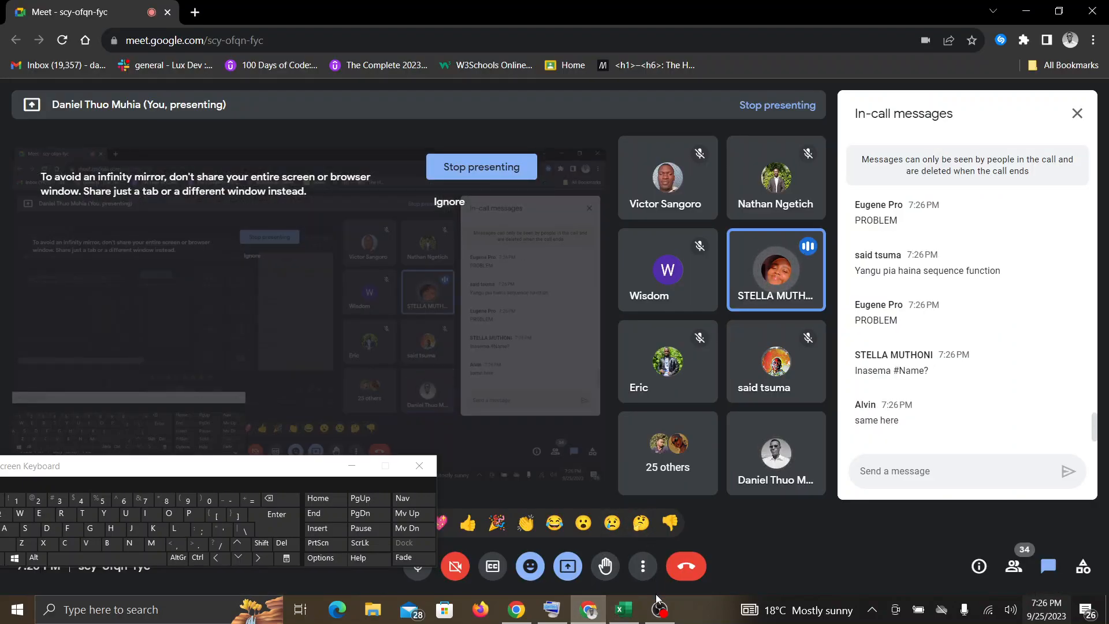
click(624, 610)
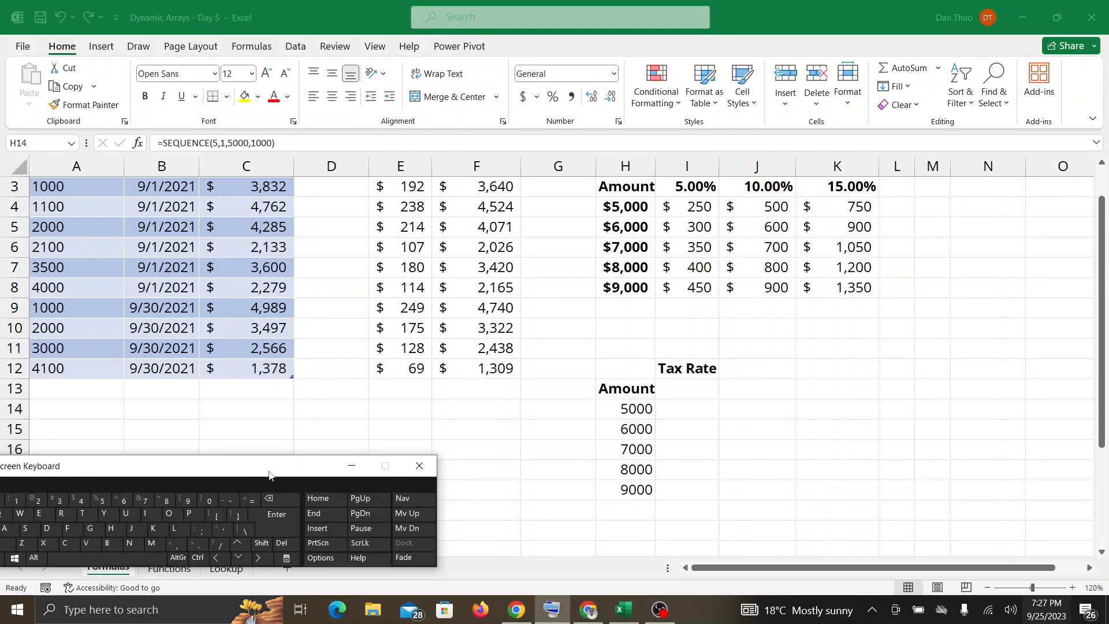
Move the On-Screen Keyboard clear of the headings of rows 16 to 18, and select I13 under the second Tax Rate heading.
drag(269, 475, 249, 517)
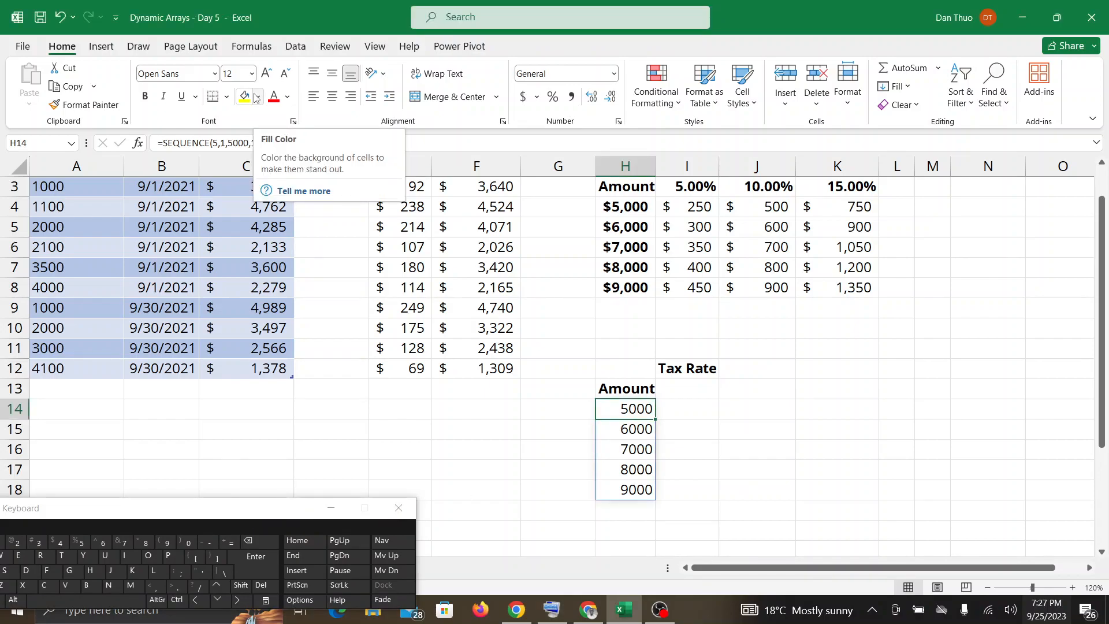
click(667, 388)
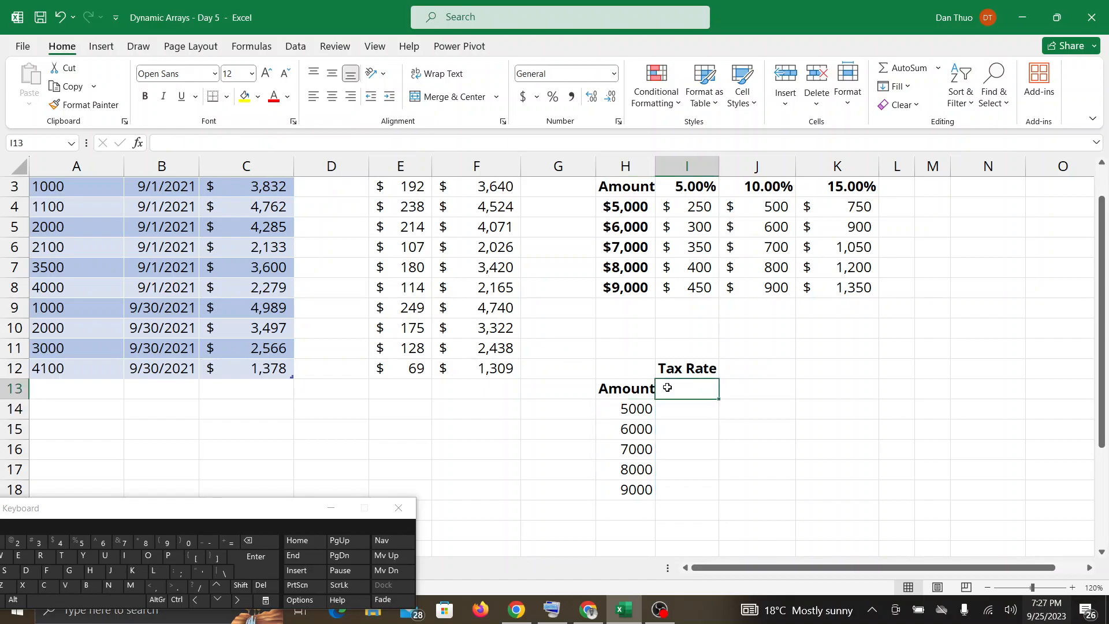
Recheck the Google Meet messages for questions, return to the workbook, and show the formula in H14 again.
click(599, 611)
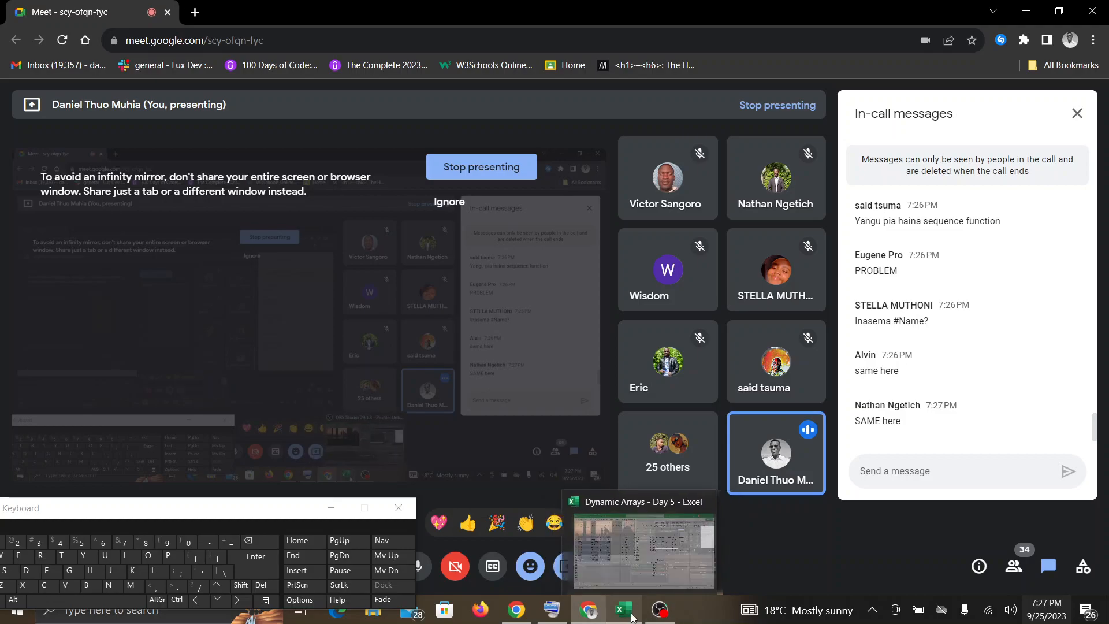
click(632, 618)
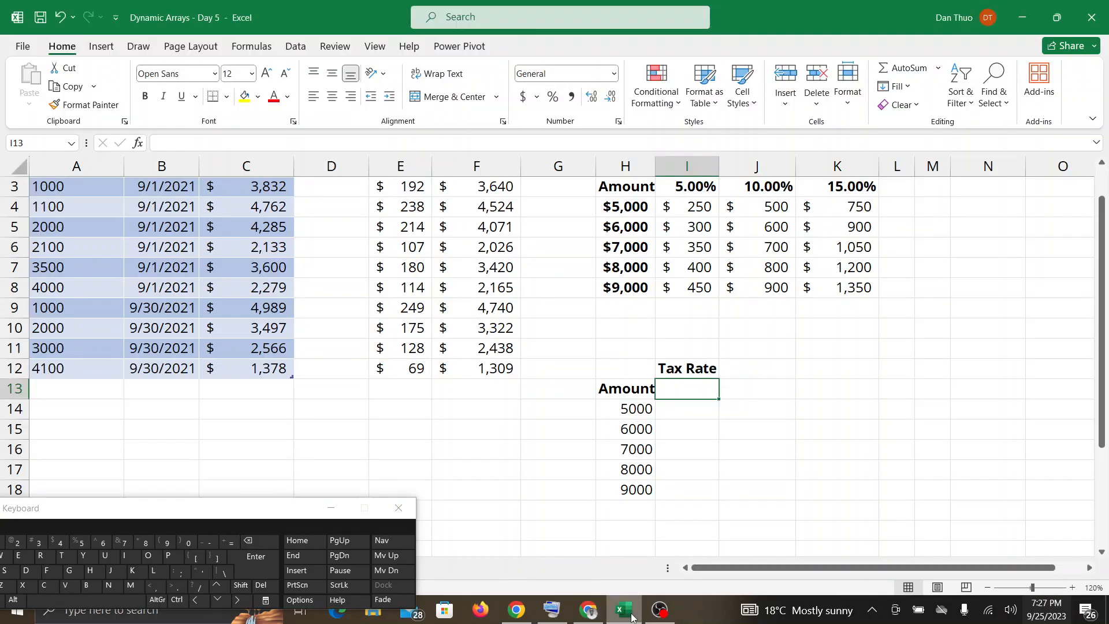
click(592, 610)
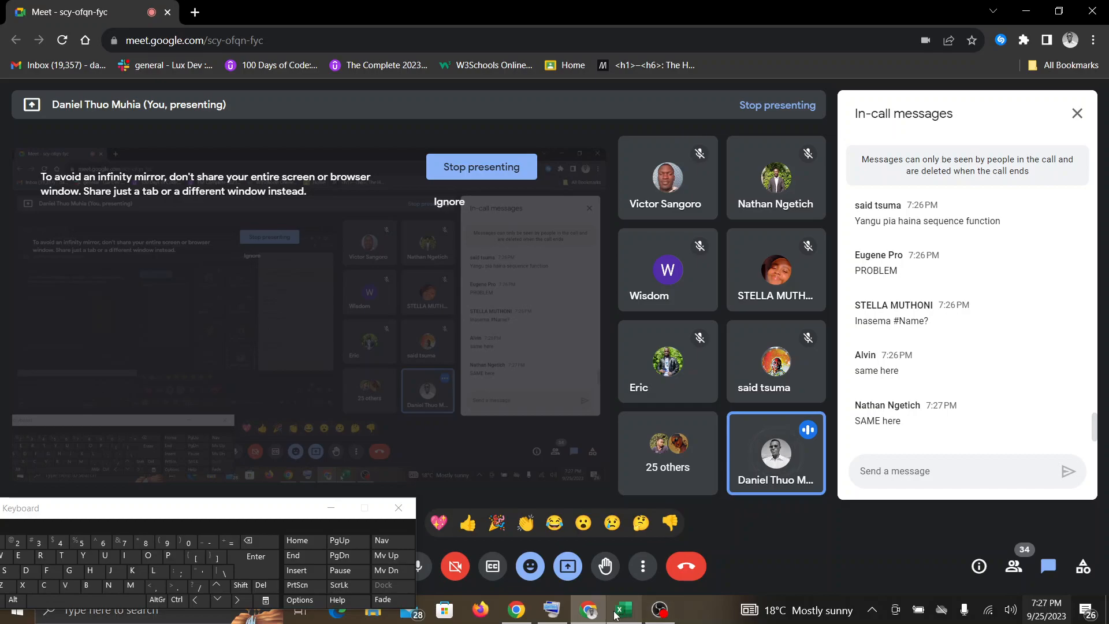
click(618, 612)
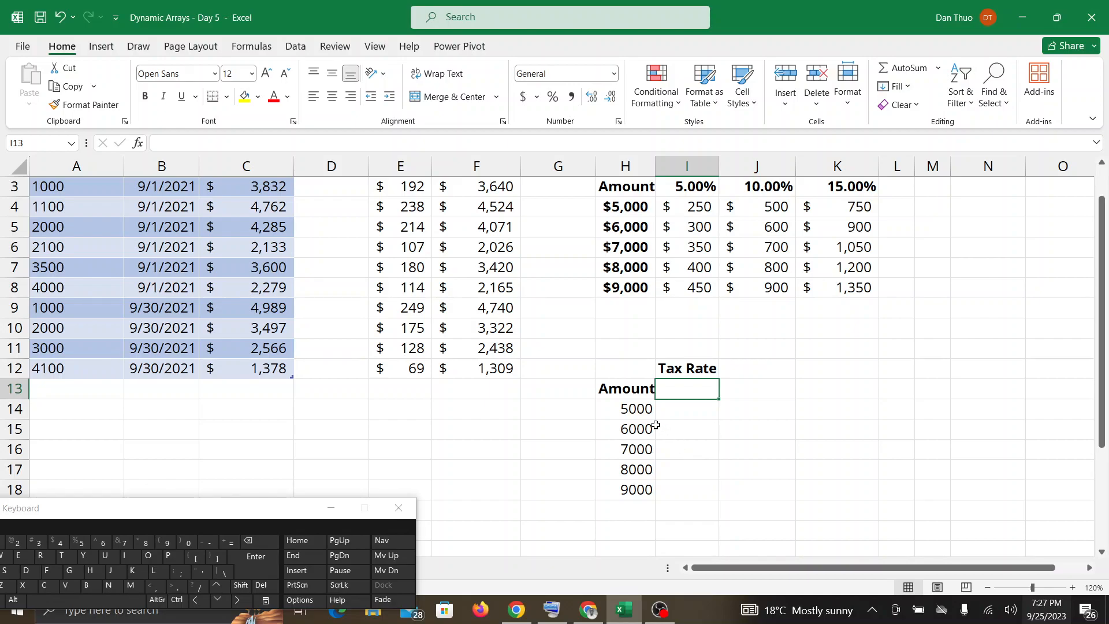
click(641, 414)
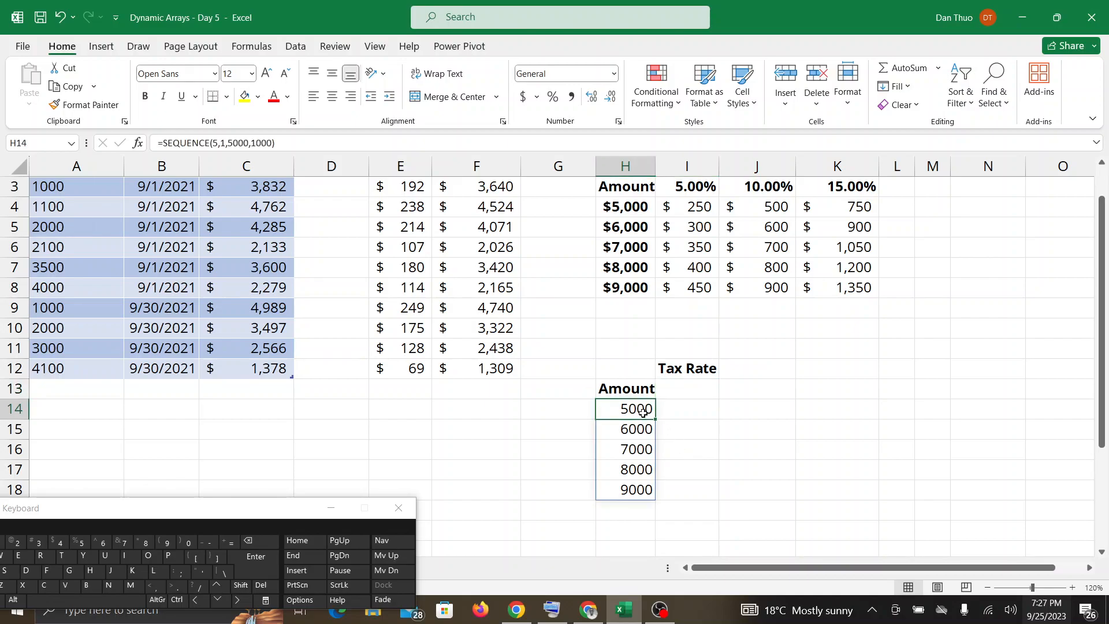
Select I13 in the second grid and check the Google Meet in-call messages for participants' replies, returning to the workbook between checks.
click(664, 394)
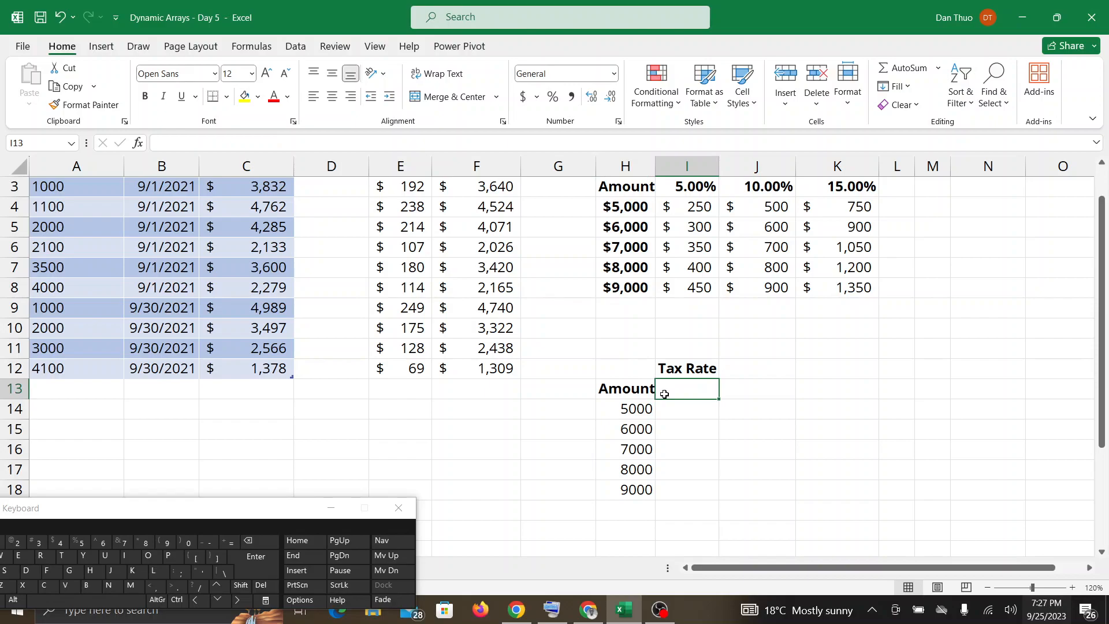
click(590, 616)
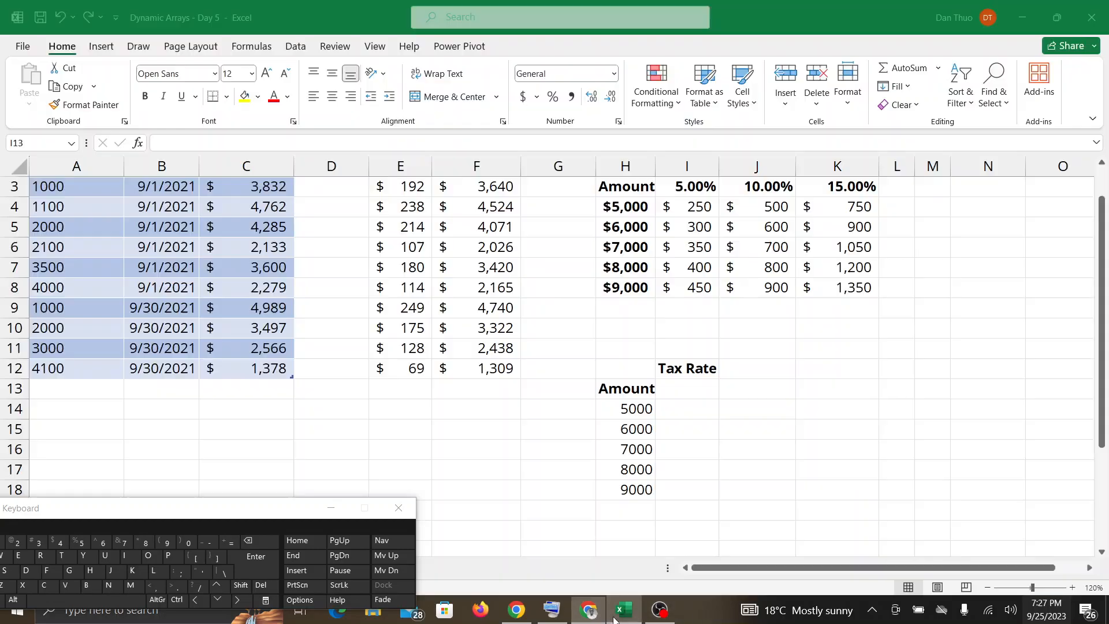
click(590, 616)
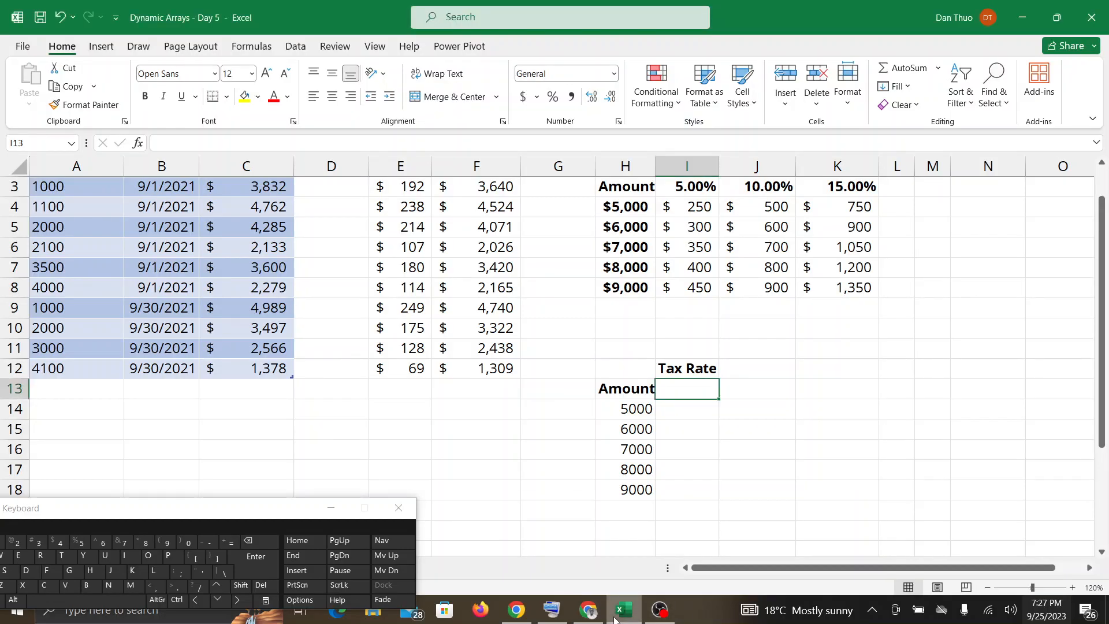
click(590, 615)
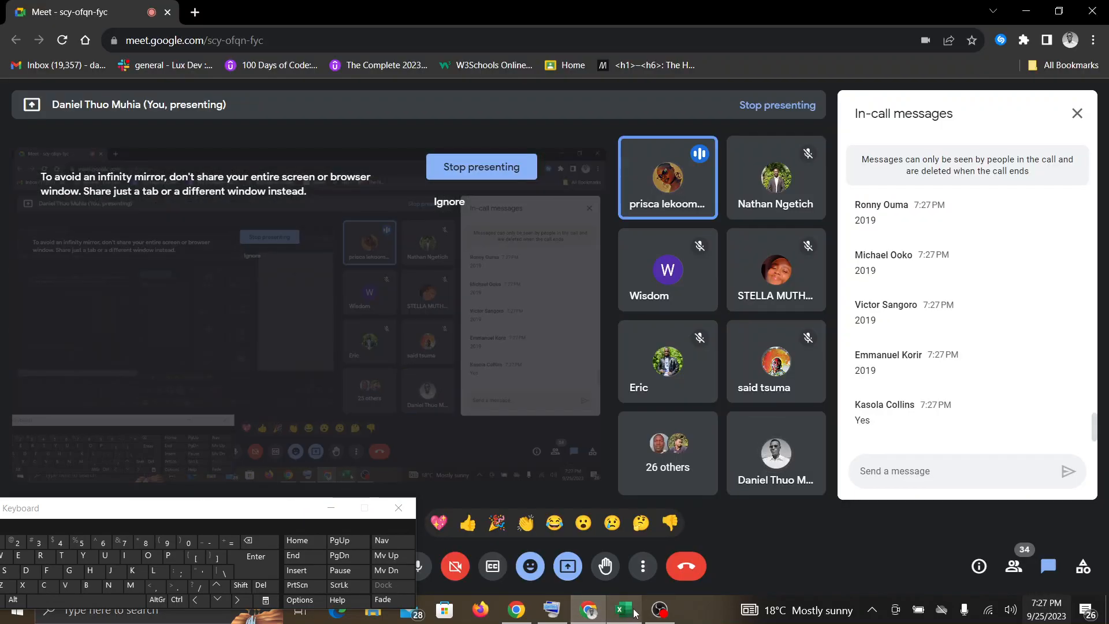
click(625, 611)
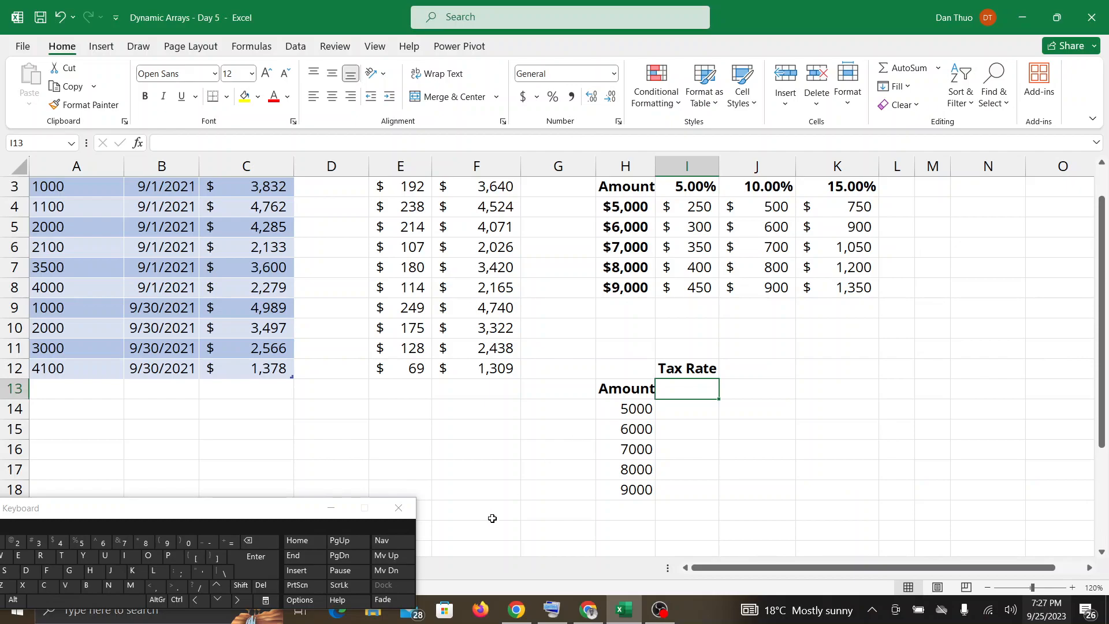
click(596, 616)
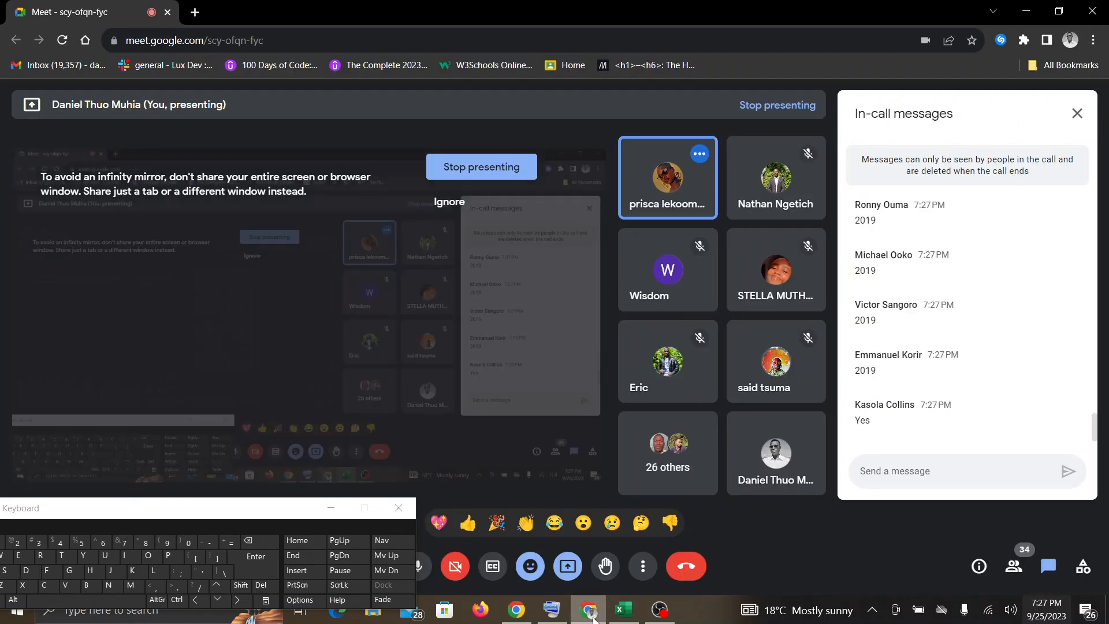
click(624, 611)
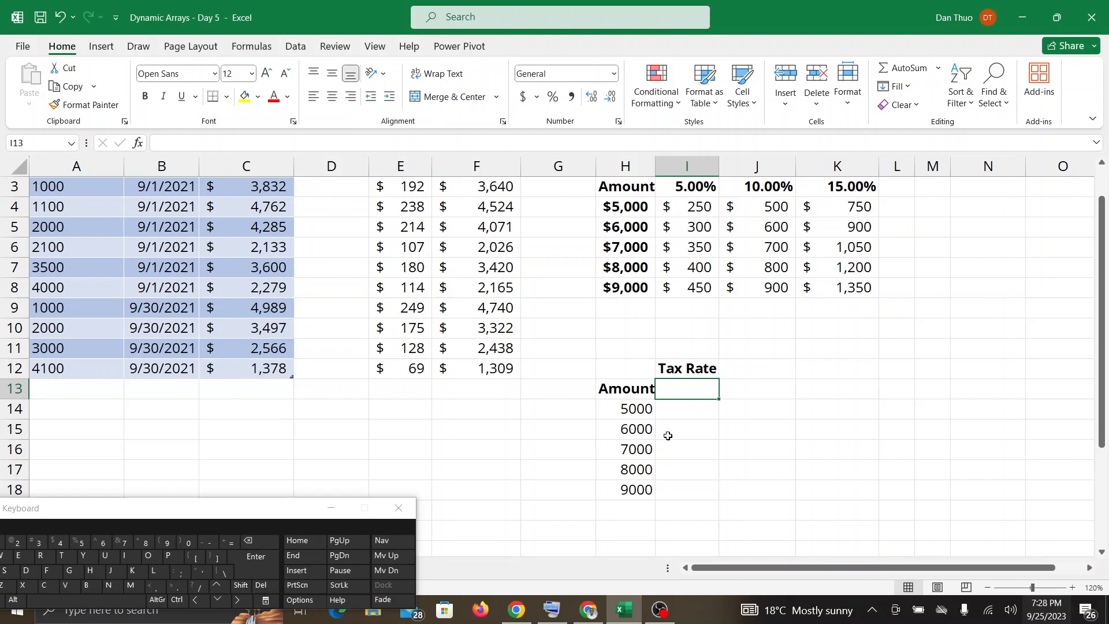
click(589, 611)
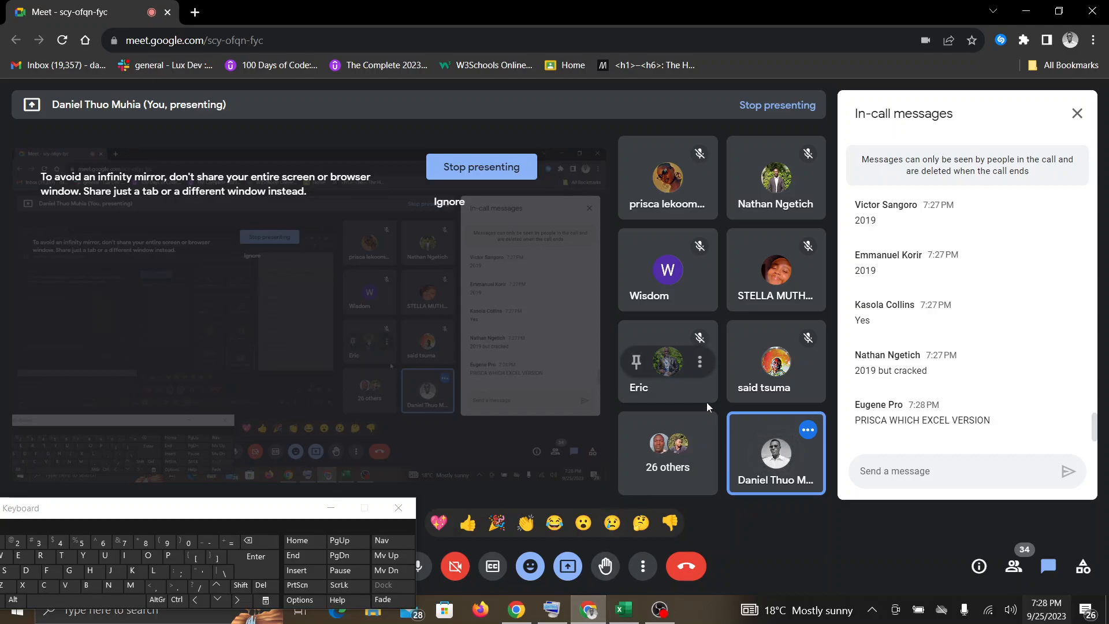
click(623, 610)
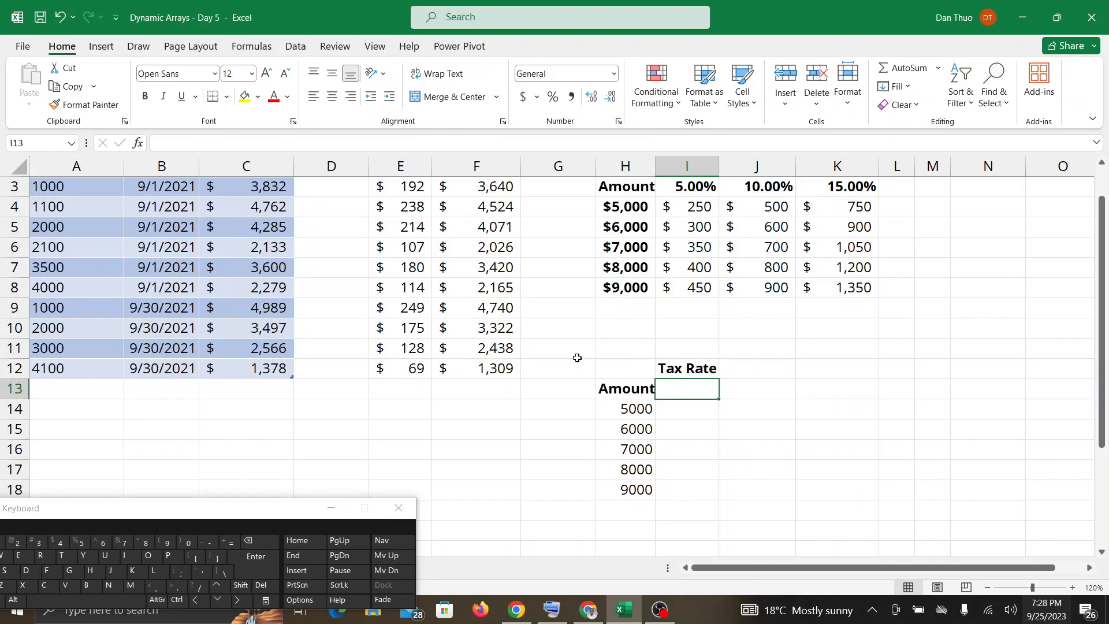
click(591, 612)
click(624, 610)
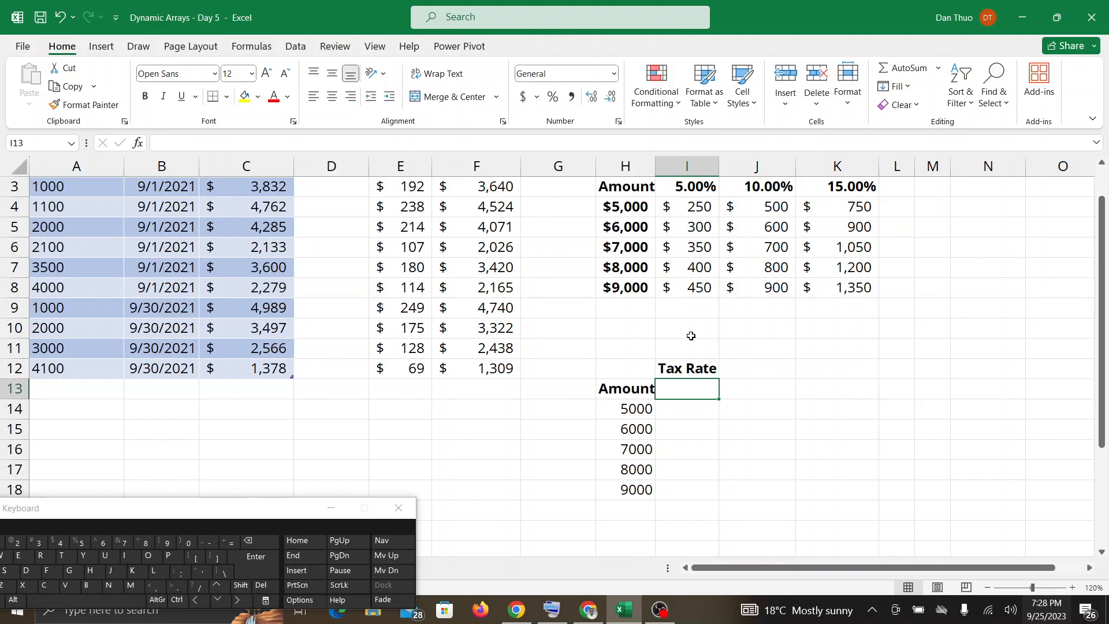
Fill the second grid's tax rate row from I13 with =SEQUENCE(1,3,0.05,0.05).
click(230, 543)
click(230, 544)
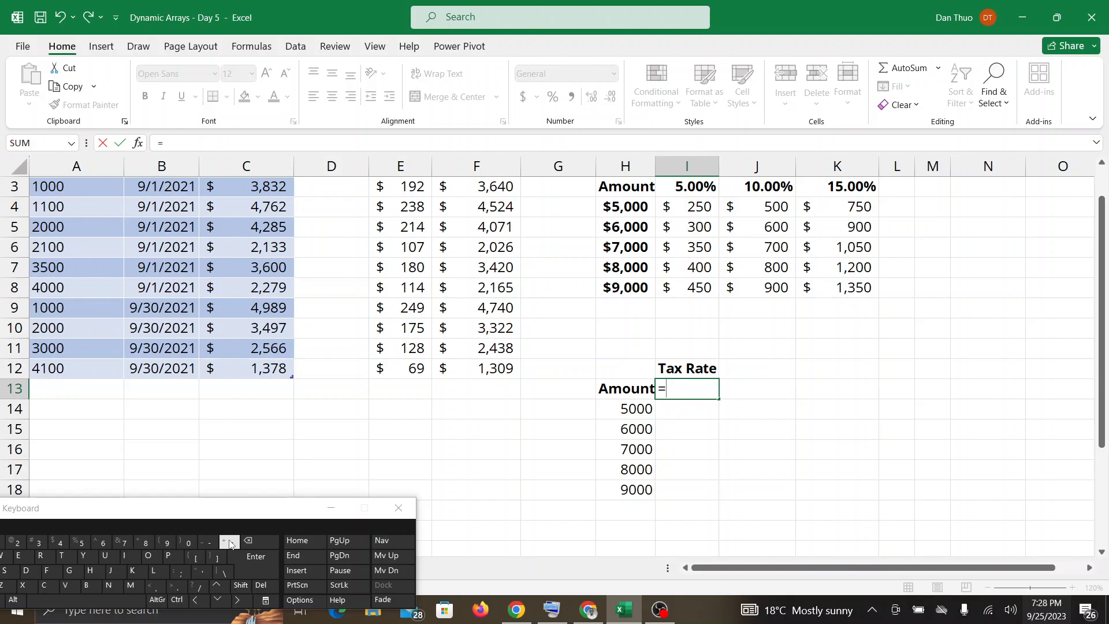
text(SE)
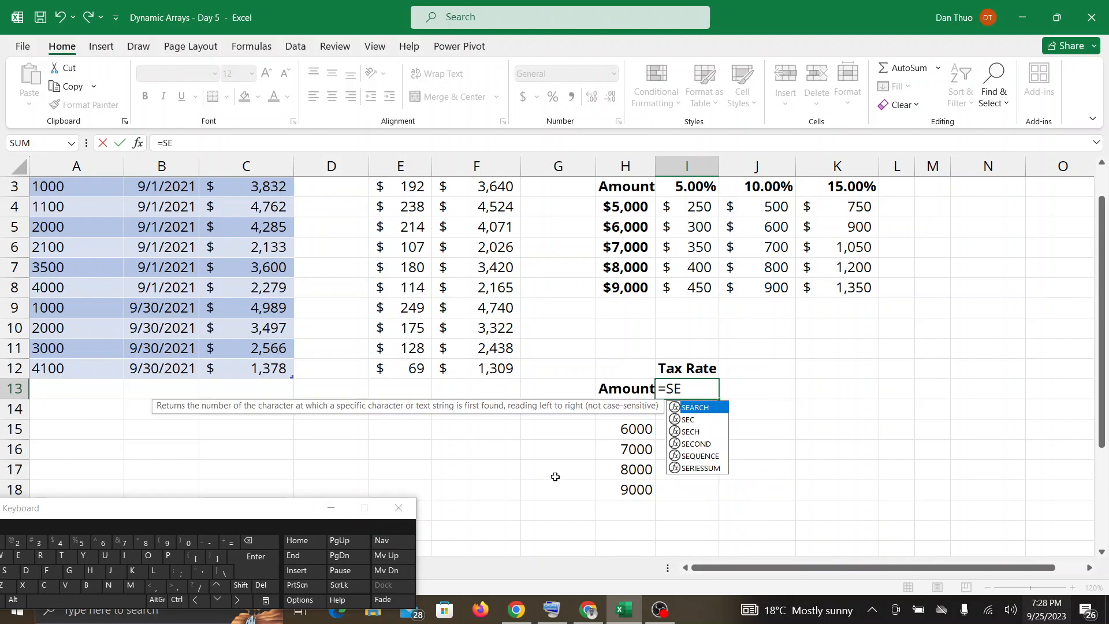
double_click(693, 456)
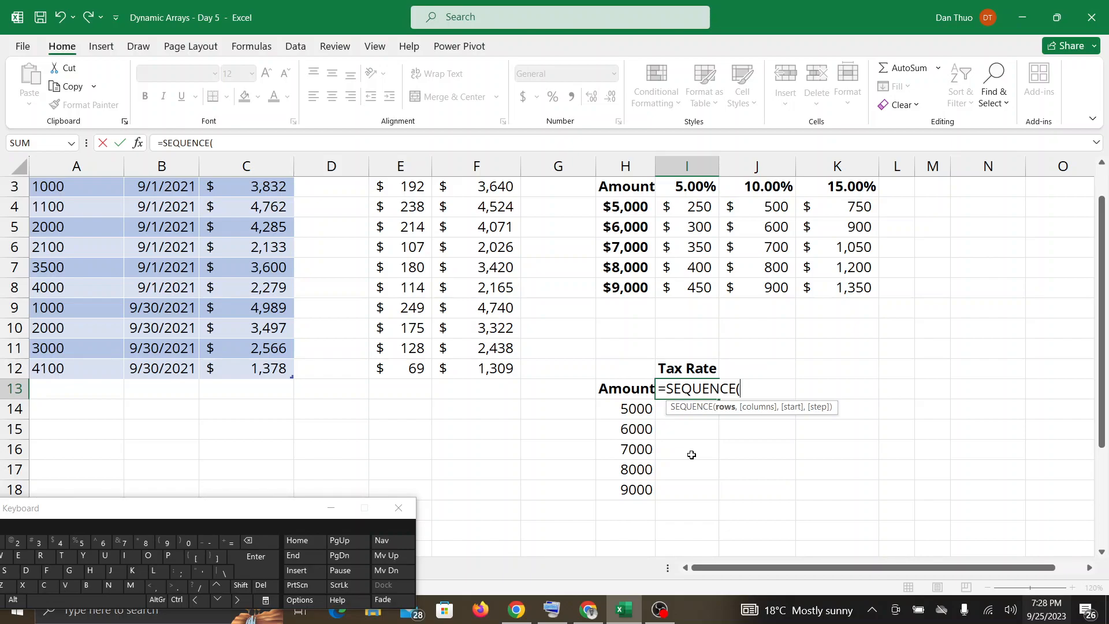
text(1,)
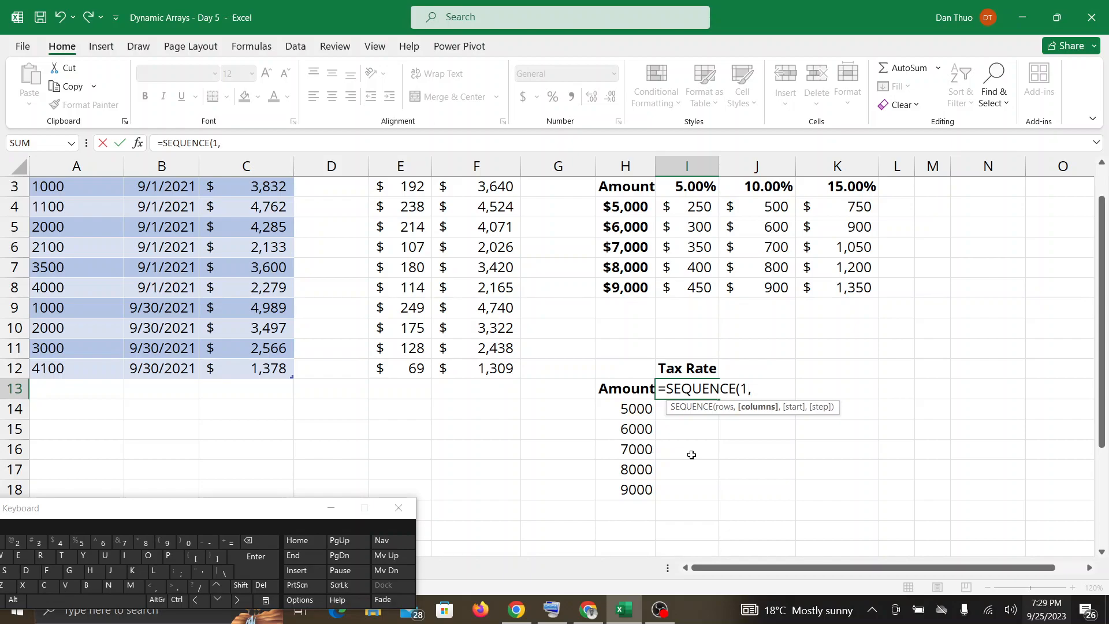
text(3,0.05)
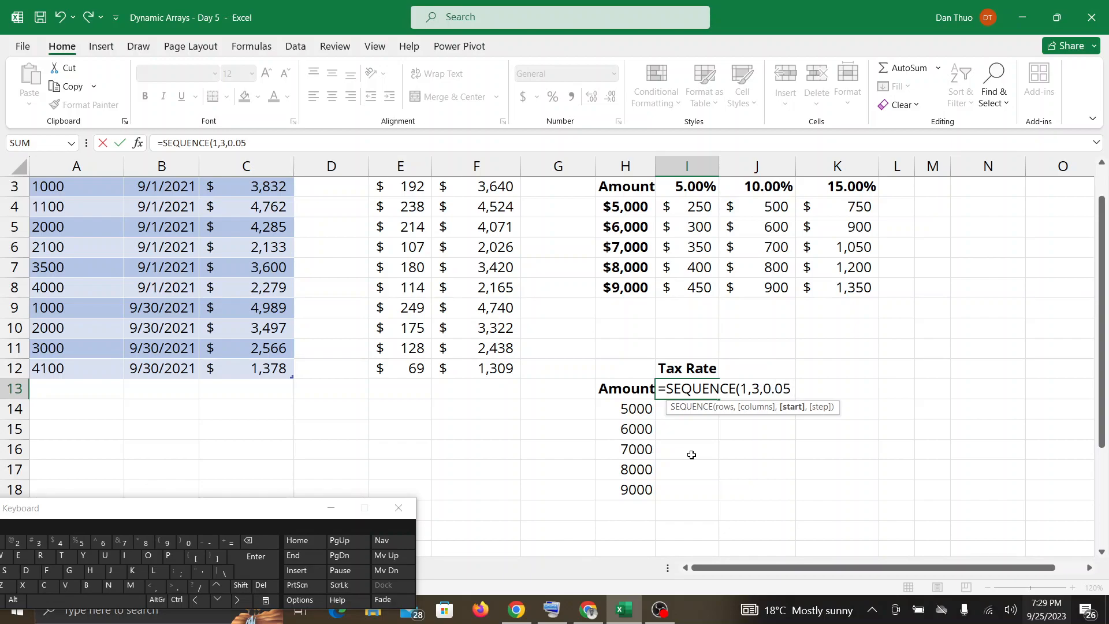
text(,0.05)
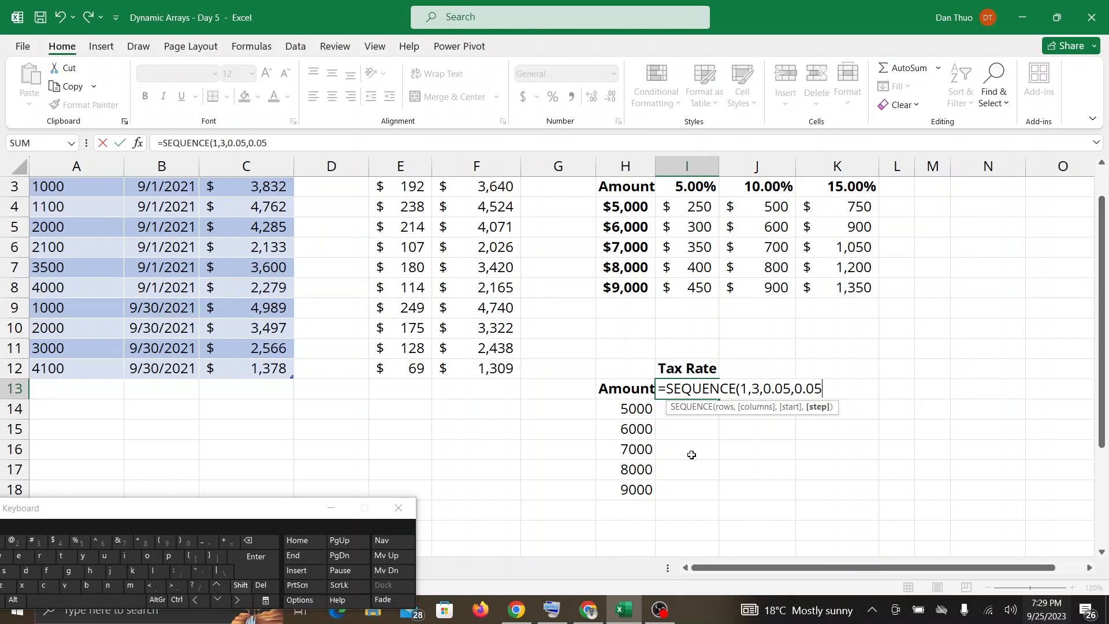
text())
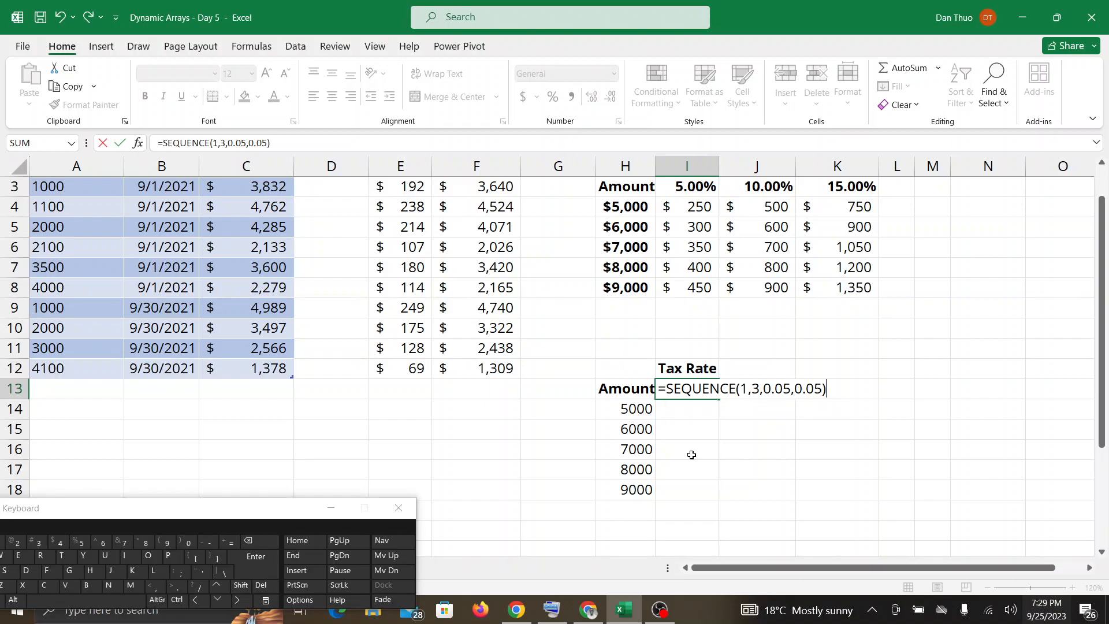
key(Return)
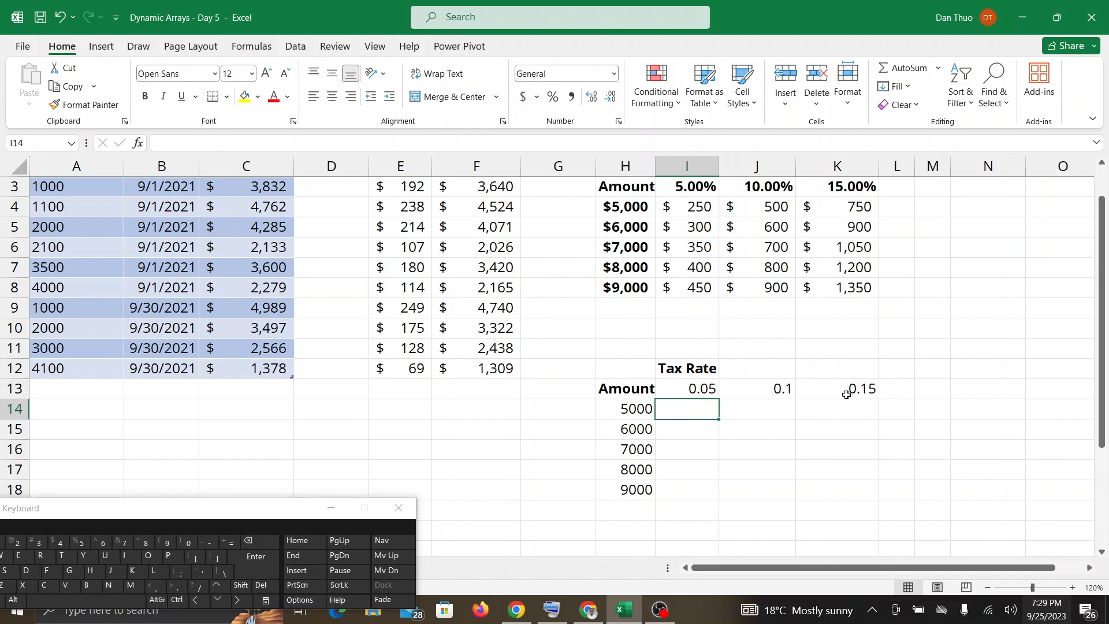
Check the Google Meet in-call messages for questions about the tax rate row and return to the workbook.
click(595, 617)
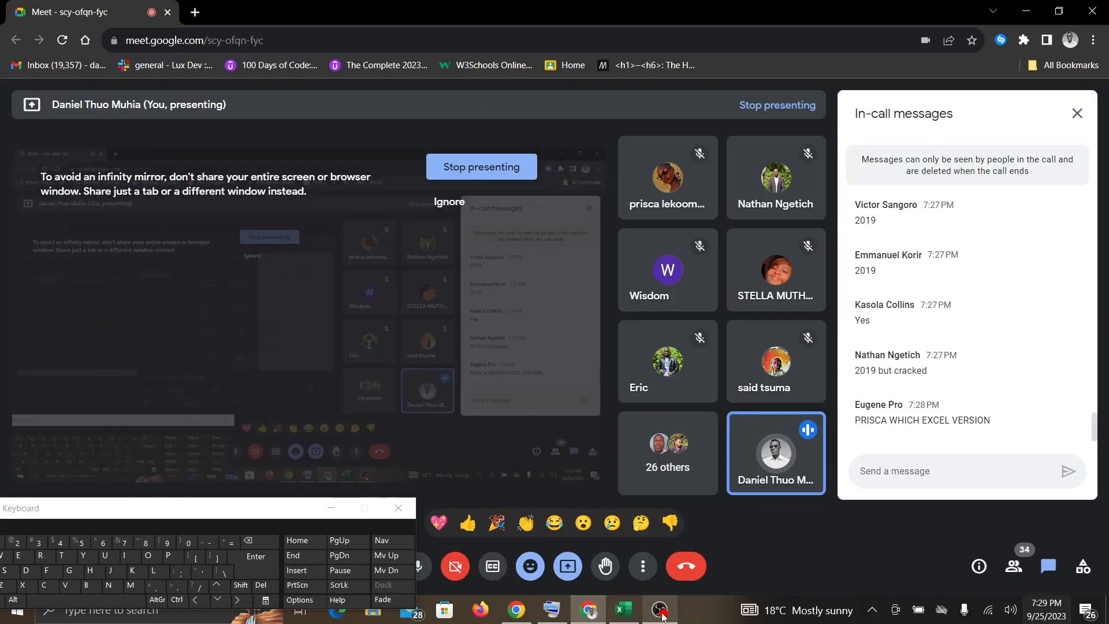
click(624, 609)
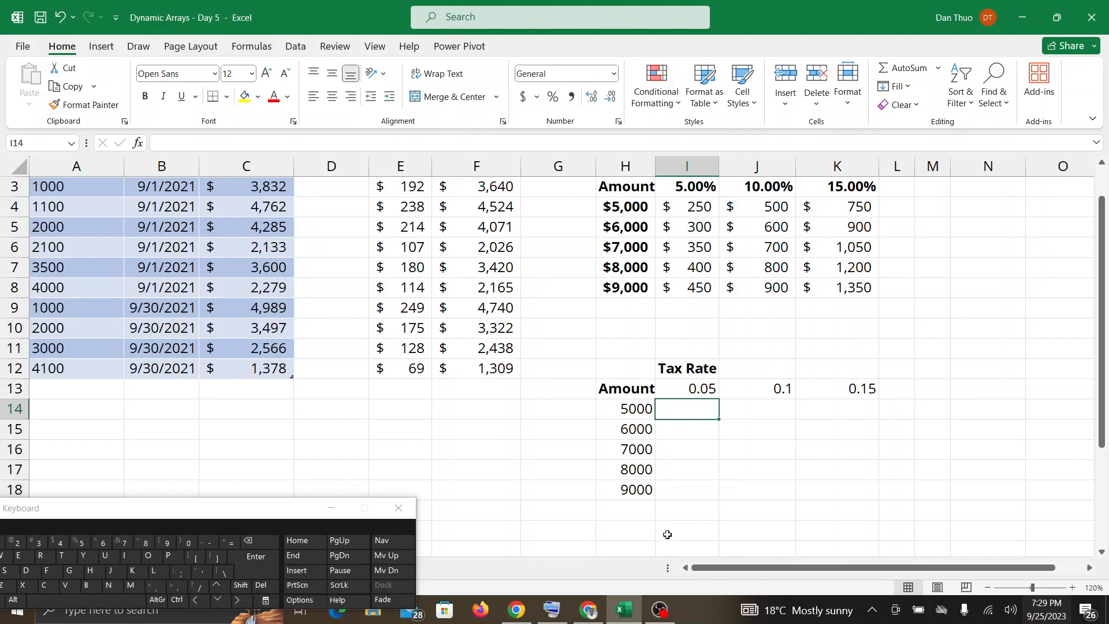
click(594, 617)
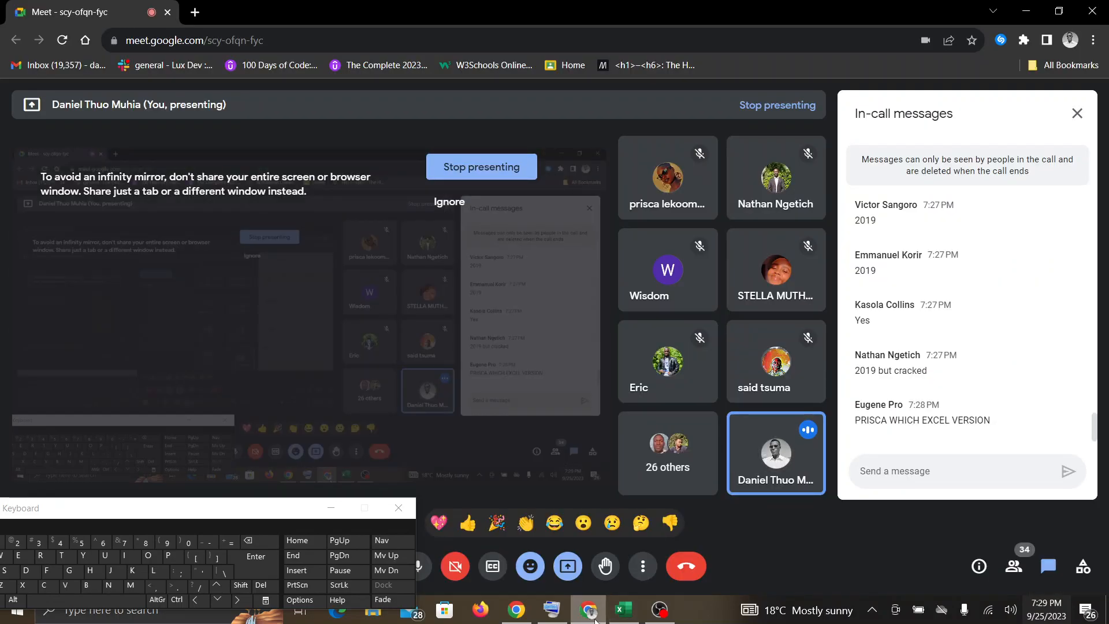
click(623, 610)
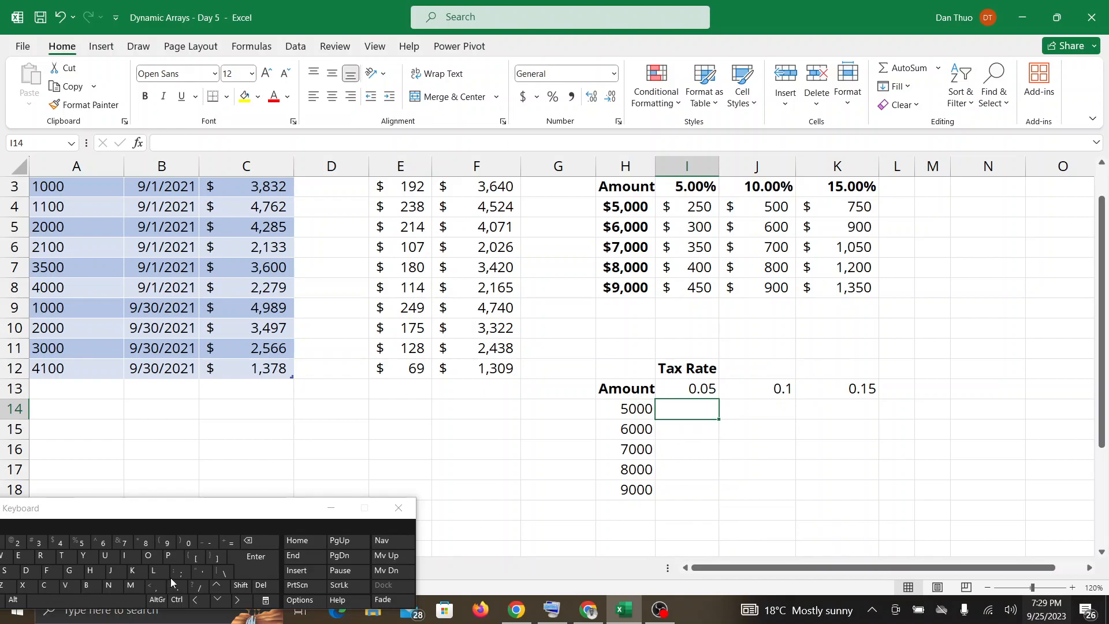
Multiply the amounts by the tax rates in I14 with =H14#*I13#, accepting the suggested formula correction, and undo the entry.
click(234, 548)
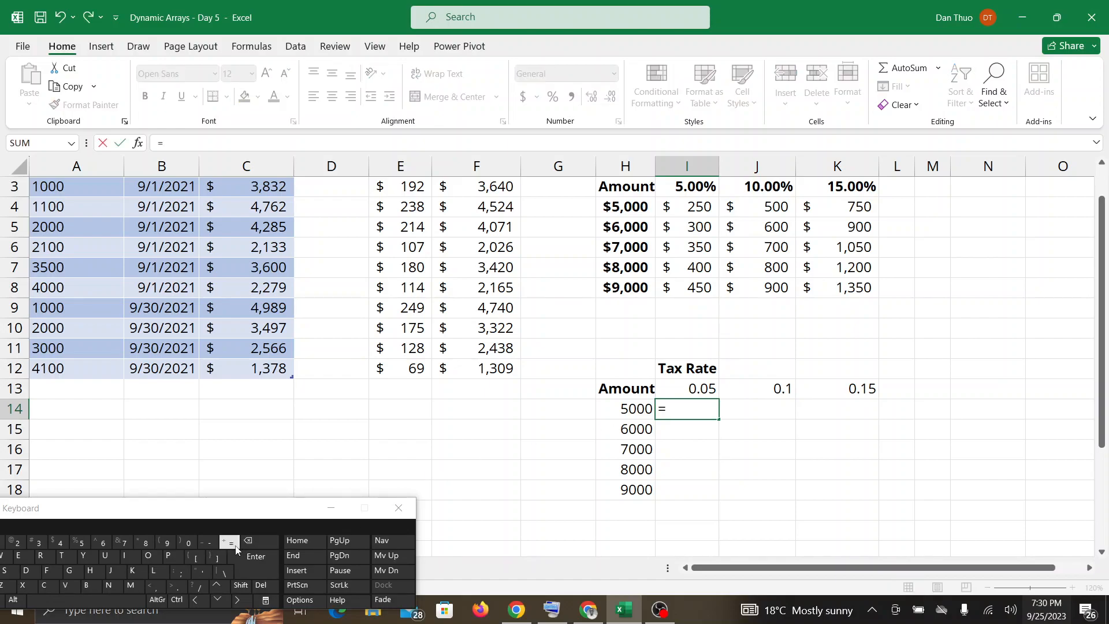
drag(650, 408, 648, 489)
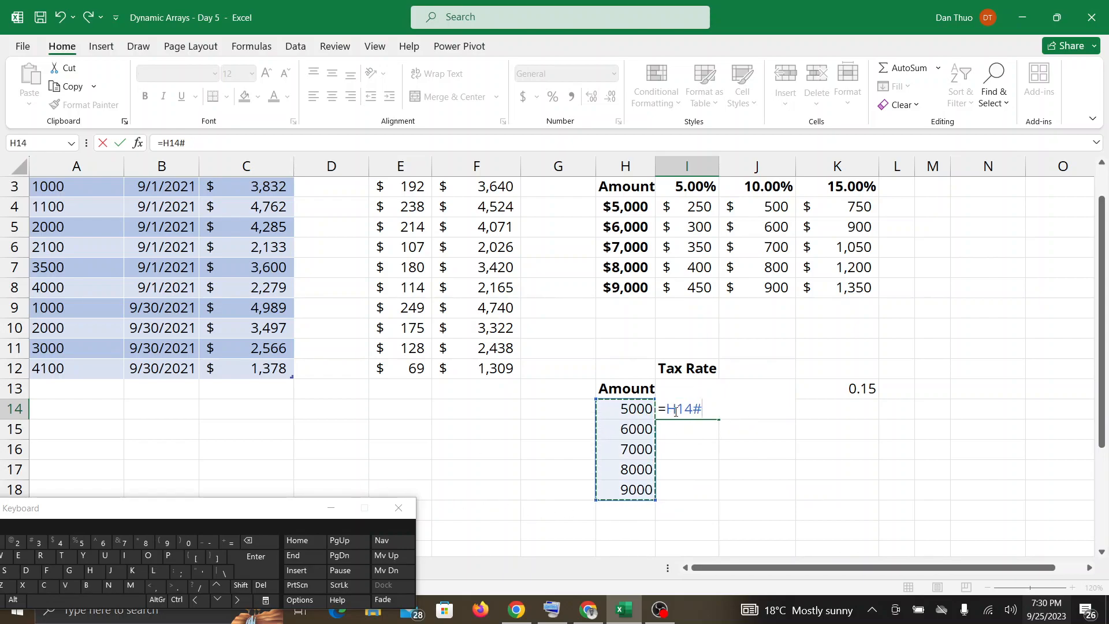
click(149, 544)
drag(661, 388, 791, 381)
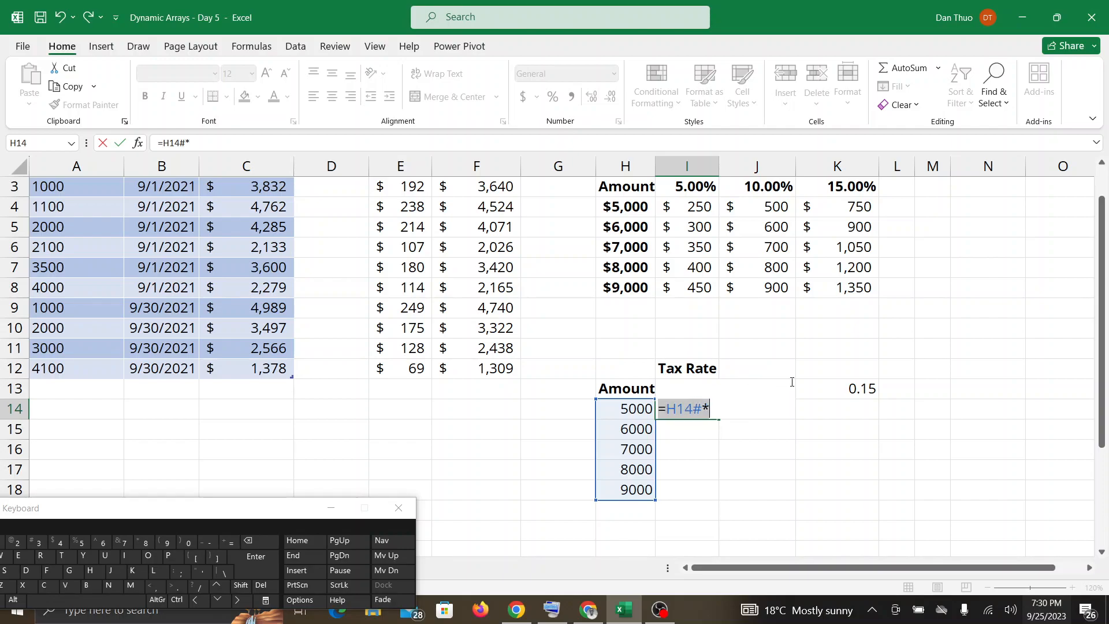
click(711, 410)
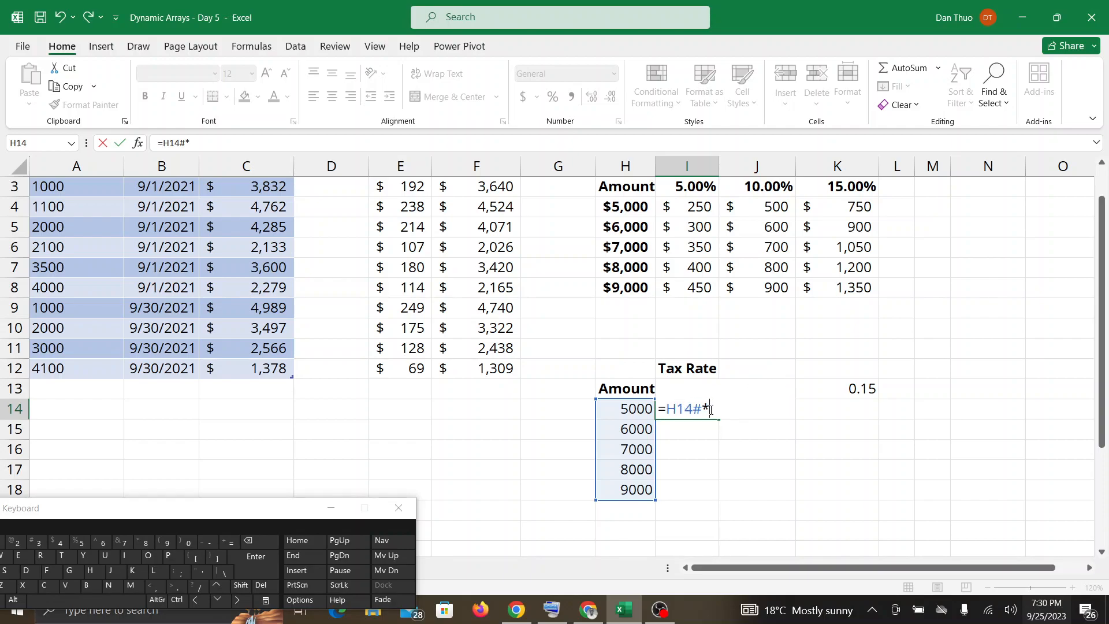
text(I)
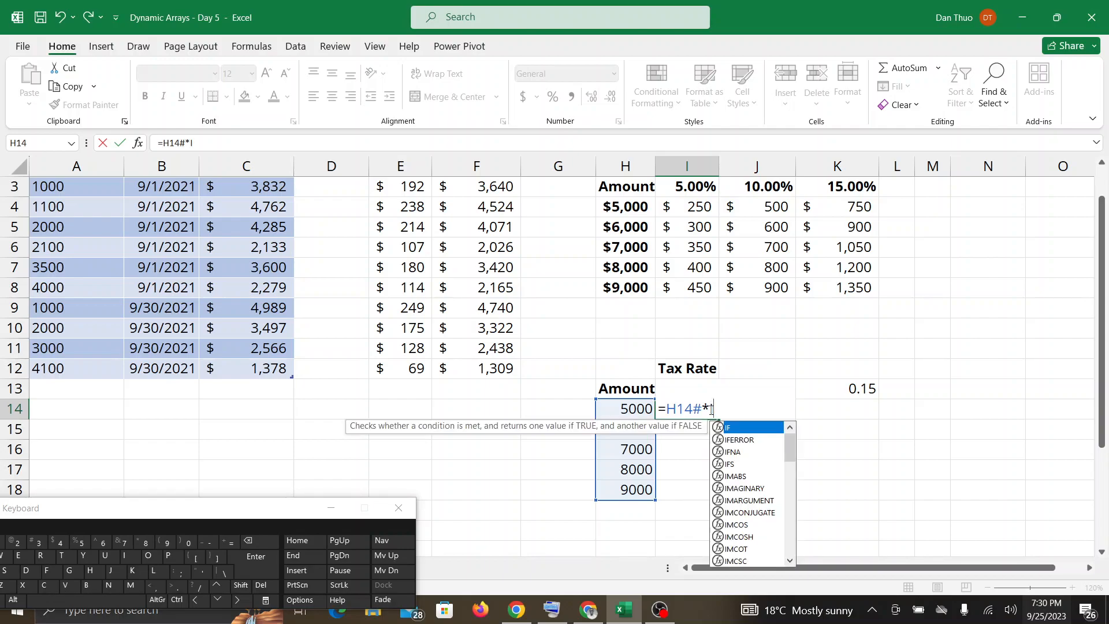
text(13)
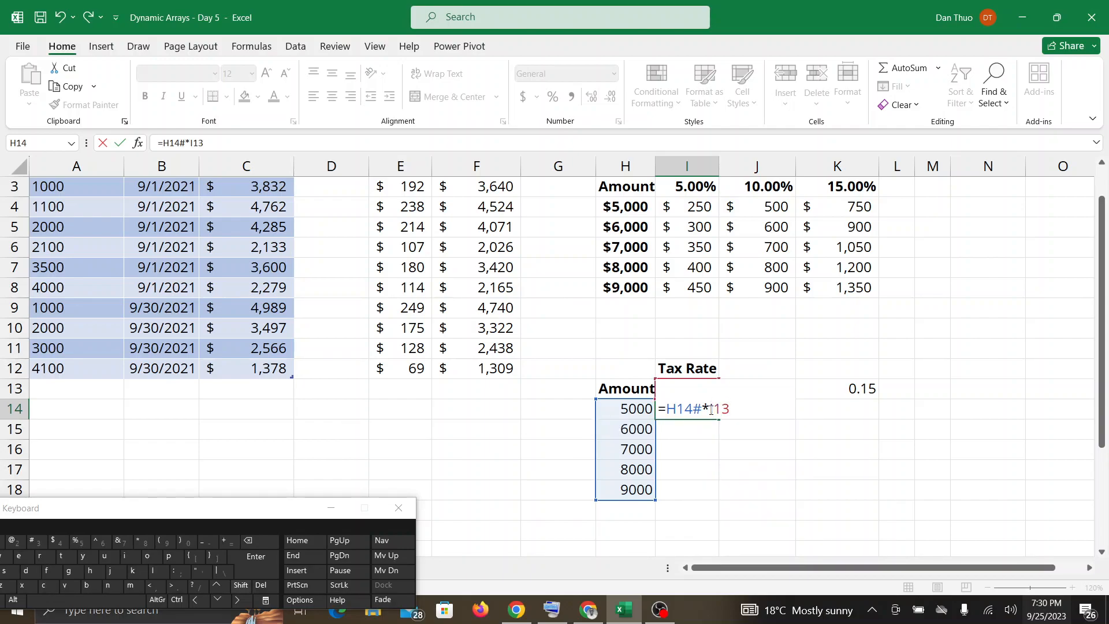
click(38, 543)
text())
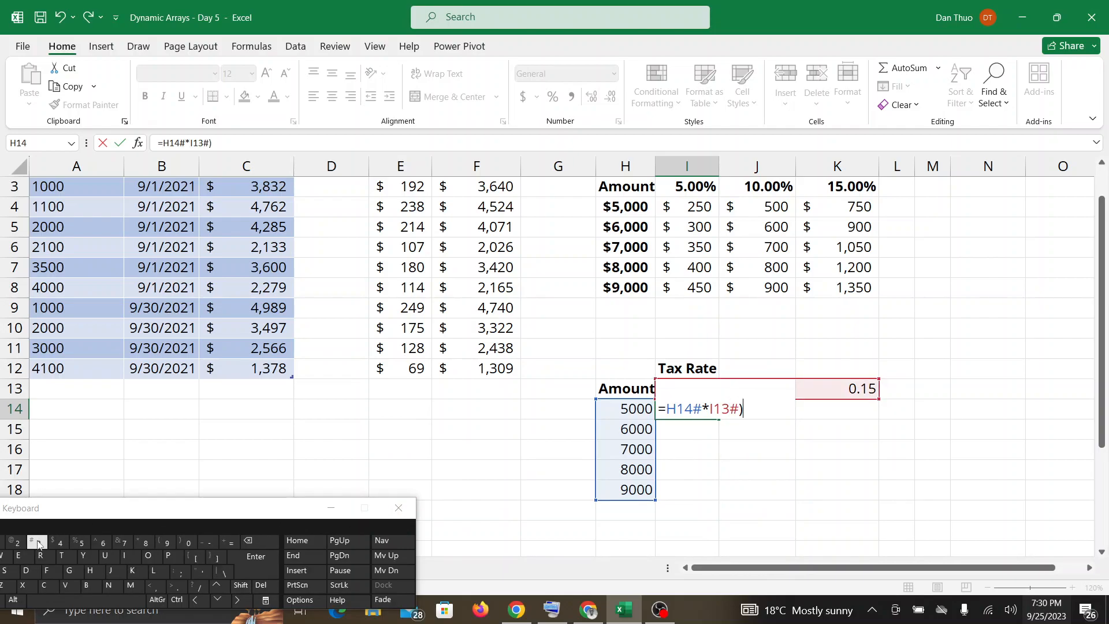
key(Return)
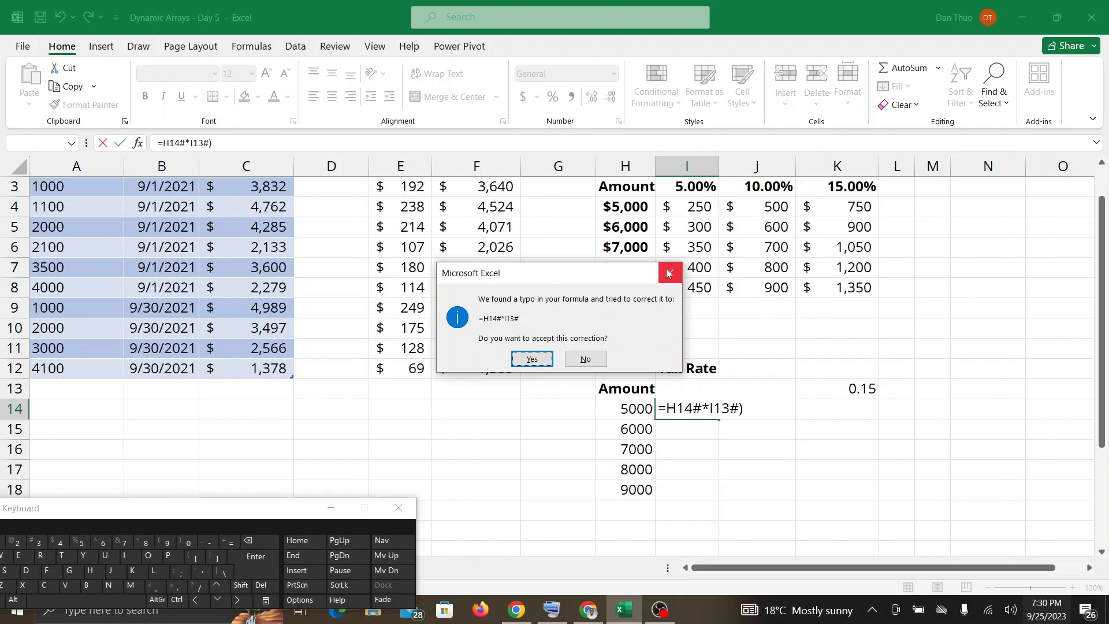
click(535, 359)
click(707, 408)
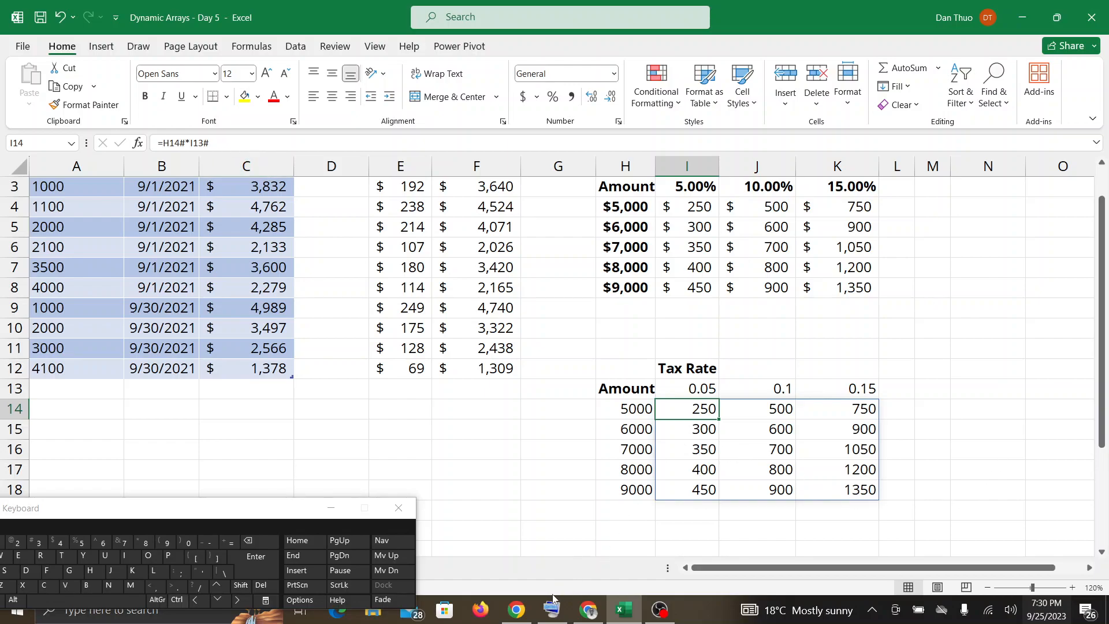
key(ctrl+z)
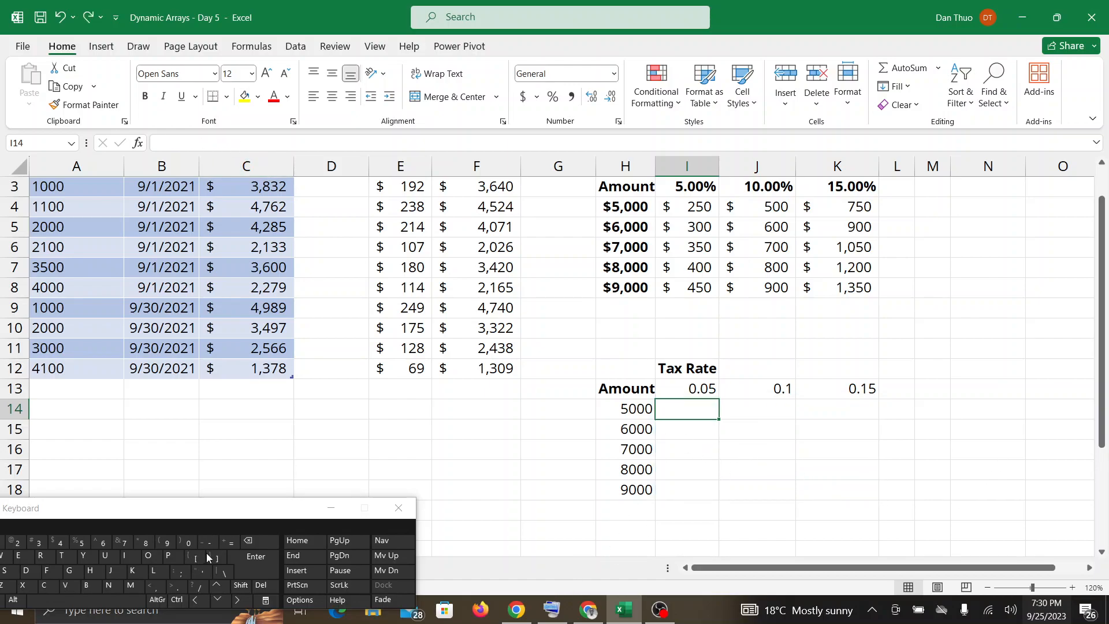
Fill the second grid from I14 with =H14#*I13#, multiplying the amounts by the tax rates and accepting the suggested formula correction.
click(230, 544)
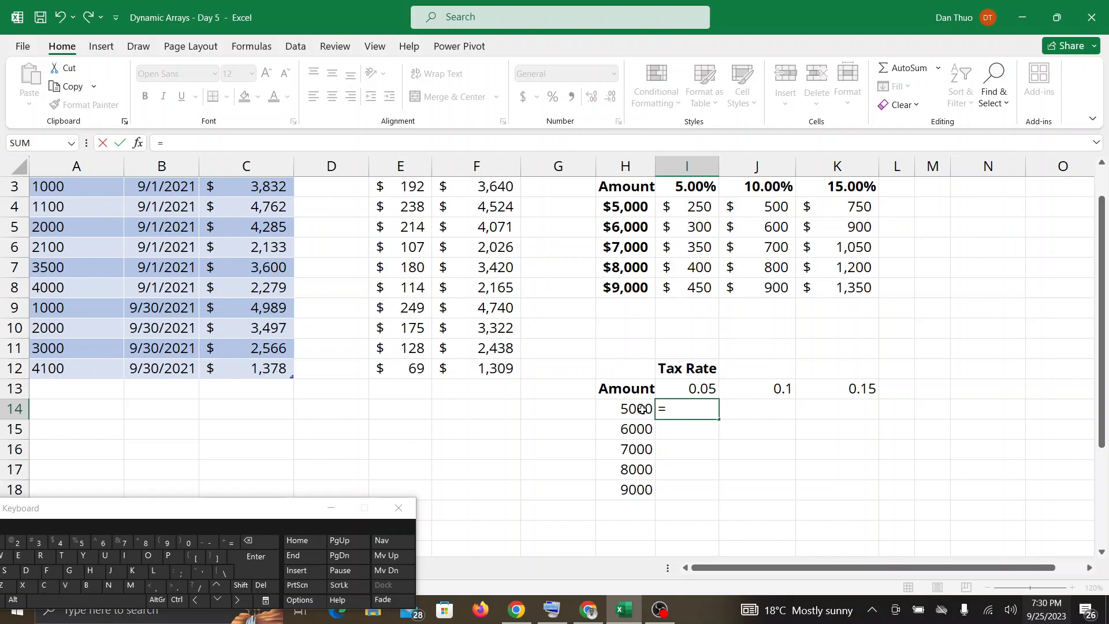
drag(641, 408, 637, 490)
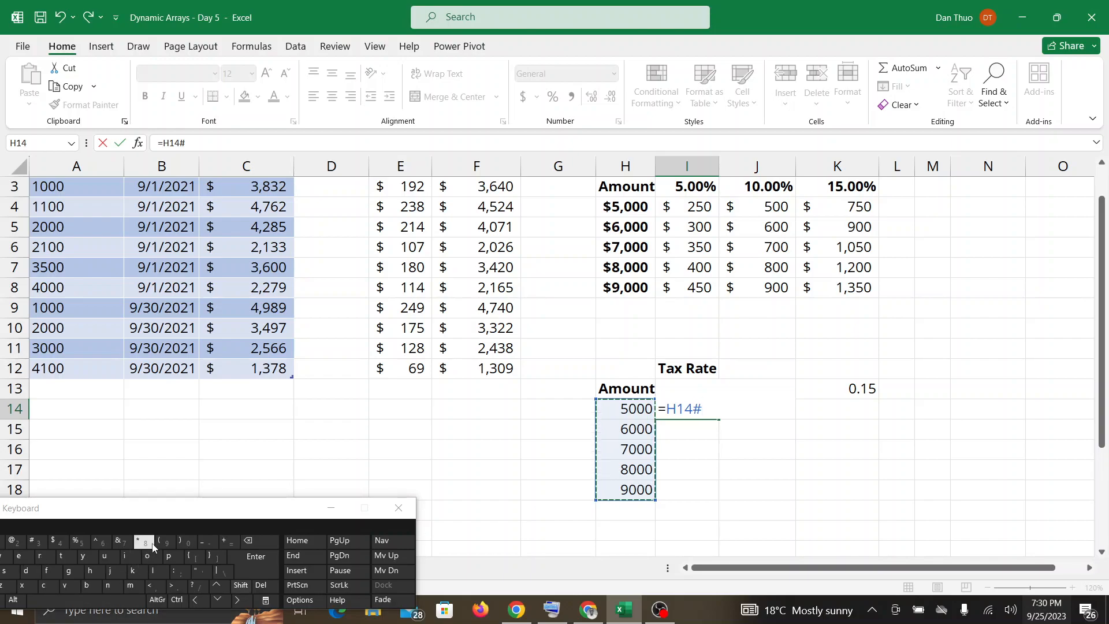
text(*)
drag(869, 388, 683, 392)
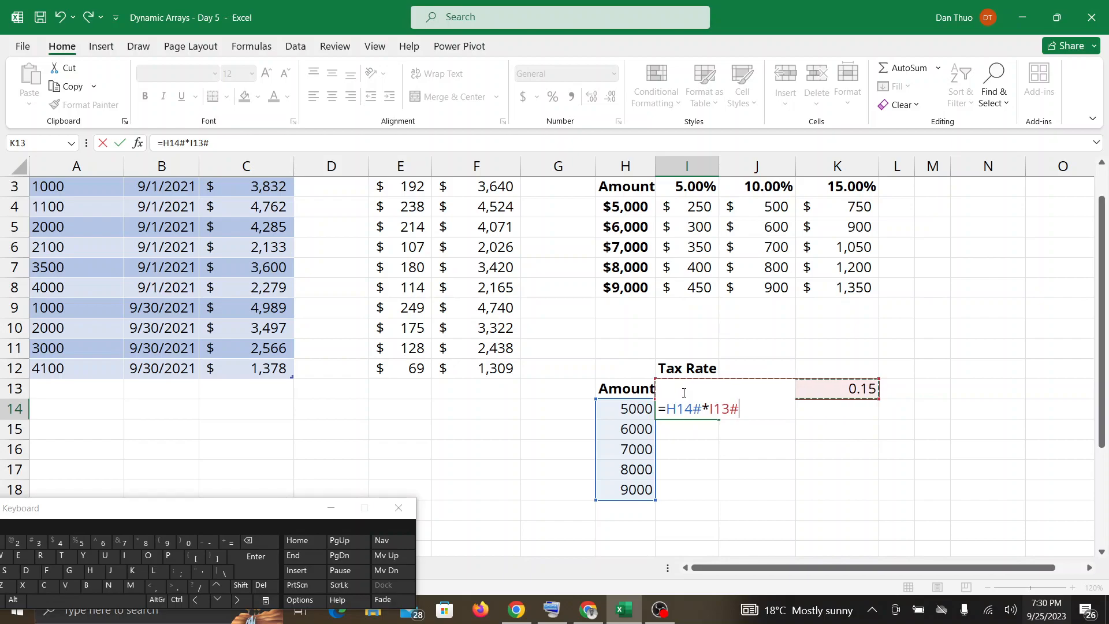
text(()
key(BackSpace)
text())
key(Return)
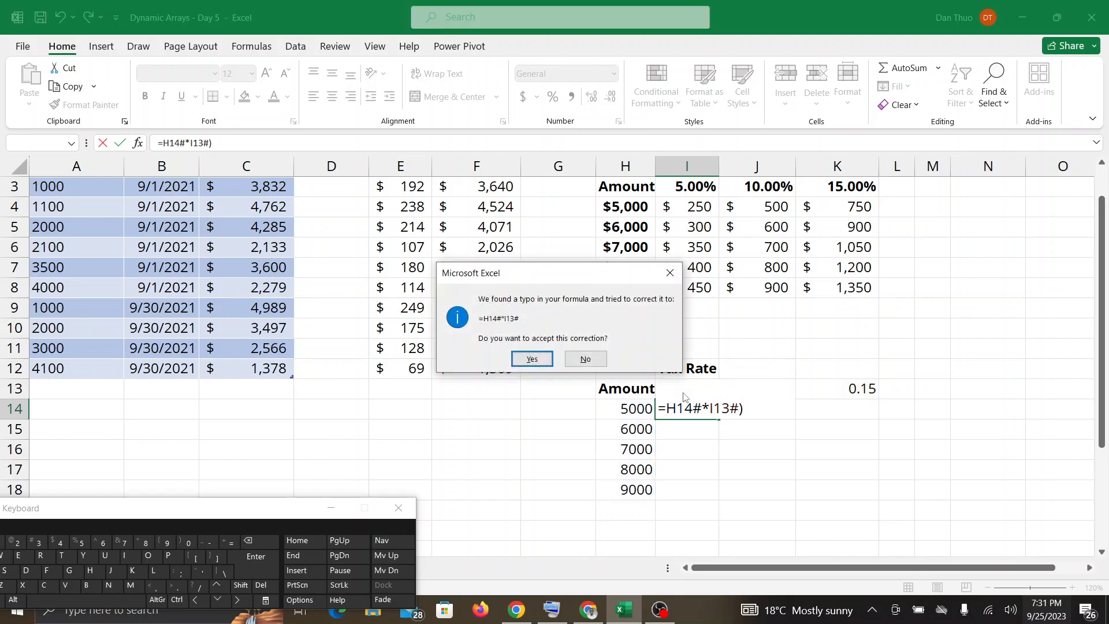
click(546, 359)
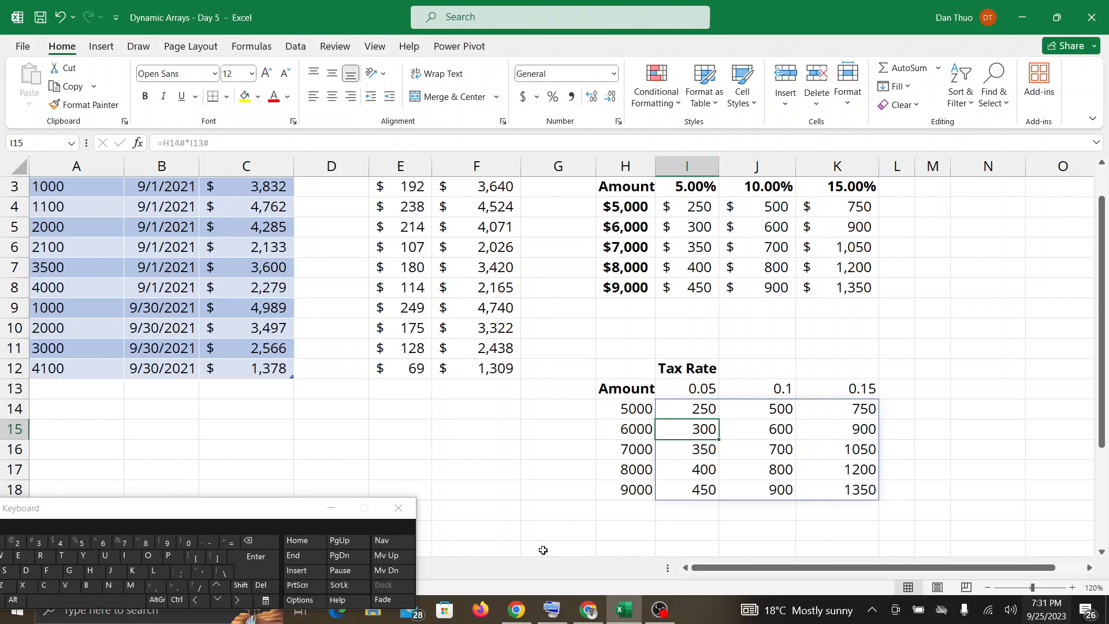
Check the Google Meet in-call messages, return to the workbook and move the on-screen keyboard clear of the sheet tabs.
click(589, 611)
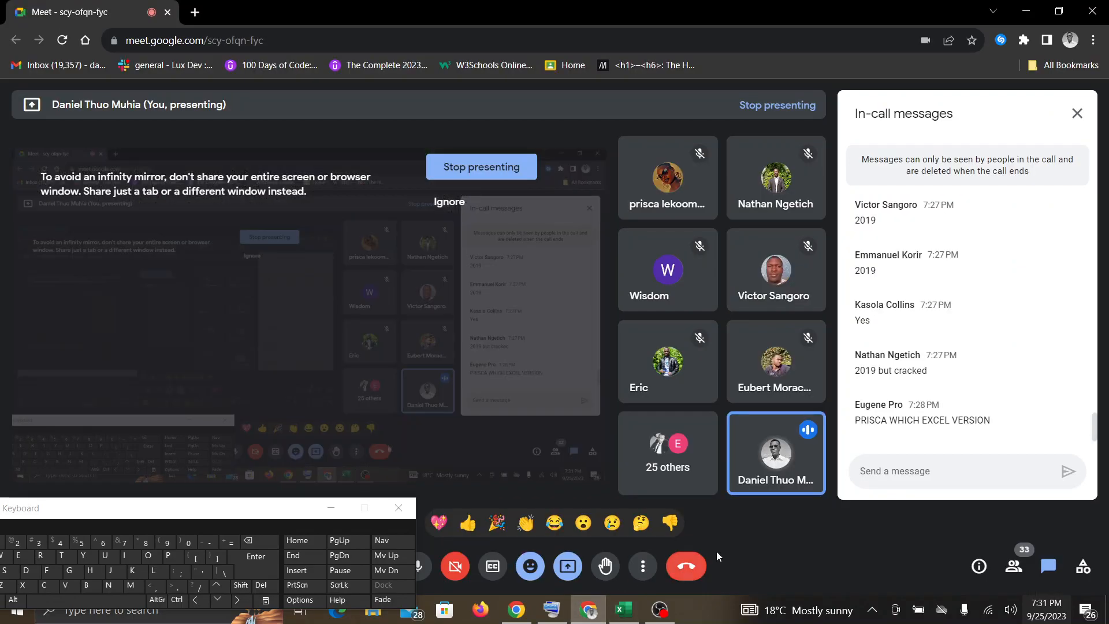
click(623, 611)
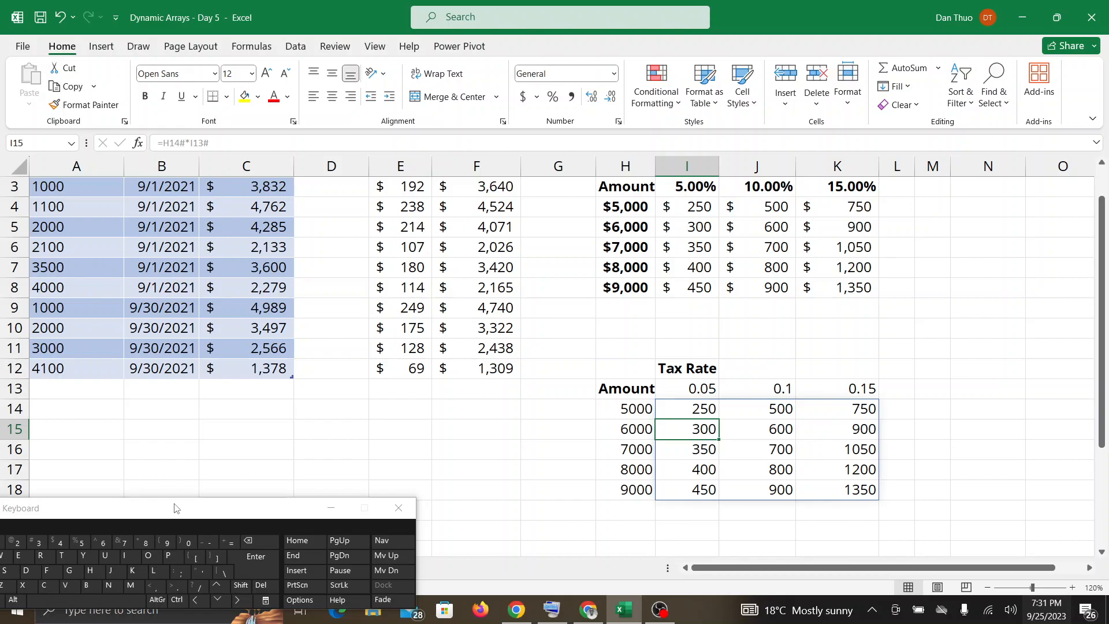
drag(175, 506, 162, 596)
click(182, 574)
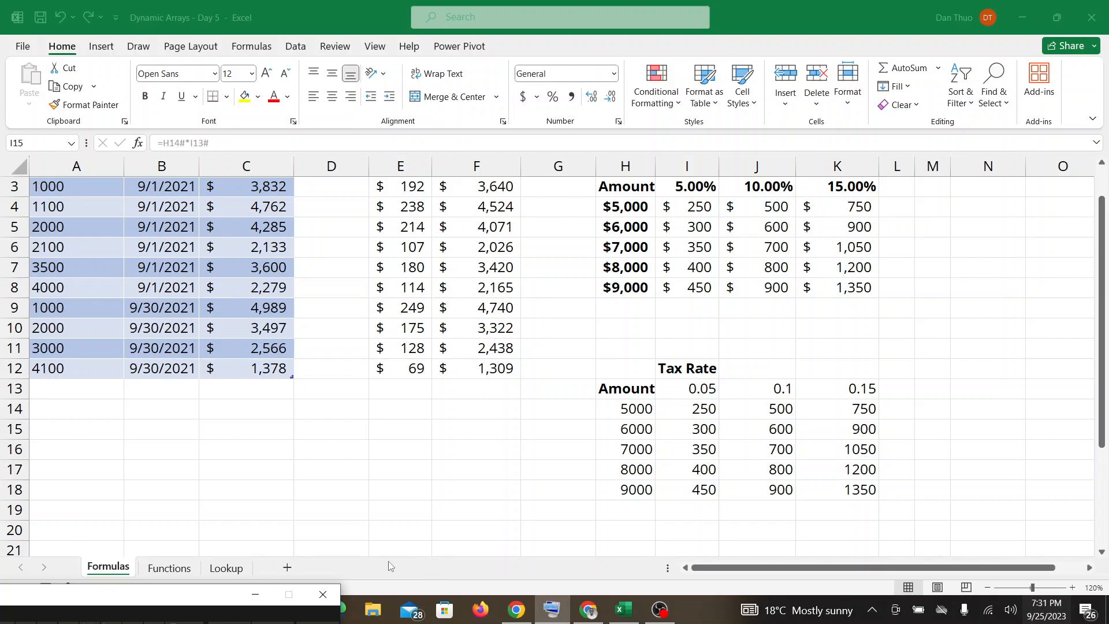
click(193, 574)
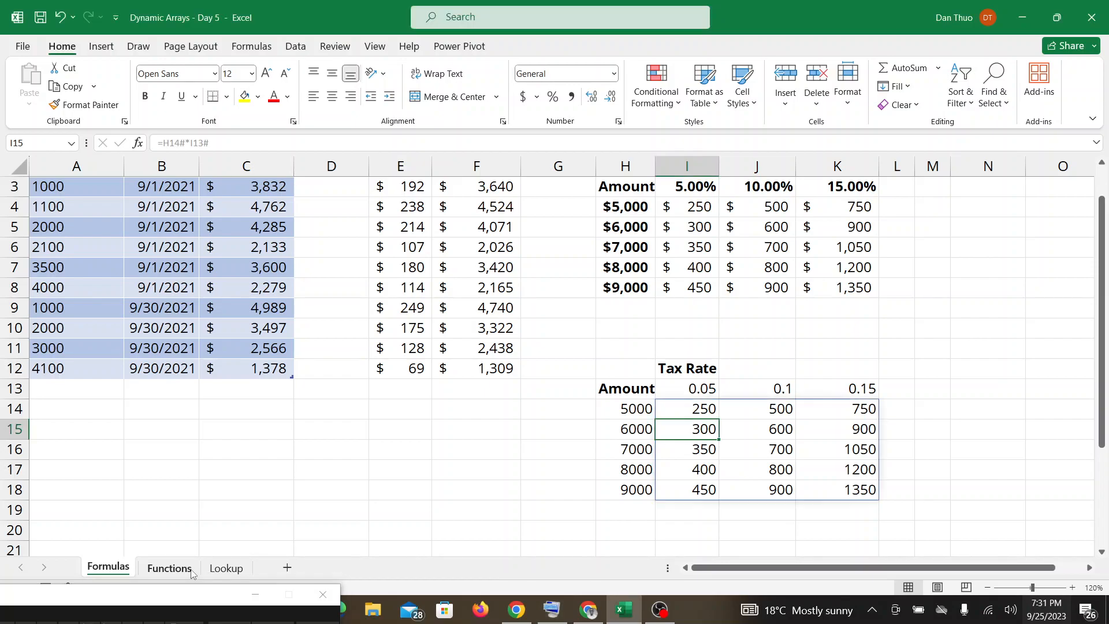
Review the formulas in I13 and I14 of the second grid, checking Google Meet for participants' reactions and messages before and after.
click(578, 611)
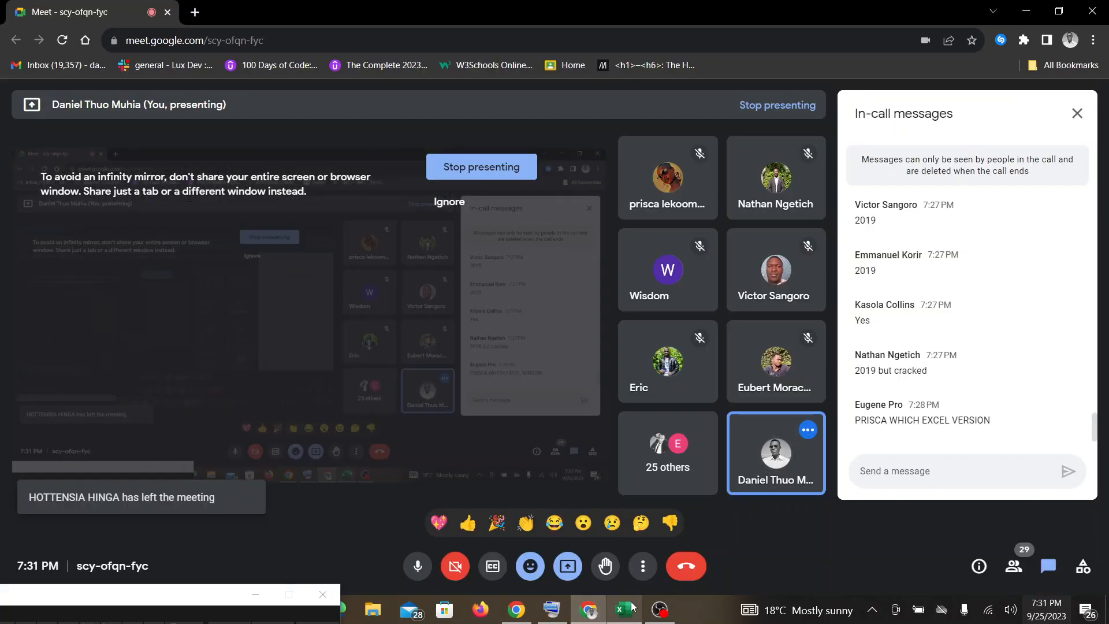
mouse_move(621, 613)
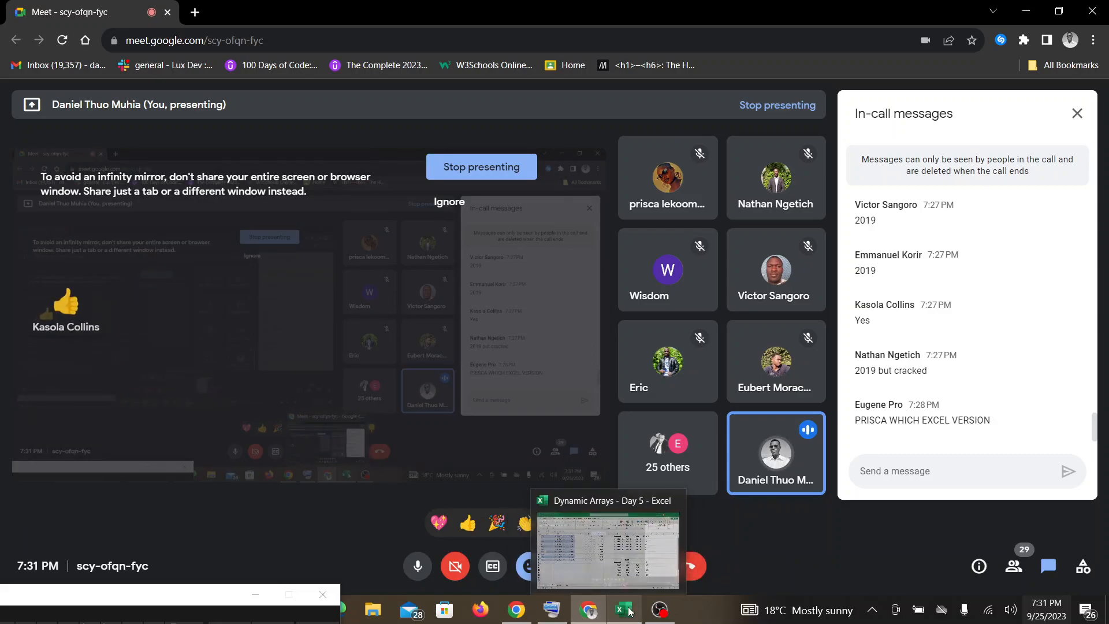
click(616, 571)
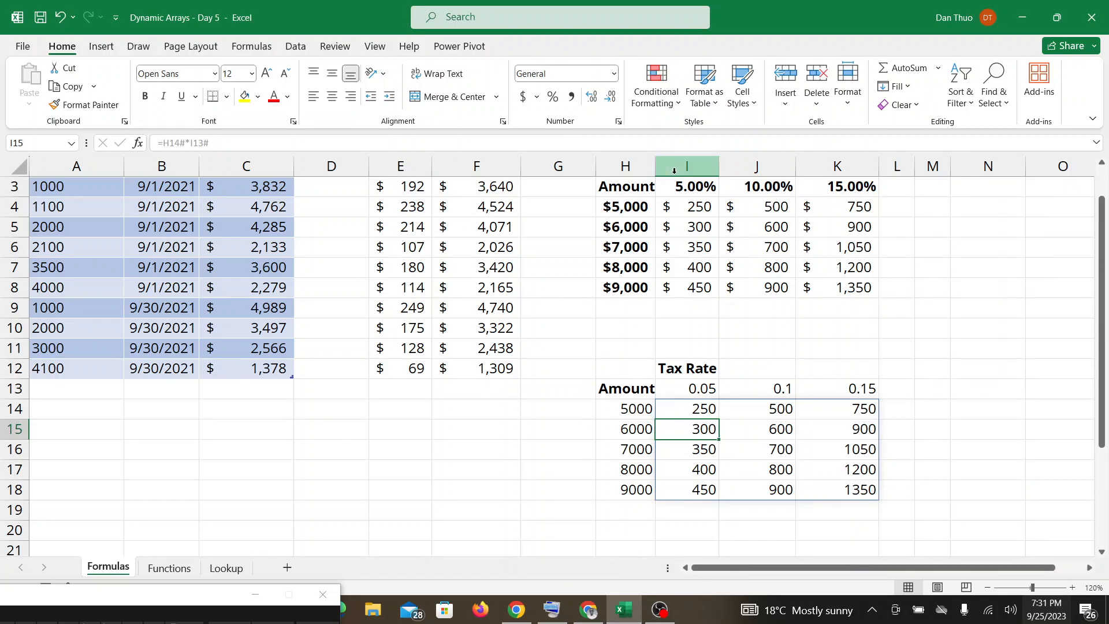
click(695, 396)
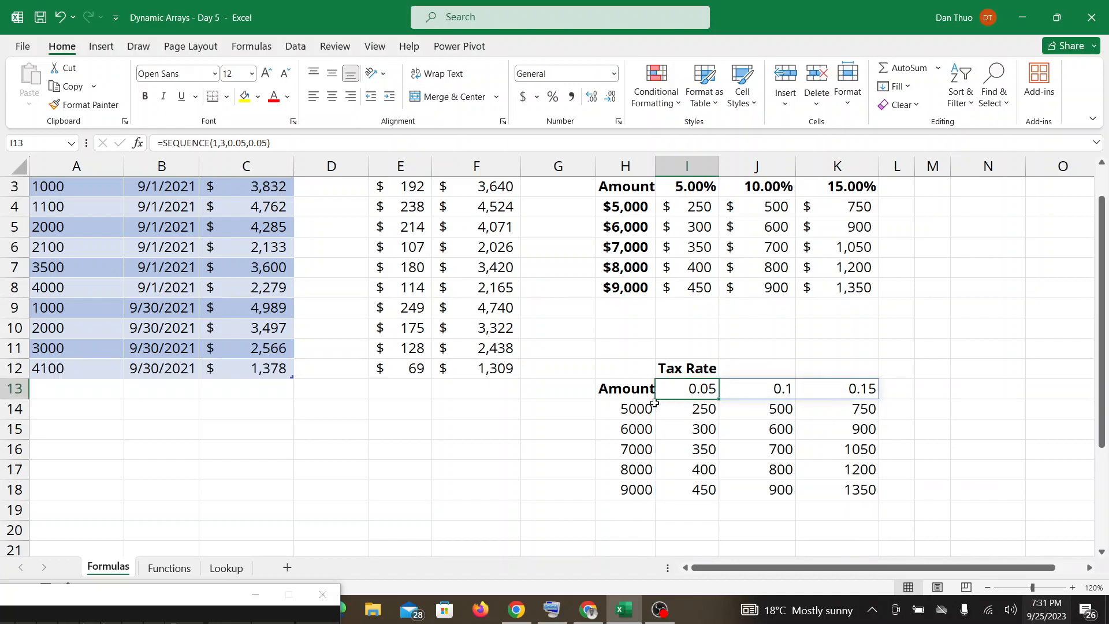
click(687, 412)
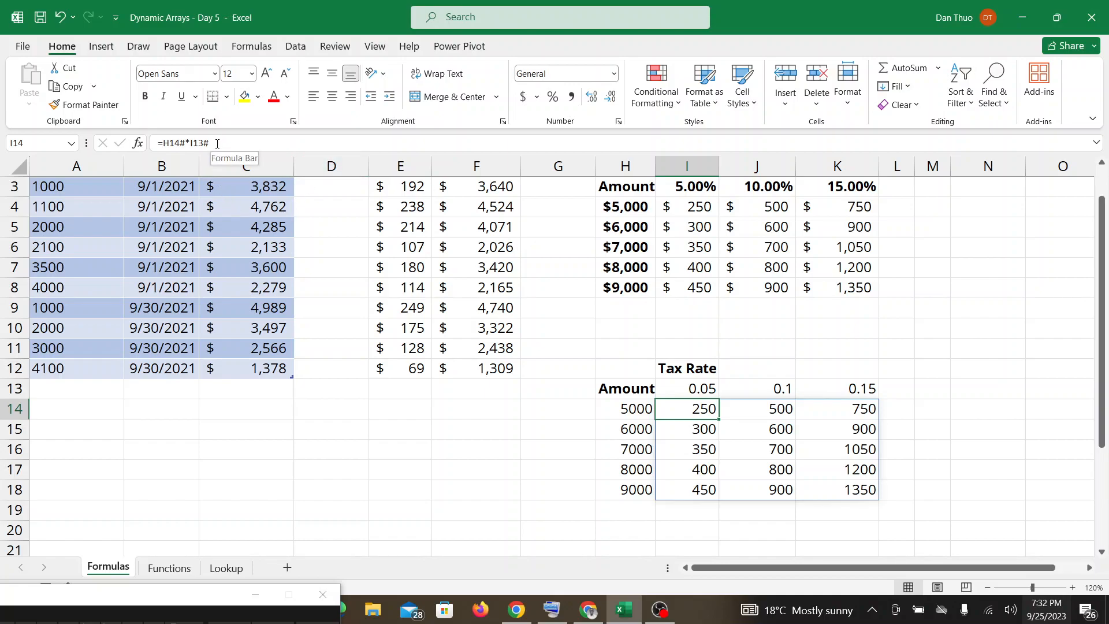
mouse_move(516, 609)
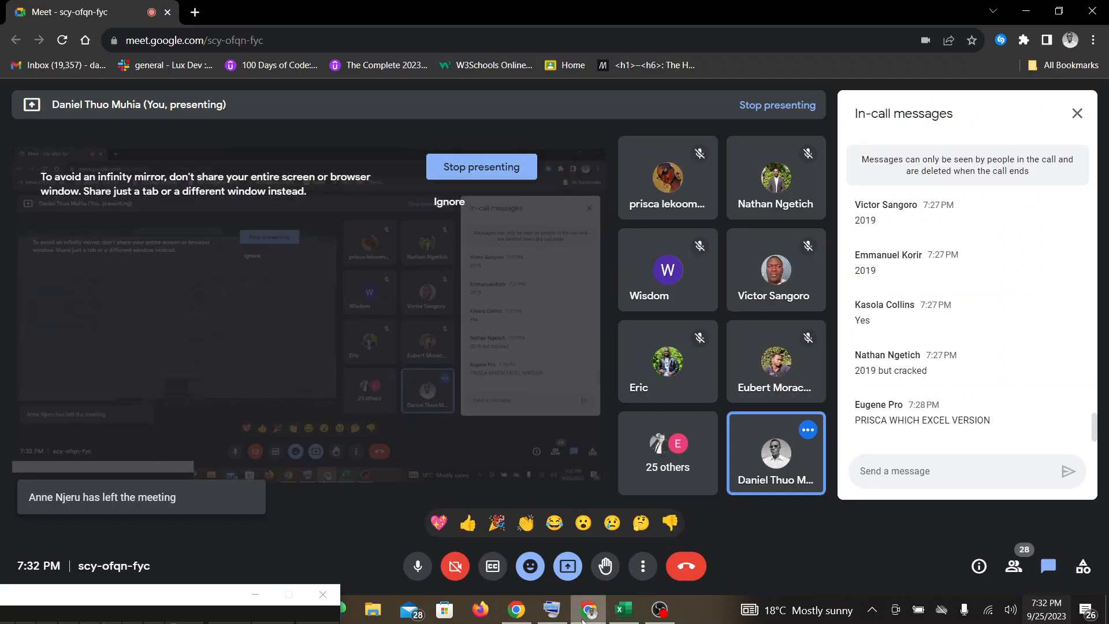
click(592, 554)
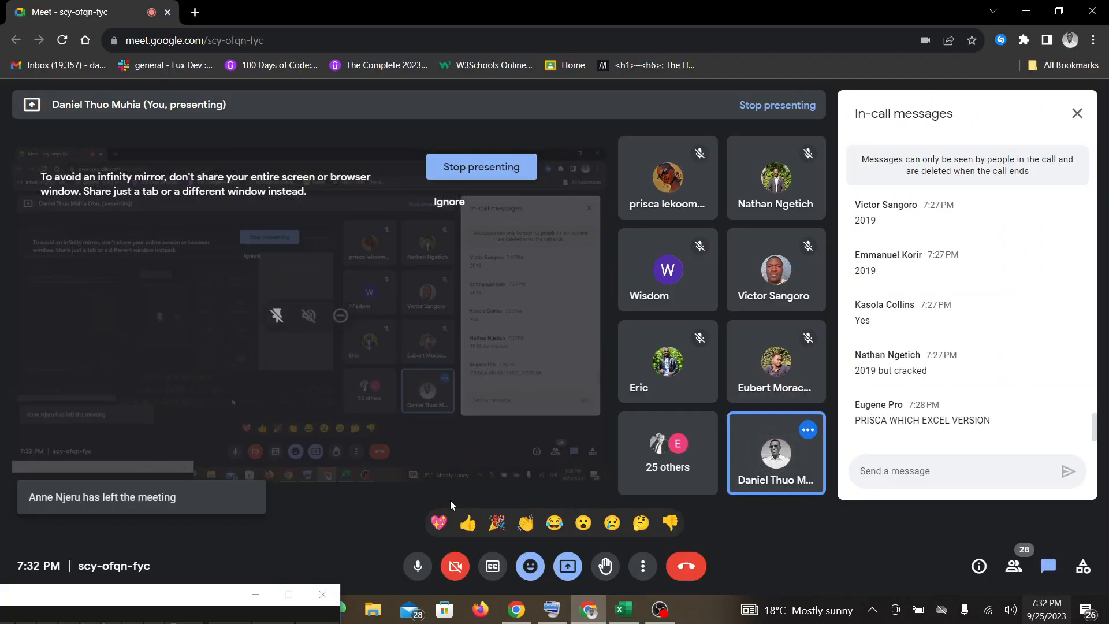
mouse_move(632, 620)
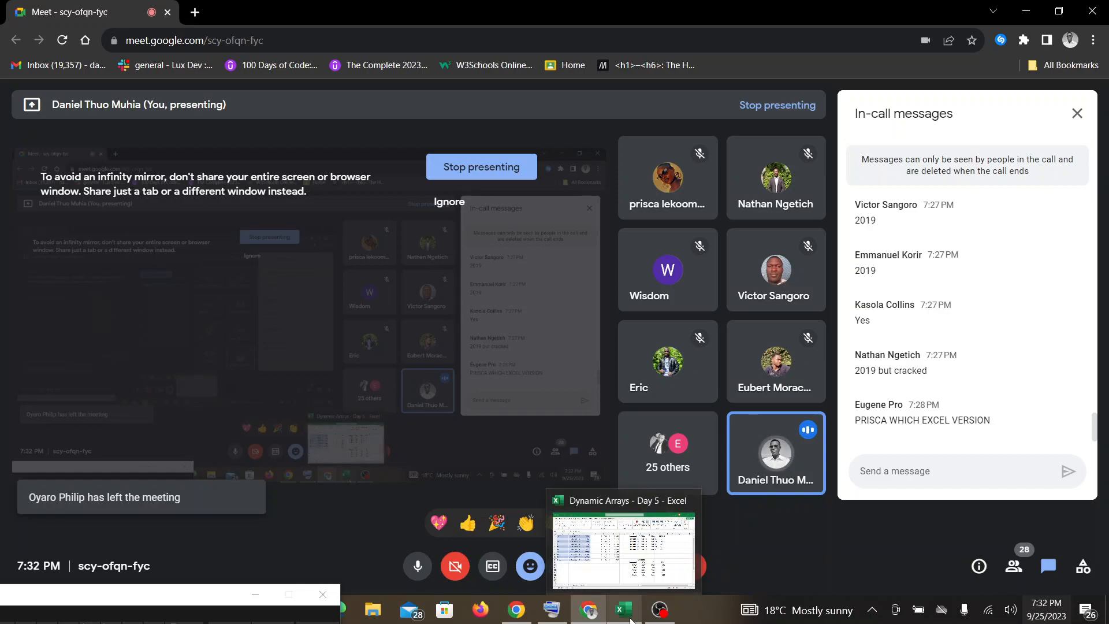
click(631, 619)
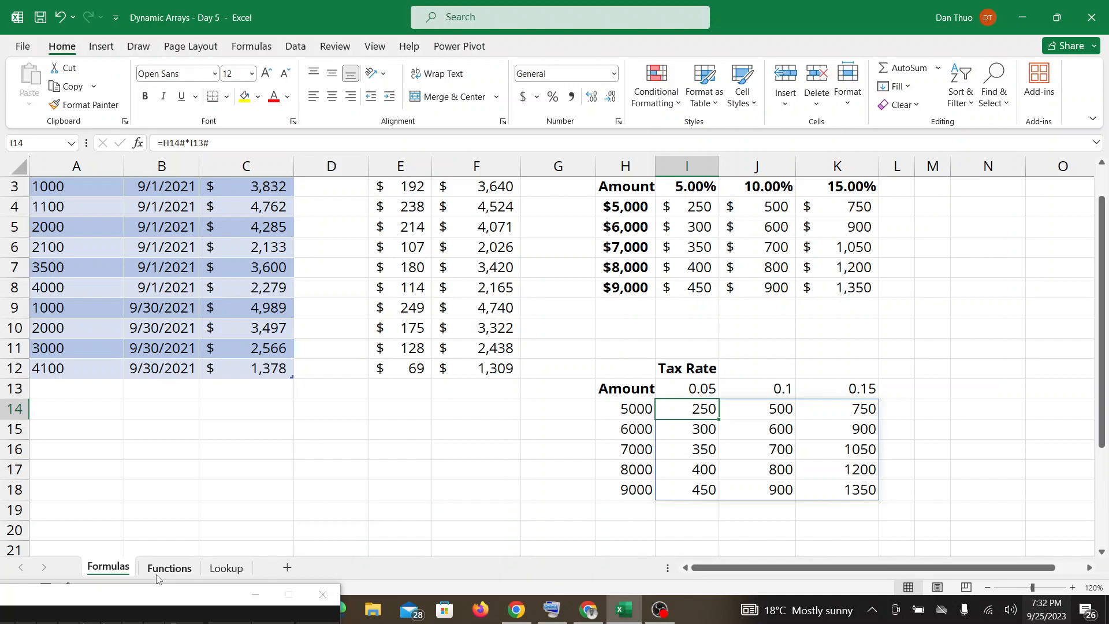
Open the Functions sheet and briefly check Google Meet before returning to the workbook.
click(157, 571)
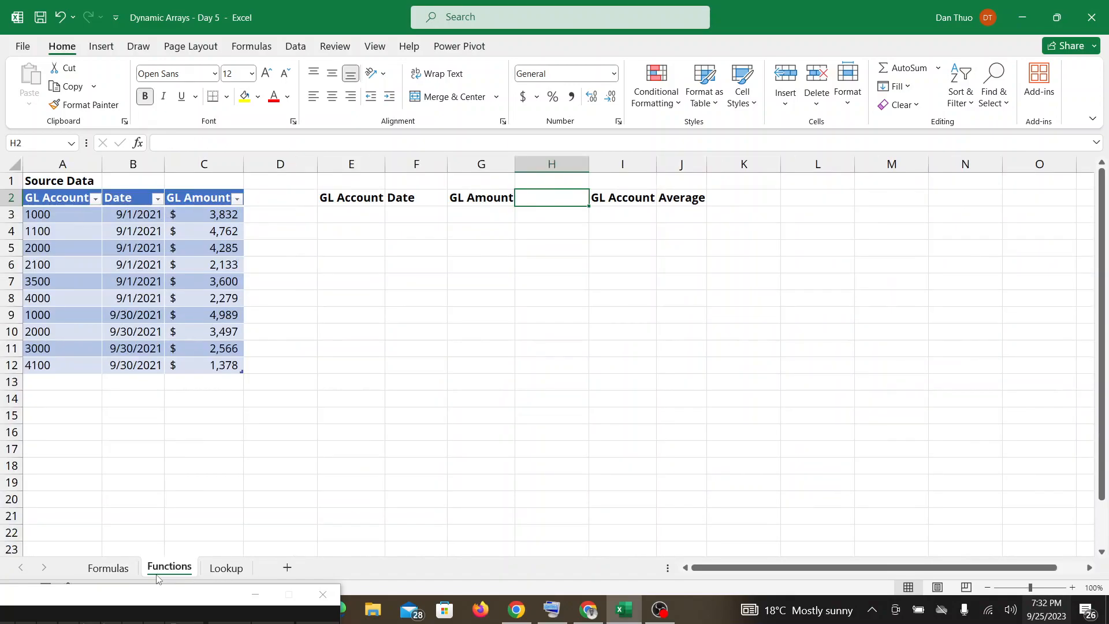
click(588, 609)
click(624, 609)
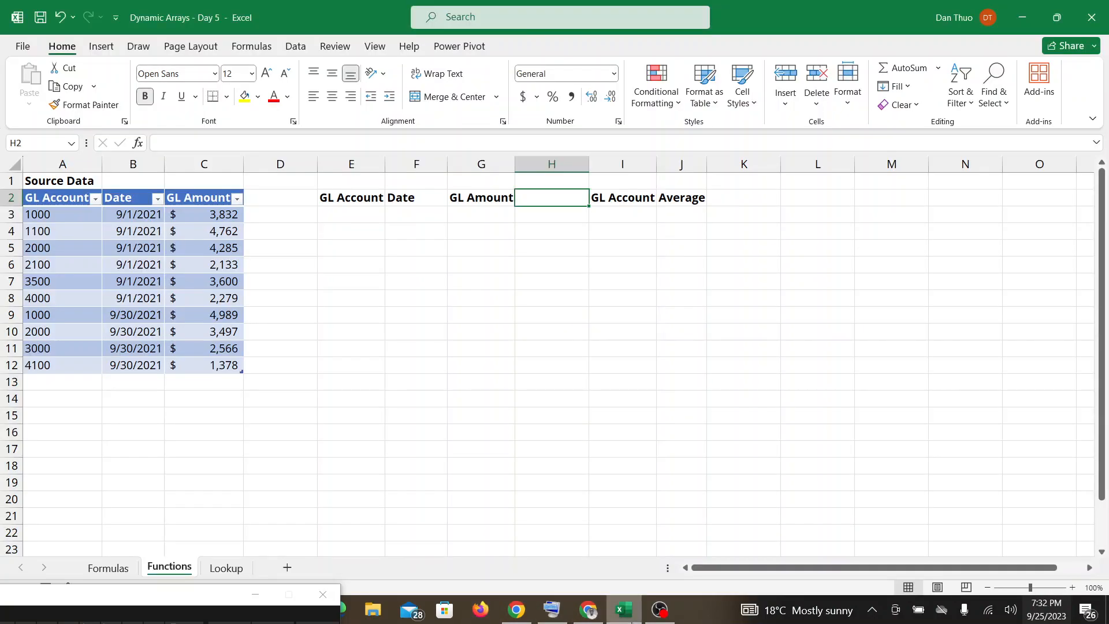
Begin a formula in E3 under GL Account with the on-screen keyboard brought back into view, and check Google Meet for messages.
double_click(327, 216)
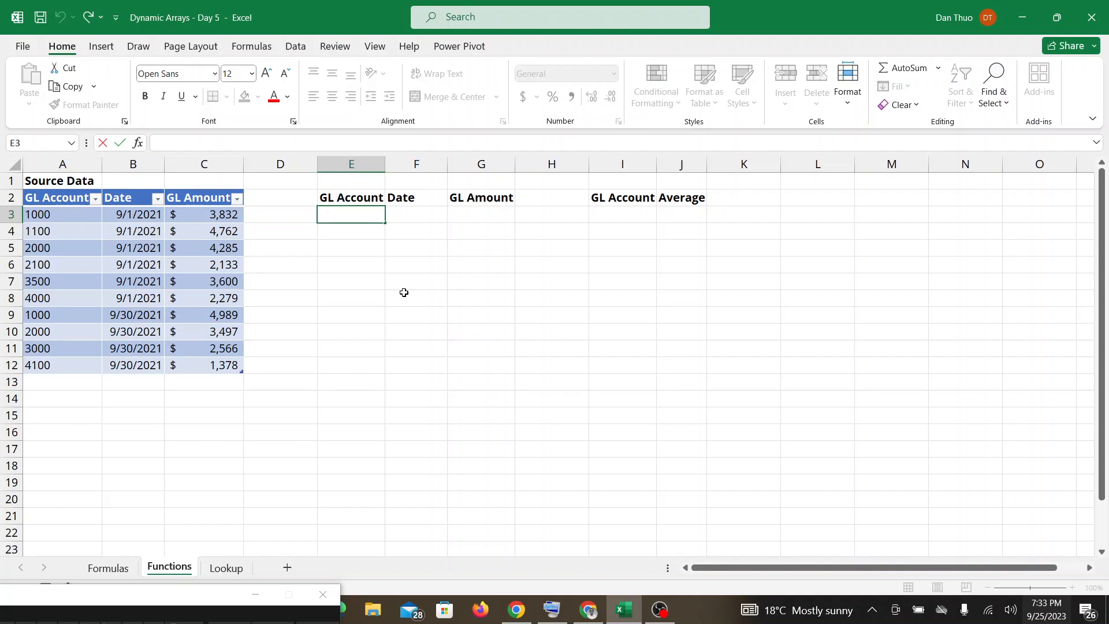
drag(219, 504, 251, 527)
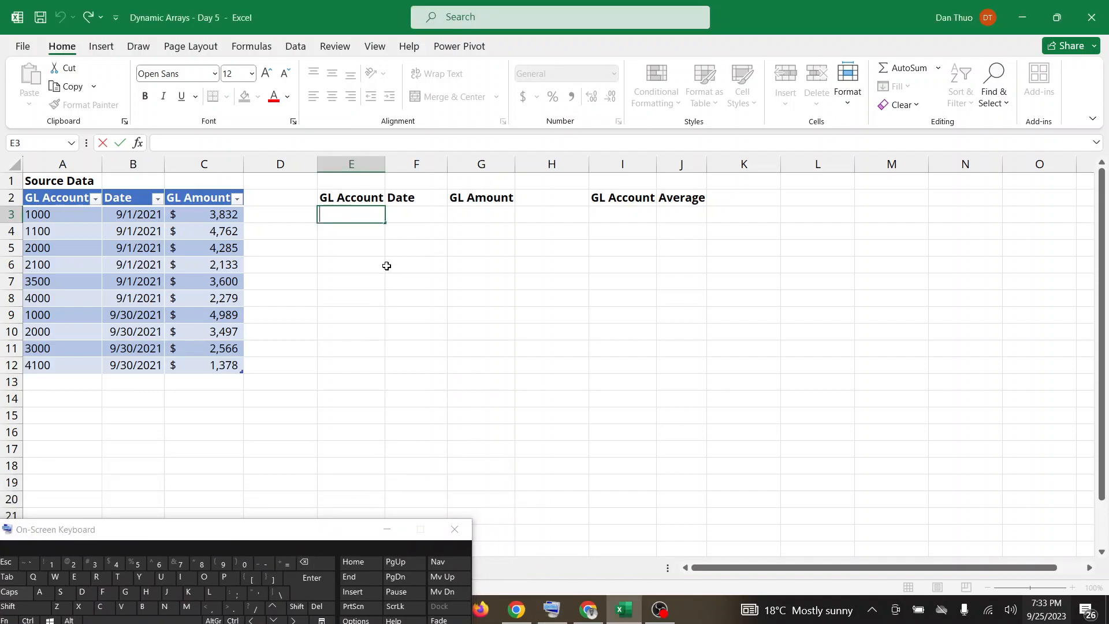
click(283, 569)
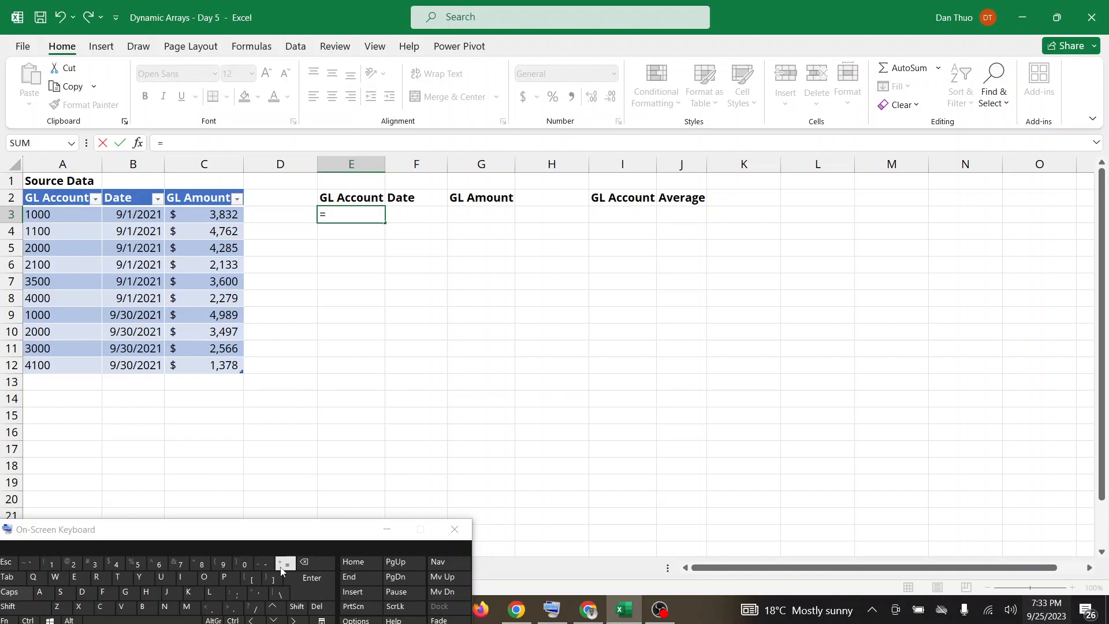
click(581, 613)
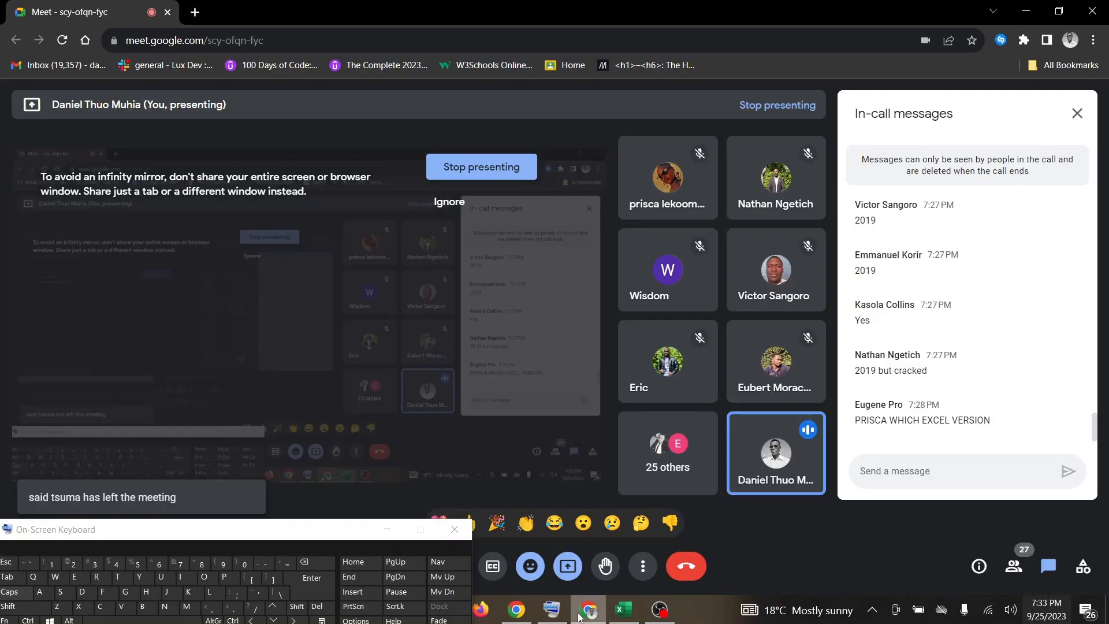
click(620, 612)
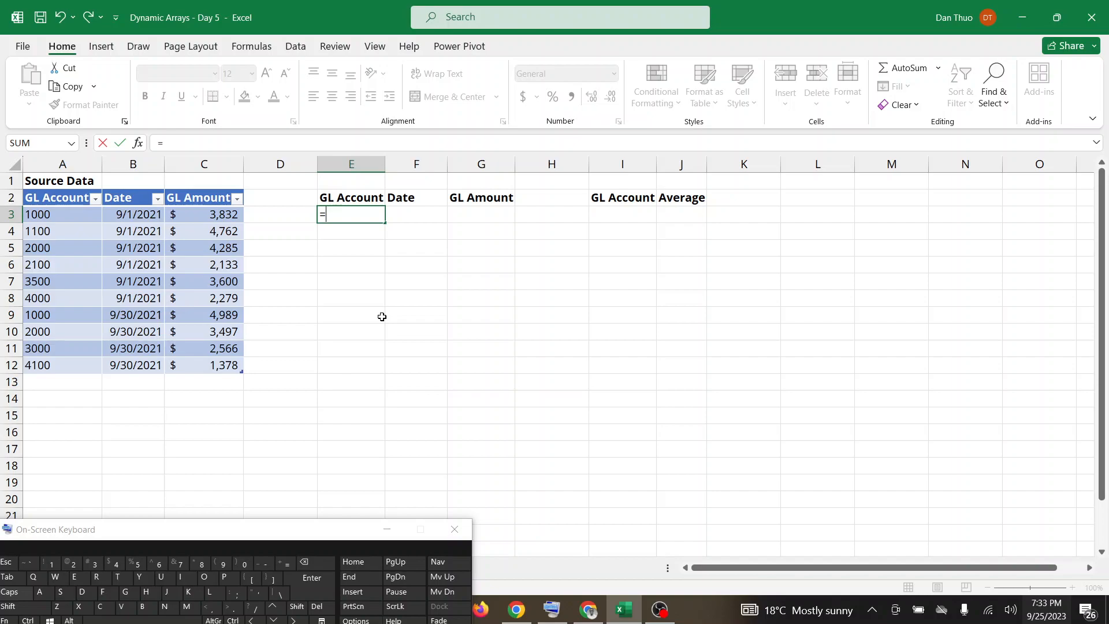
Complete the E3 formula as =FILTER(Source_Data_GL2,Source_Data_GL2[GL Amount]>3000) to extract the source rows with GL amounts above 3000.
text(FILTER)
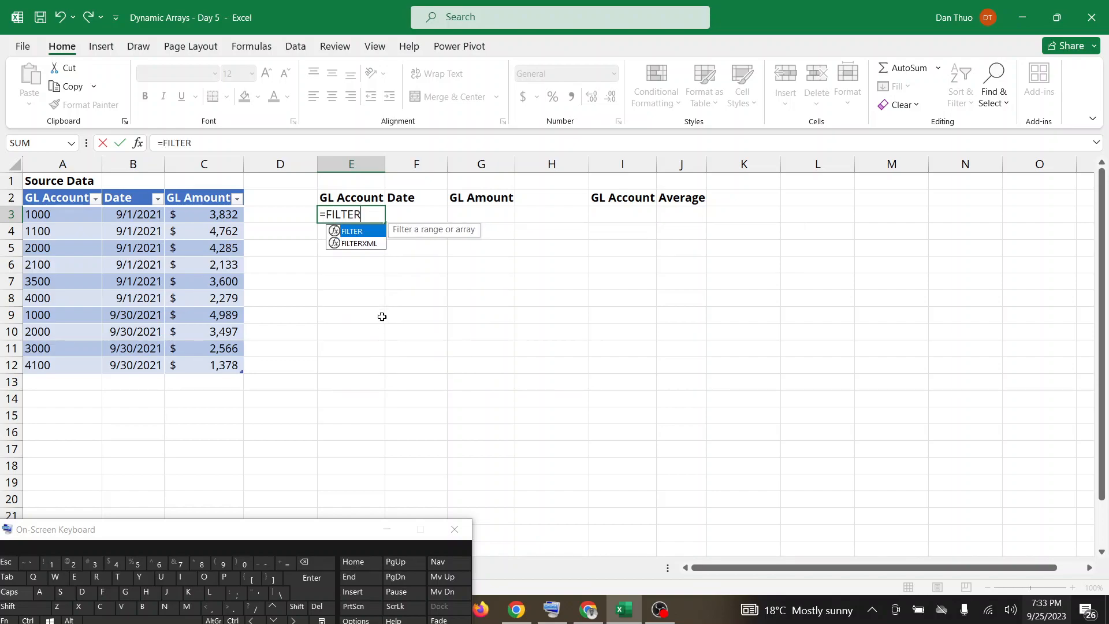
double_click(367, 232)
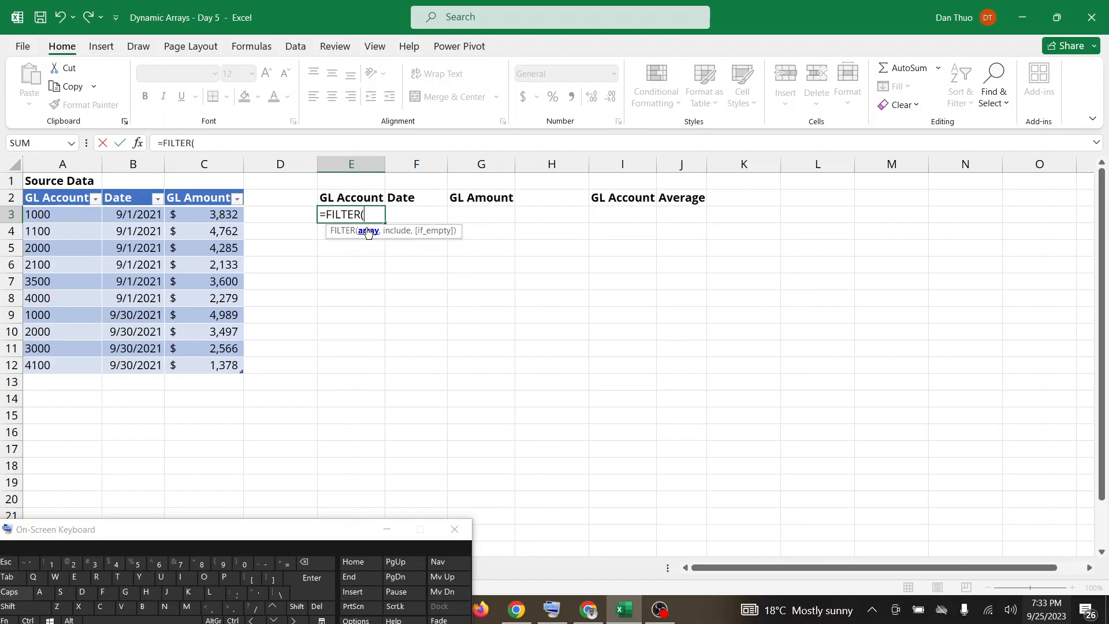
drag(231, 364, 63, 216)
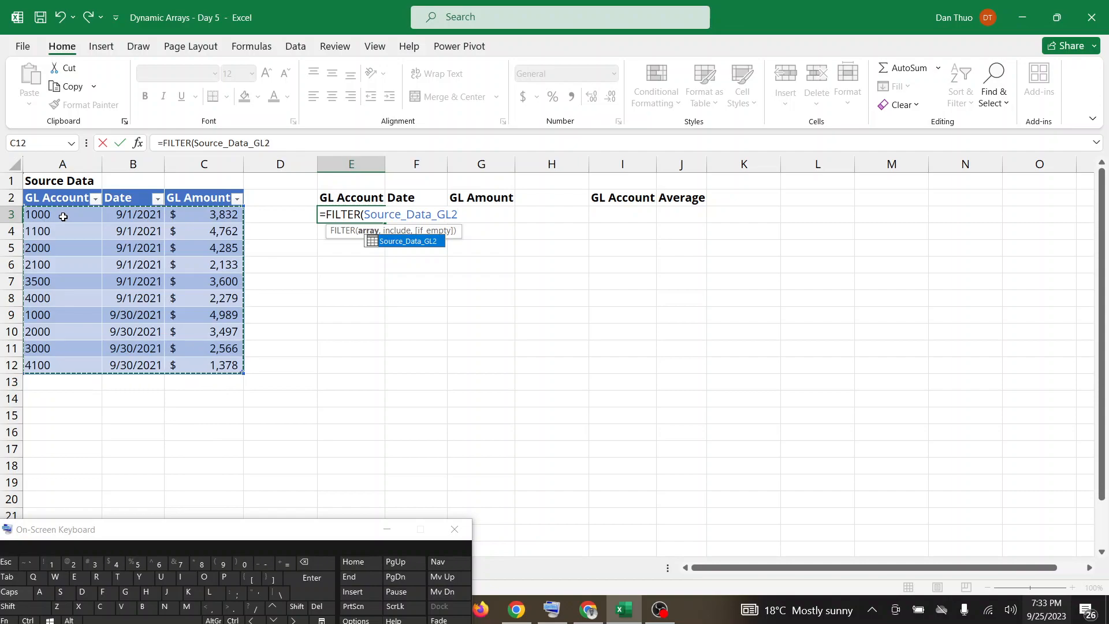
text(,)
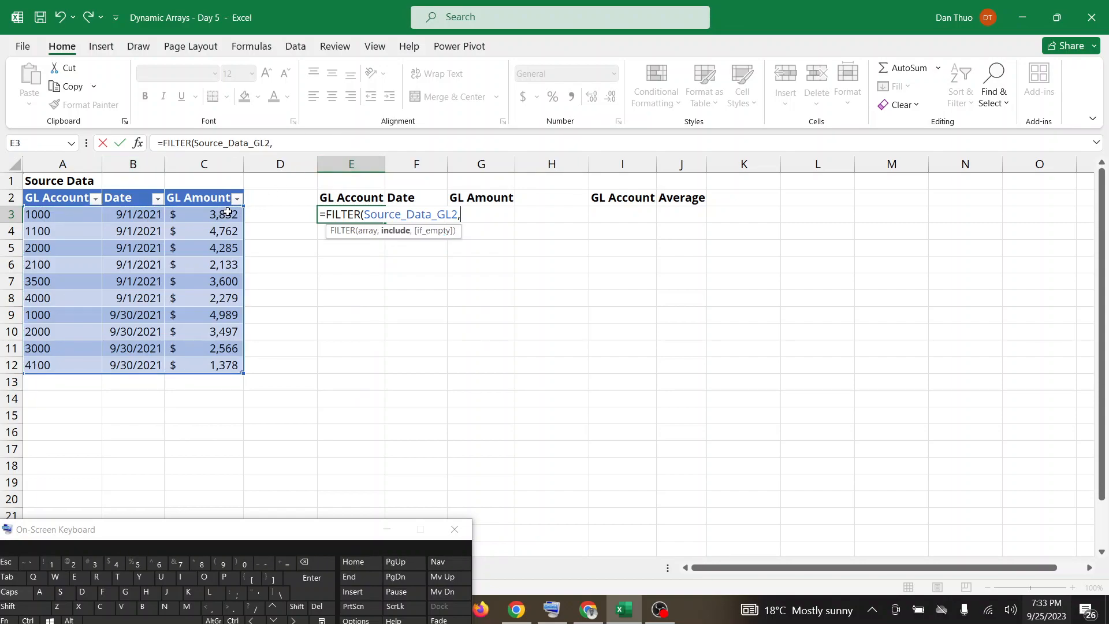
drag(228, 212, 226, 364)
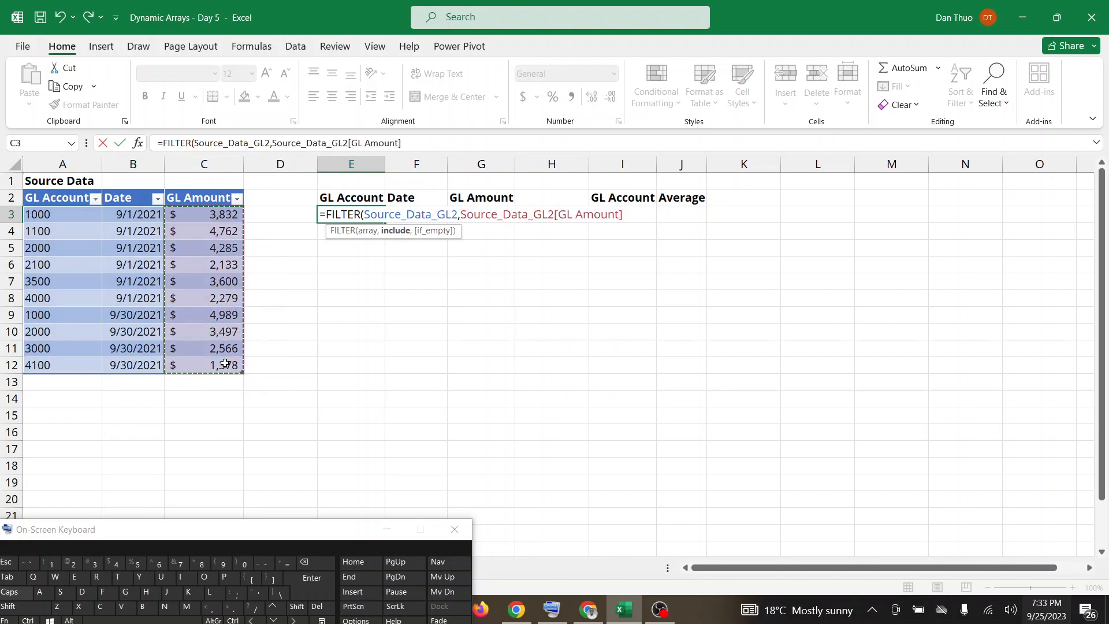
click(413, 146)
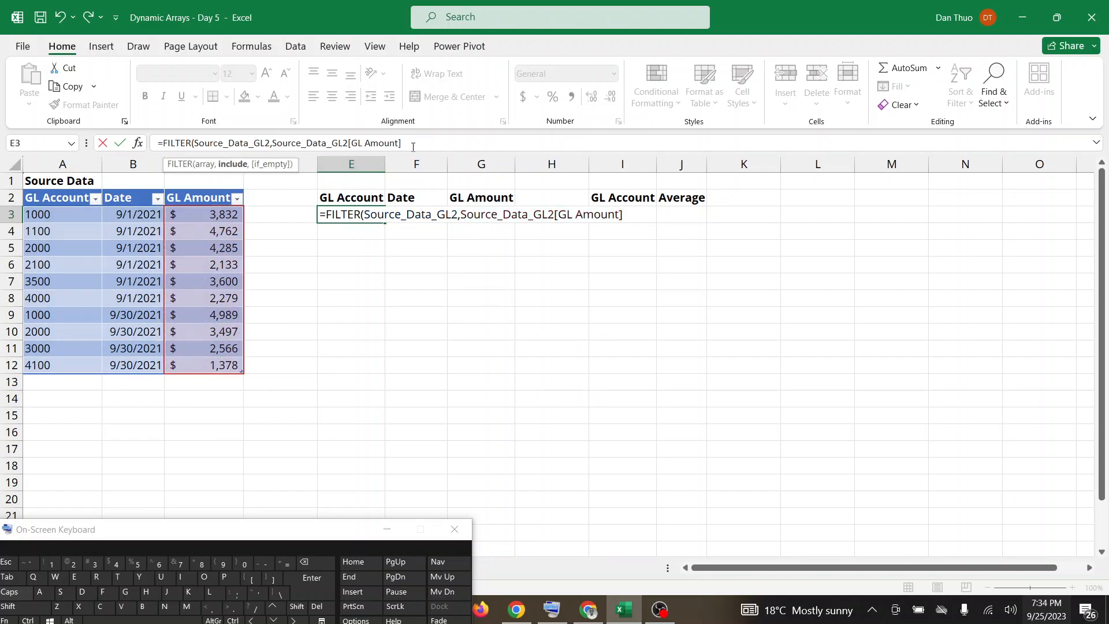
shift+click(231, 607)
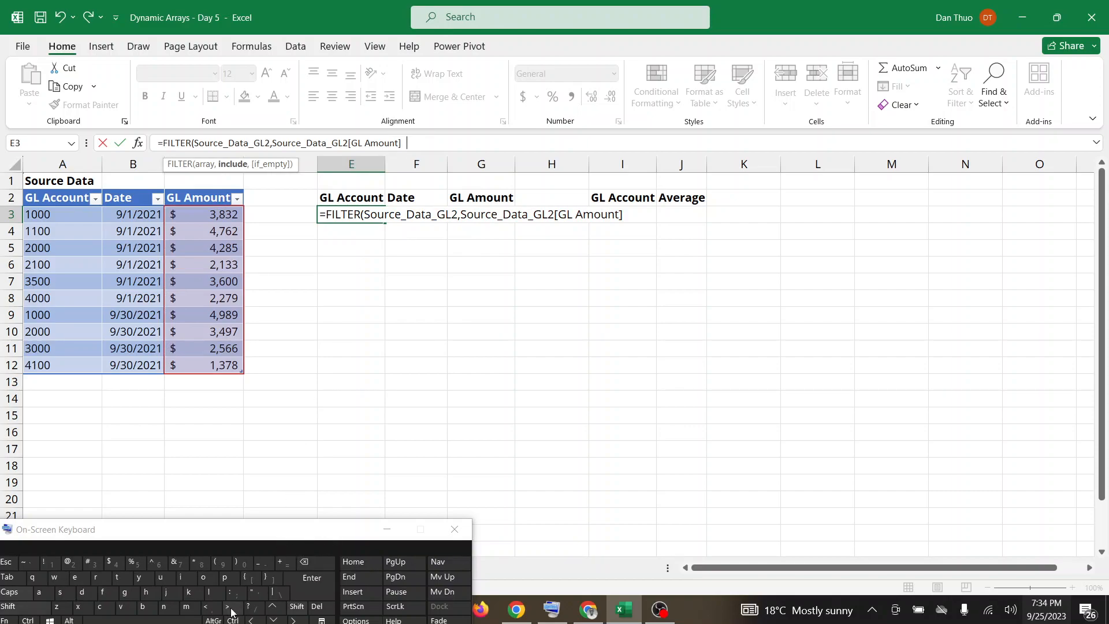
text(300)
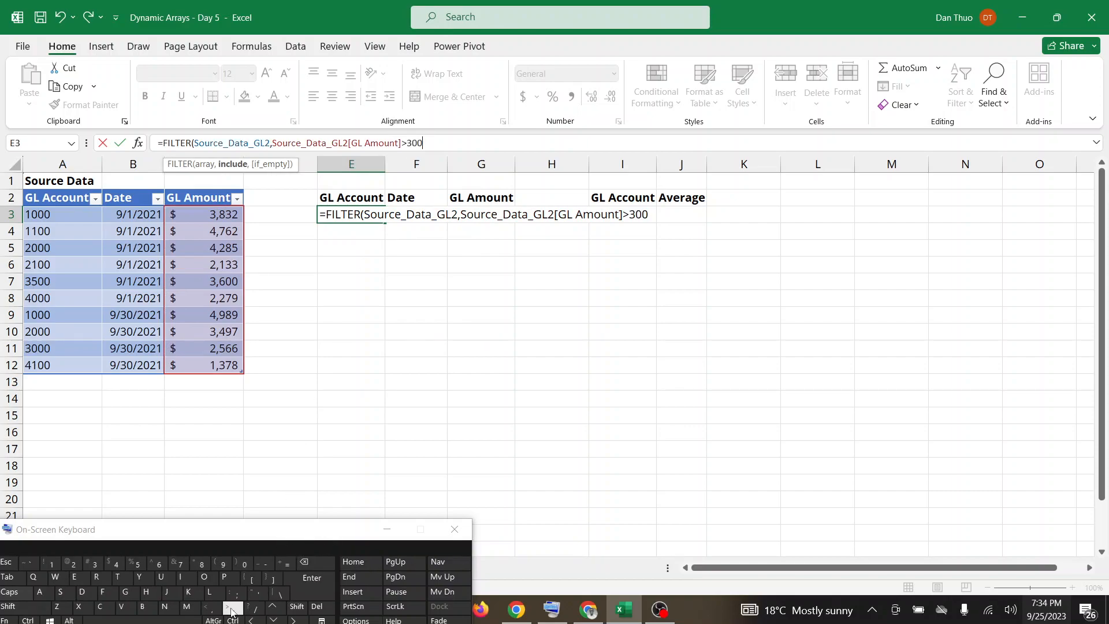
text(0))
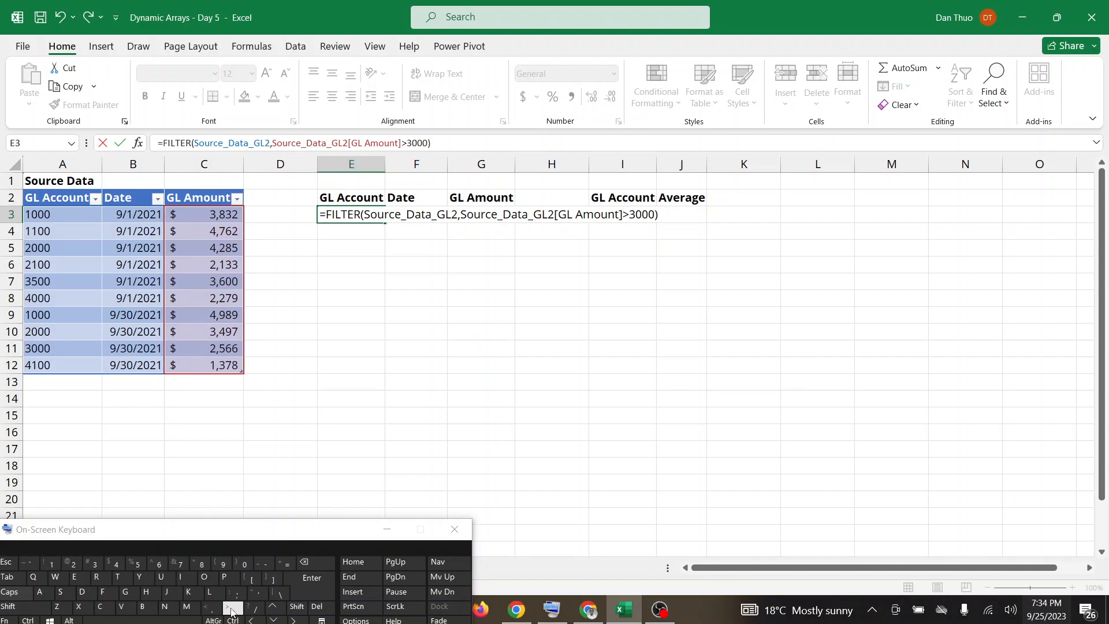
key(Return)
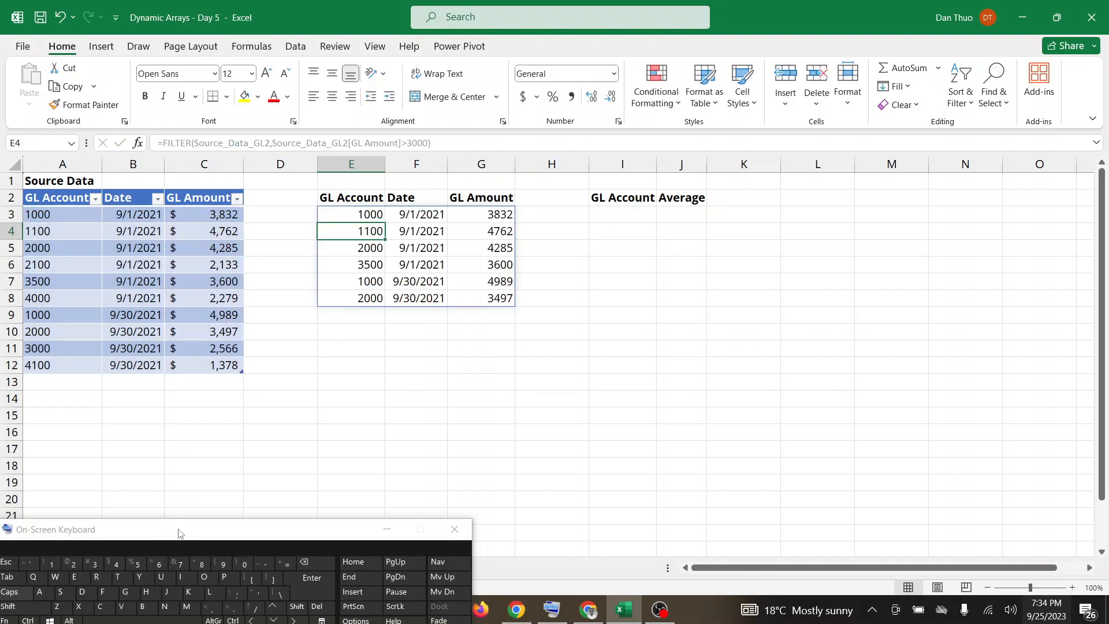
Move the on-screen keyboard out of the way and check Google Meet for messages before returning to the Excel workbook.
drag(178, 533, 106, 583)
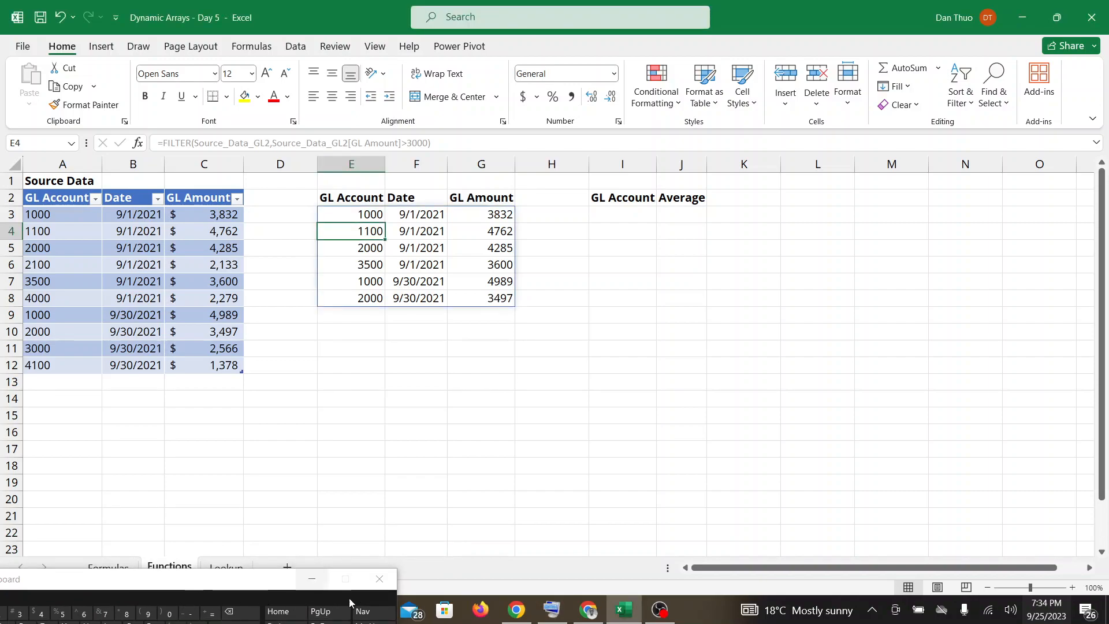
click(593, 618)
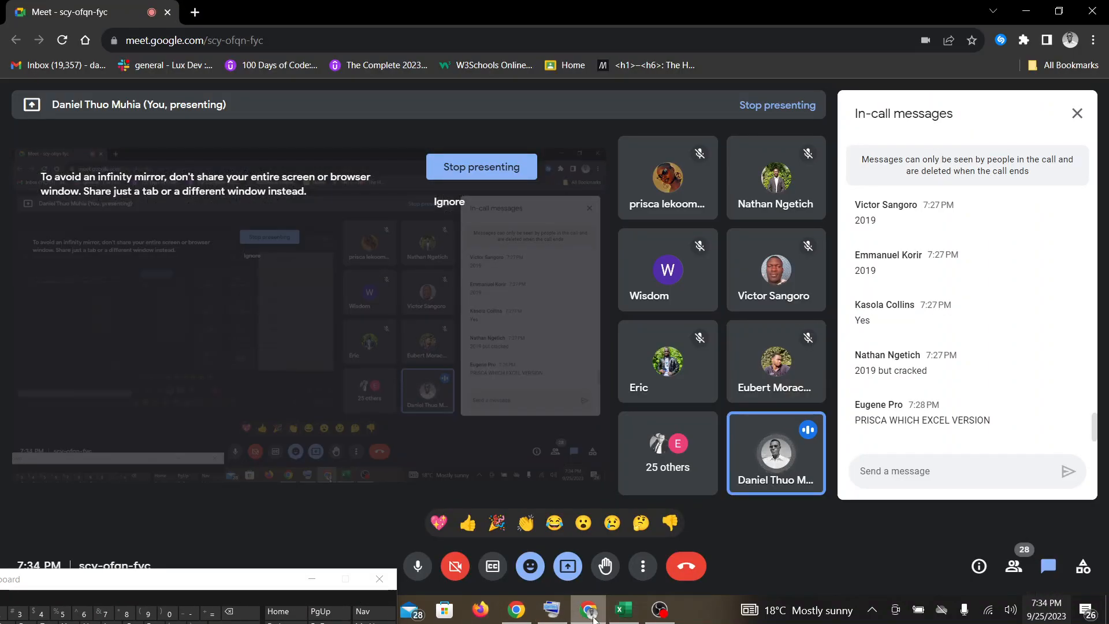
click(621, 613)
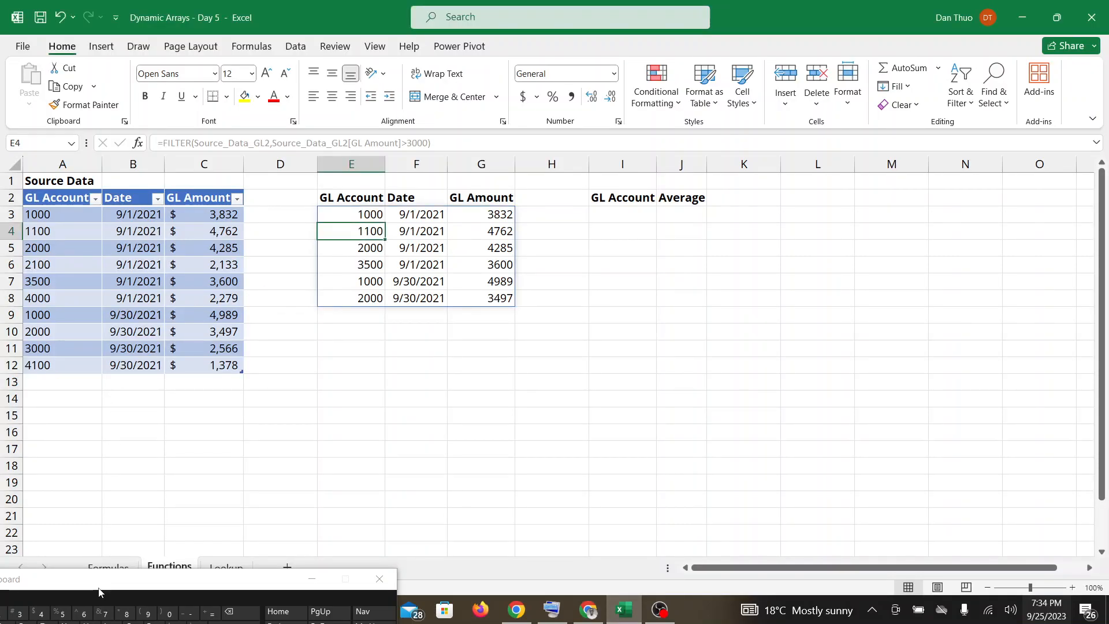
Undo the FILTER formula in E3 and restart it as =FILTER(Source_Data_GL2, with the on-screen keyboard back in view.
drag(98, 591, 158, 549)
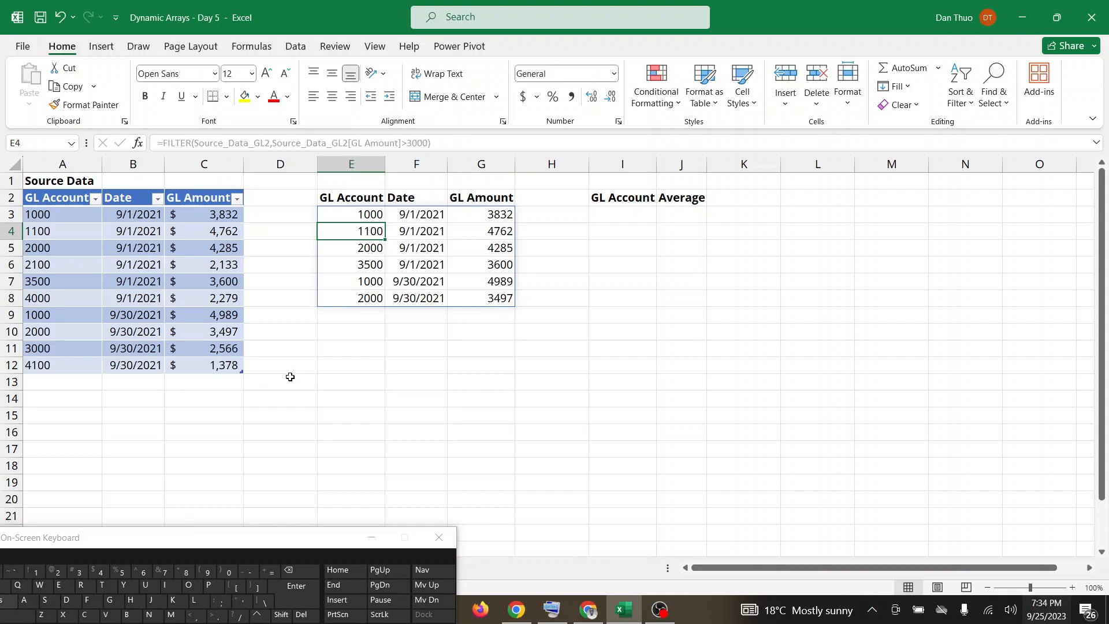
key(ctrl+z)
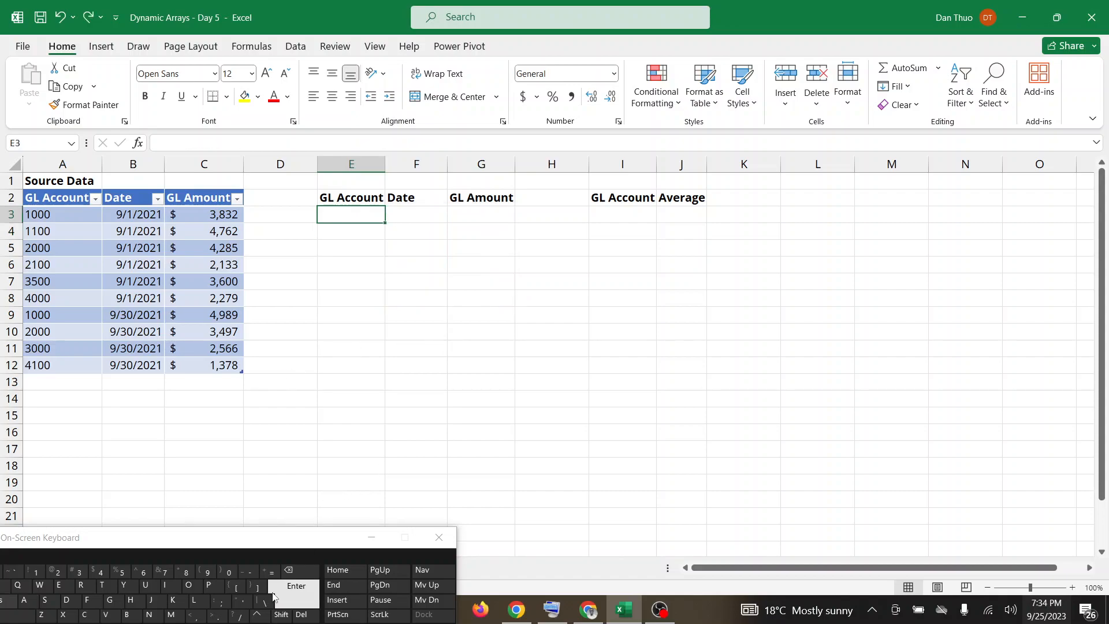
click(272, 573)
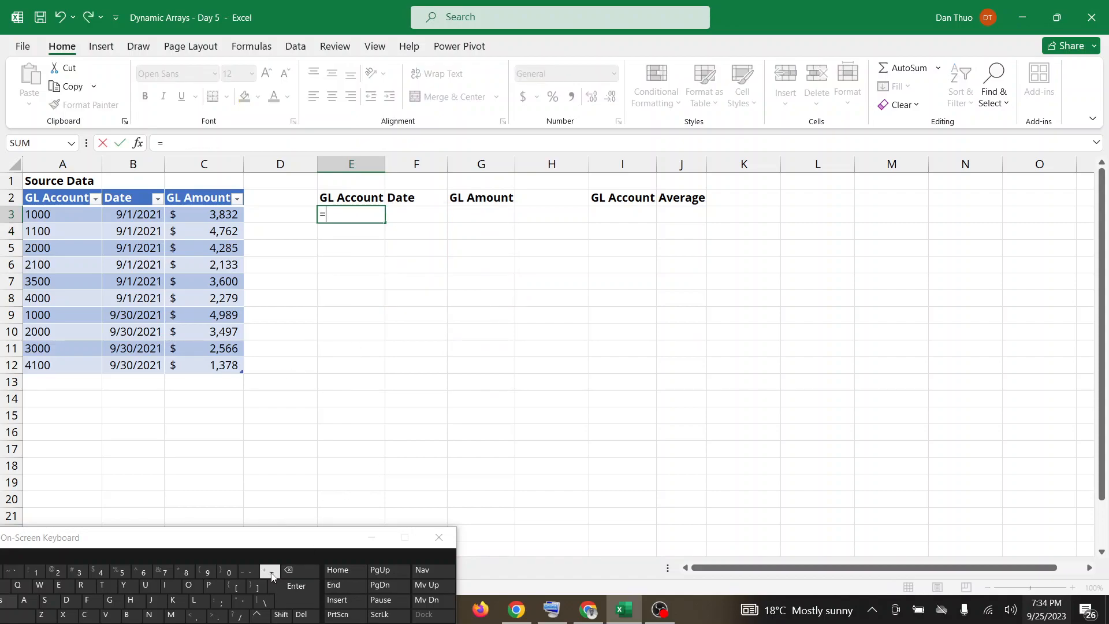
text(FILTER)
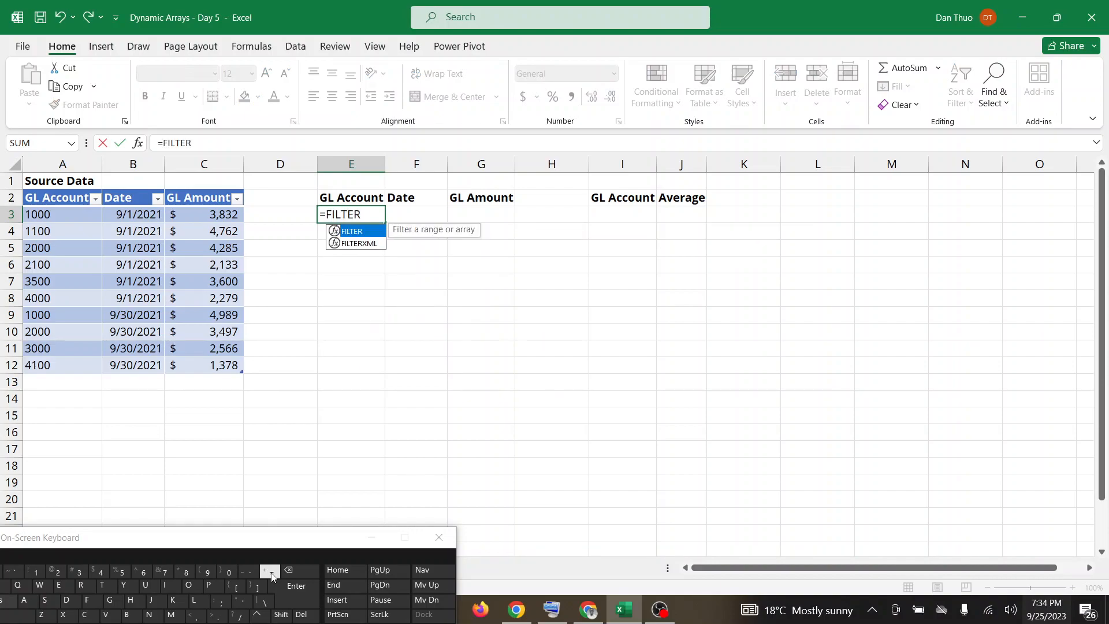
double_click(373, 231)
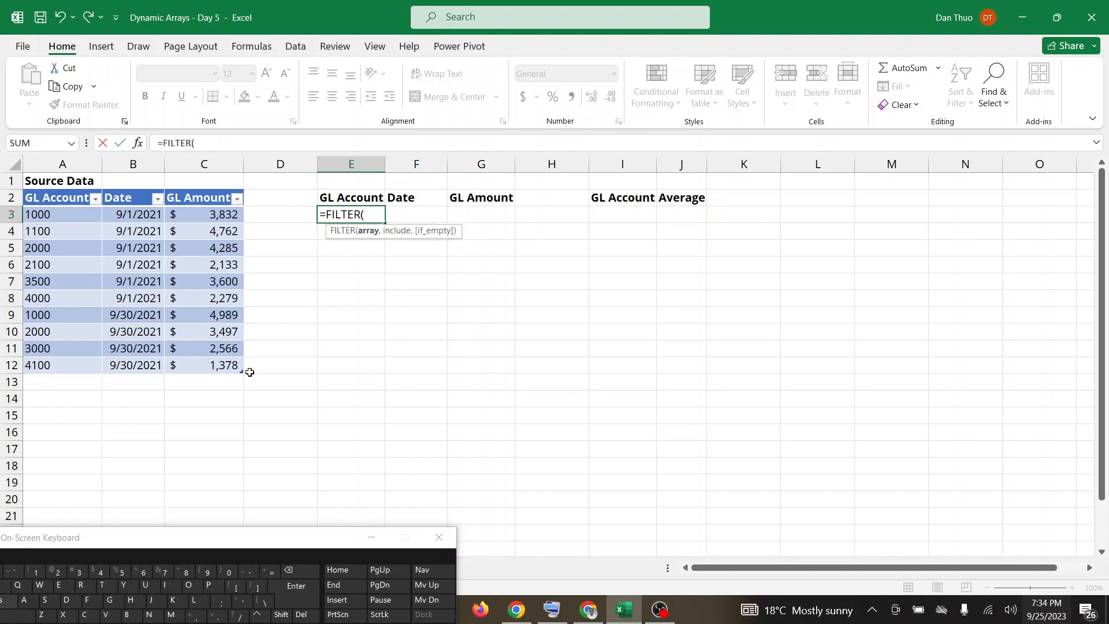
drag(239, 369, 65, 218)
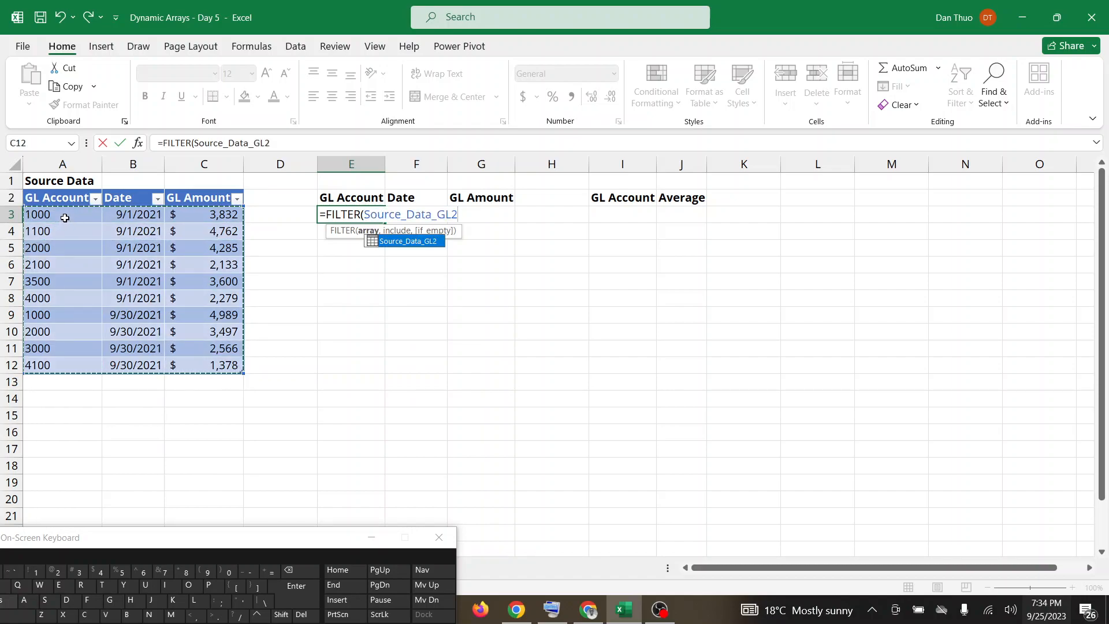
Add the criterion Source_Data_GL2[GL Amount]>3000 to the E3 FILTER formula, close the parenthesis and enter it.
text(,)
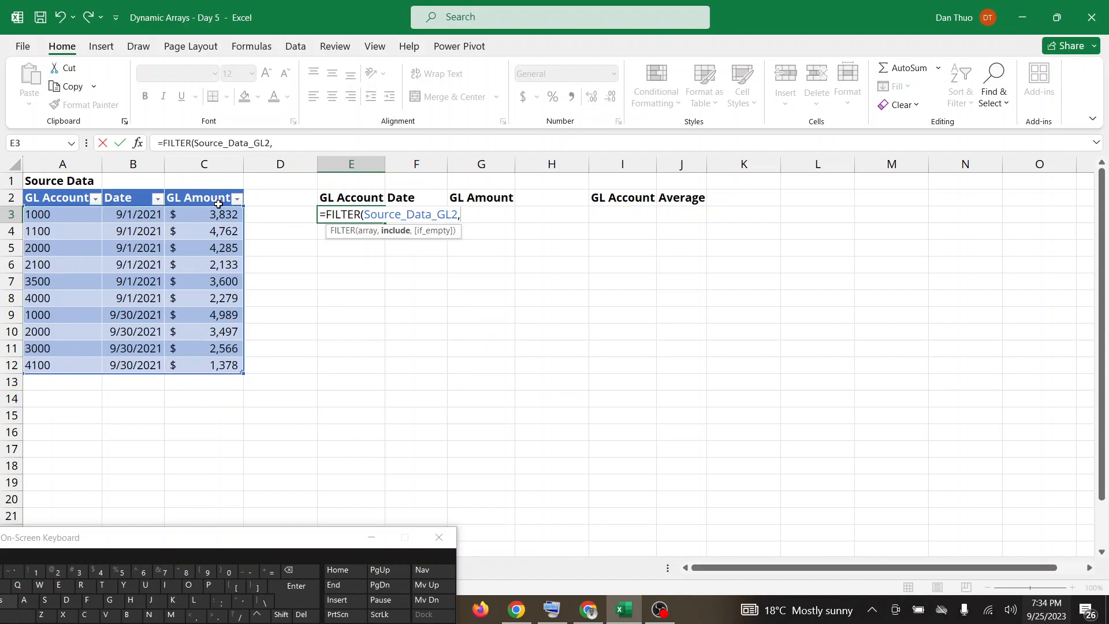
drag(217, 214, 203, 364)
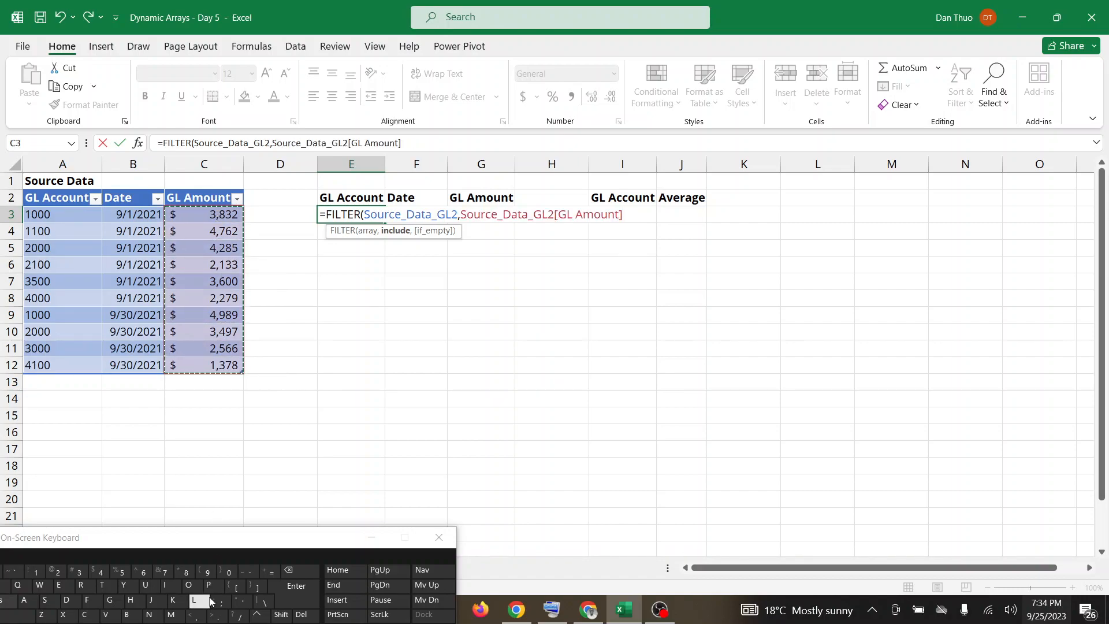
click(223, 614)
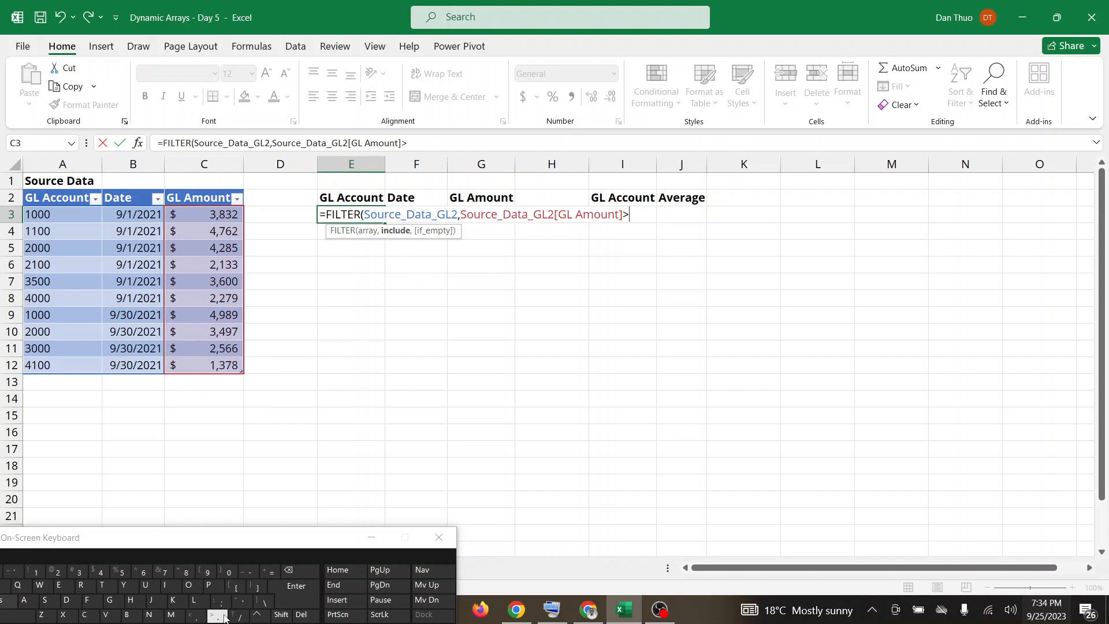
text(3000))
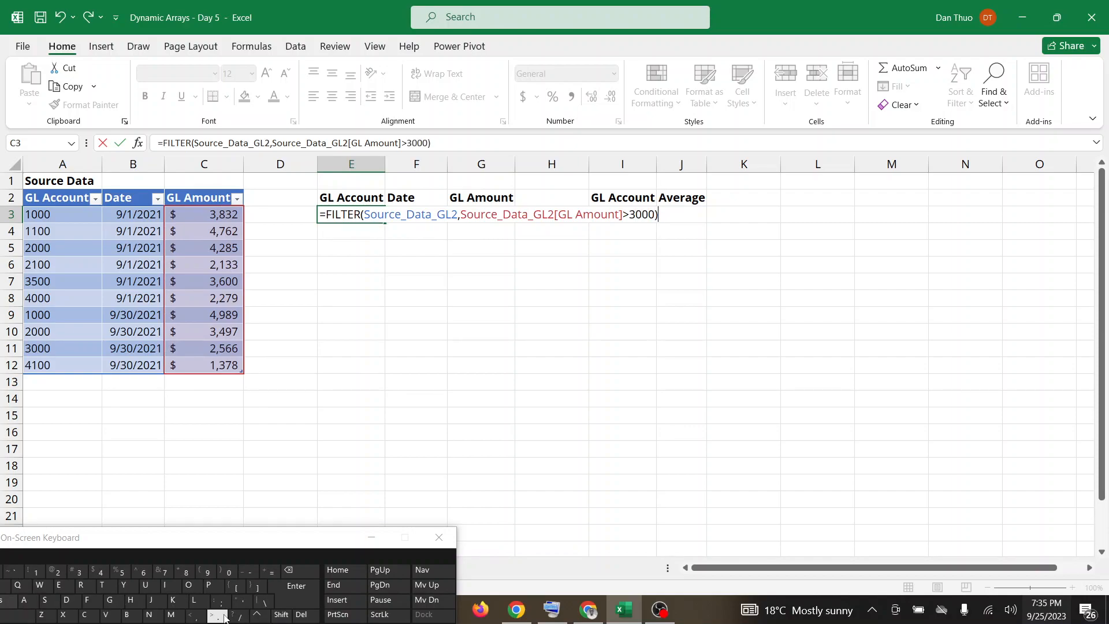
key(Return)
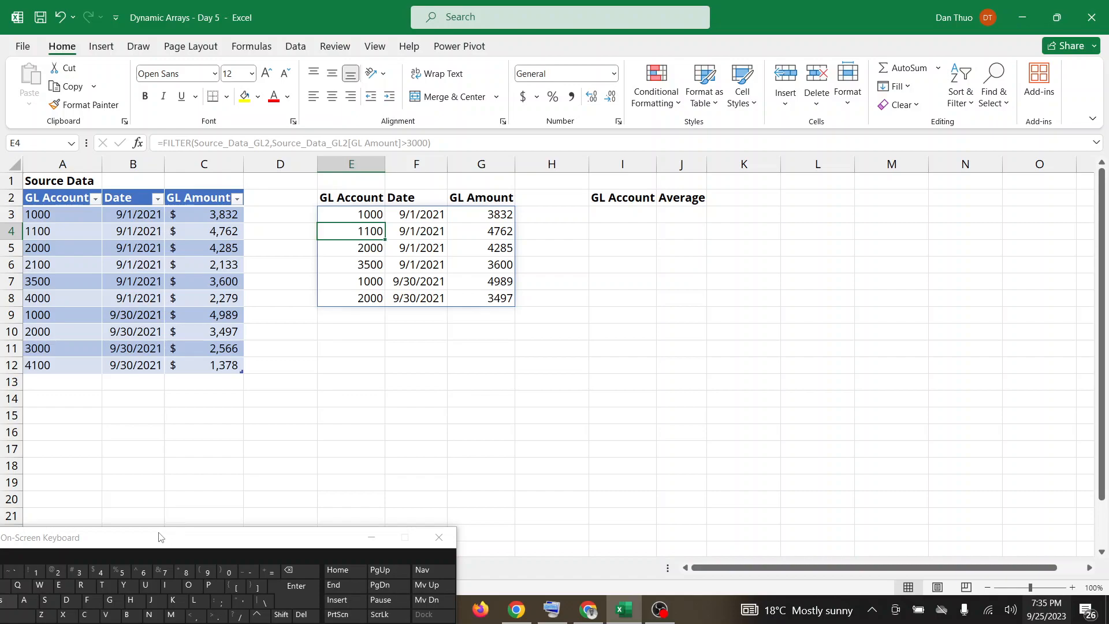
Shift the on-screen keyboard lower and check Google Meet twice for participants' questions, returning to the Excel workbook each time.
drag(165, 537, 79, 561)
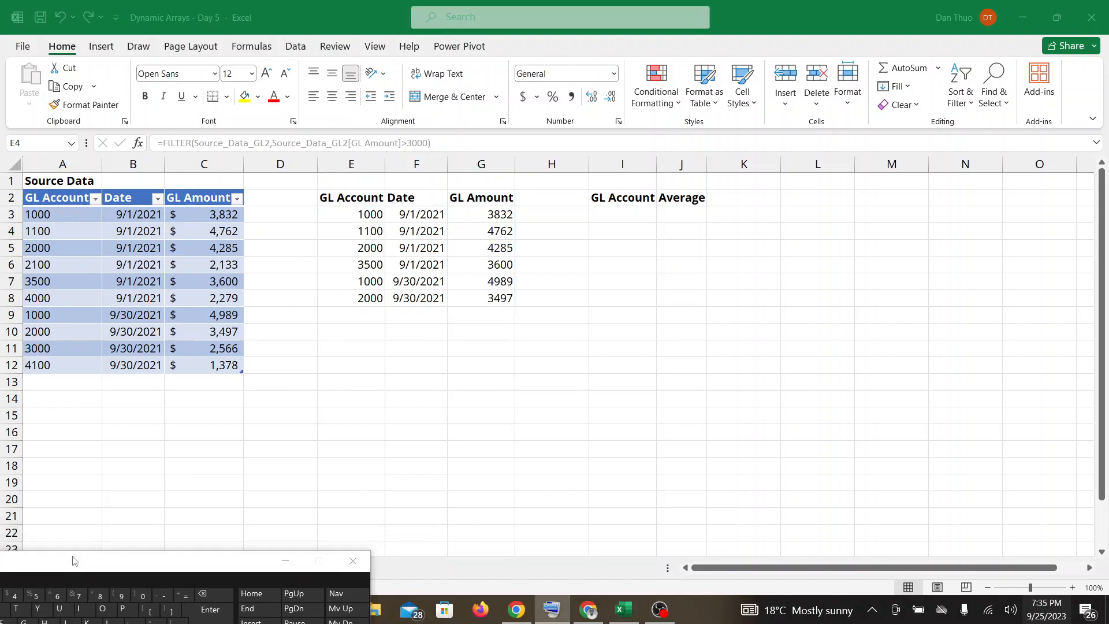
click(580, 611)
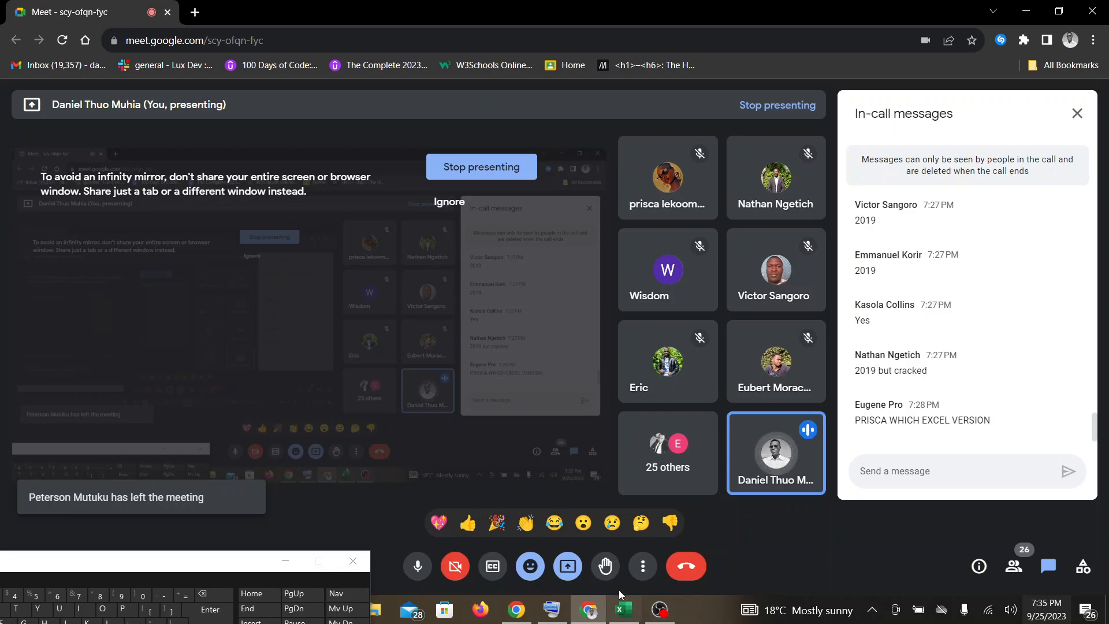
mouse_move(625, 608)
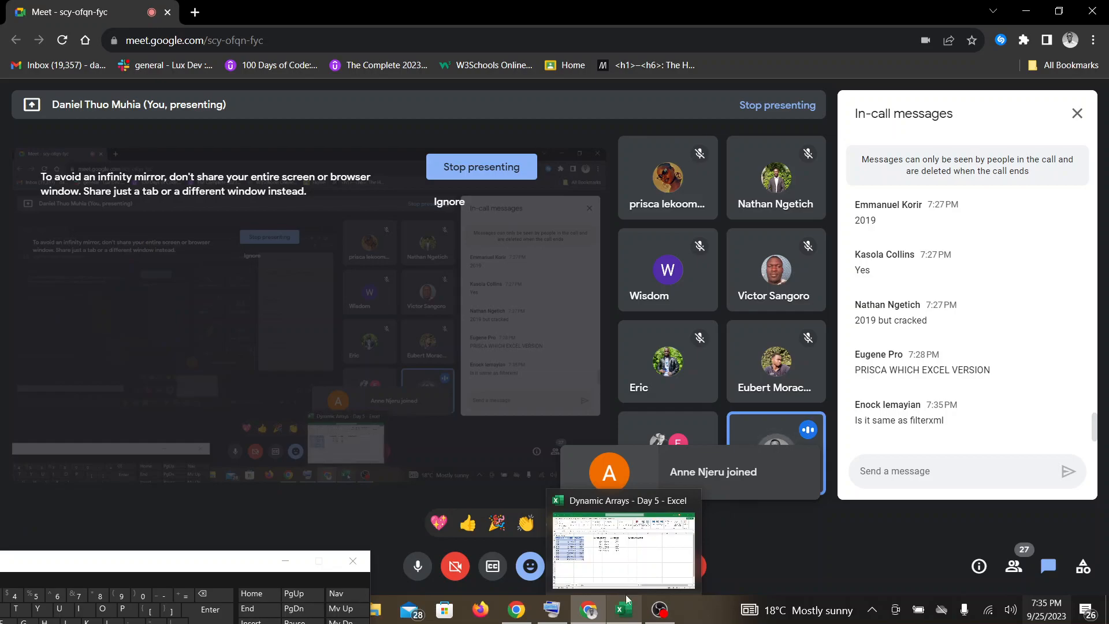
click(614, 553)
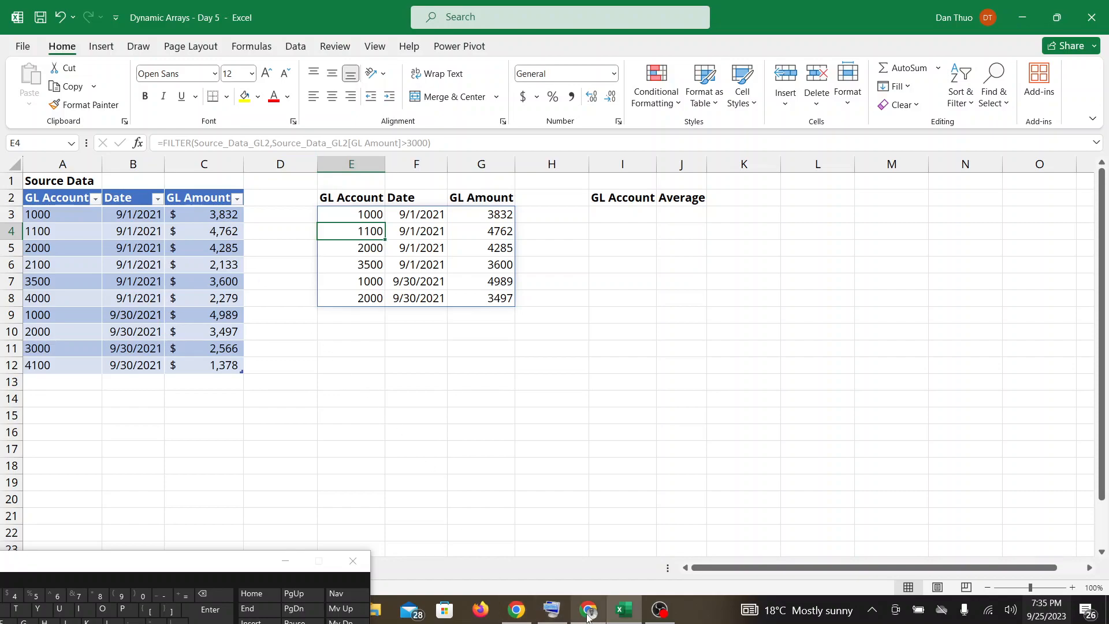
mouse_move(588, 615)
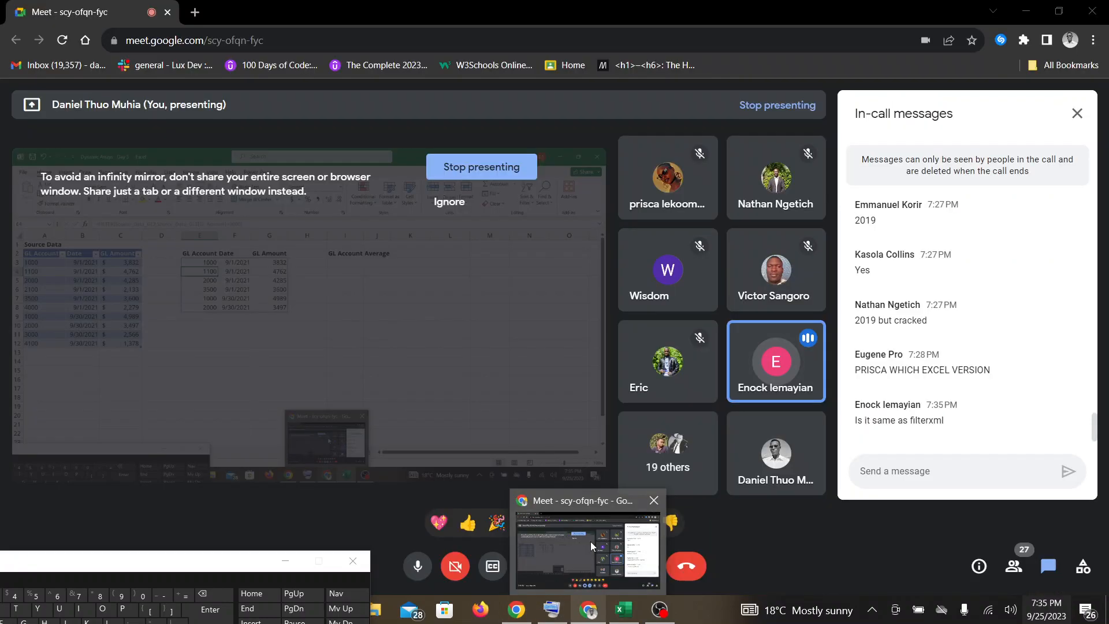
click(590, 542)
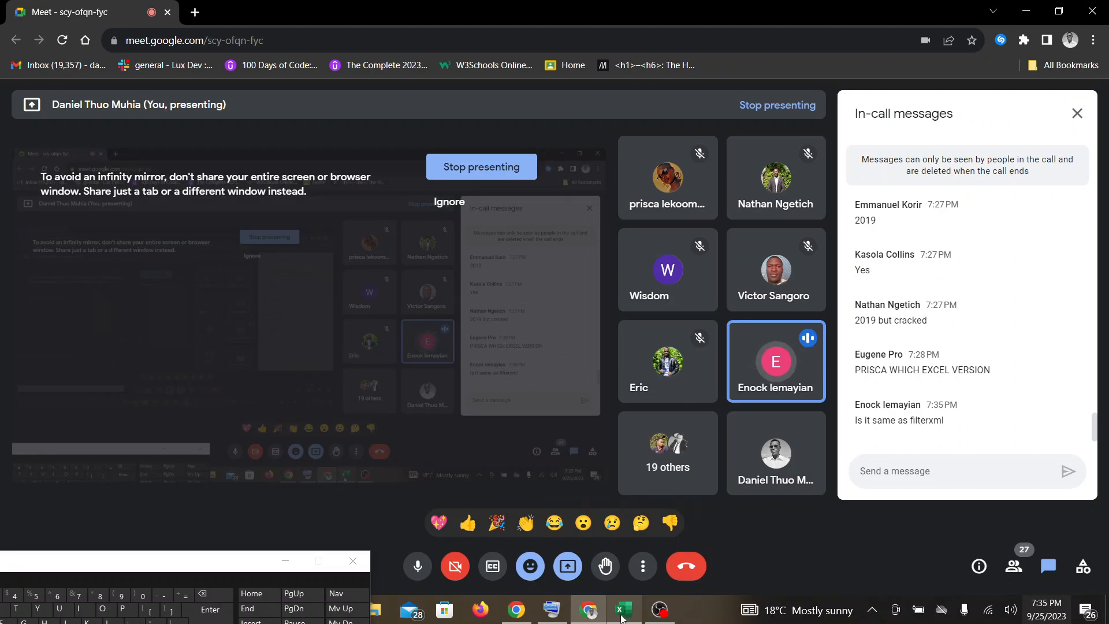
mouse_move(621, 613)
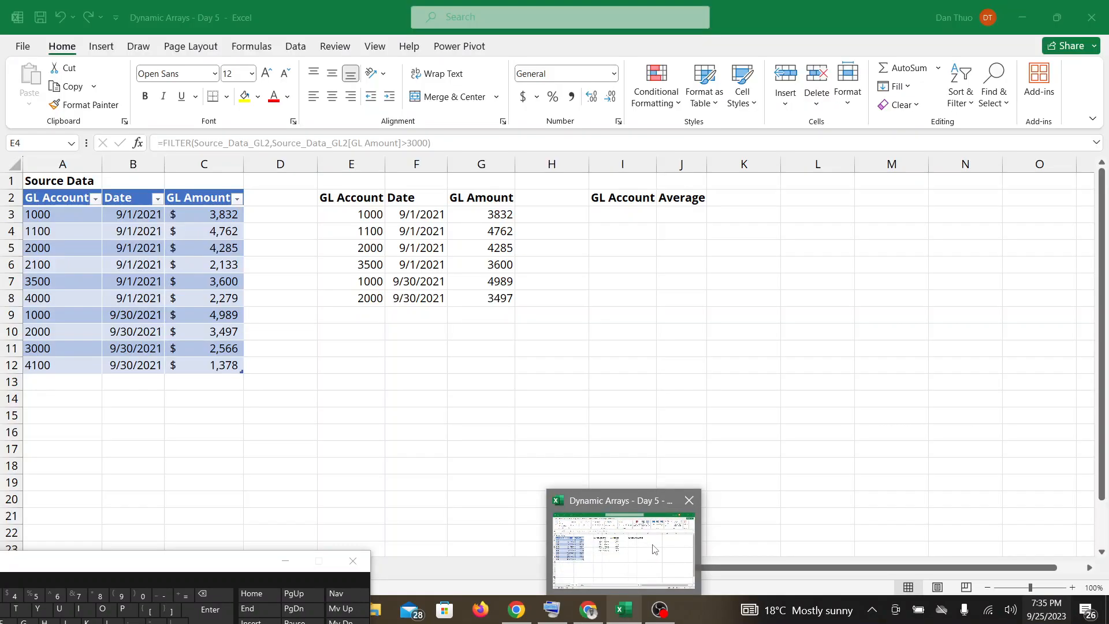
click(655, 549)
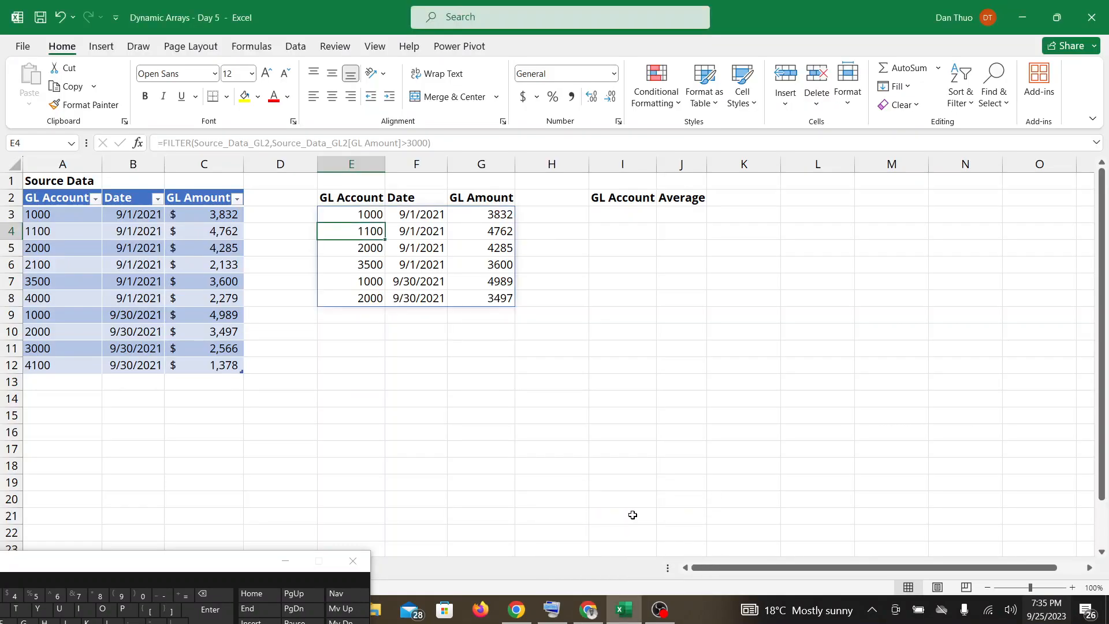
Select E3 to show its FILTER formula, and read the new in-call messages in Google Meet before returning to Excel.
click(358, 215)
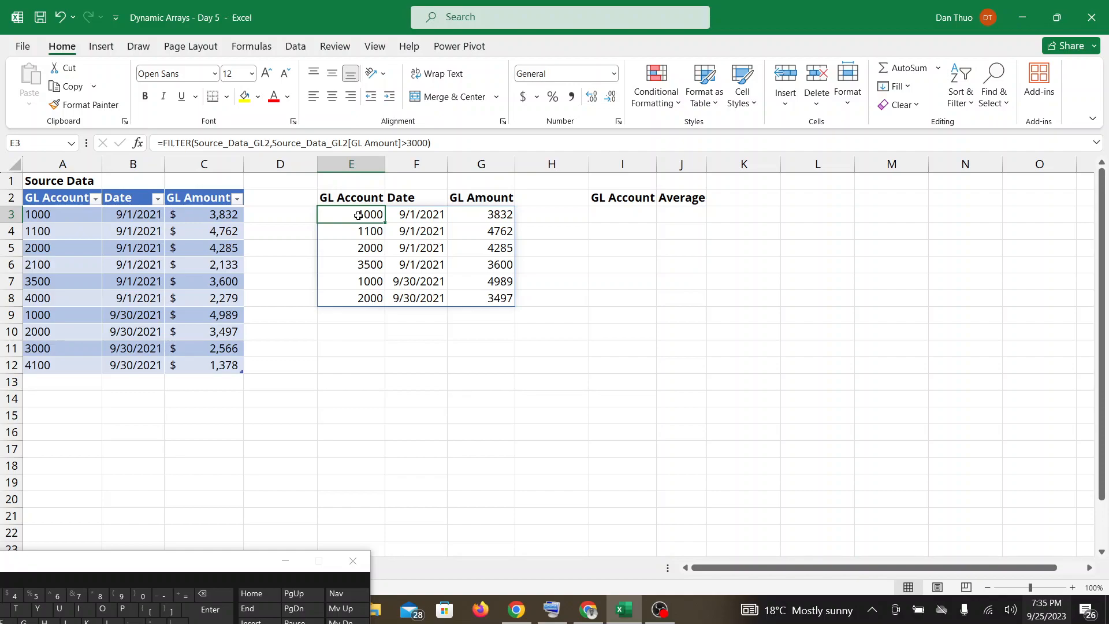
click(527, 621)
click(588, 611)
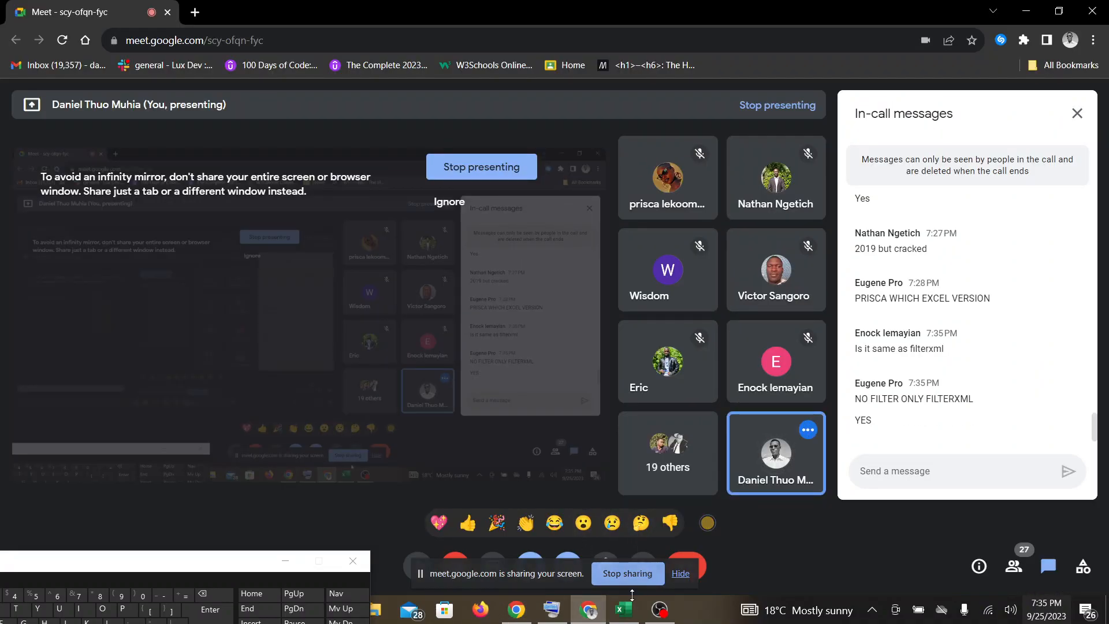
click(624, 610)
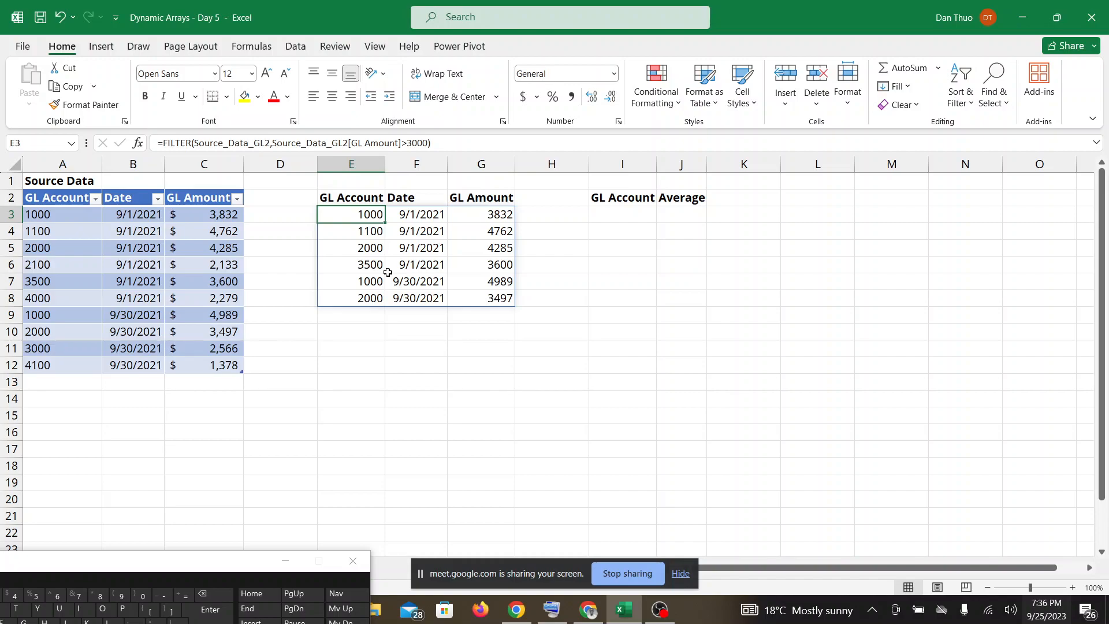
Switch between Google Meet and Excel to follow participants' messages and raised hands, finally moving the on-screen keyboard off the sheet tabs.
click(588, 614)
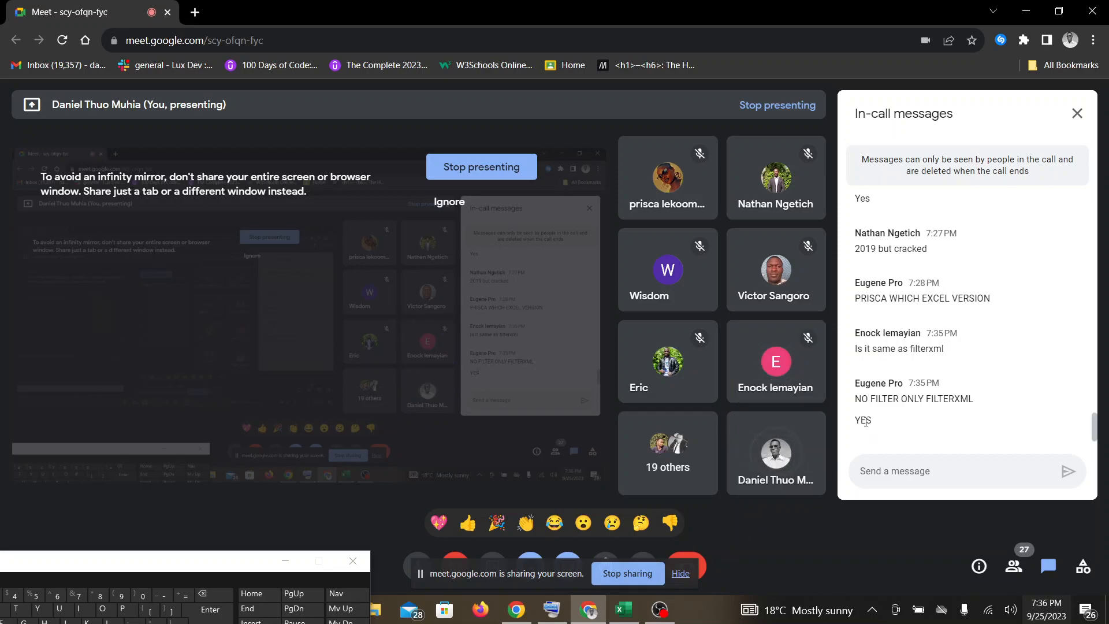
click(636, 617)
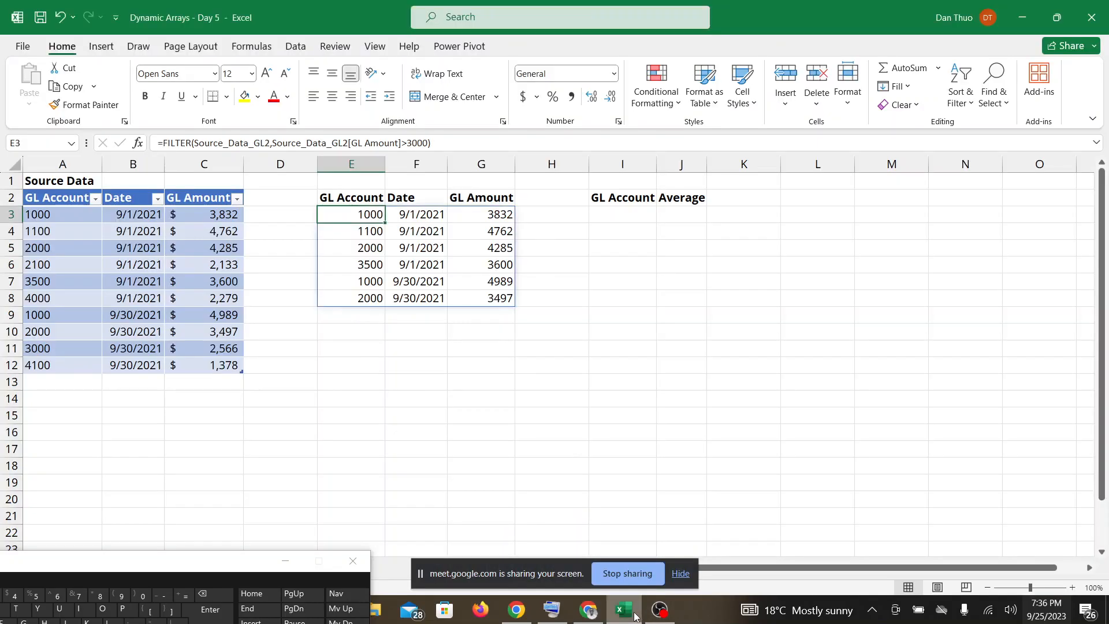
click(589, 611)
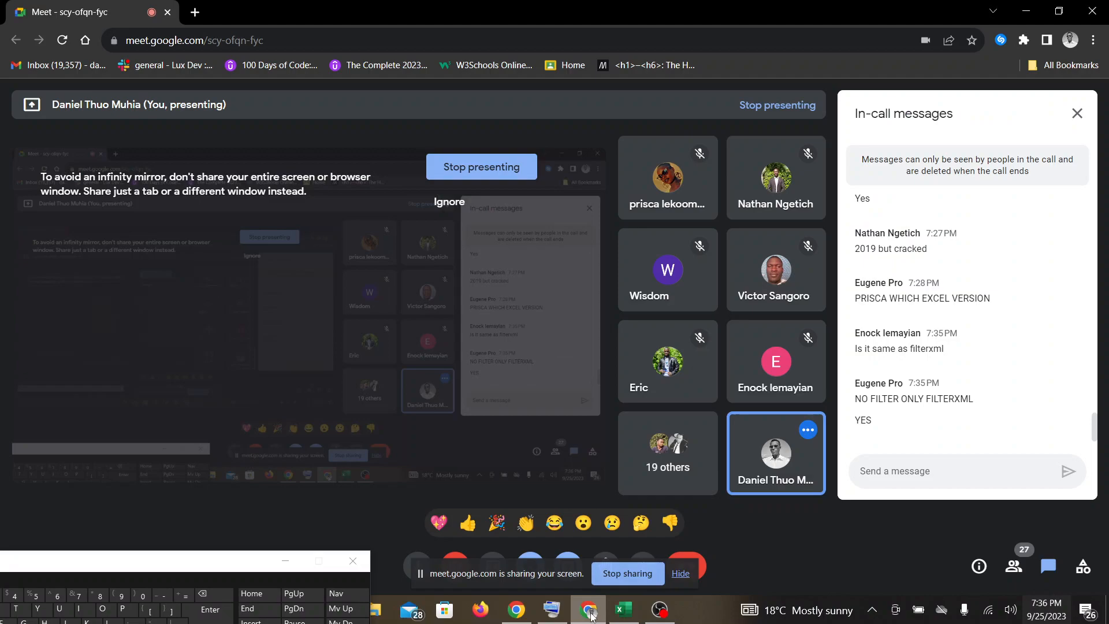
click(623, 610)
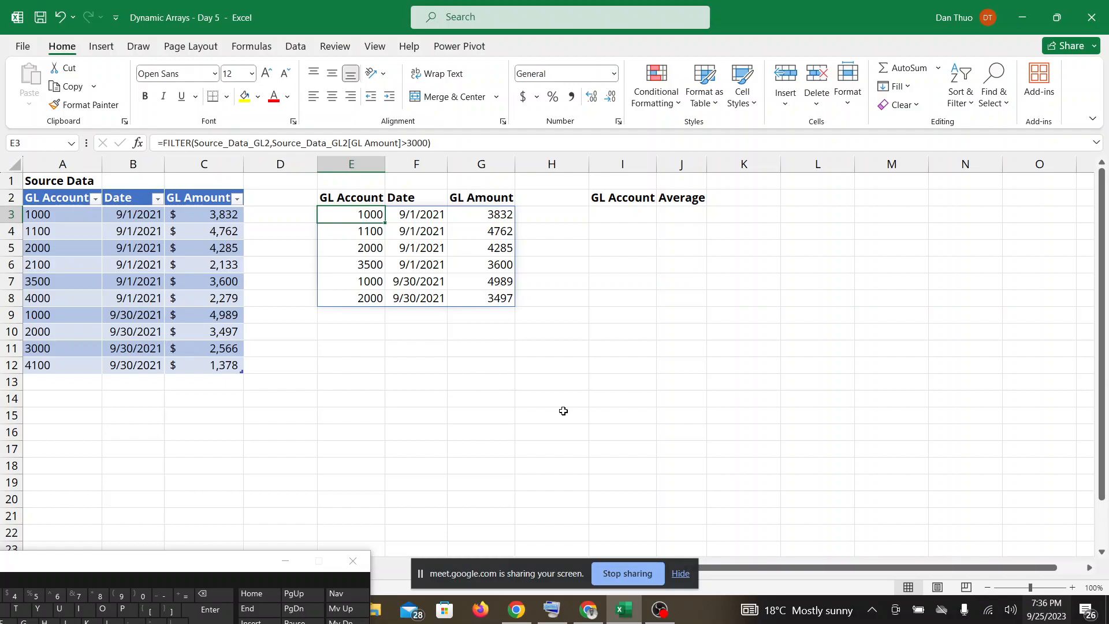
click(579, 617)
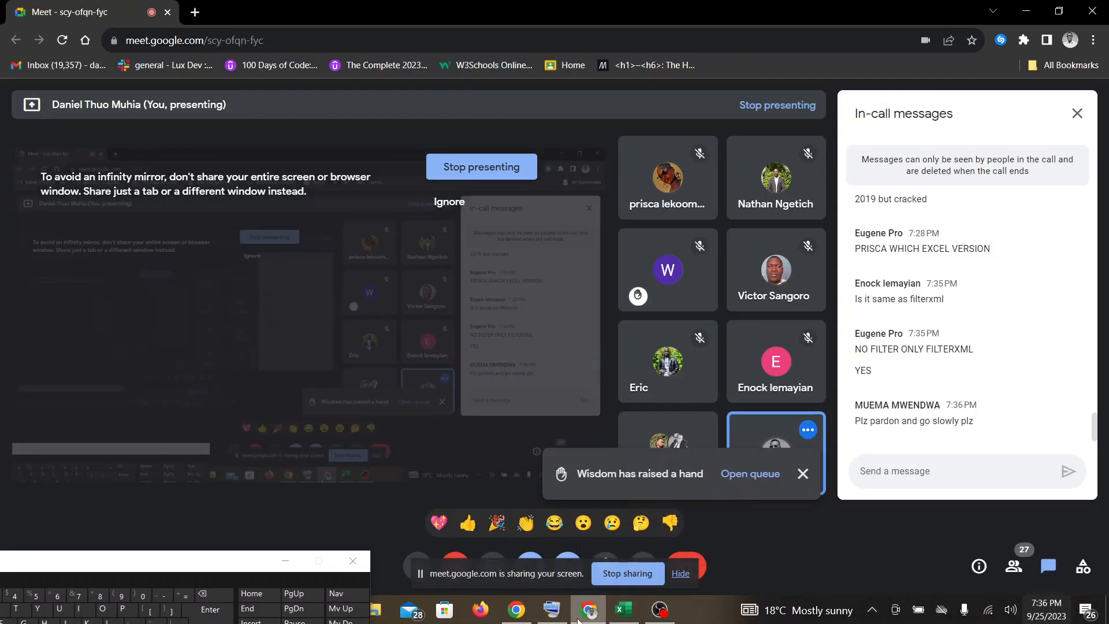
click(631, 613)
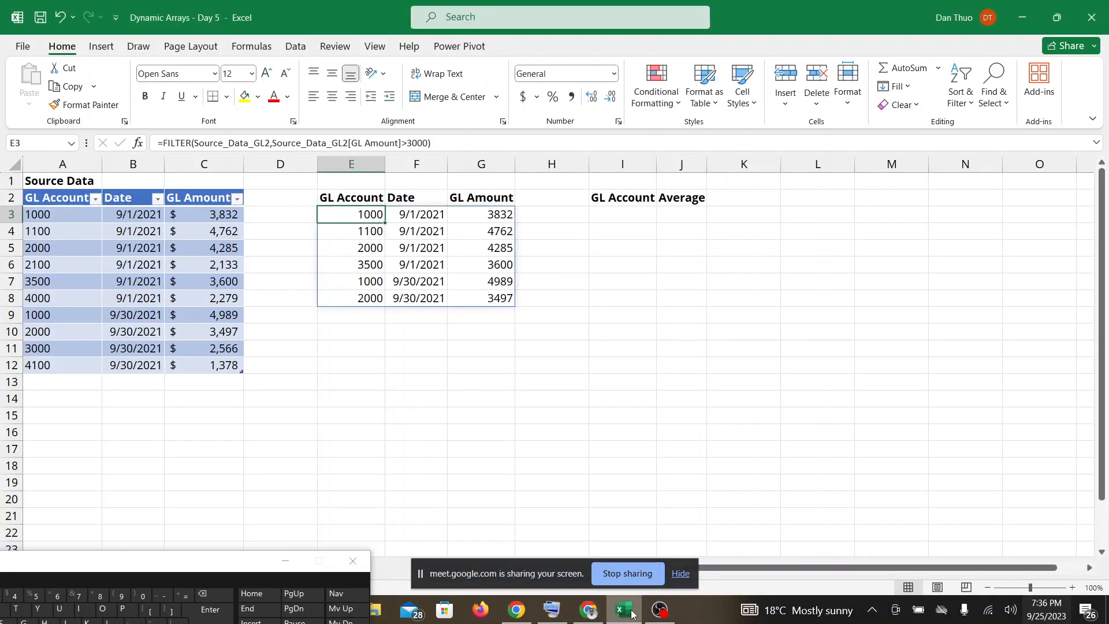
click(598, 614)
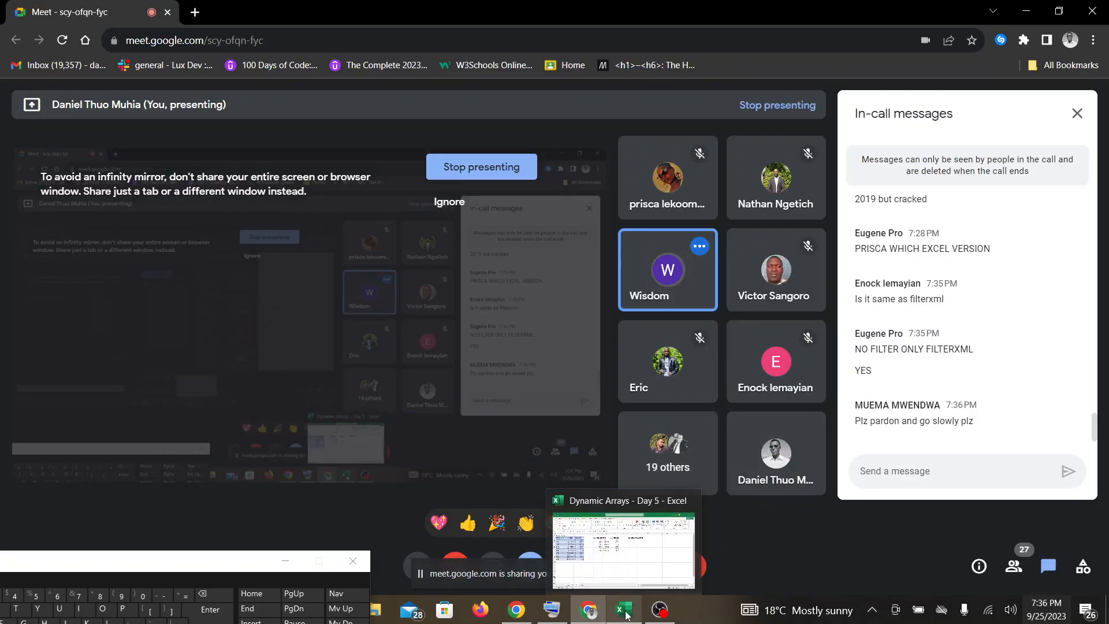
click(627, 613)
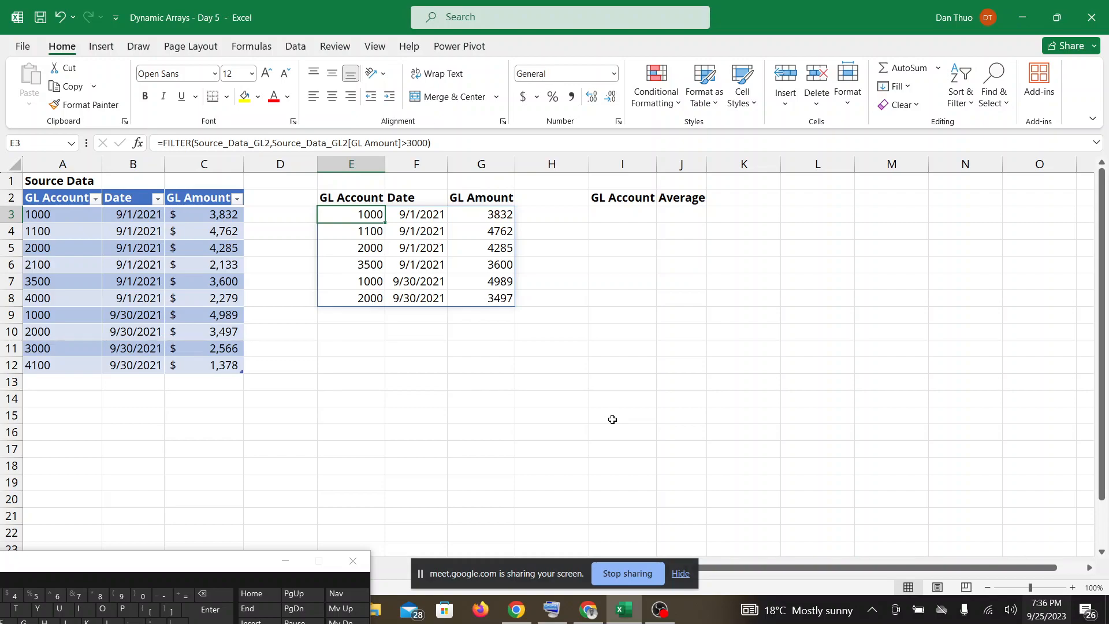
click(594, 609)
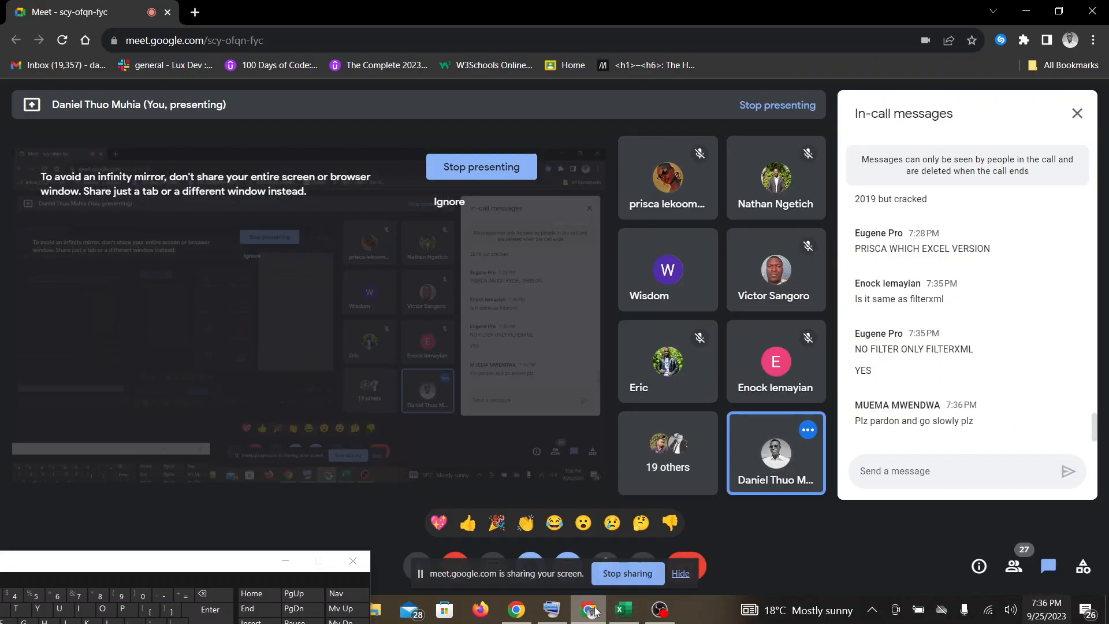
click(624, 610)
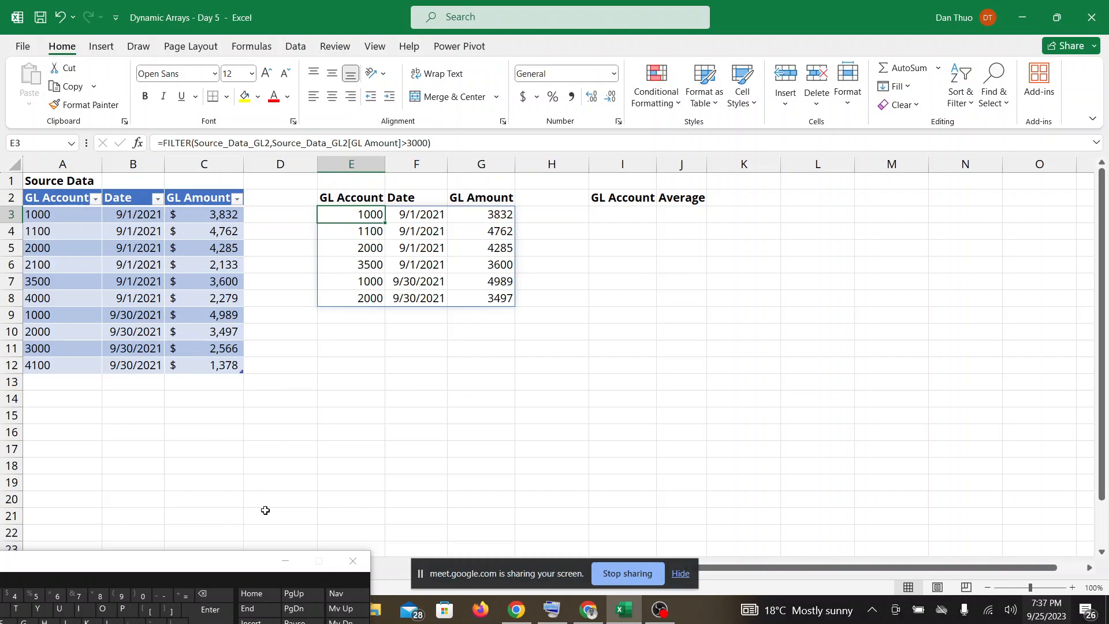
click(217, 562)
drag(216, 558, 229, 601)
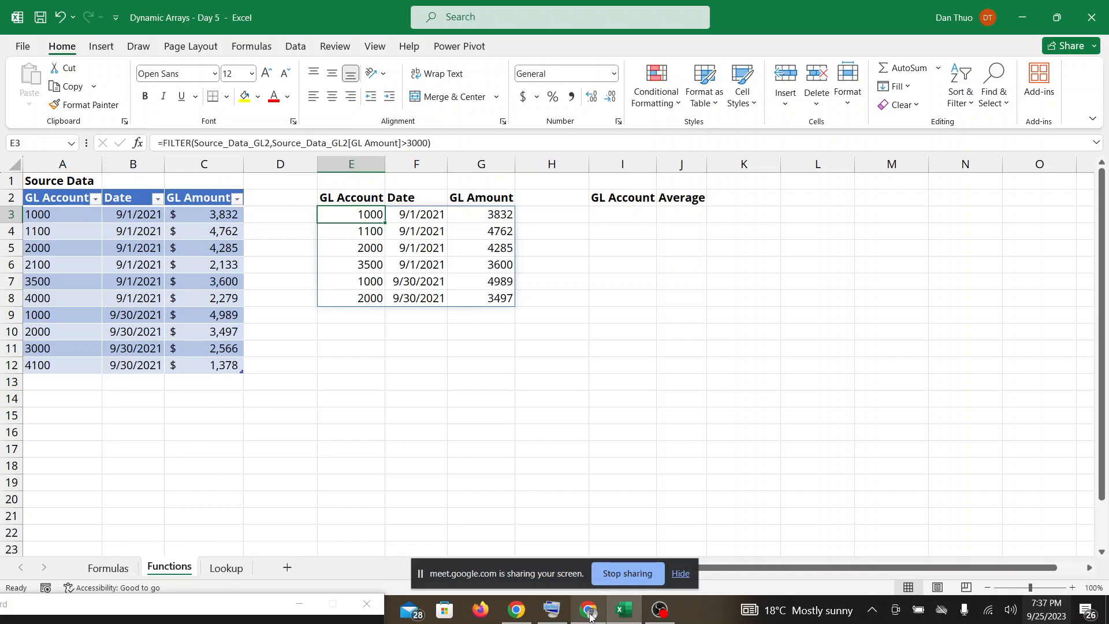
Check the Google Meet in-call messages for participants' questions and return to the Excel workbook.
mouse_move(590, 617)
click(587, 547)
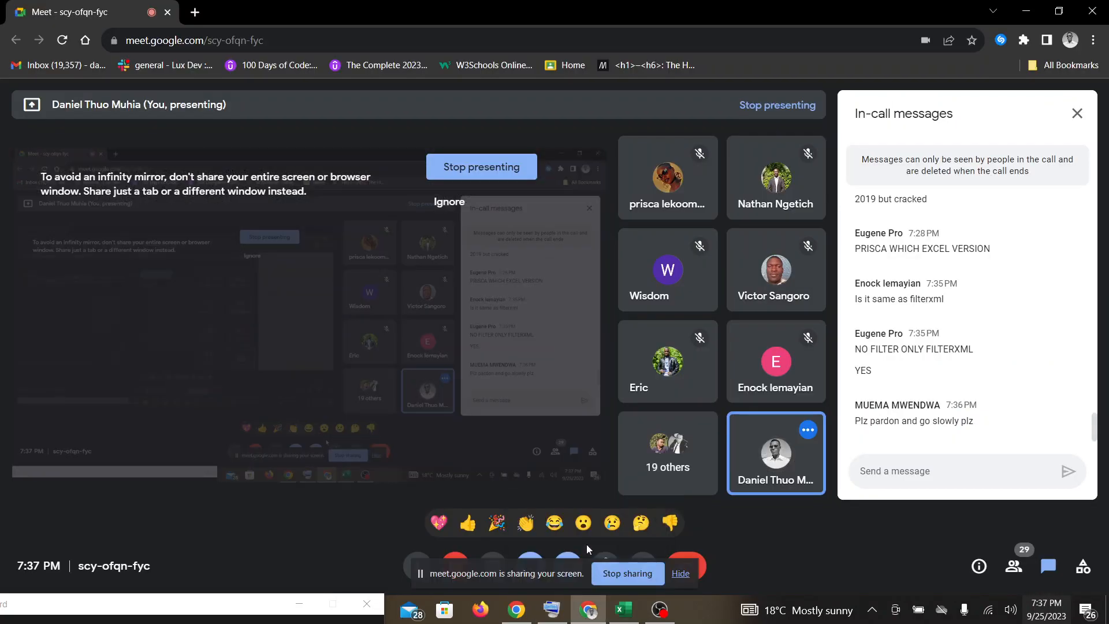
click(625, 619)
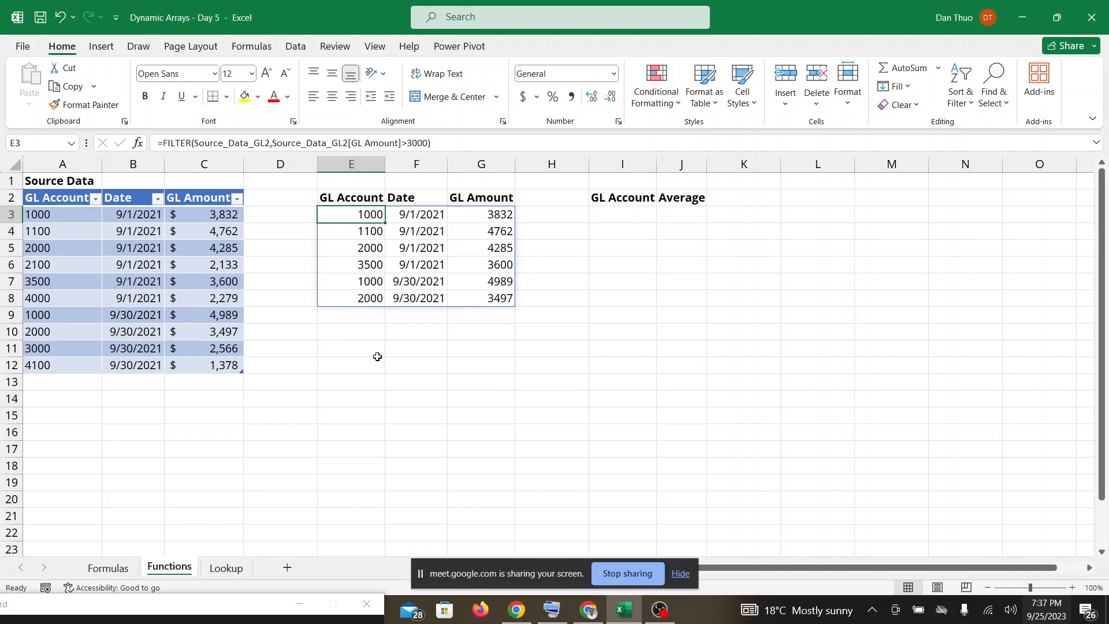
Undo the FILTER formula in E3 and restart it as =FILTER(Source_Data_GL2, with the whole source table as the array.
key(ctrl+z)
drag(249, 608, 362, 480)
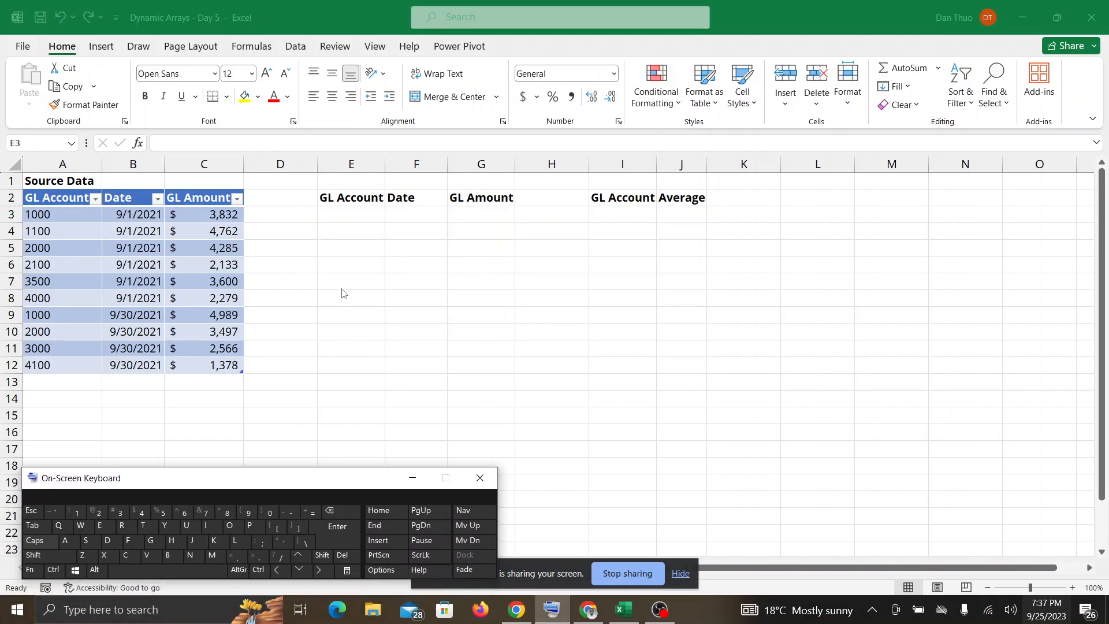
double_click(354, 219)
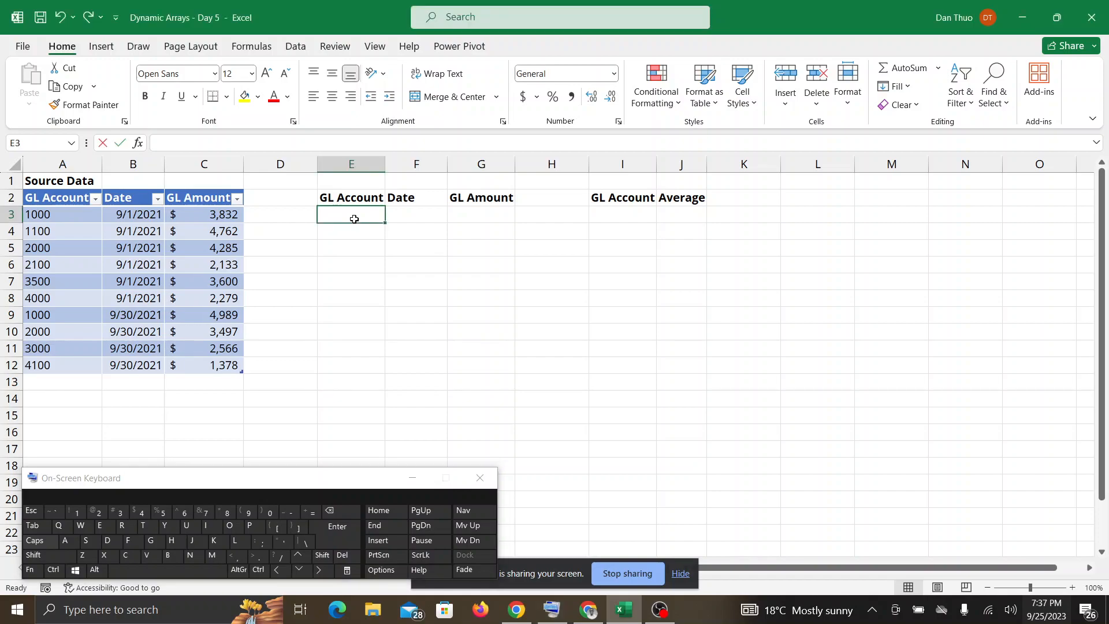
click(310, 511)
drag(287, 482, 267, 505)
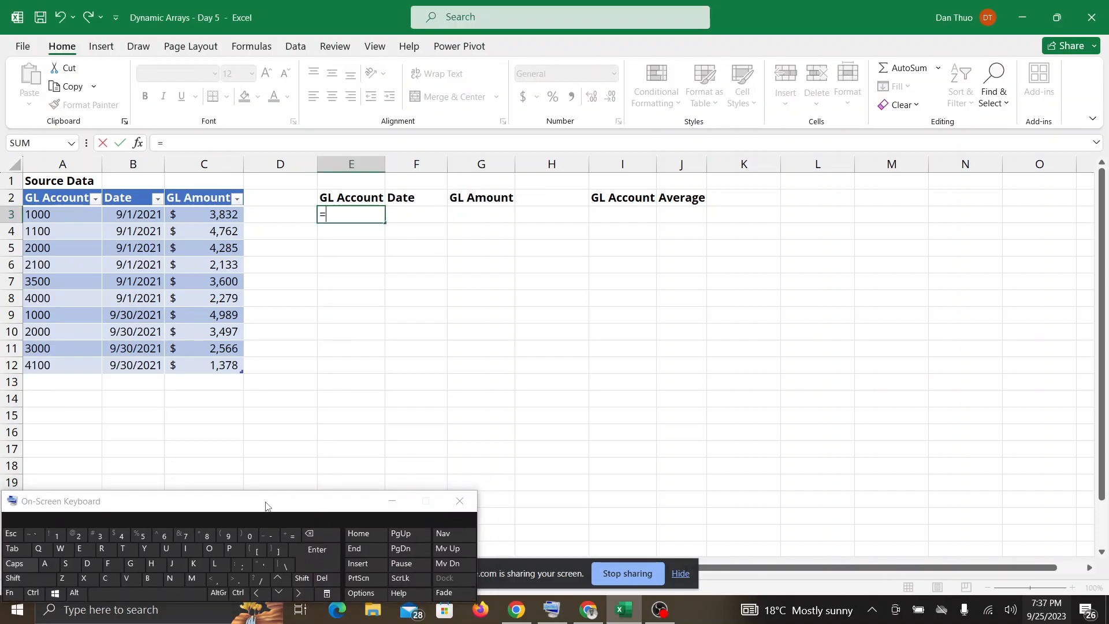
text(FIL)
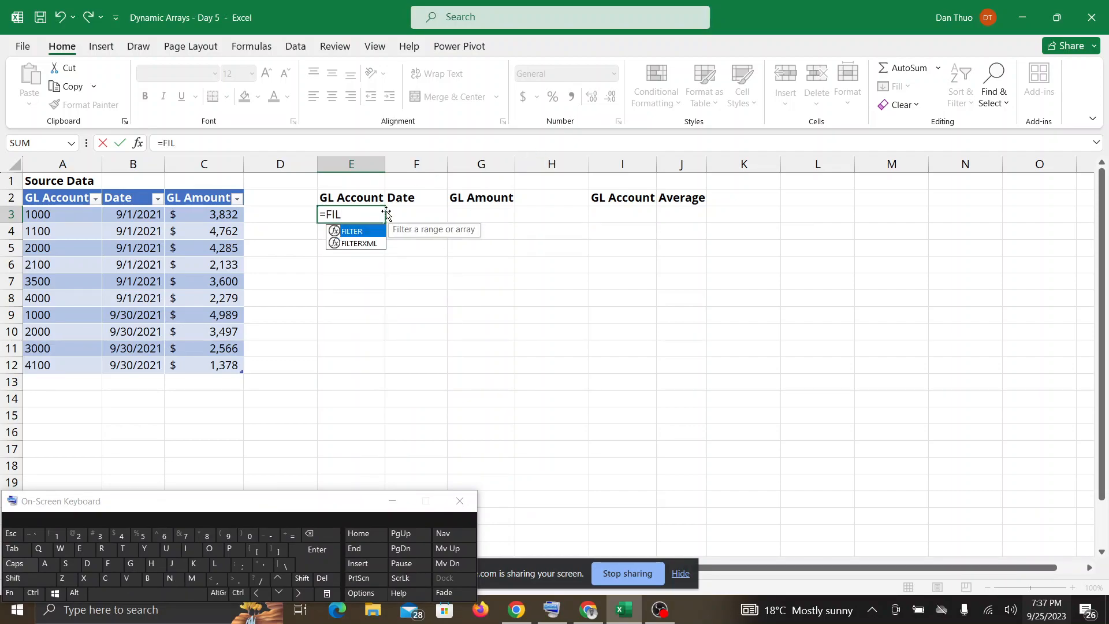
double_click(365, 231)
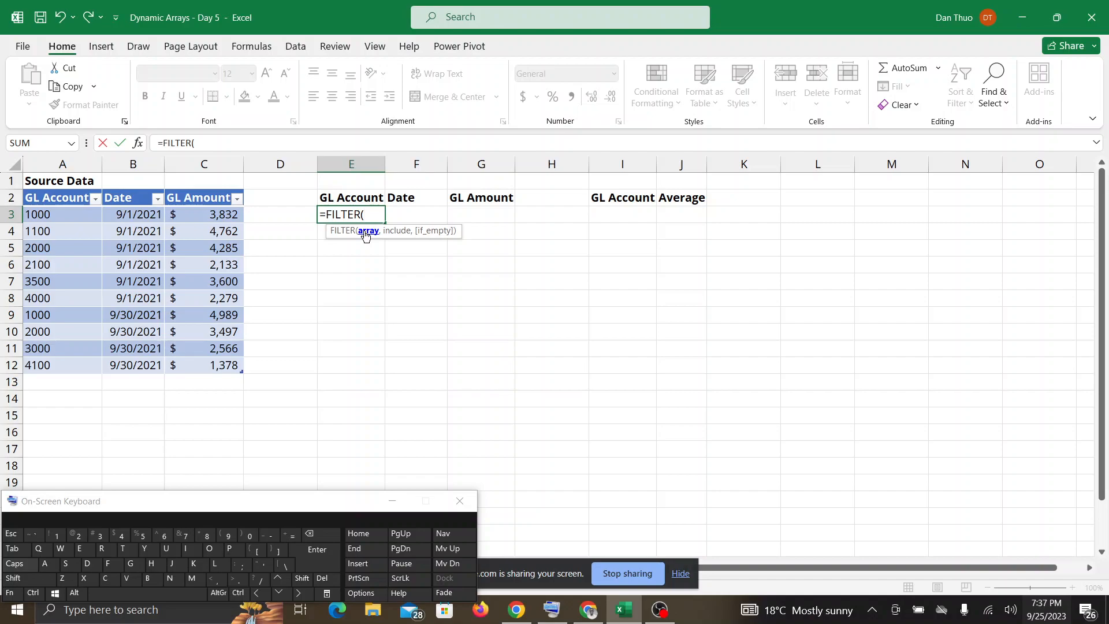
drag(238, 363, 60, 214)
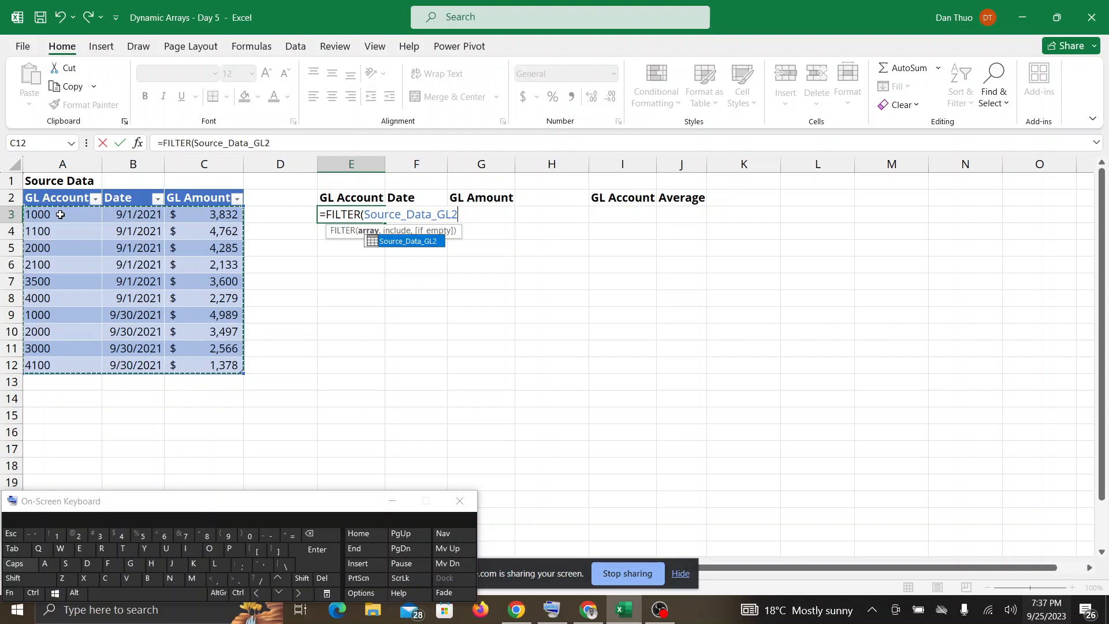
text(,)
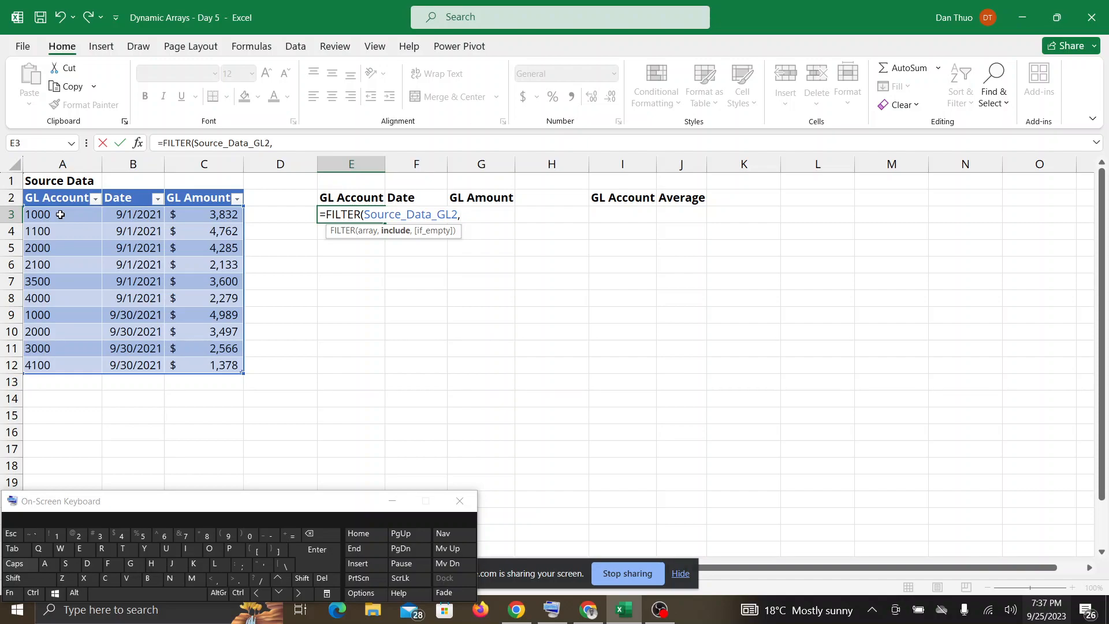
Complete the E3 formula with the include criterion Source_Data_GL2[GL Amount]>3000, close the parenthesis and enter it.
drag(219, 209, 213, 365)
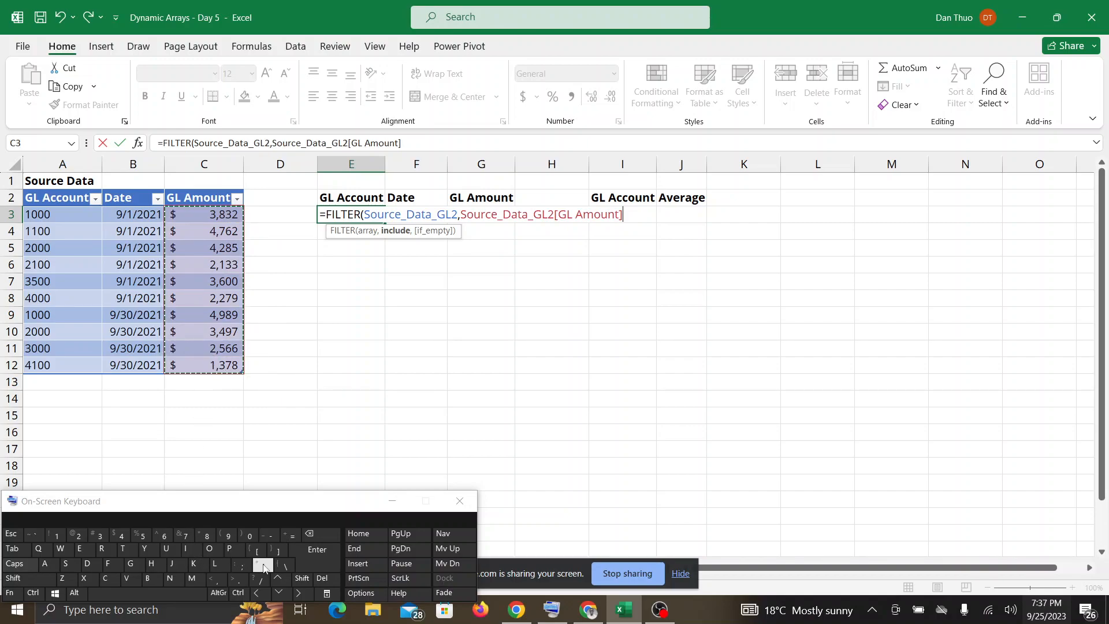
shift+click(237, 580)
text(3000)
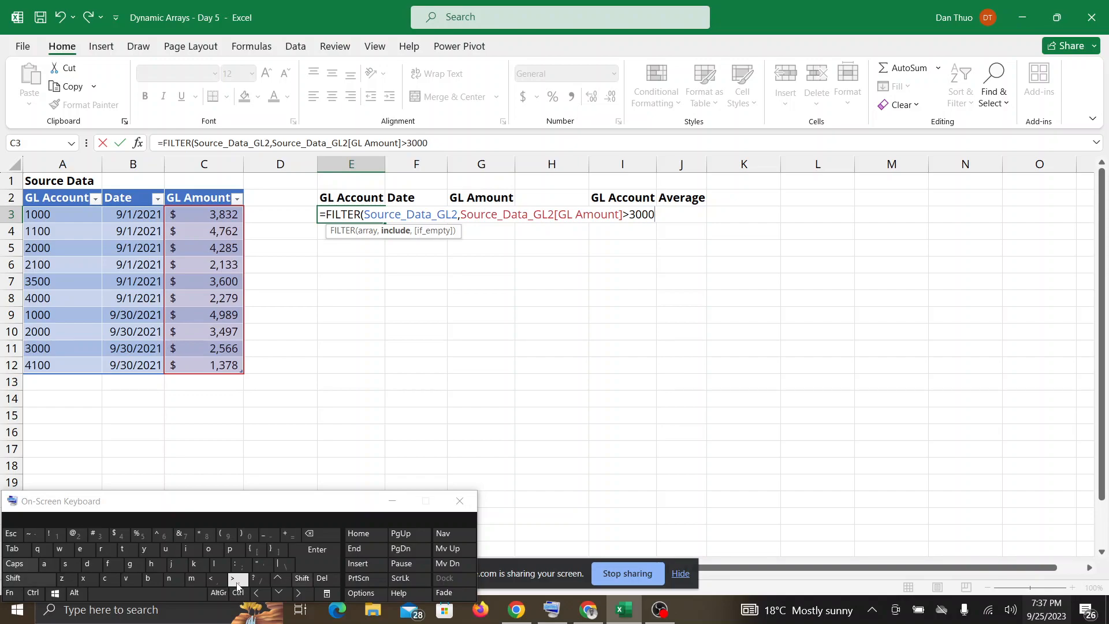
text())
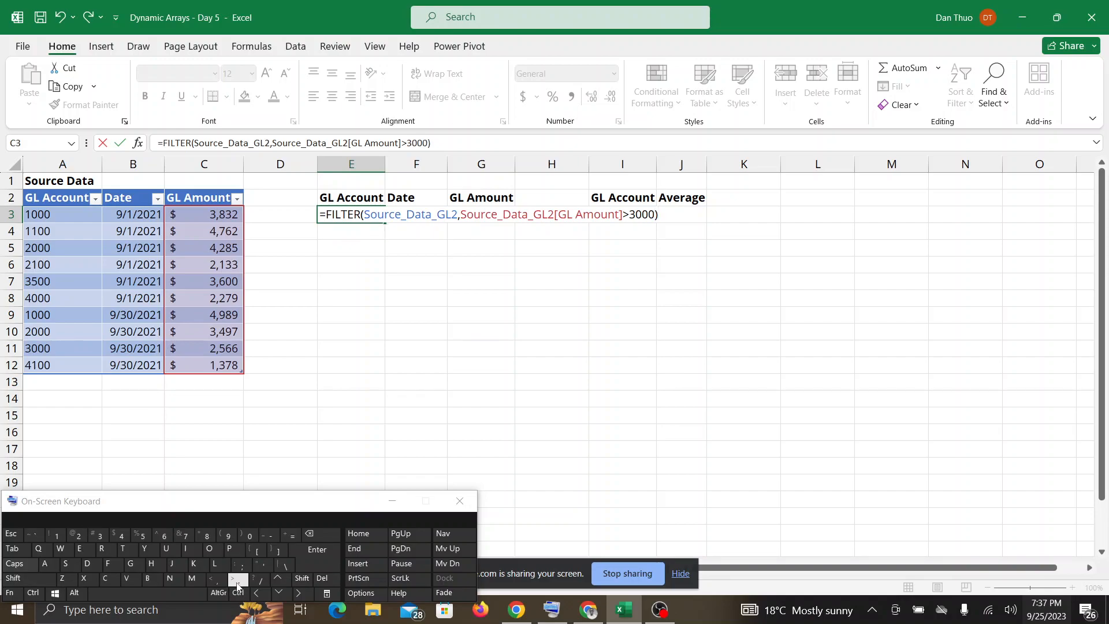
key(Return)
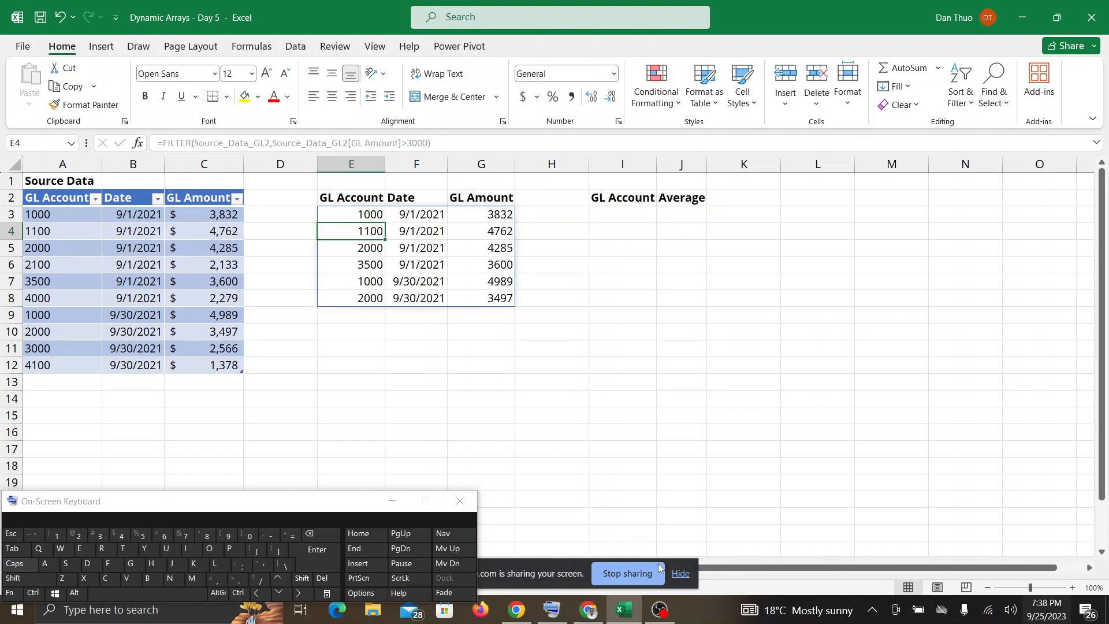
Switch to Google Meet twice to follow participants' messages and reactions, returning to the Excel workbook each time.
click(595, 610)
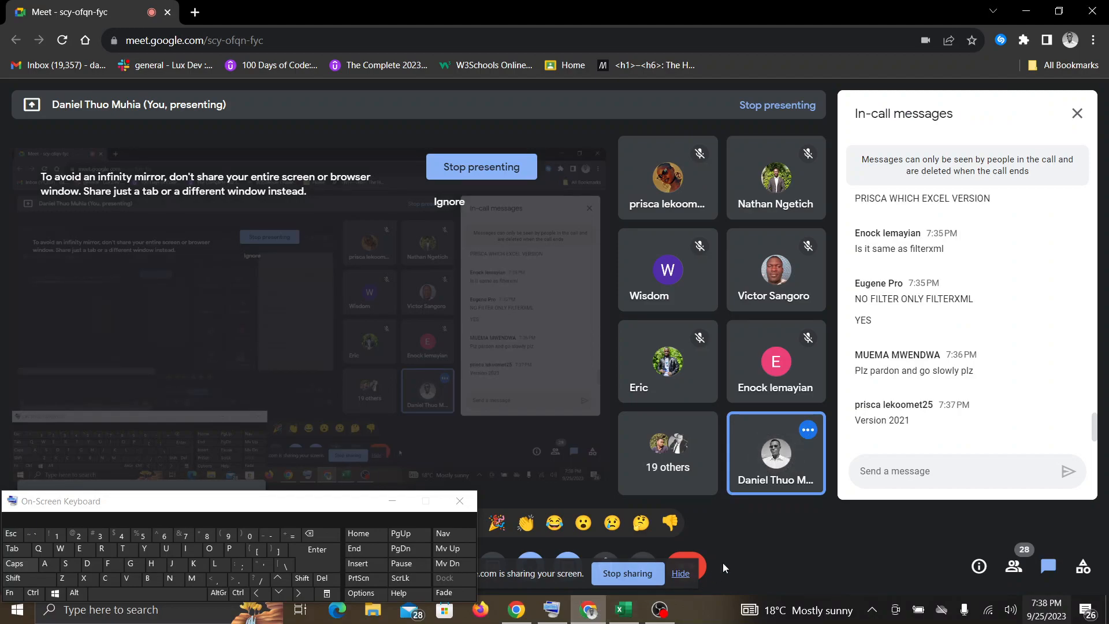
click(627, 611)
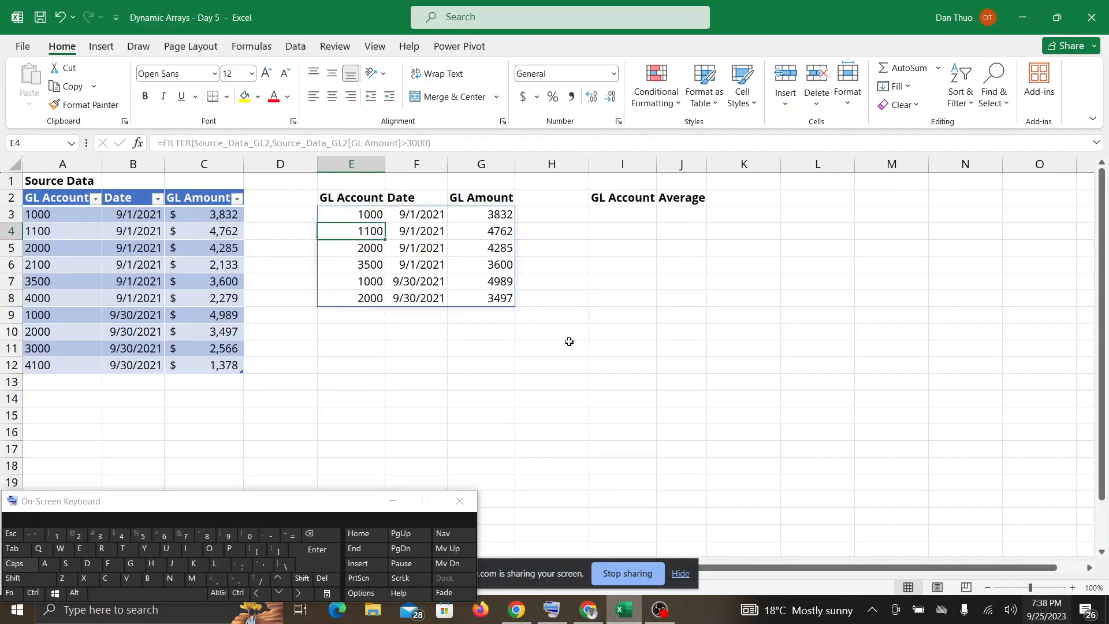
click(590, 613)
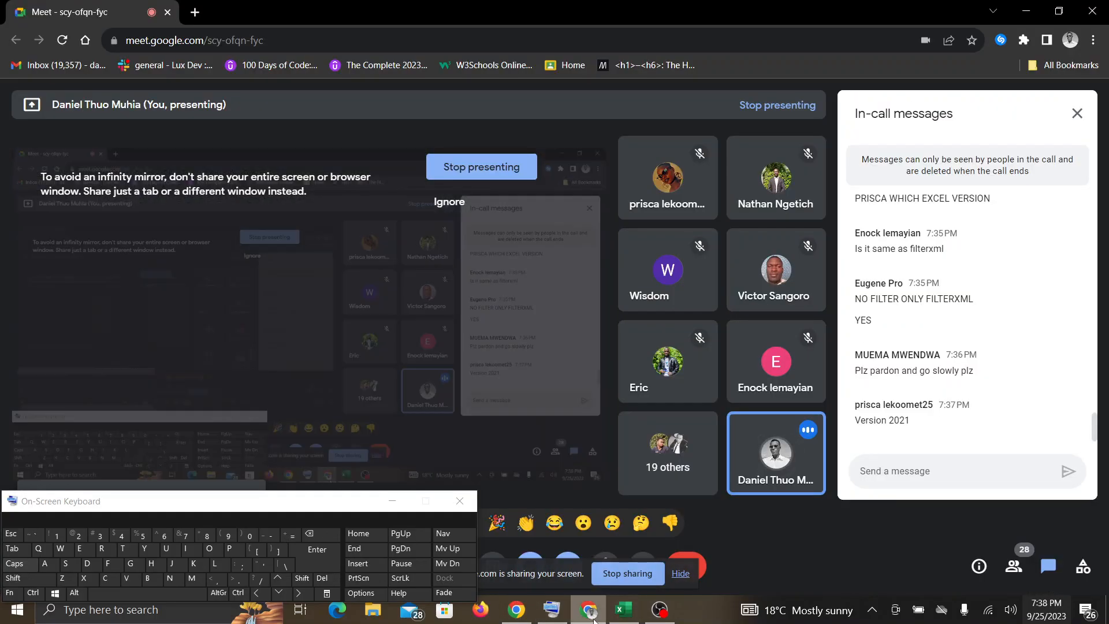
mouse_move(630, 619)
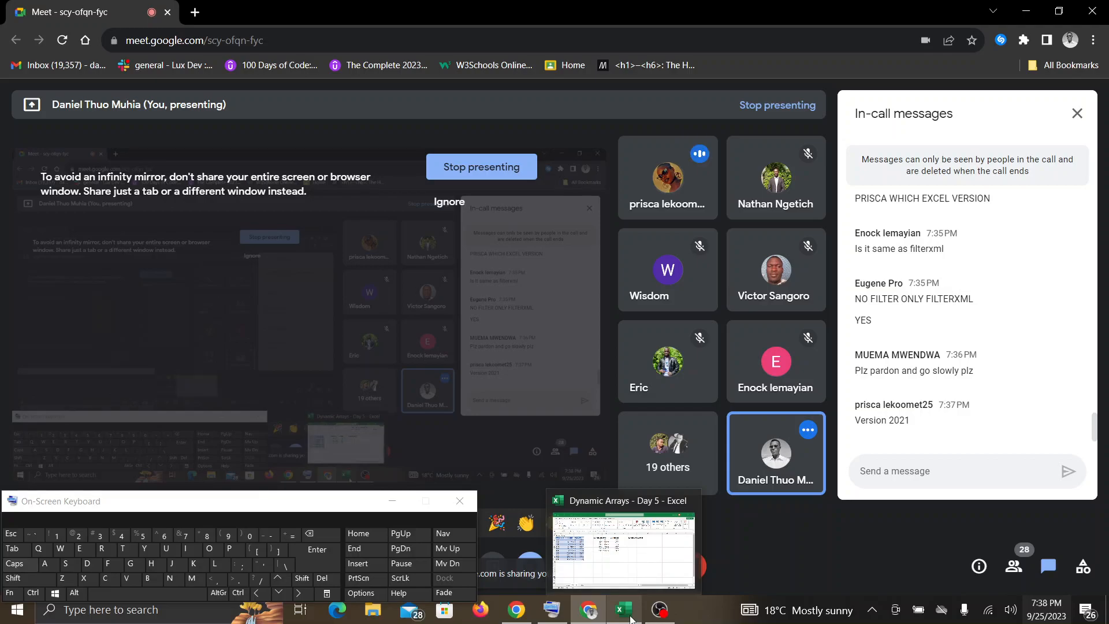
click(630, 618)
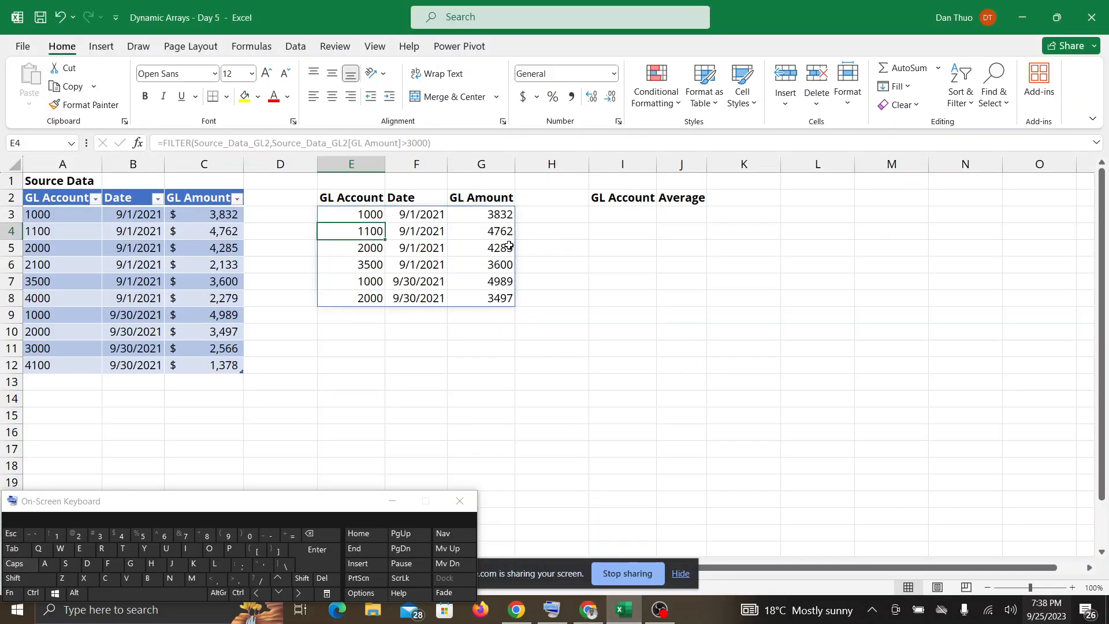
Compare the filtered GL Amount column G with source column C, and inspect the formula behind spilled cells F7 and F5.
click(483, 156)
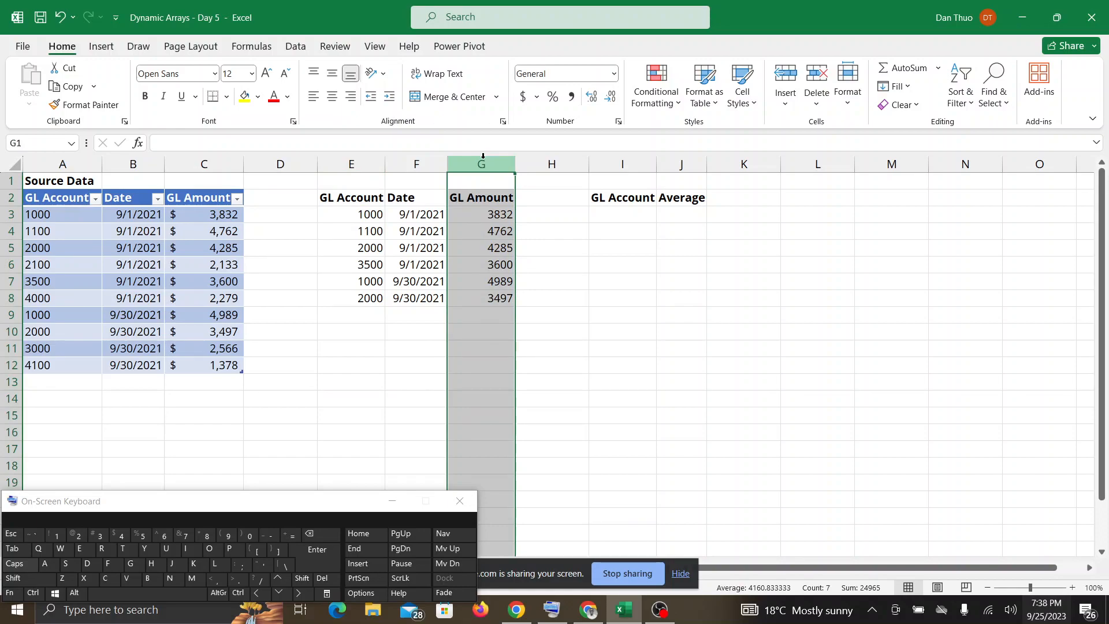
click(201, 164)
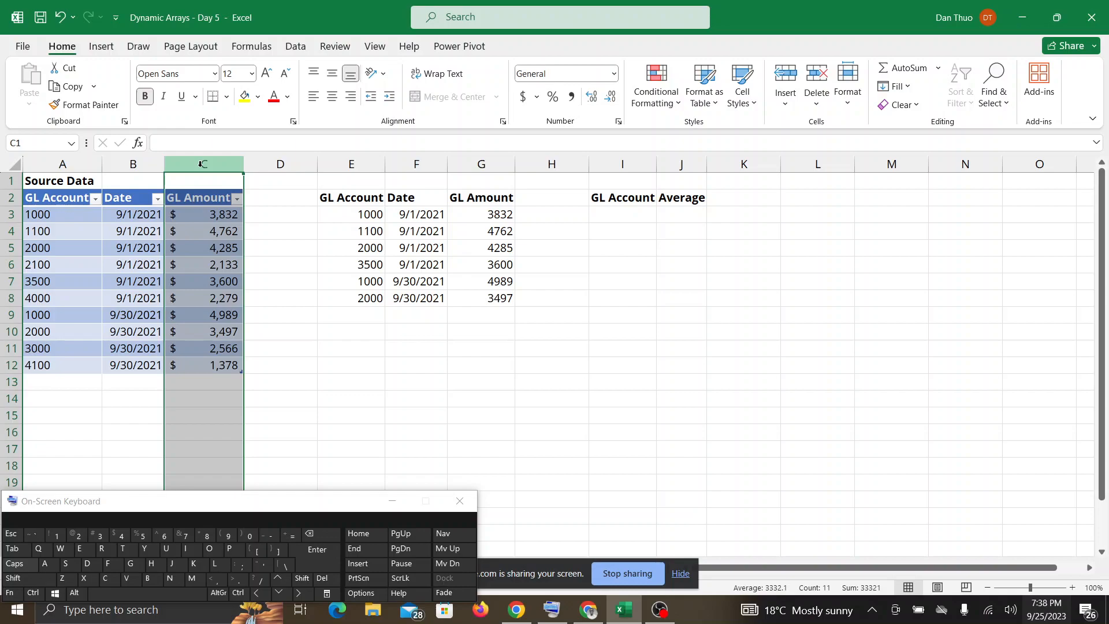
click(417, 283)
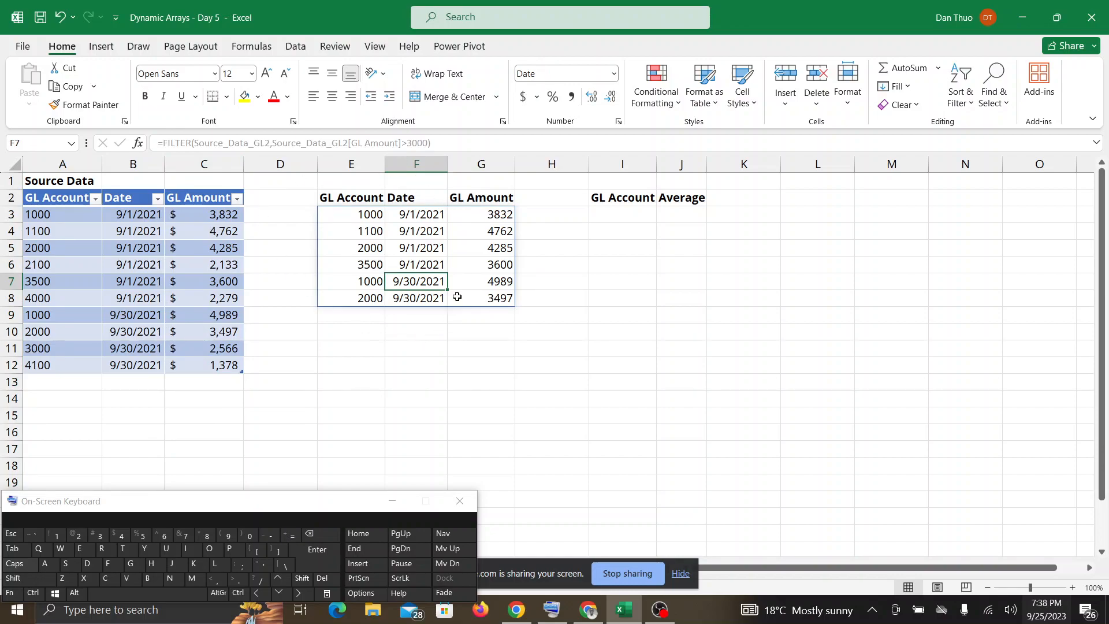
click(427, 251)
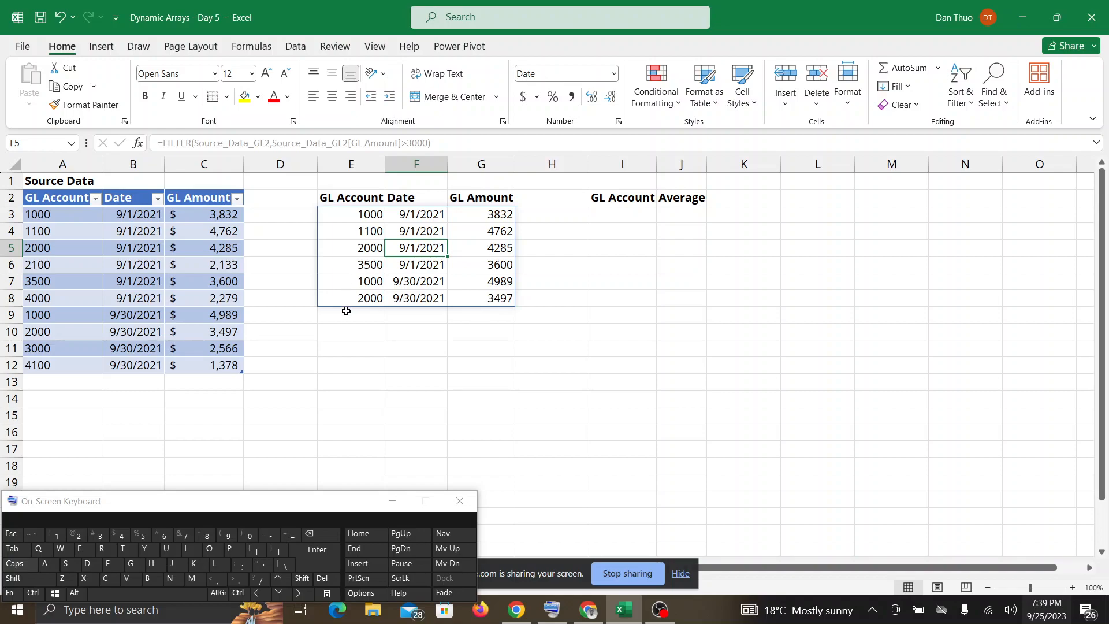
Inspect the FILTER formula behind cells F4 and E3, check Google Meet, and return to the Excel workbook.
click(421, 232)
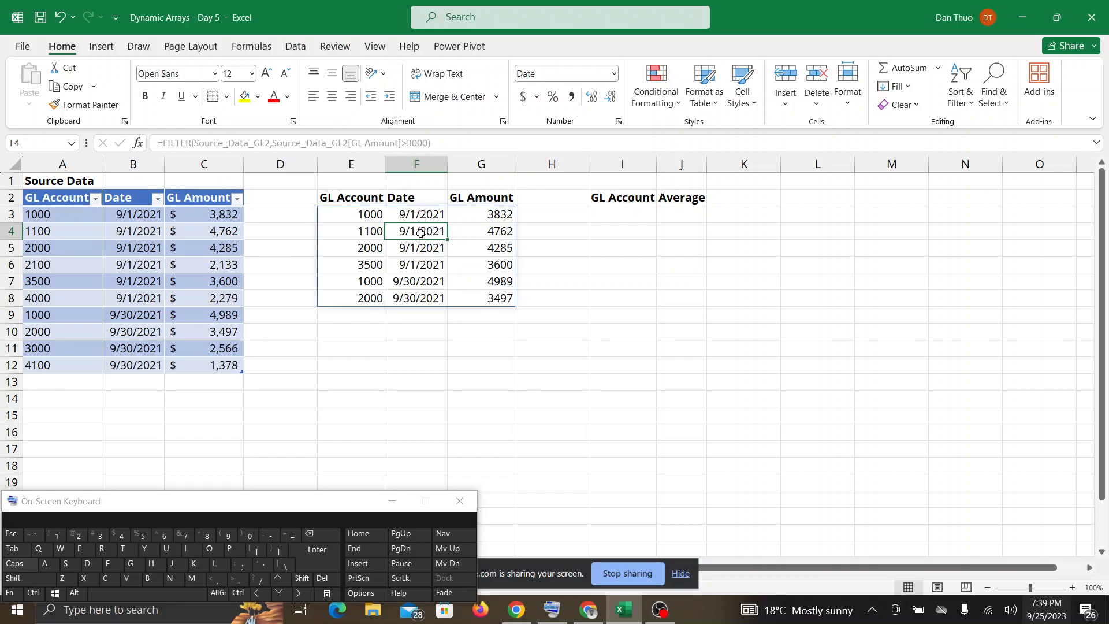
click(371, 217)
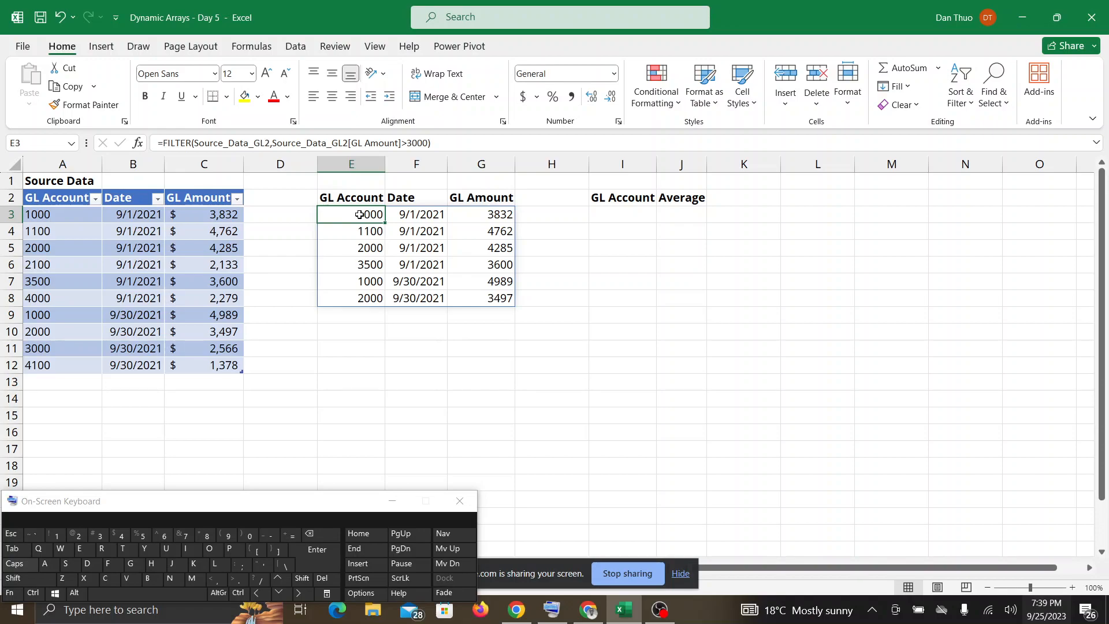
click(589, 610)
click(624, 610)
Delete the FILTER formula from E3 to clear the whole spilled range, and undo the deletion.
key(Delete)
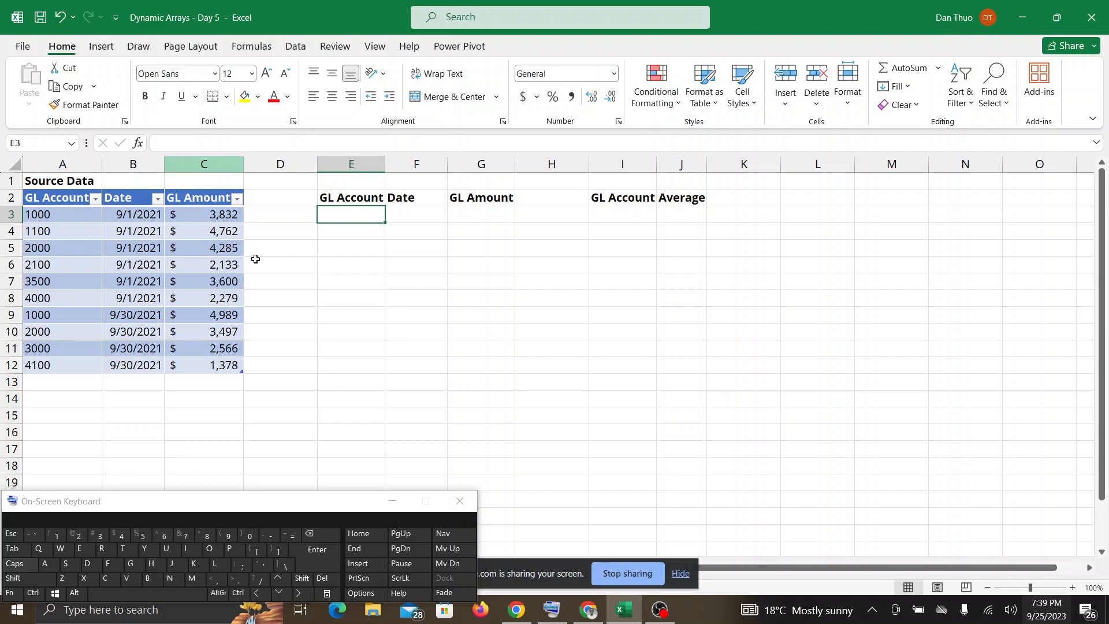
mouse_move(516, 609)
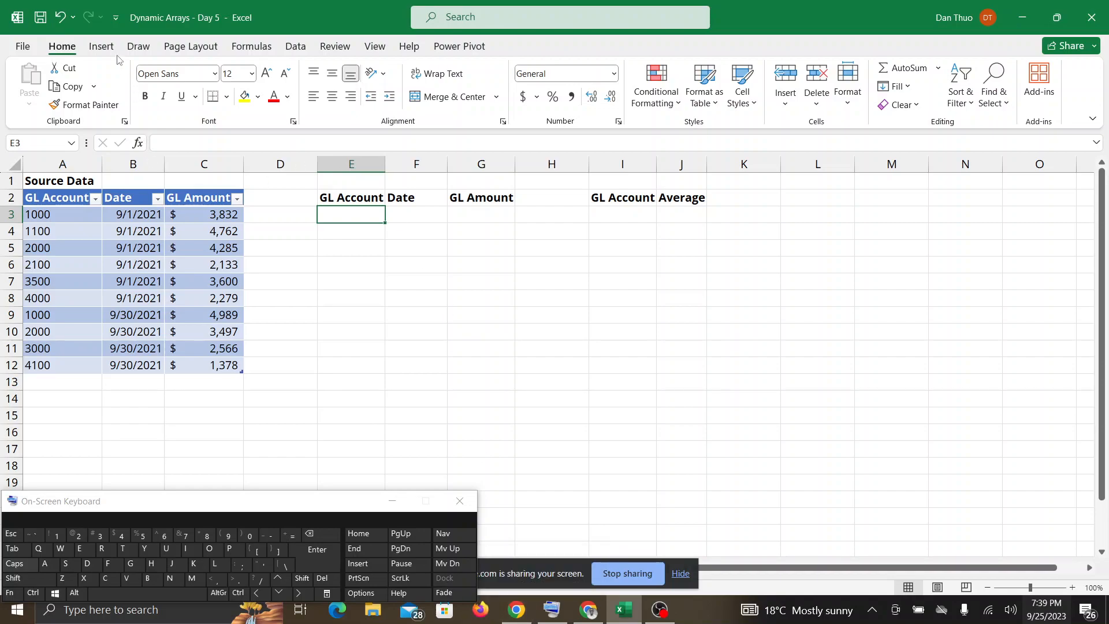
click(60, 18)
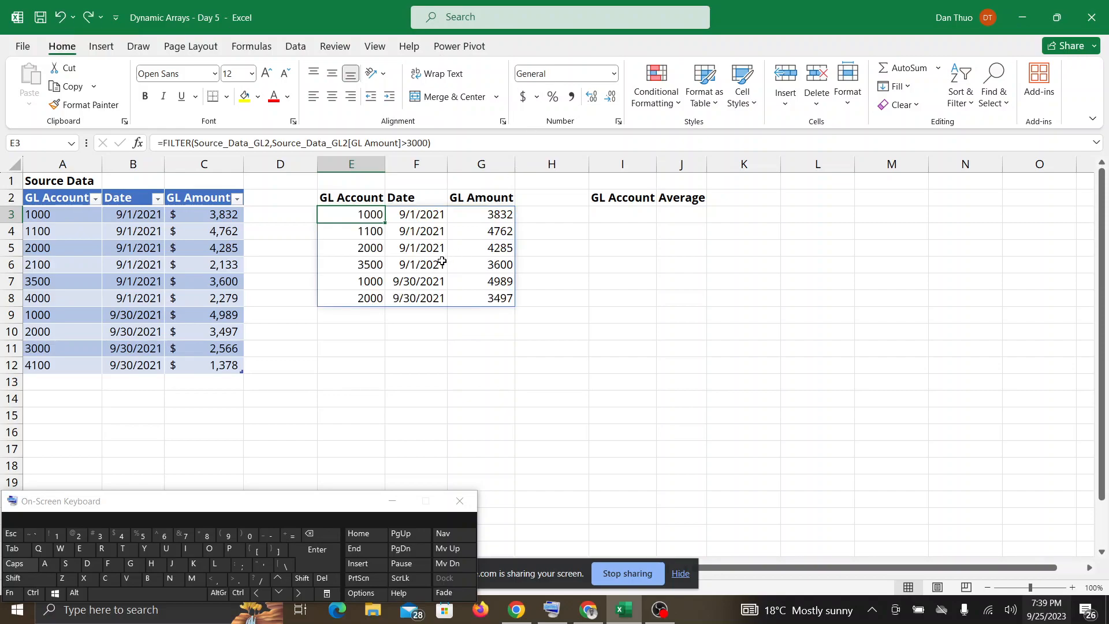
Compare the formula shown for spilled cell F6 with source cell E3, and check Google Meet before returning to Excel.
click(442, 261)
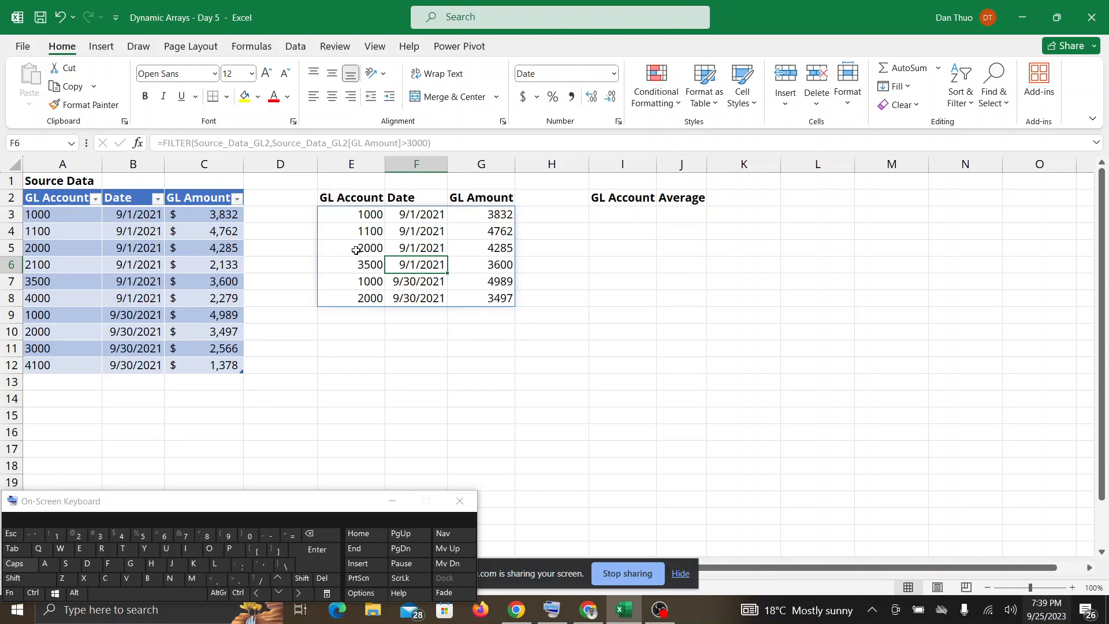
click(365, 215)
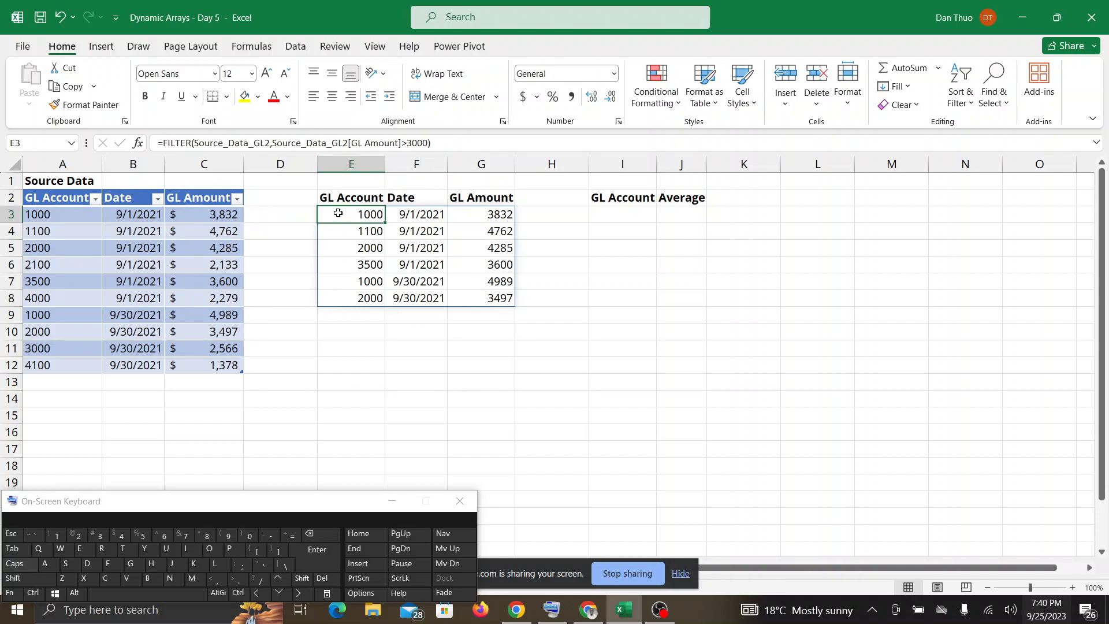
click(627, 612)
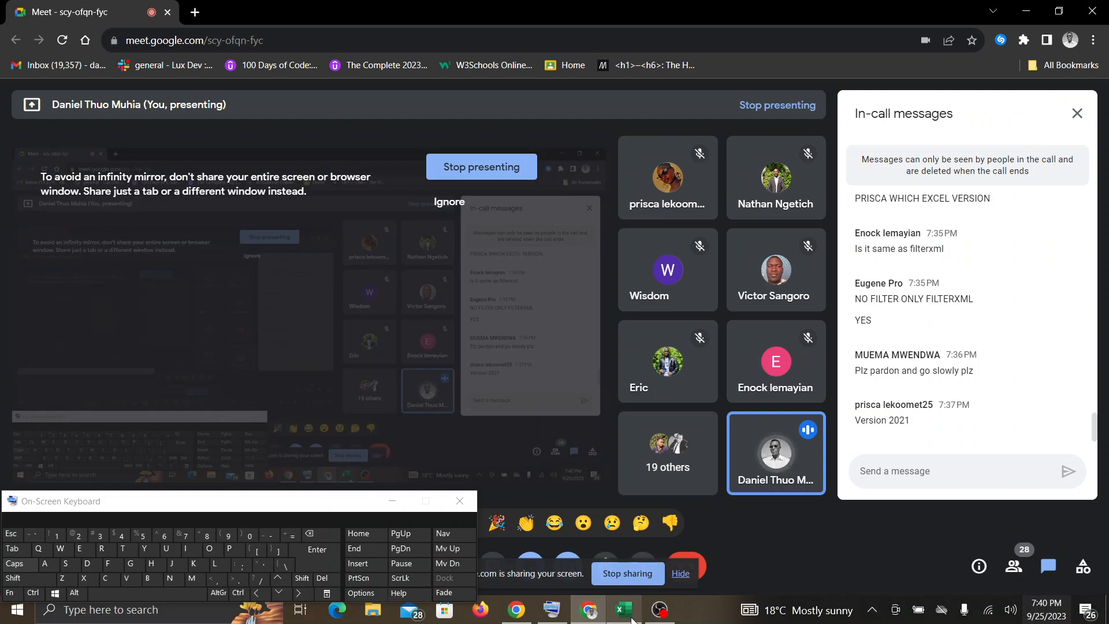
click(627, 611)
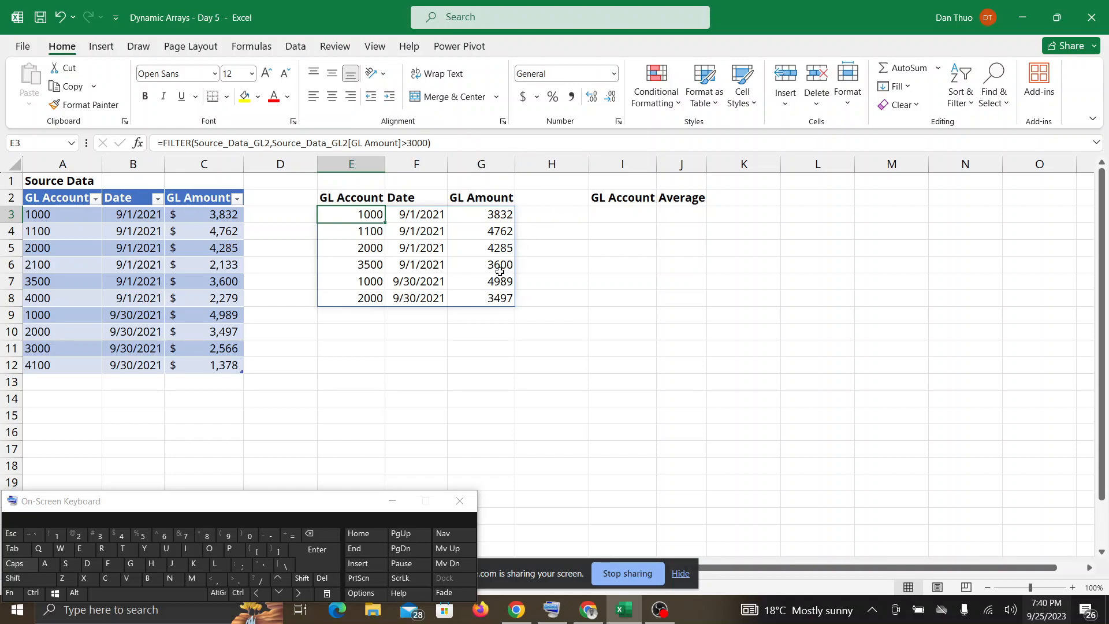
Overwrite spilled cell G8 with the text BOUNTY ANALYTICA to block the FILTER spill range.
click(483, 300)
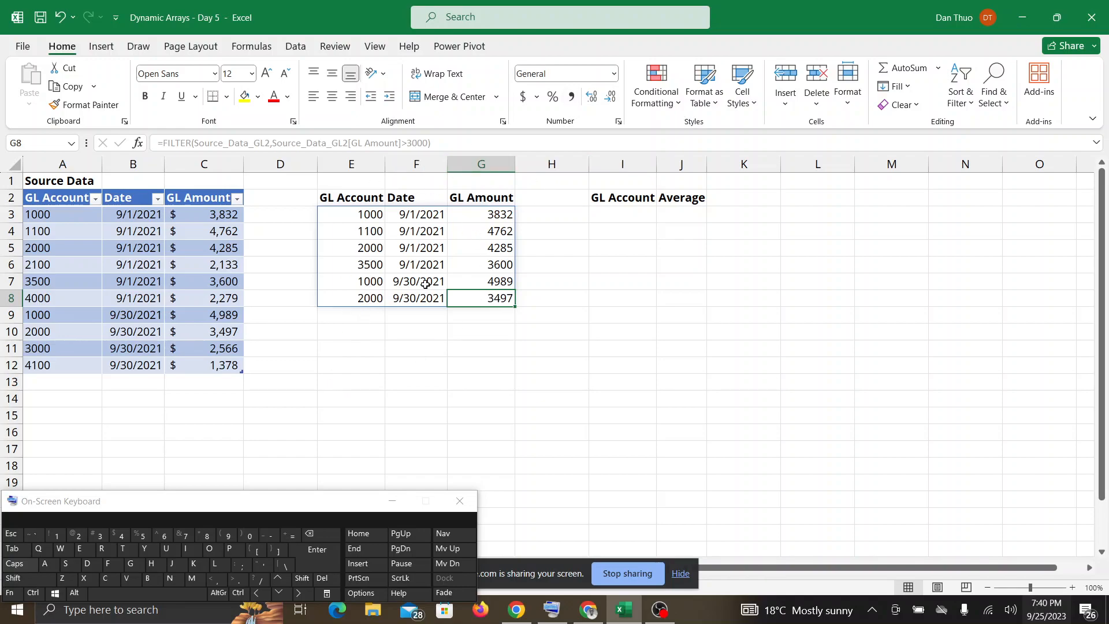
double_click(495, 298)
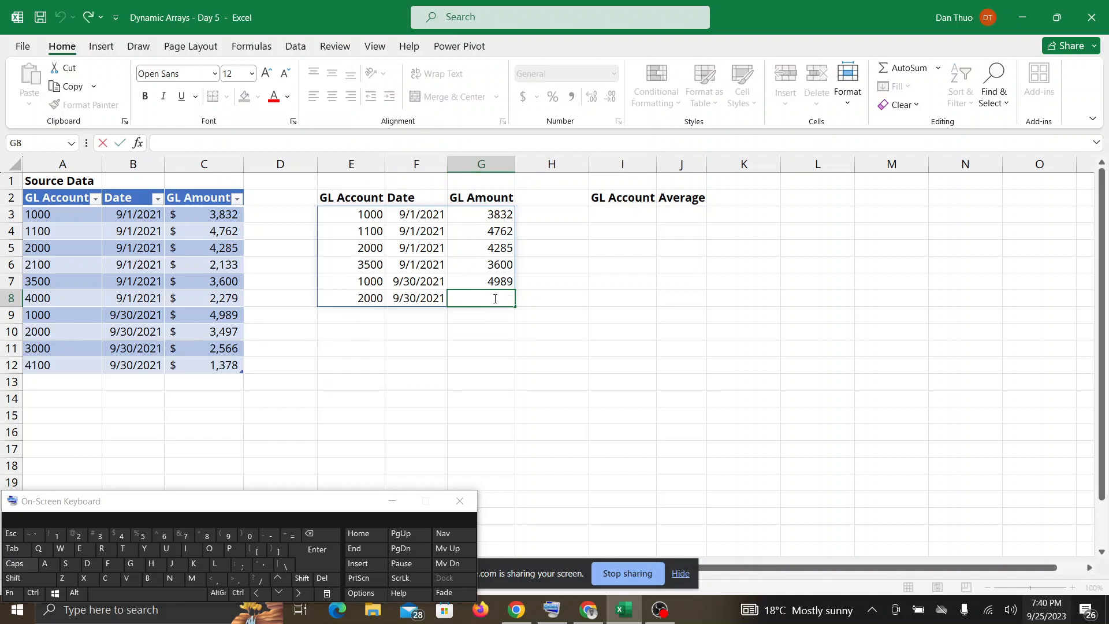
text(D)
key(BackSpace)
text(BOUNTY ANALYTICA)
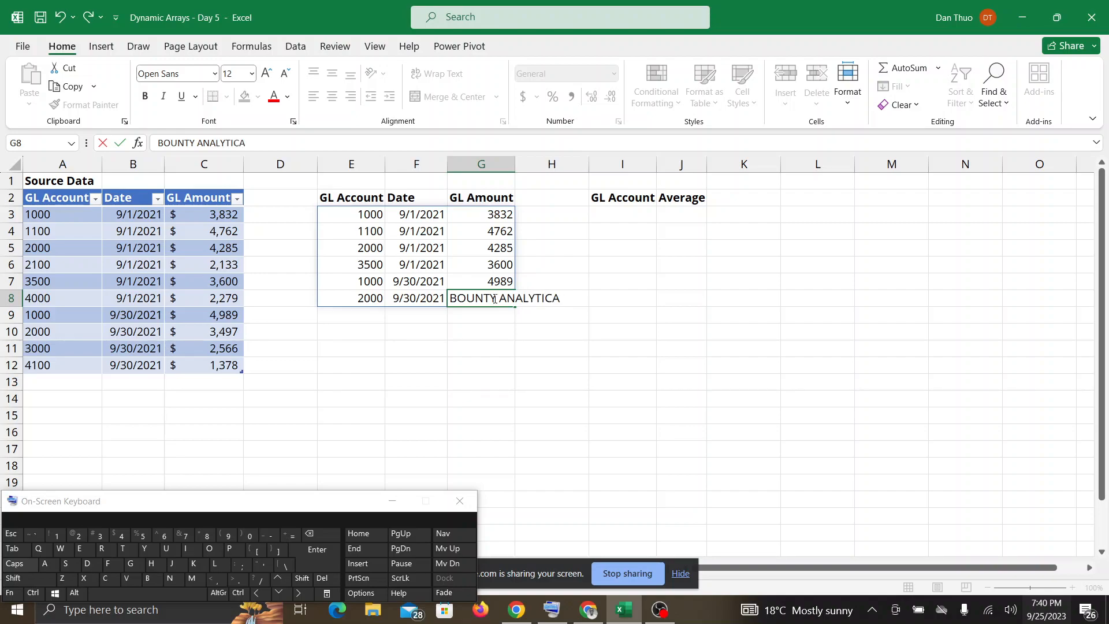
key(Return)
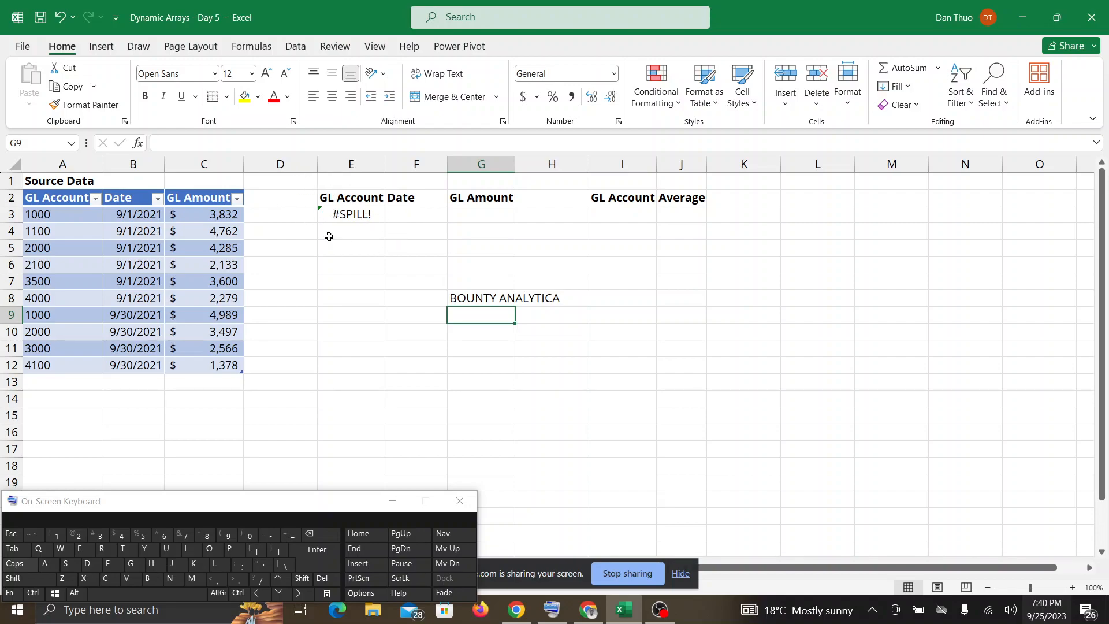
Examine the FILTER formula in E3 and its blocked spill range against the text in G8, checking Google Meet in between.
click(356, 215)
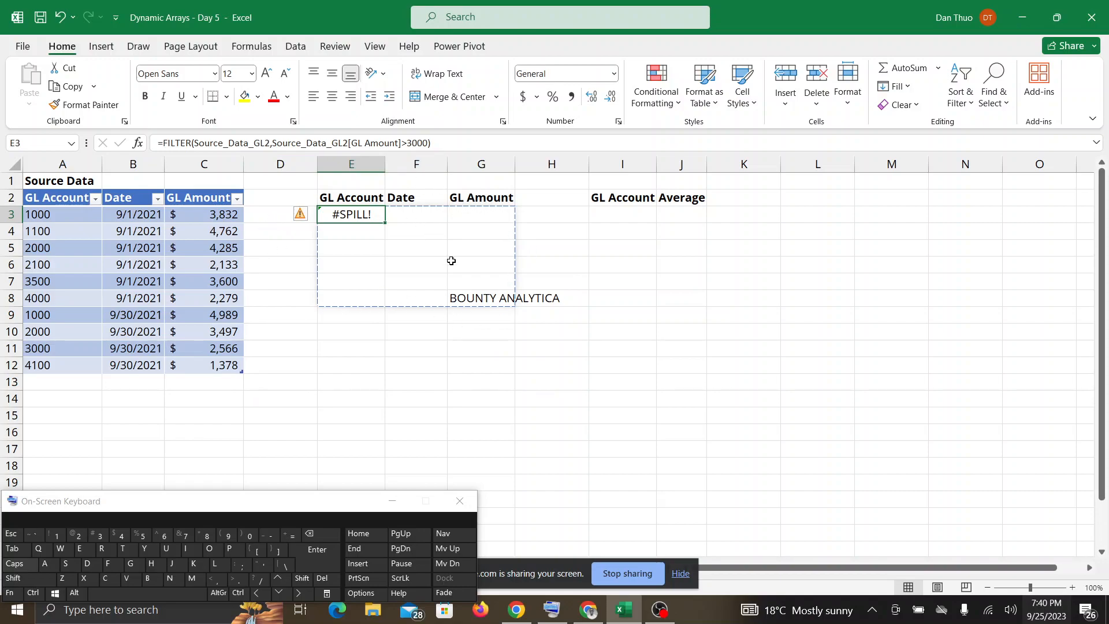
click(589, 610)
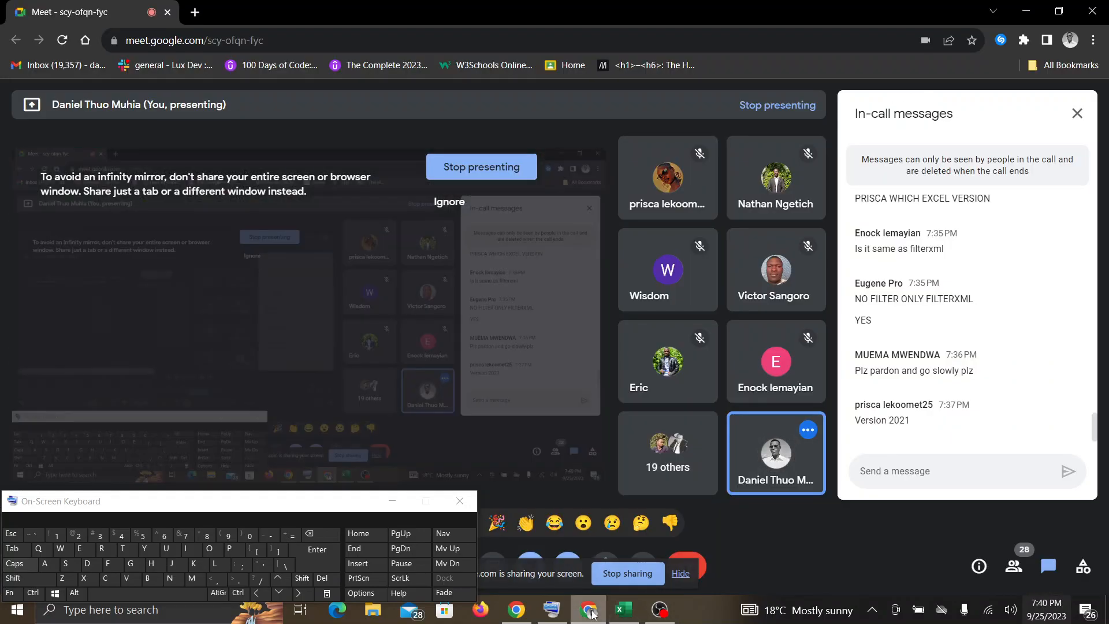
click(625, 617)
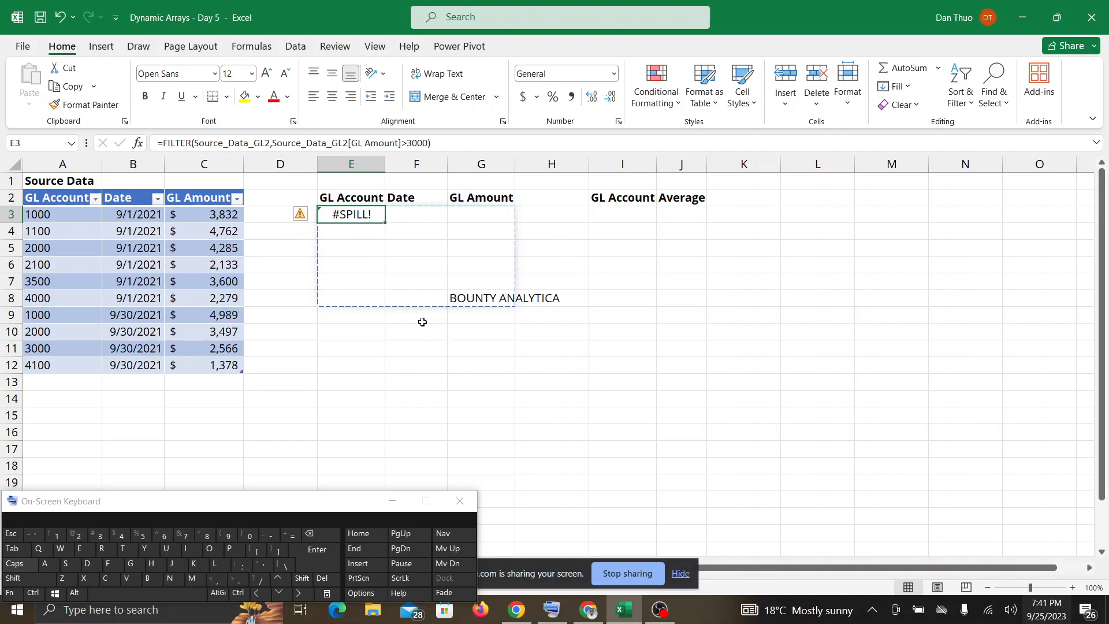
click(471, 300)
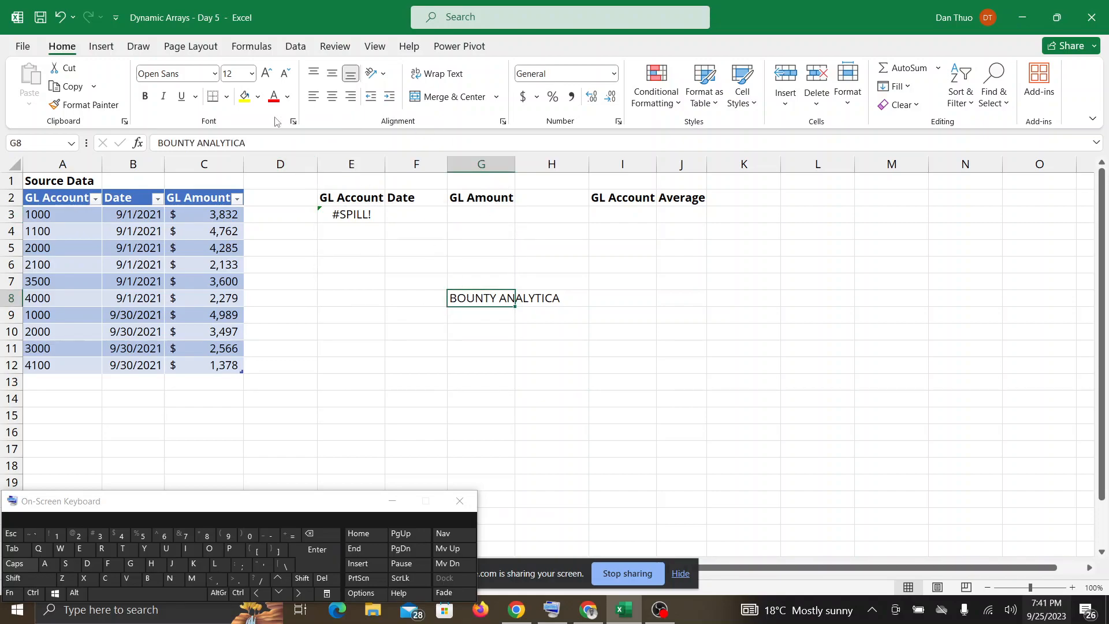
click(351, 214)
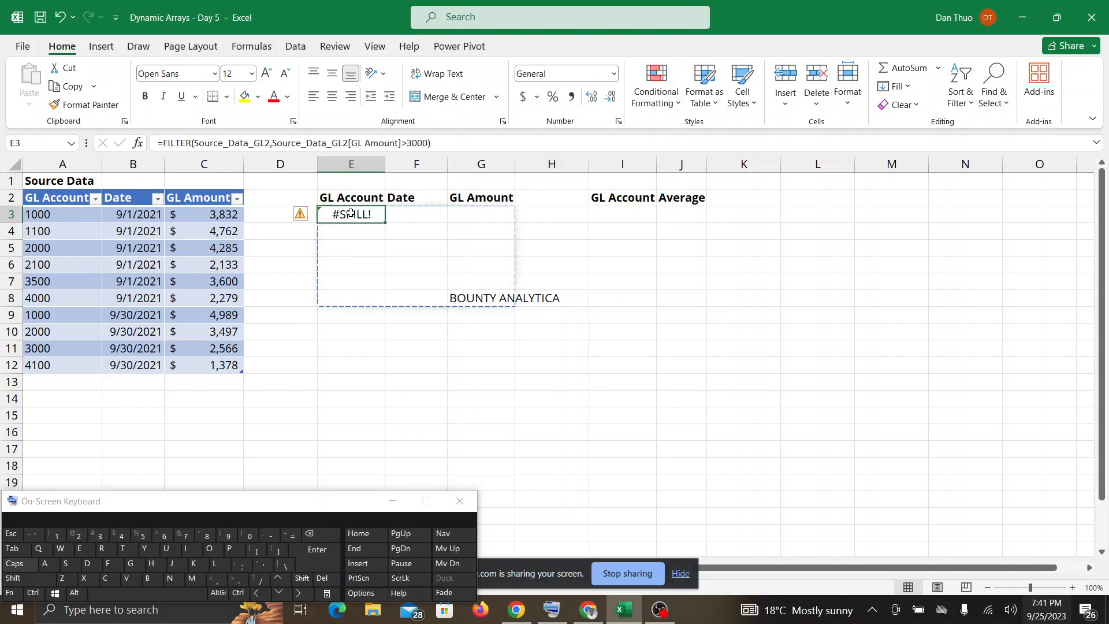
Clear the BOUNTY ANALYTICA text from G8 to free the FILTER spill range.
click(506, 294)
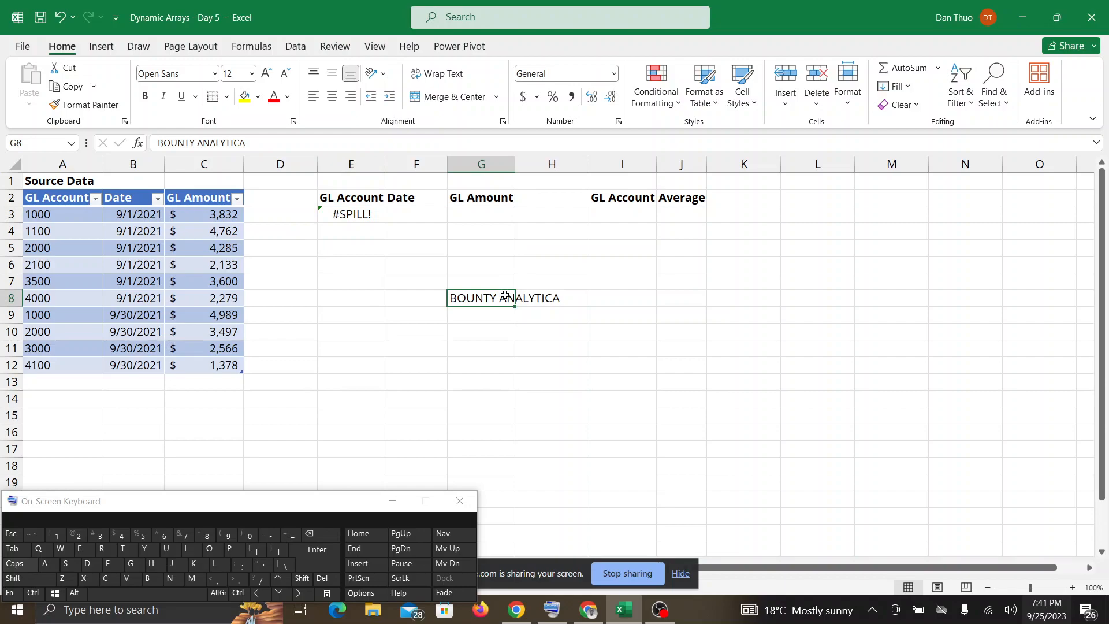
key(BackSpace)
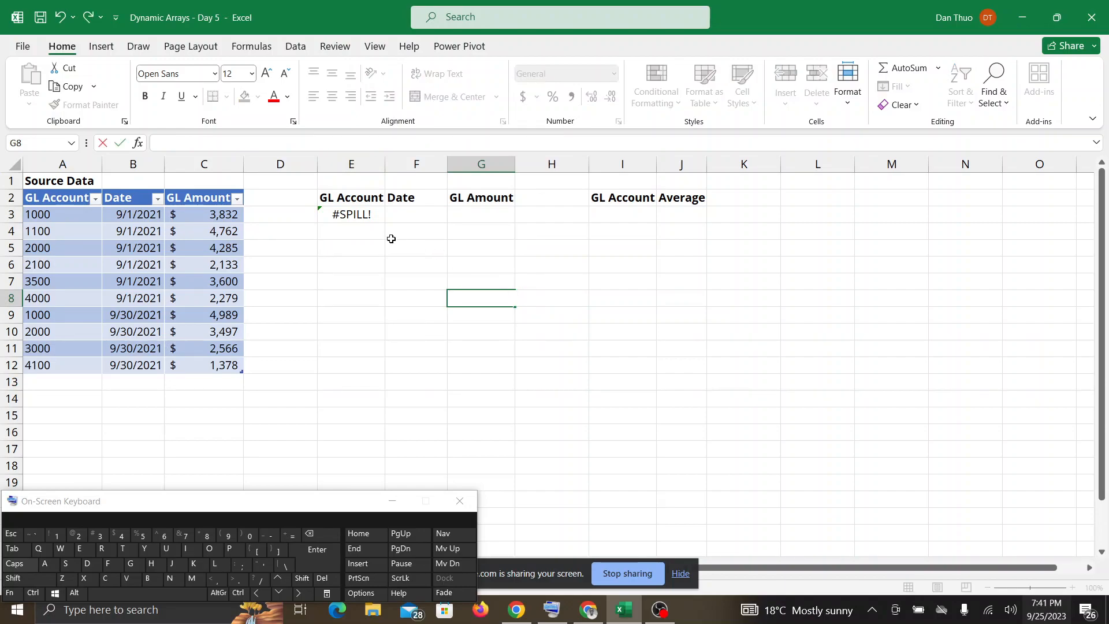
key(Return)
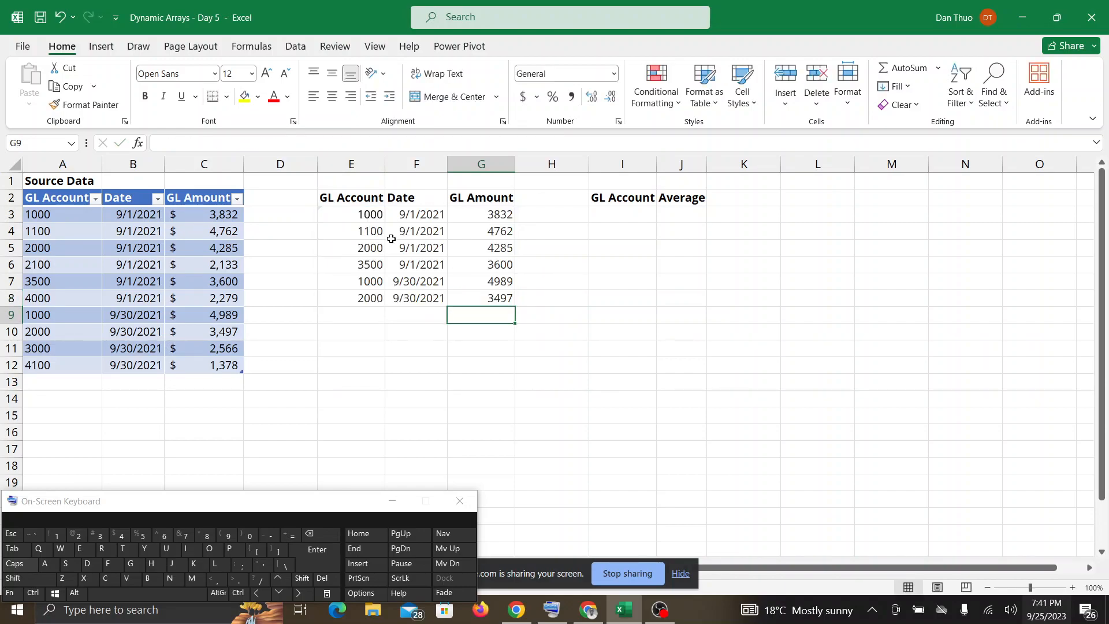
Switch to Google Meet to follow participants' messages and reactions, and return to the Excel workbook.
click(584, 614)
click(624, 613)
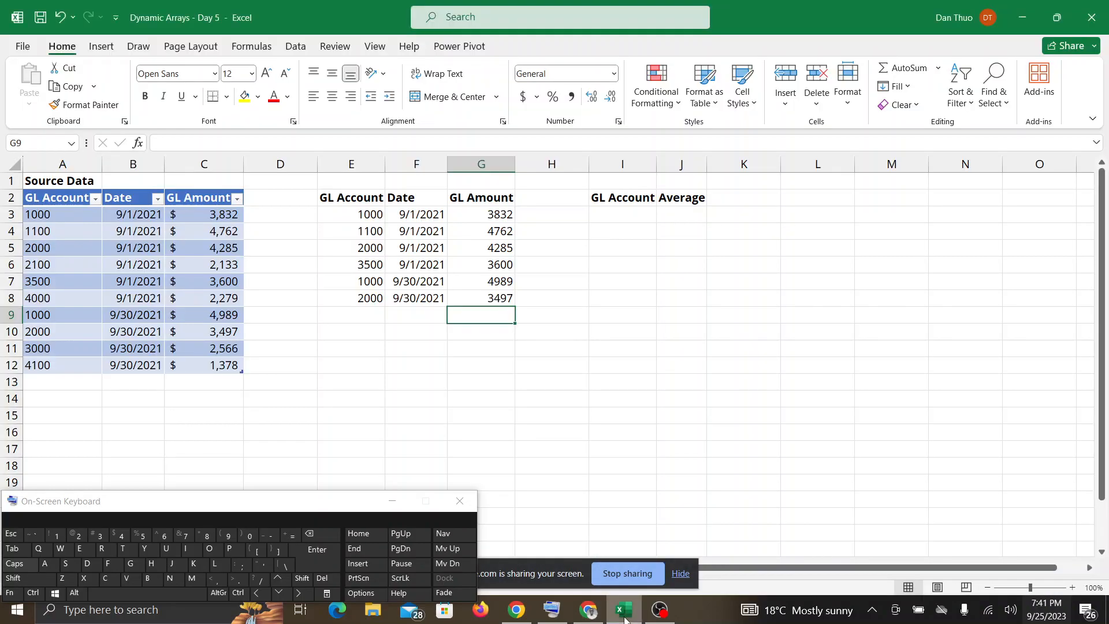
click(588, 612)
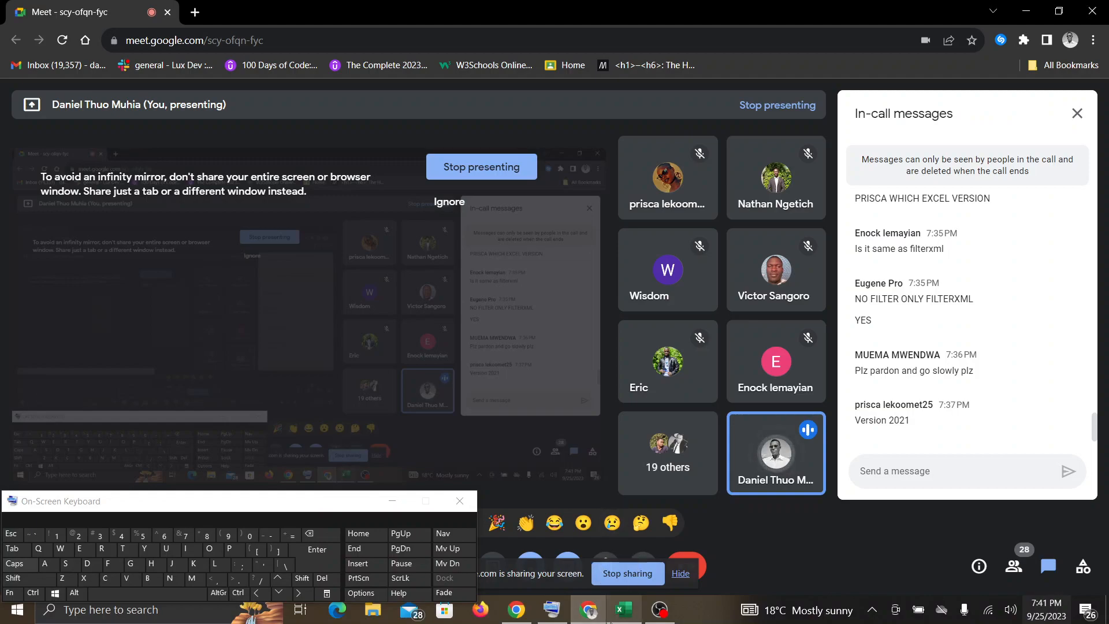
mouse_move(624, 611)
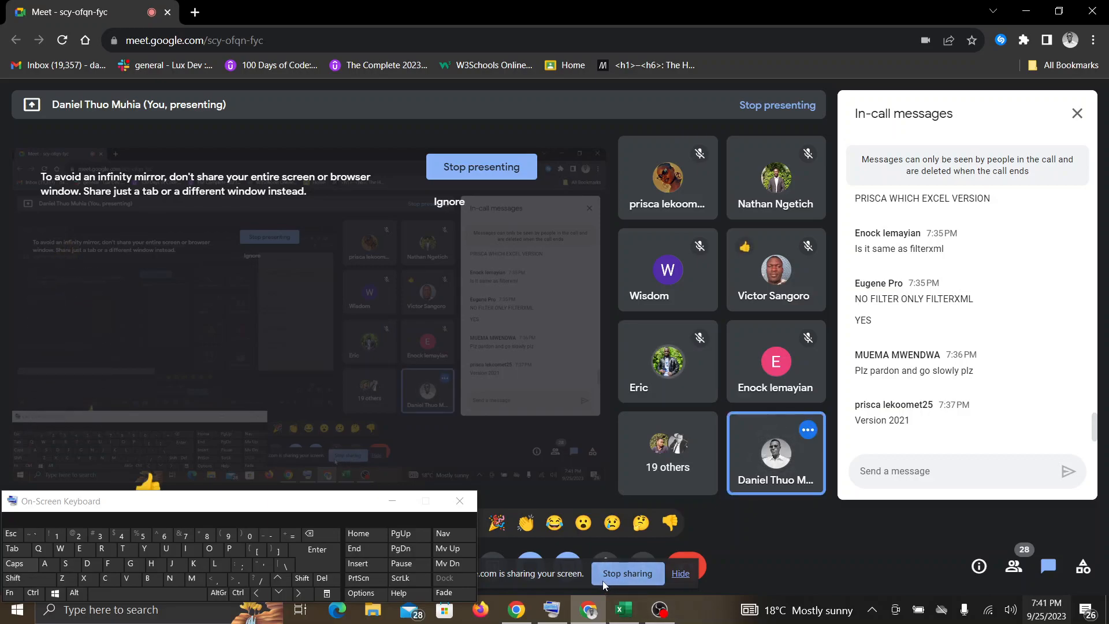
click(624, 609)
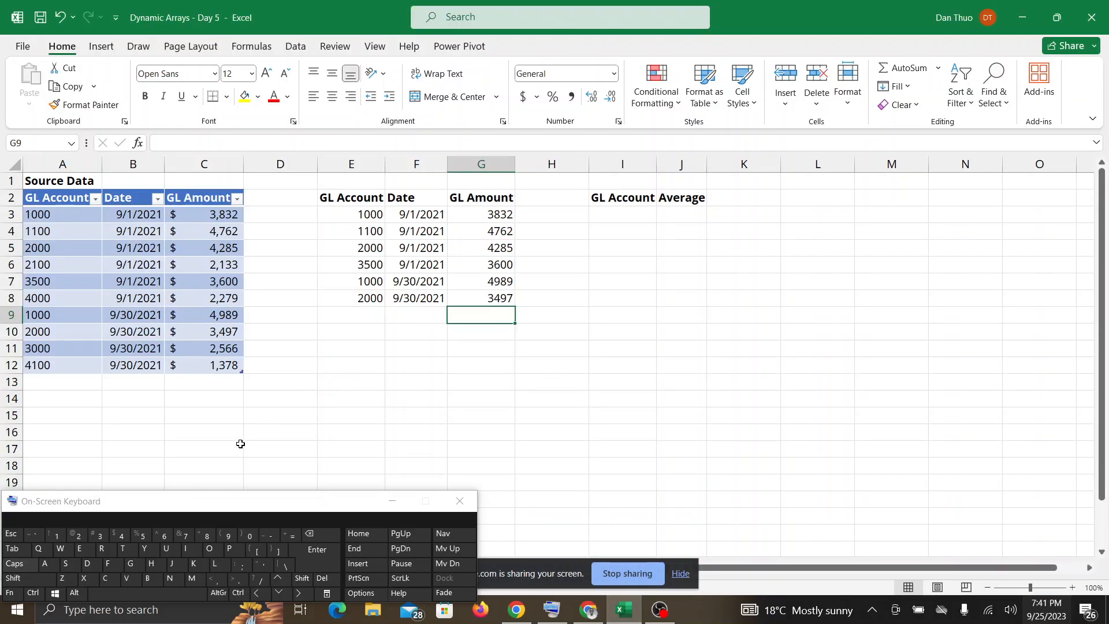
Enter =UNIQUE(Source_Data_GL2[GL Account]) in I3, moving the on-screen keyboard aside when it covers the sheet.
drag(225, 506, 219, 588)
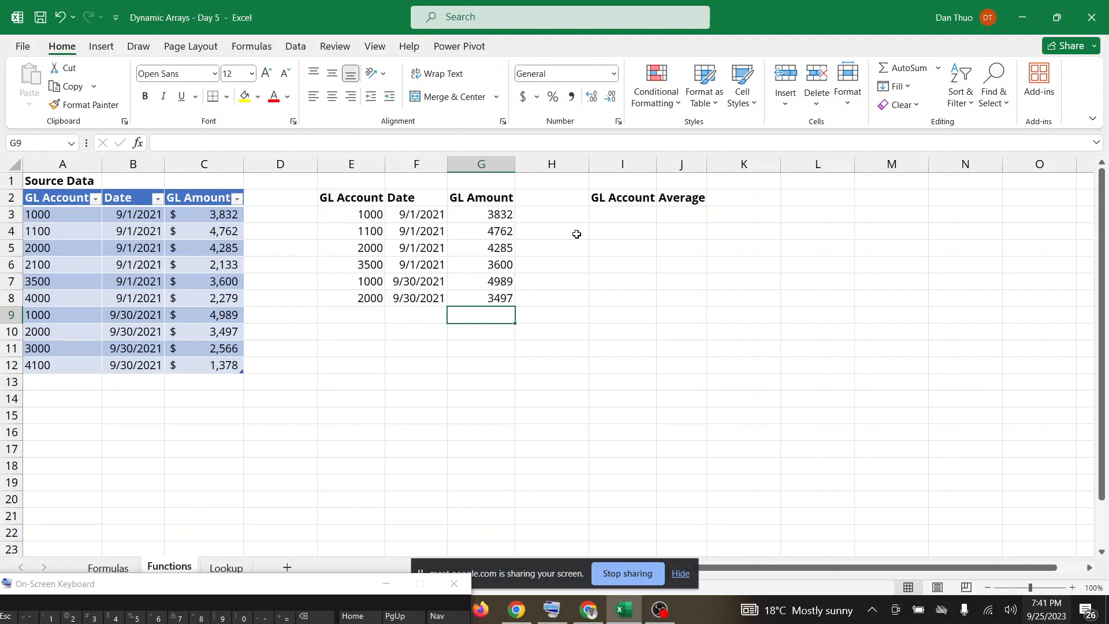
click(615, 216)
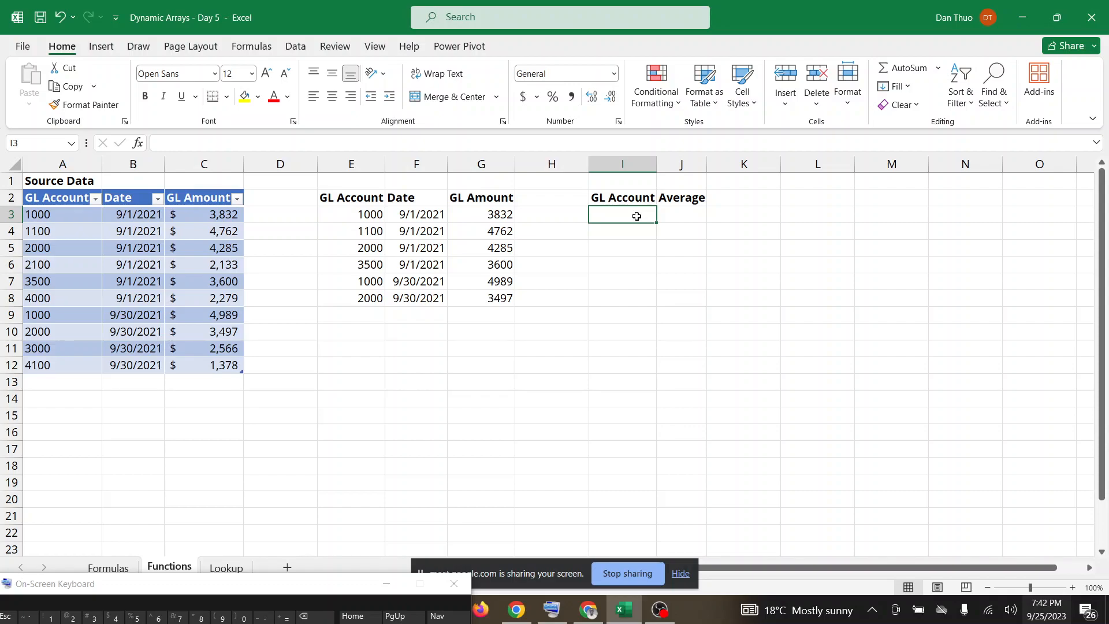
drag(280, 594, 324, 511)
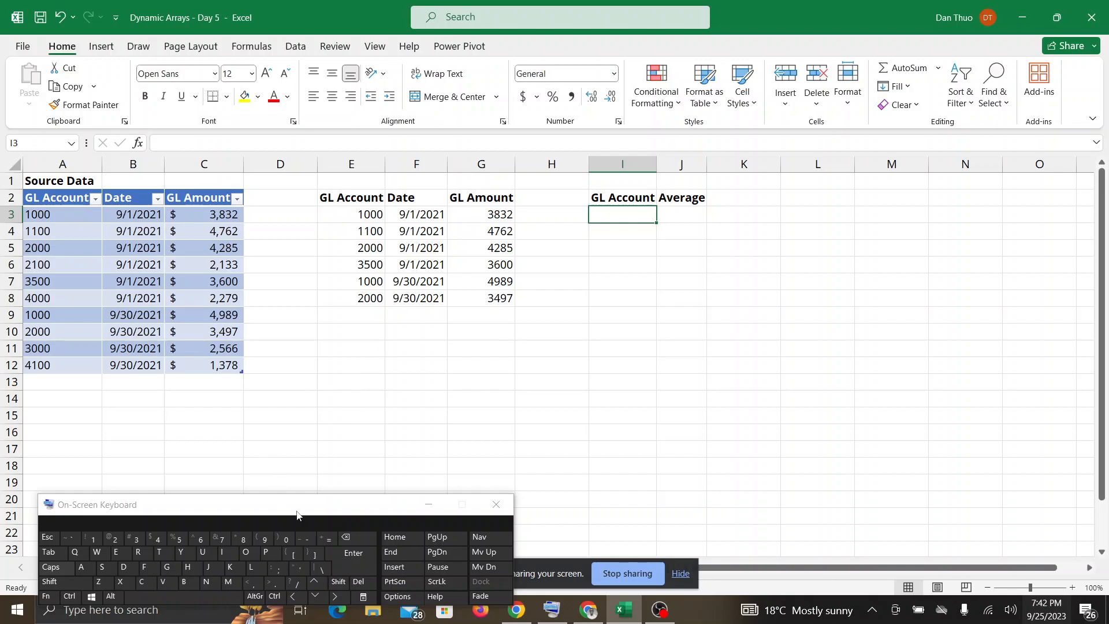
click(326, 540)
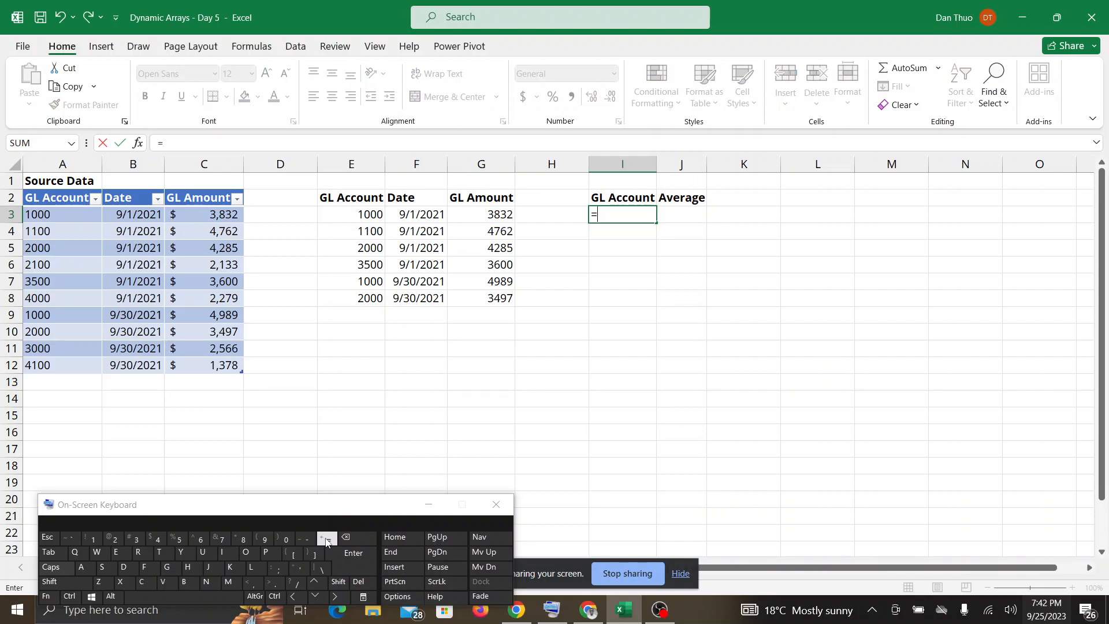
text(UNIQU)
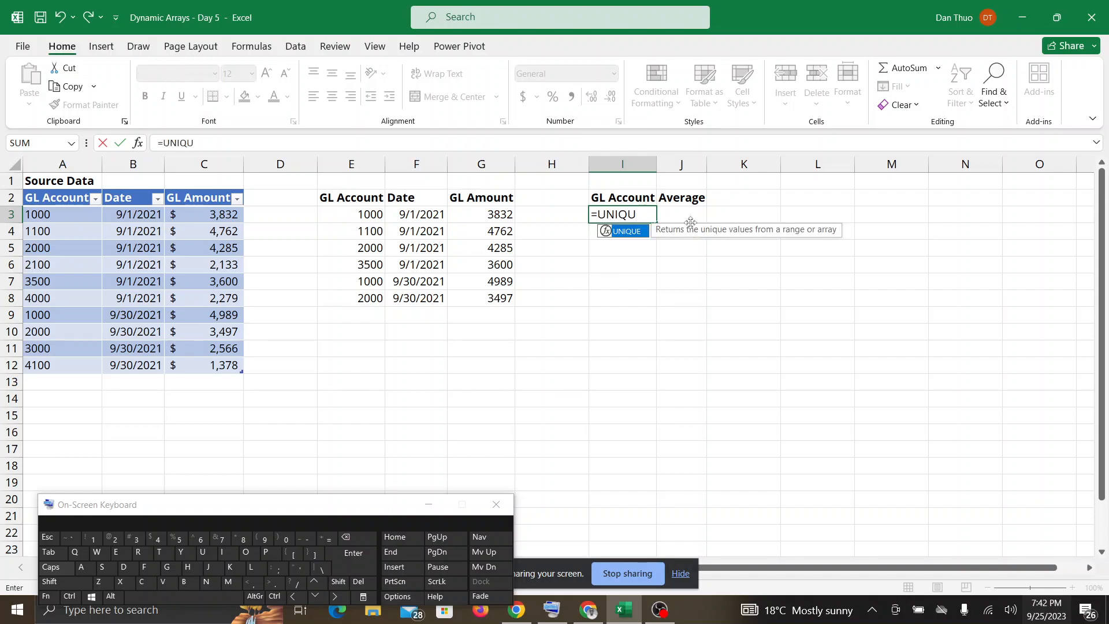
double_click(640, 232)
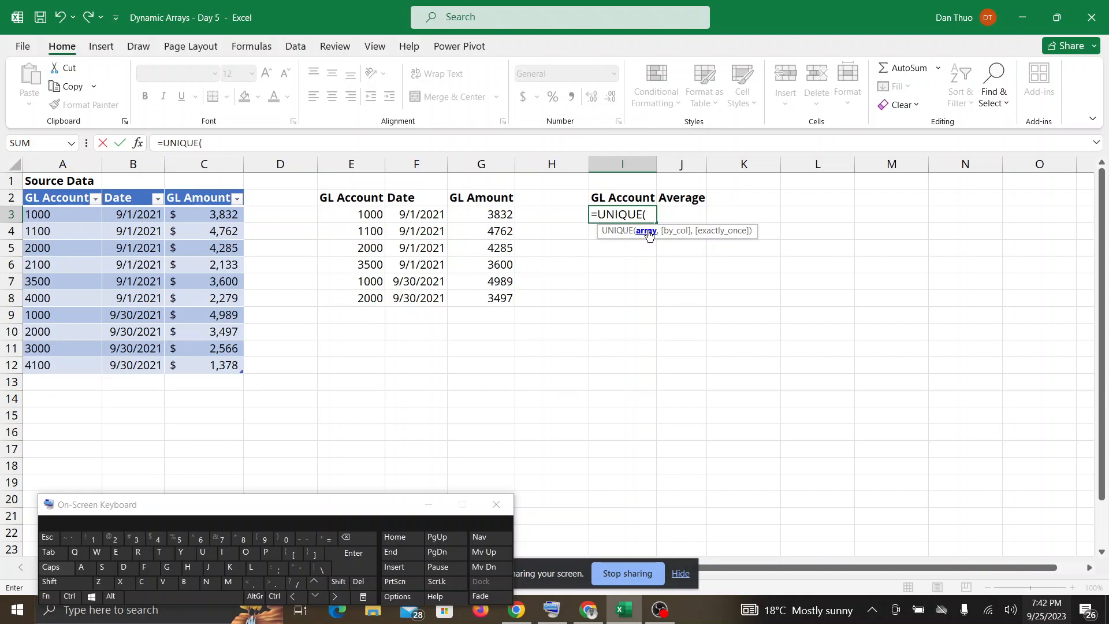
click(81, 214)
drag(82, 225, 75, 362)
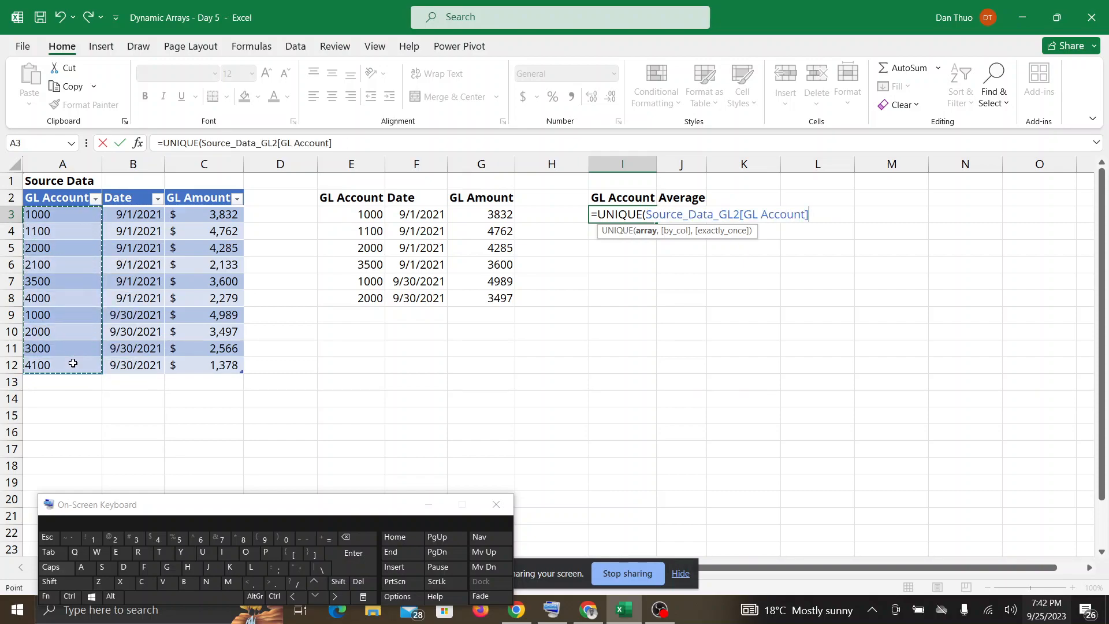
text())
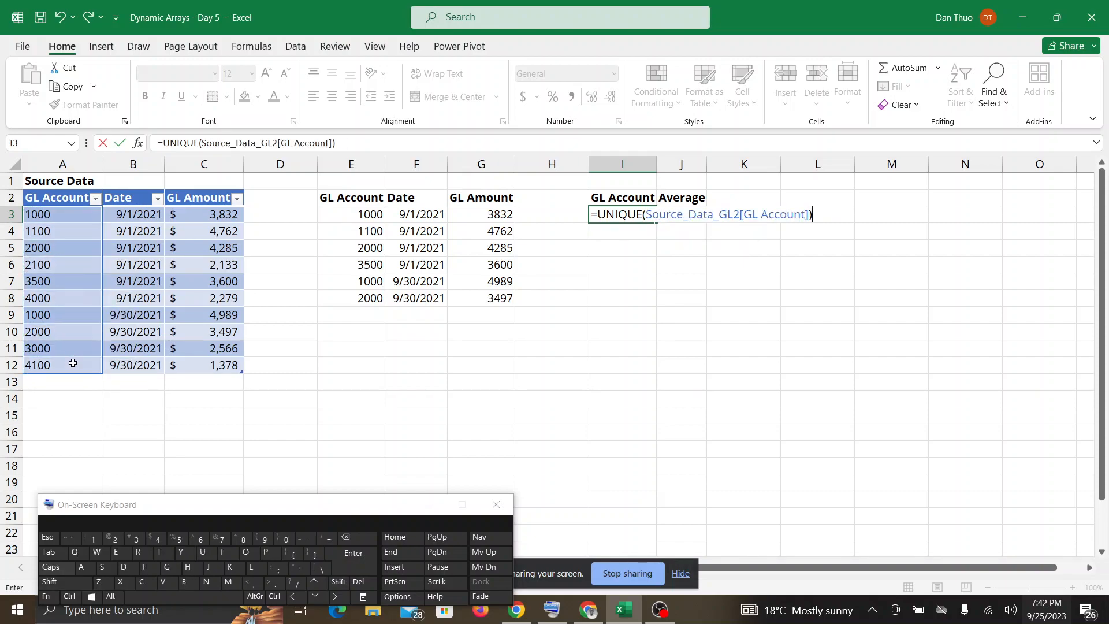
key(Return)
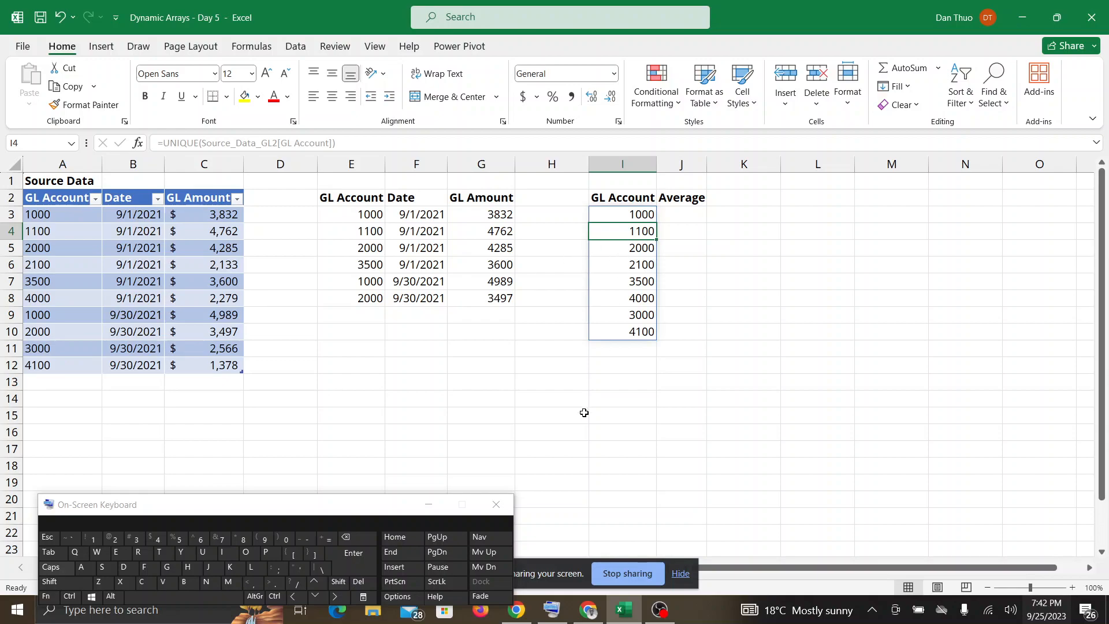
drag(251, 506, 187, 546)
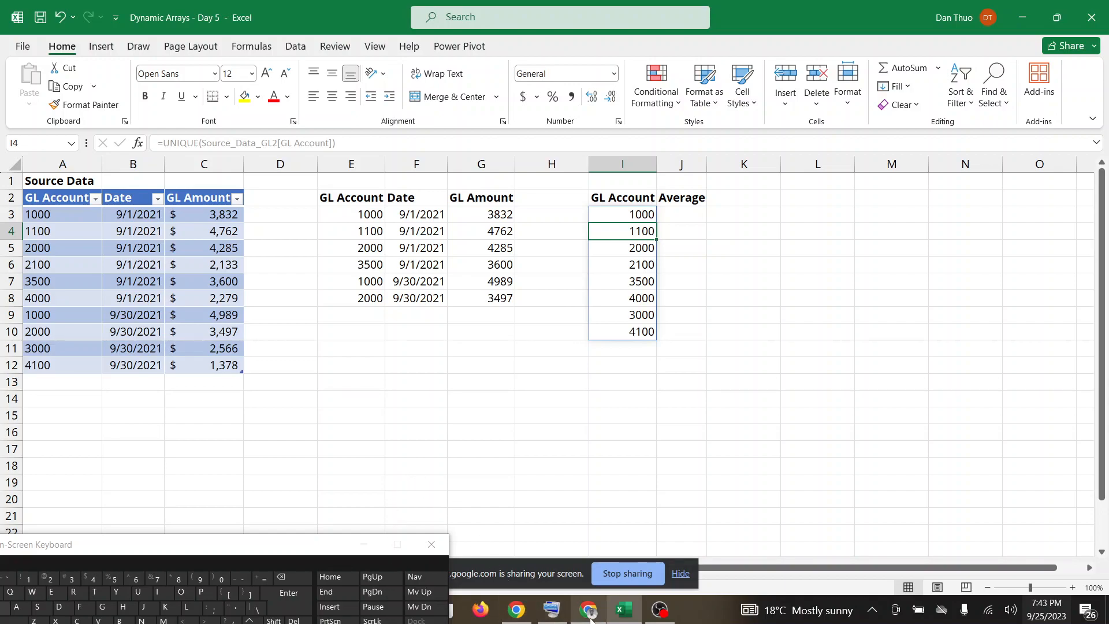
Compare the GL Account source column with the UNIQUE list starting in I3, checking Google Meet for participants' responses in between.
click(590, 616)
click(622, 619)
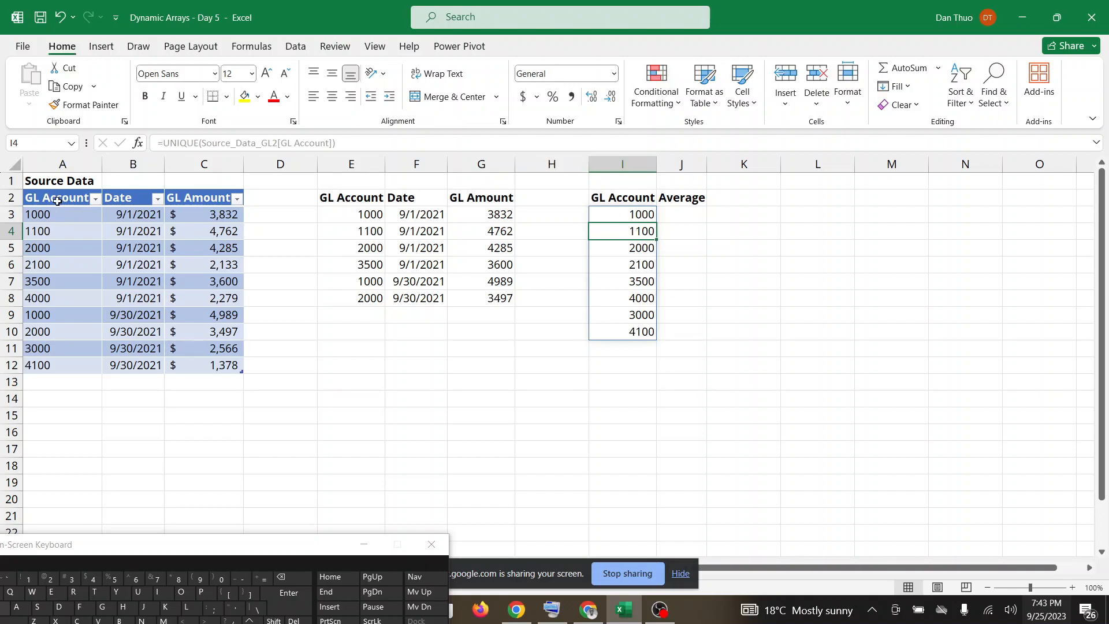
click(58, 164)
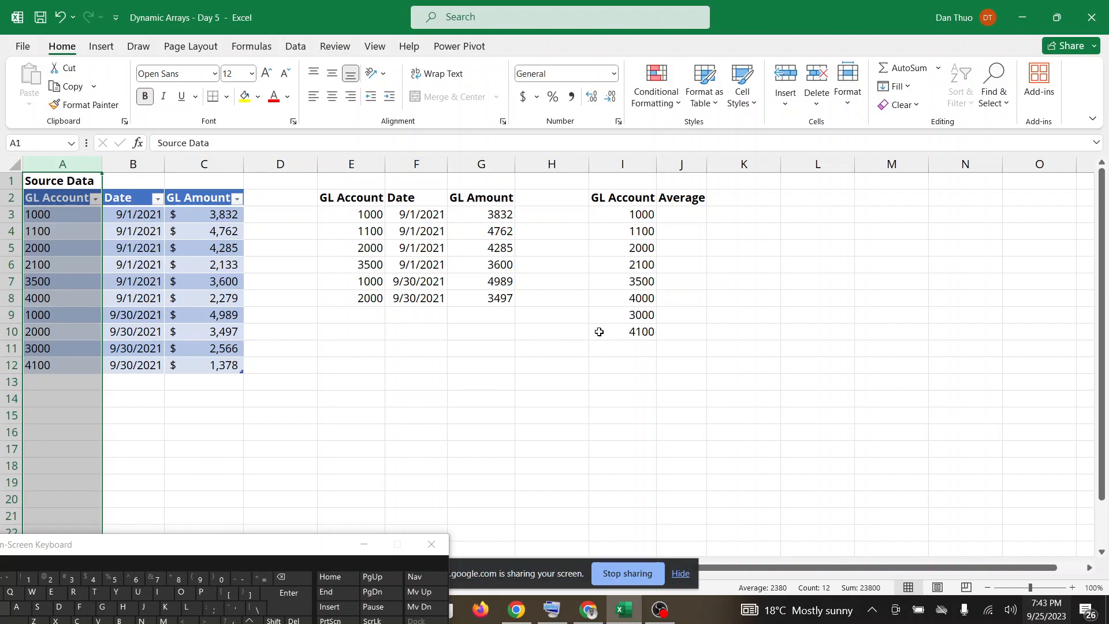
click(631, 215)
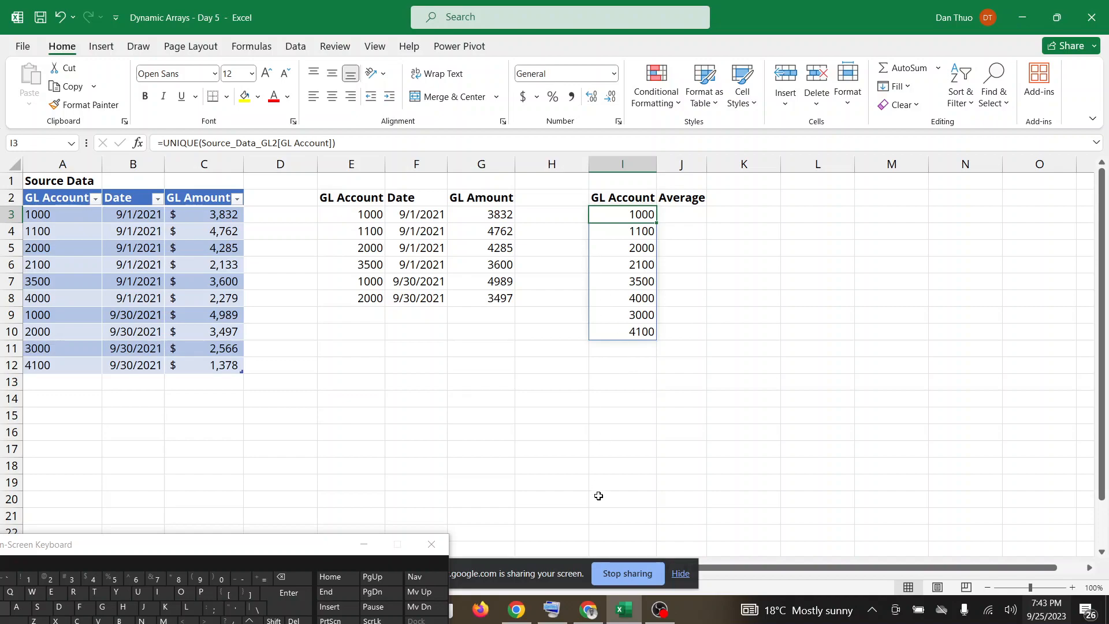
click(580, 612)
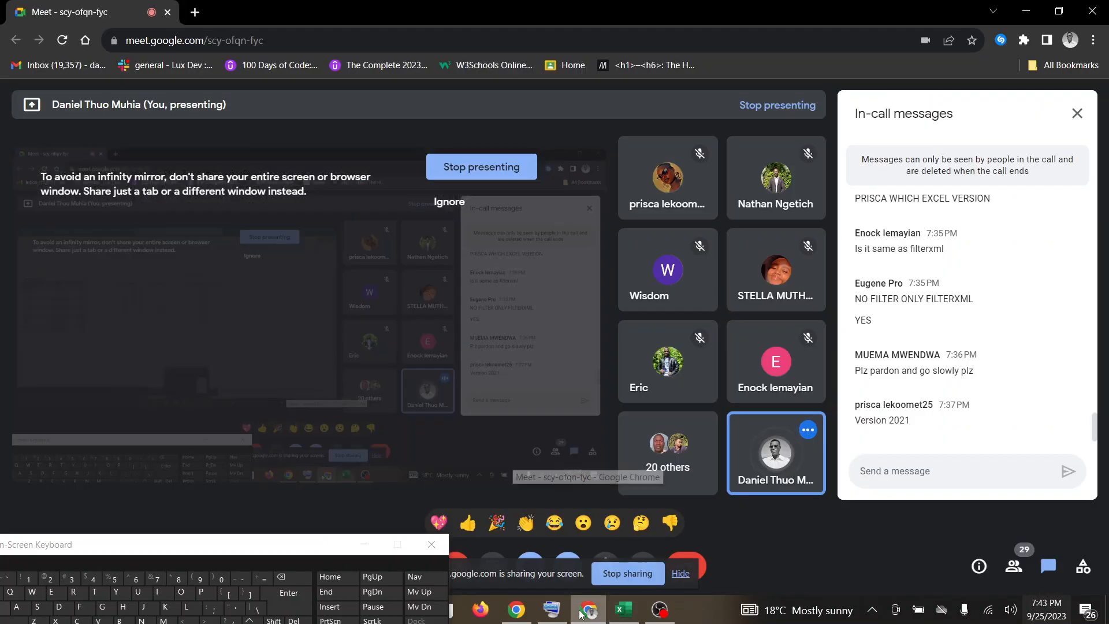
click(623, 617)
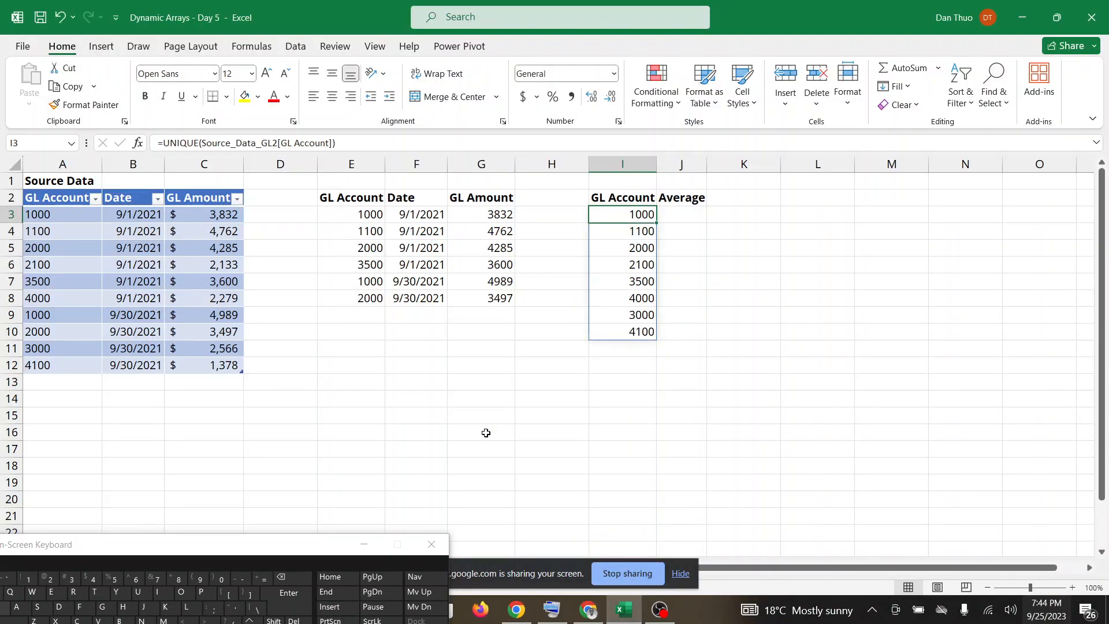
click(588, 611)
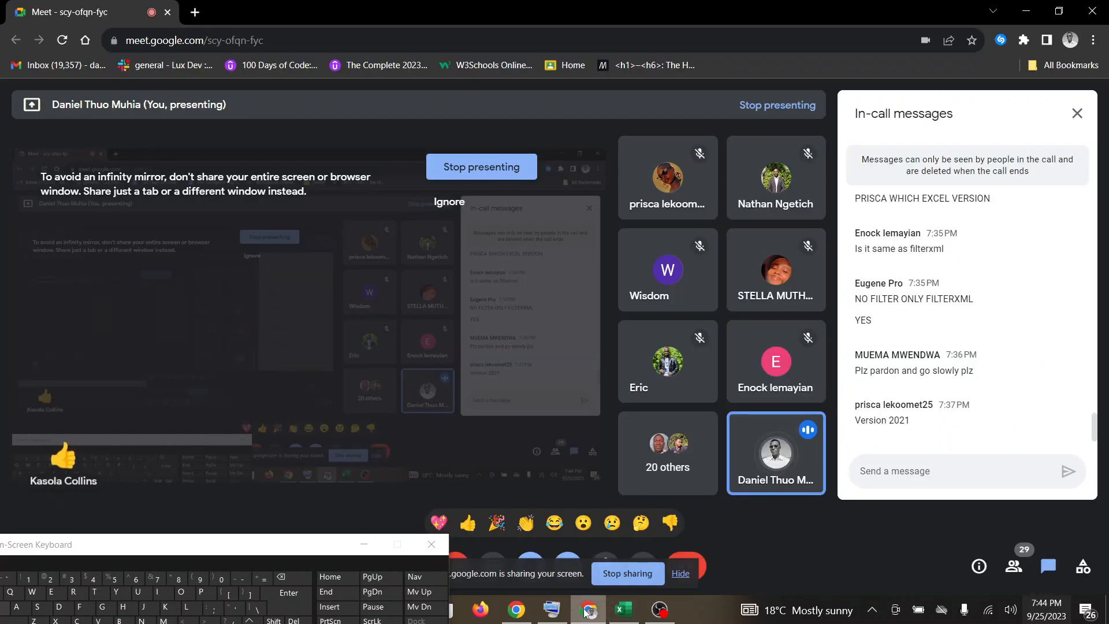
mouse_move(629, 617)
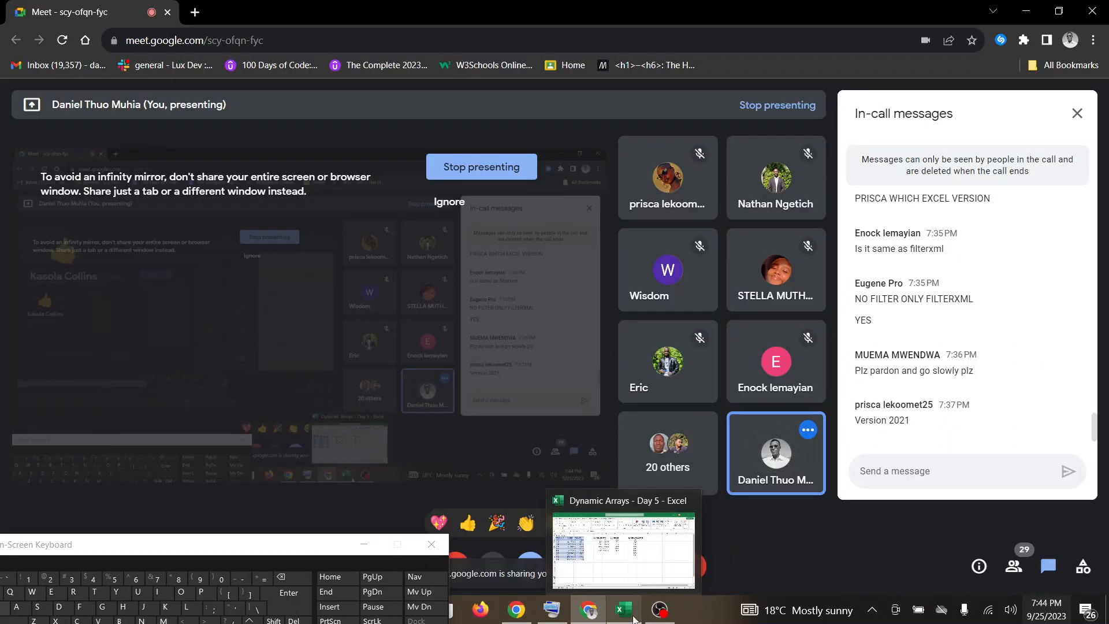
click(630, 617)
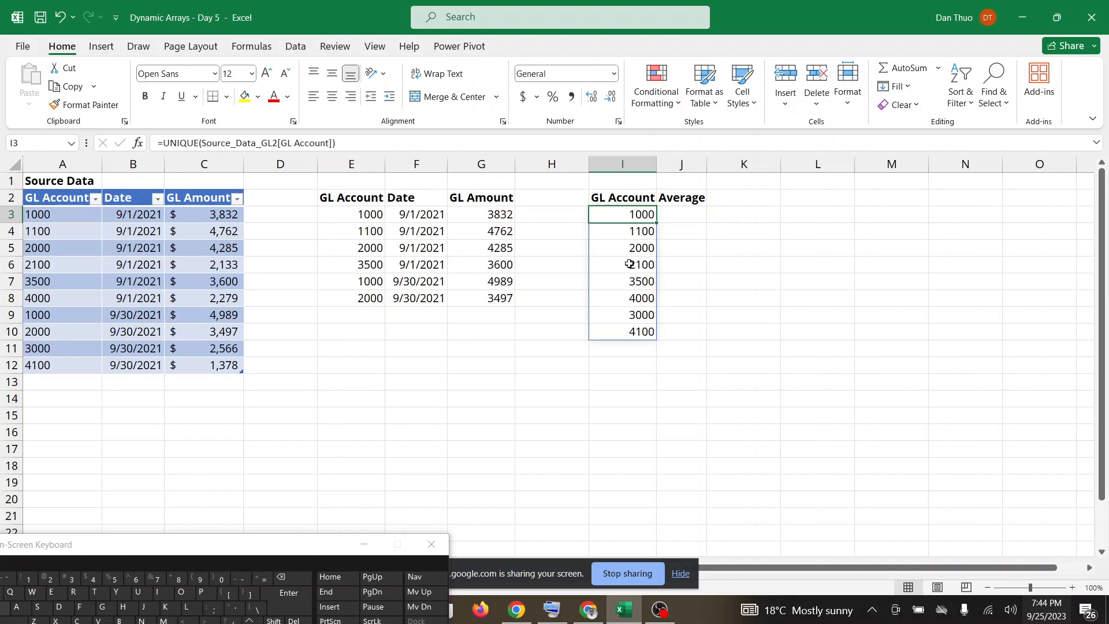
Try to sort the UNIQUE results in column I from smallest to largest, and check Google Meet before returning to Excel.
click(612, 164)
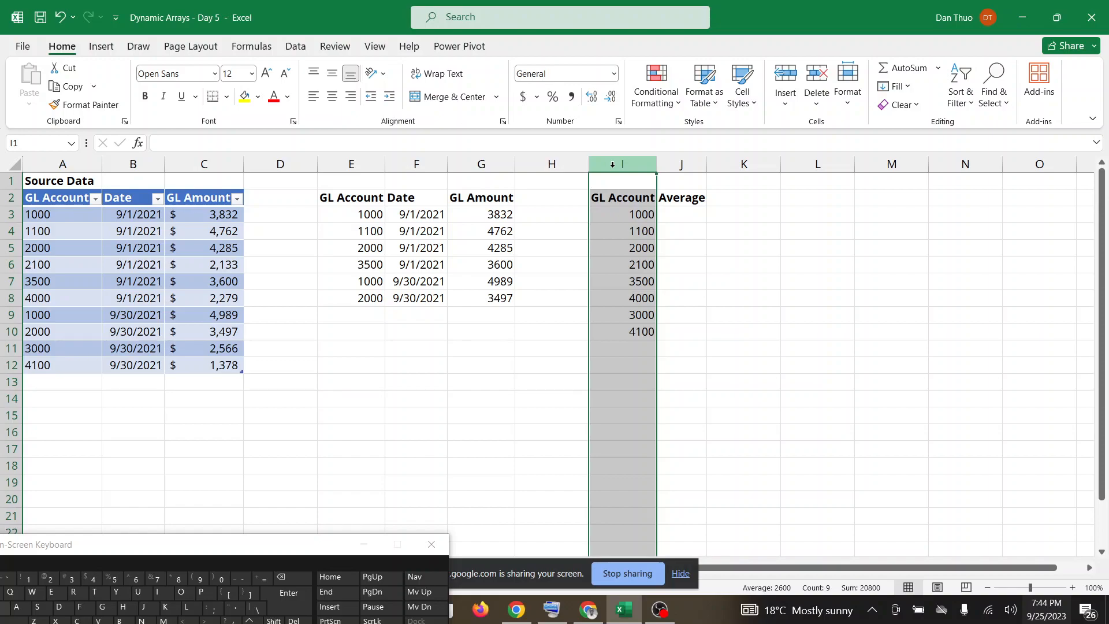
click(635, 244)
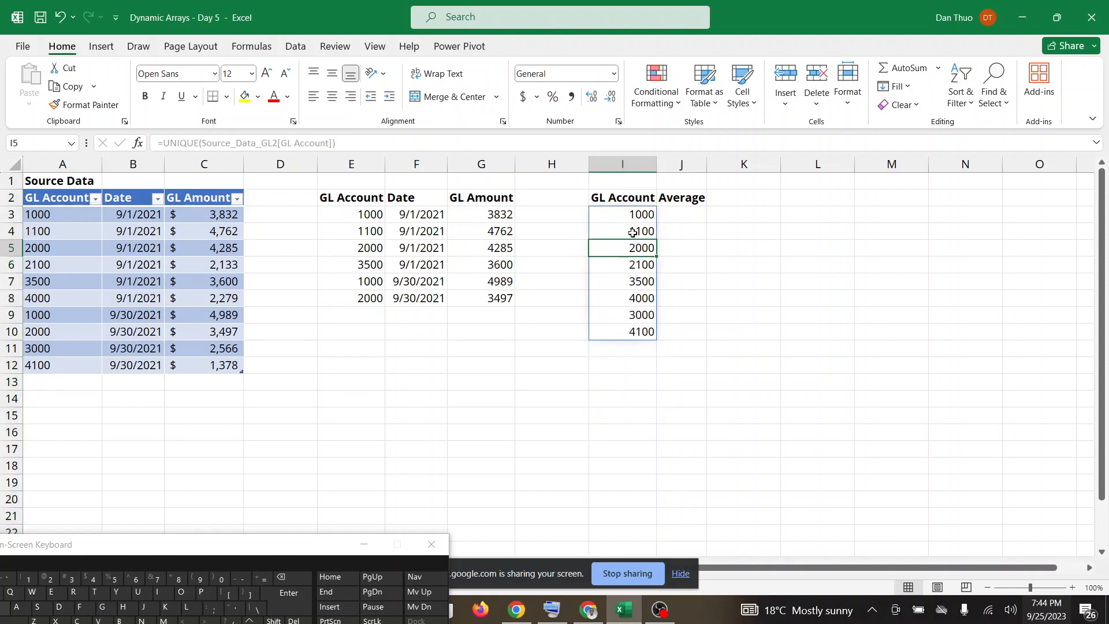
click(629, 228)
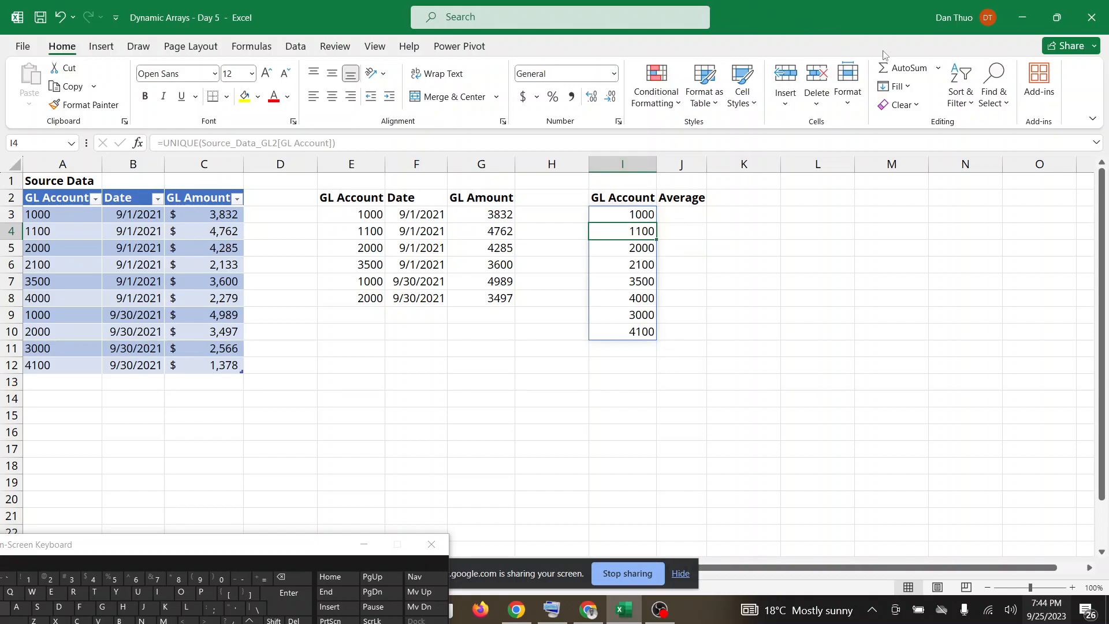
click(968, 91)
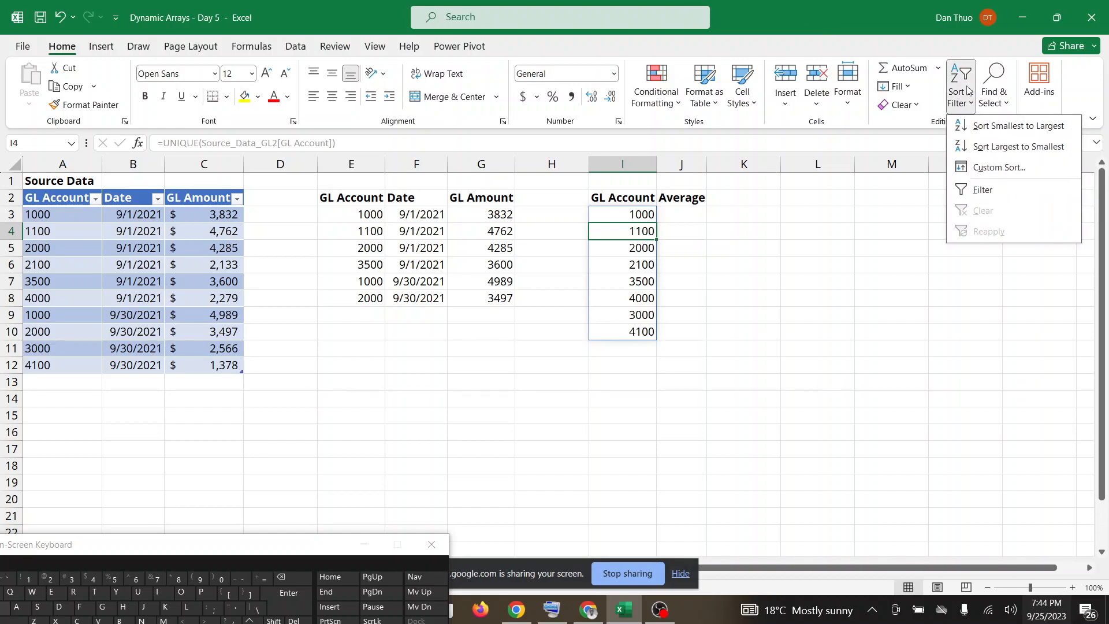
click(983, 125)
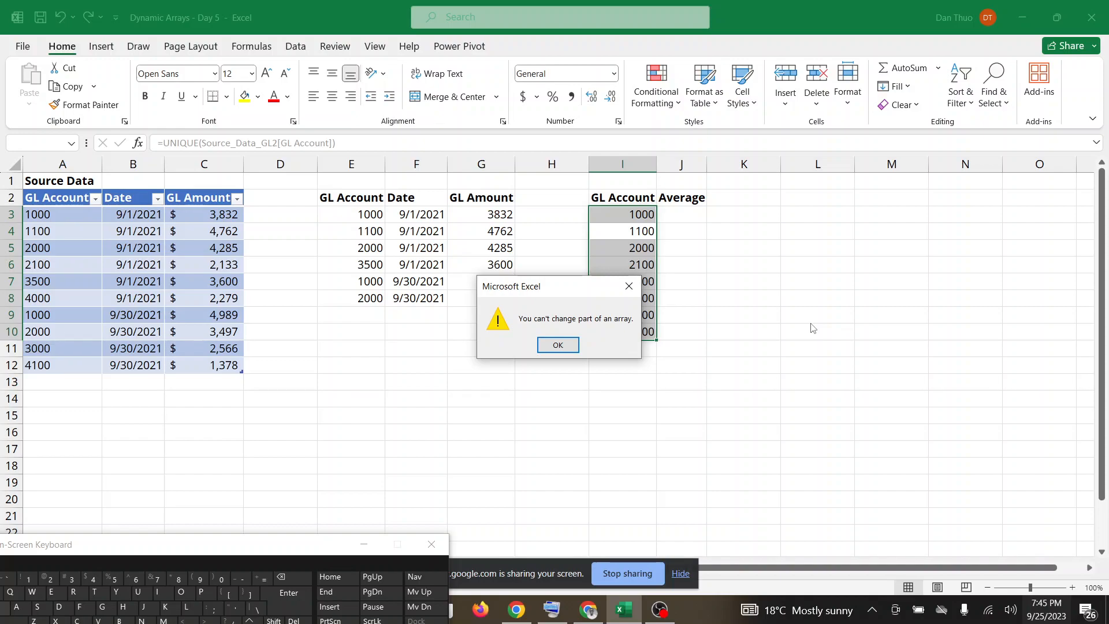
click(629, 286)
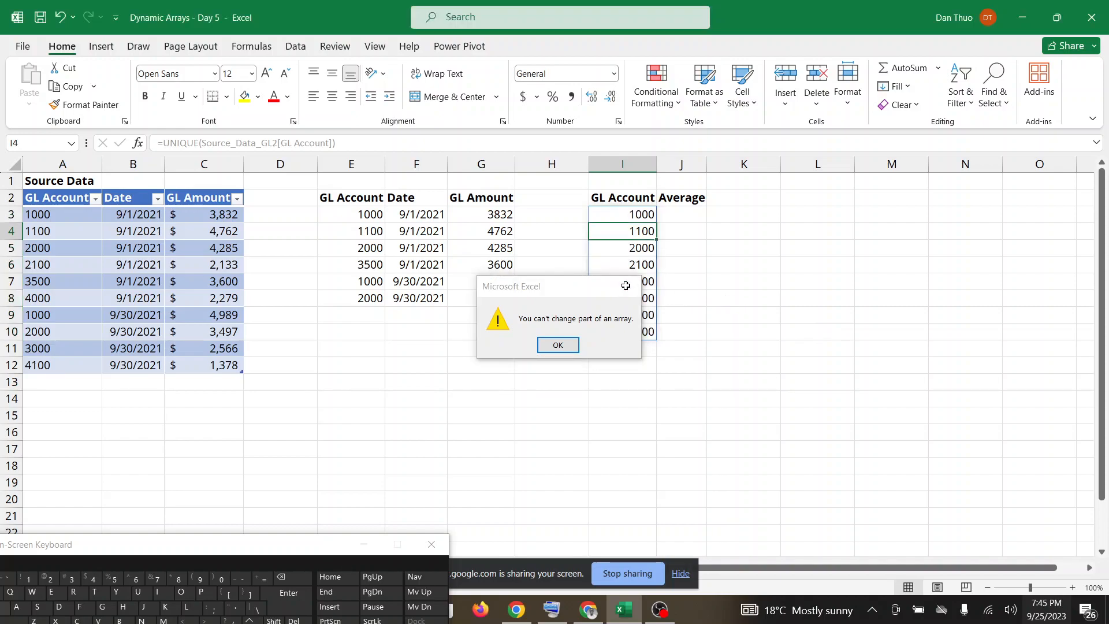
click(623, 229)
click(620, 212)
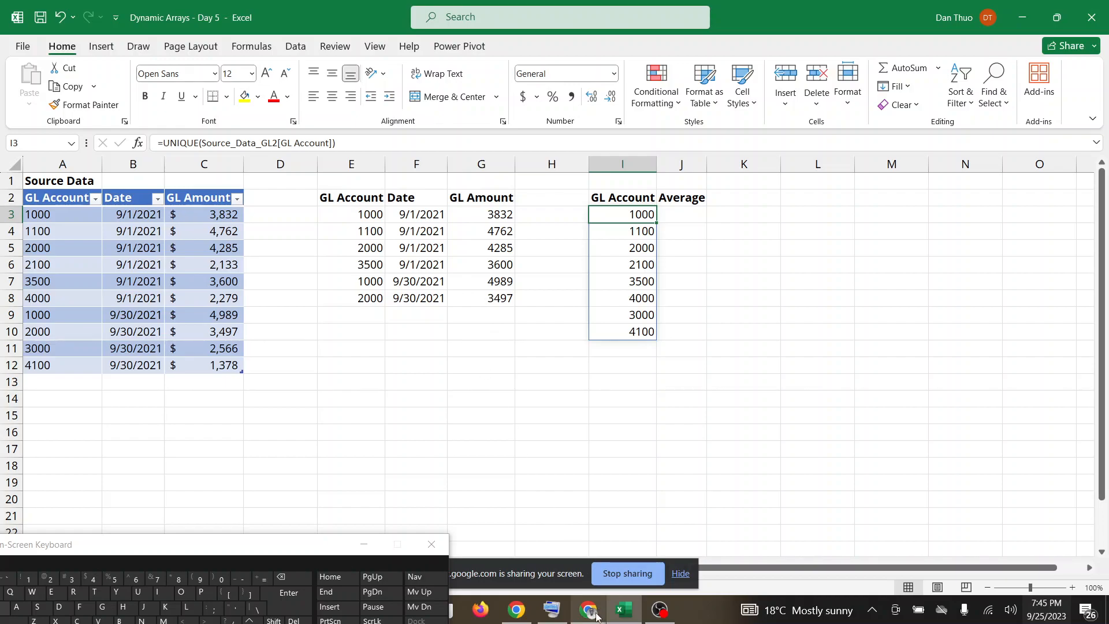
click(619, 612)
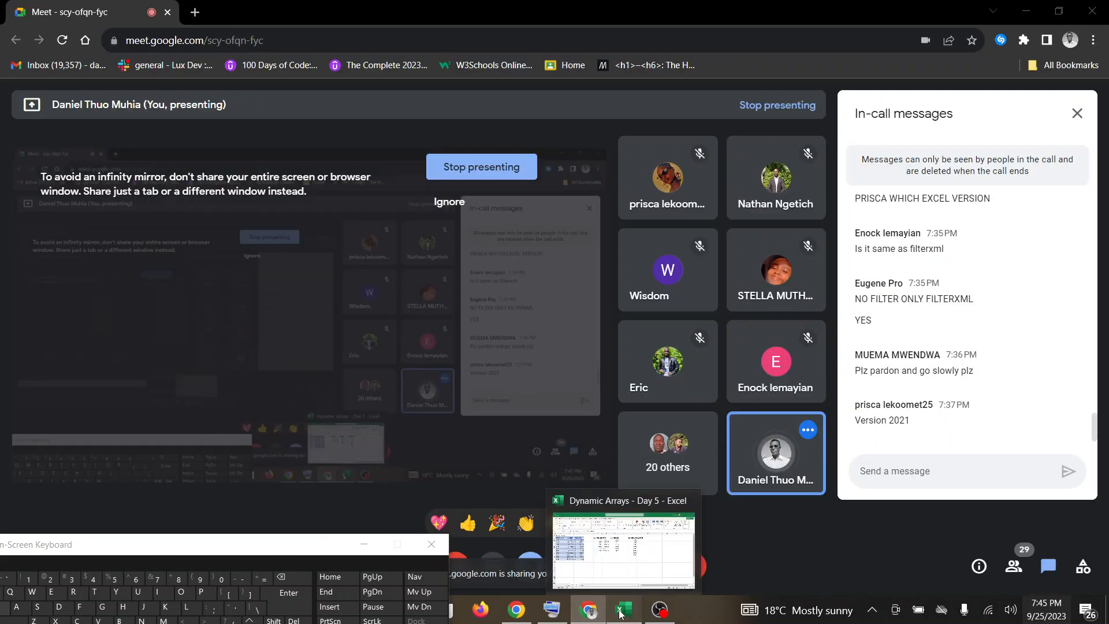
click(620, 611)
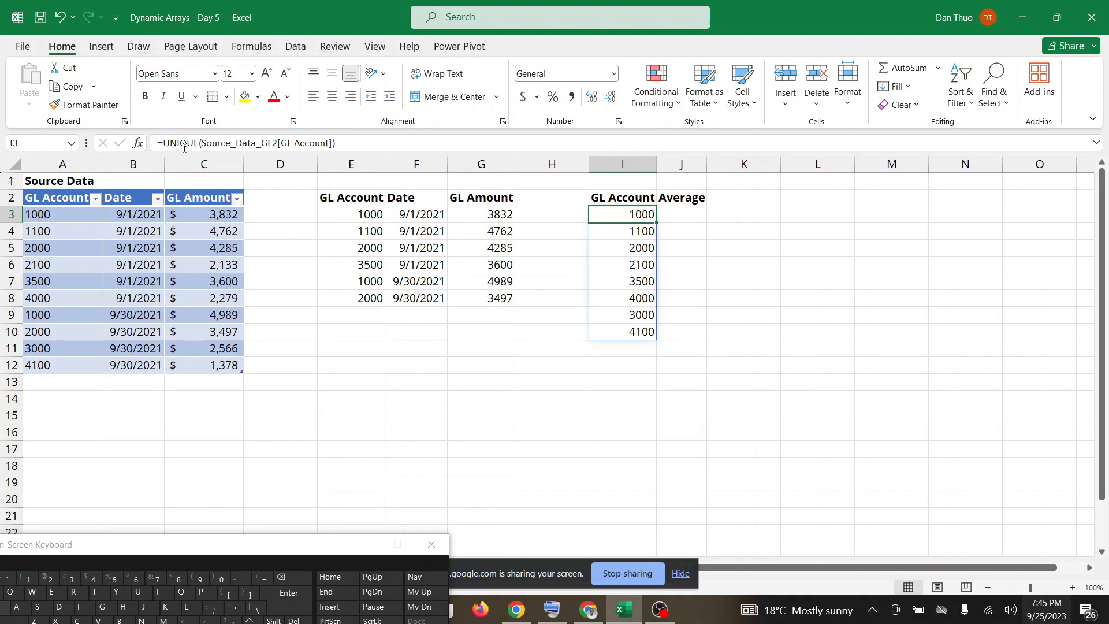
Wrap the UNIQUE formula in I3 in a SORT function: =SORT(UNIQUE(Source_Data_GL2[GL Account])).
click(164, 143)
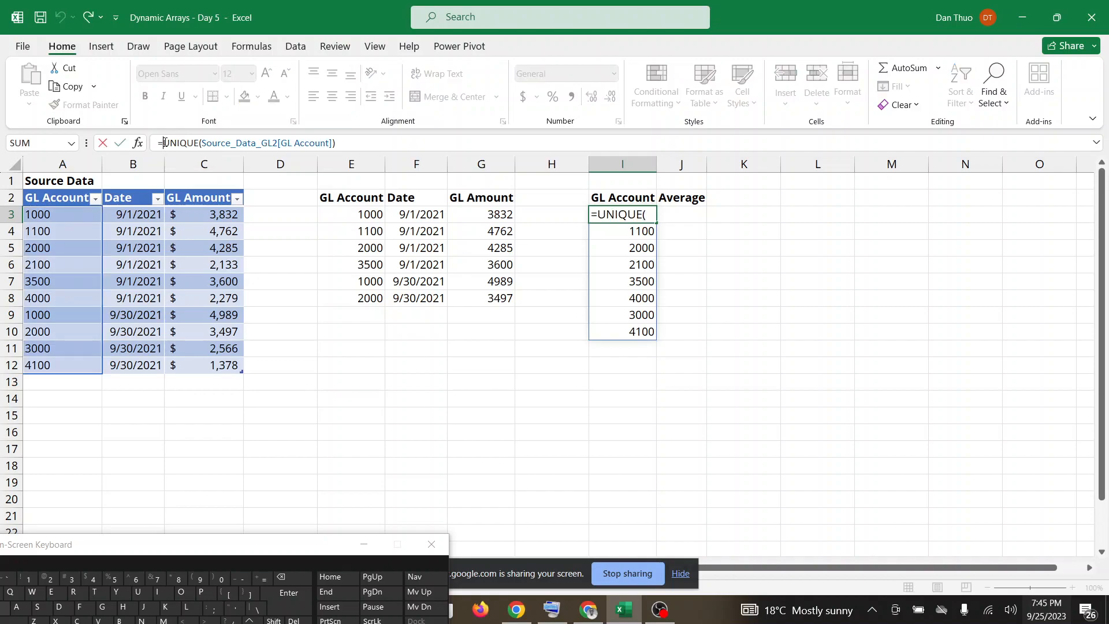
text(SORT)
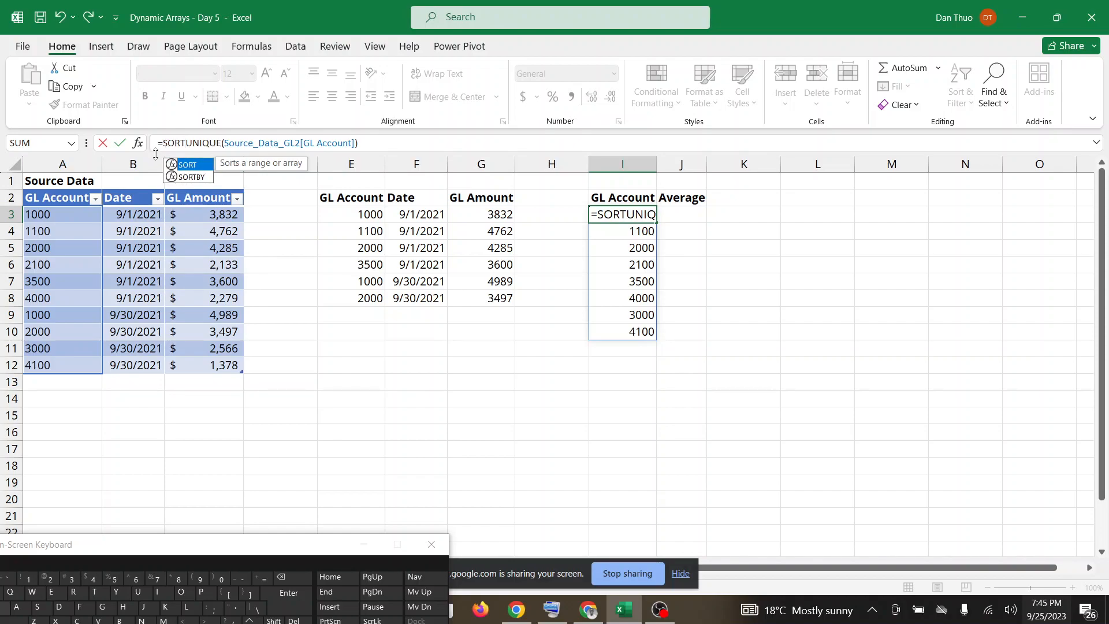
text(()
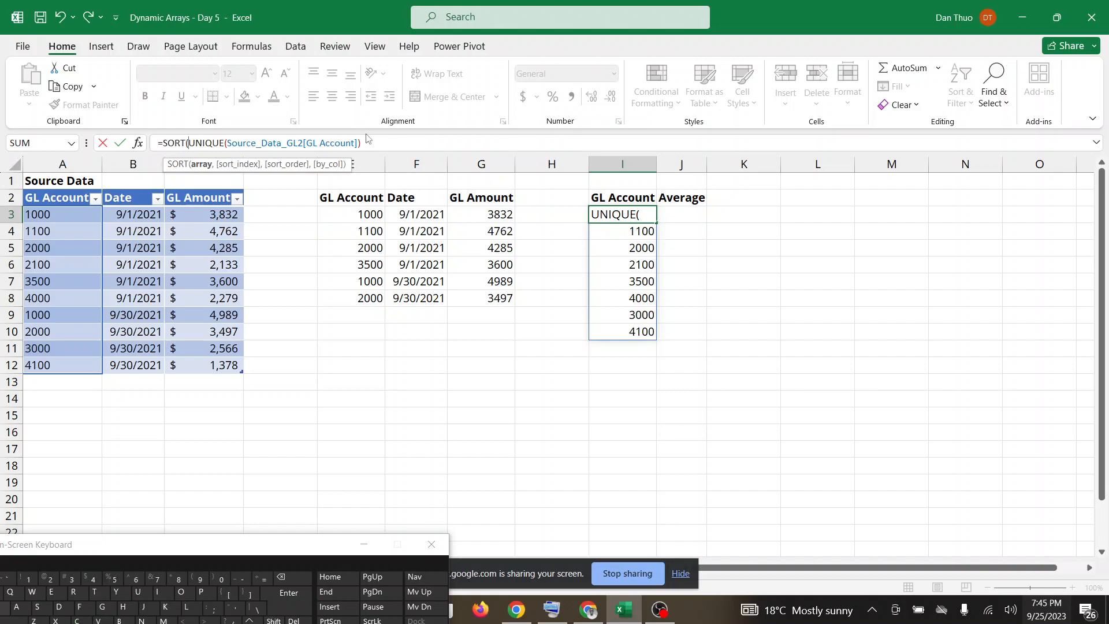
click(396, 141)
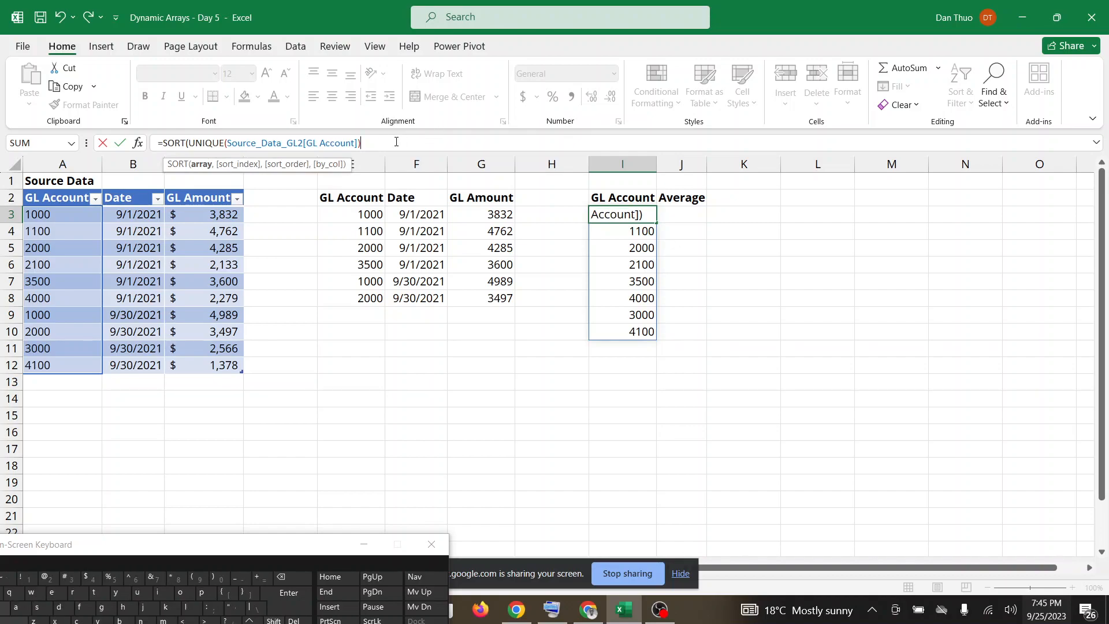
text())
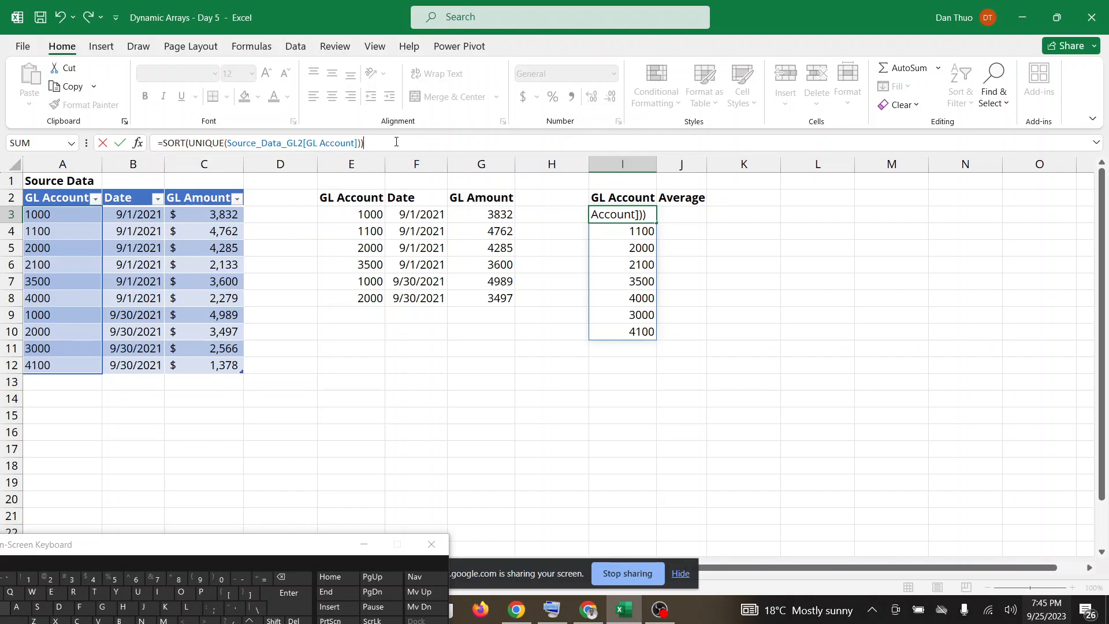
key(Return)
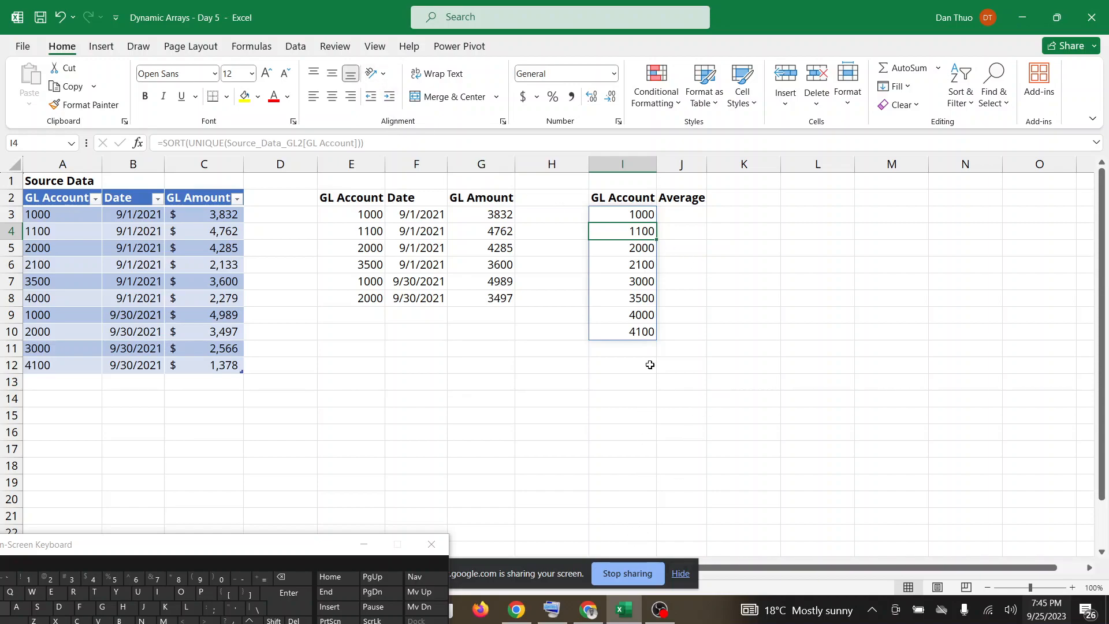
Check Google Meet, return to the Excel workbook and undo the SORT addition to the formula in I3.
click(623, 618)
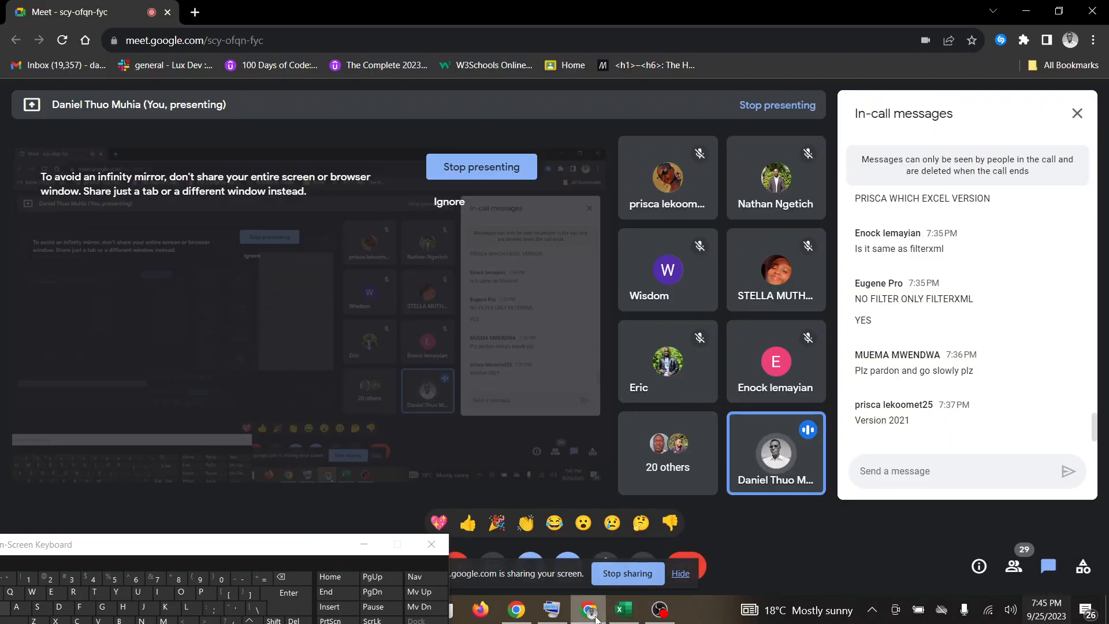
click(636, 617)
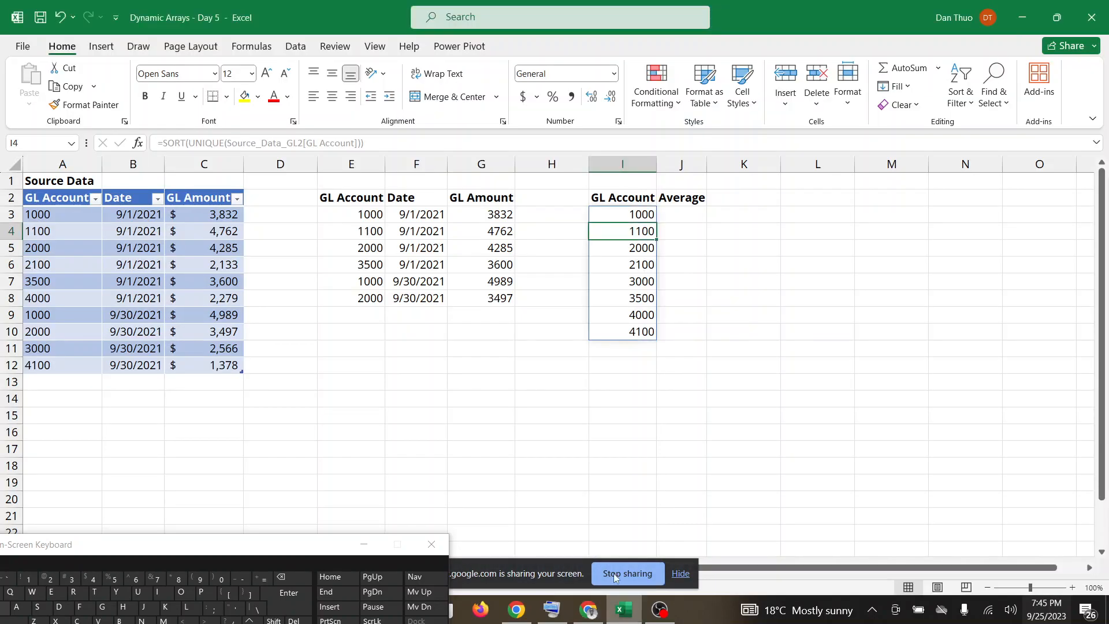
key(ctrl+z)
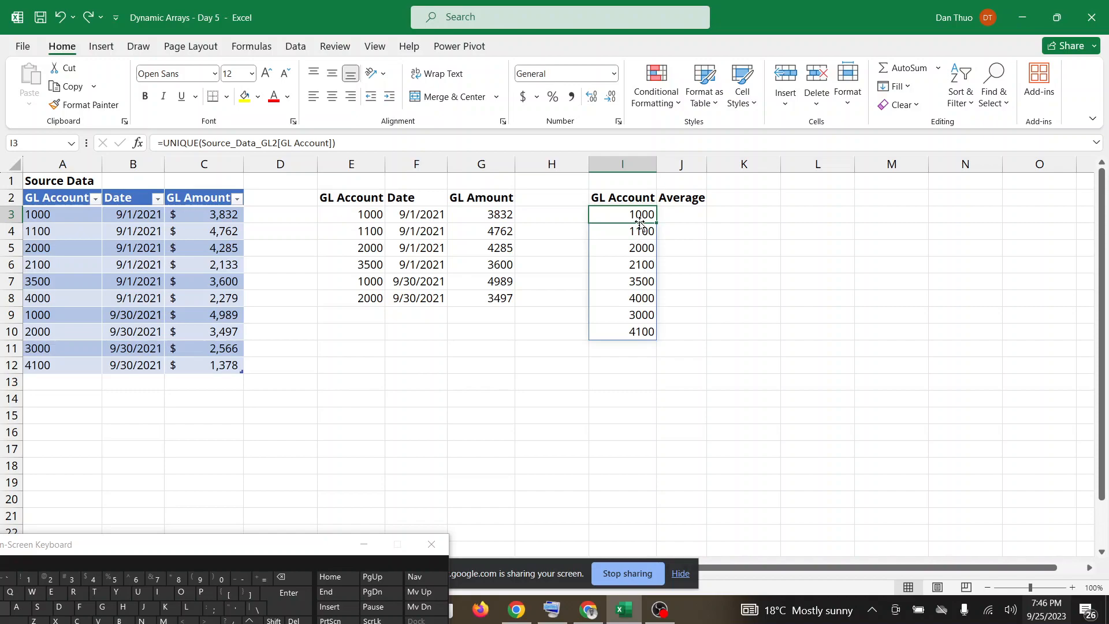
Try again to sort the spilled GL Account list smallest to largest, starting from formula cell I3.
click(973, 91)
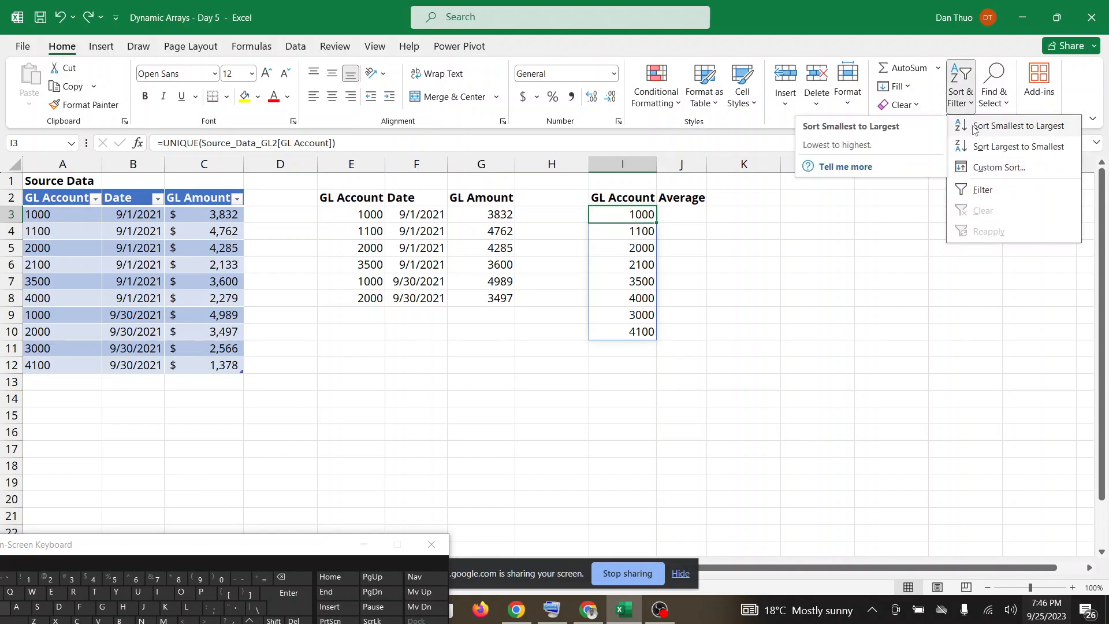
click(974, 127)
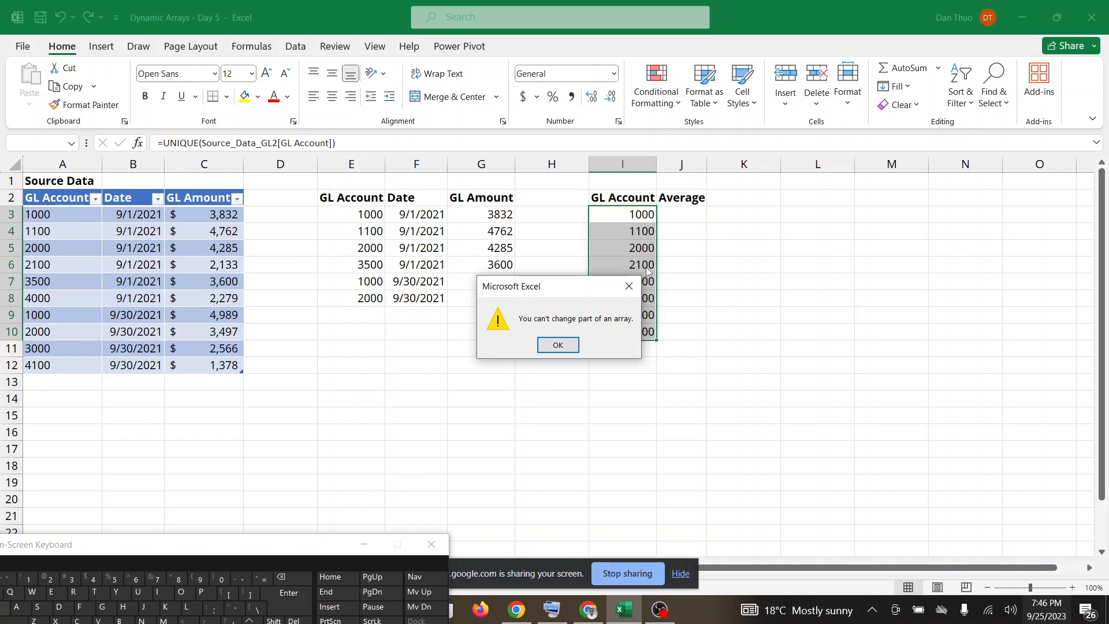
click(575, 348)
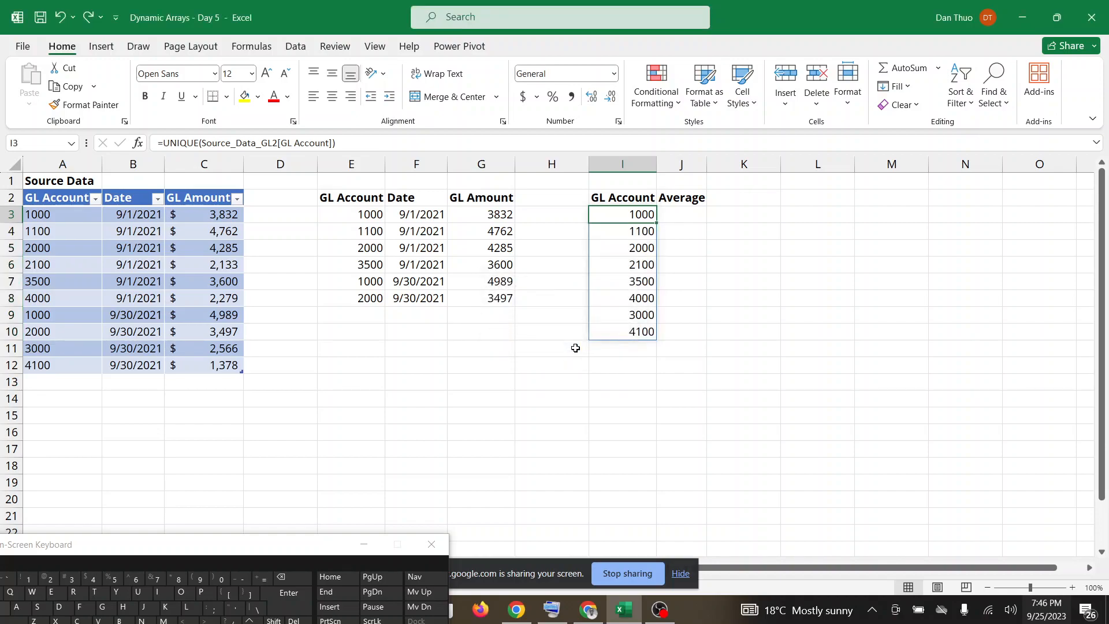
Change the formula in I3 to =SORT(UNIQUE(Source_Data_GL2[GL Account])) and switch to Google Meet.
click(166, 142)
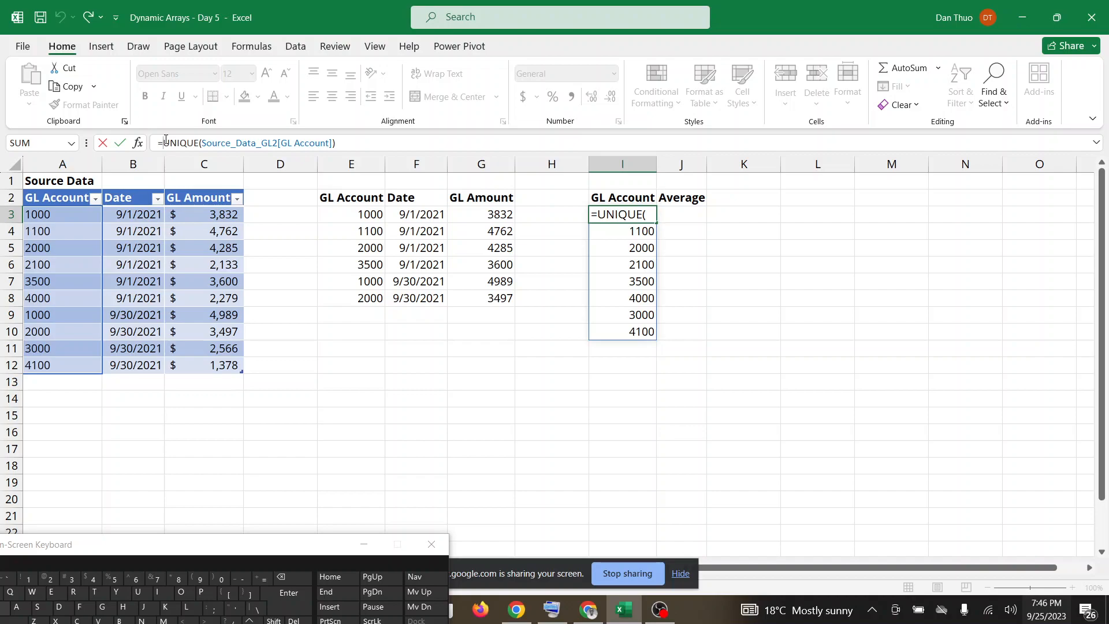
text(SORT)
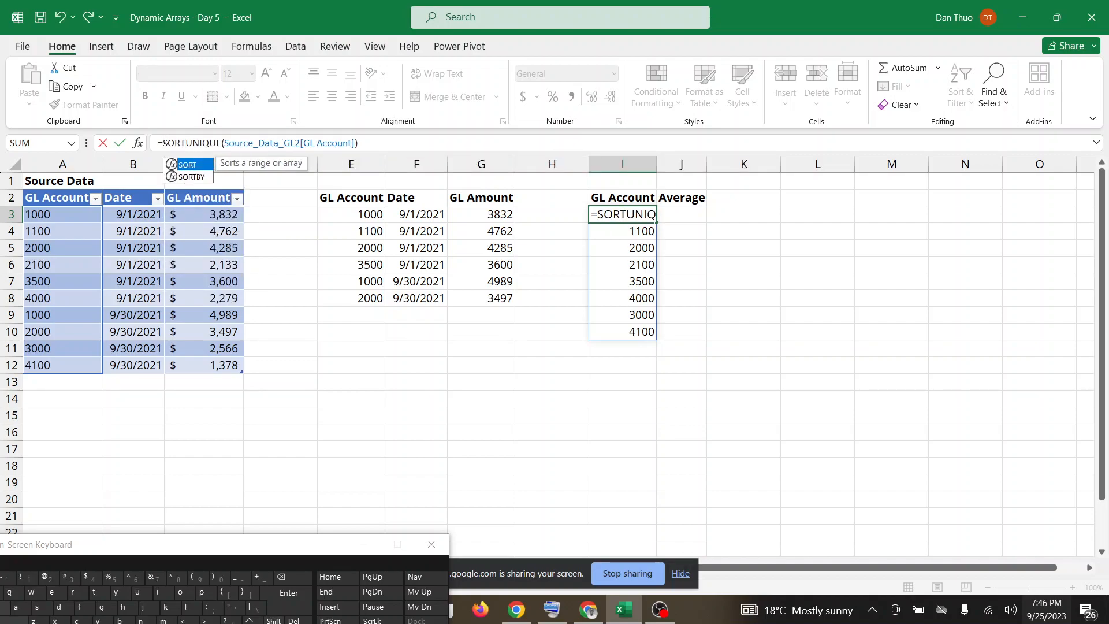
text(()
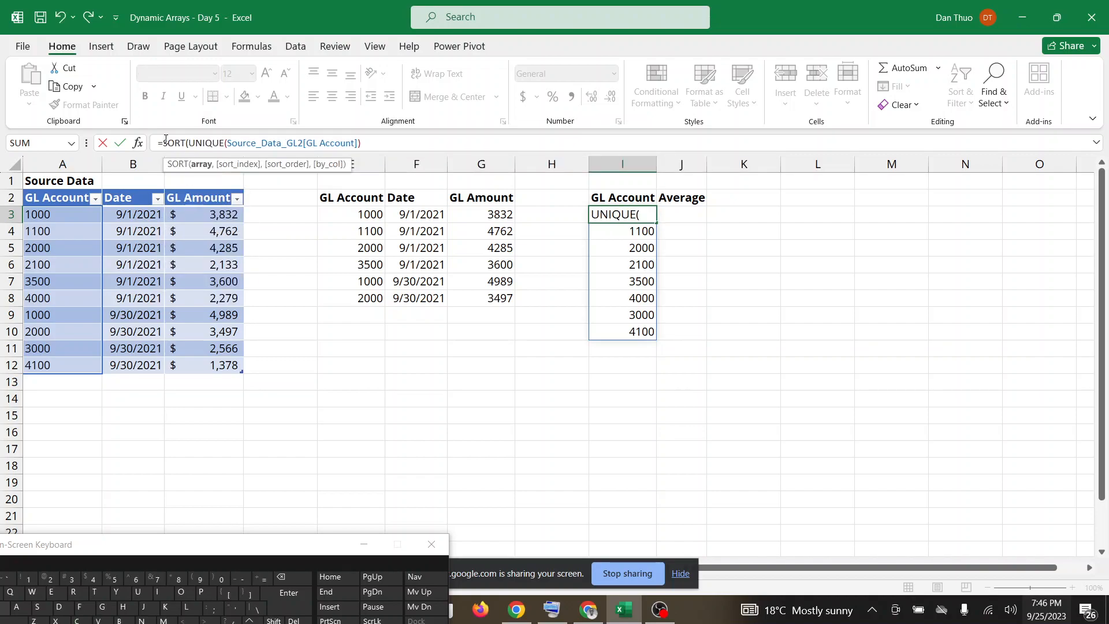
click(375, 145)
text())
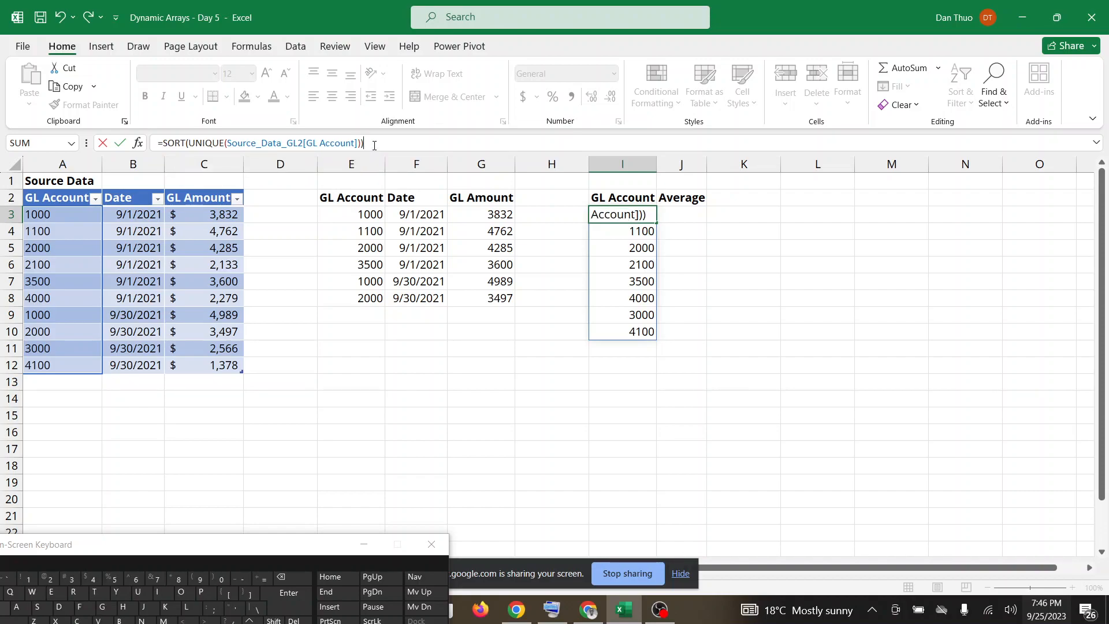
key(Return)
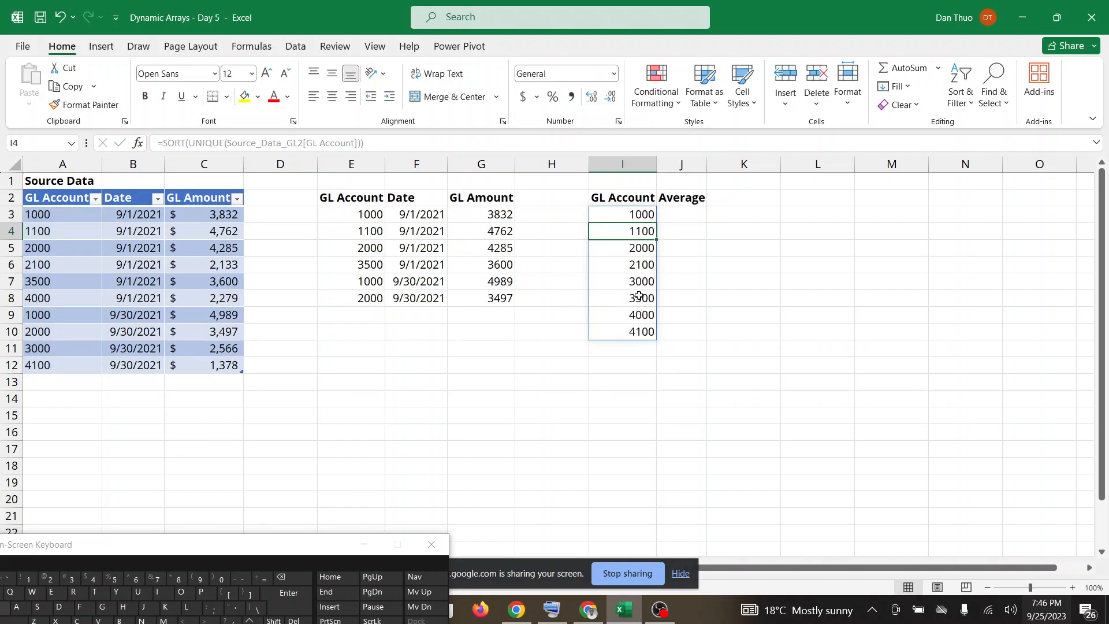
click(599, 615)
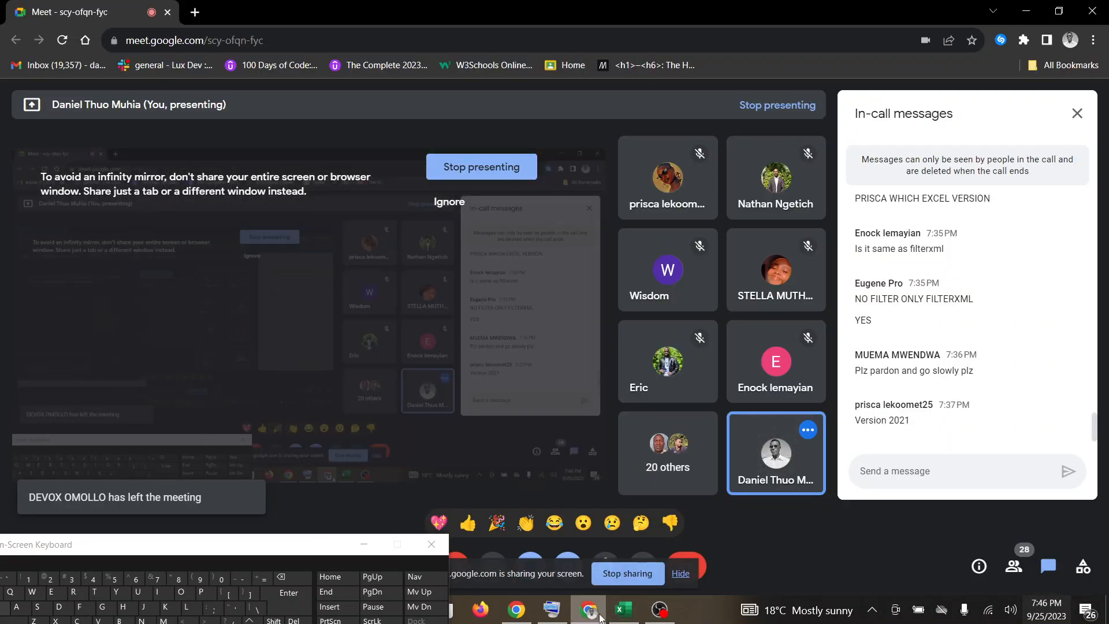
Return to the Excel workbook, check Google Meet for participant responses, and switch back to the workbook.
click(625, 616)
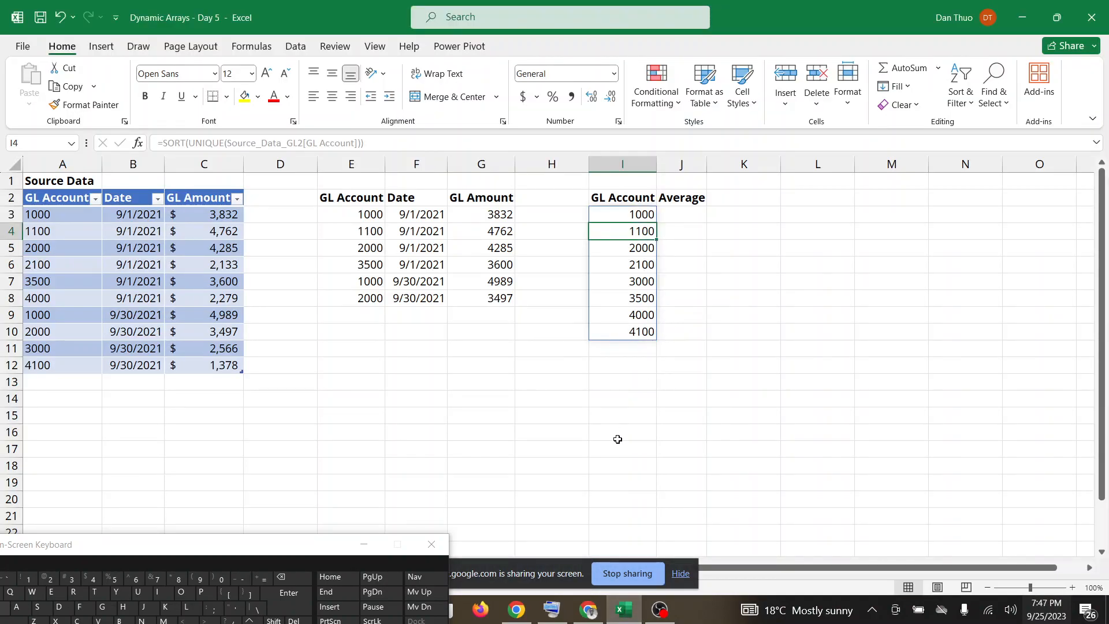
click(589, 611)
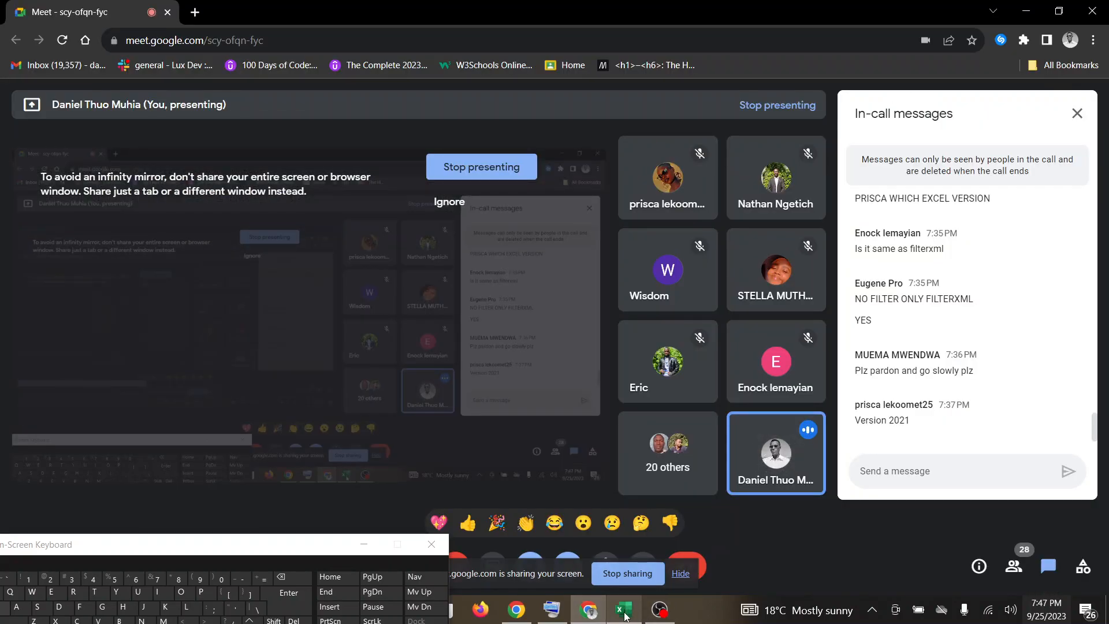
mouse_move(629, 612)
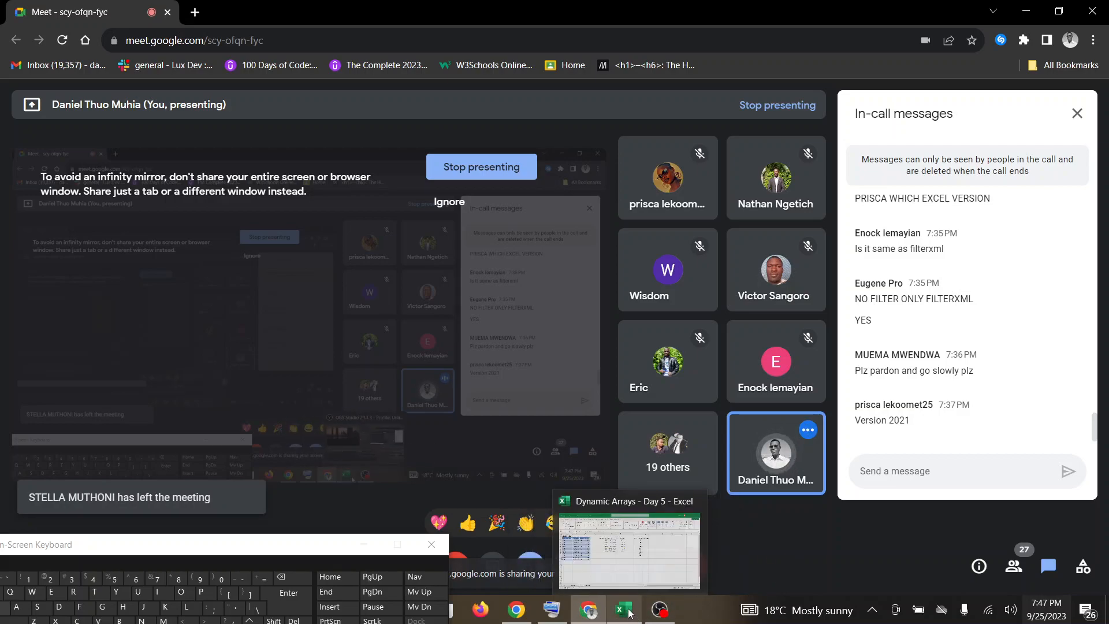
click(622, 494)
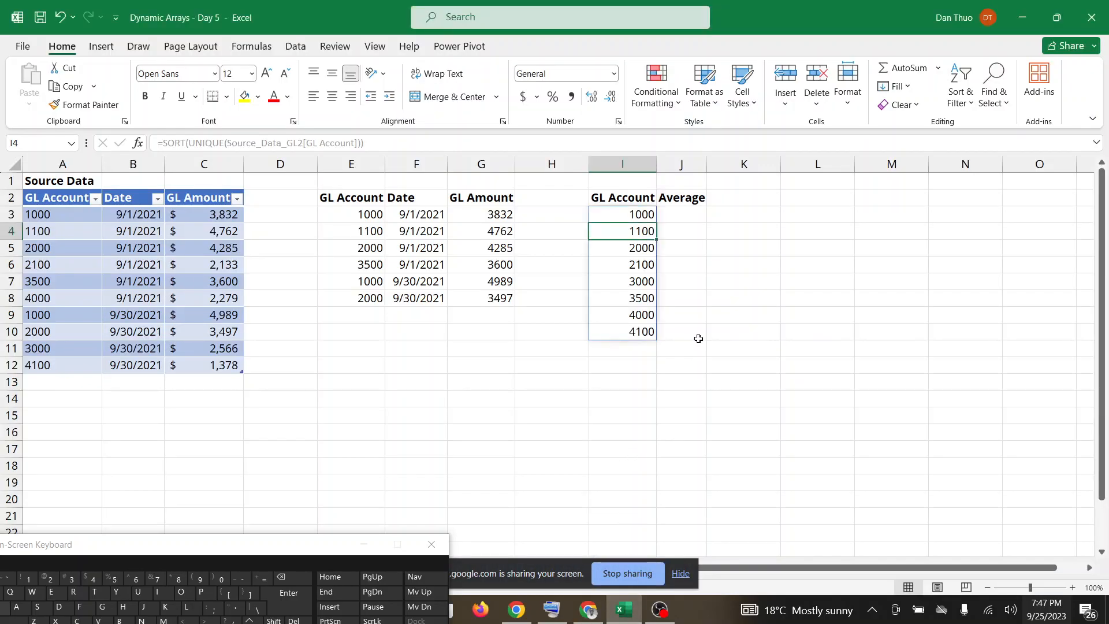
click(668, 214)
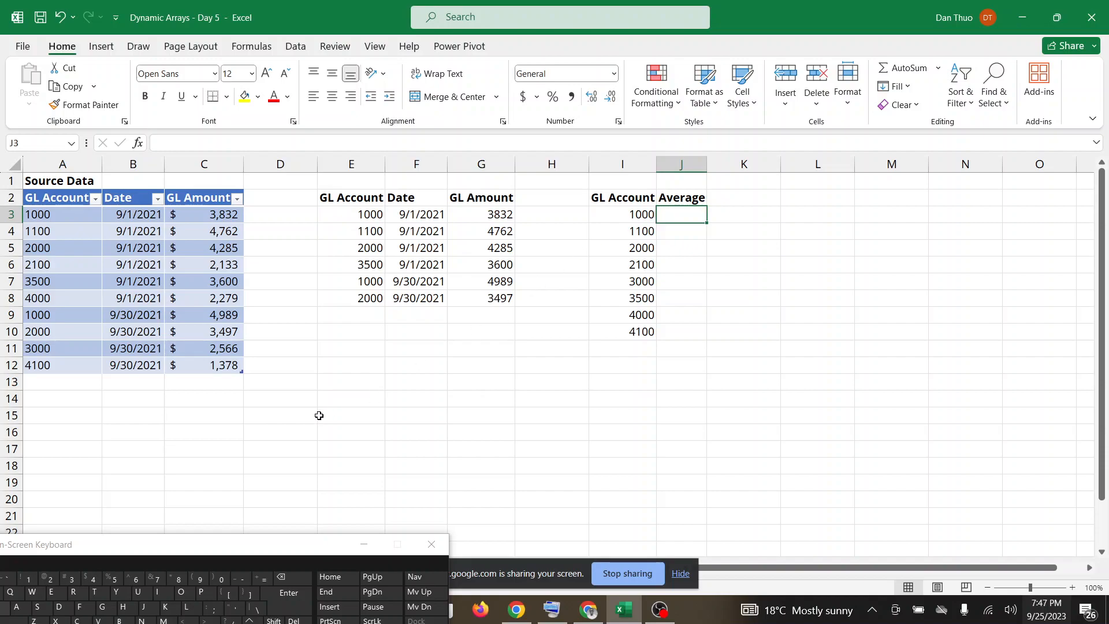
drag(219, 545, 261, 520)
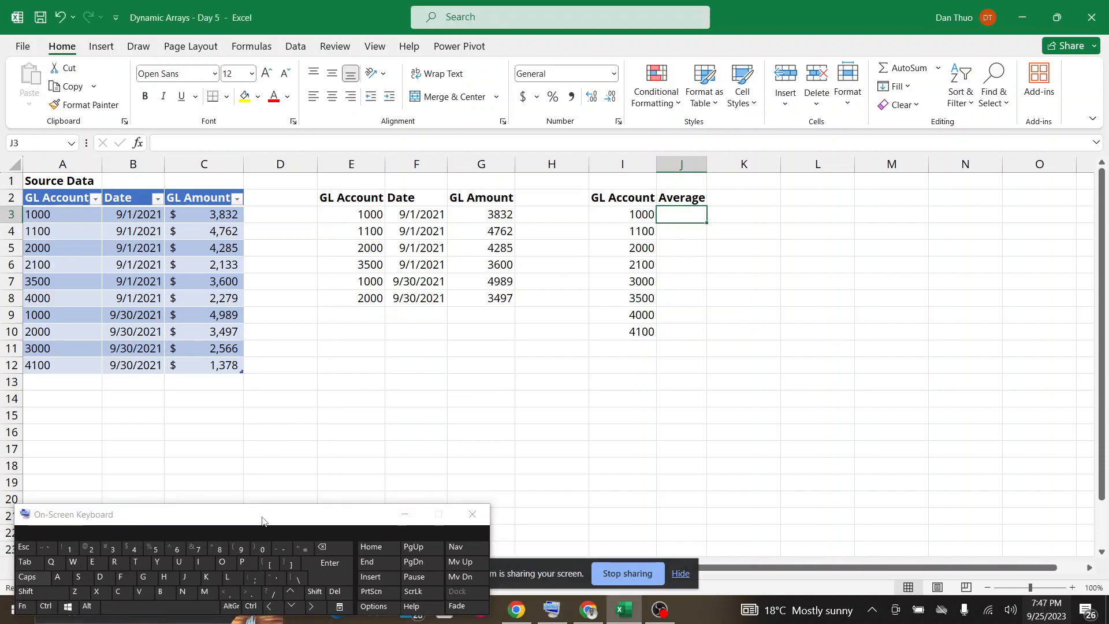
click(308, 553)
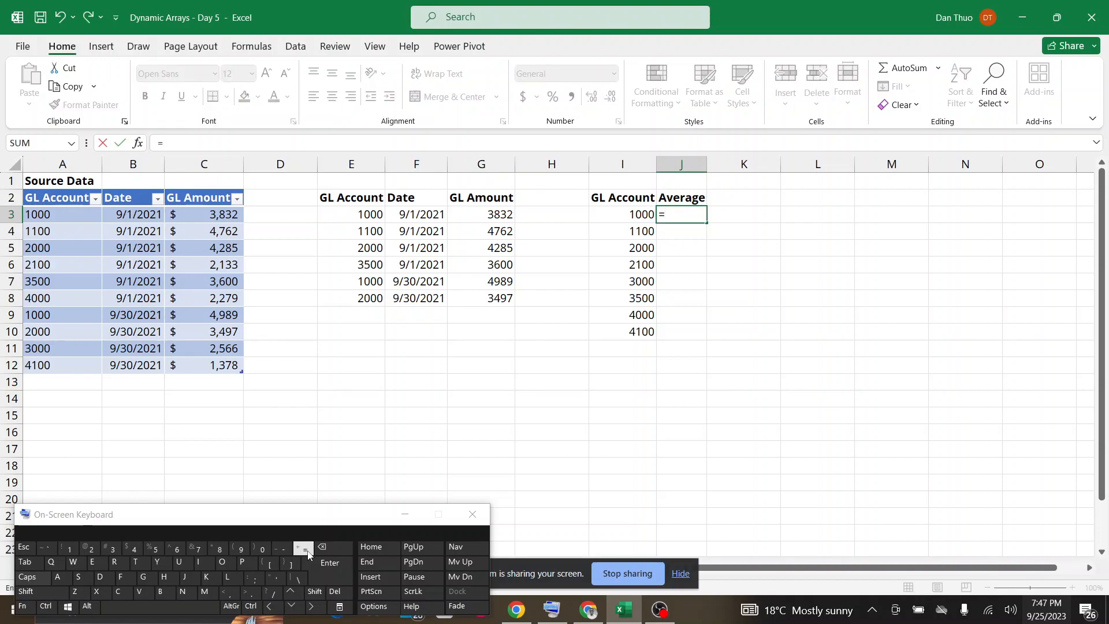
text(AVER)
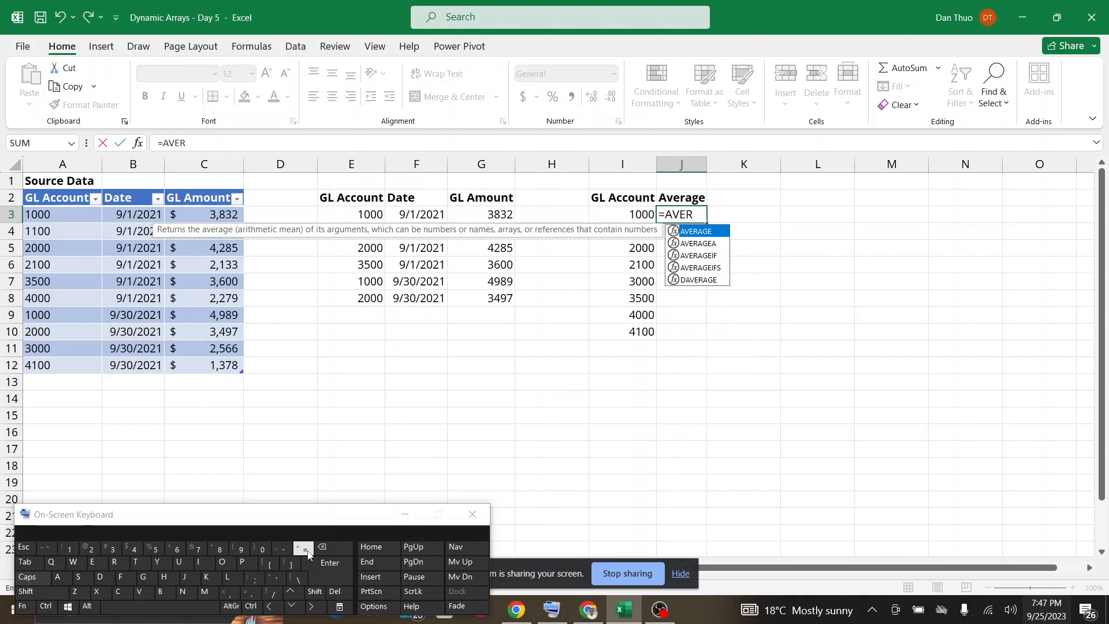
click(715, 269)
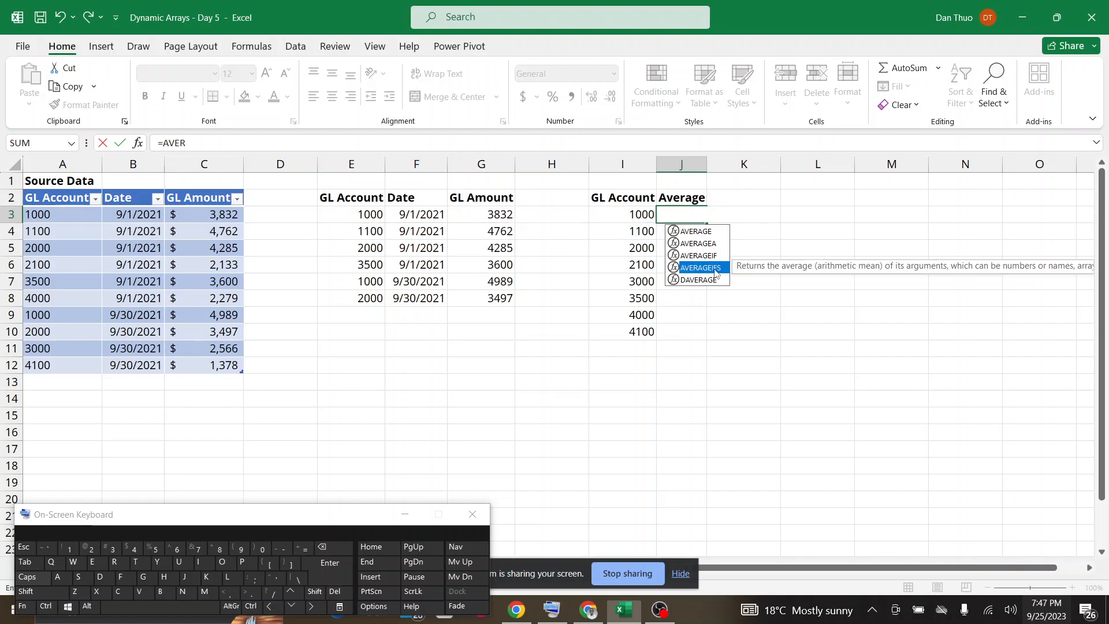
double_click(715, 269)
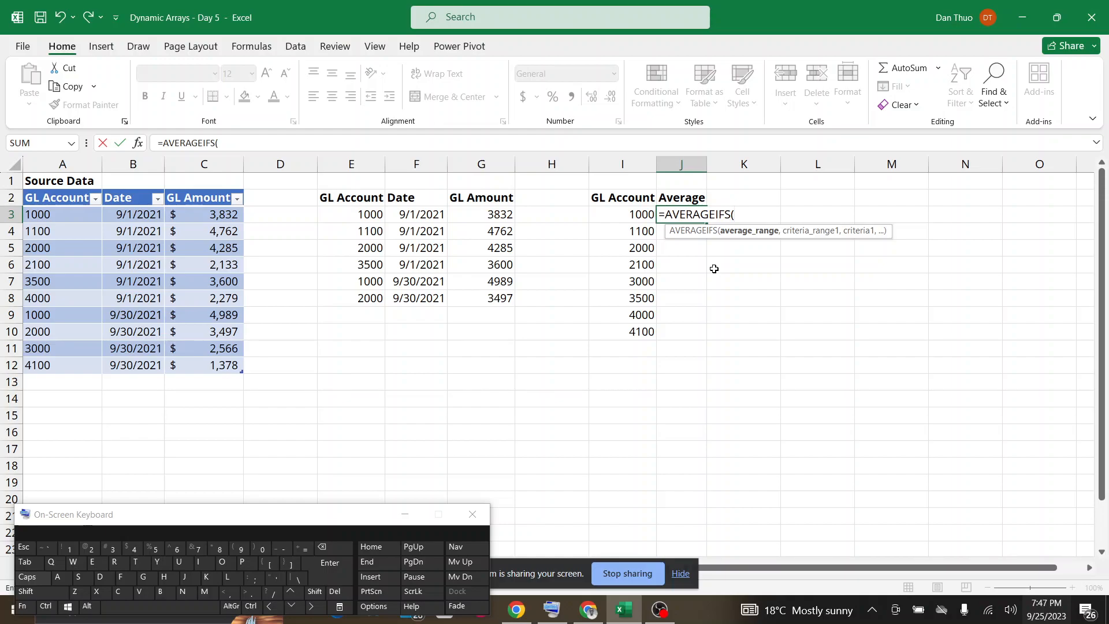
click(605, 612)
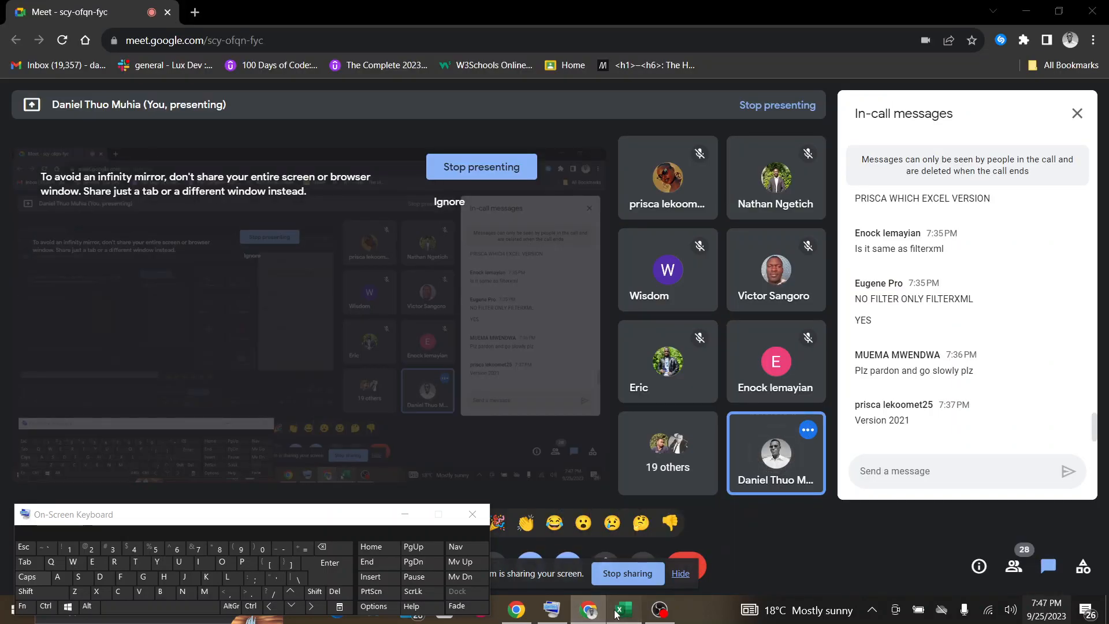
click(618, 611)
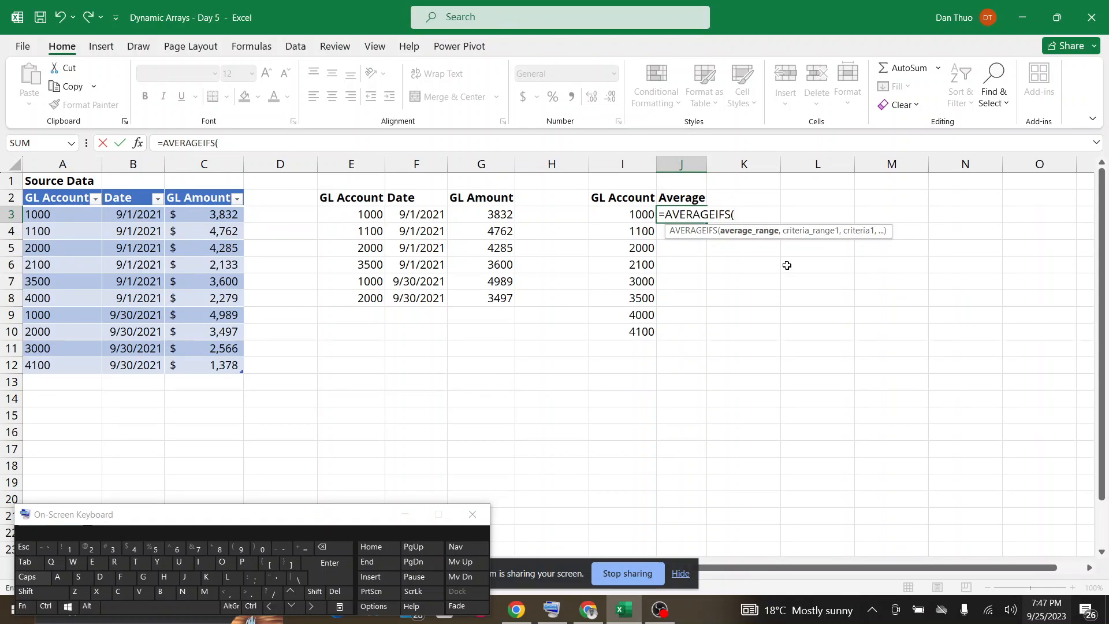
drag(331, 516, 318, 550)
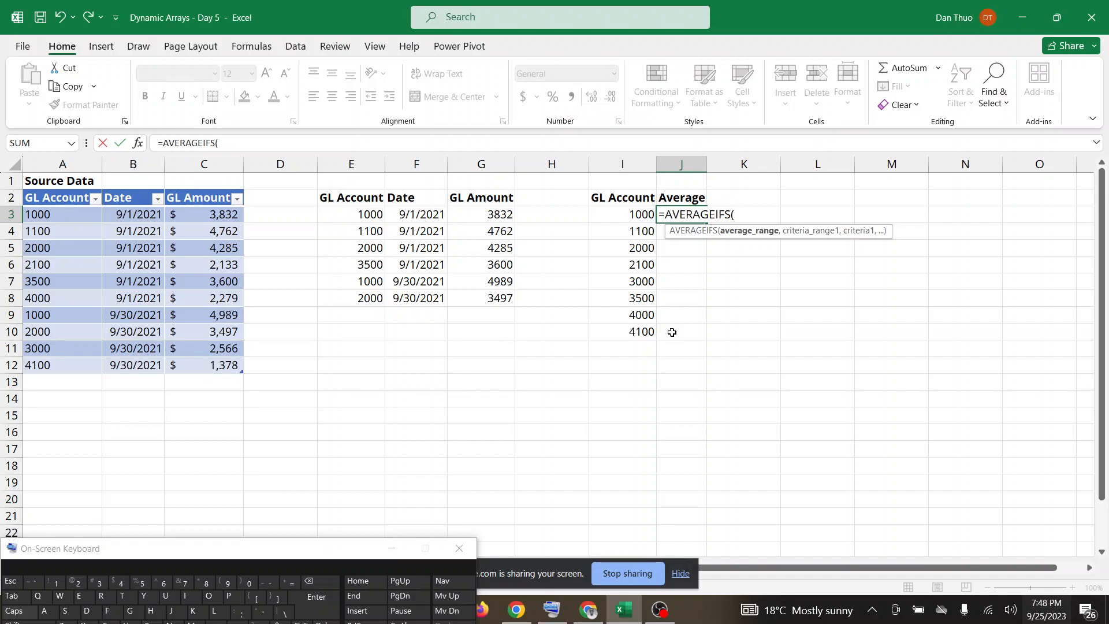
click(584, 611)
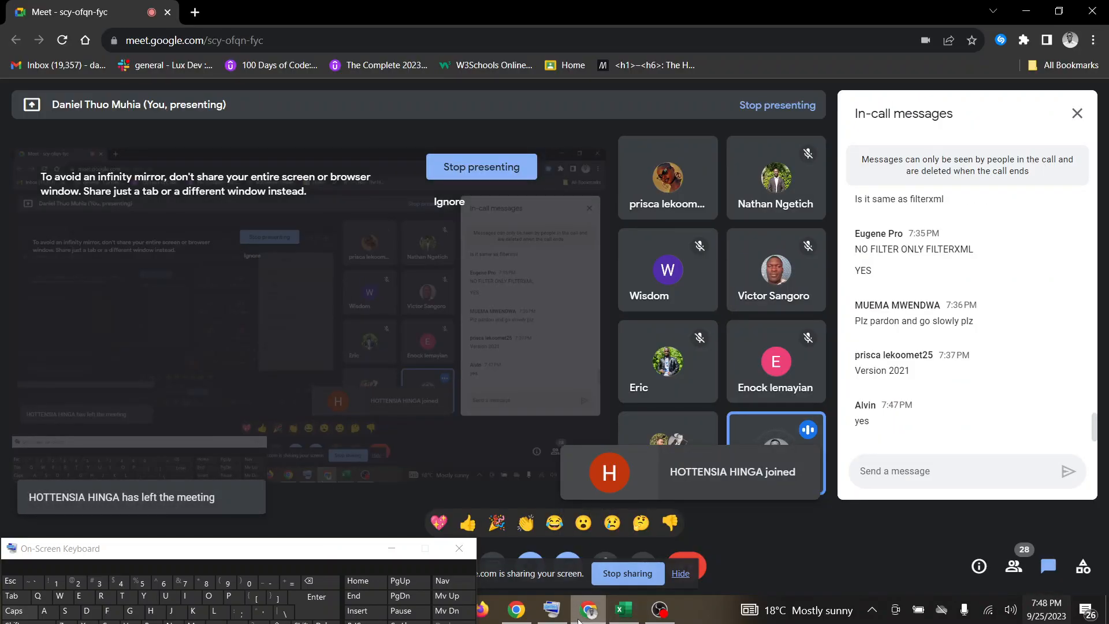
click(624, 610)
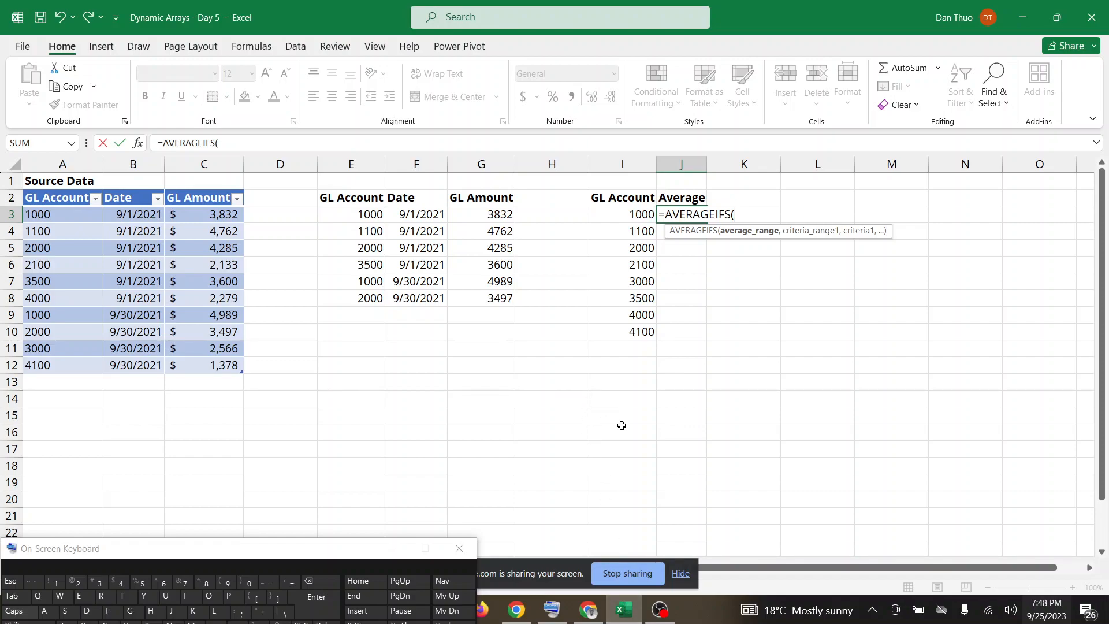
click(839, 416)
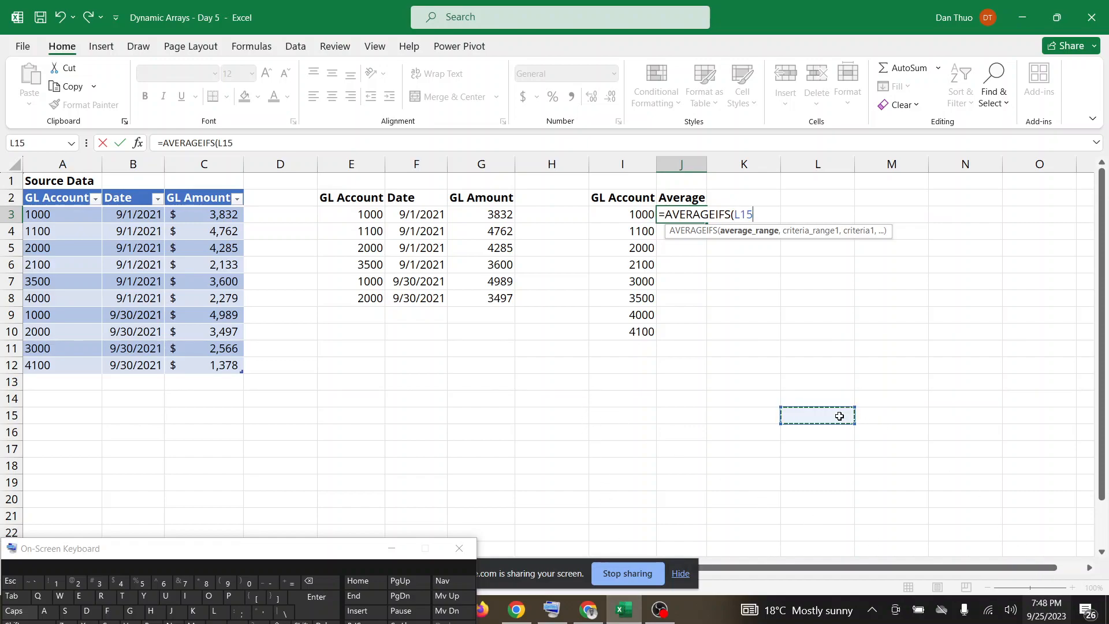
key(Escape)
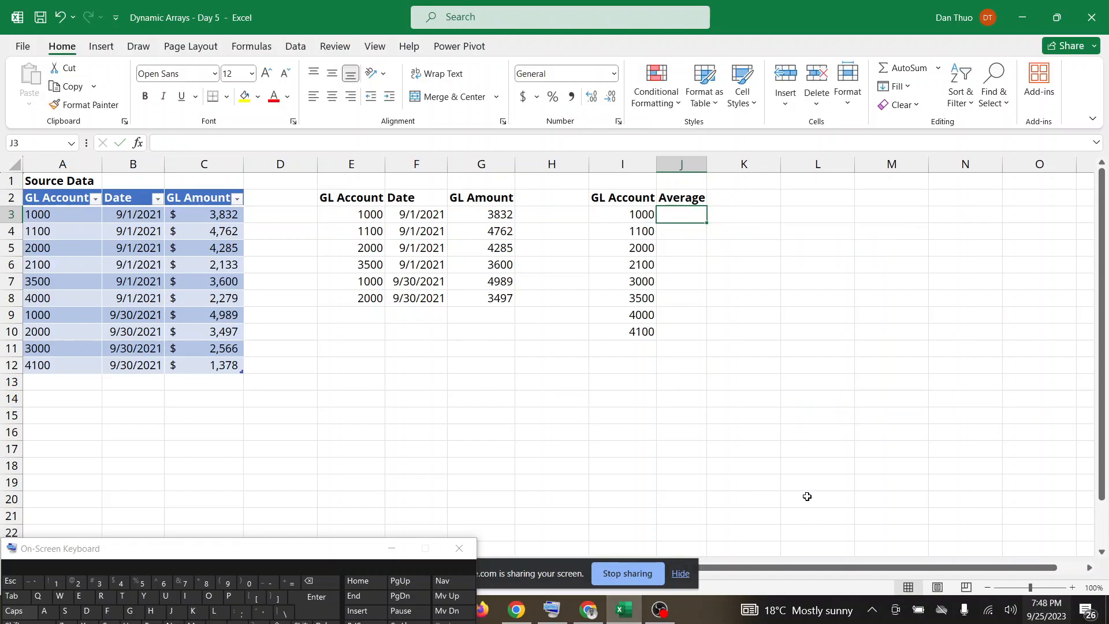
Inspect the formula in I3, select J3, check Google Meet for responses and return to the Excel workbook.
click(622, 212)
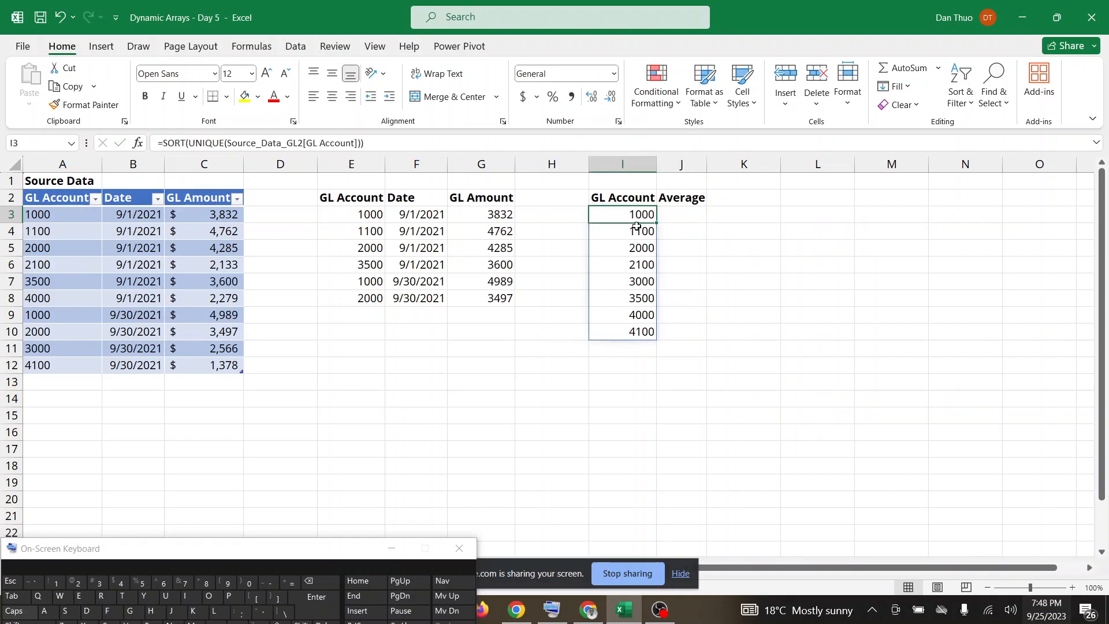
click(1072, 587)
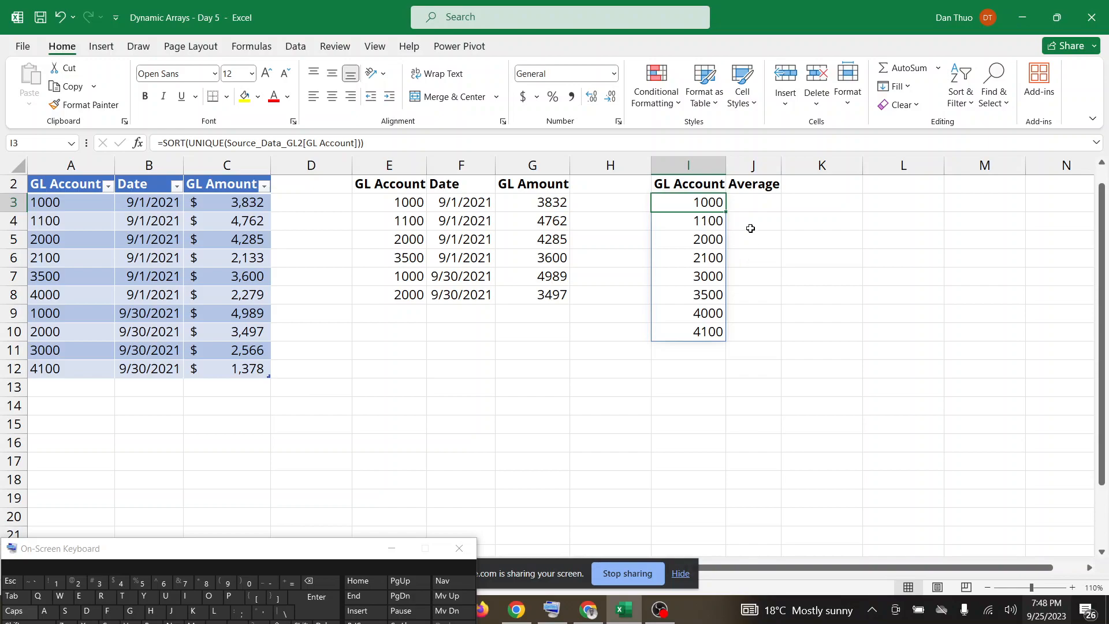
click(747, 207)
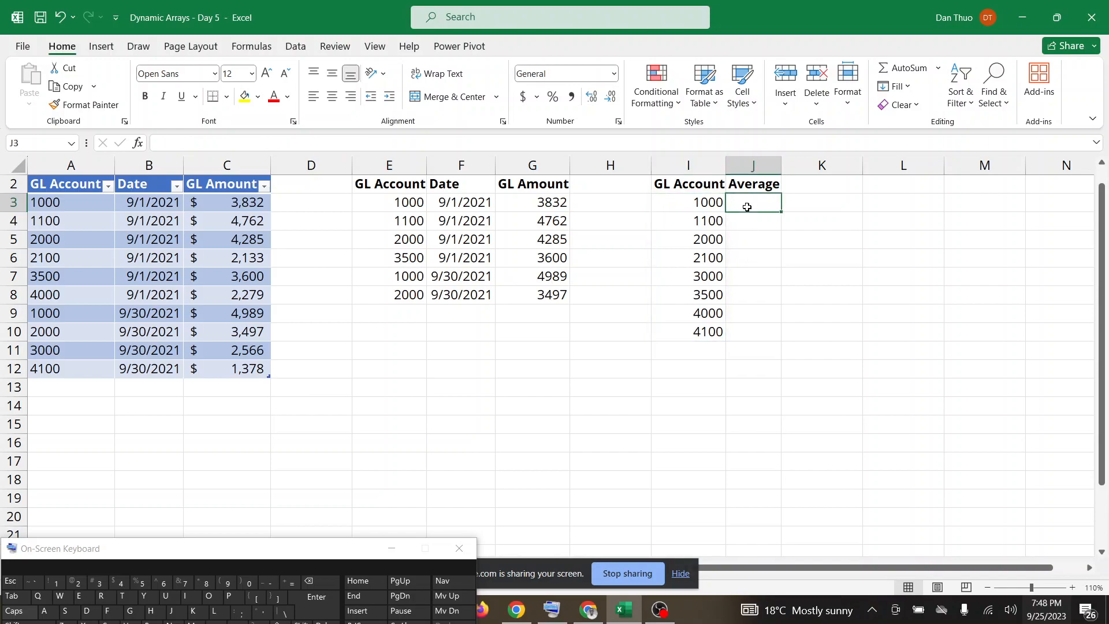
click(590, 611)
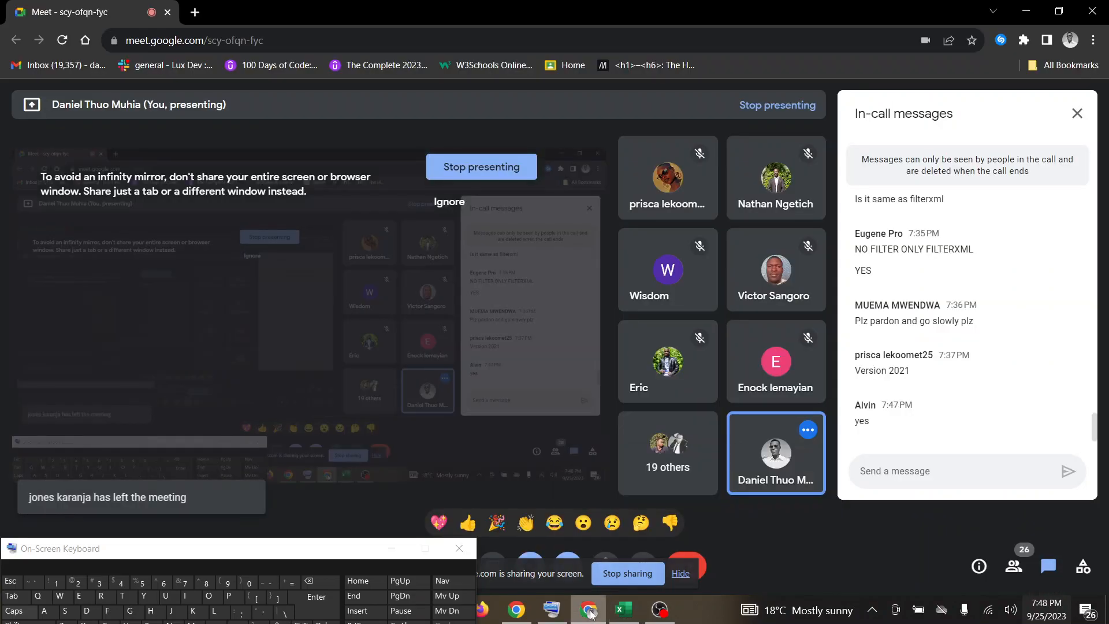
click(631, 610)
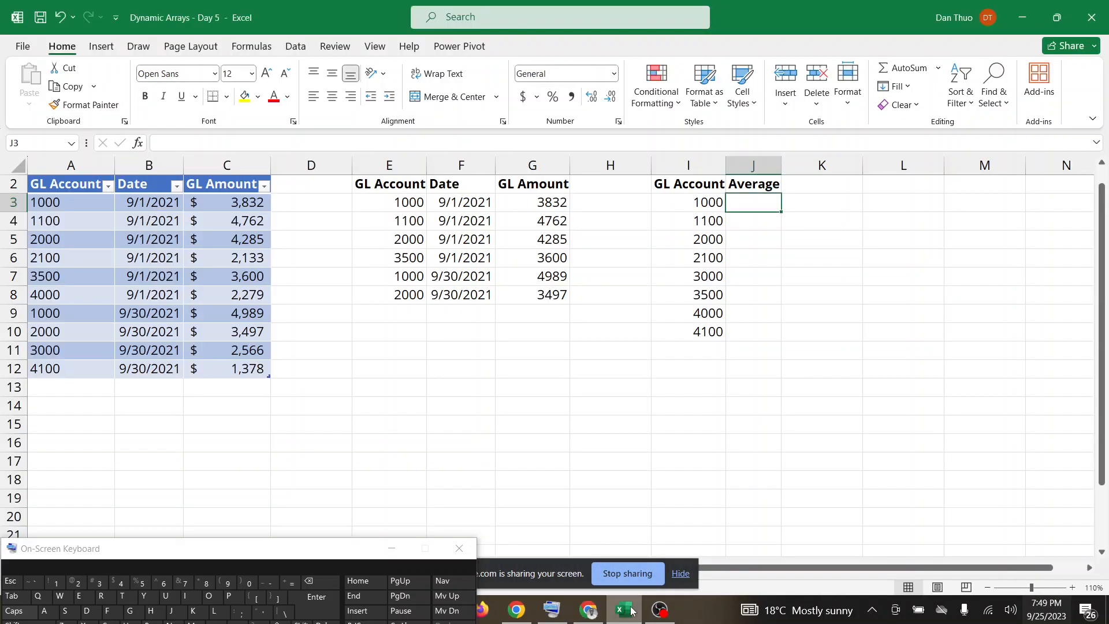
Start an AVERAGEIFS formula in J3 with Source_Data_GL2[GL Amount] as the average range.
click(283, 586)
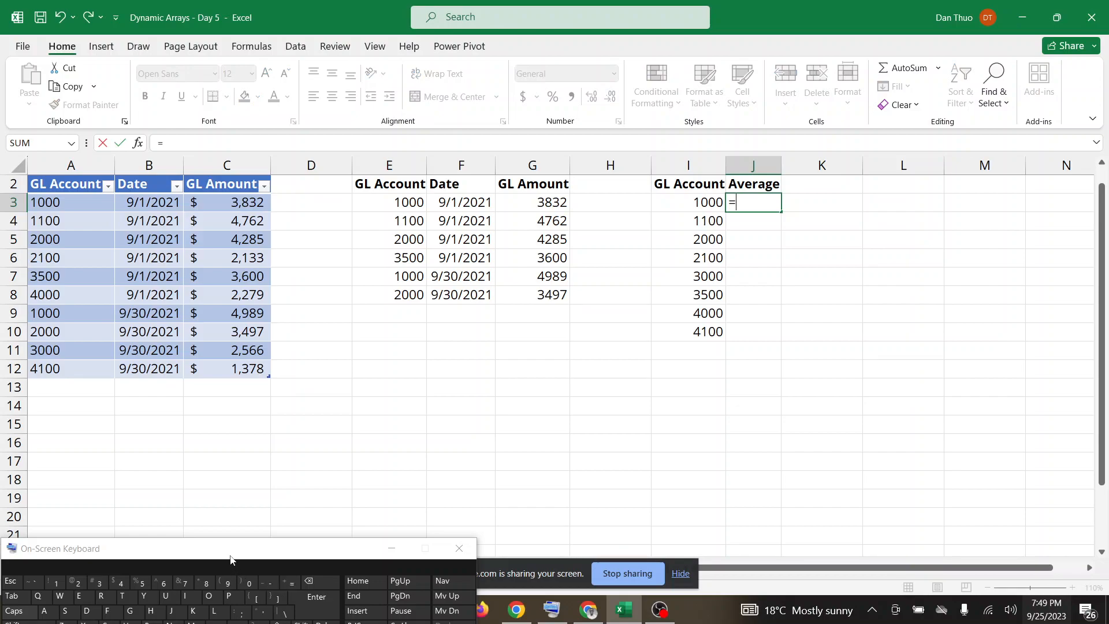
drag(230, 556, 247, 535)
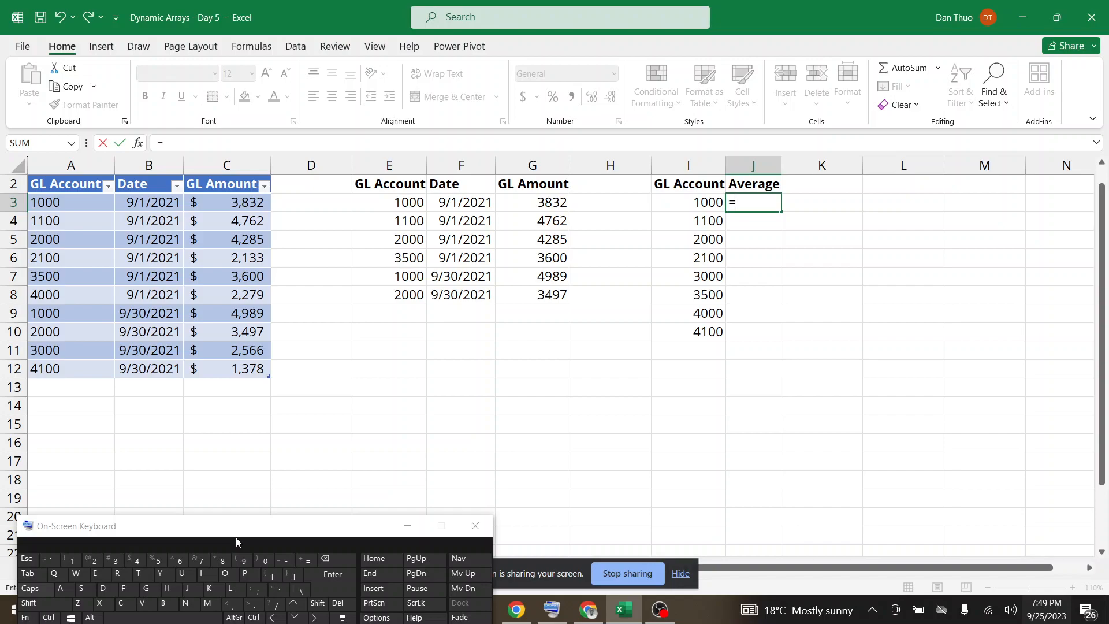
text(A)
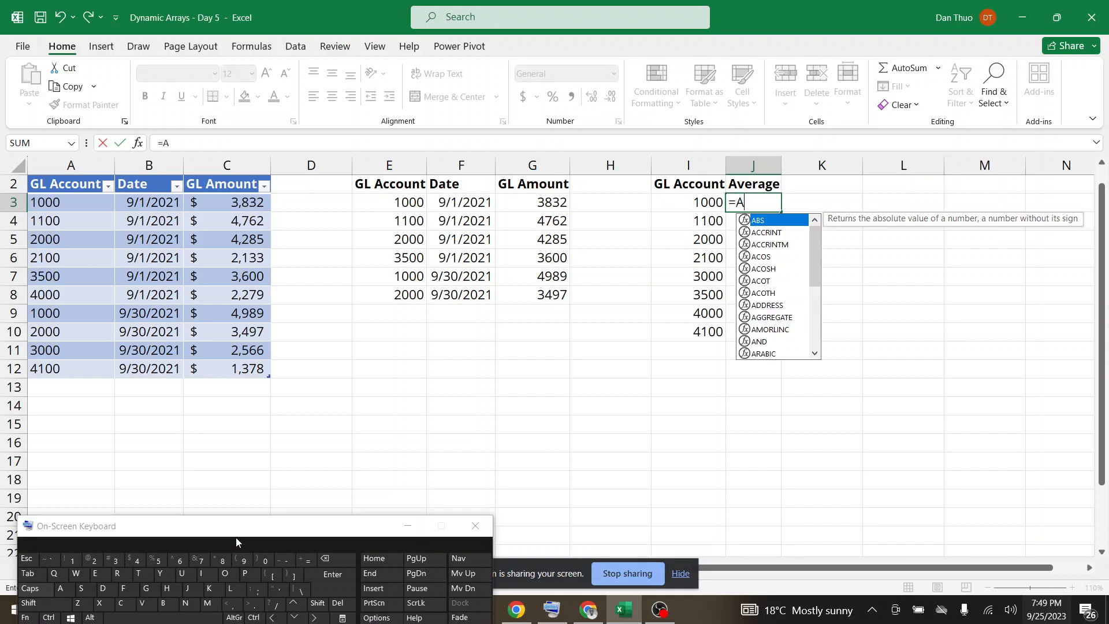
text(VE)
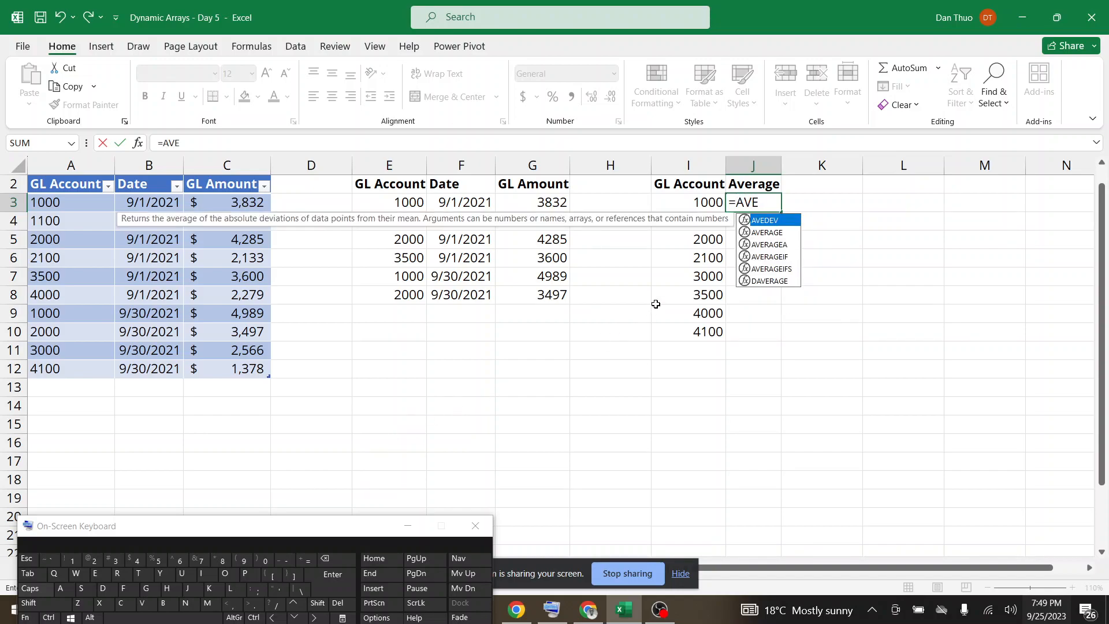
double_click(786, 267)
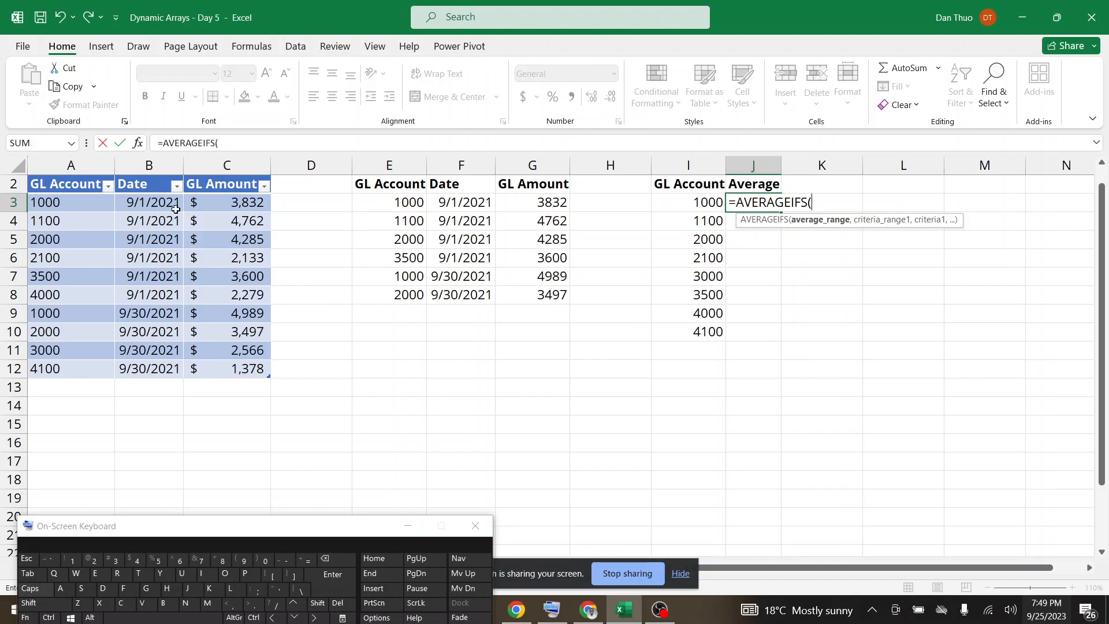
drag(227, 198, 228, 368)
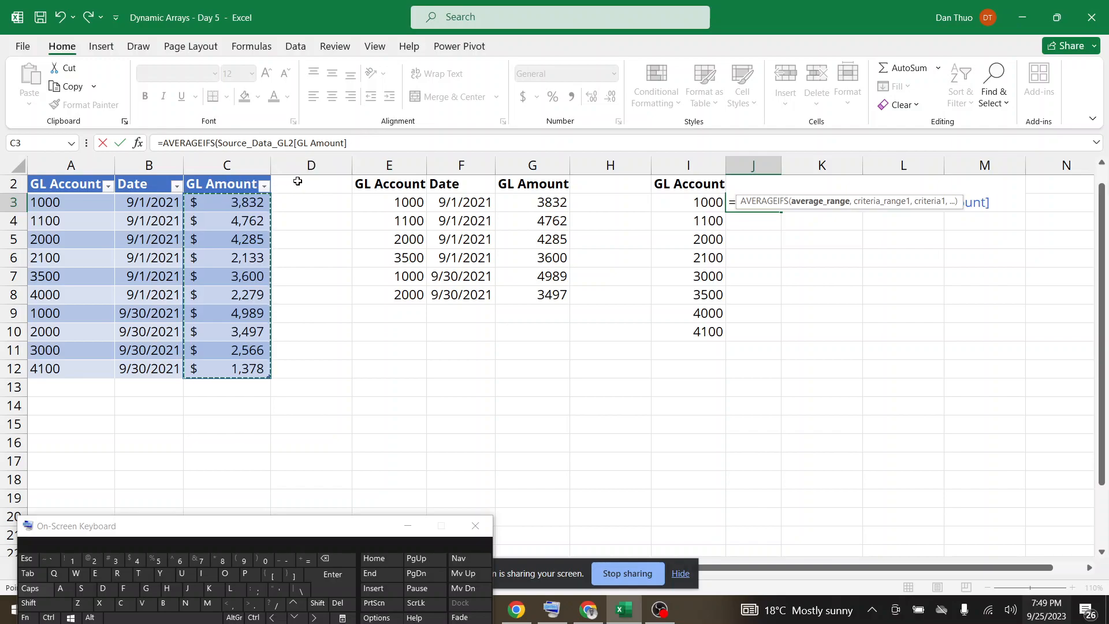
click(350, 145)
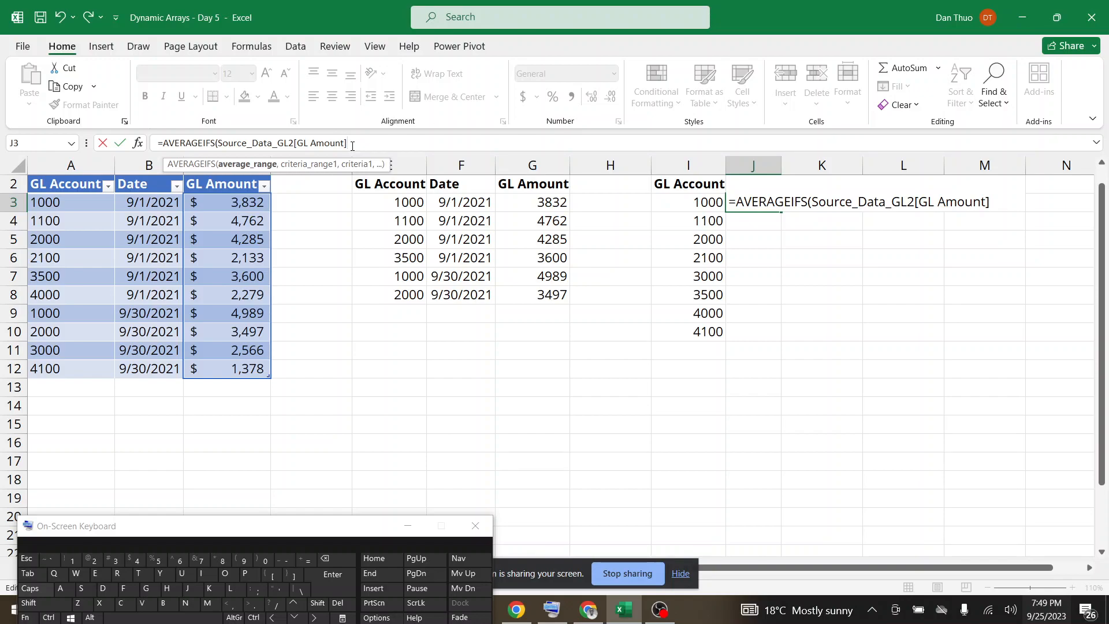
text(,)
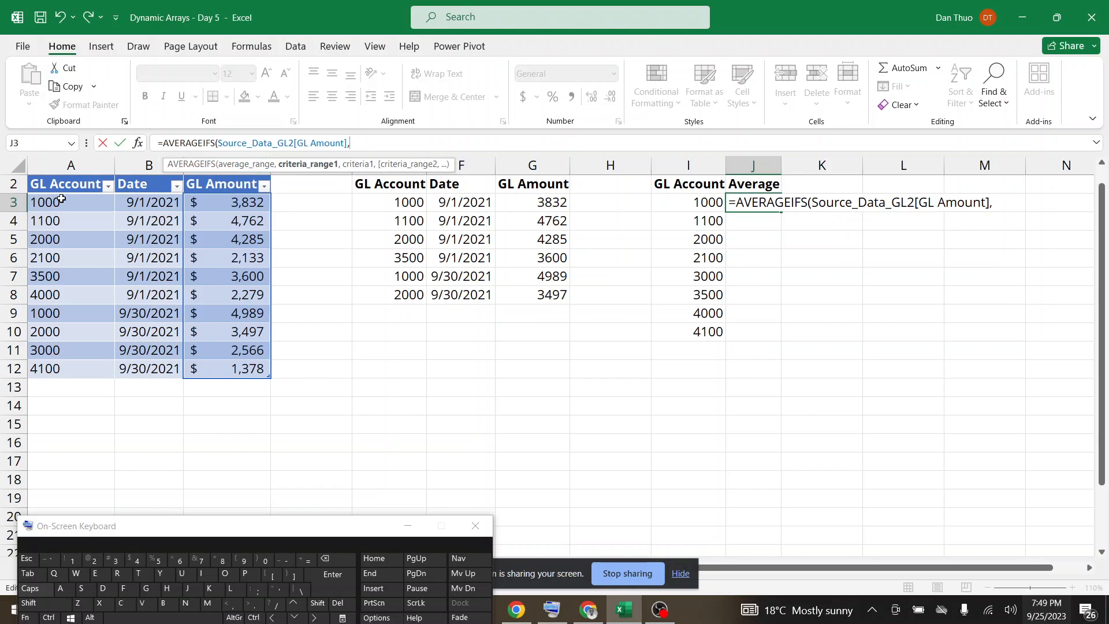
Complete the J3 formula with Source_Data_GL2[GL Account] as criteria range and spill range I3# as criteria, and switch to Google Meet.
drag(62, 198, 68, 367)
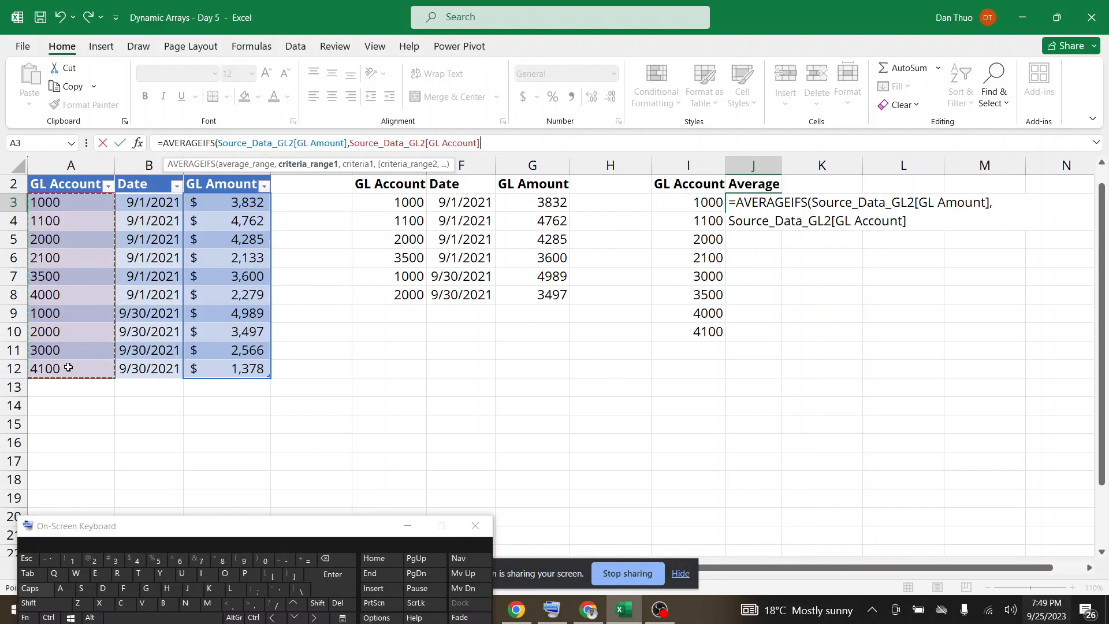
text(,)
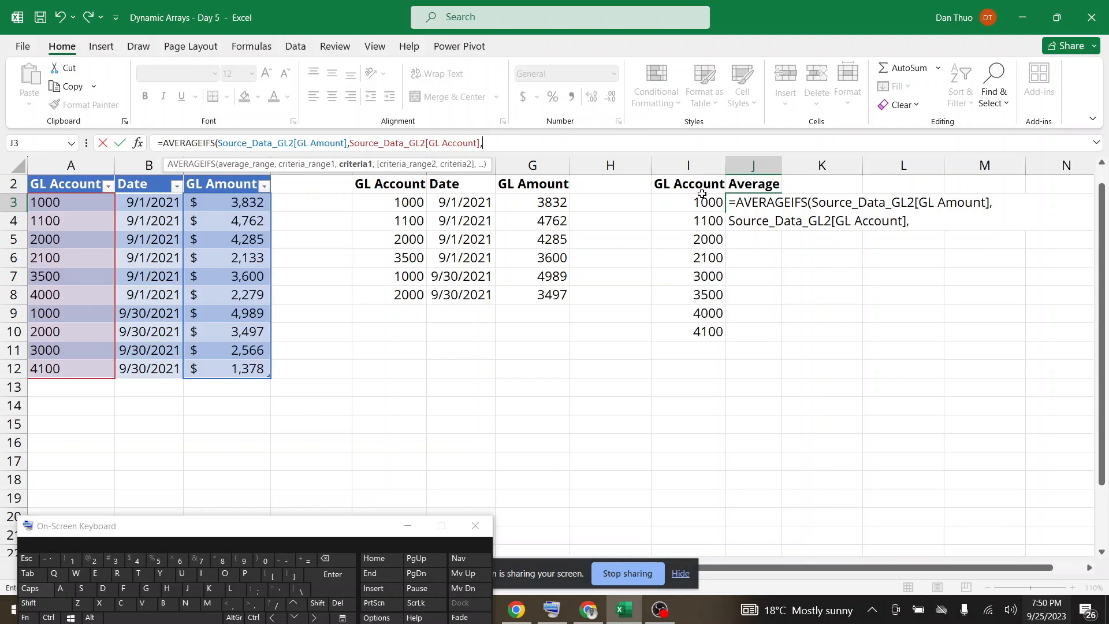
drag(702, 195, 713, 329)
text())
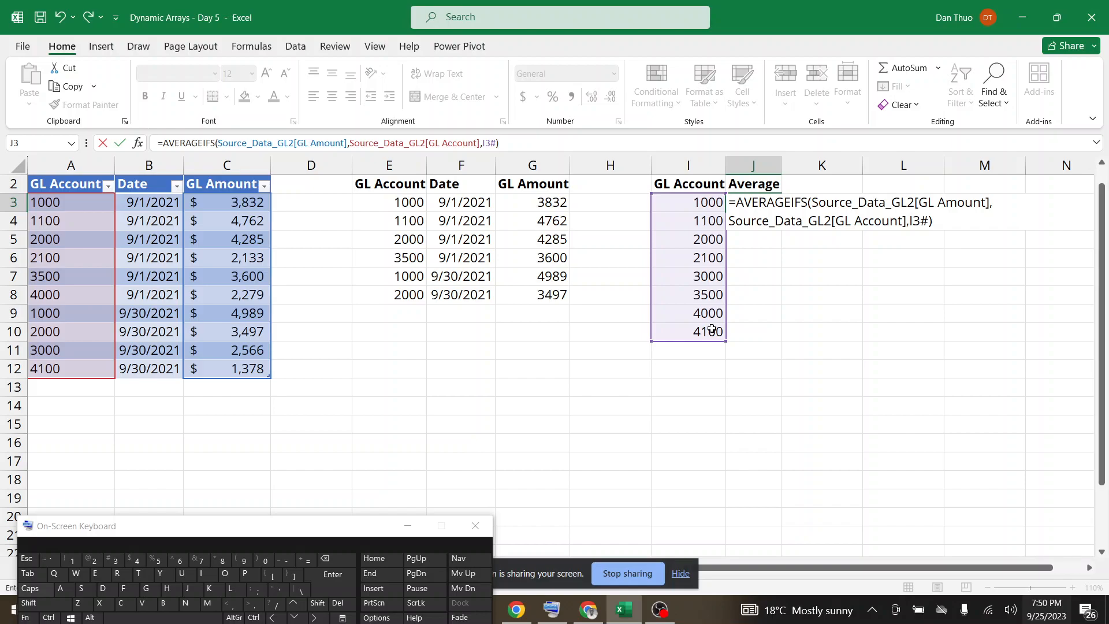
key(Return)
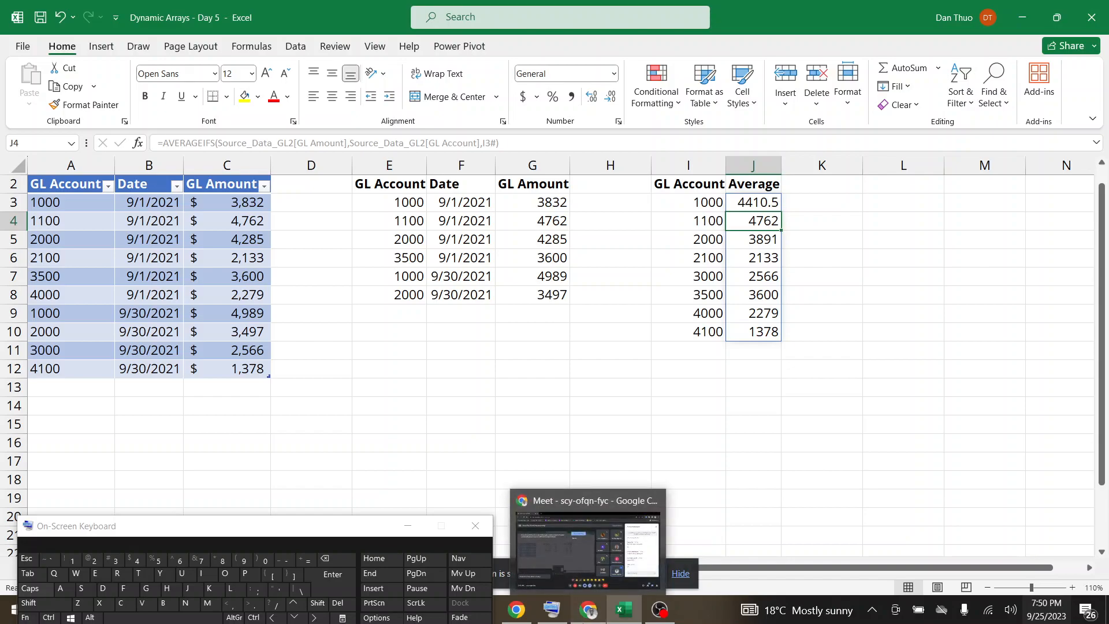
click(588, 609)
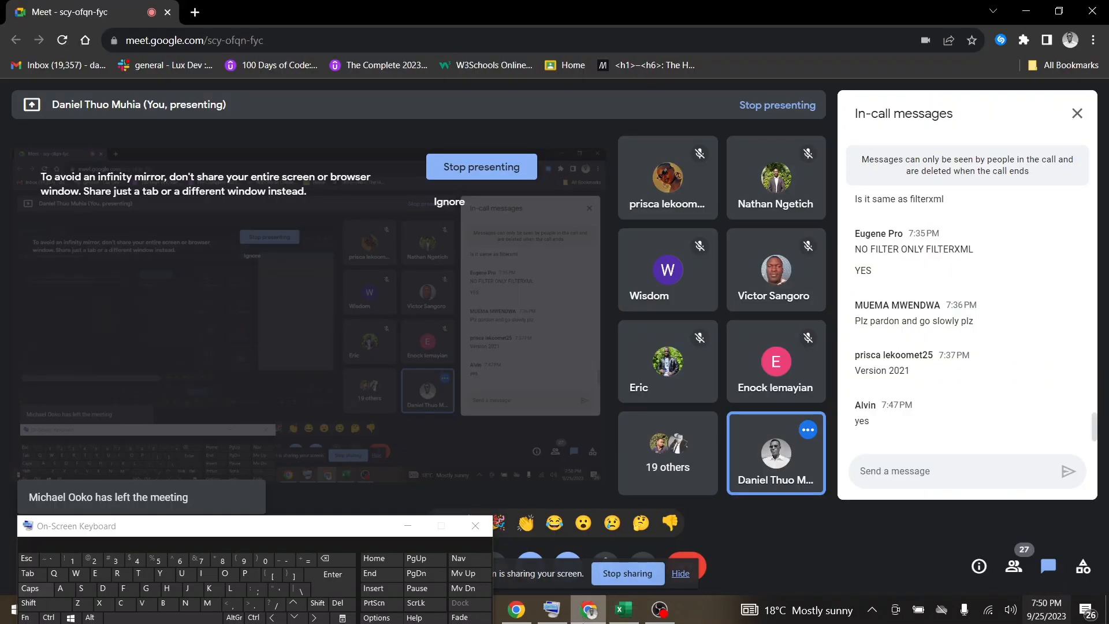
Return to the Excel workbook, undo the J3 formula, and restart AVERAGEIFS there with Source_Data_GL2[GL Amount] as the average range.
click(623, 609)
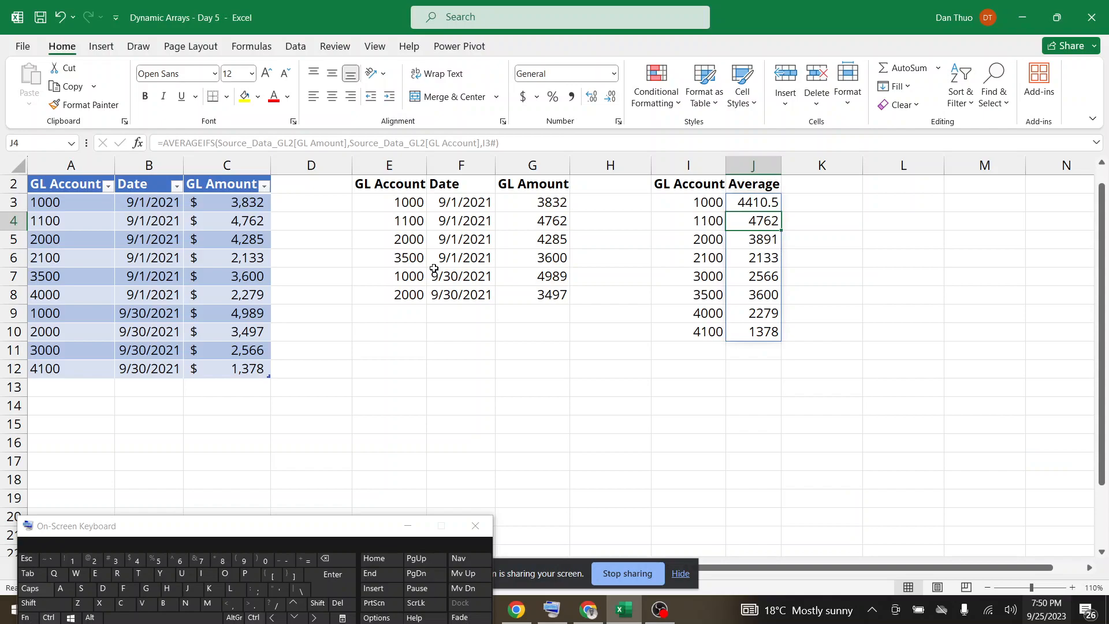
key(ctrl+z)
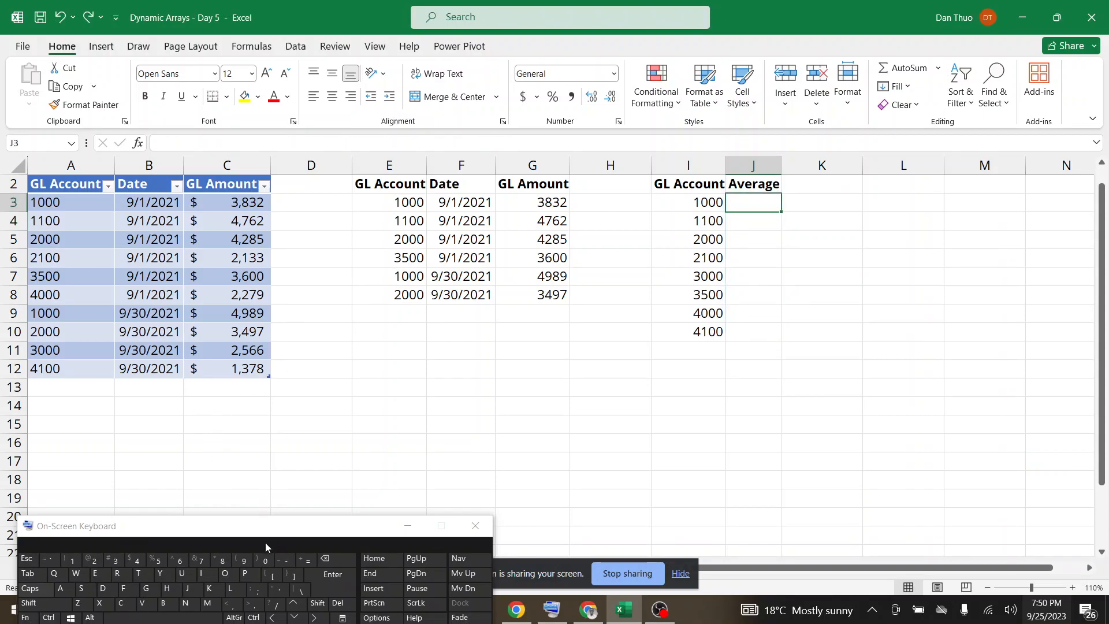
click(303, 560)
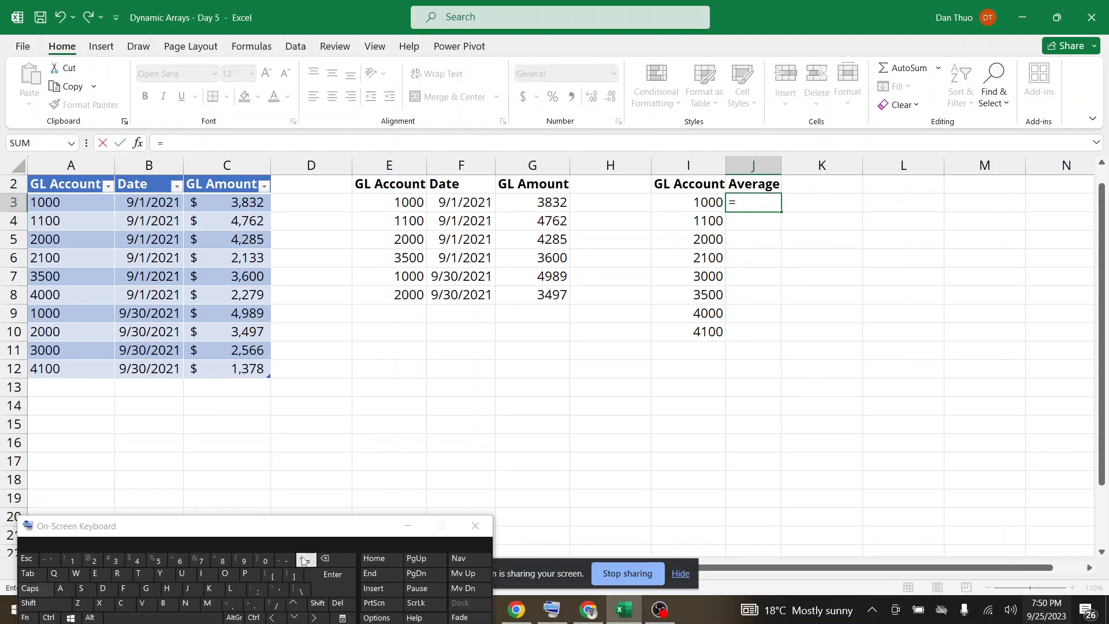
text(AVERA)
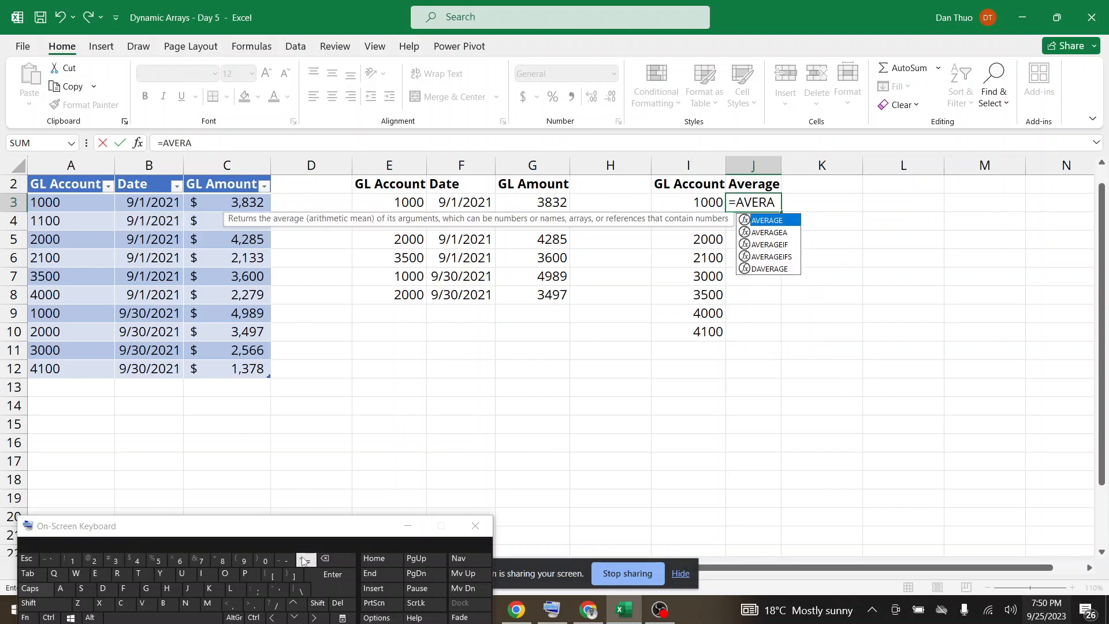
double_click(768, 258)
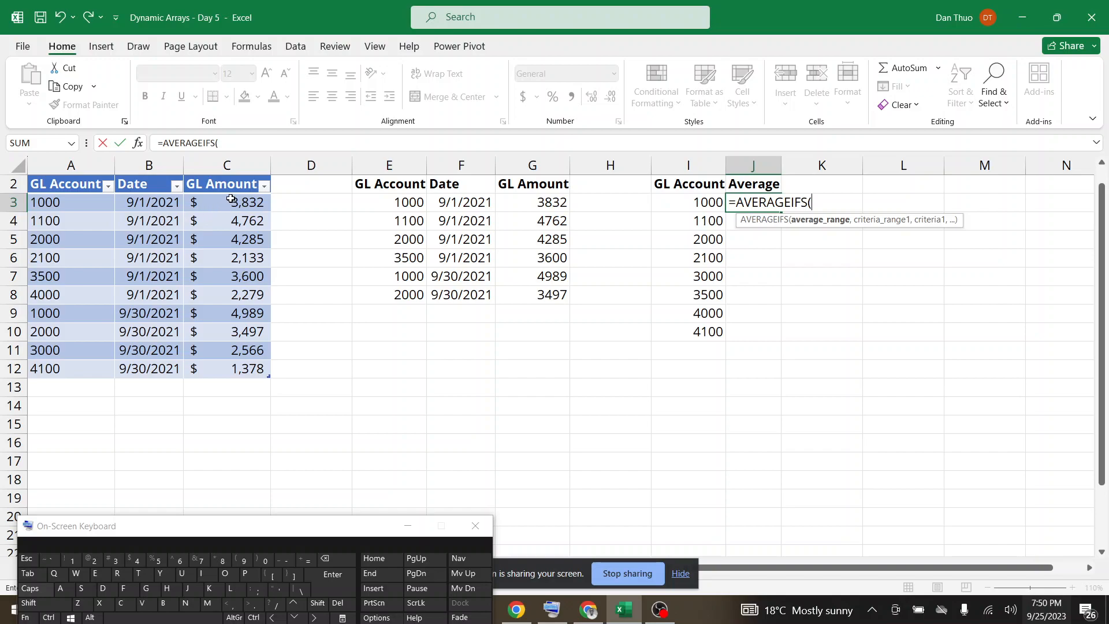
drag(233, 199, 233, 367)
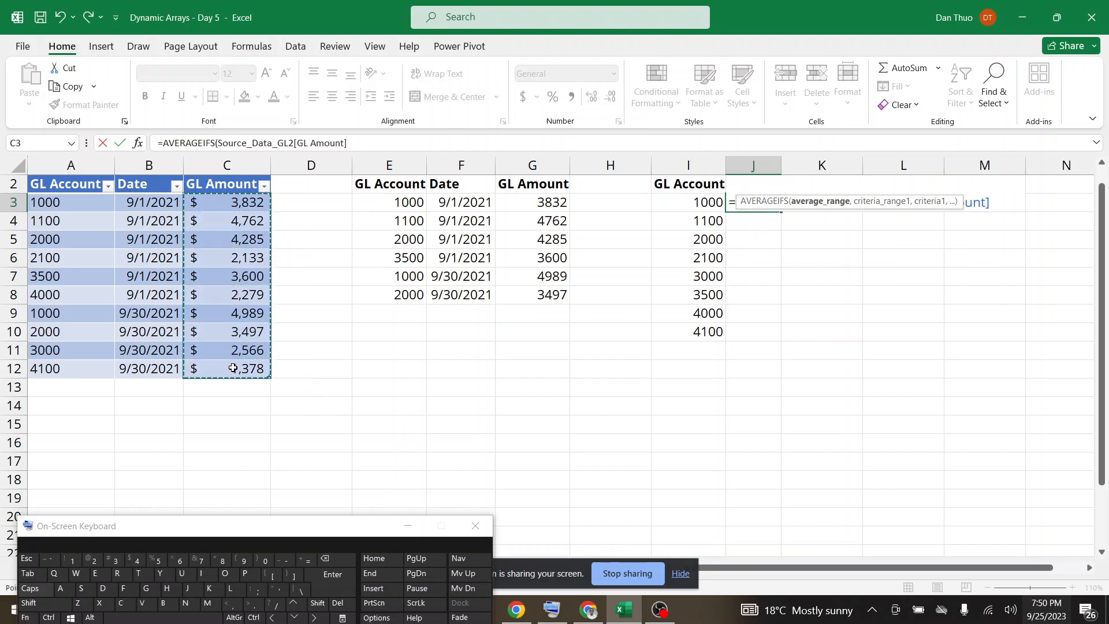
text(,)
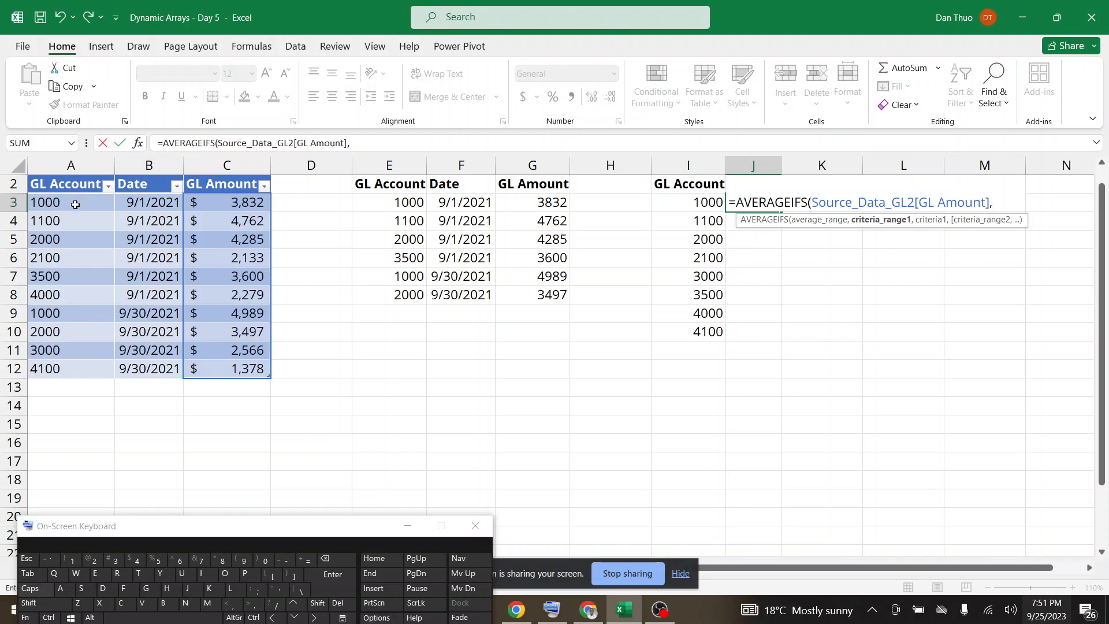
Finish the J3 formula with Source_Data_GL2[GL Account] as the criteria range and spill range I3# as the criteria.
drag(75, 205, 68, 367)
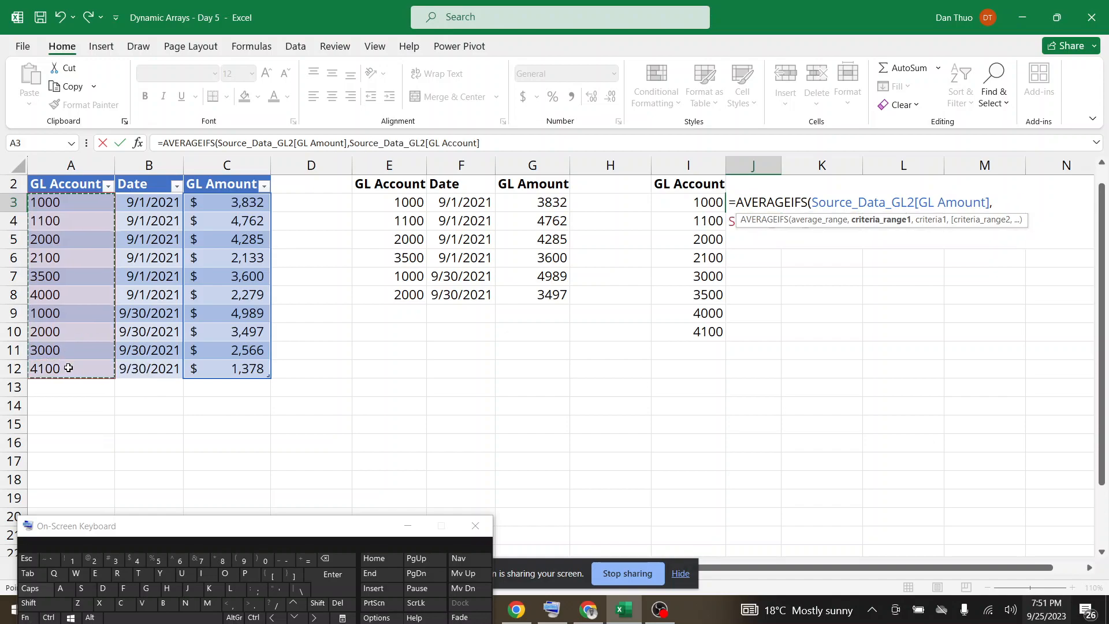
text(,)
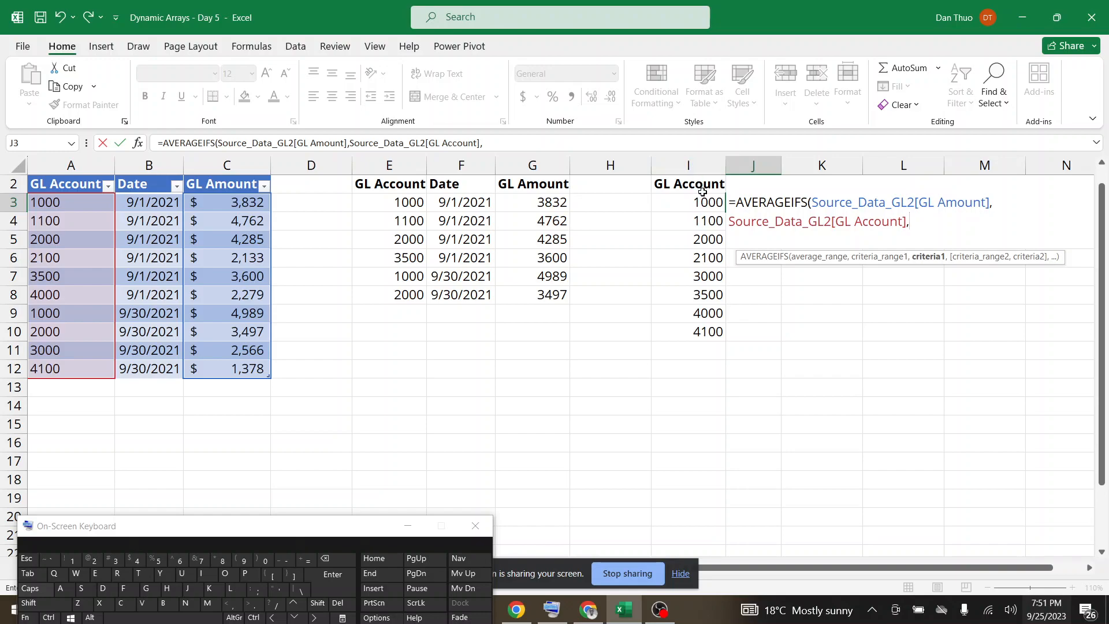
drag(704, 200, 704, 327)
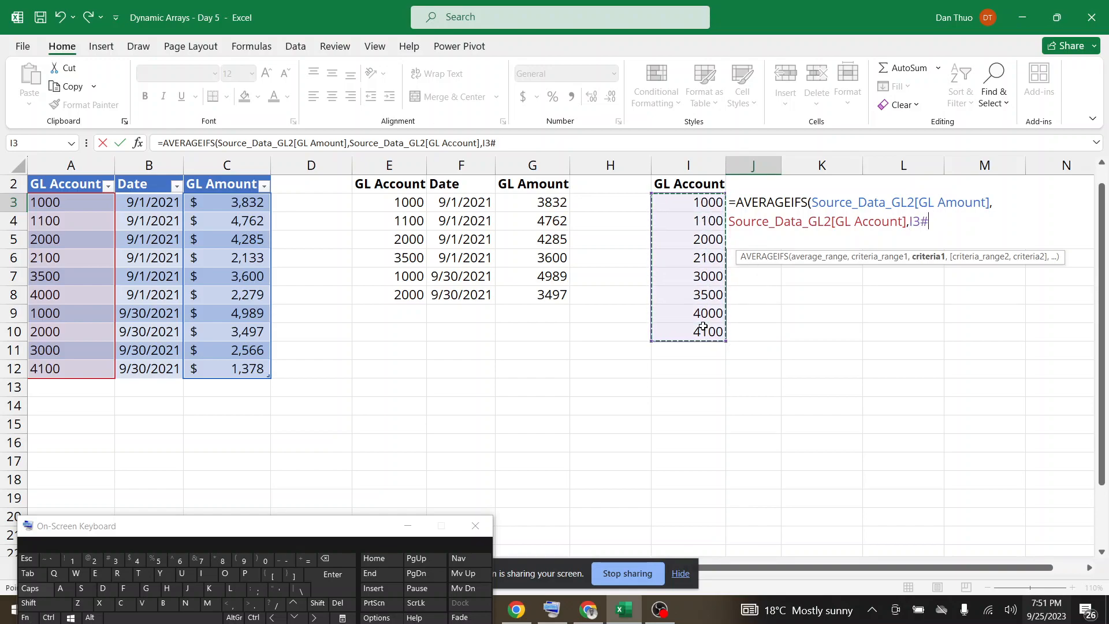
text())
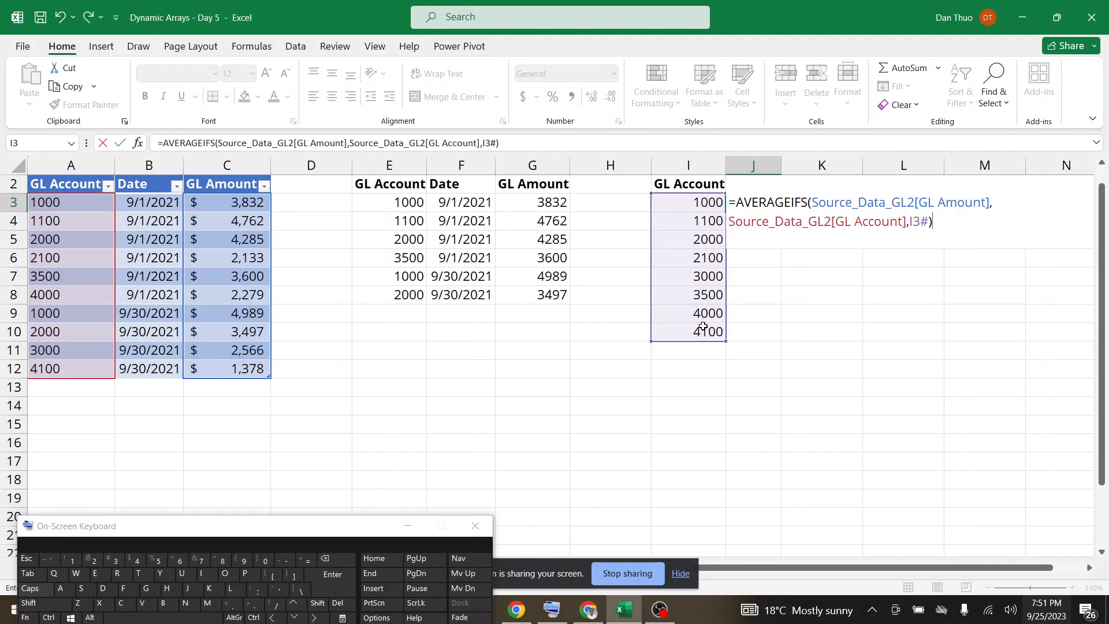
key(Return)
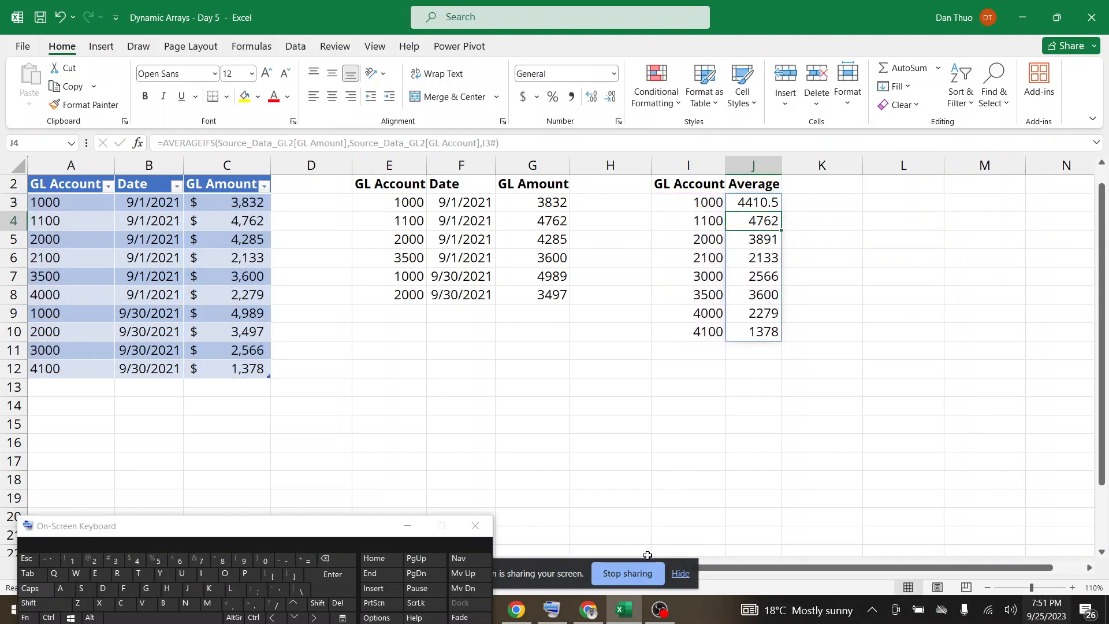
Check the Google Meet chat for participant questions about the formula and return to the Excel workbook.
click(596, 614)
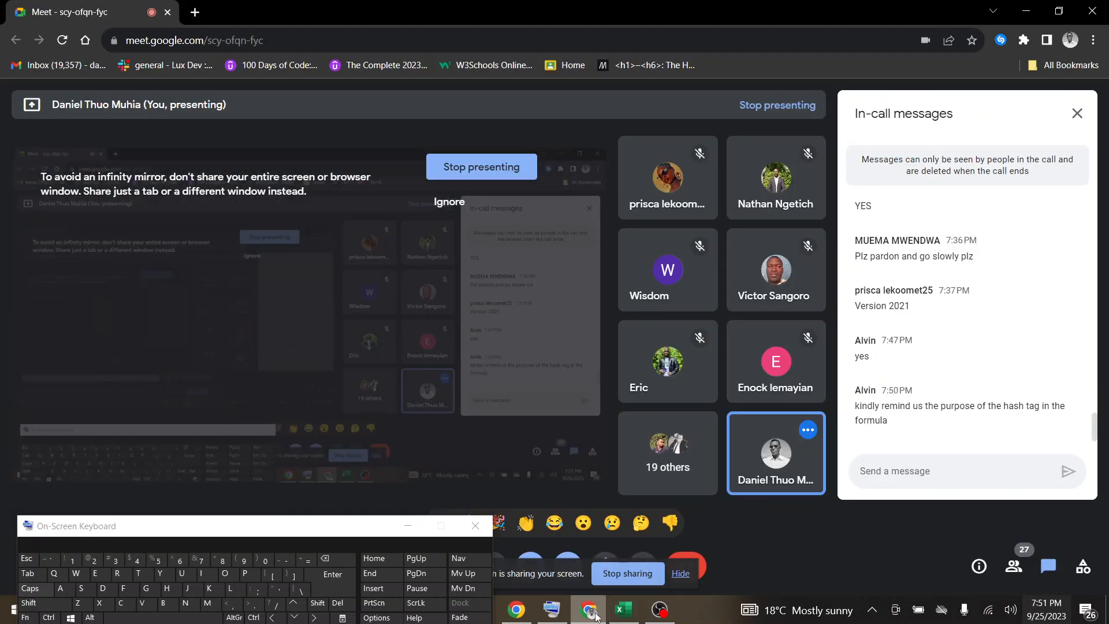
click(624, 609)
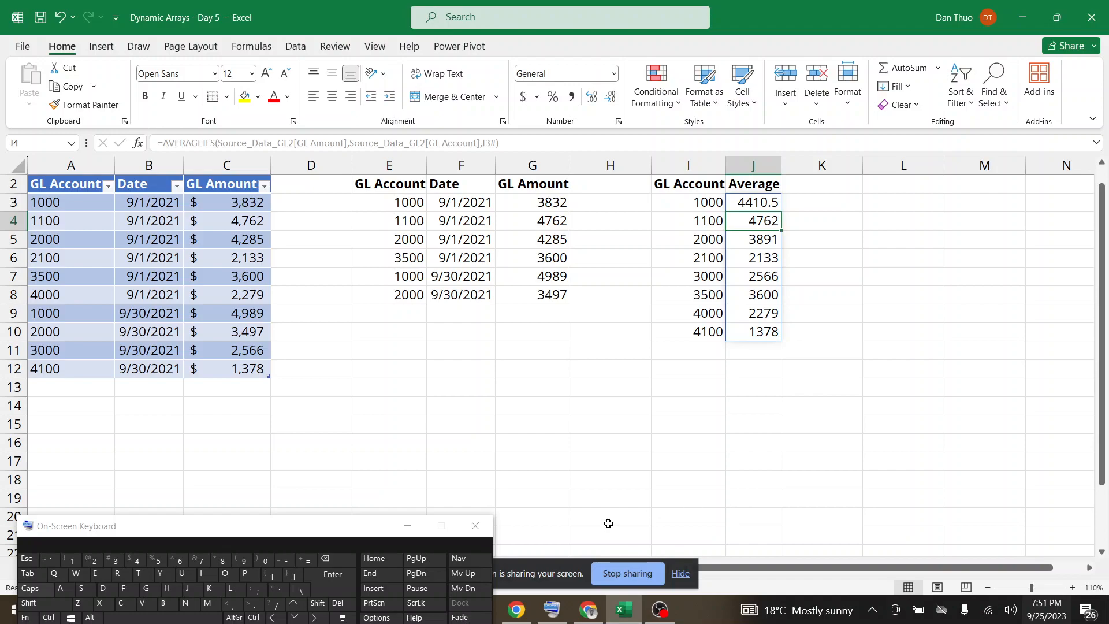
click(589, 614)
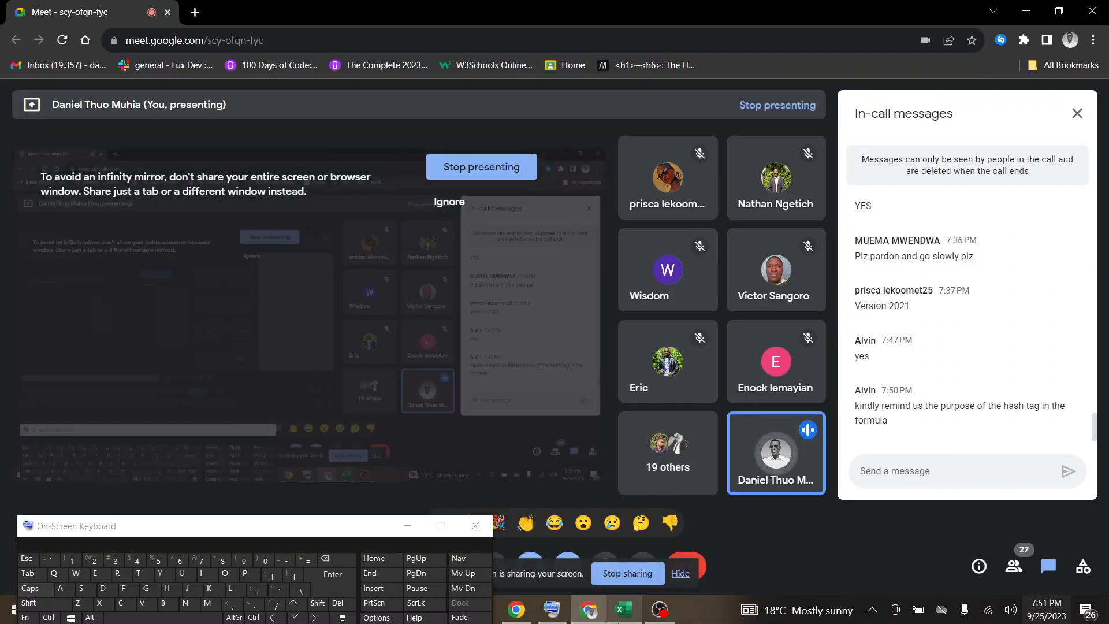
click(625, 611)
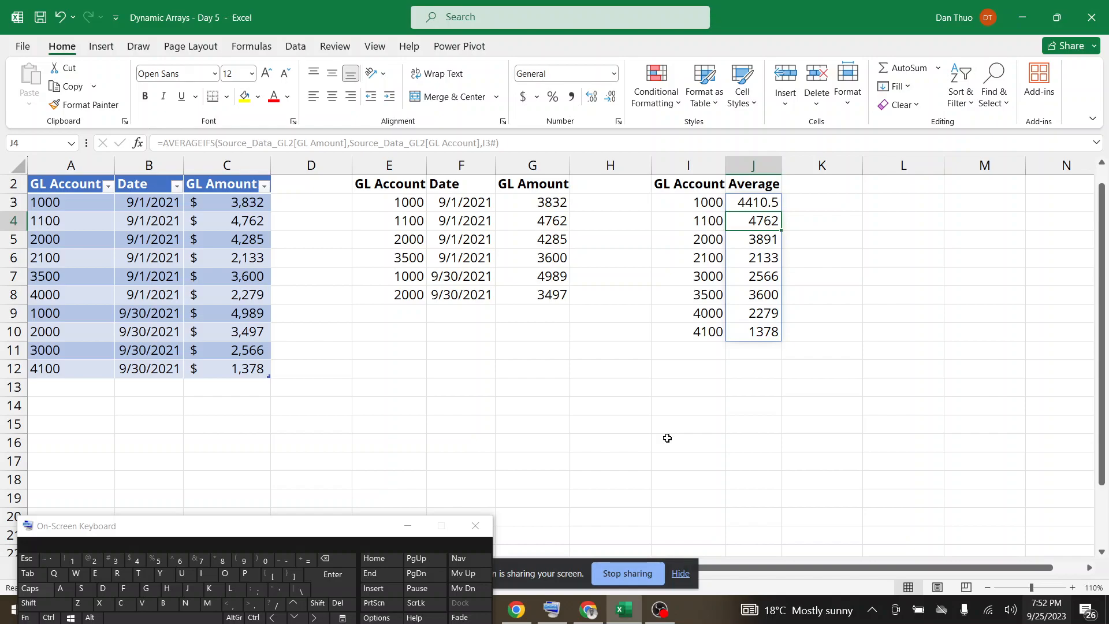
click(588, 610)
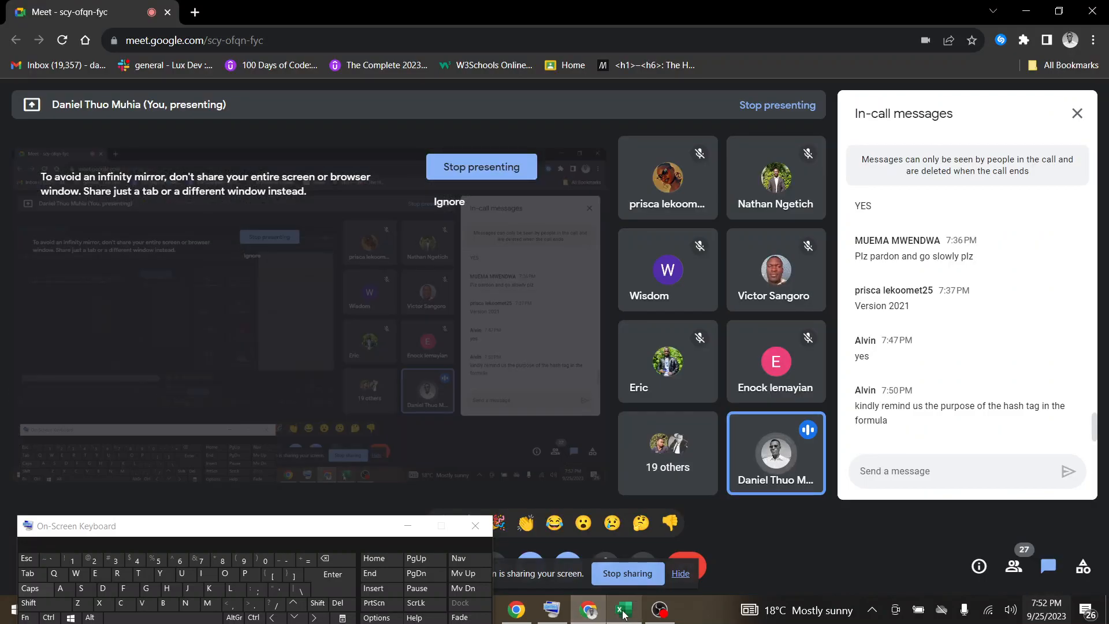
click(625, 611)
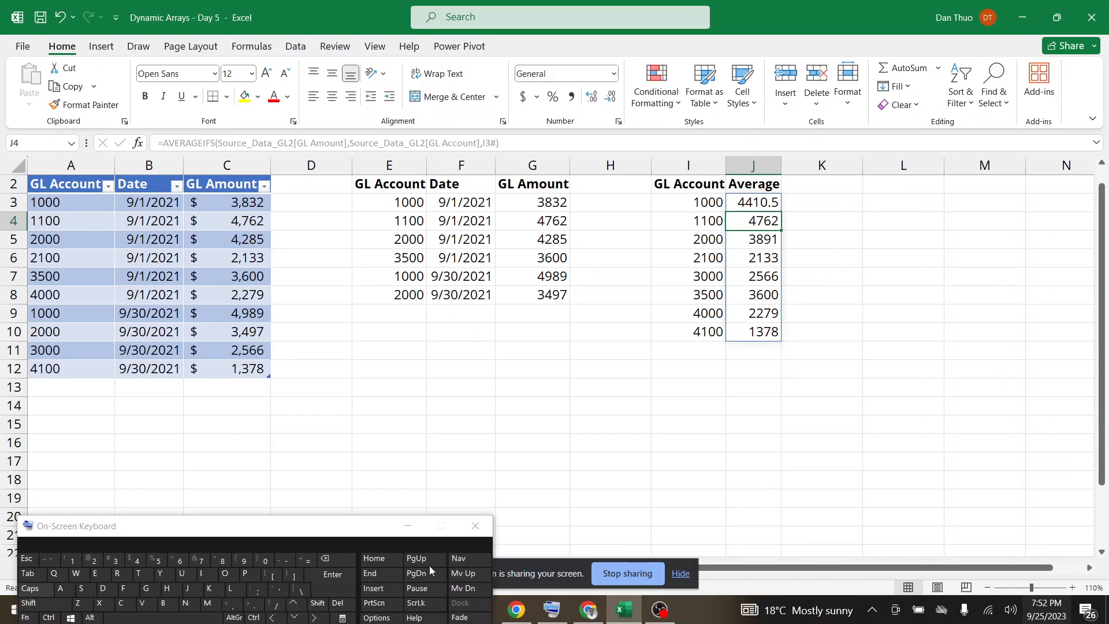
Move the On-Screen Keyboard clear of the sheet tabs, check Google Meet for replies, and return to the Excel workbook.
drag(327, 527, 201, 621)
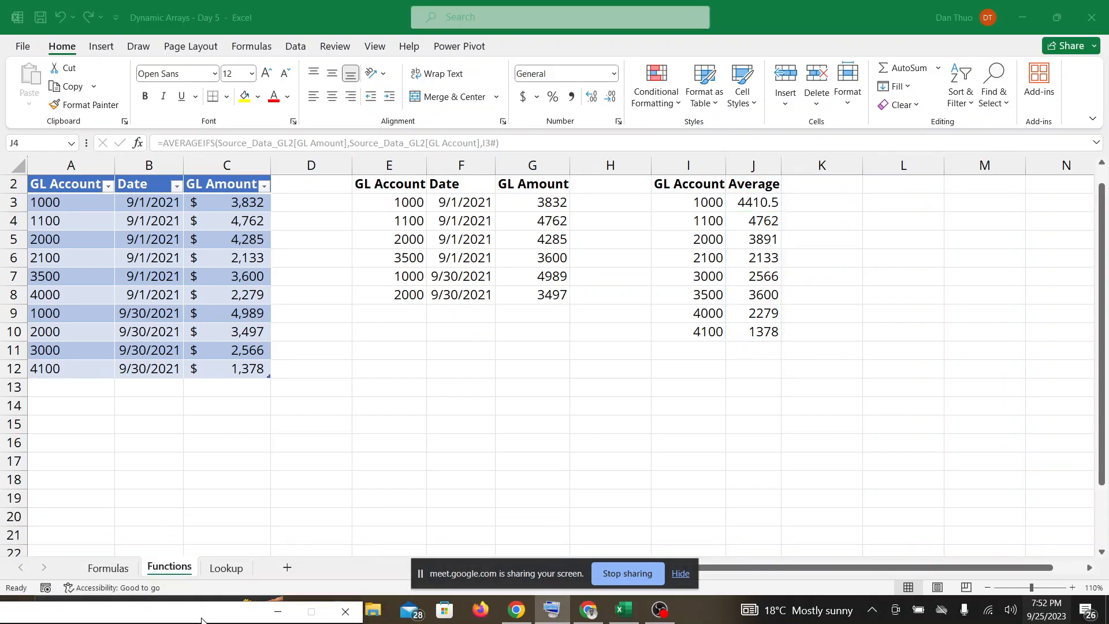
click(581, 617)
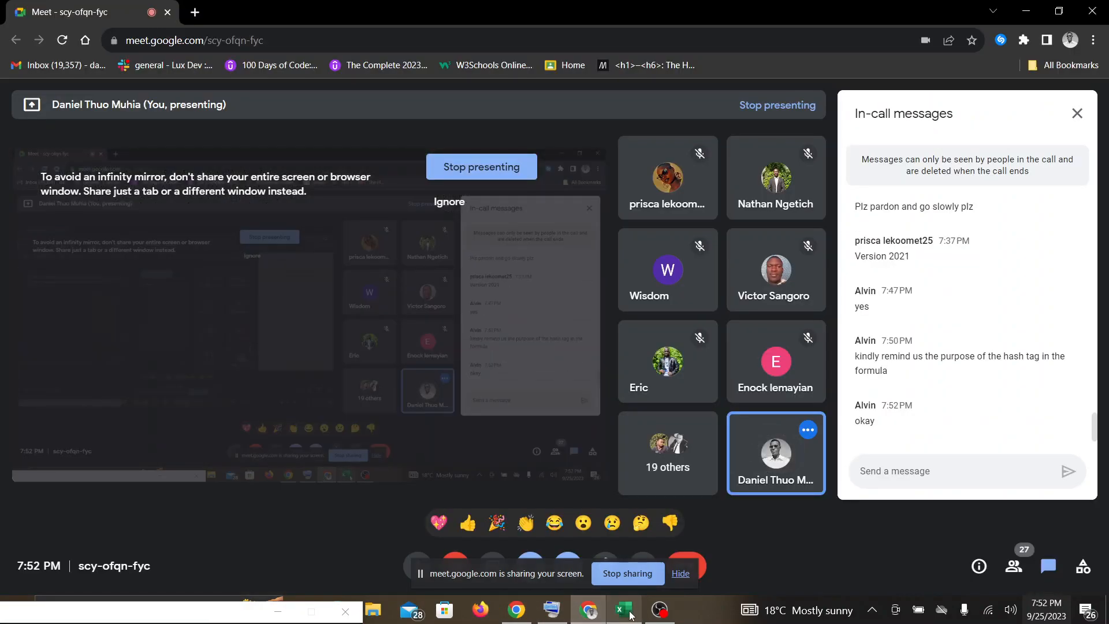
click(630, 616)
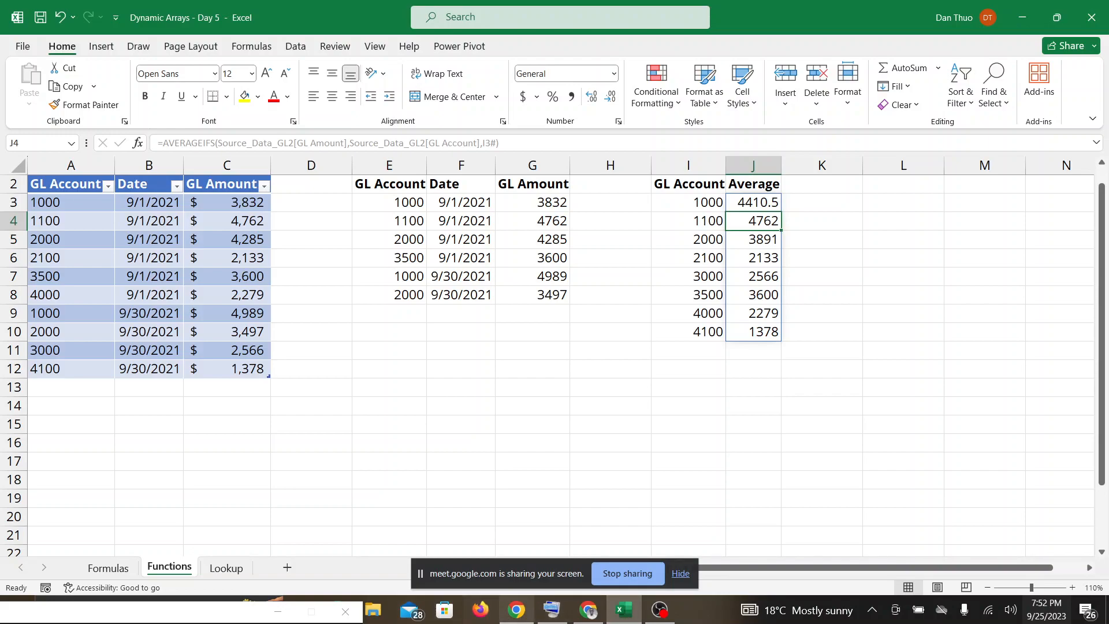
mouse_move(552, 611)
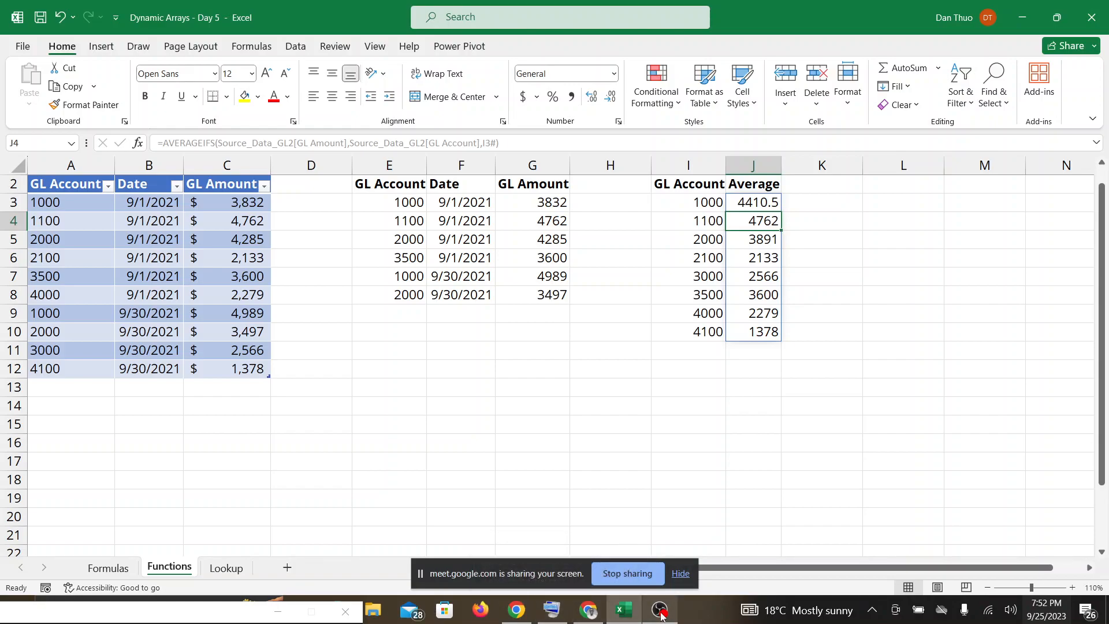
click(589, 610)
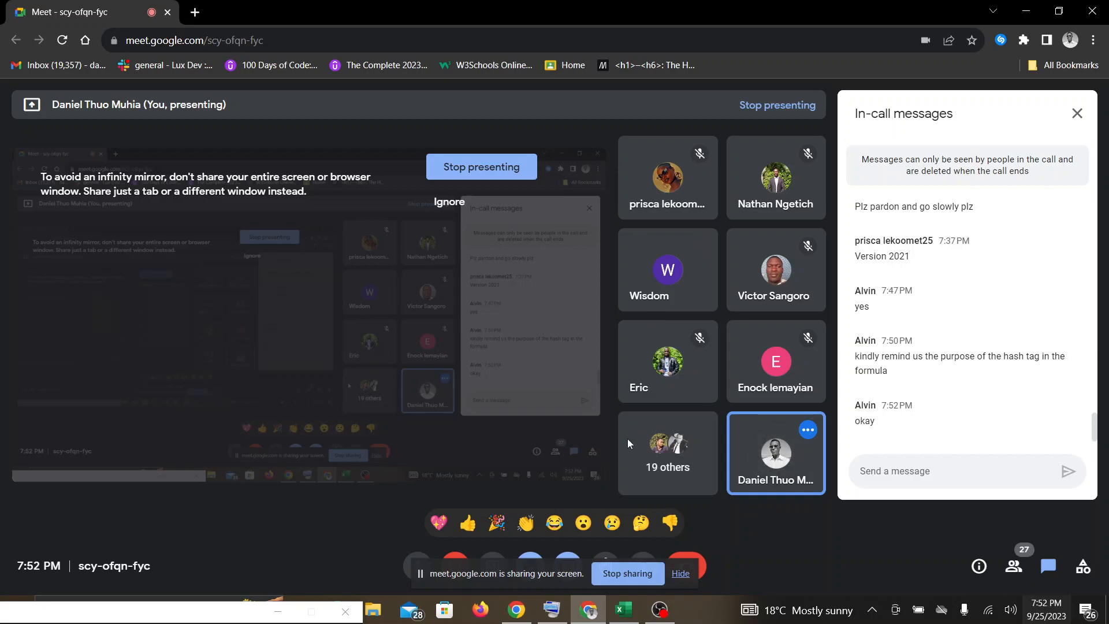
mouse_move(631, 607)
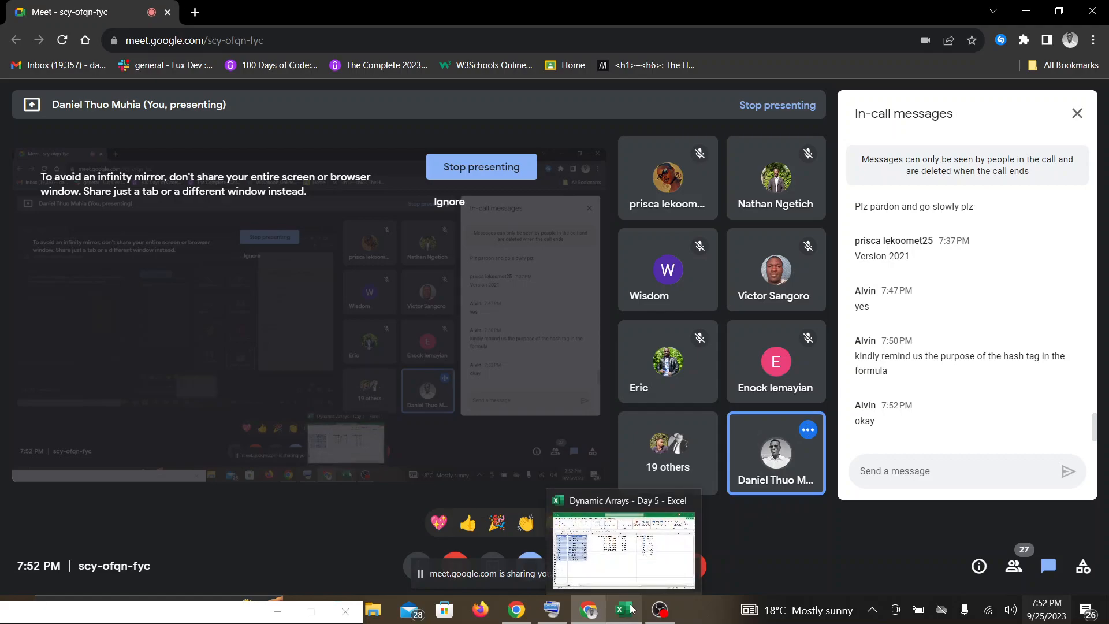
click(630, 608)
Open the Lookup worksheet and hide the Google Meet screen-sharing notice.
click(425, 386)
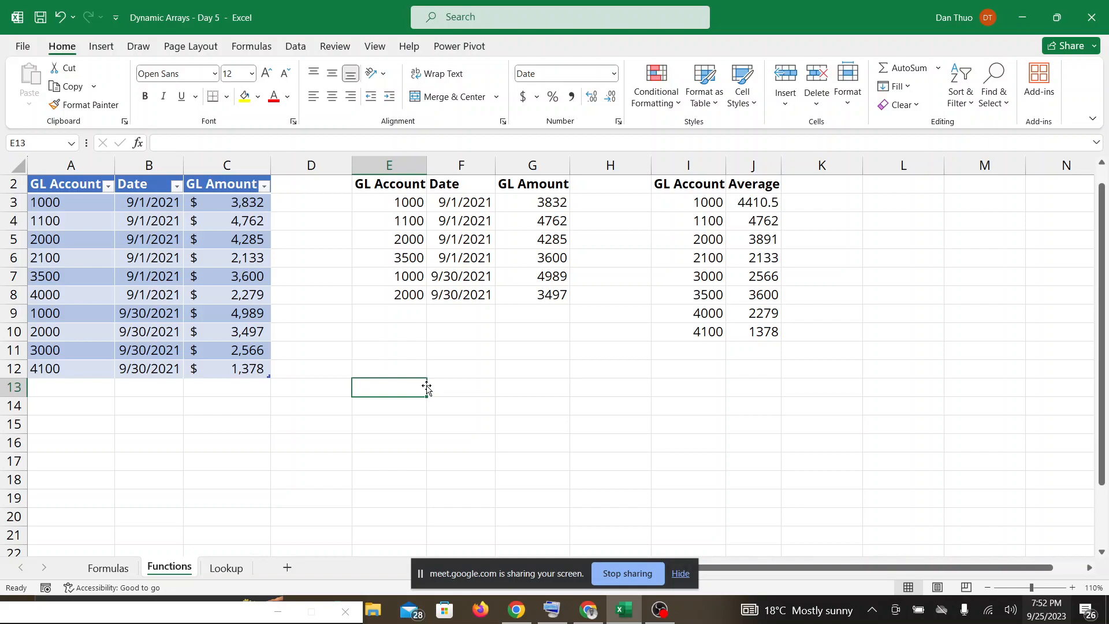
click(250, 503)
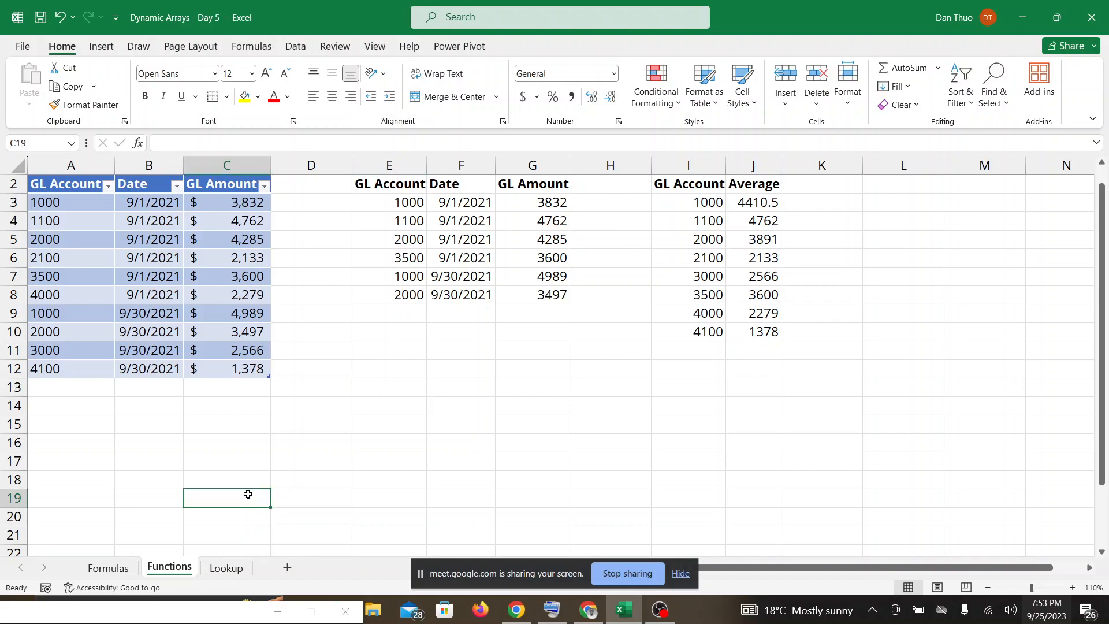
click(237, 571)
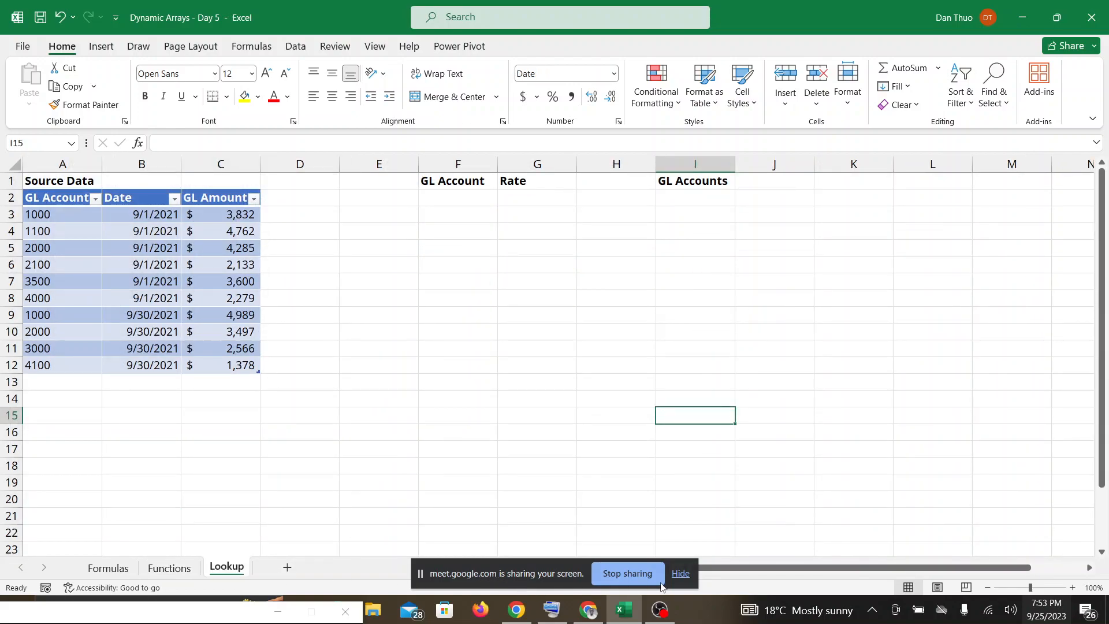
click(681, 575)
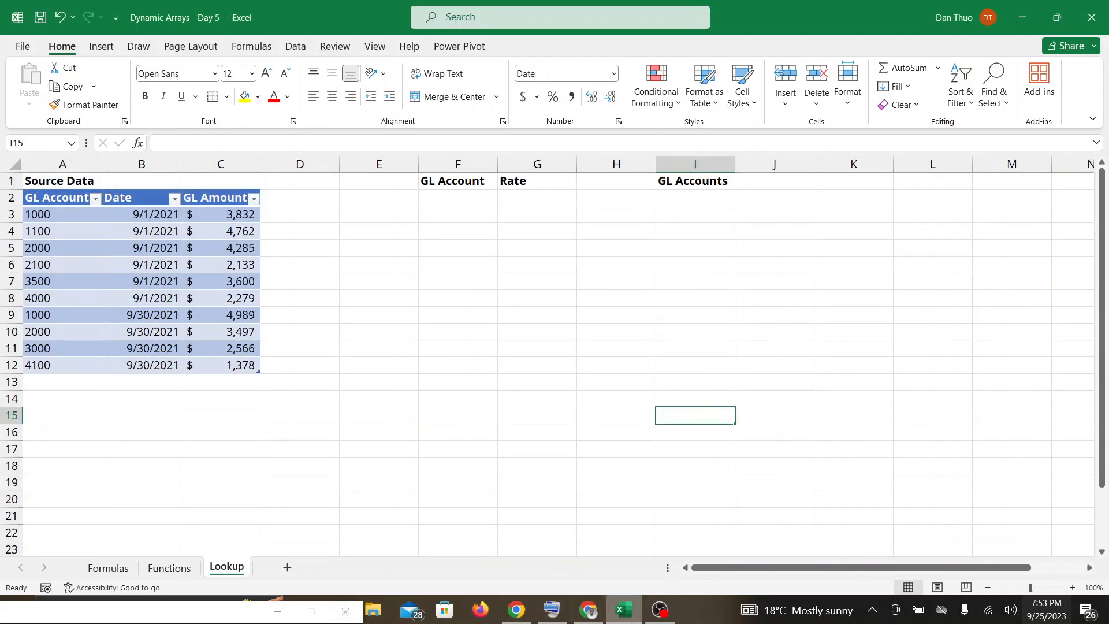
Check Google Meet for participant responses before starting the Lookup sheet, and return to the Excel workbook.
click(630, 616)
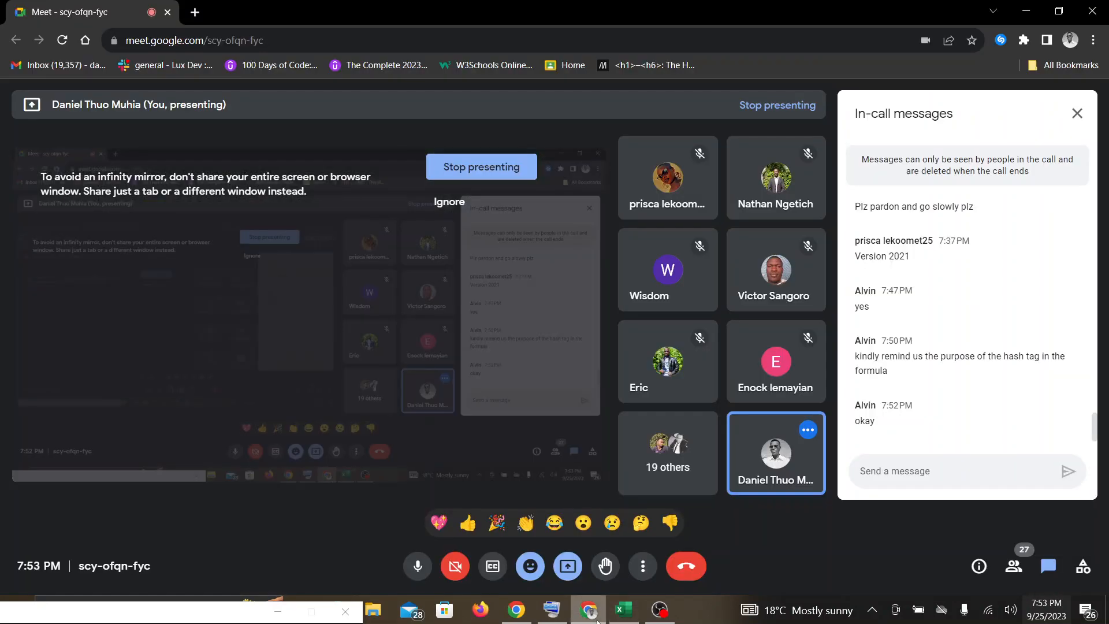
click(634, 618)
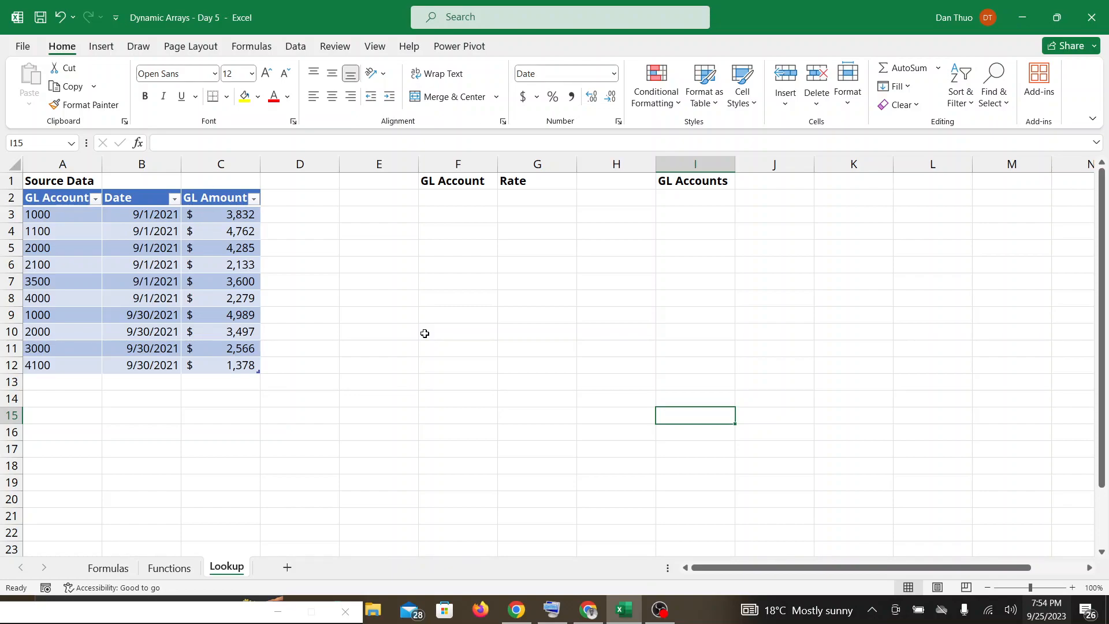
click(588, 609)
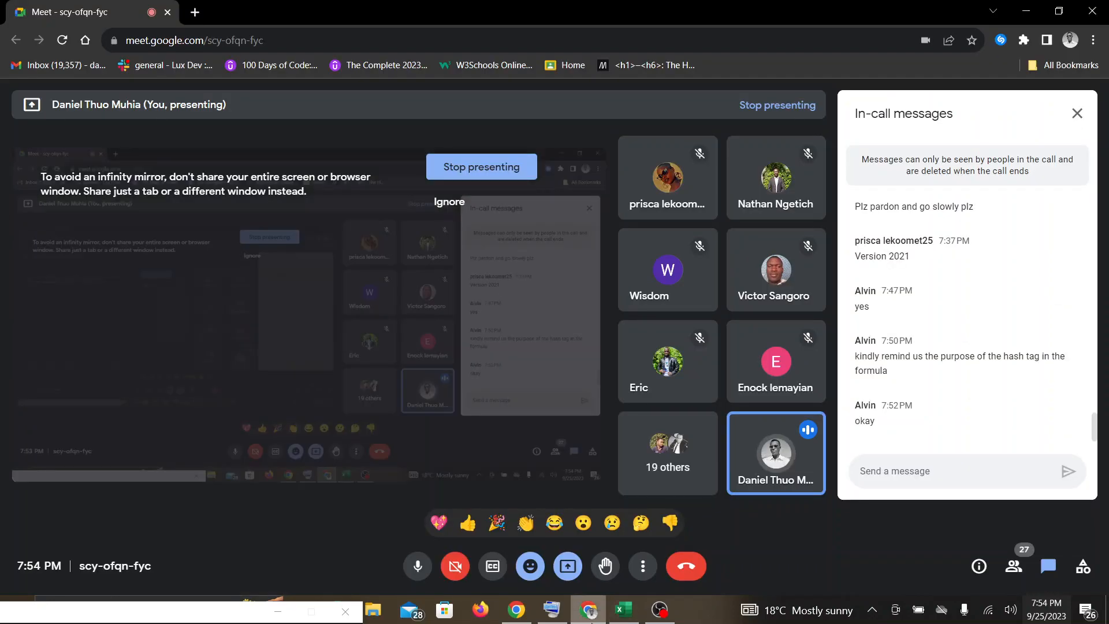
click(624, 610)
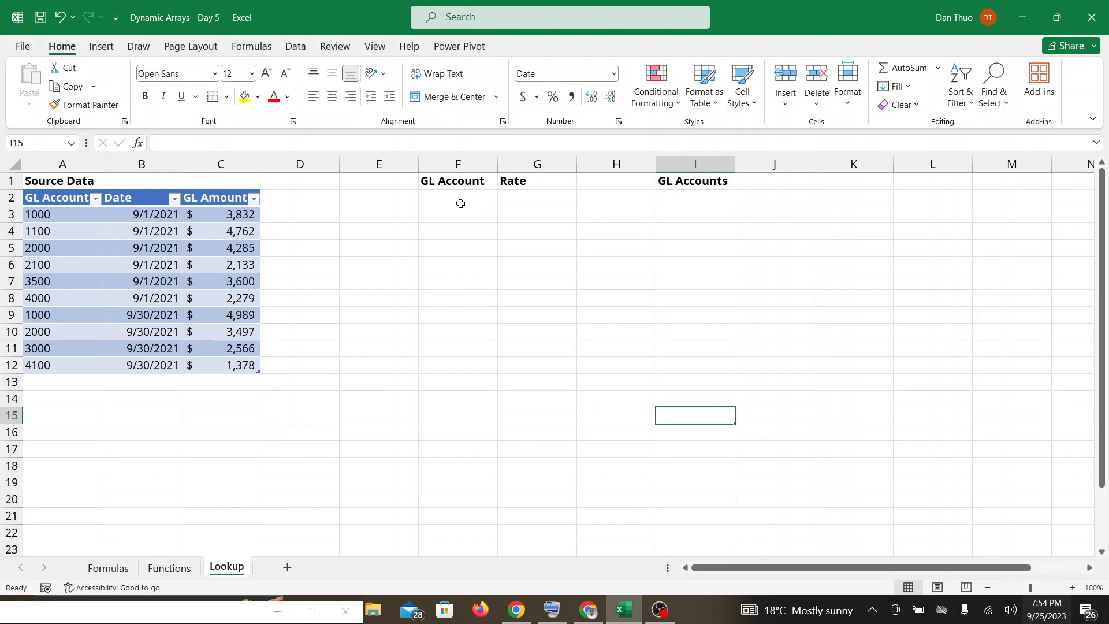
Enter =UNIQUE(Source_Data_GL3[GL Account]) in F2 under GL Account, and check Google Meet for participant replies before returning to the Excel workbook.
click(460, 204)
drag(123, 612, 219, 512)
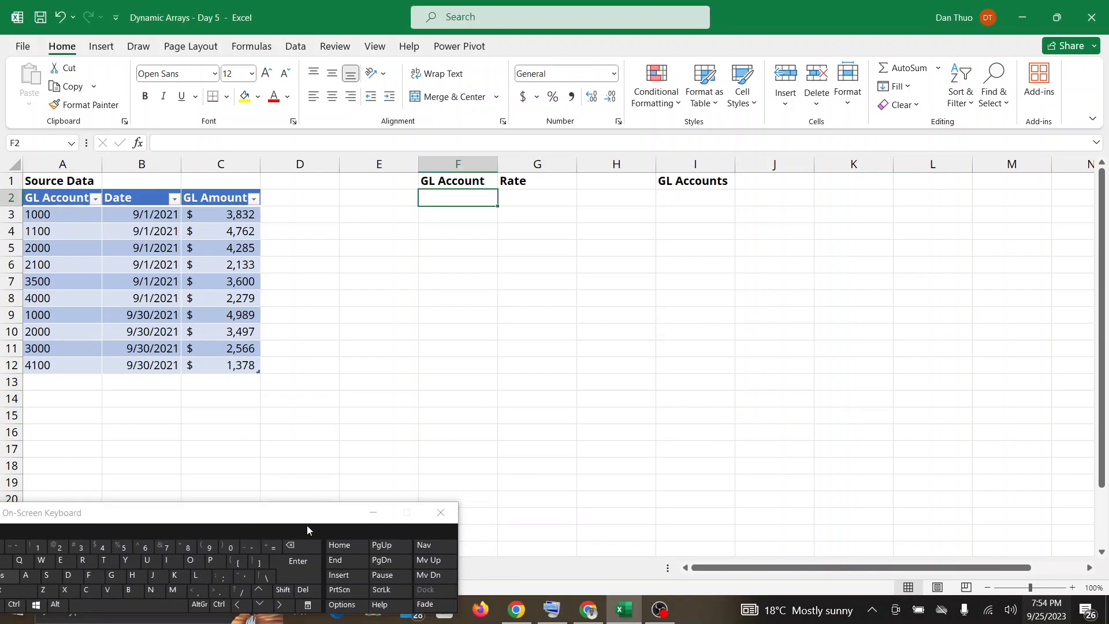
click(272, 549)
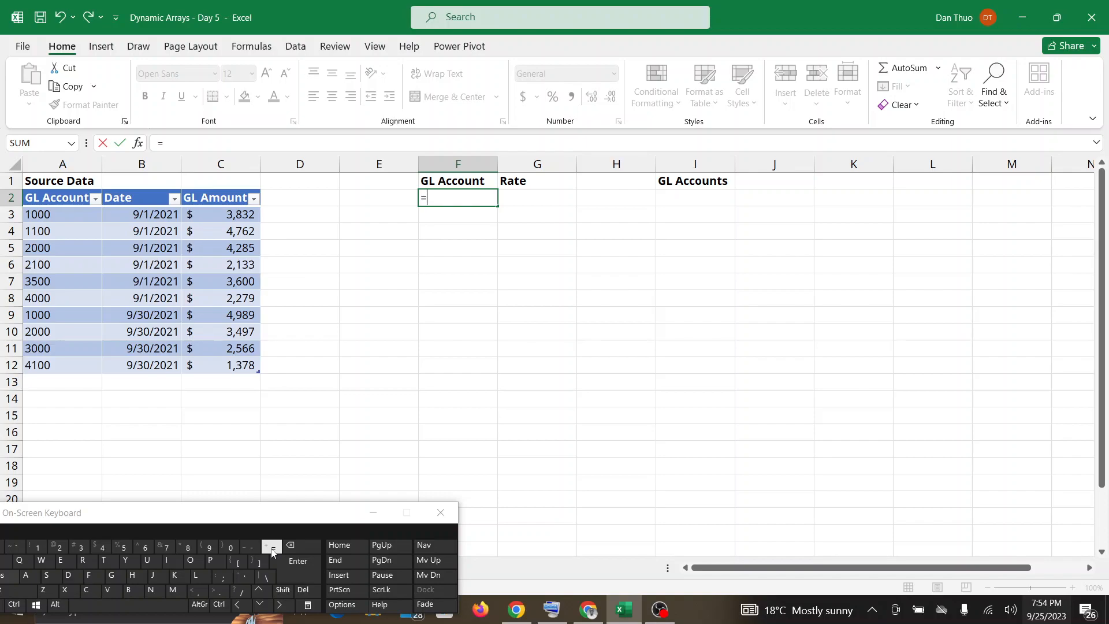
text(UNIQUE)
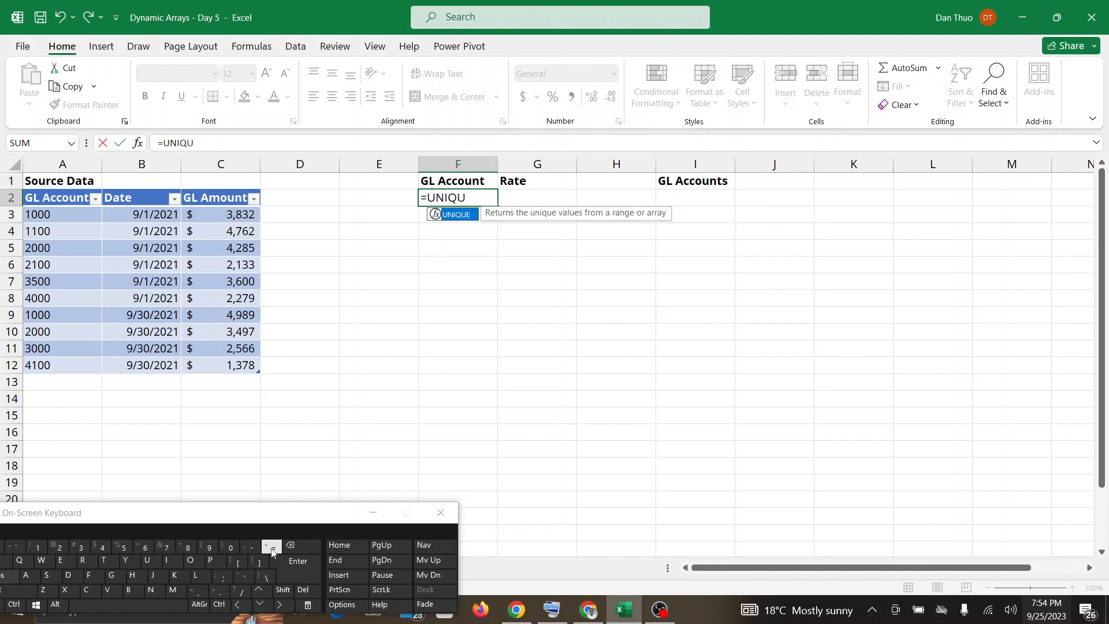
double_click(456, 215)
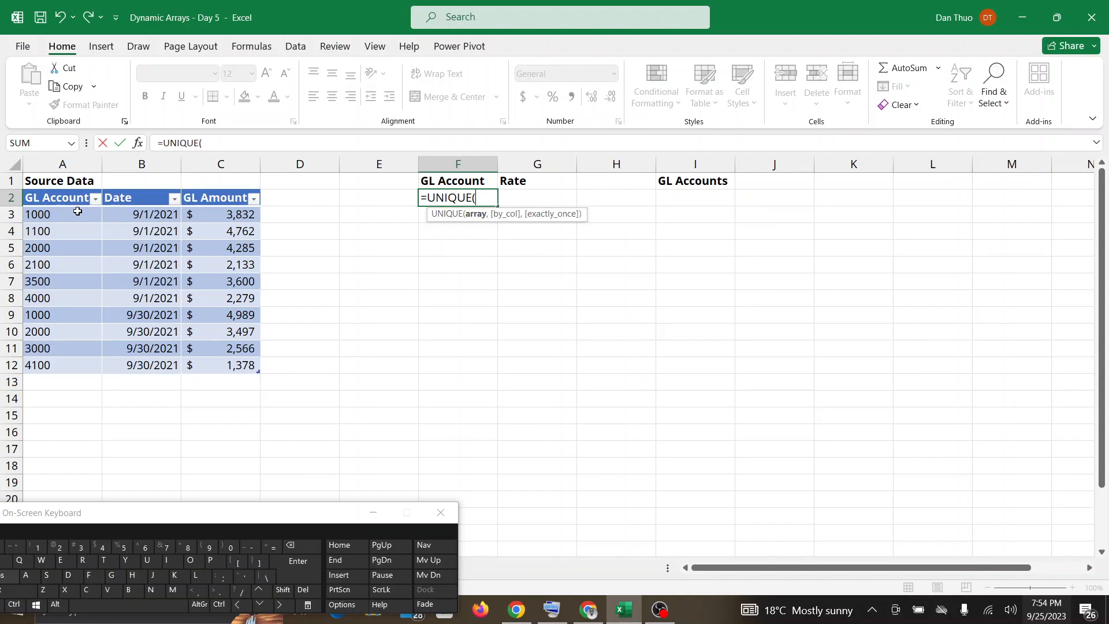
drag(76, 213, 68, 365)
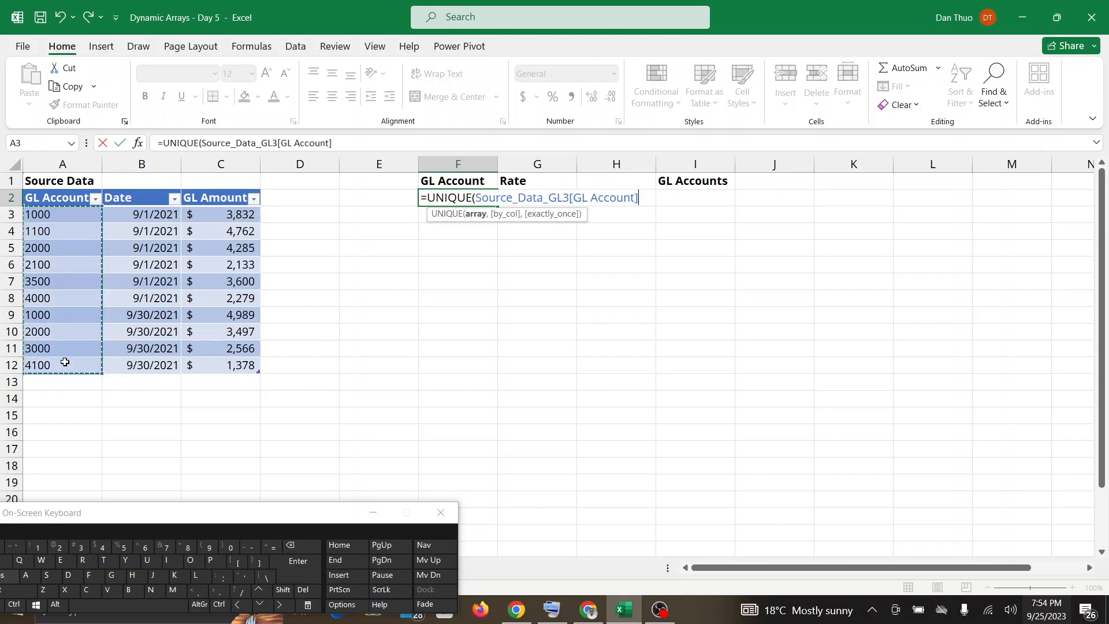
text())
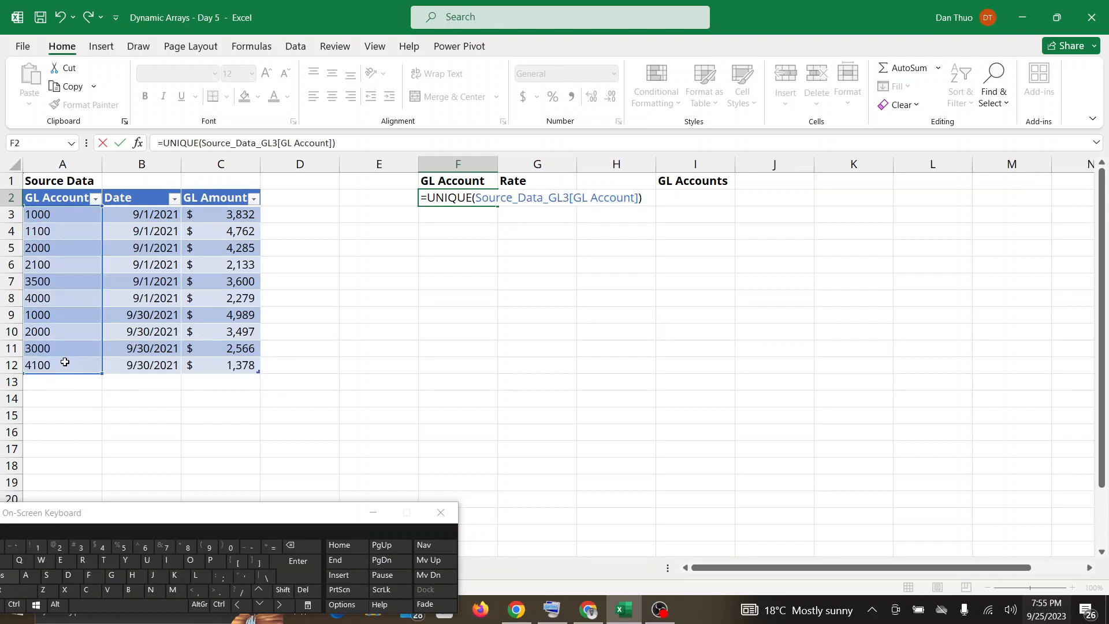
key(Return)
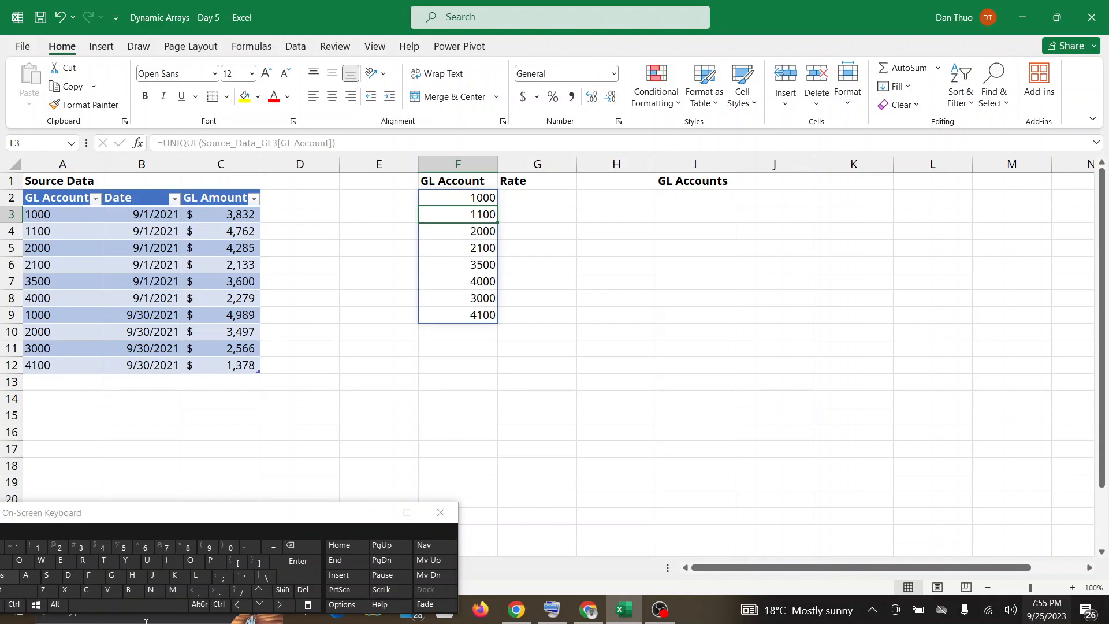
click(593, 612)
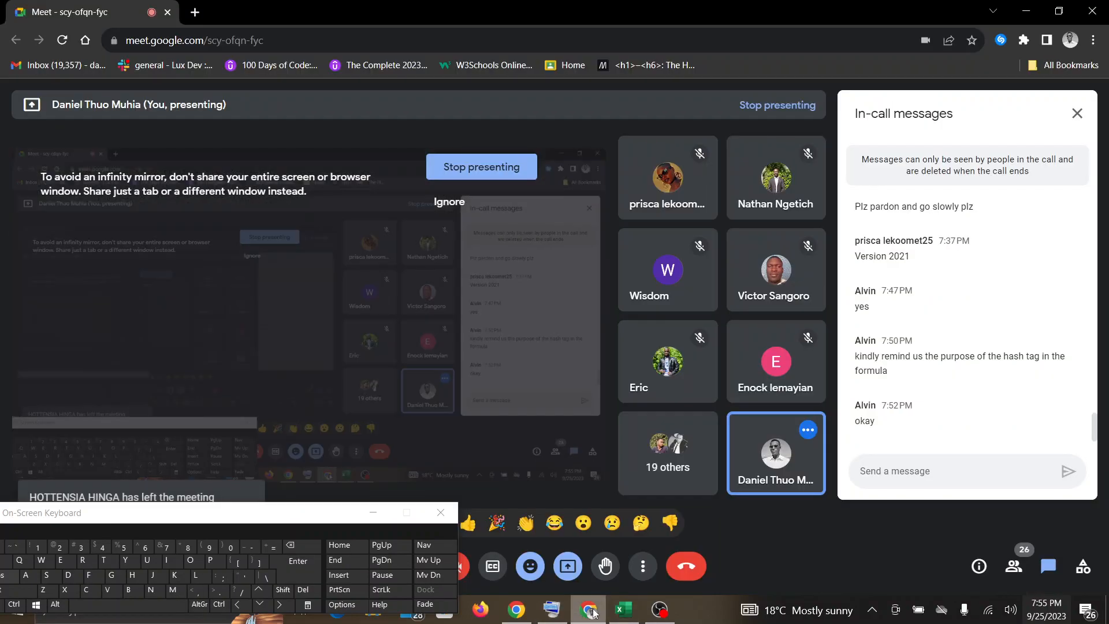
click(628, 601)
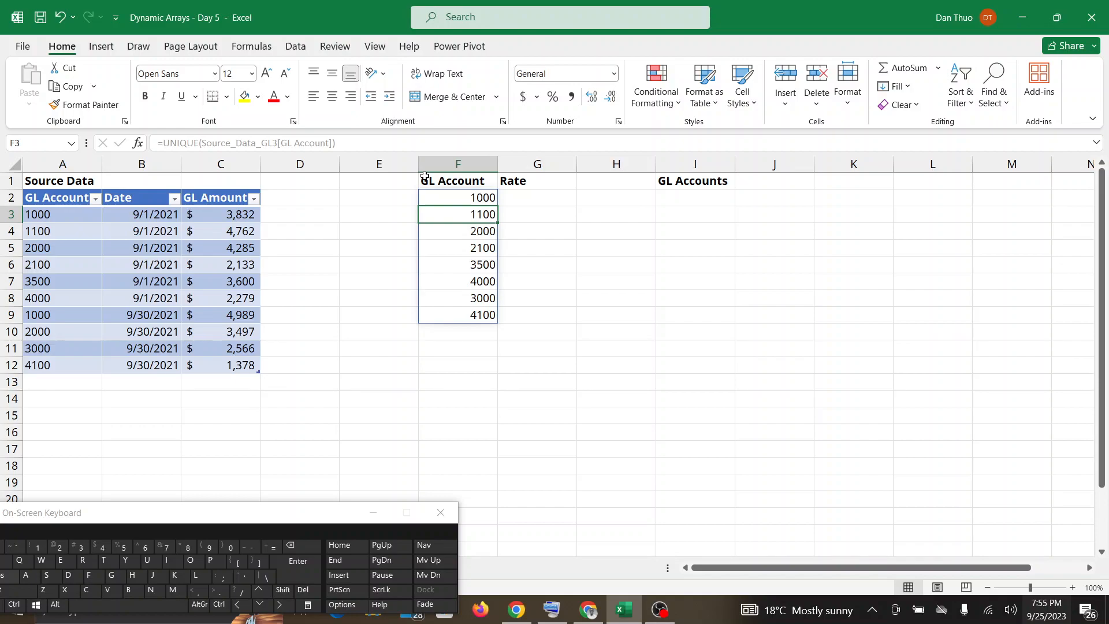
click(519, 198)
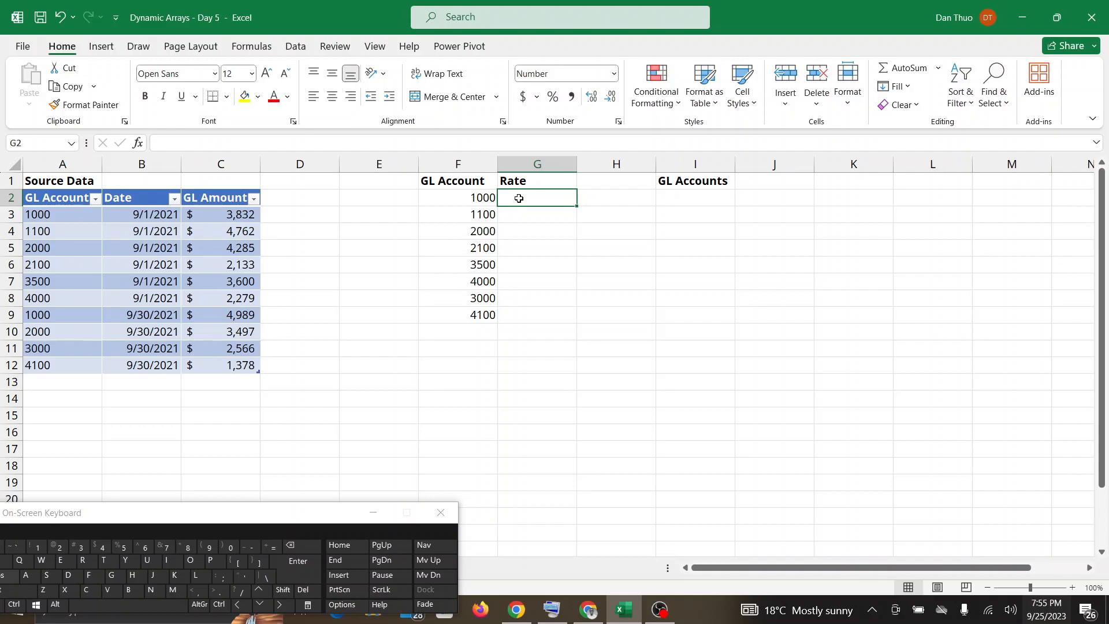
double_click(519, 198)
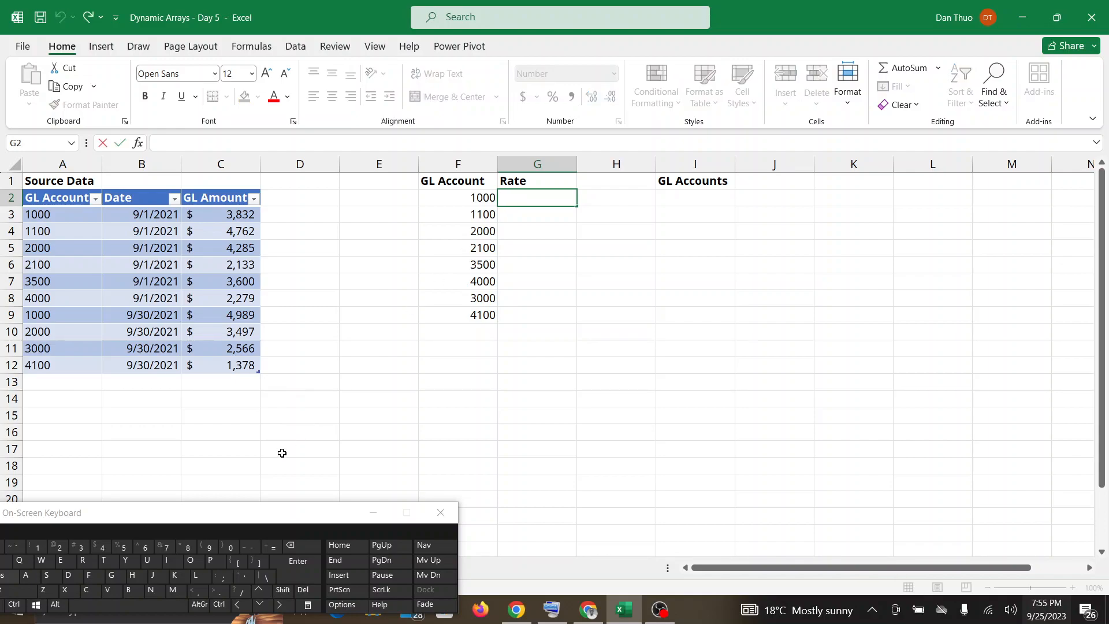
click(275, 546)
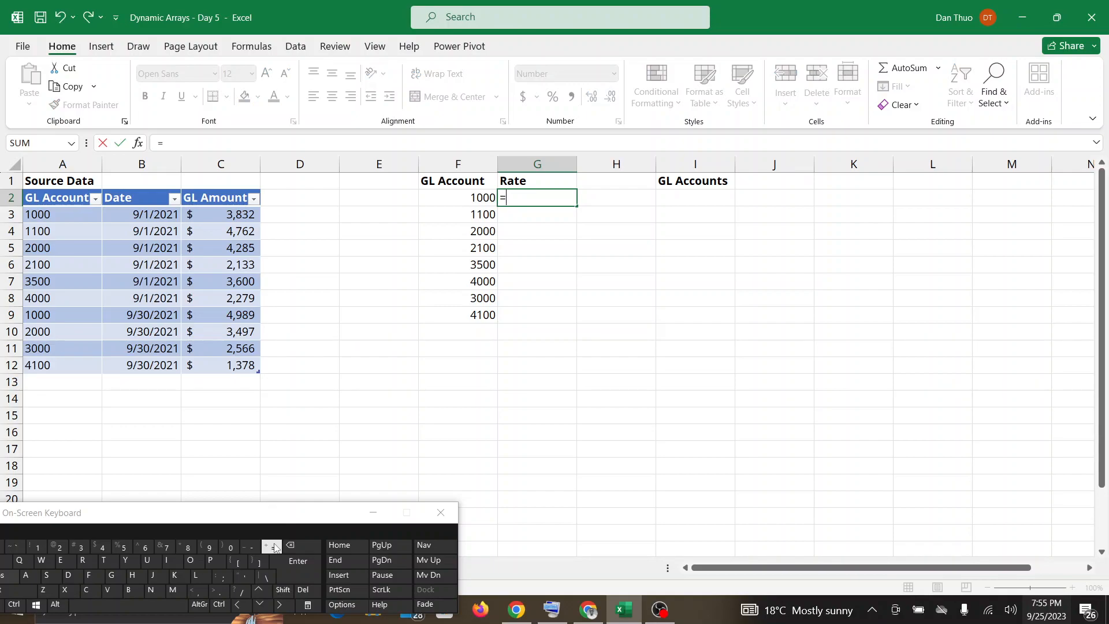
text(RAN)
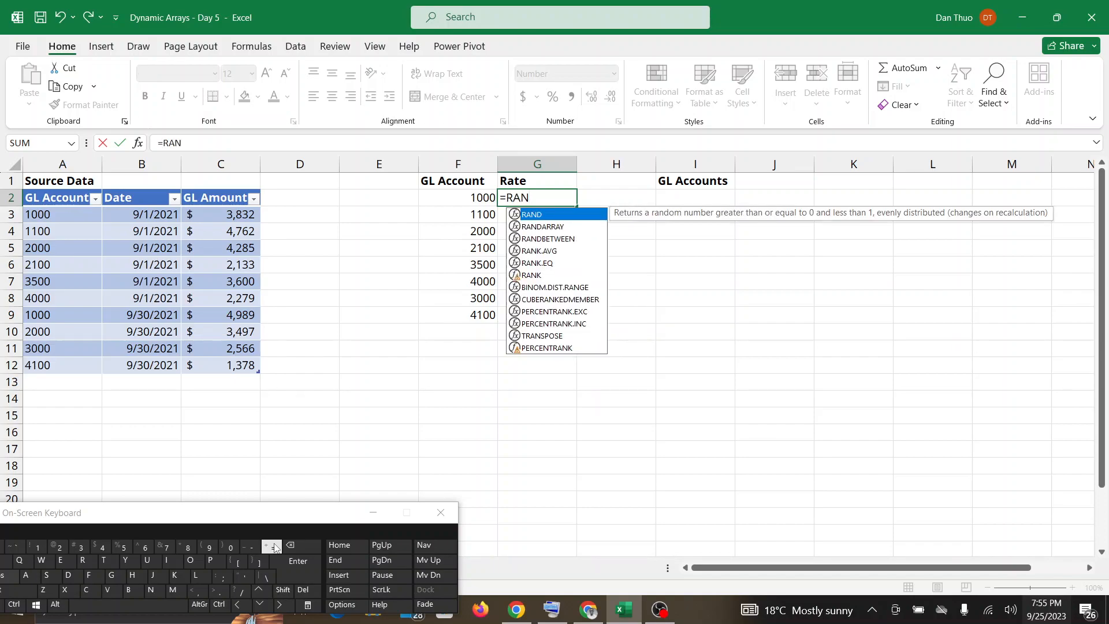
text(D)
key(BackSpace)
key(BackSpace)
key(BackSpace)
key(BackSpace)
key(BackSpace)
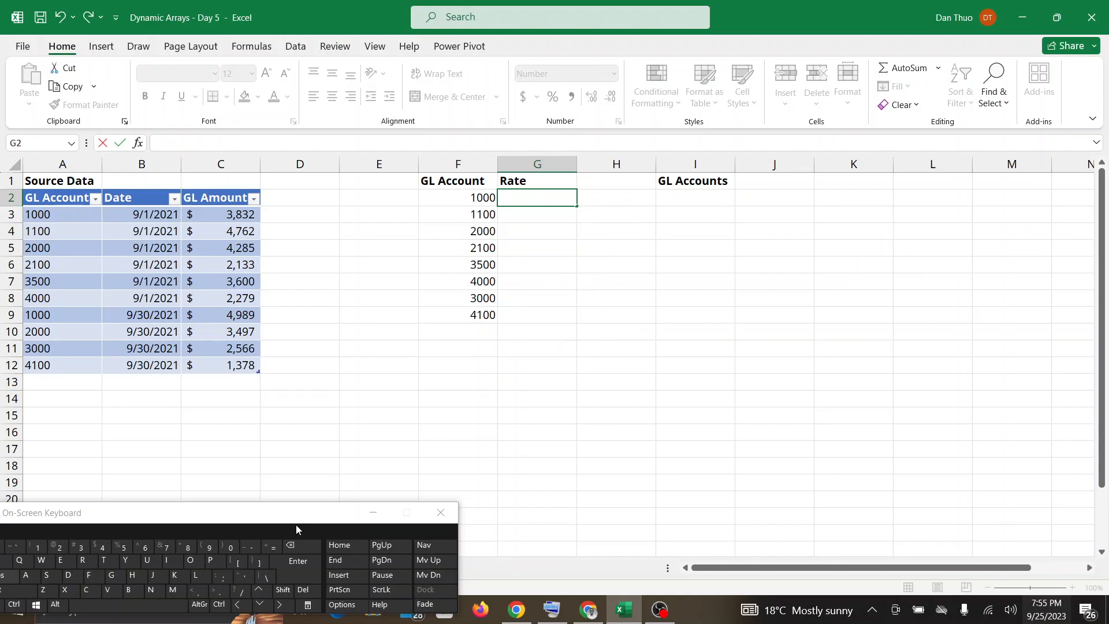
click(920, 433)
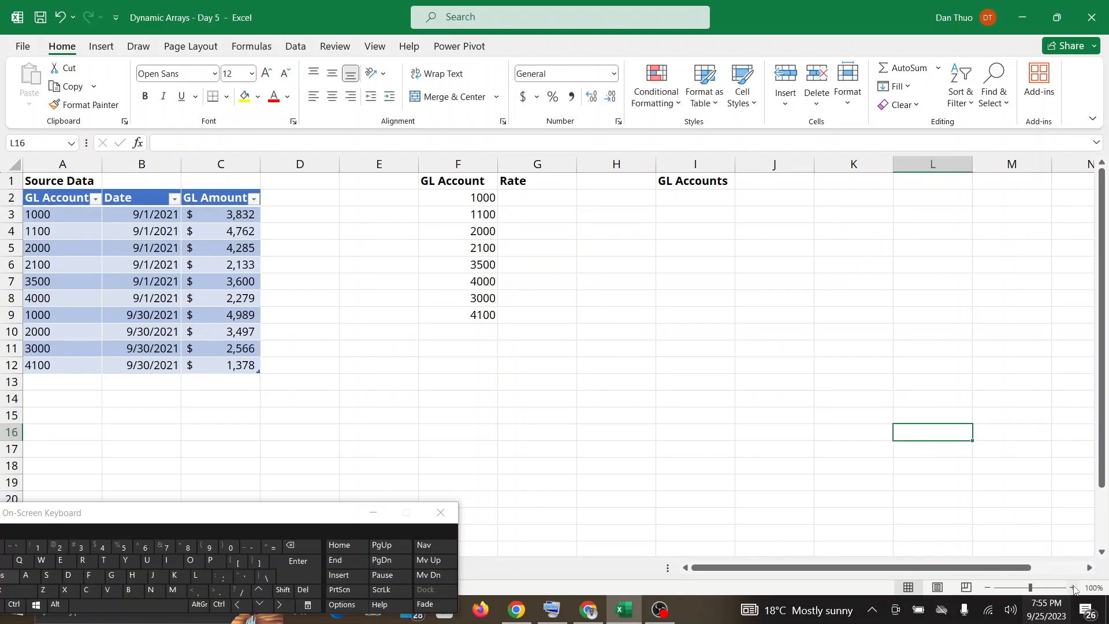
Start a RANDARRAY formula in cell G2 under the Rate heading.
click(1073, 588)
click(1073, 587)
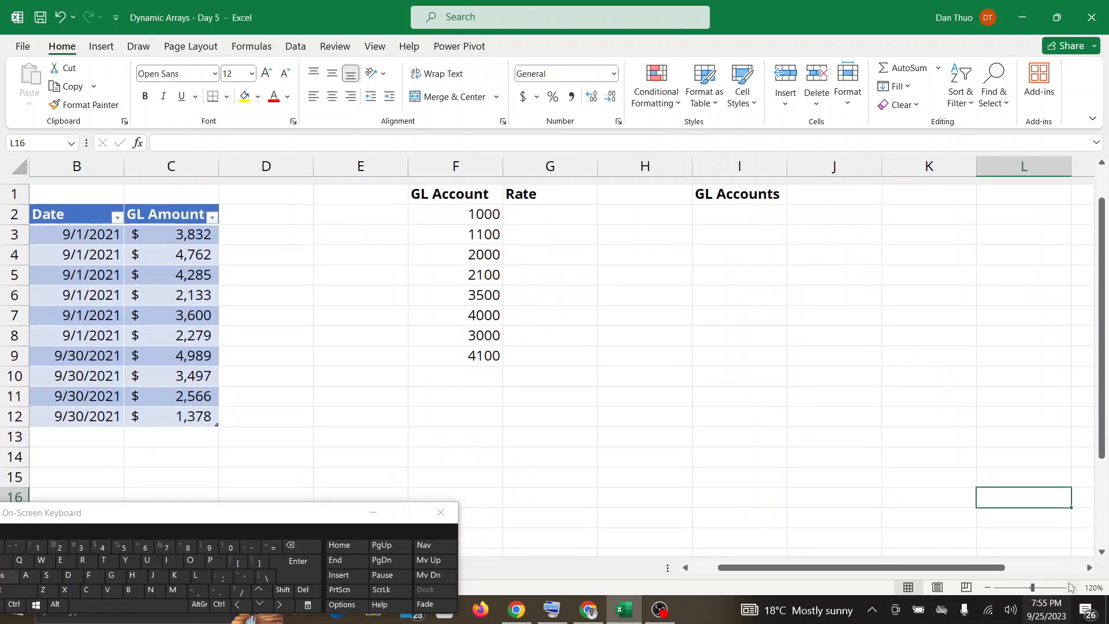
double_click(529, 210)
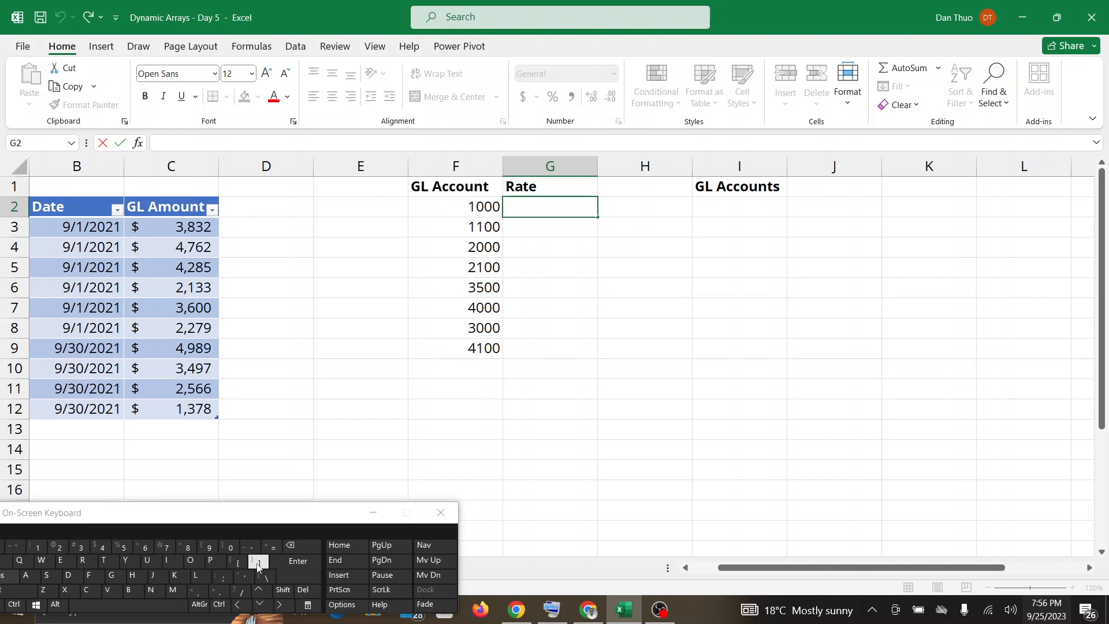
click(271, 547)
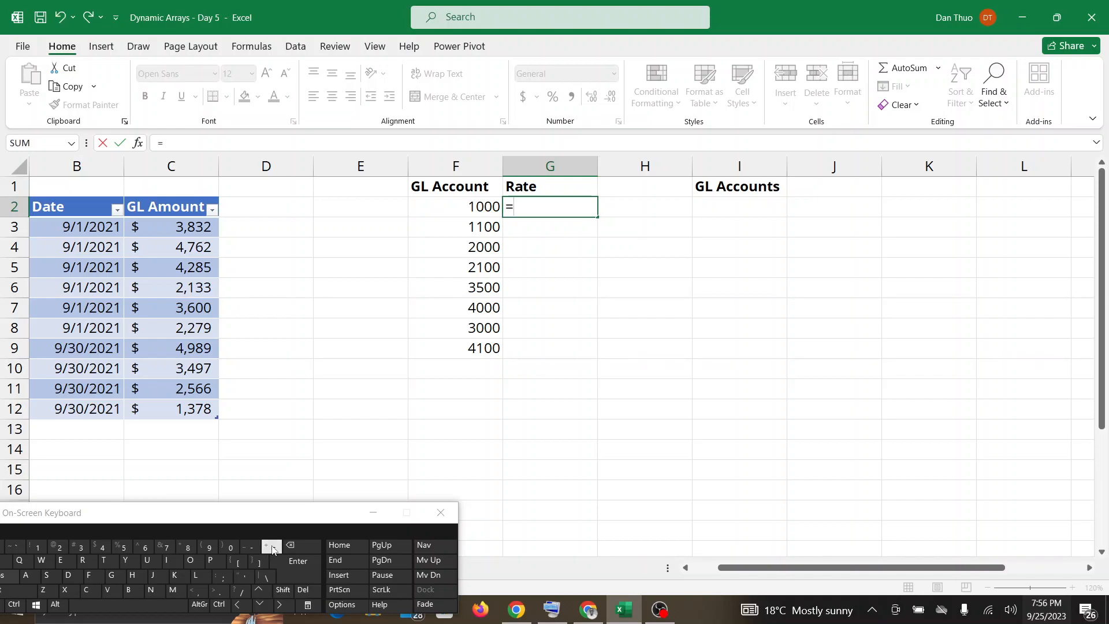
text(RAN)
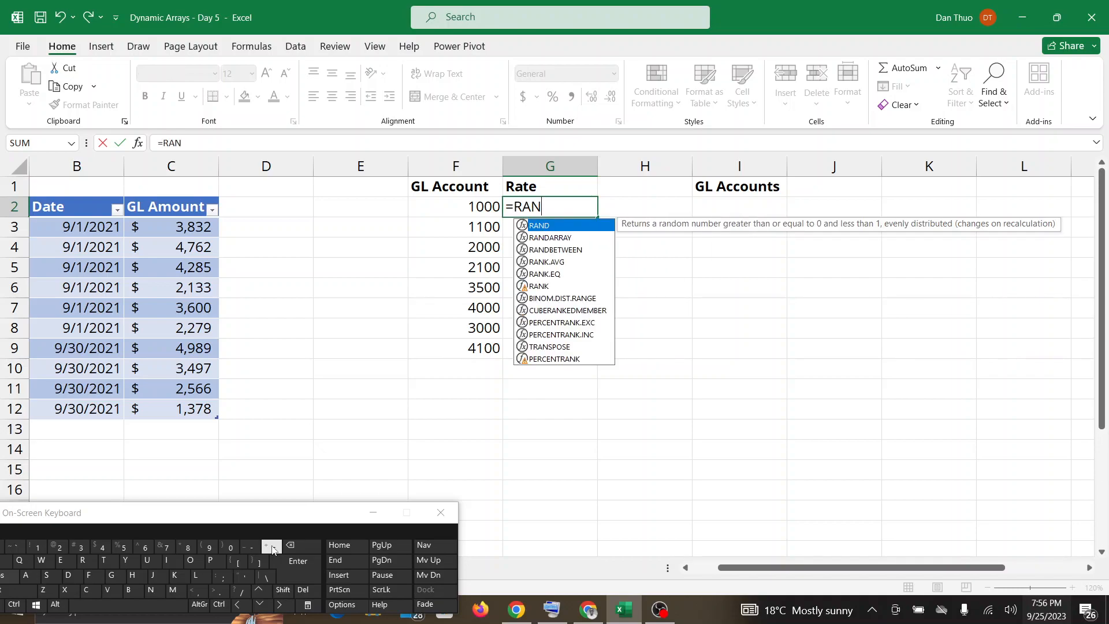
text(DARRAY()
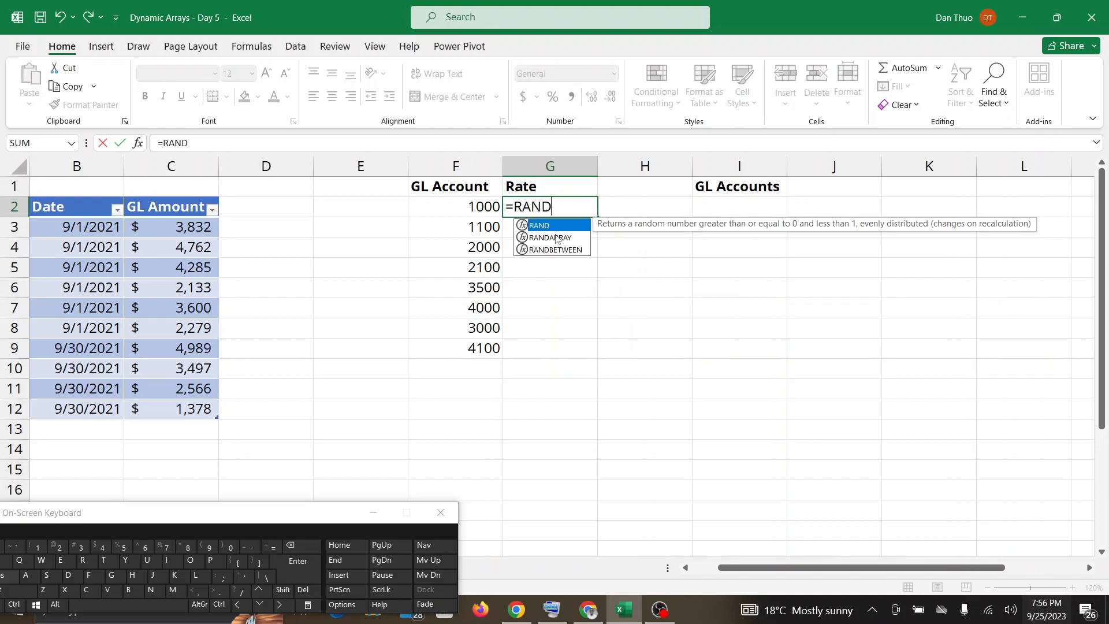
double_click(556, 238)
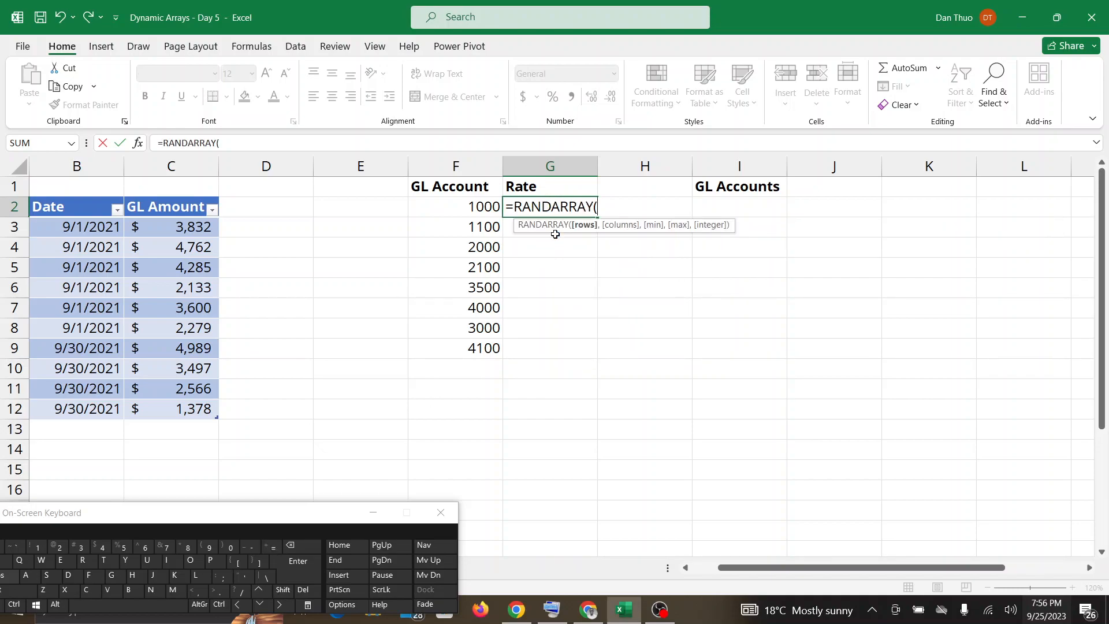
Check the Google Meet chat repeatedly for participants' comments on the formulas in their Excel versions, returning to the workbook each time.
click(589, 609)
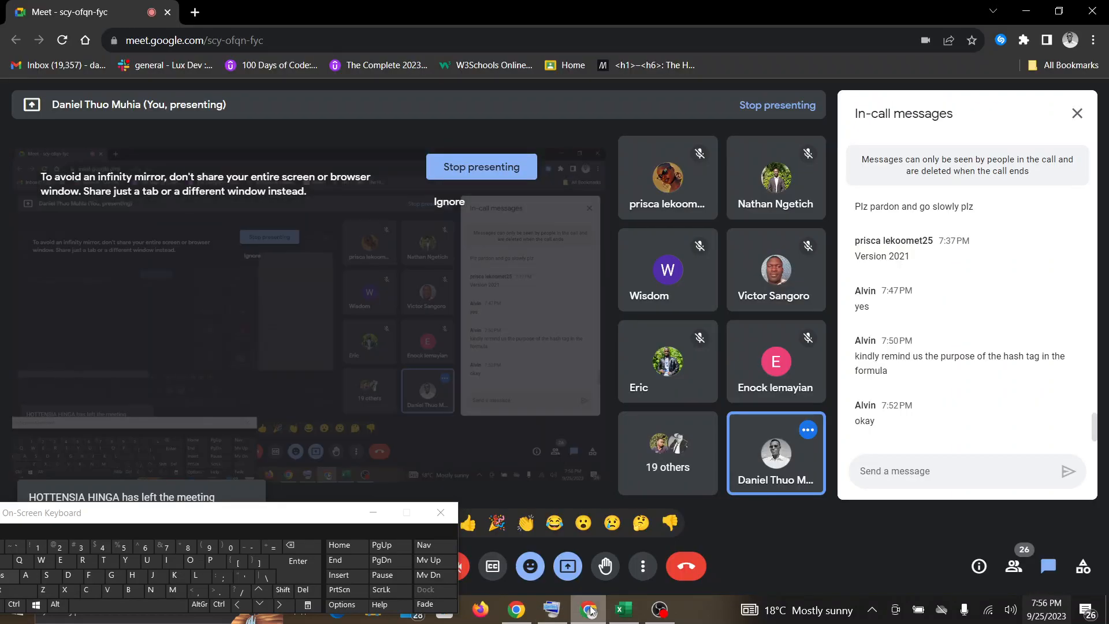
click(624, 611)
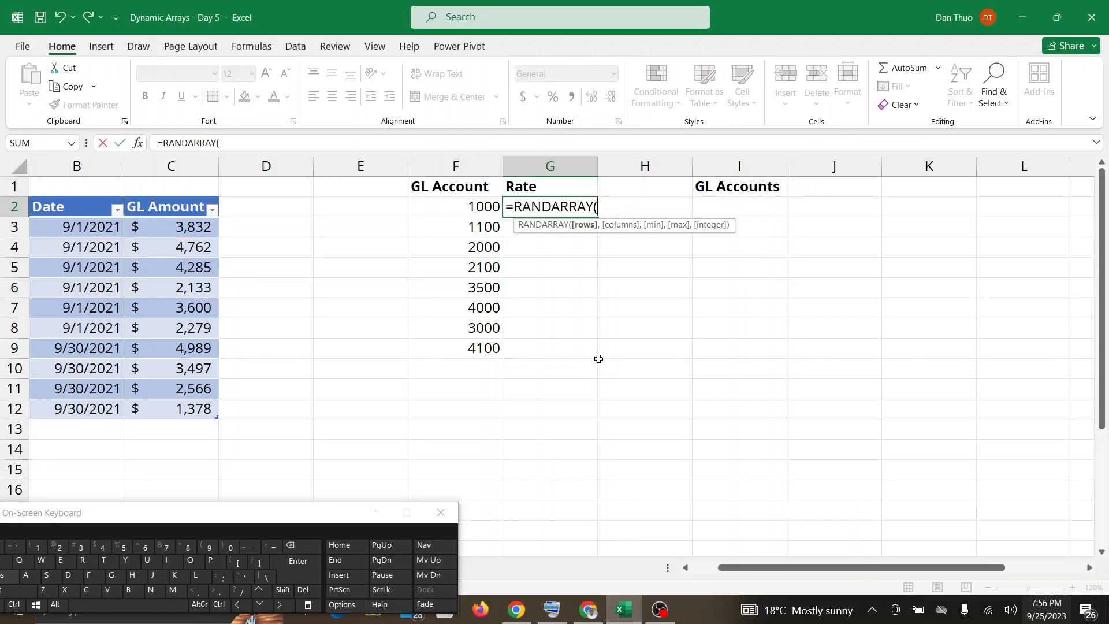
click(589, 613)
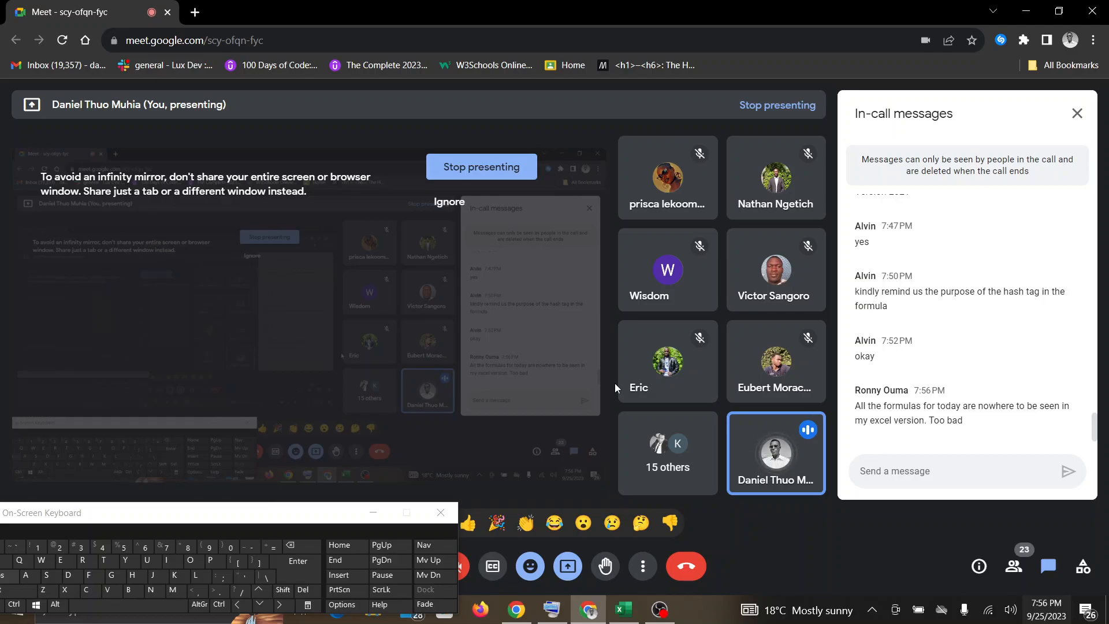
click(614, 621)
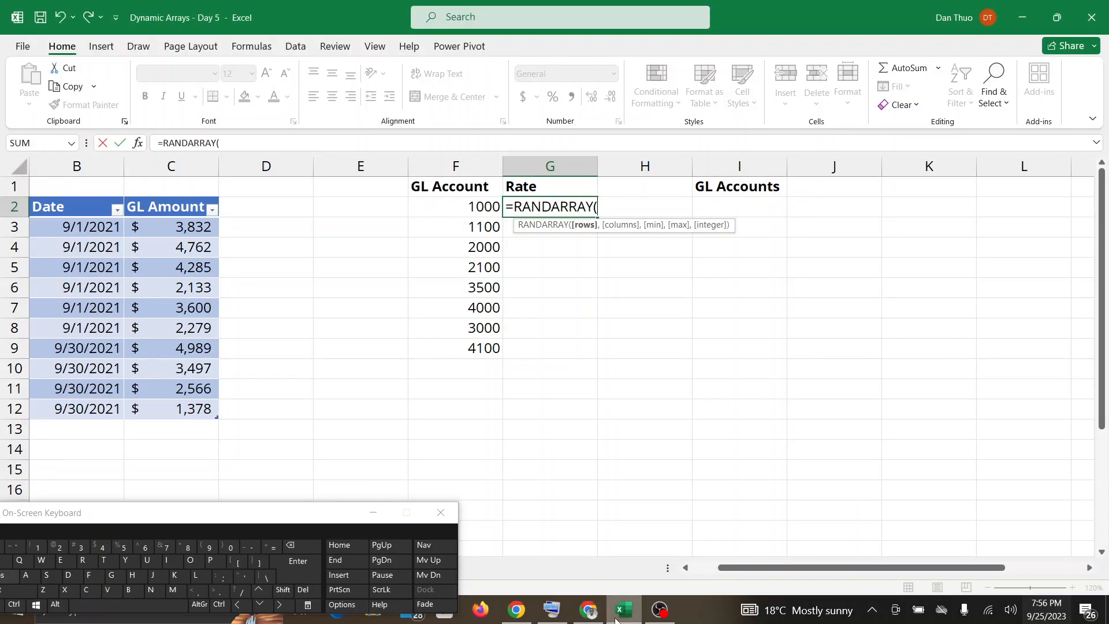
click(588, 613)
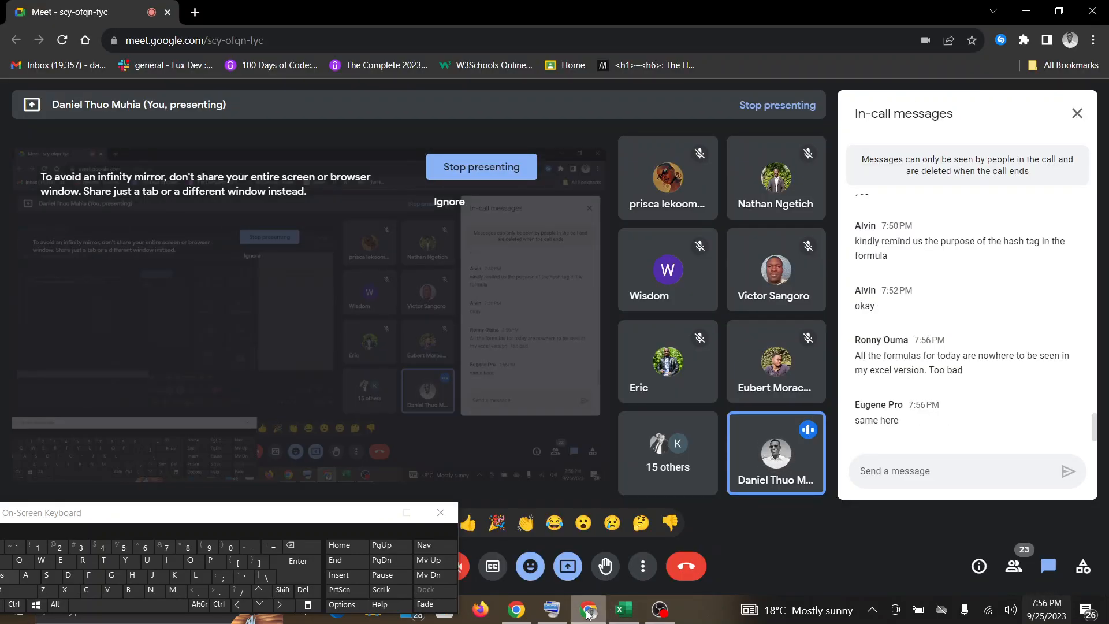
click(622, 616)
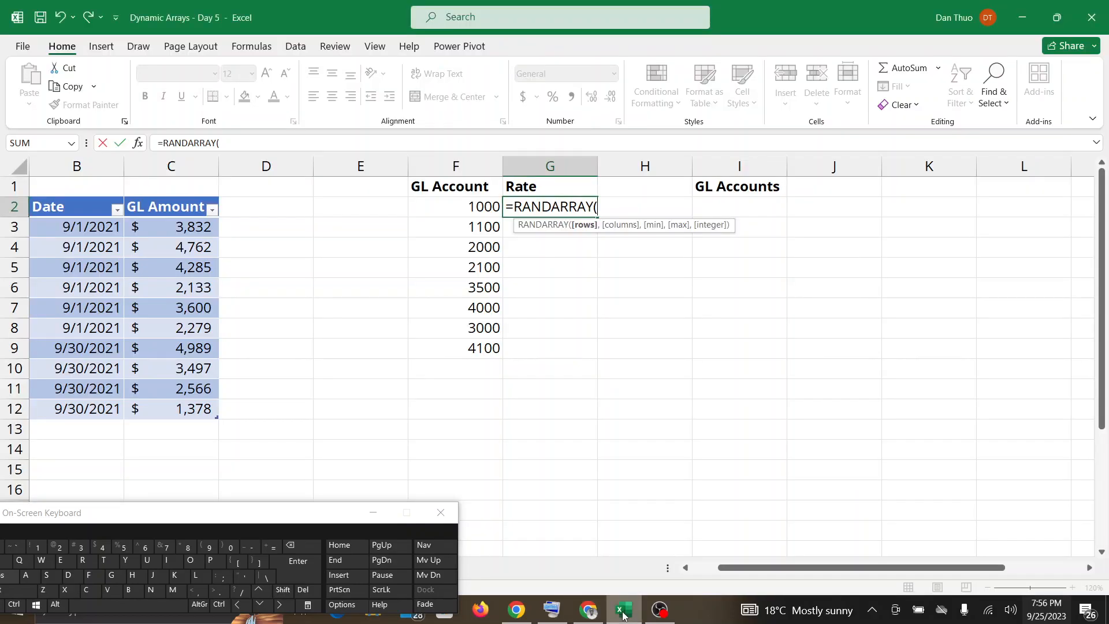
click(585, 611)
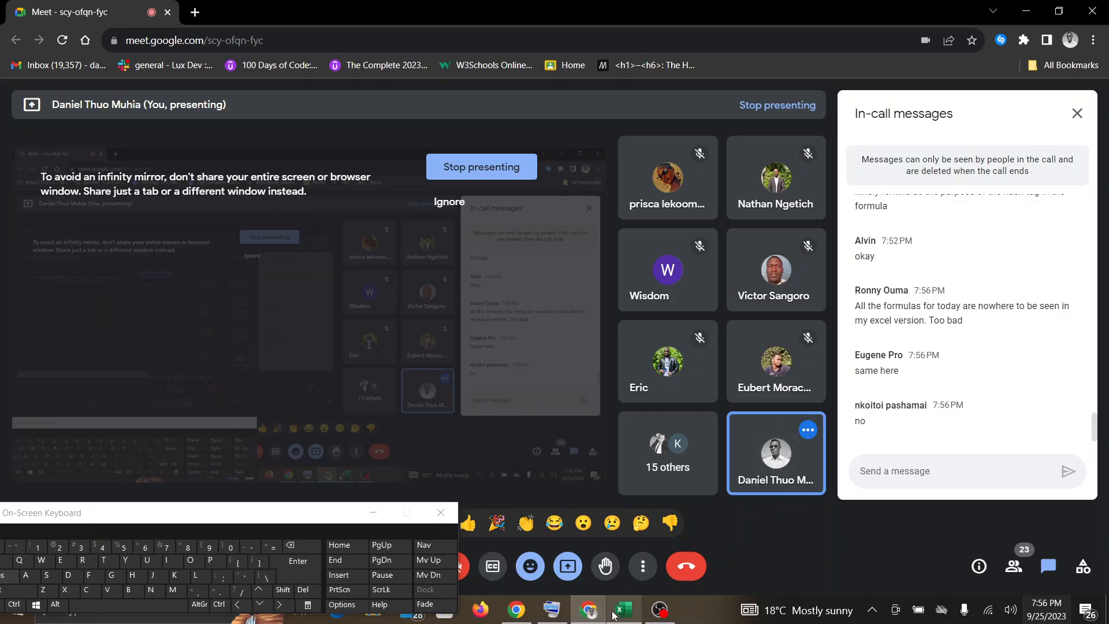
mouse_move(614, 616)
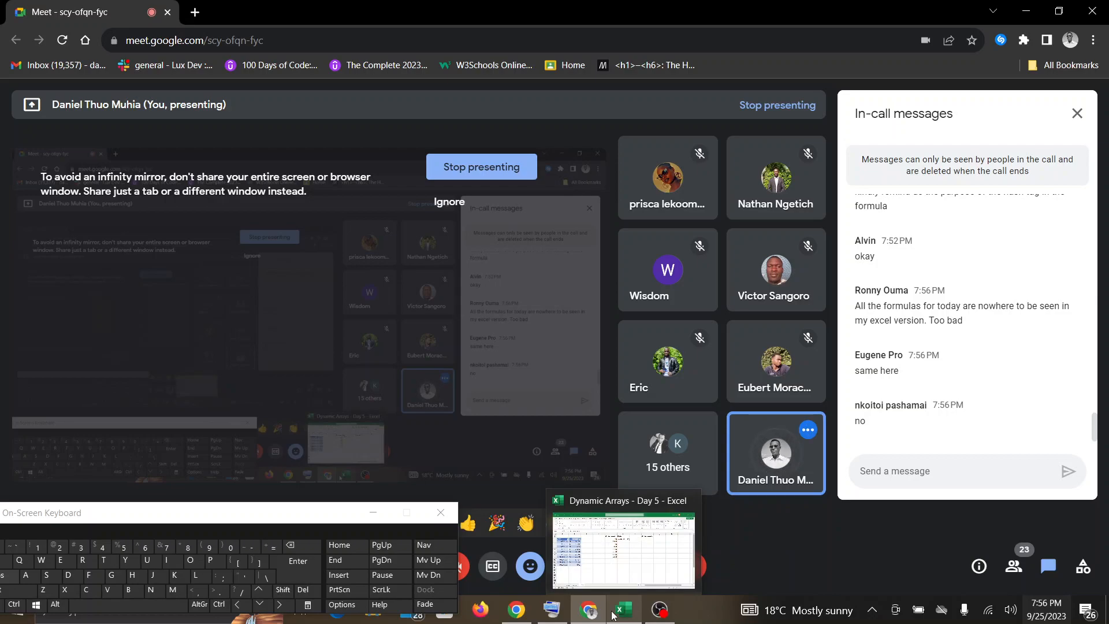
click(614, 614)
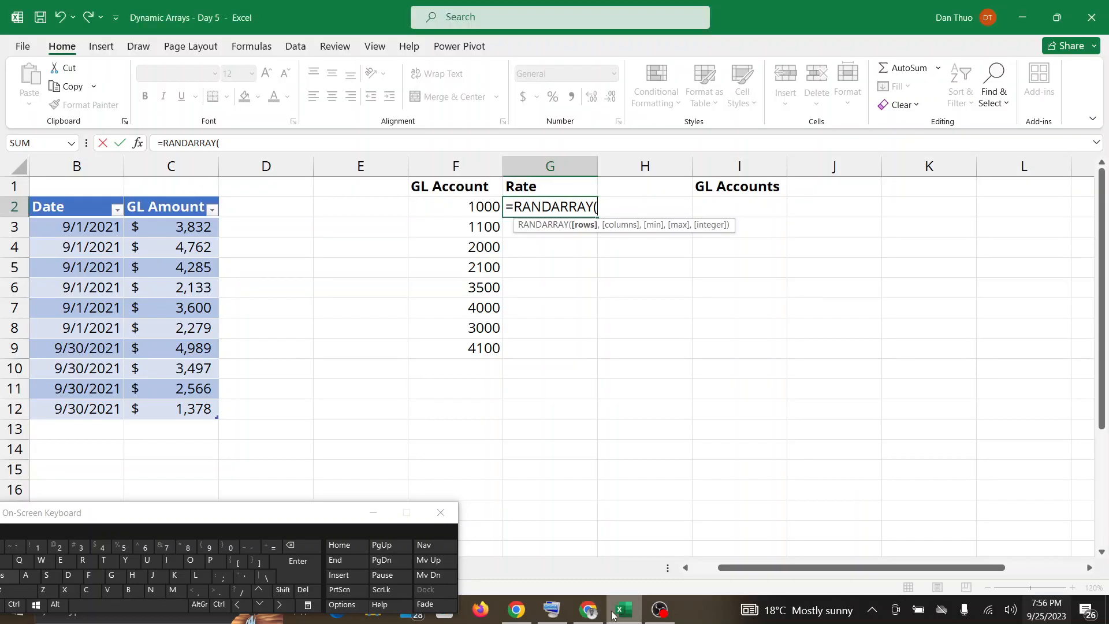
click(603, 611)
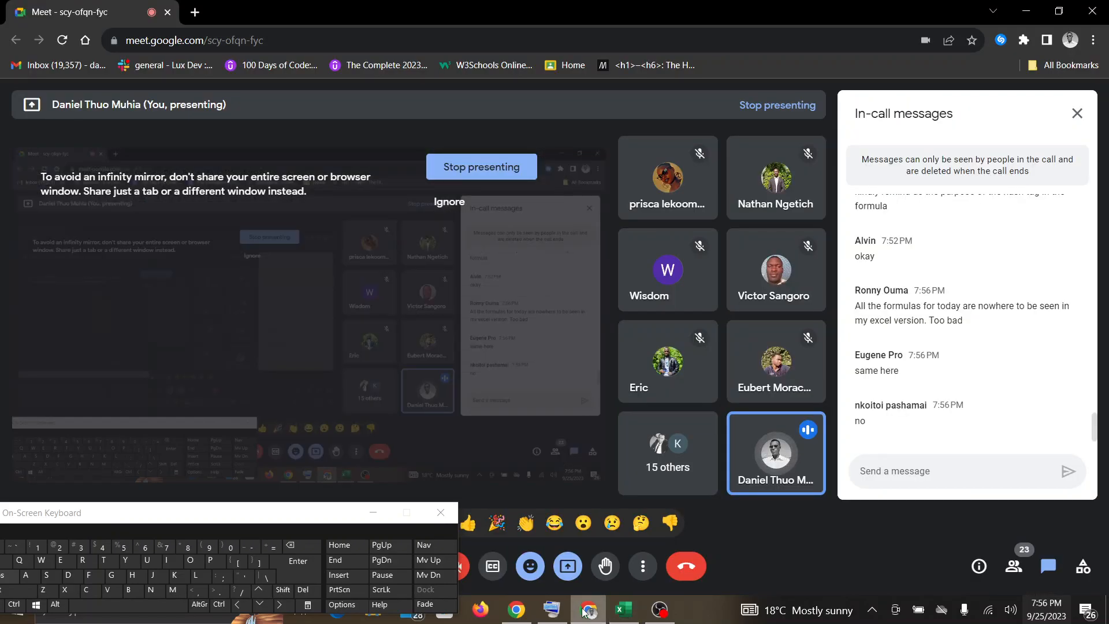
click(622, 611)
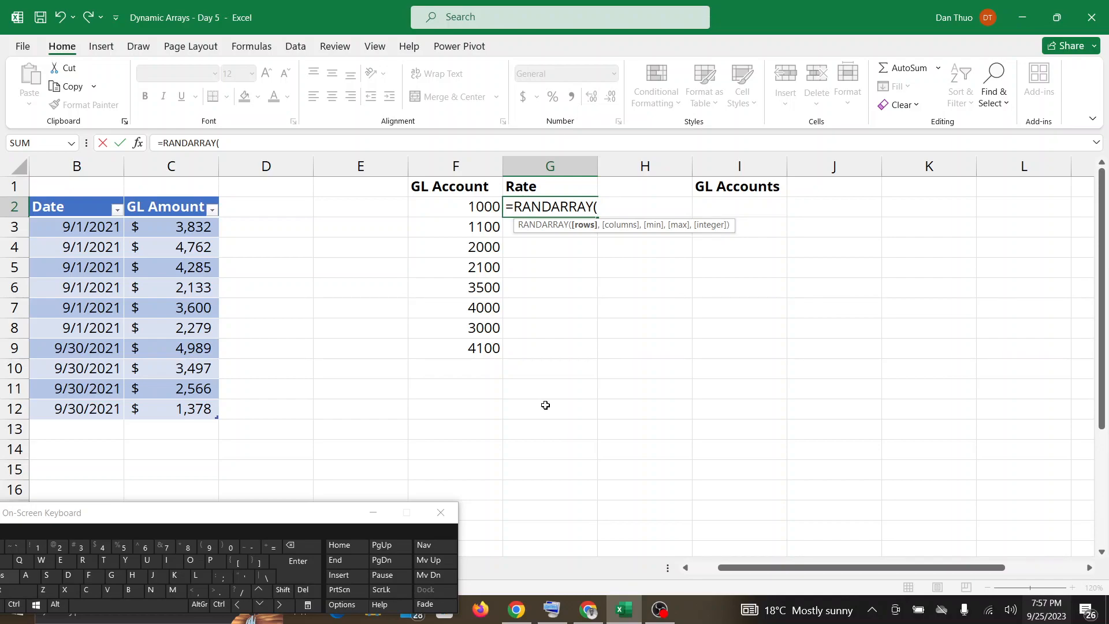
Continue the RANDARRAY formula in G2 with COUNT(F2) as the rows argument and 1 as the columns argument.
text(COUNT)
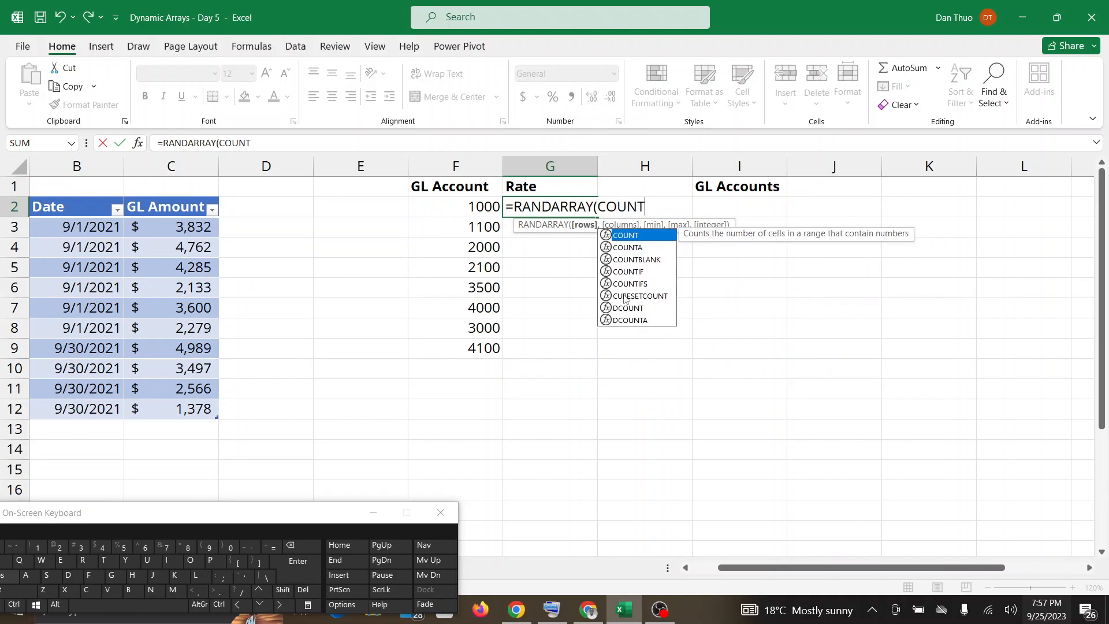
key(shift)
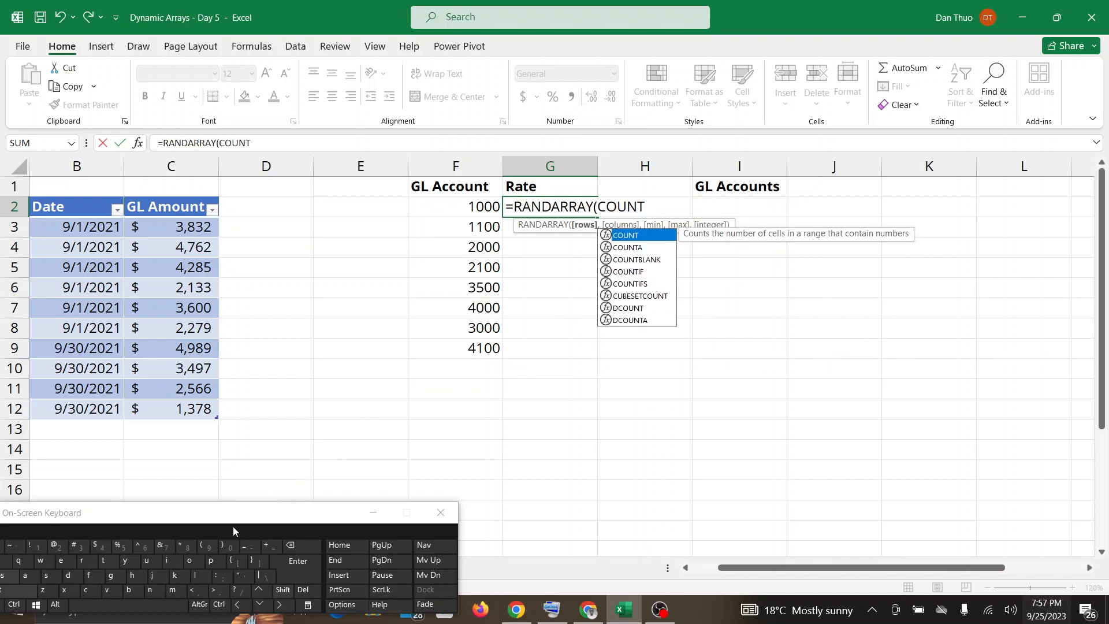
click(205, 547)
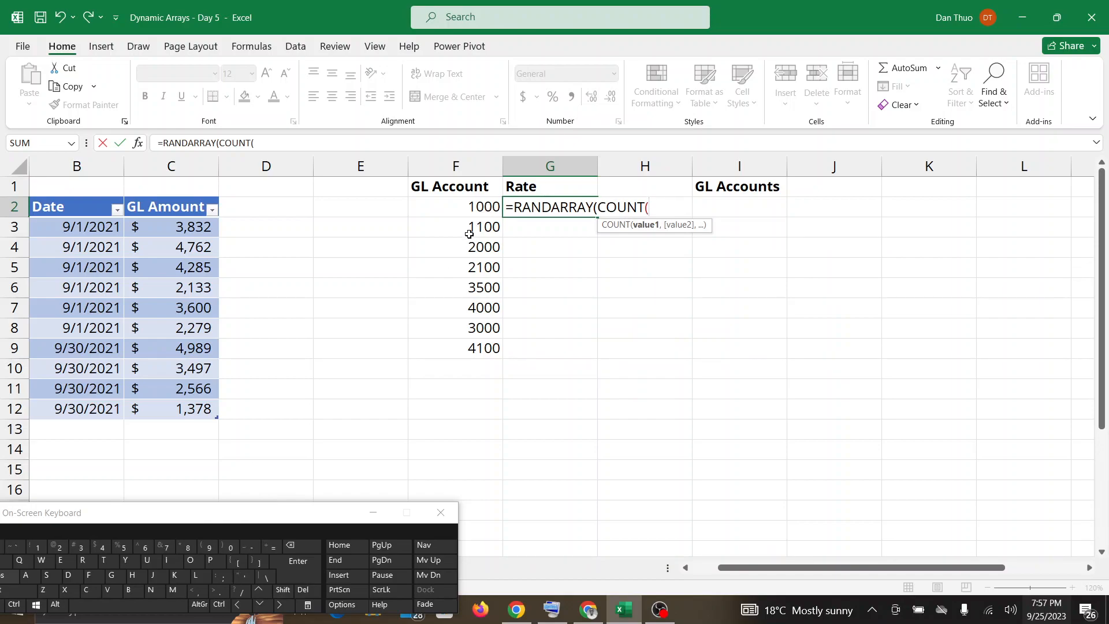
click(470, 207)
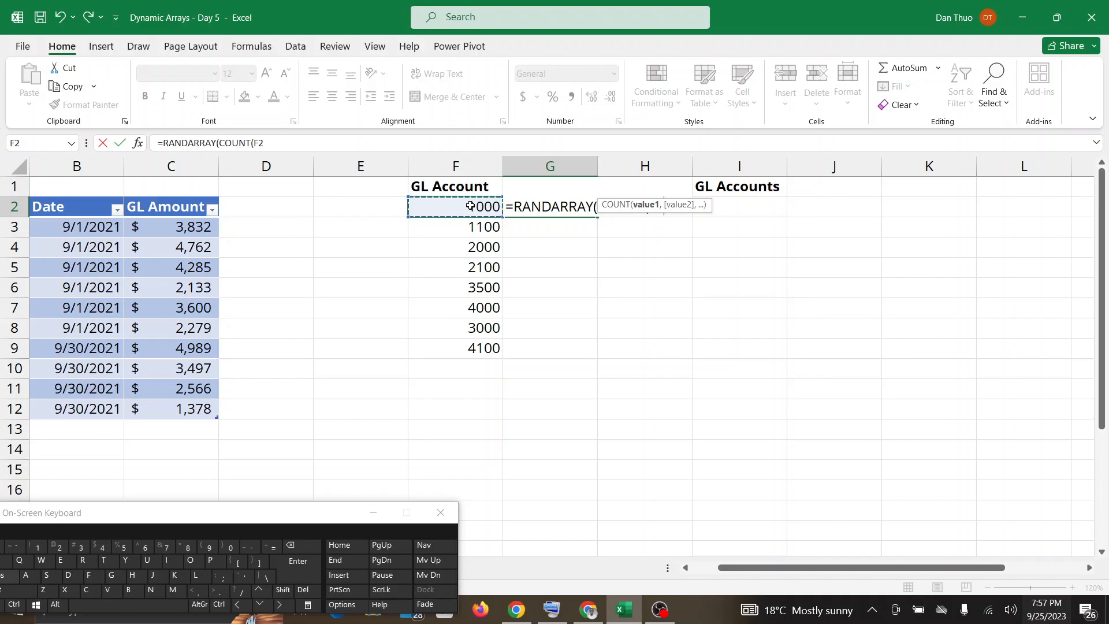
text())
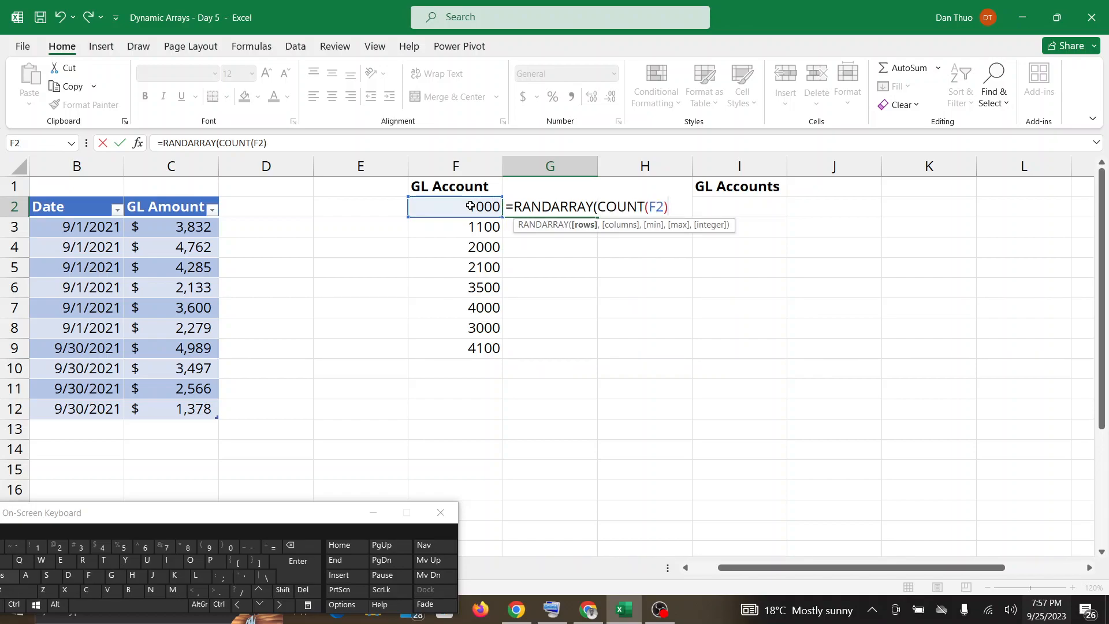
text(,)
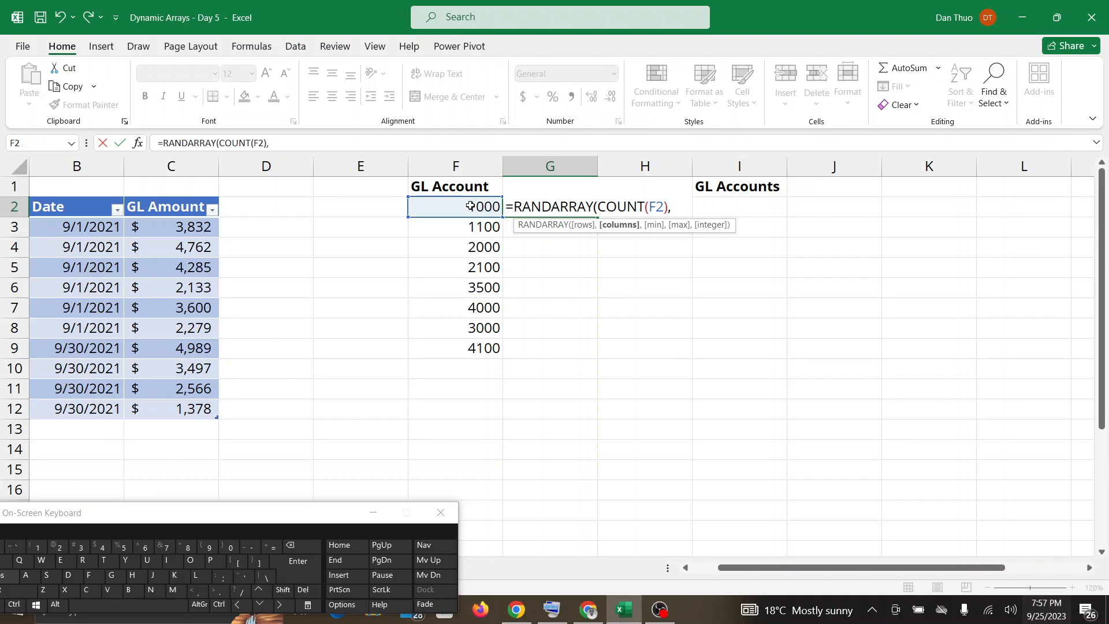
text(1,)
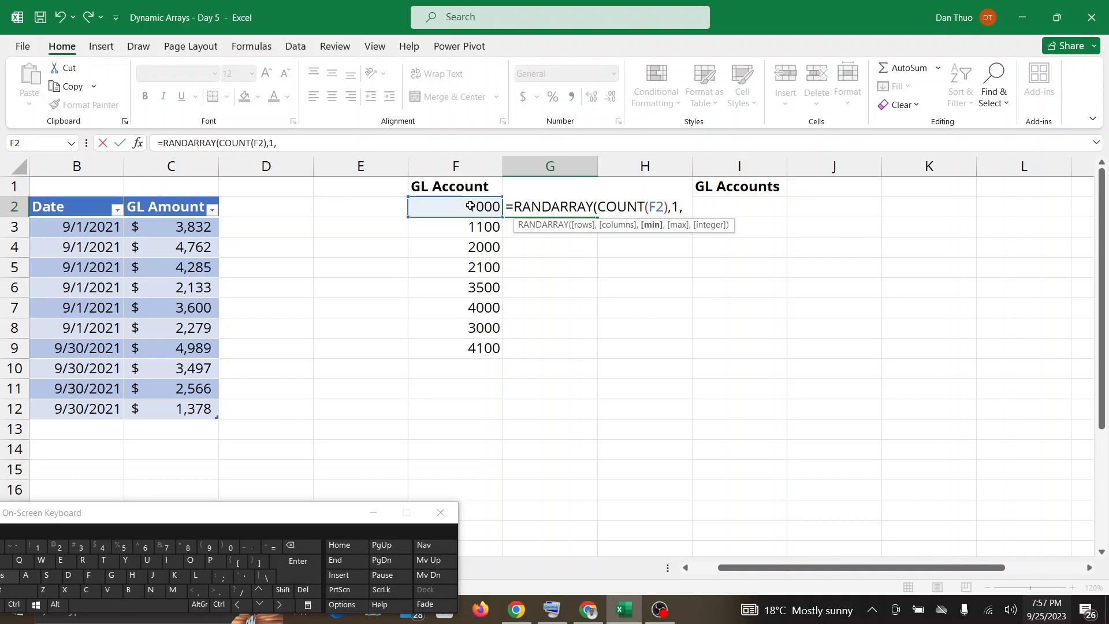
text(0.1)
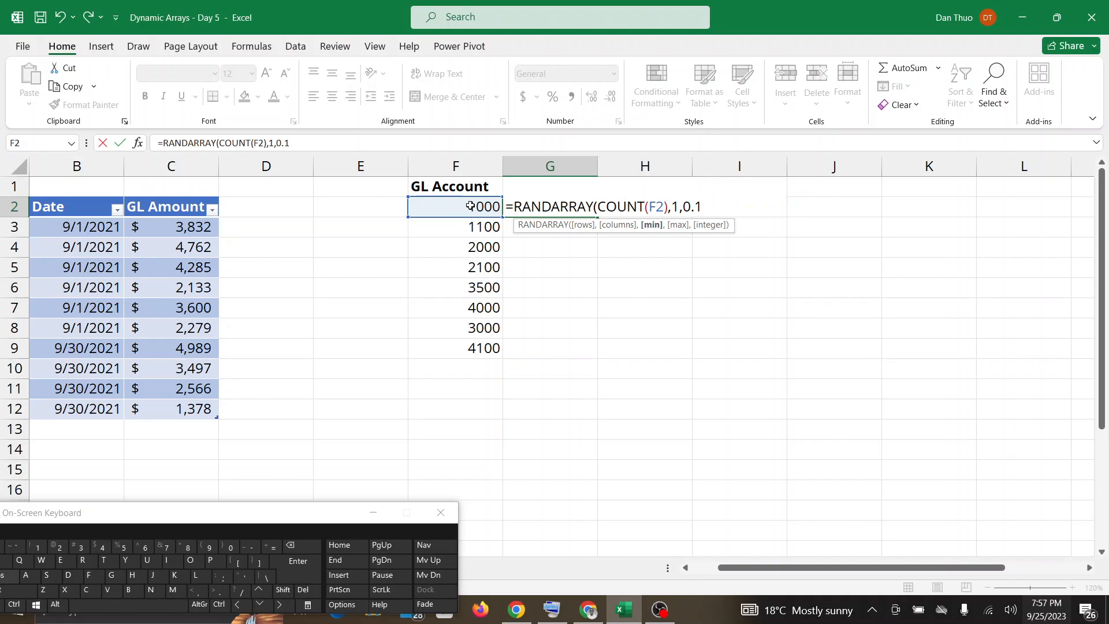
text(,0.9))
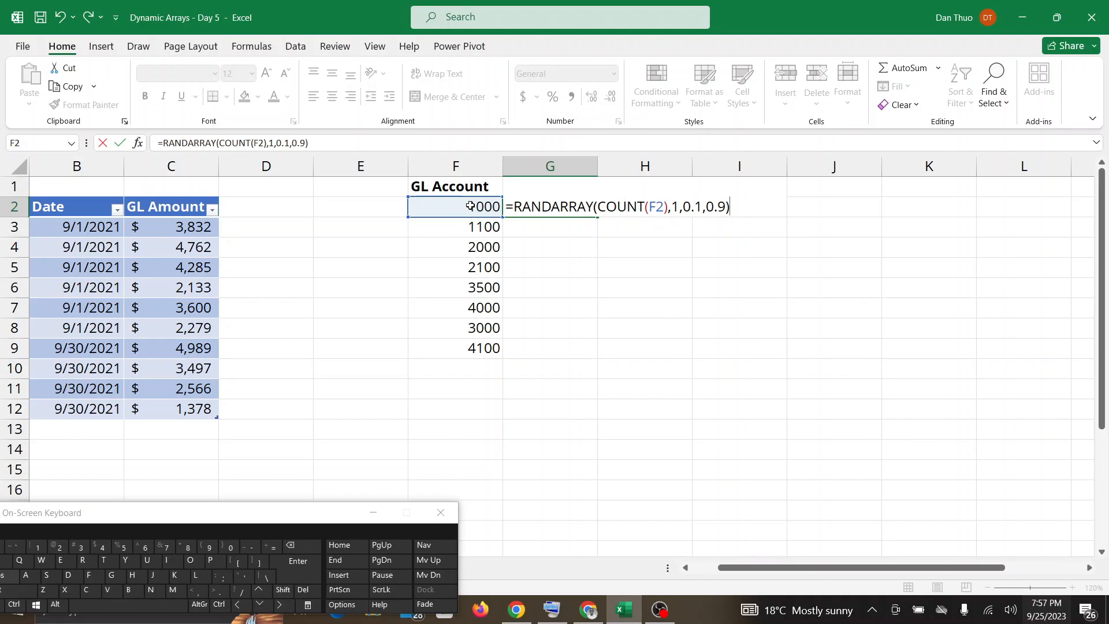
Set RANDARRAY's minimum to 0.1 and maximum to 0.9, check Google Meet for messages, and enter the formula in G2 of the Excel workbook.
click(588, 612)
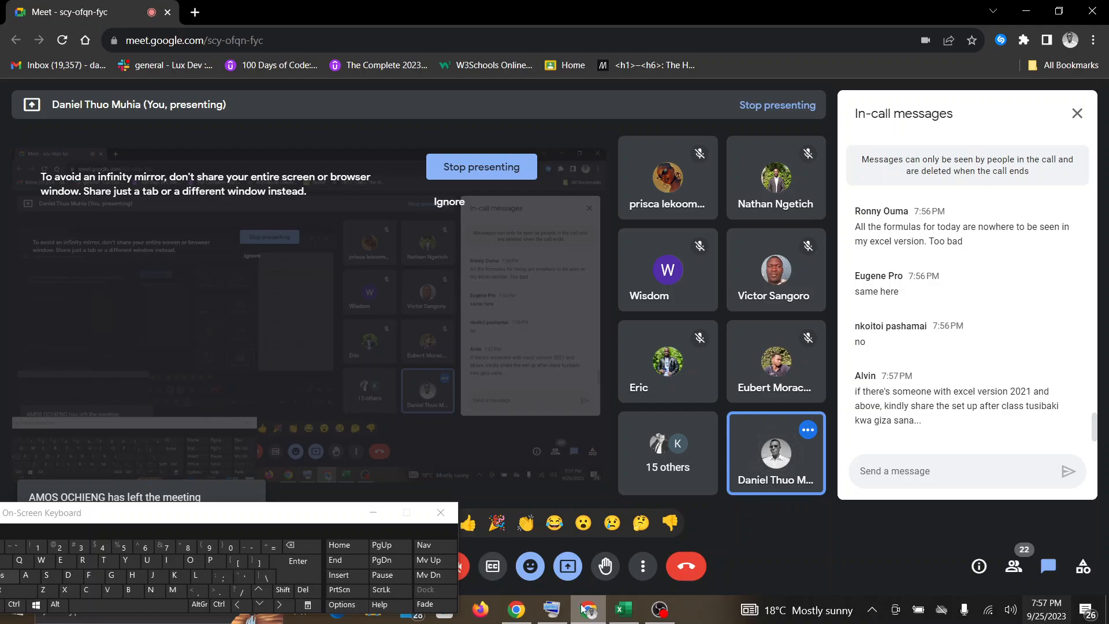
click(620, 611)
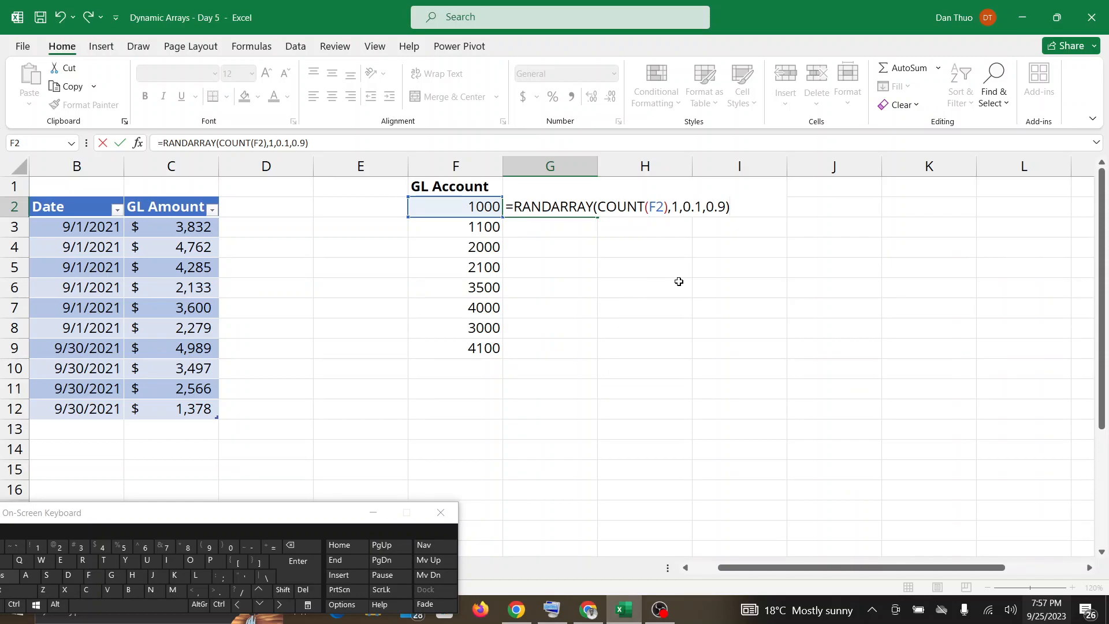
key(Return)
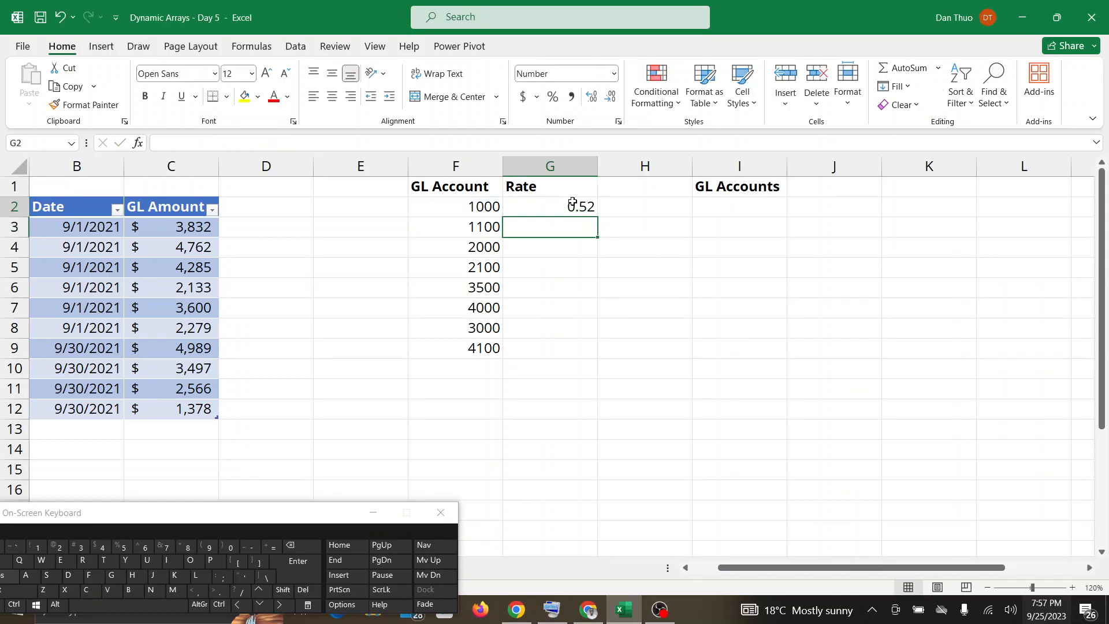
Change the COUNT argument in G2's formula to the spill reference F2#, giving =RANDARRAY(COUNT(F2#),1,0.1,0.9).
double_click(572, 204)
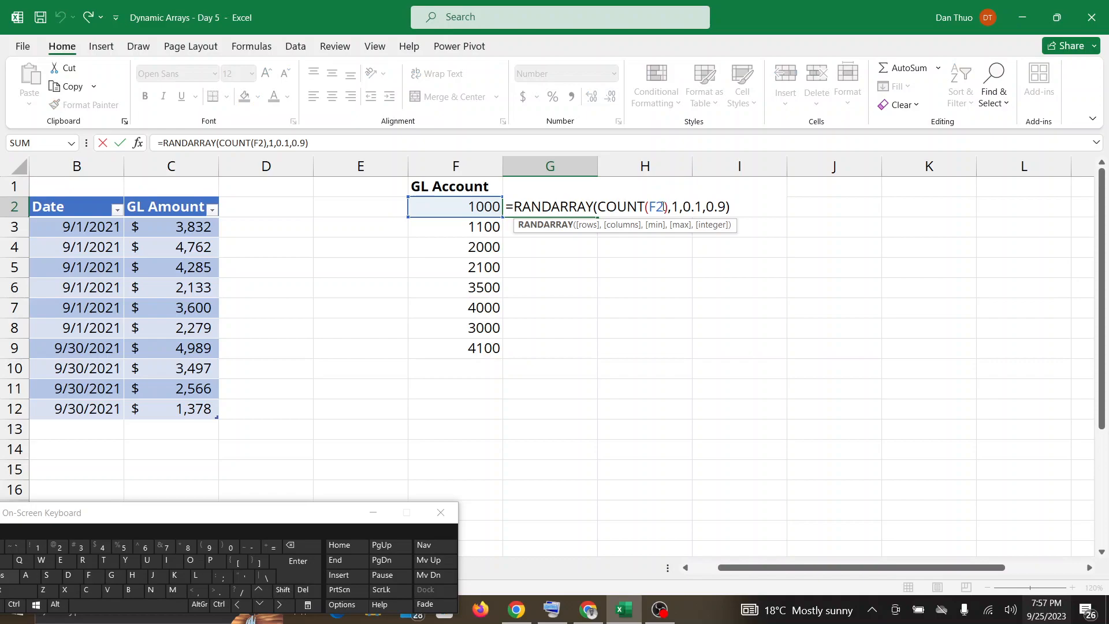
click(664, 206)
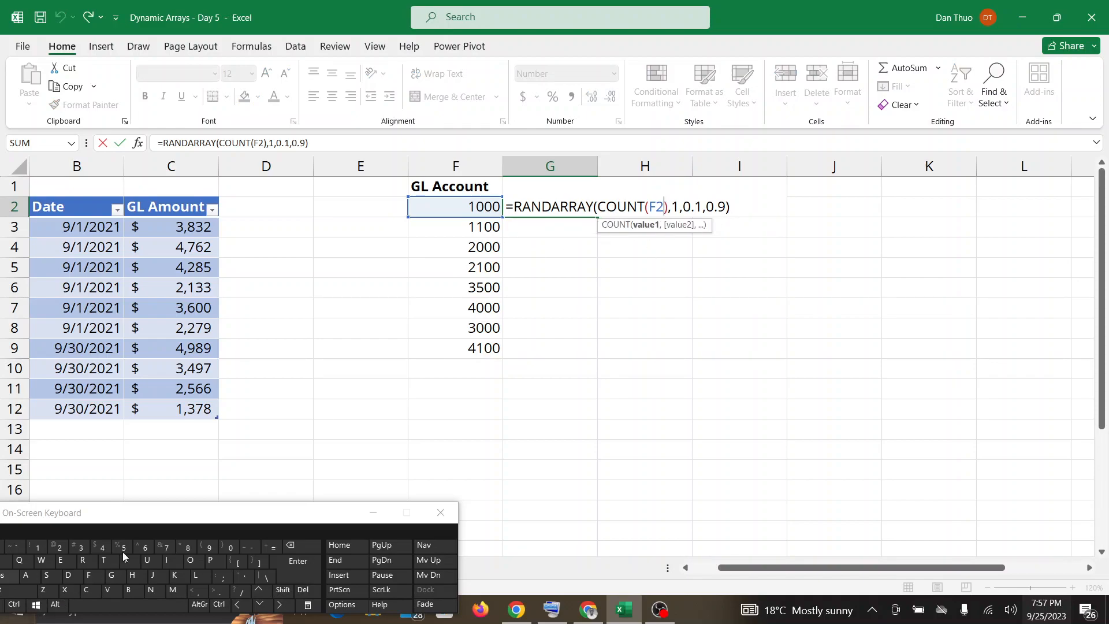
drag(200, 513, 236, 496)
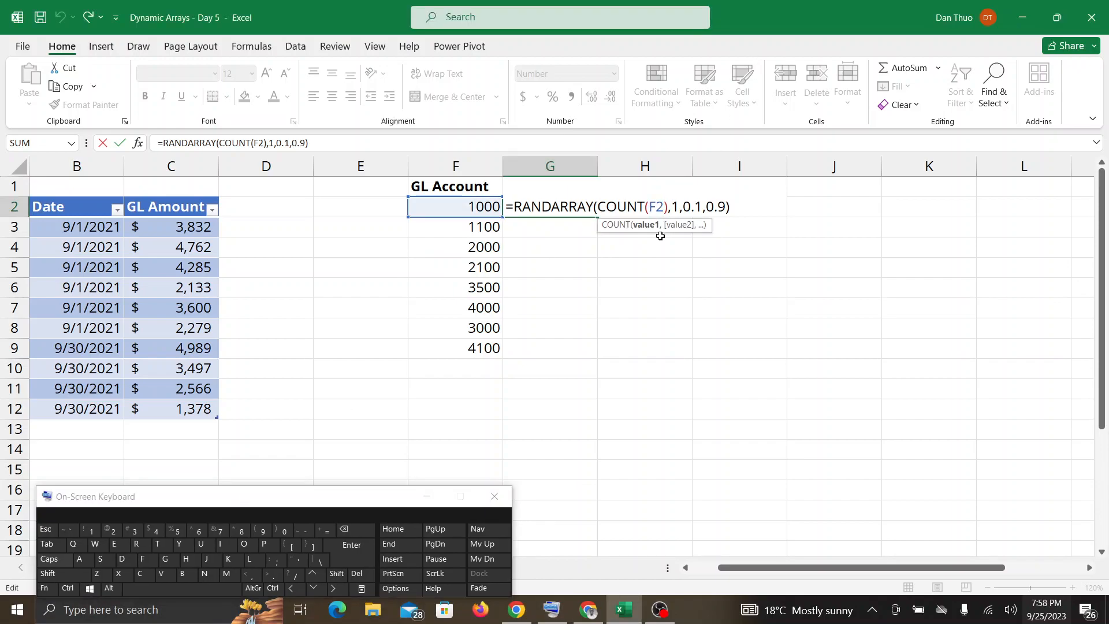
key(shift)
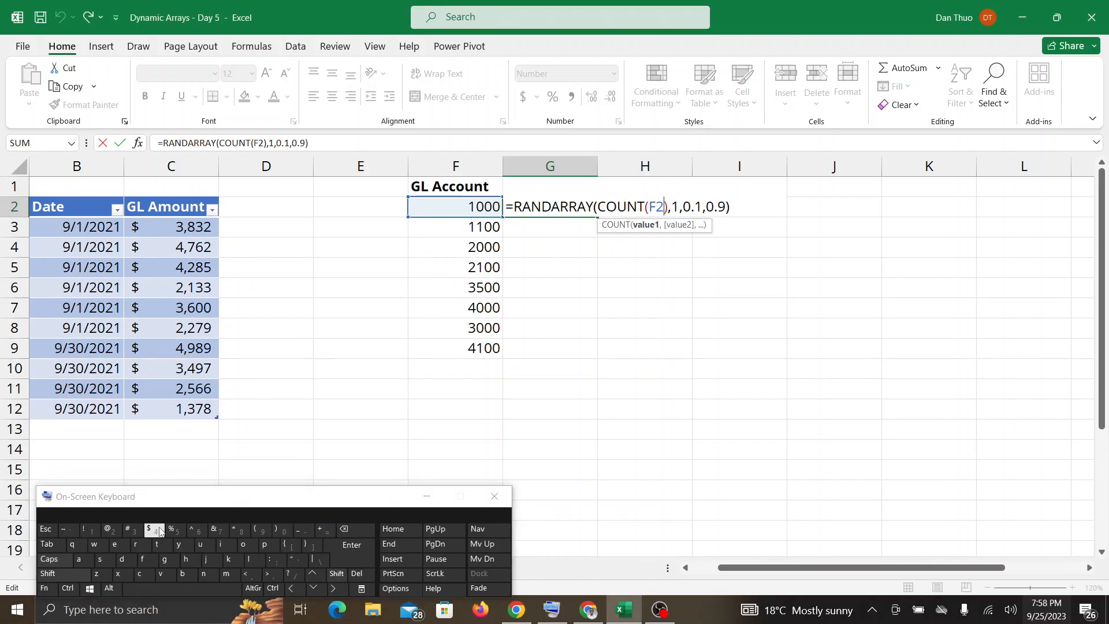
click(134, 531)
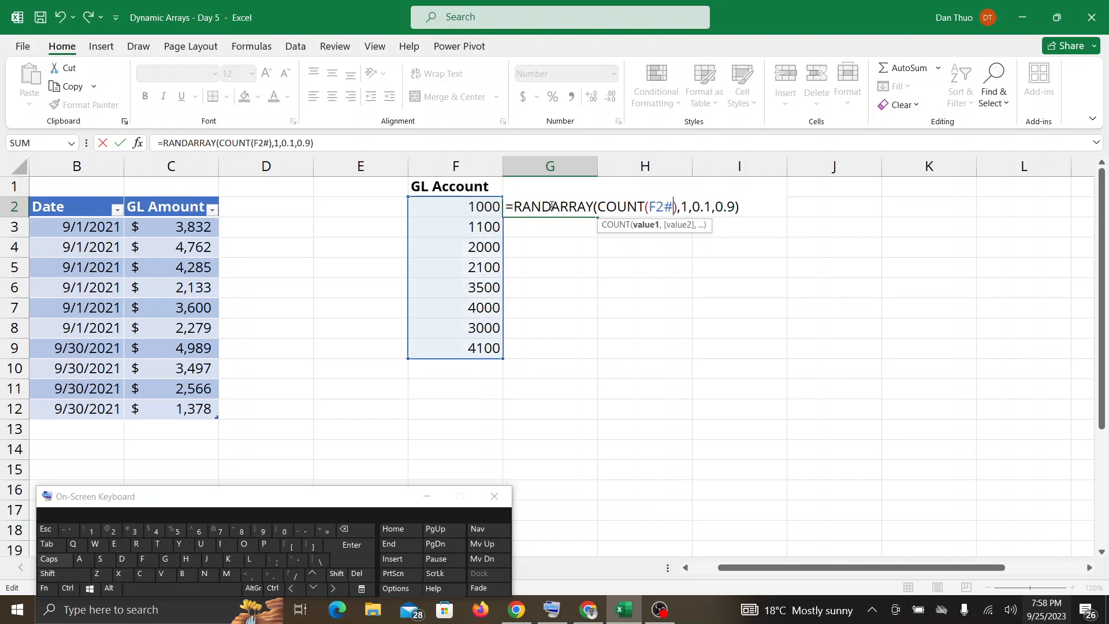
key(Return)
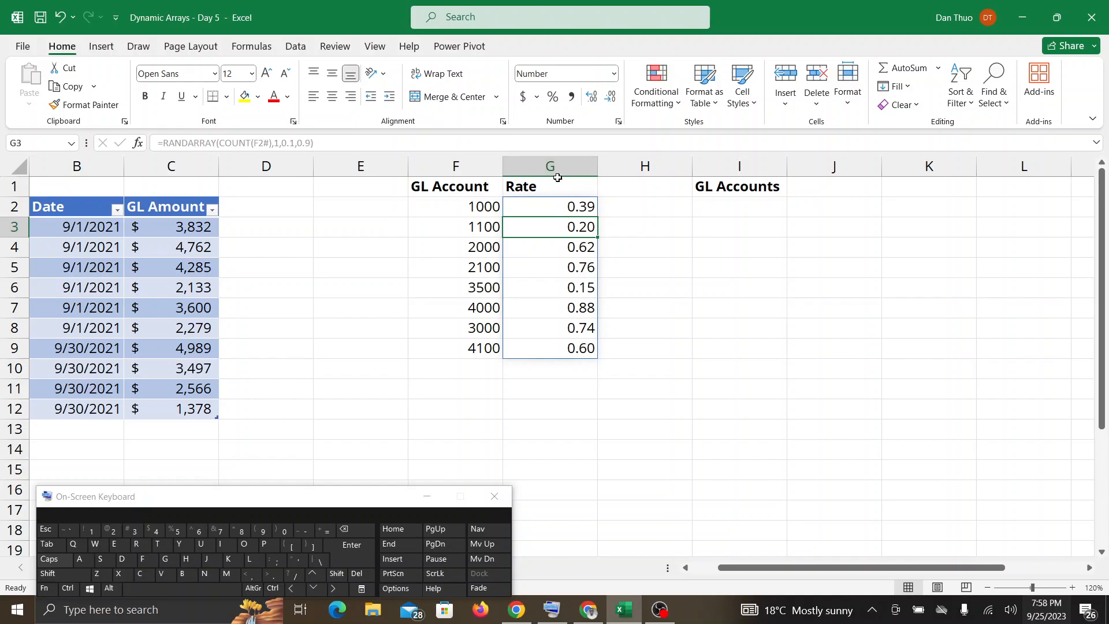
Check Google Meet twice for participants' messages, moving the on-screen keyboard out of the way, and return to the Excel workbook.
click(589, 609)
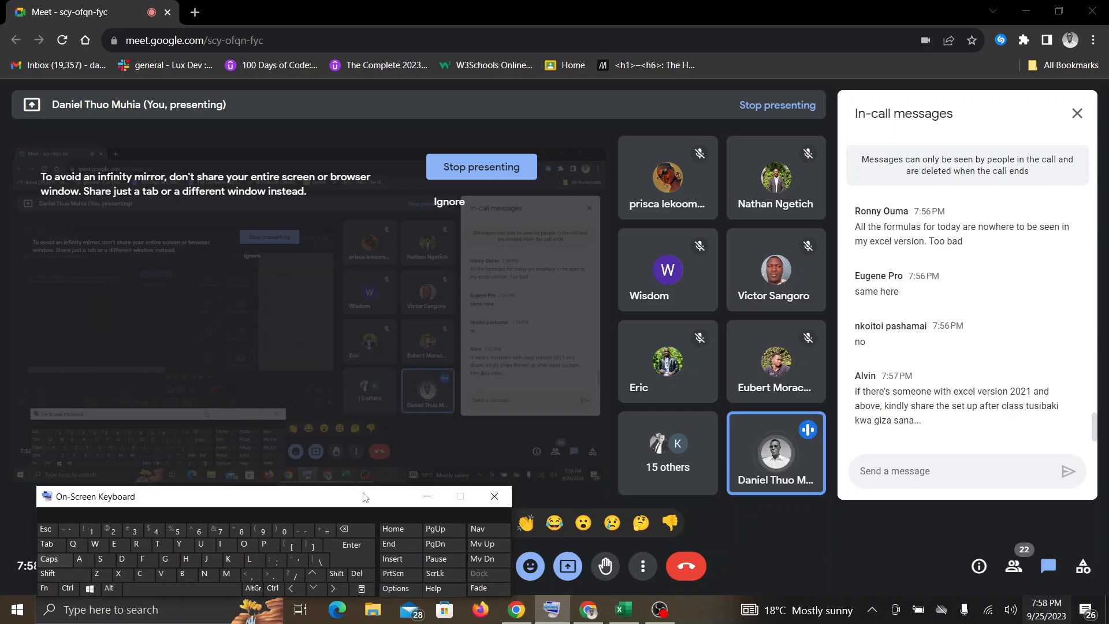
drag(365, 489, 265, 601)
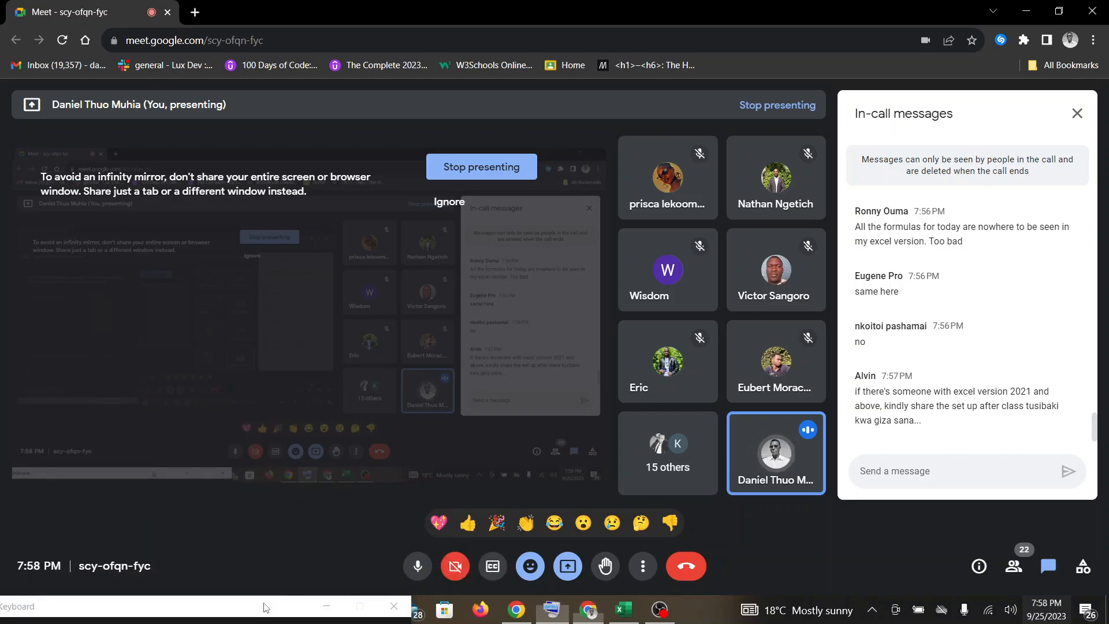
click(621, 615)
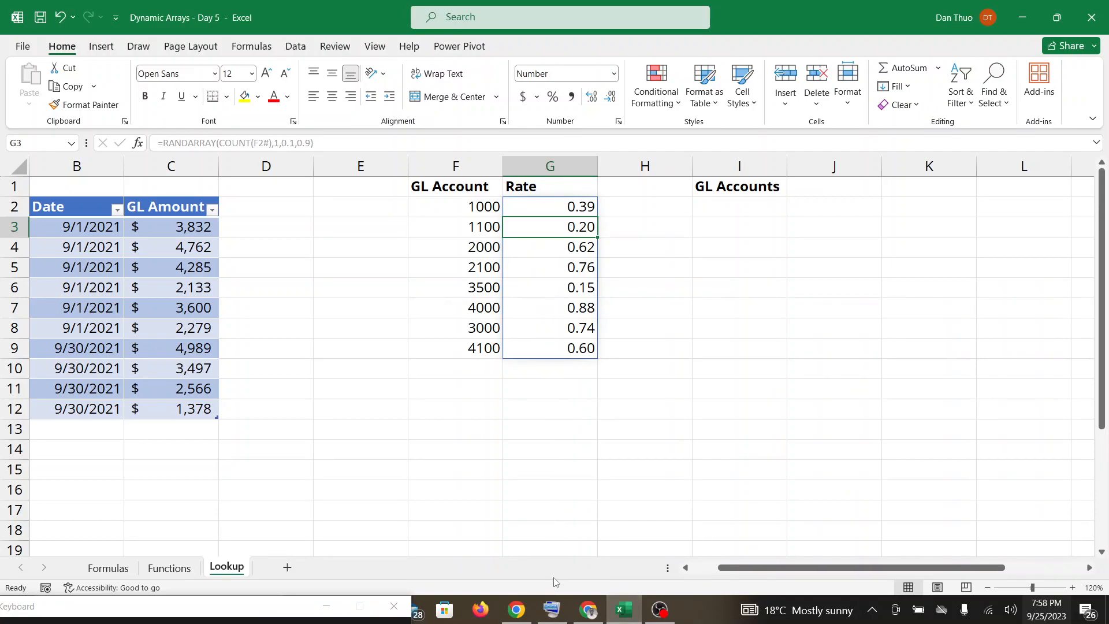
click(588, 613)
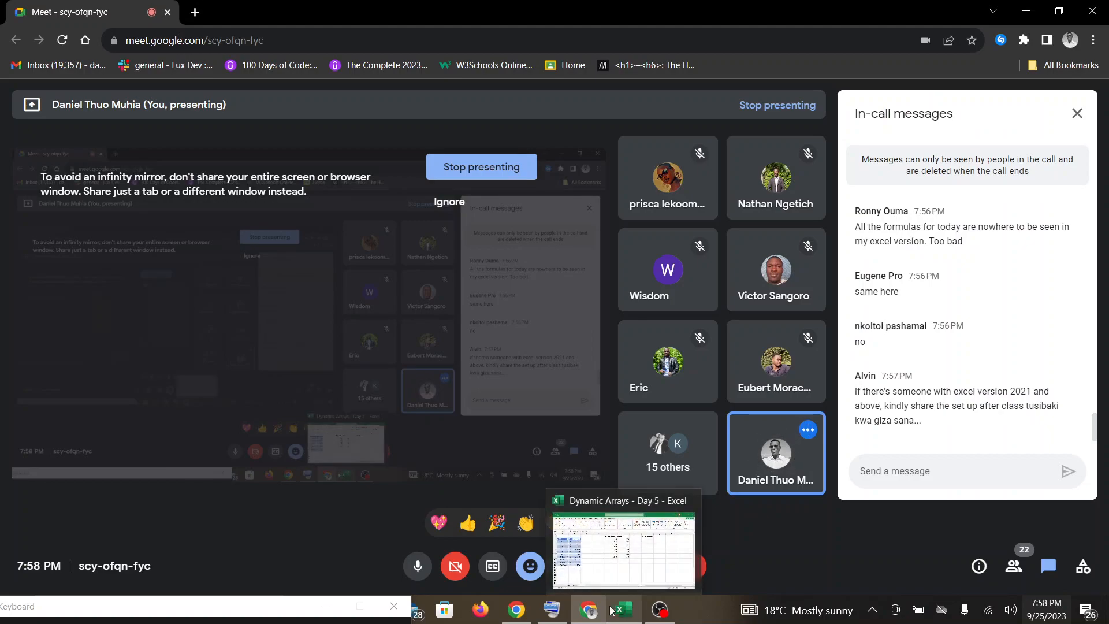
click(612, 610)
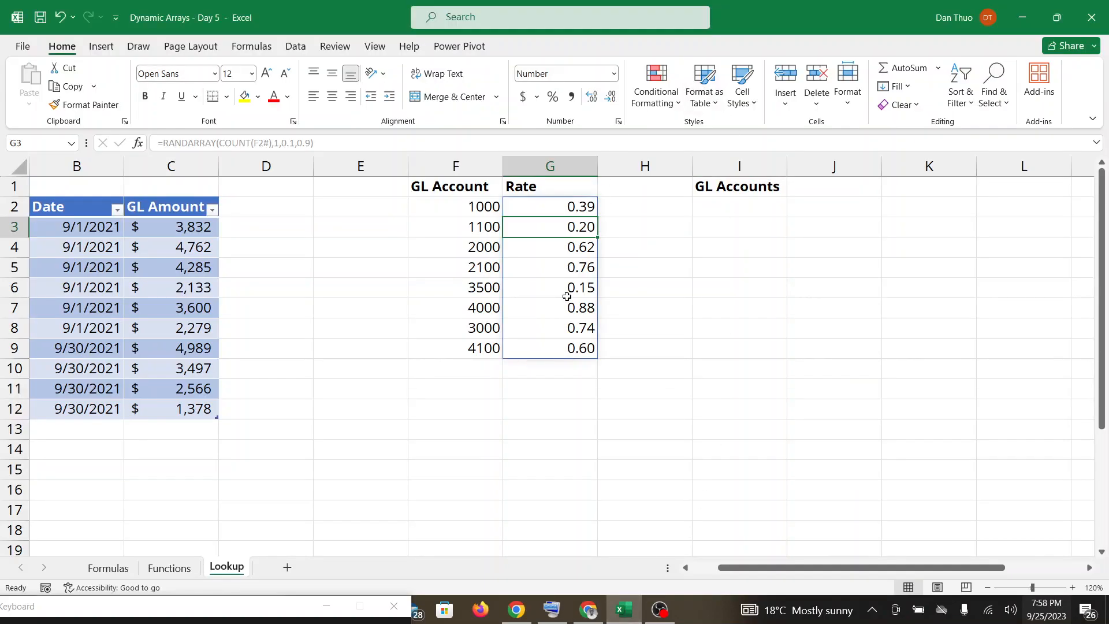
Undo the last two formula entries in G2.
key(ctrl+z)
key(ctrl+z)
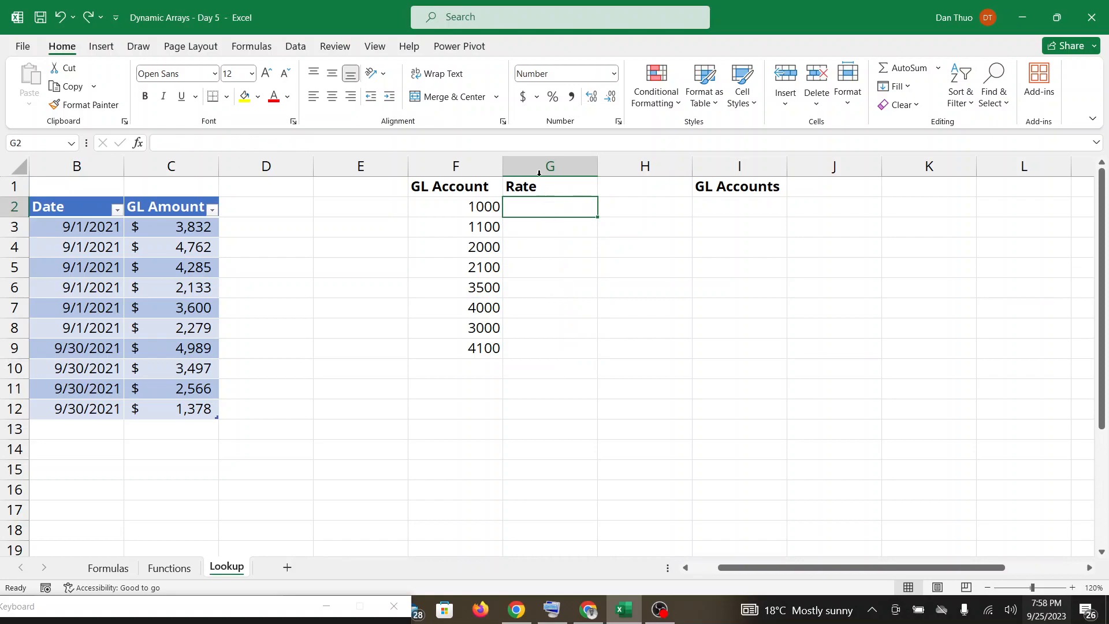
Start a new RANDARRAY formula in G2 with COUNT of the spilled GL Account range F2# as the rows argument.
click(223, 613)
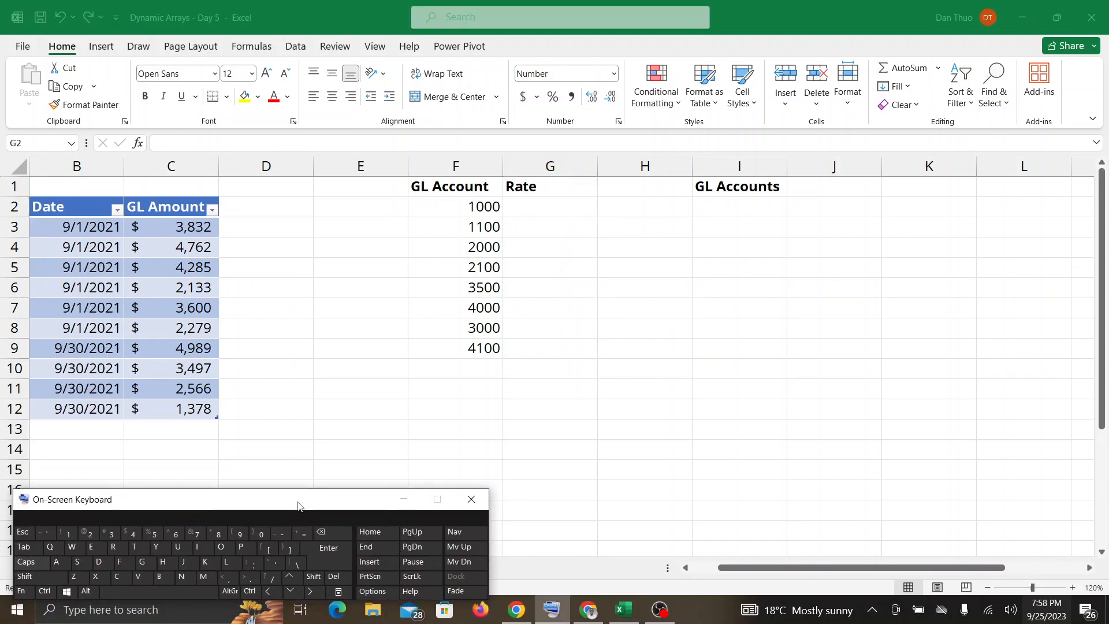
double_click(527, 203)
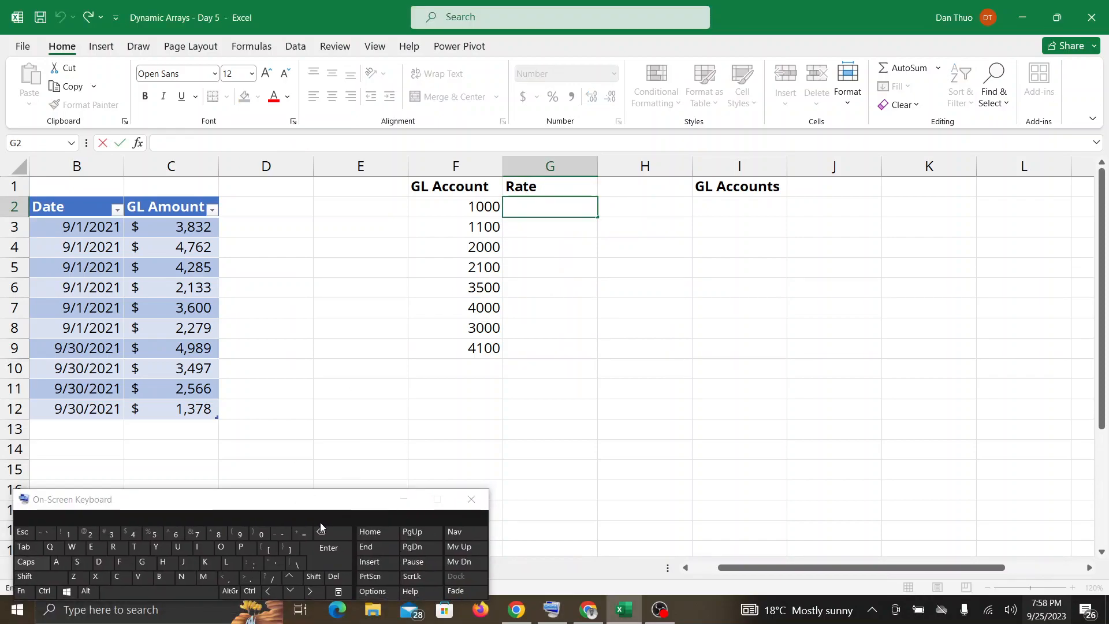
click(304, 536)
text(R)
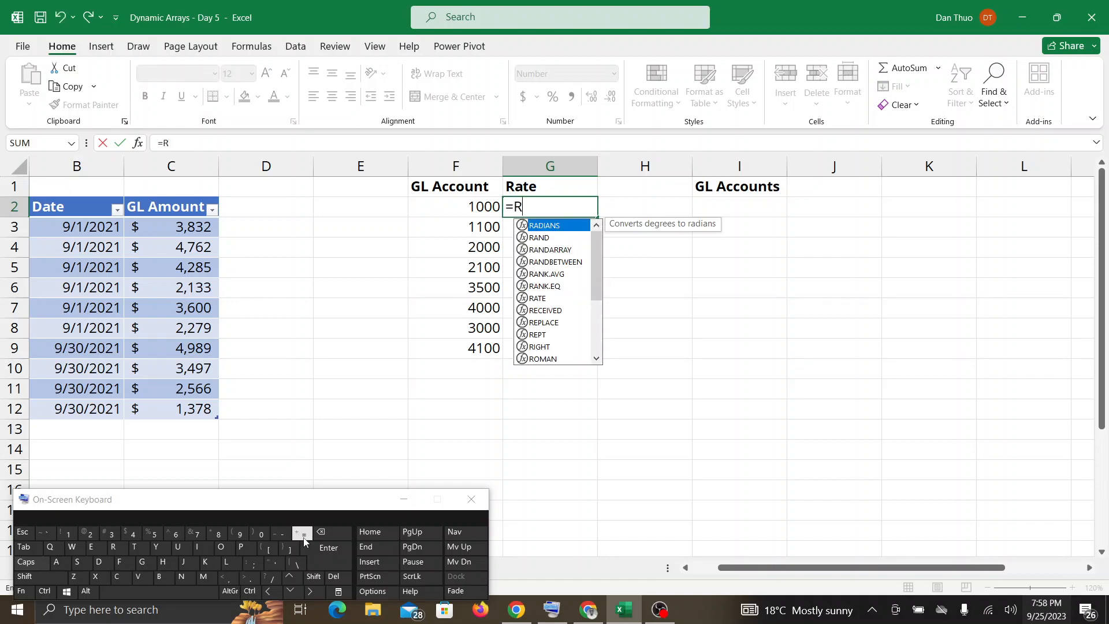
text(AND)
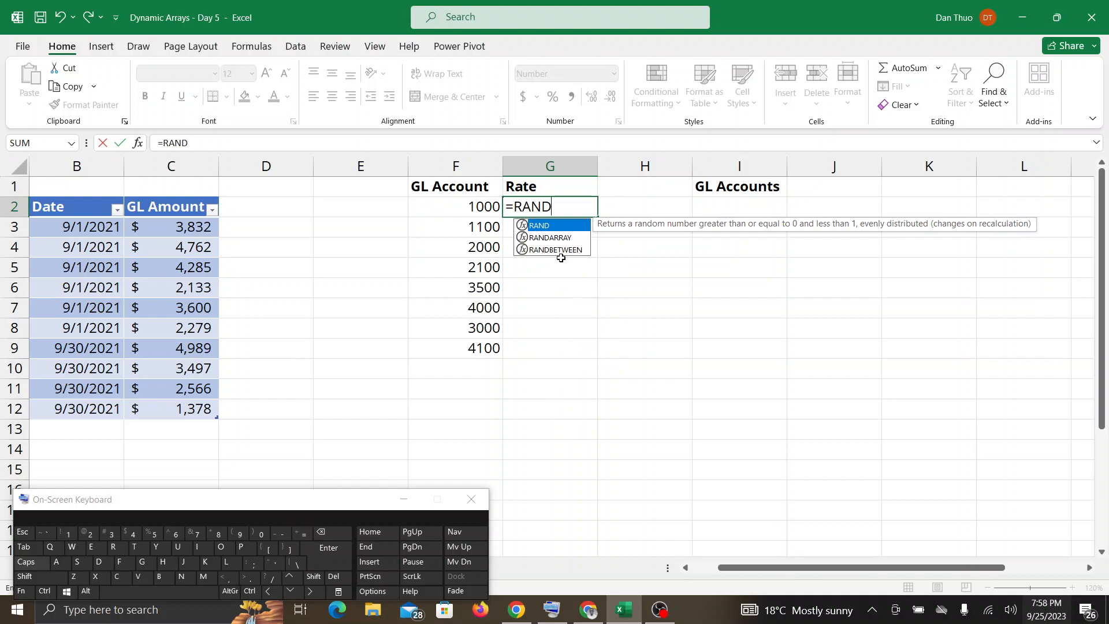
double_click(561, 237)
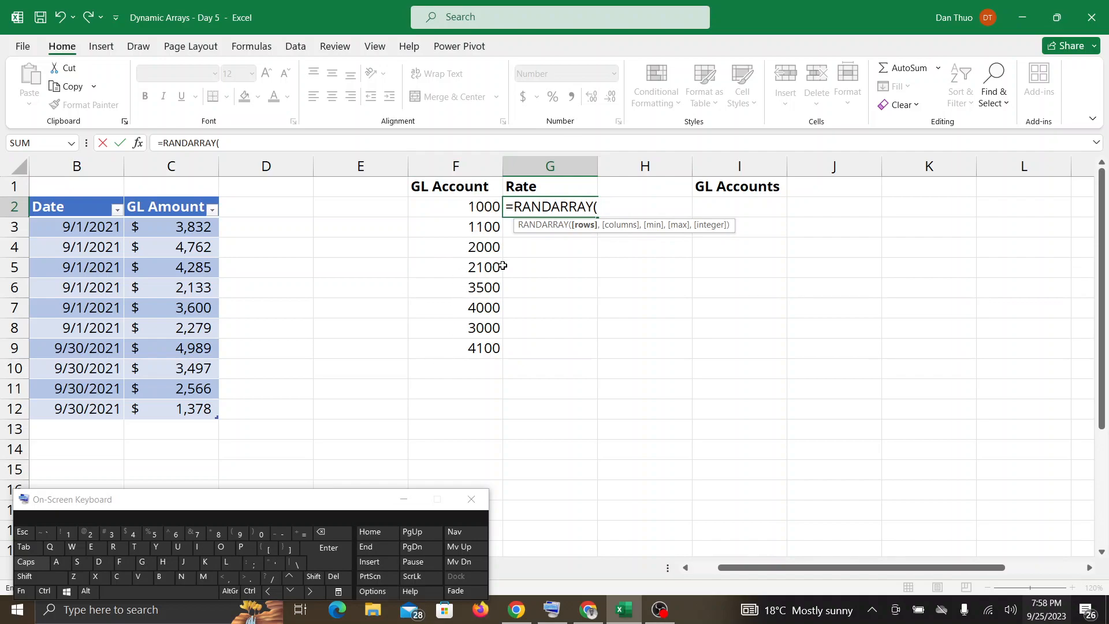
text(COUNT)
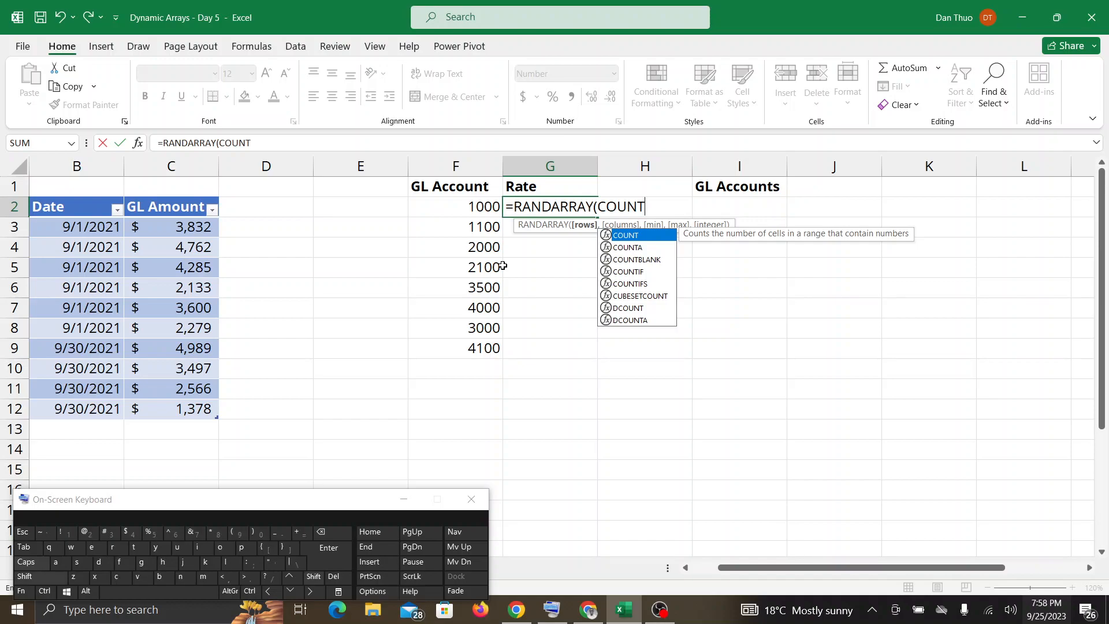
text(()
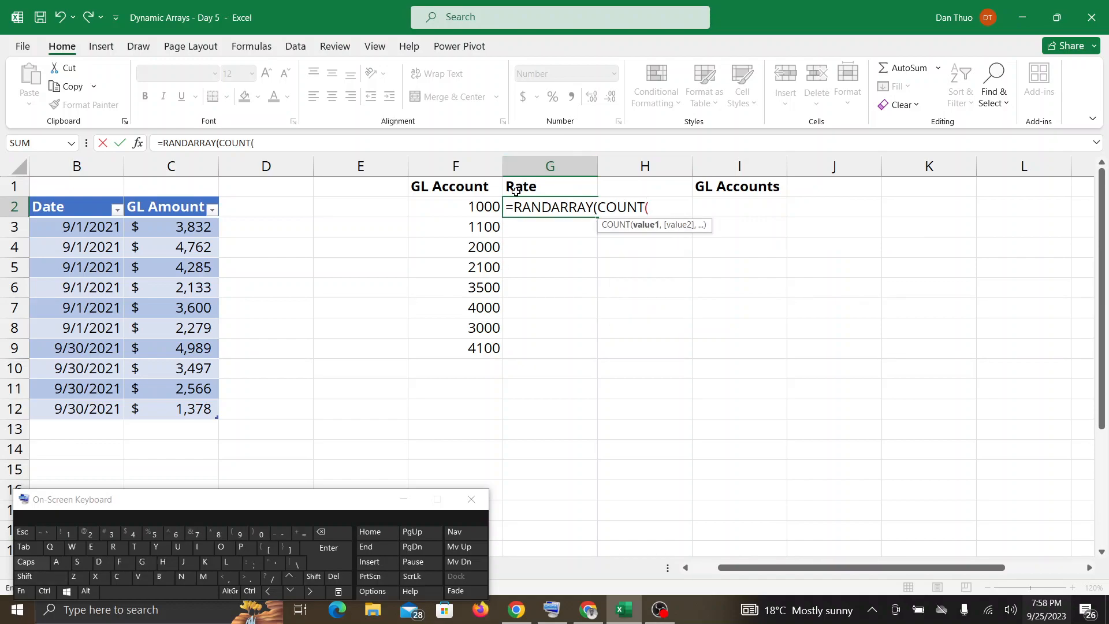
drag(495, 207, 484, 339)
text())
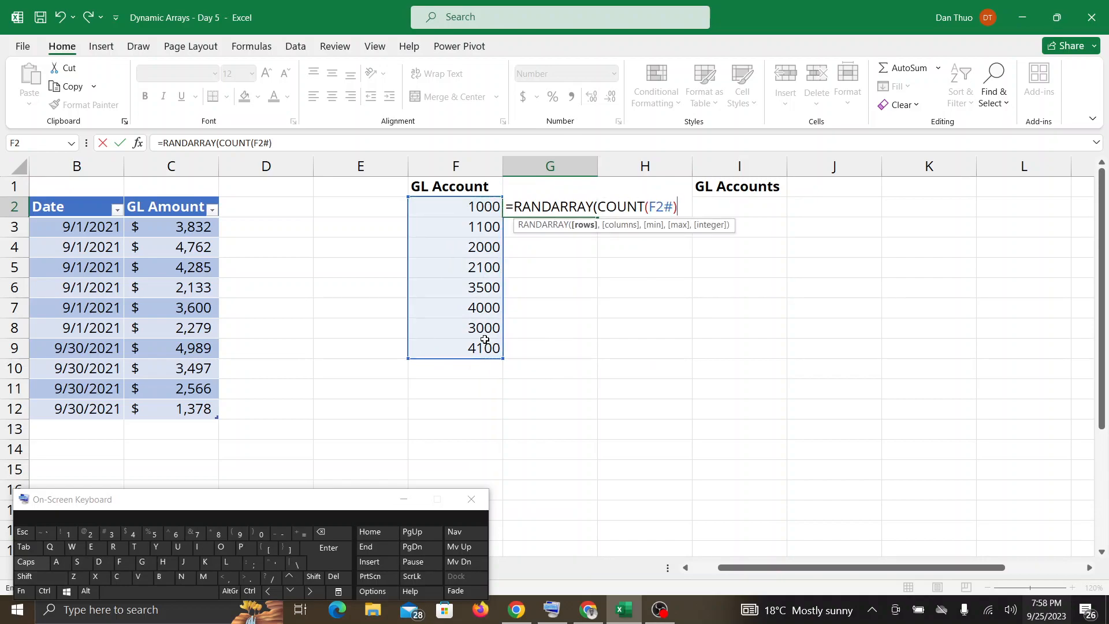
text(,)
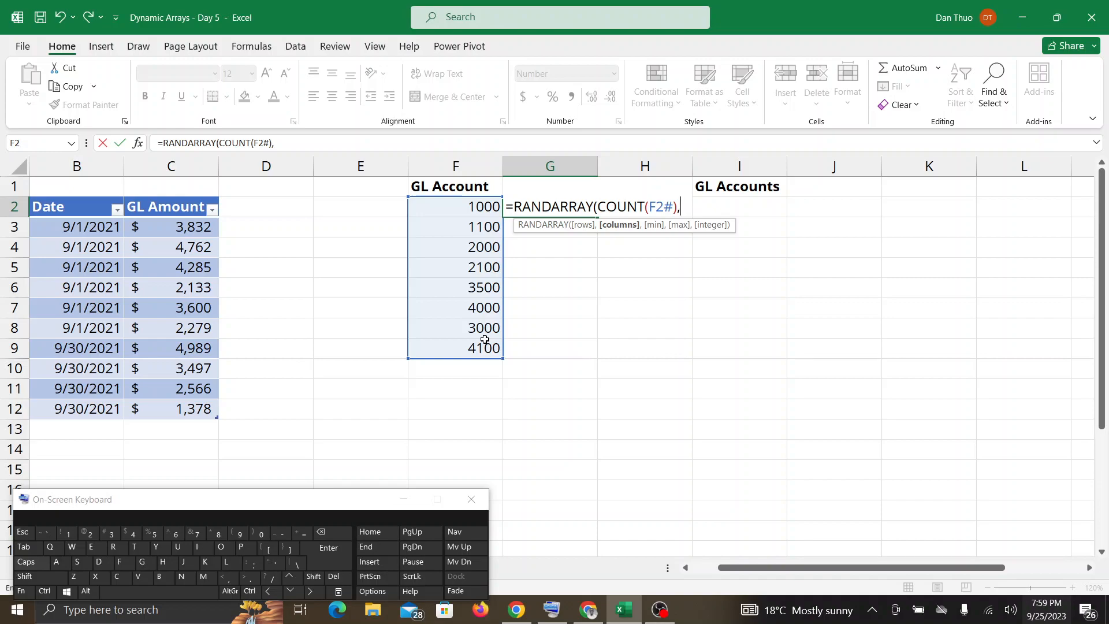
Complete G2's RANDARRAY formula with 1 column, a minimum of 0.1 and a maximum of 0.9, and enter it.
text(1,)
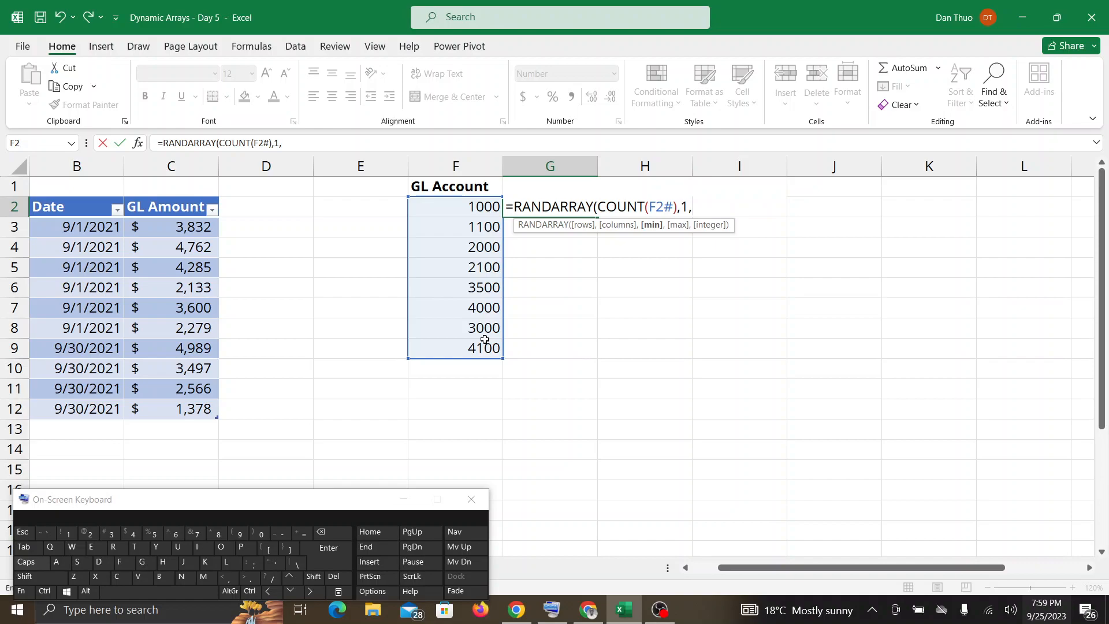
text(0.1,0.9)
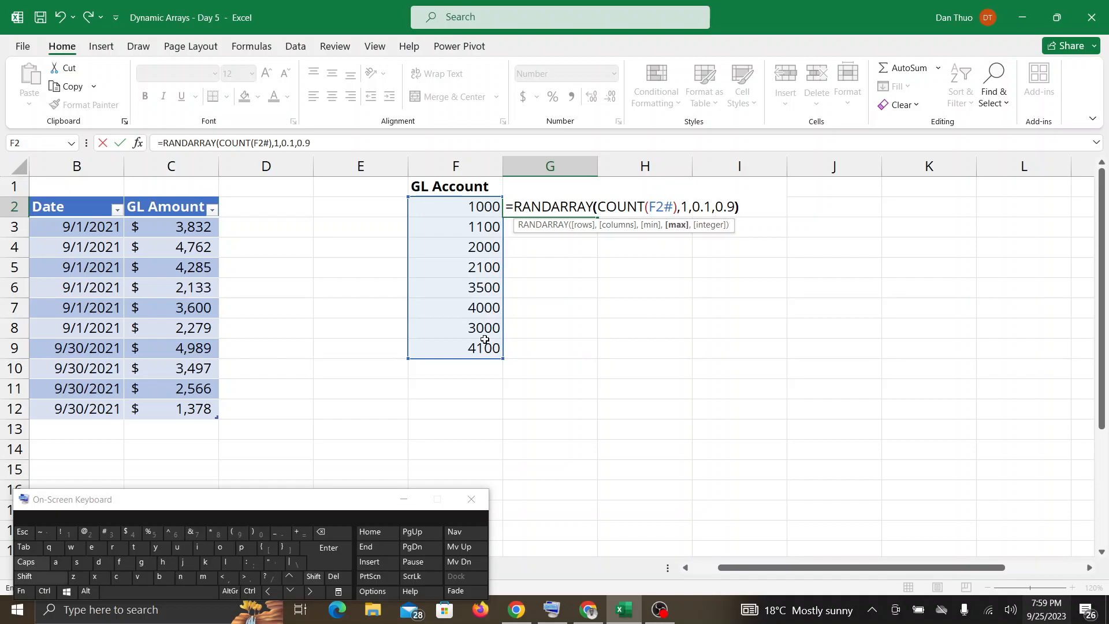
text())
key(Return)
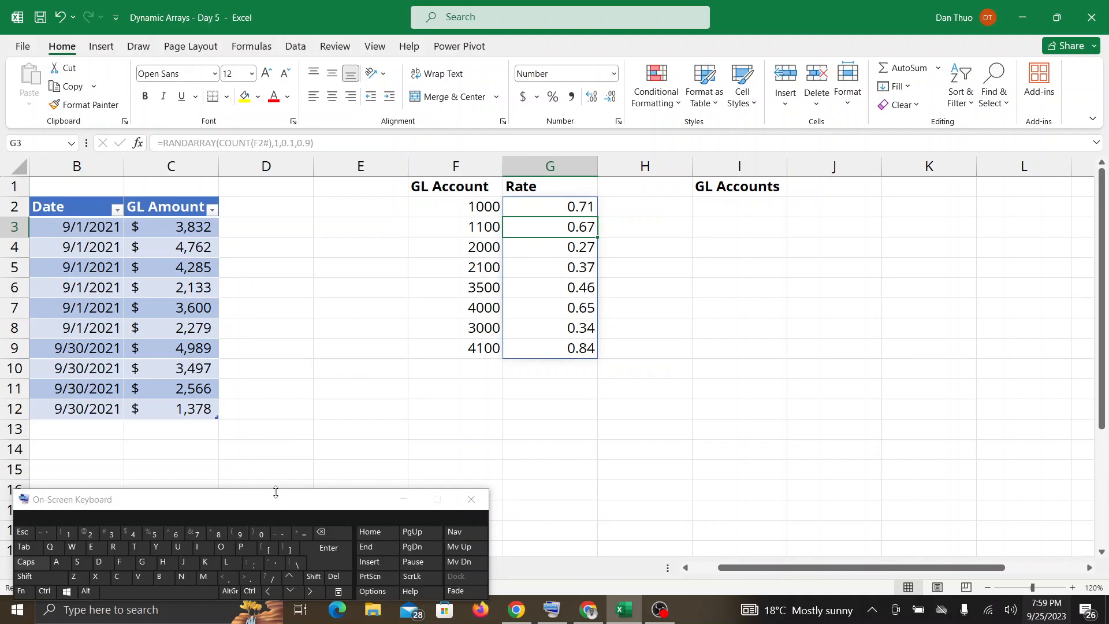
Move the on-screen keyboard lower, check the Google Meet call for participants' messages, and return to the Excel workbook.
drag(276, 497, 201, 535)
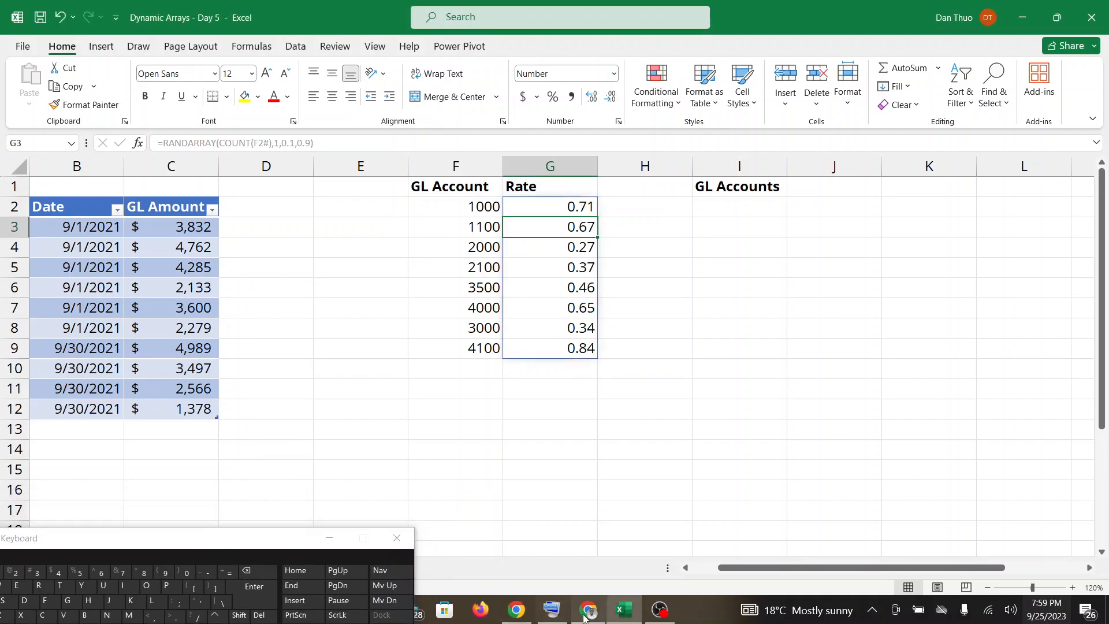
click(621, 616)
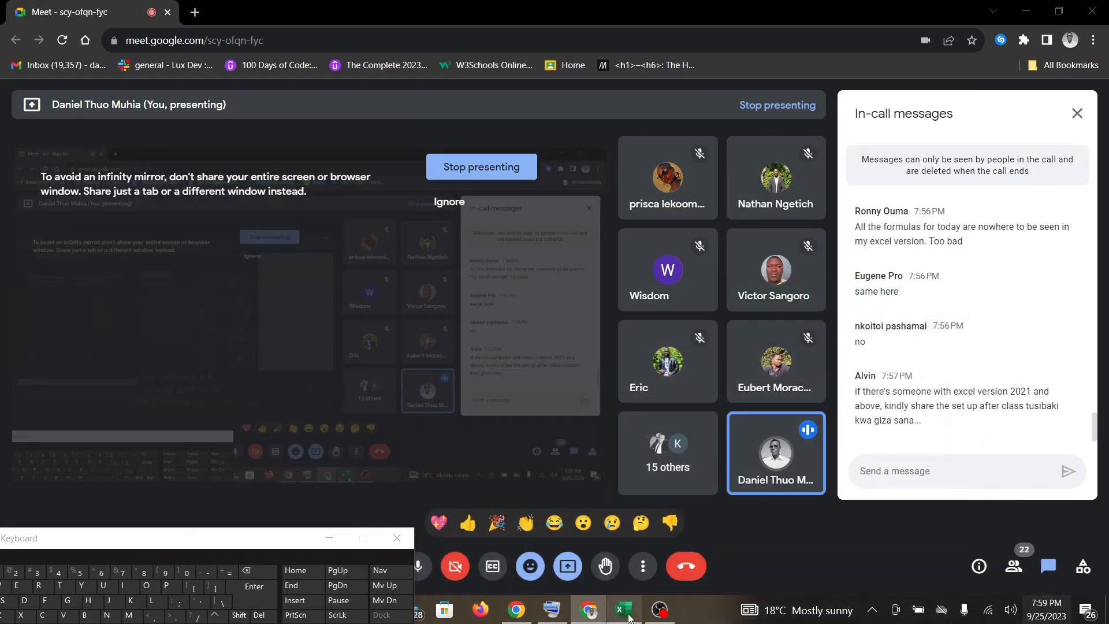
click(626, 616)
click(627, 616)
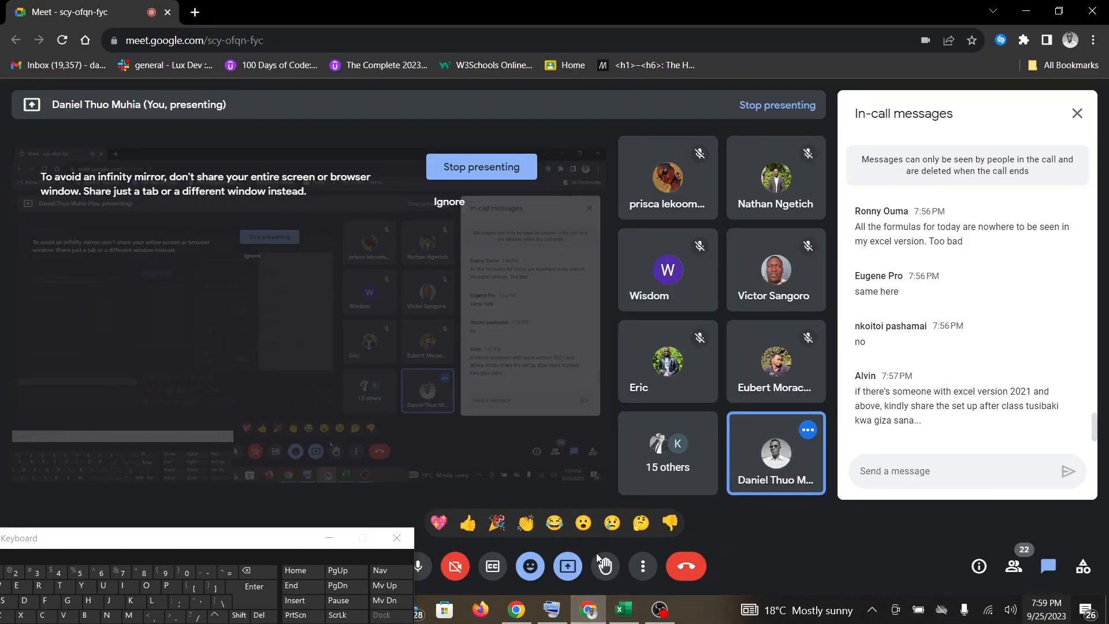
click(625, 611)
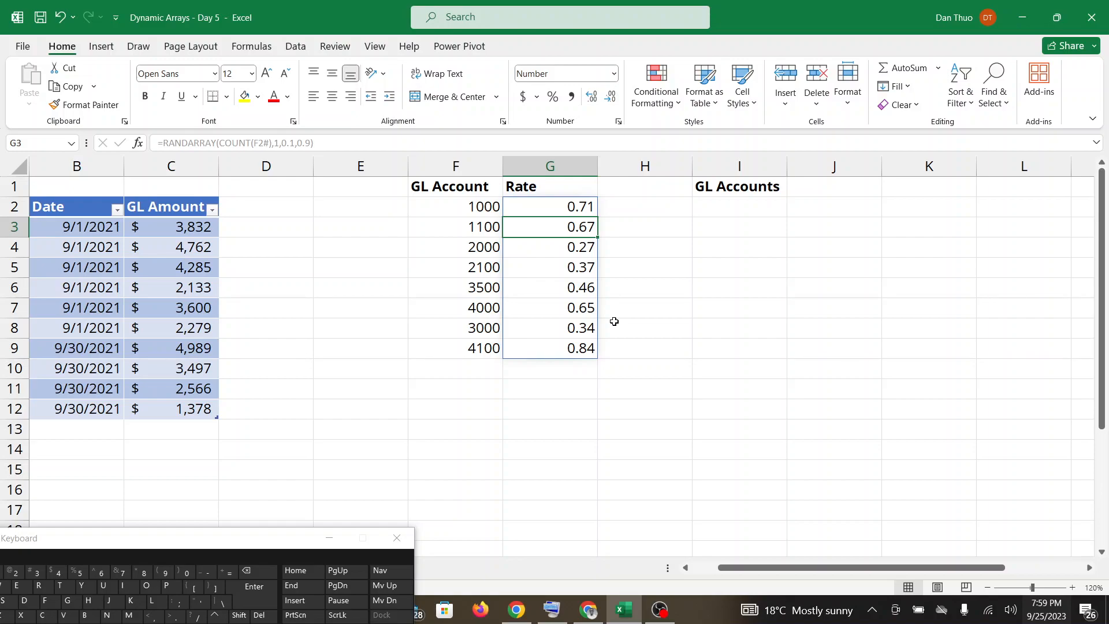
Start a SEQUENCE formula in I2 under the GL Accounts heading, moving the on-screen keyboard back into full view.
double_click(715, 203)
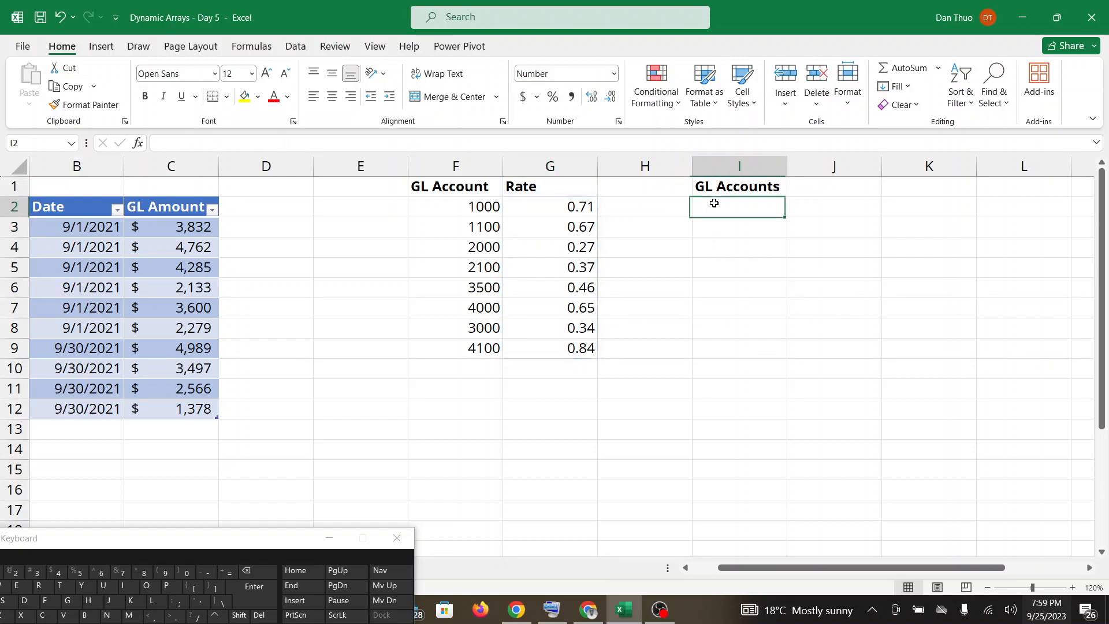
drag(125, 540, 176, 484)
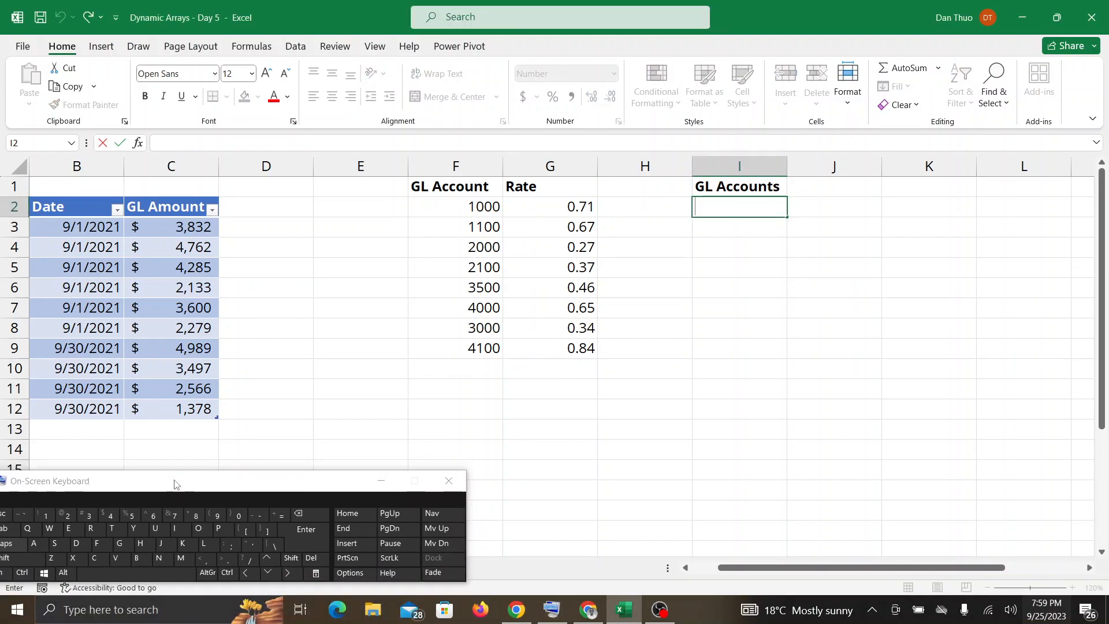
click(276, 523)
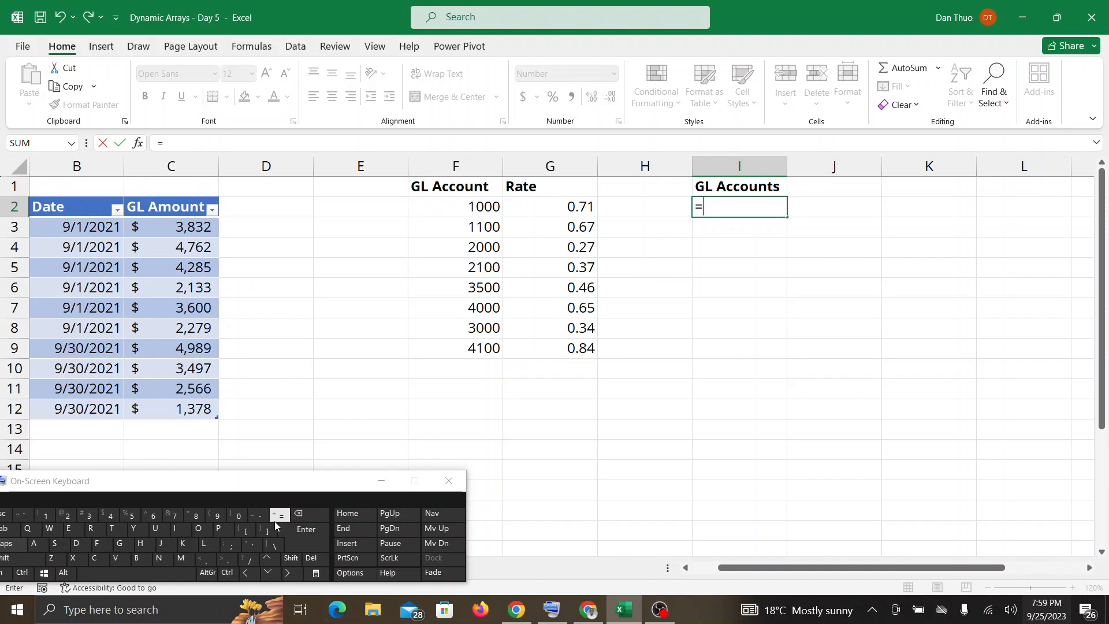
text(SEQU)
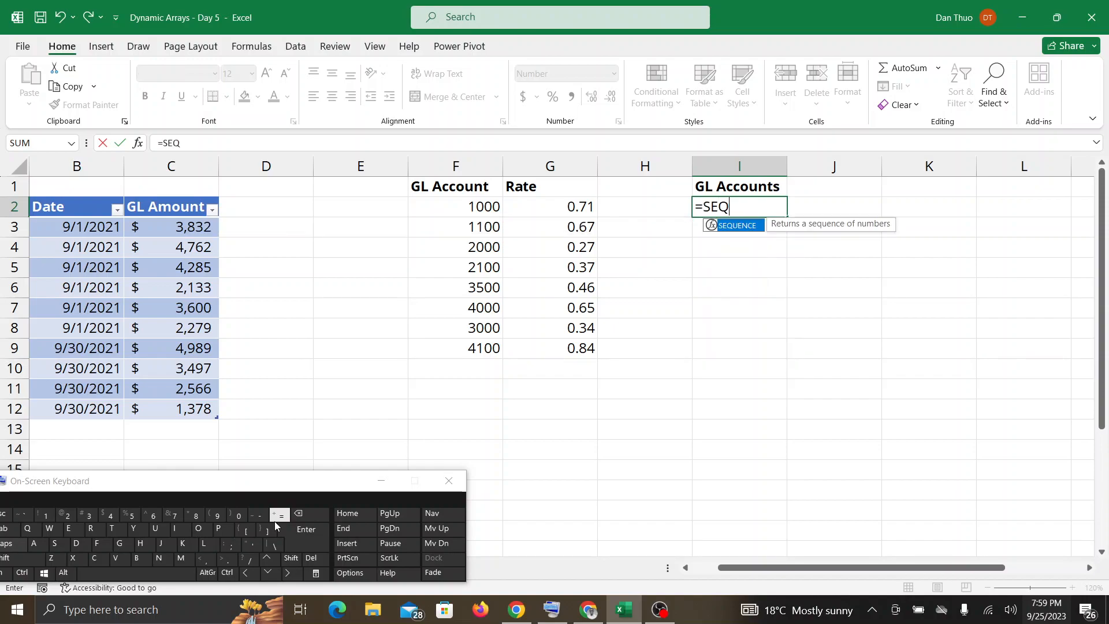
double_click(751, 225)
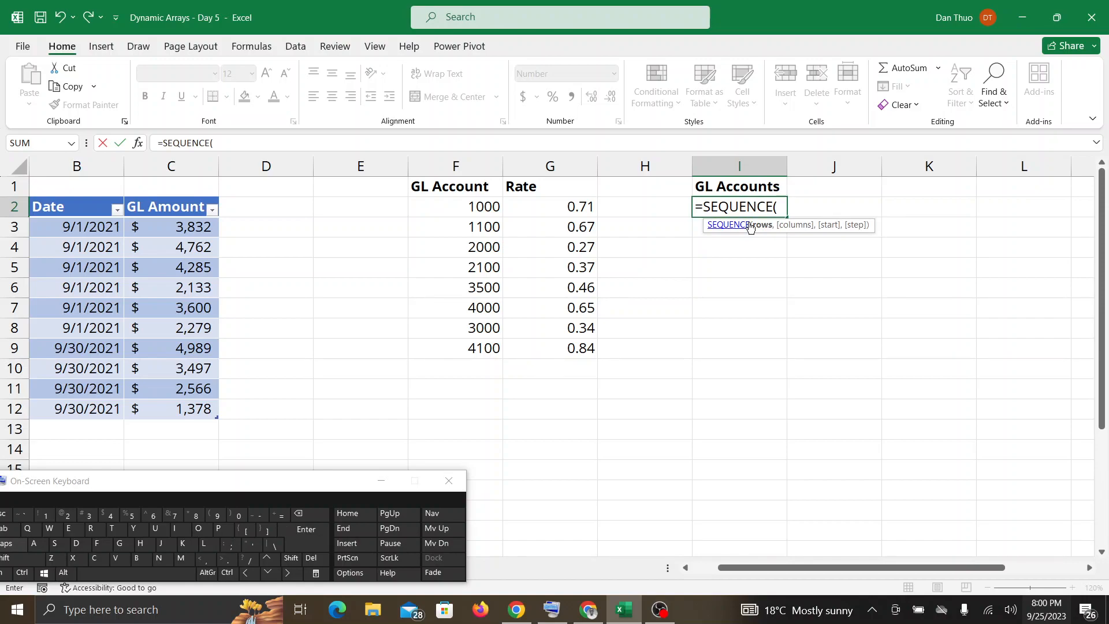
Complete the SEQUENCE formula with 1 row, 4 columns, start 1000 and step 1000, giving =SEQUENCE(1,4,1000,1000).
text(1,)
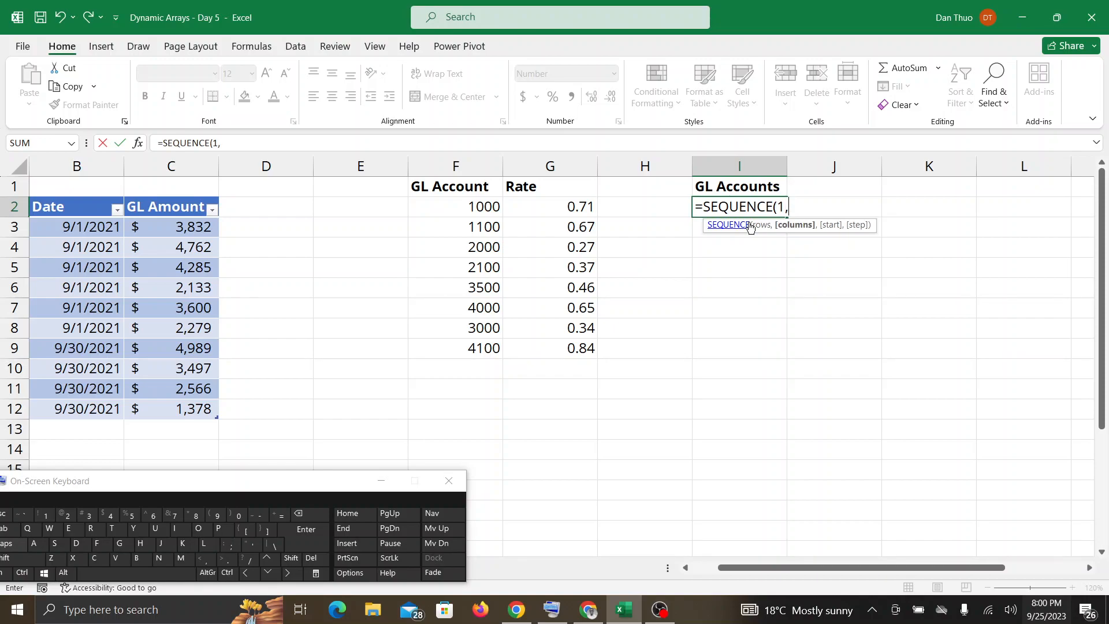
text(4)
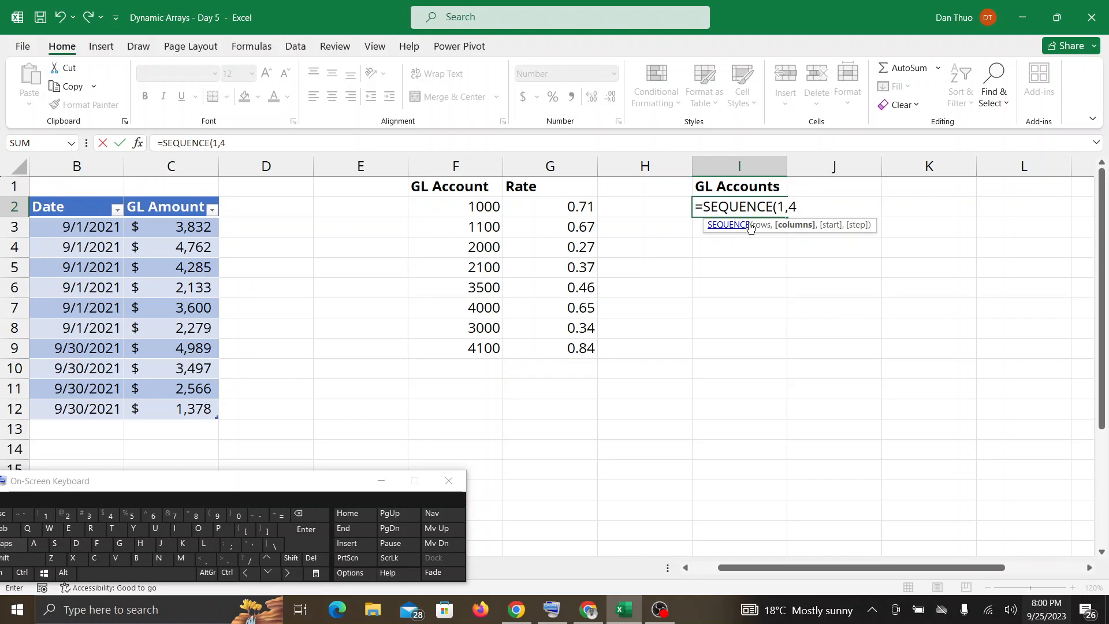
text(,)
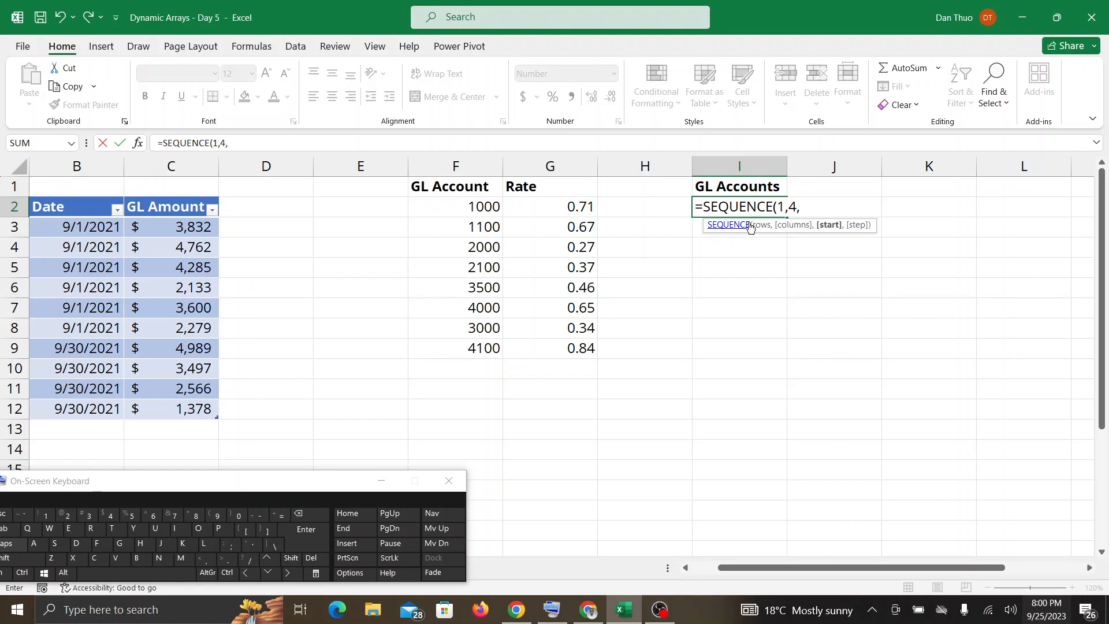
text(1000)
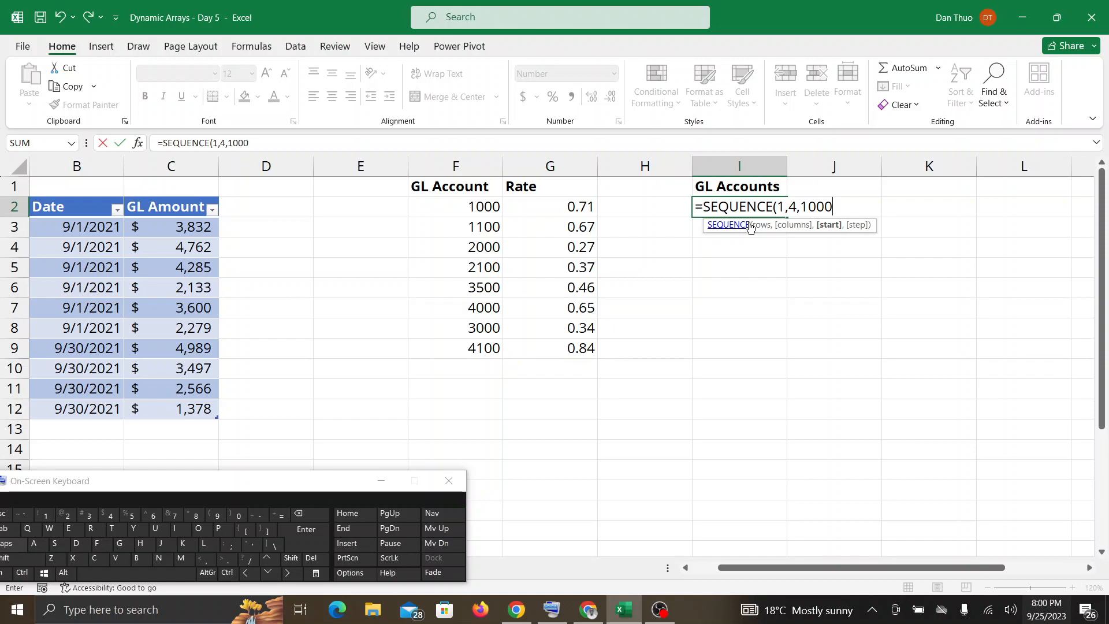
text(,1000)
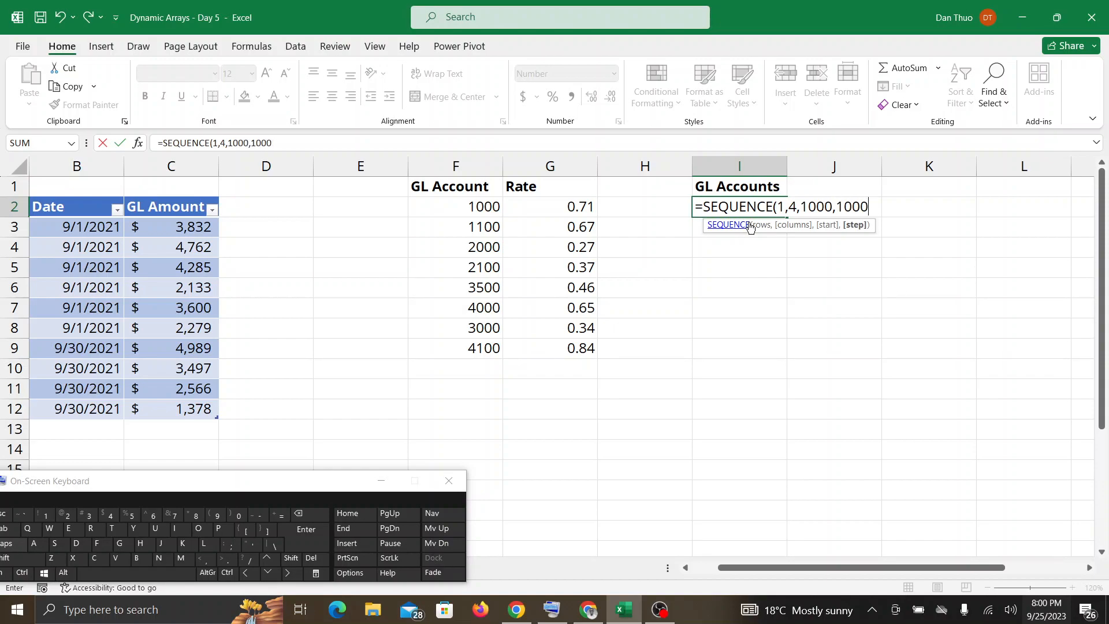
text())
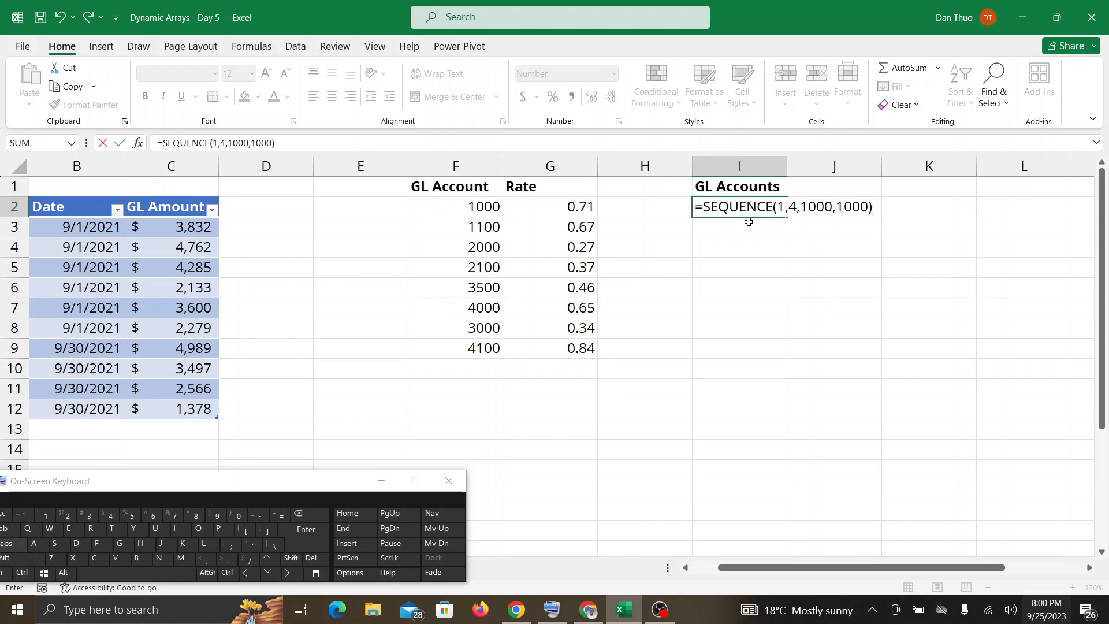
key(Return)
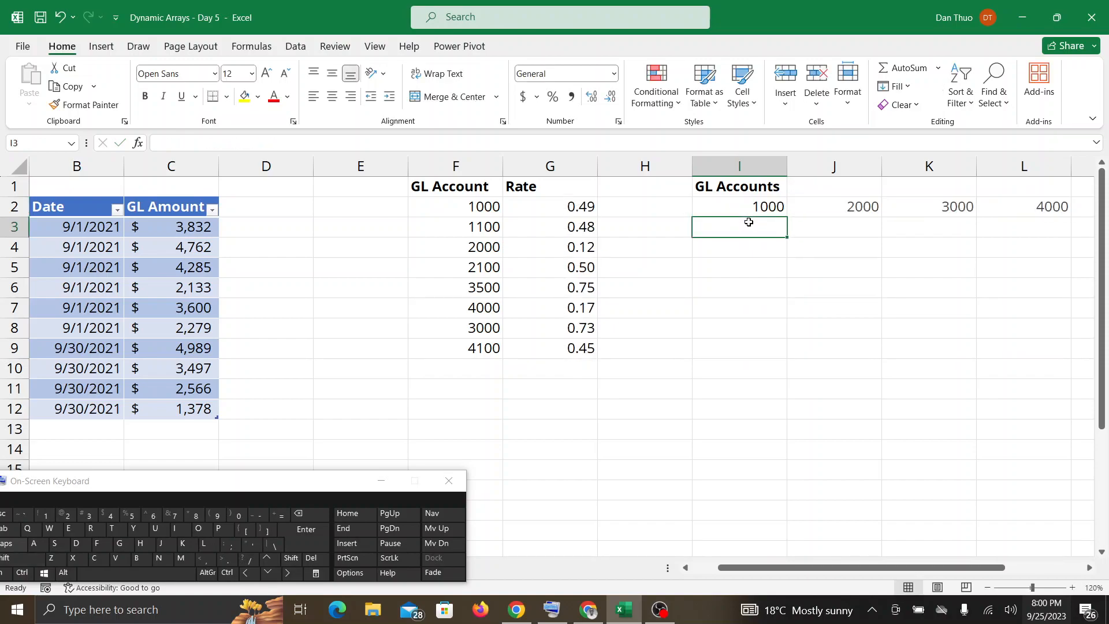
Switch between the Excel workbook and Google Meet to check for participants' messages, ending back in Excel.
scroll(749, 222, right, 2)
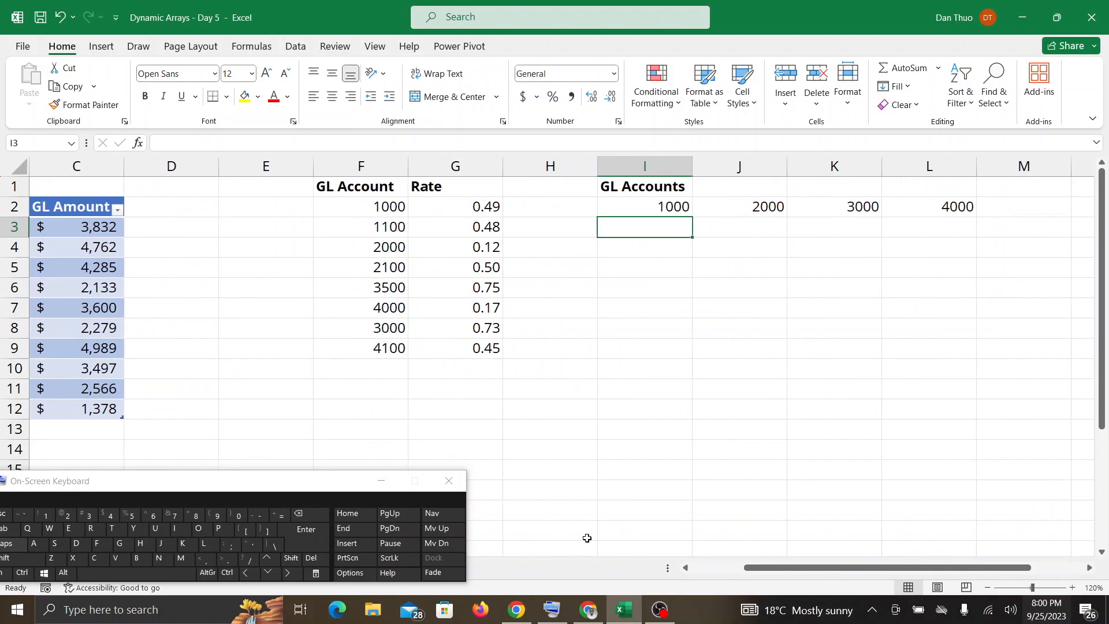
click(586, 614)
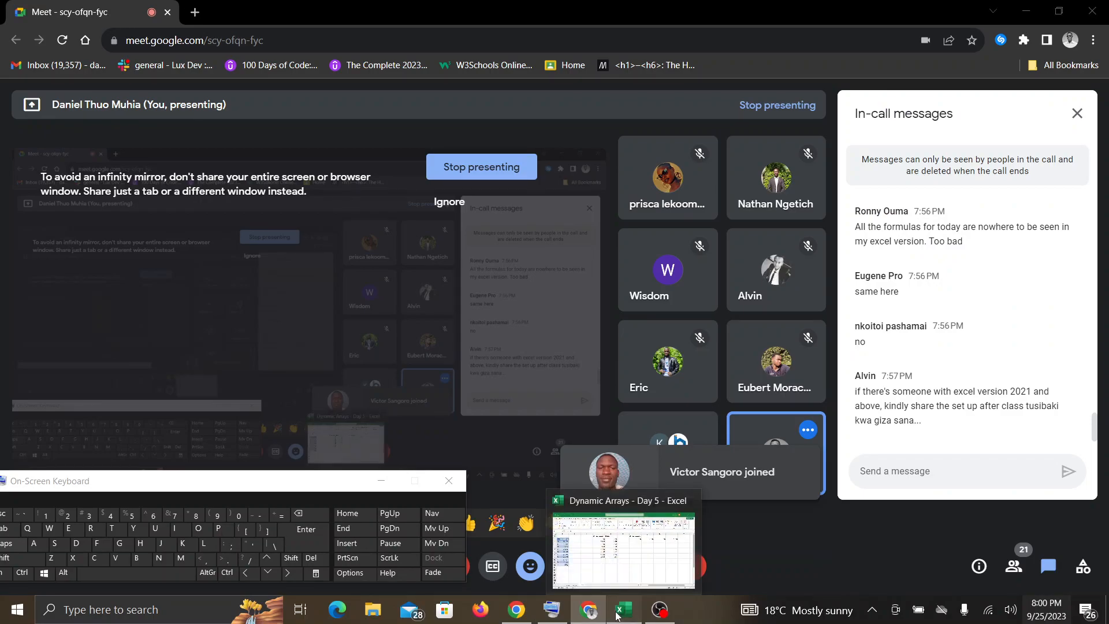
click(617, 612)
click(584, 614)
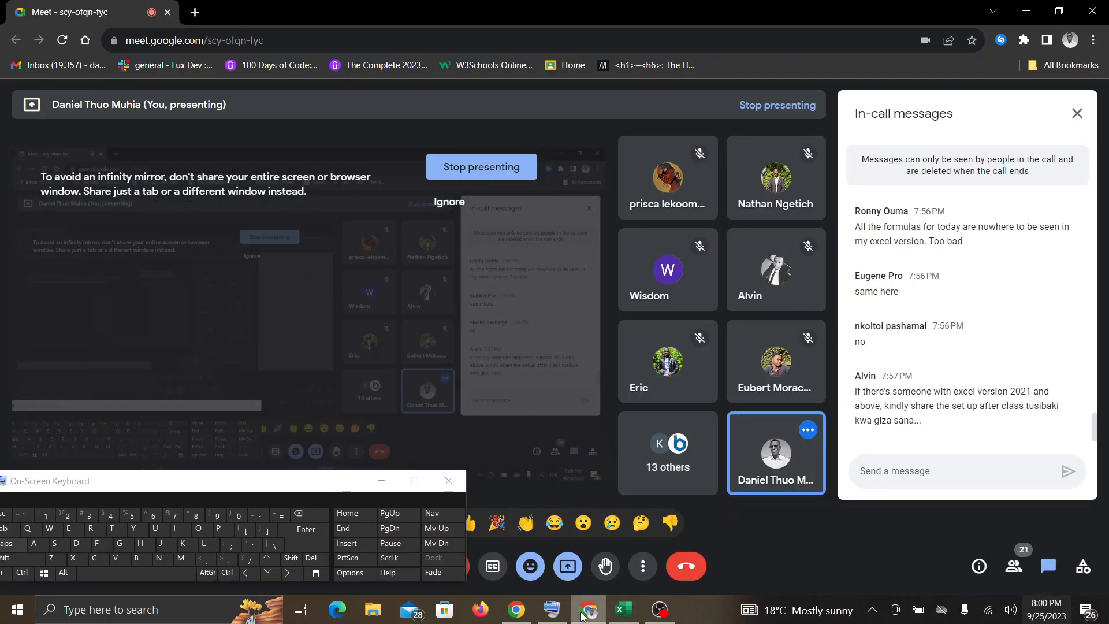
click(621, 615)
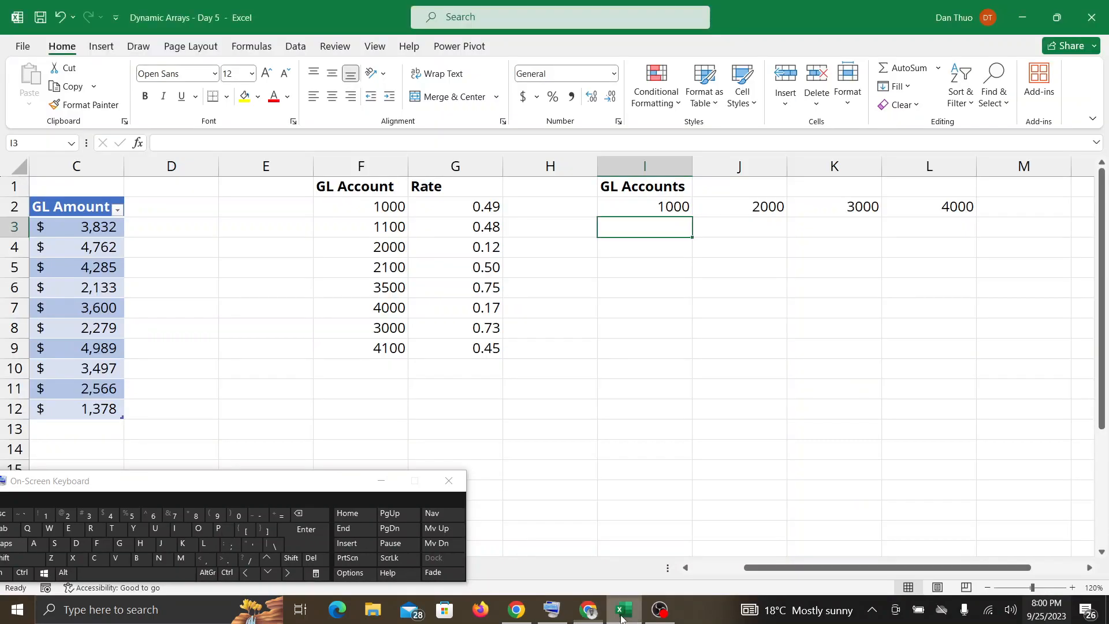
click(588, 613)
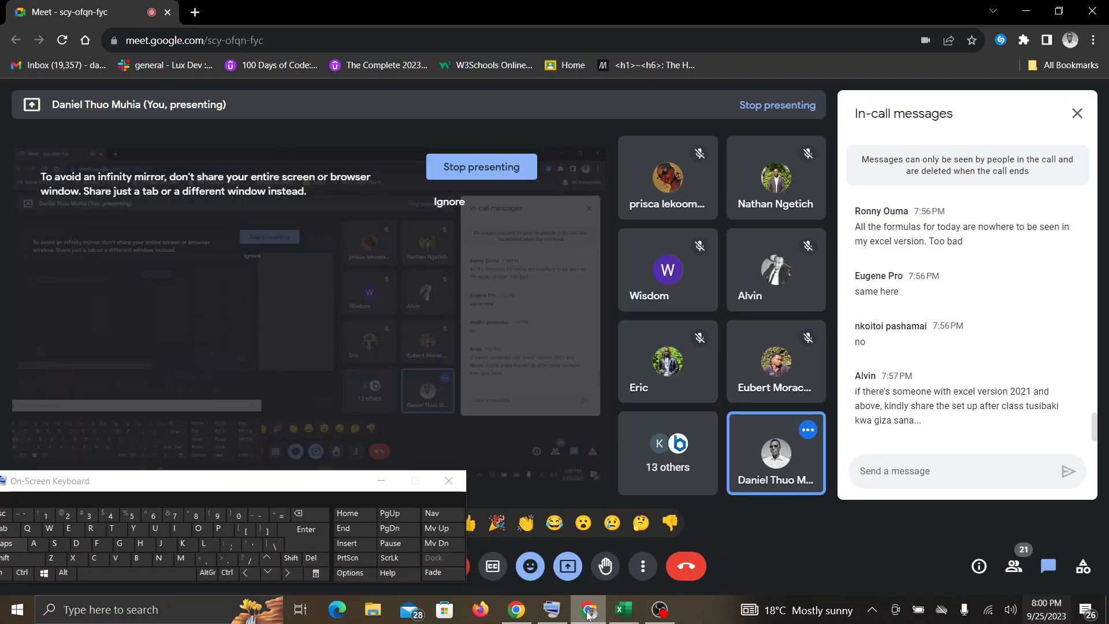
click(626, 616)
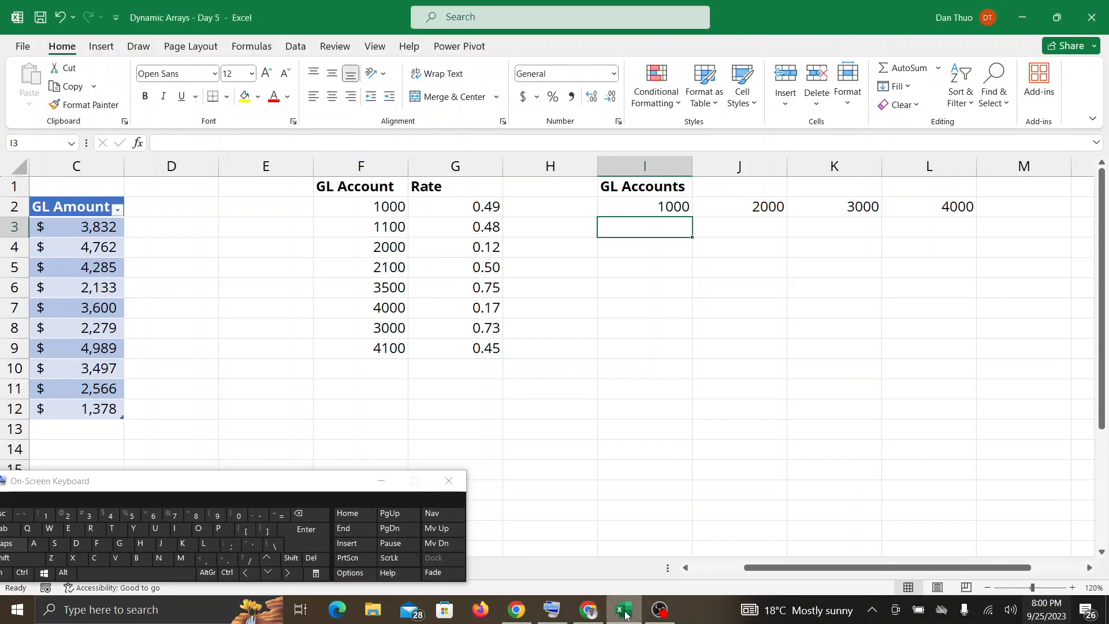
Open cell I3, below the first account in the GL Accounts row, for editing.
double_click(638, 224)
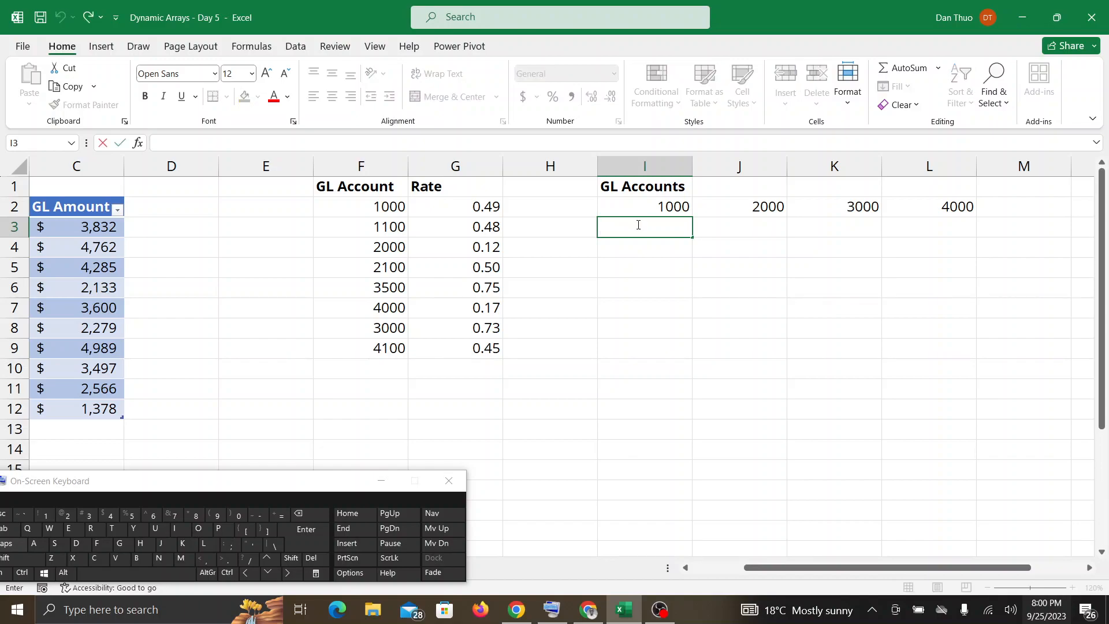
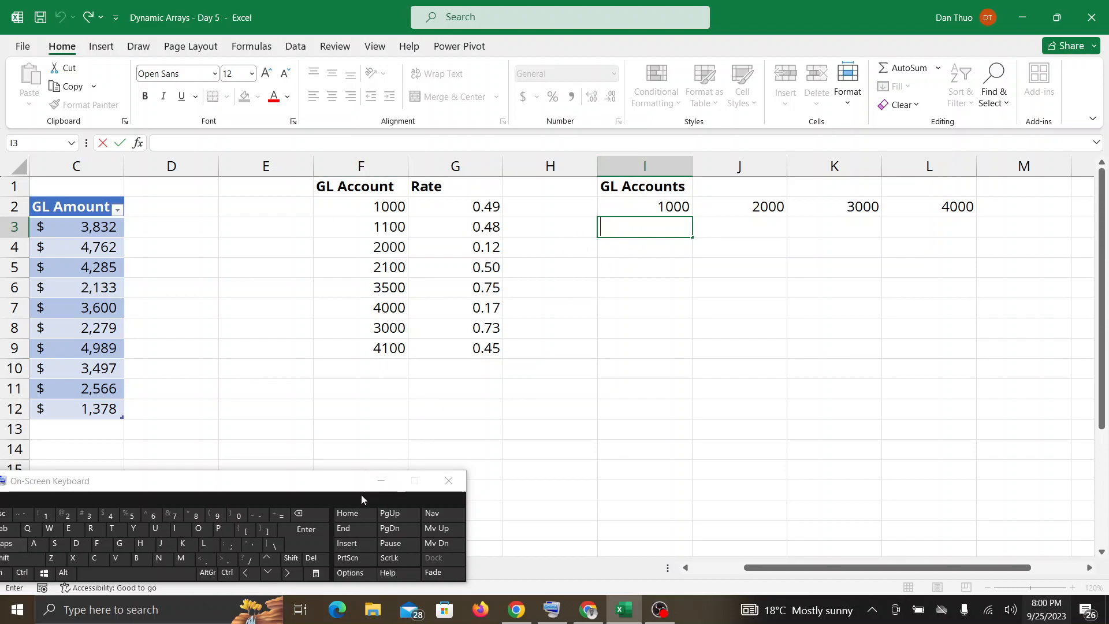
Start an XLOOKUP formula in cell I3, under the first GL account.
click(279, 516)
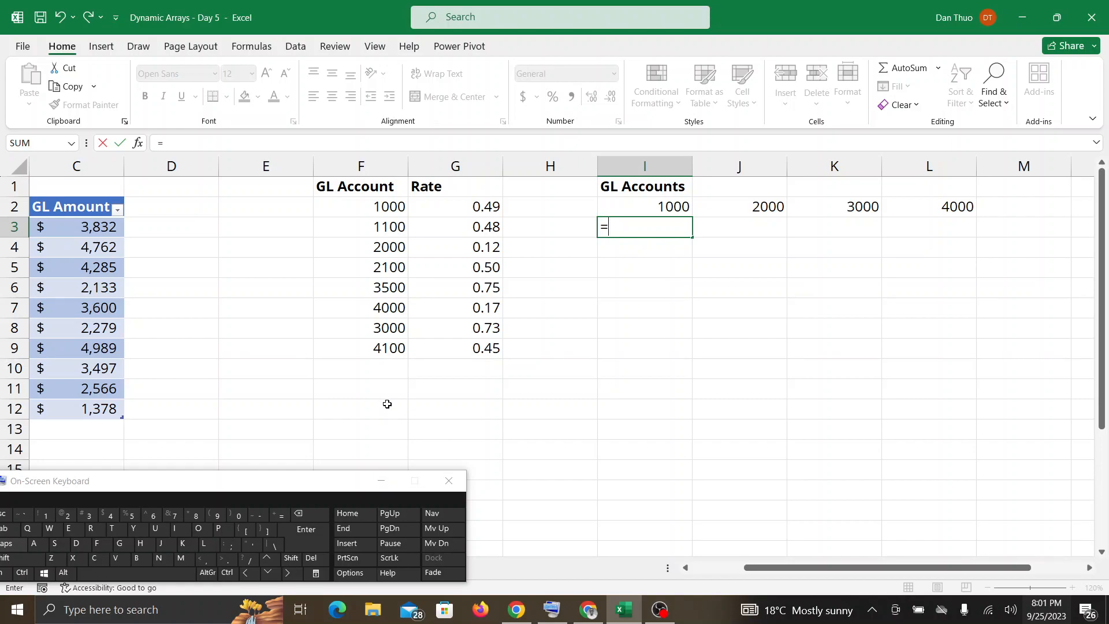
text(XLOO)
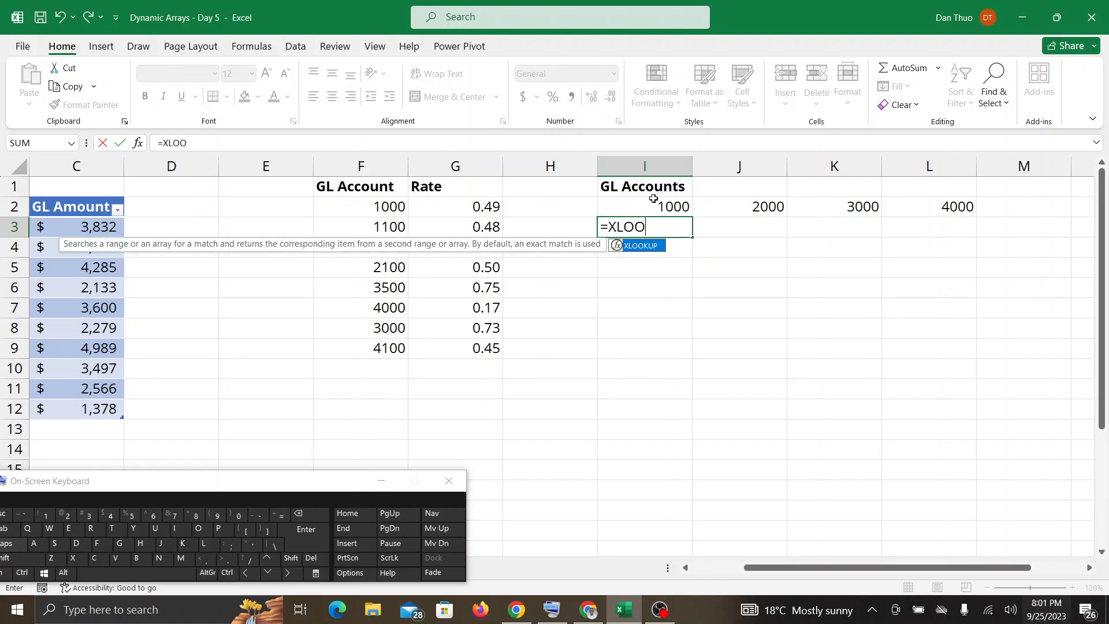
double_click(638, 246)
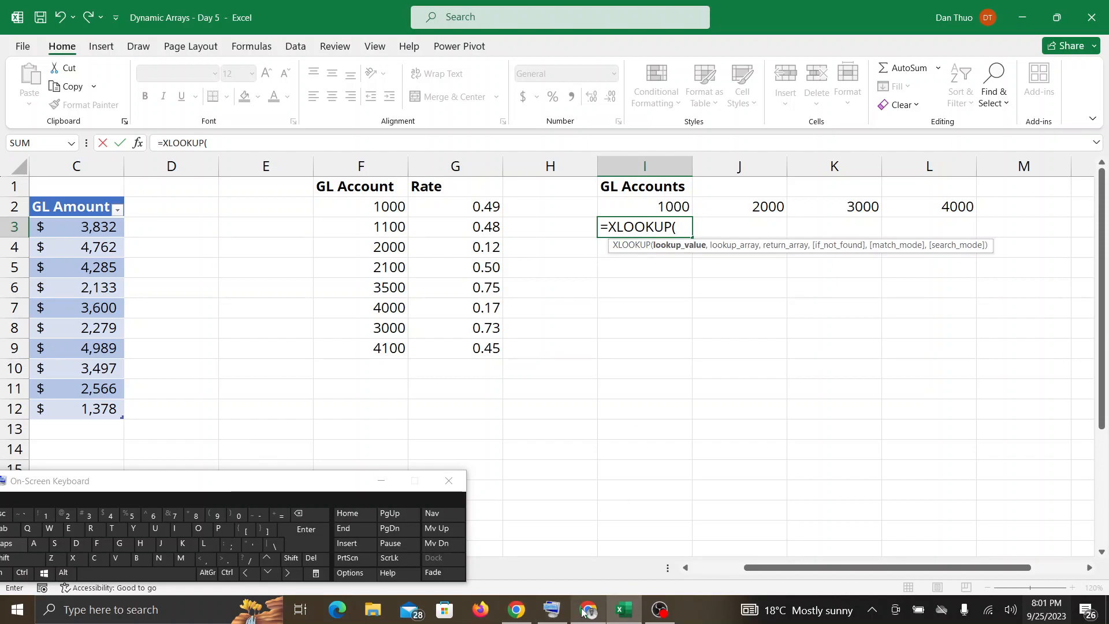
Switch to the Google Meet window to check the call's messages and participants, and return to the Excel workbook.
click(586, 611)
click(623, 609)
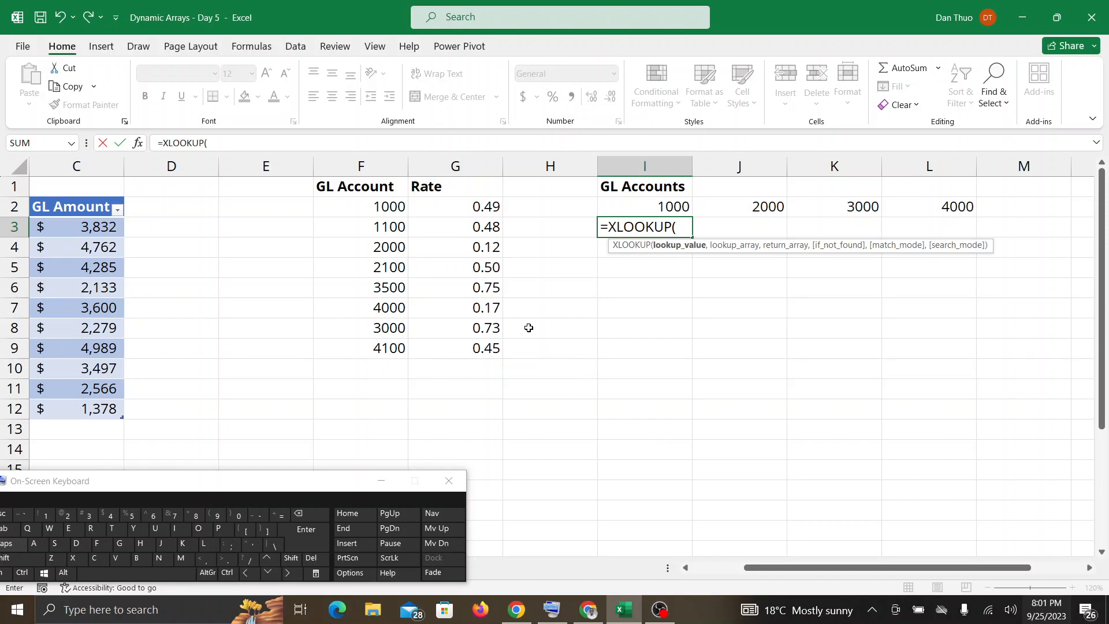
click(582, 618)
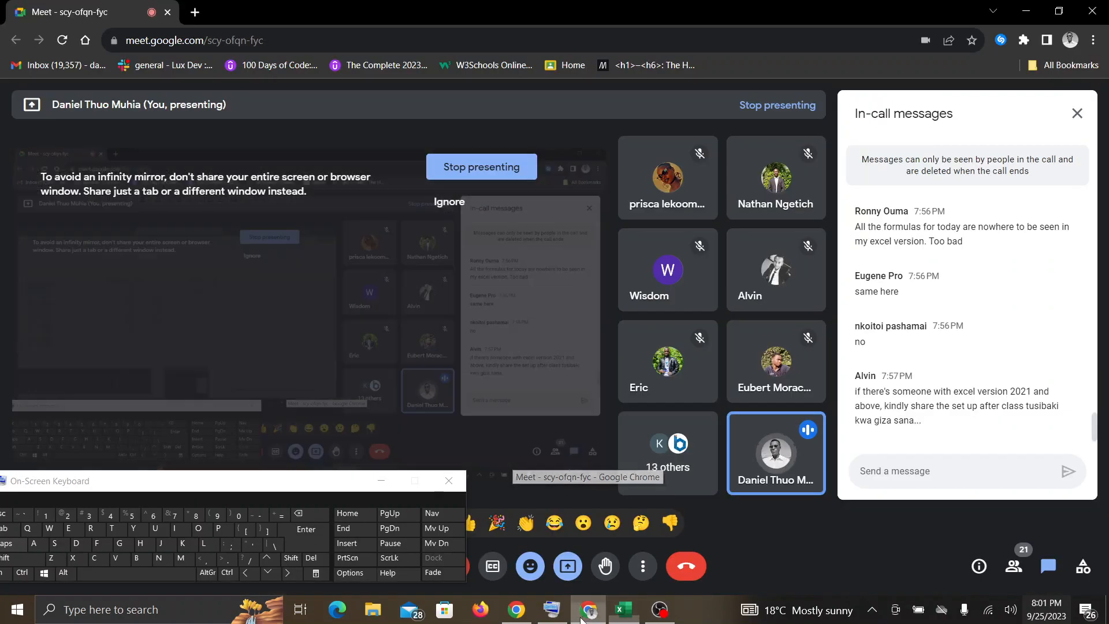
click(625, 619)
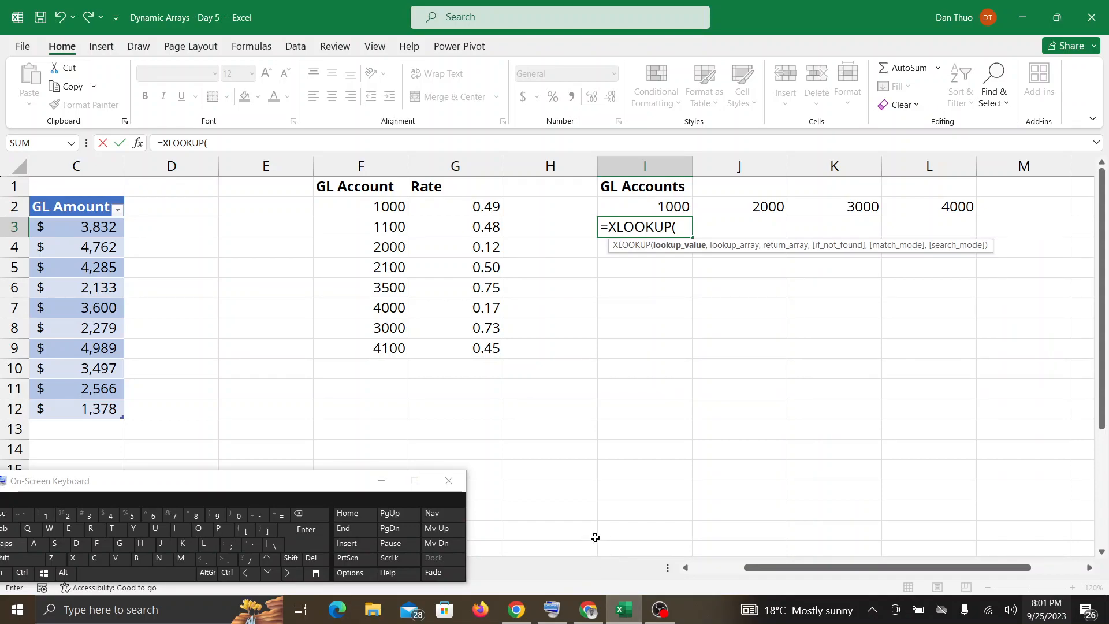
click(591, 611)
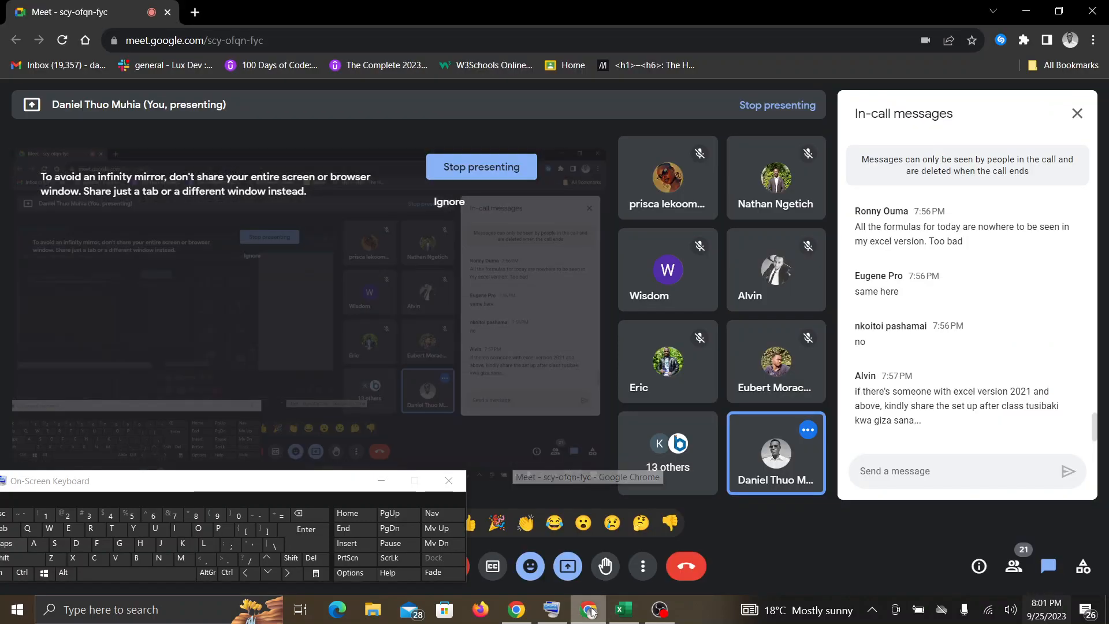
click(622, 613)
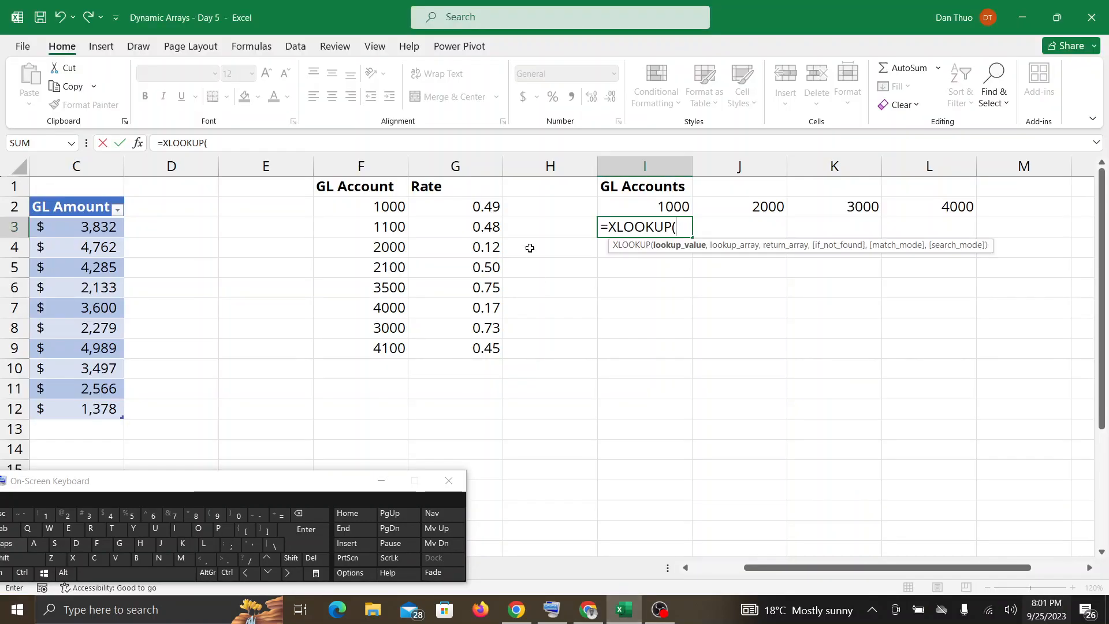
click(581, 621)
click(625, 619)
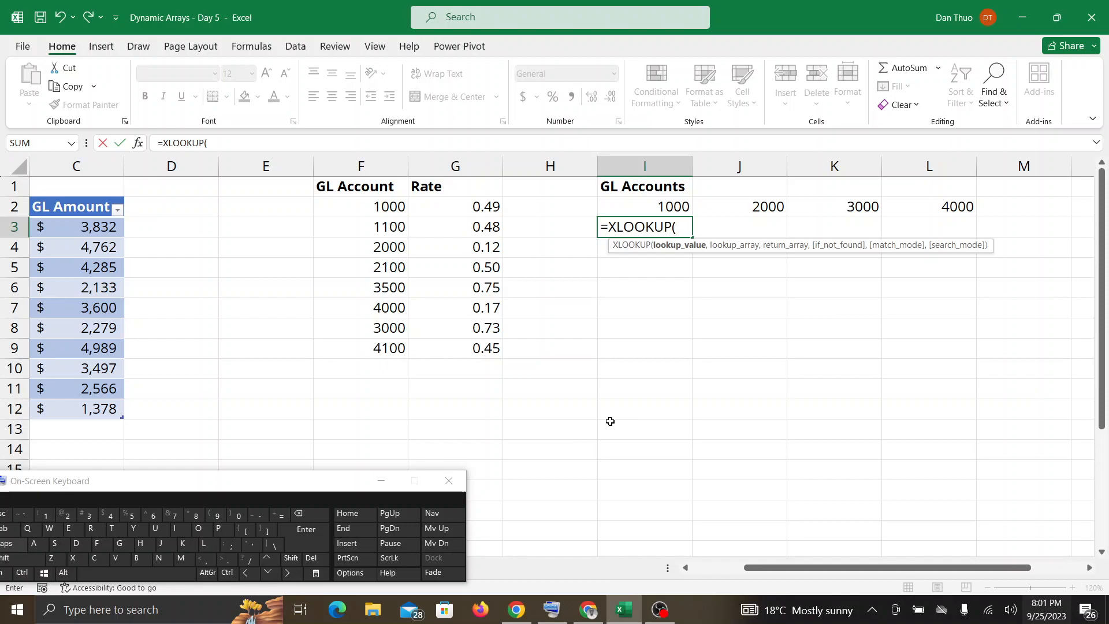
click(601, 608)
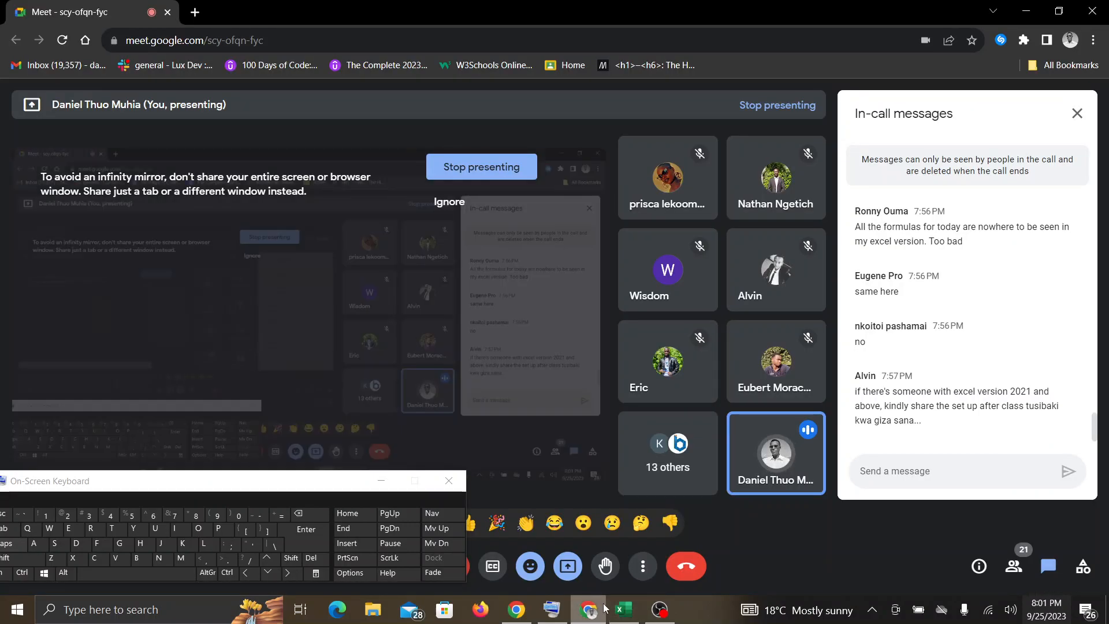
click(624, 610)
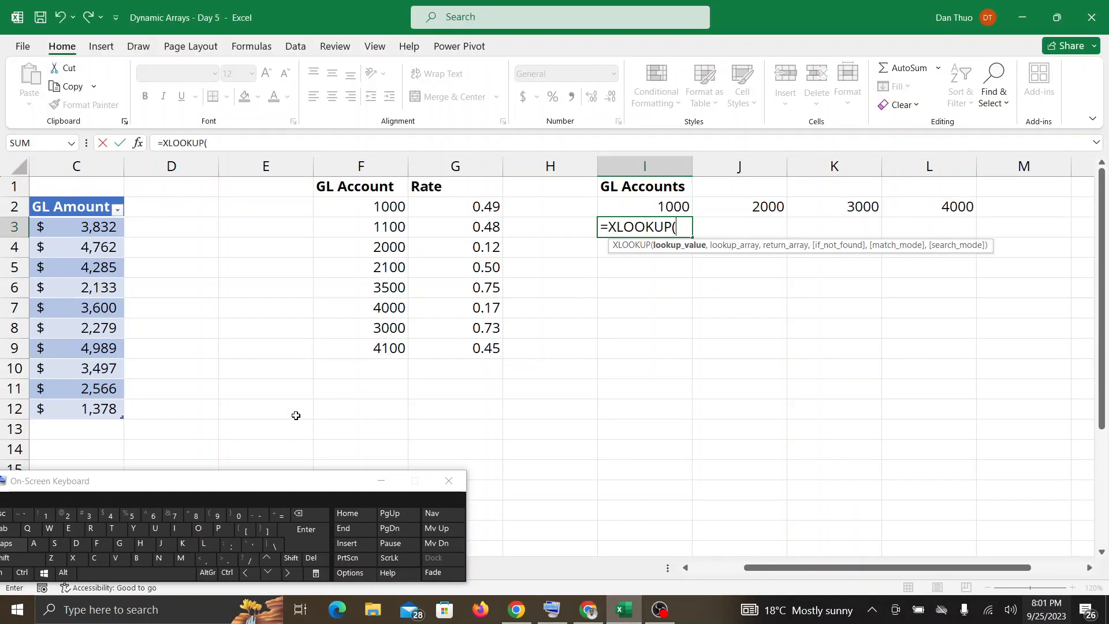
drag(226, 481, 247, 579)
drag(104, 409, 173, 406)
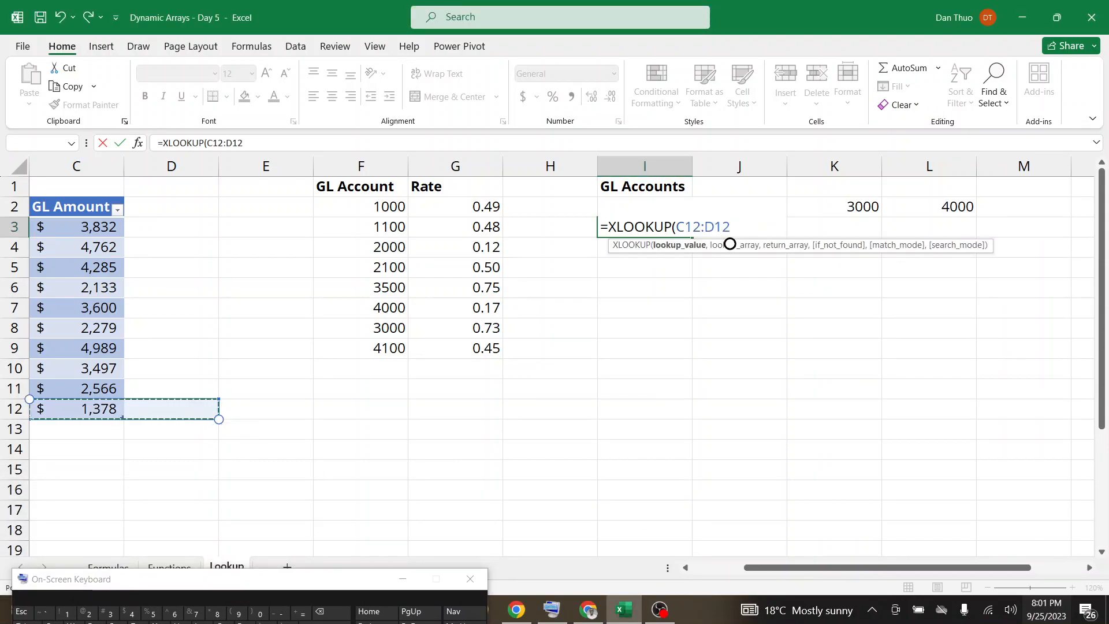
key(BackSpace)
key(BackSpace)
key(BackSpace)
key(BackSpace)
key(BackSpace)
key(BackSpace)
key(BackSpace)
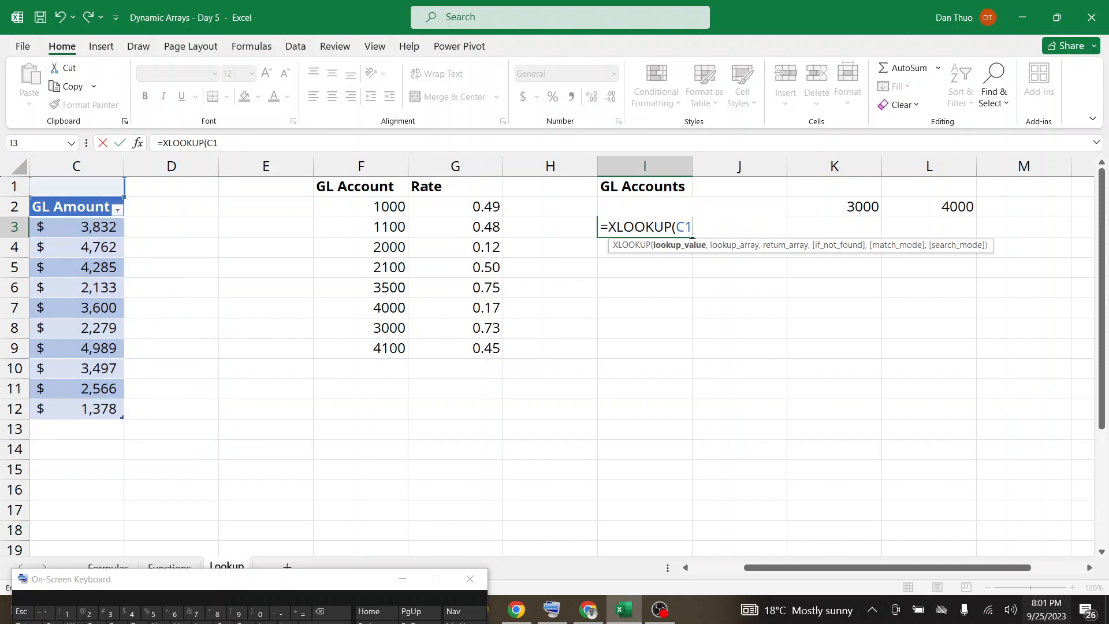
Check the Google Meet chat, and reopen the XLOOKUP arguments in I3 with the spilled GL accounts I2# as the lookup value.
click(588, 609)
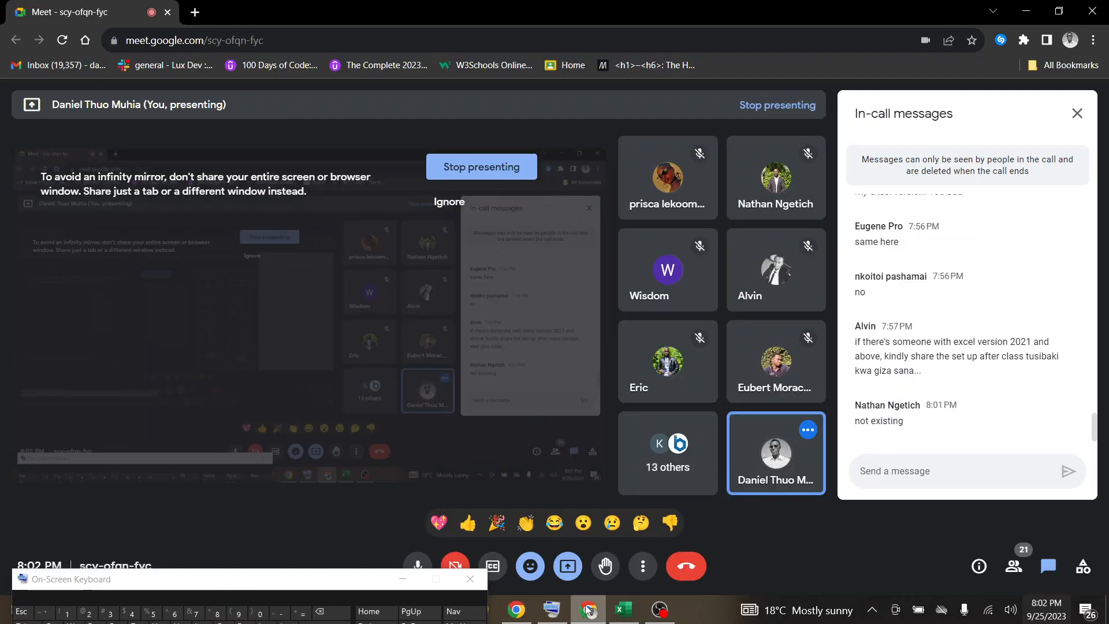
click(623, 609)
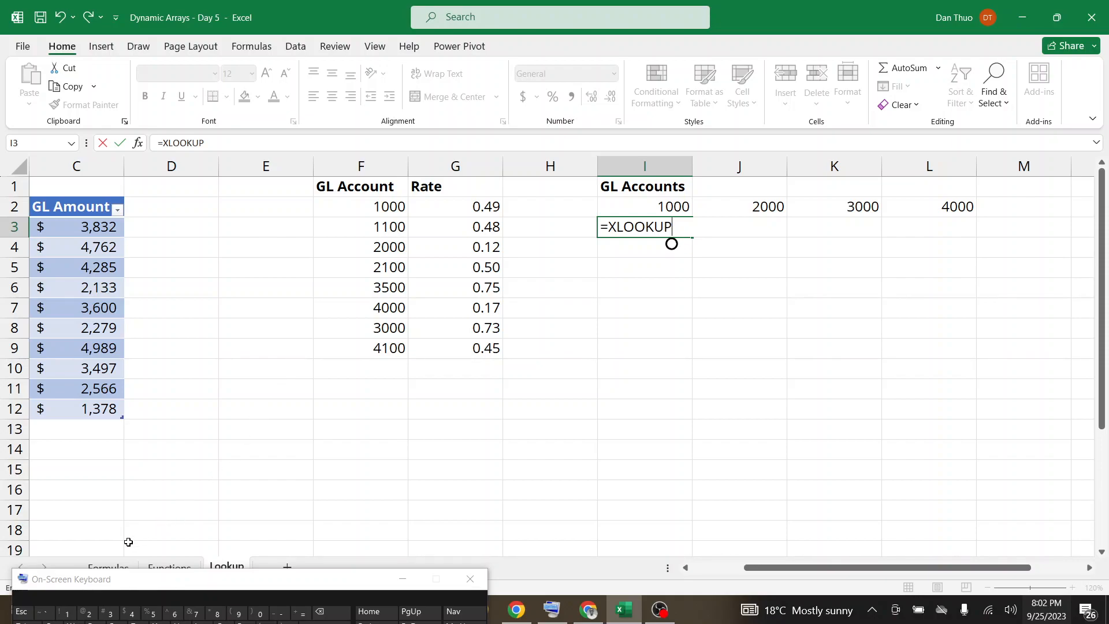
drag(143, 583, 151, 535)
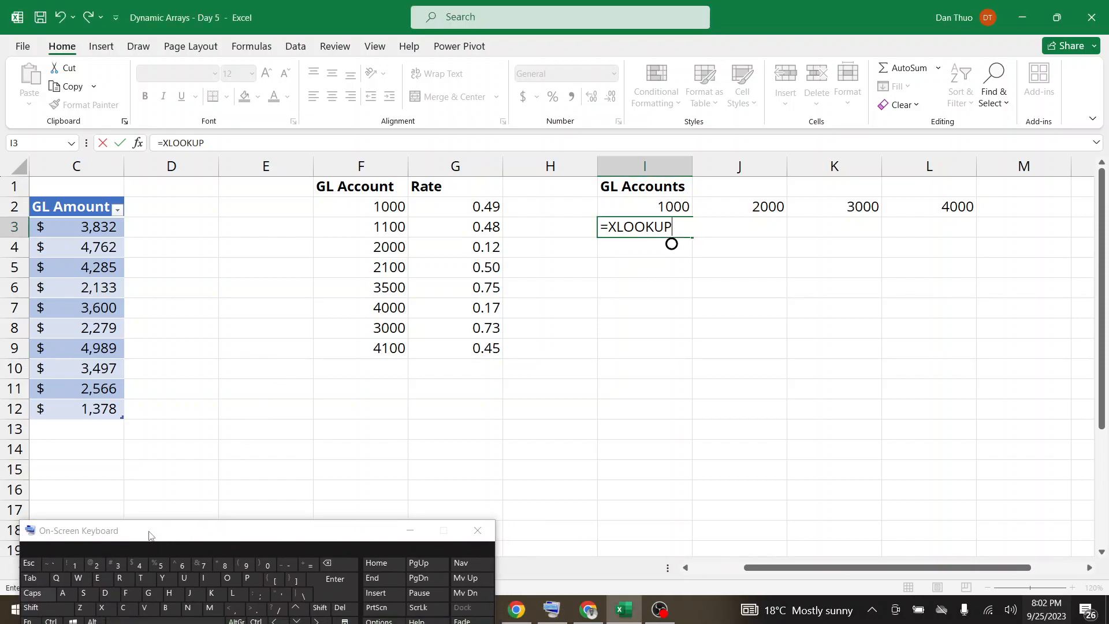
text(()
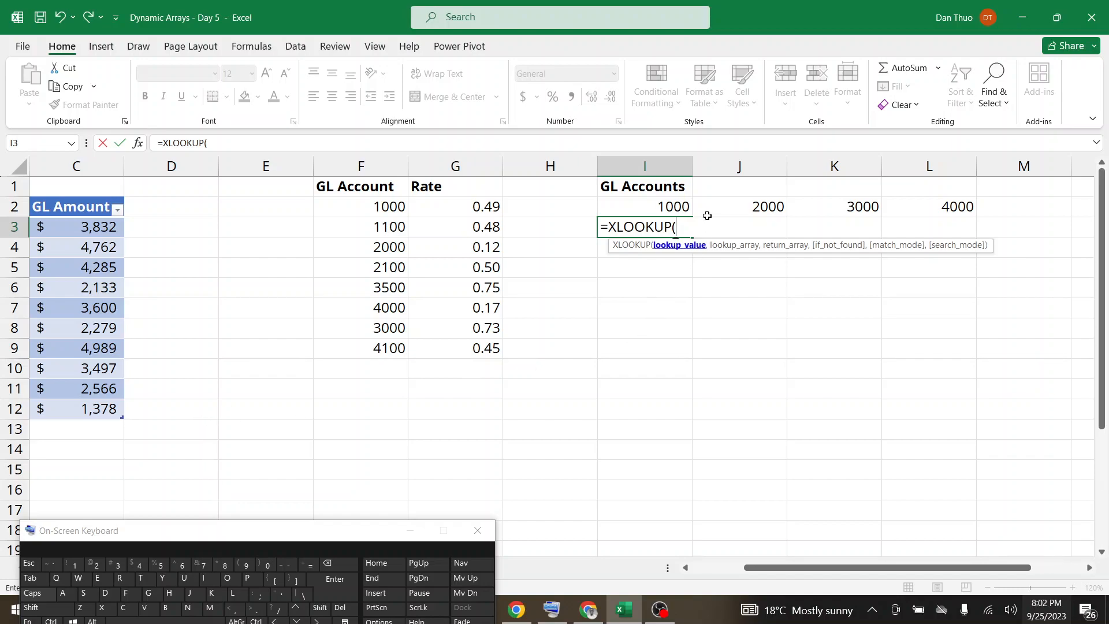
drag(641, 206, 930, 208)
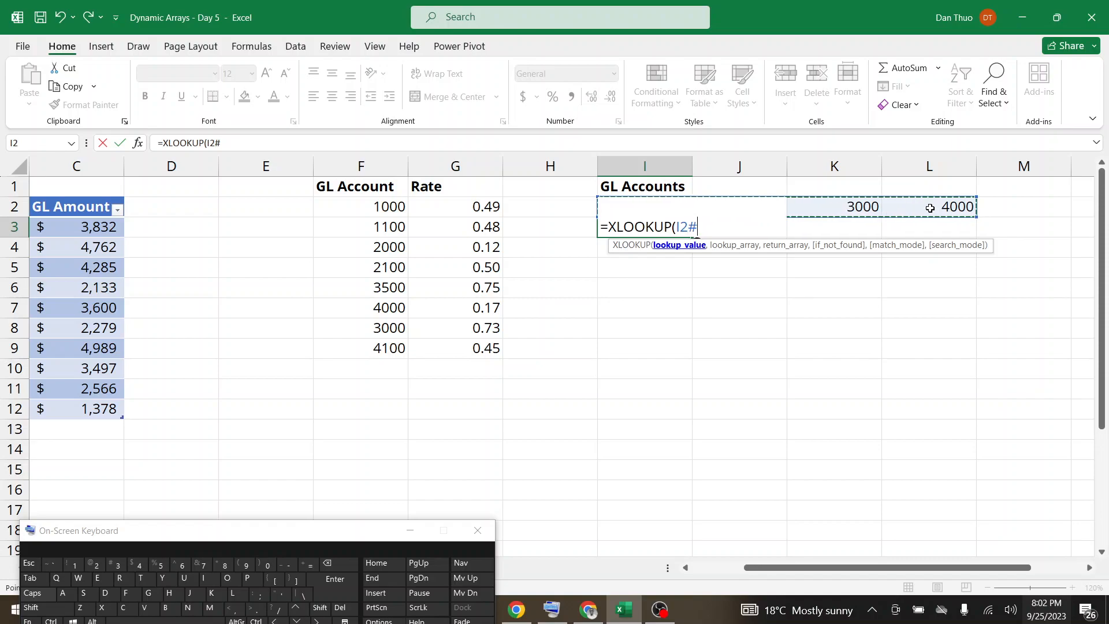
text(,)
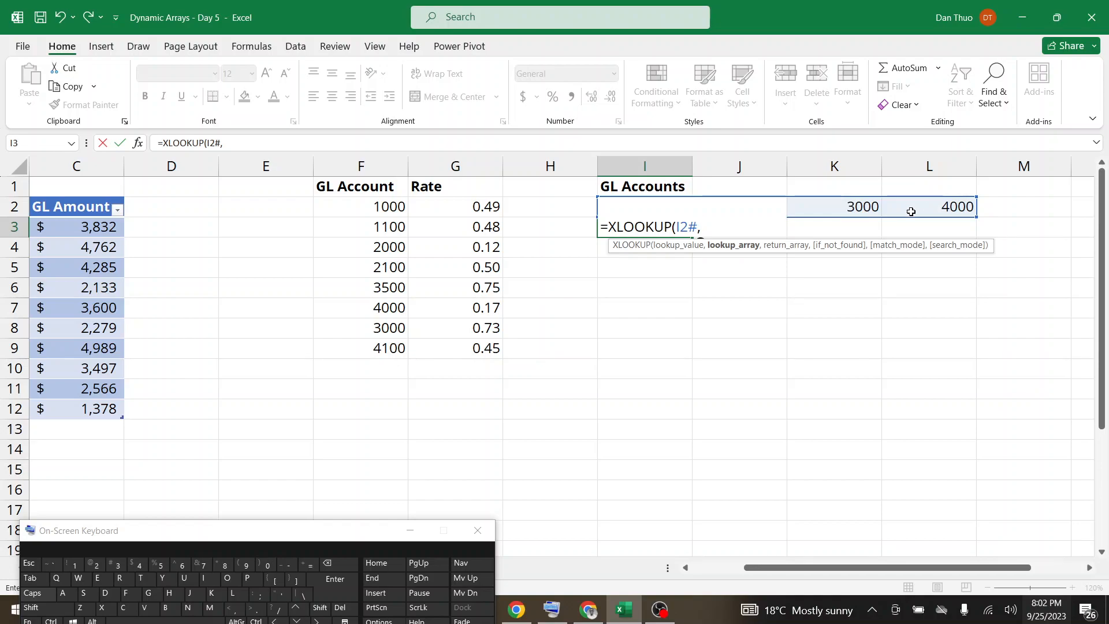
Complete the I3 formula with F2# as the lookup array and G2# as the return array, giving =XLOOKUP(I2#,F2#,G2#).
click(385, 206)
drag(385, 206, 395, 343)
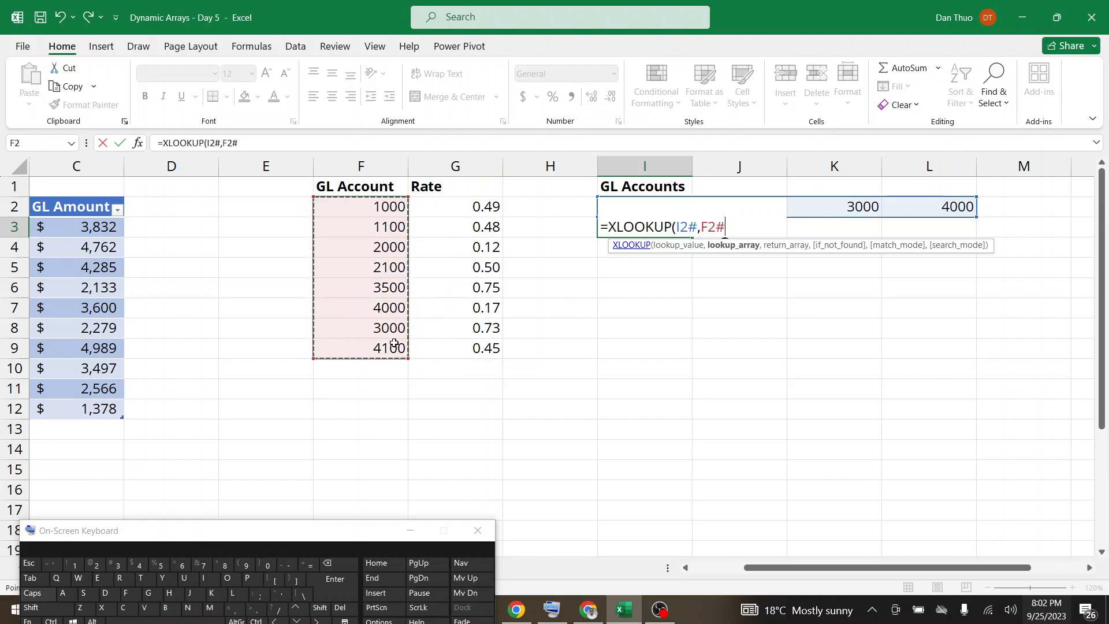
text(,)
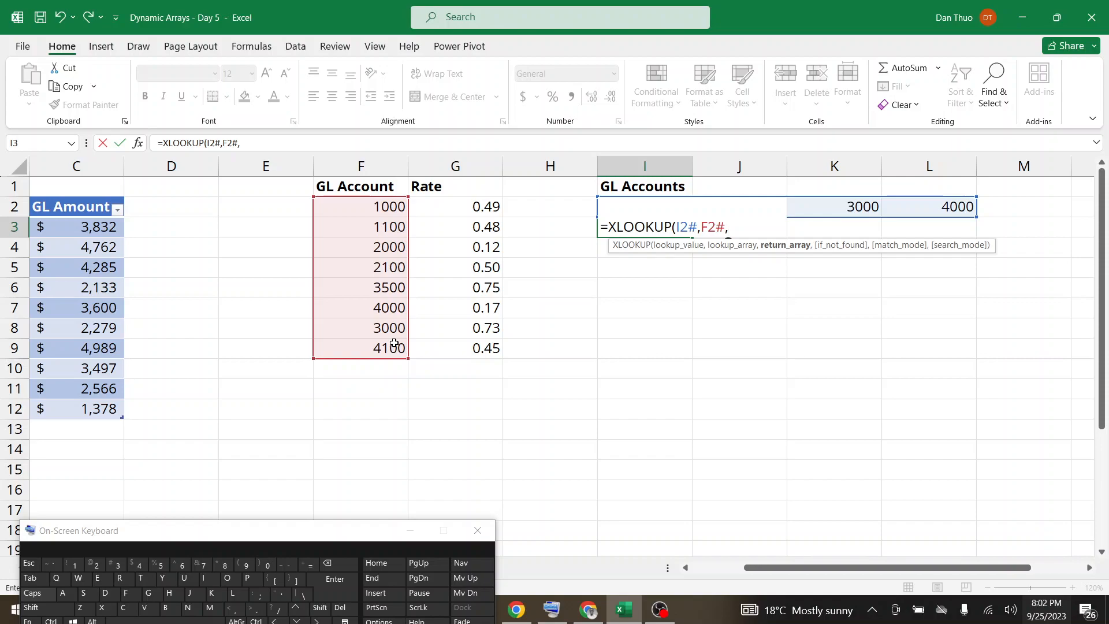
drag(494, 206, 488, 344)
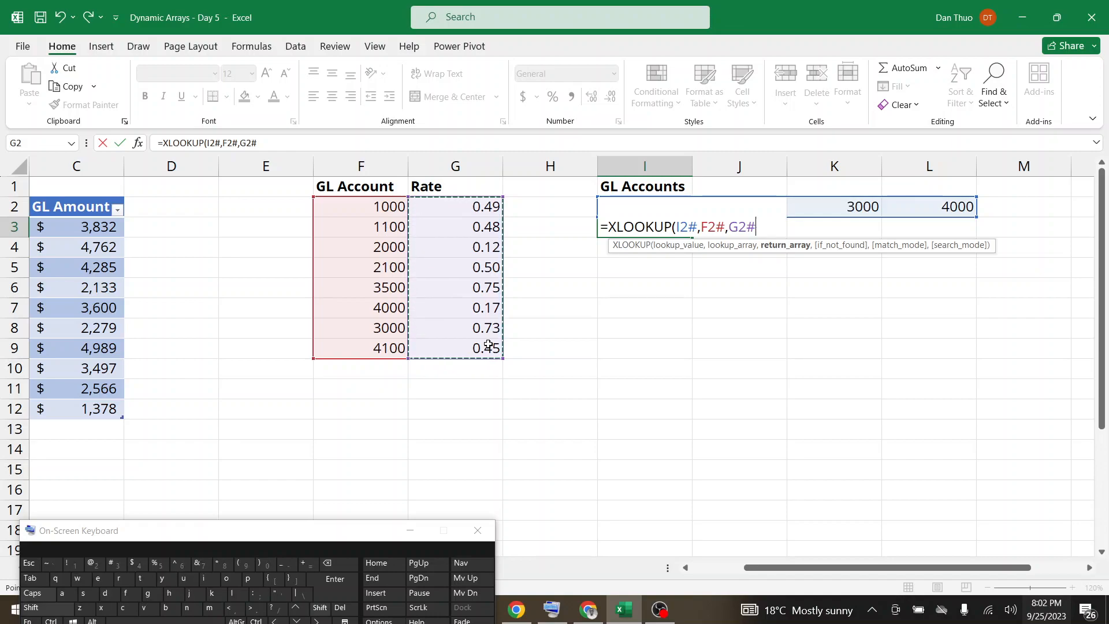
text())
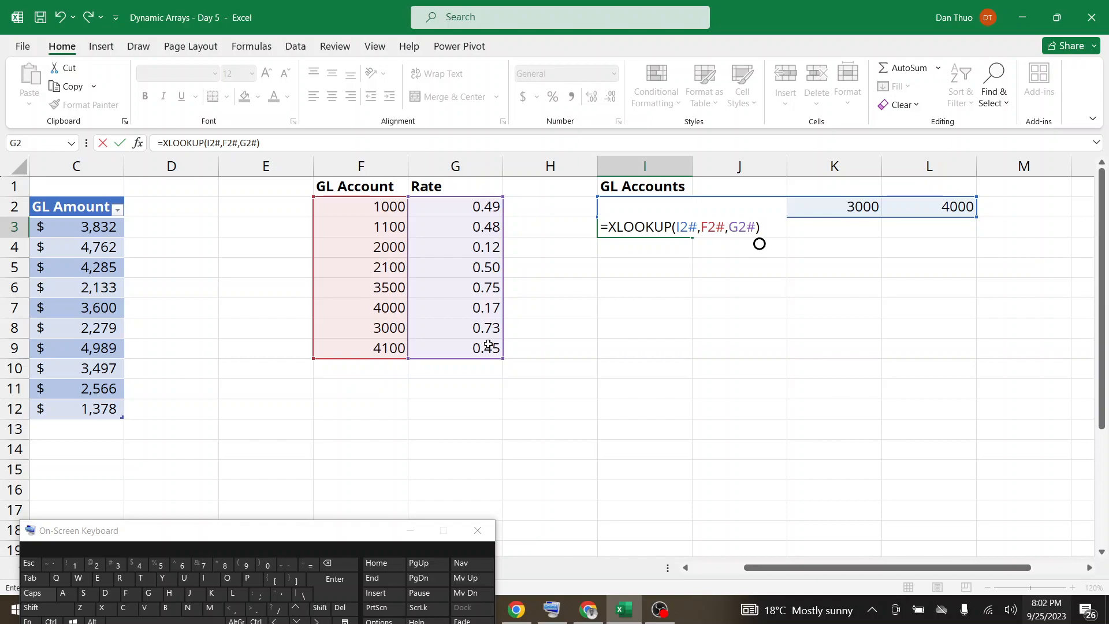
key(Return)
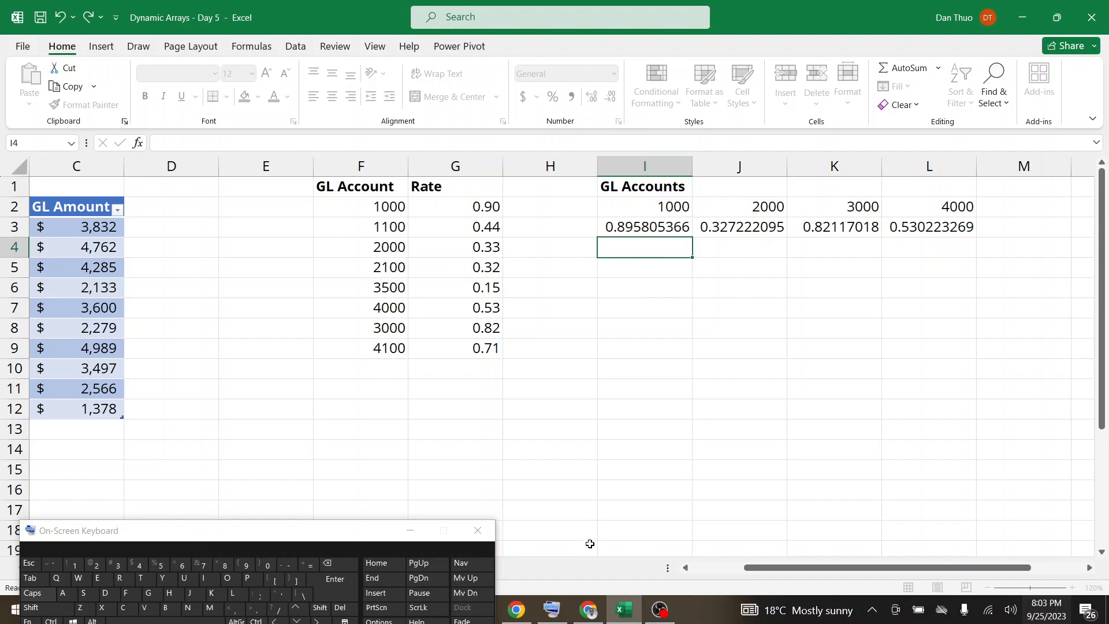
Review new in-call messages in Google Meet, move the on-screen keyboard clear of the sheet, and return to the Excel workbook.
click(588, 610)
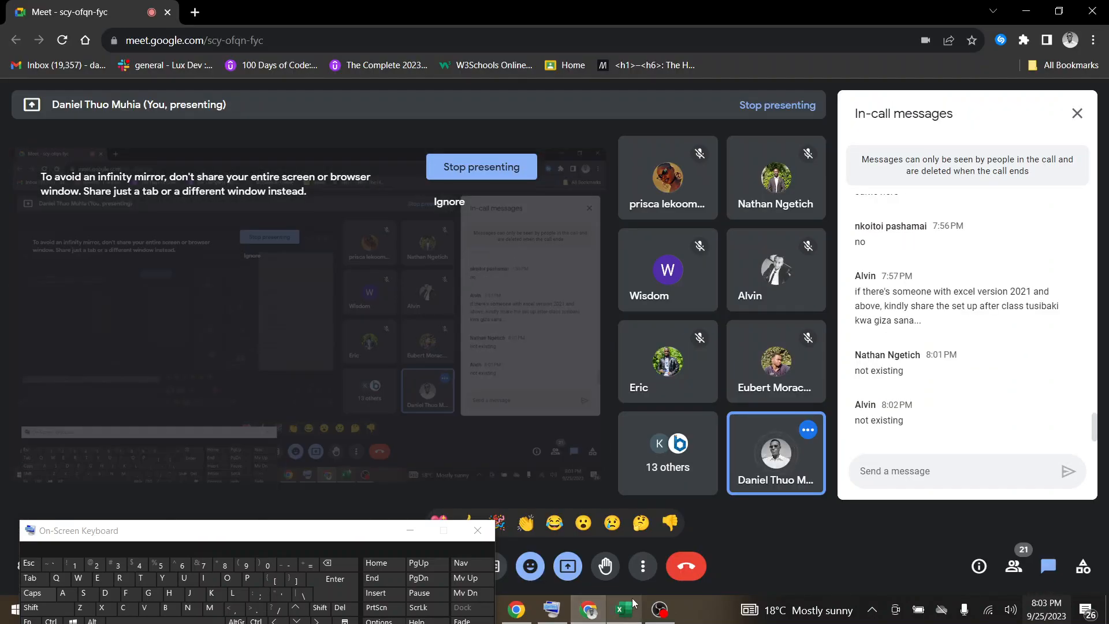
click(634, 611)
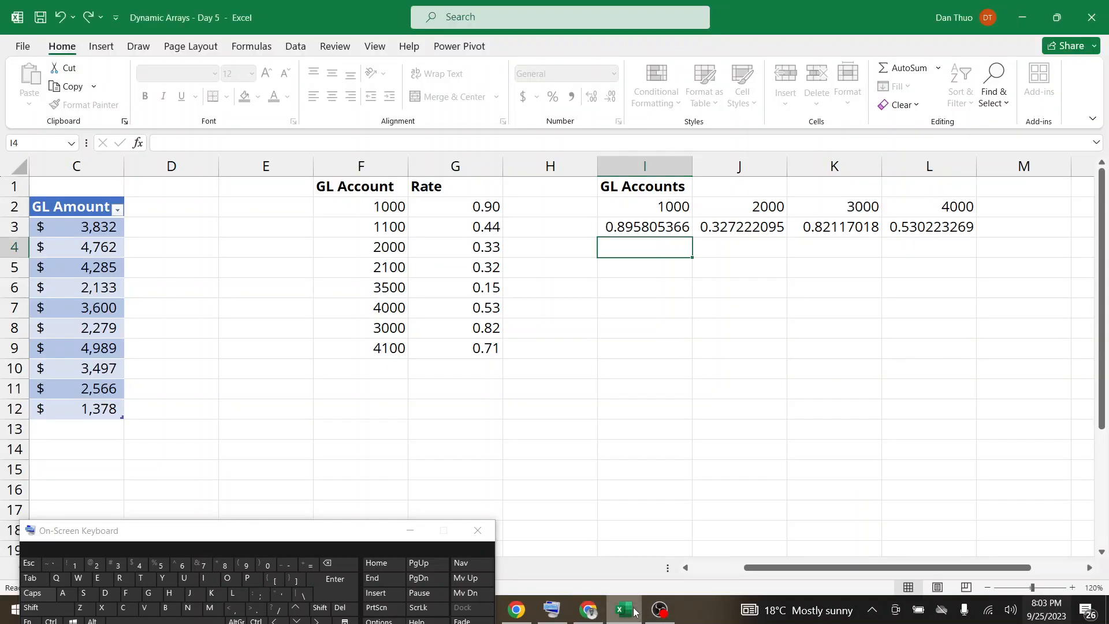
click(586, 617)
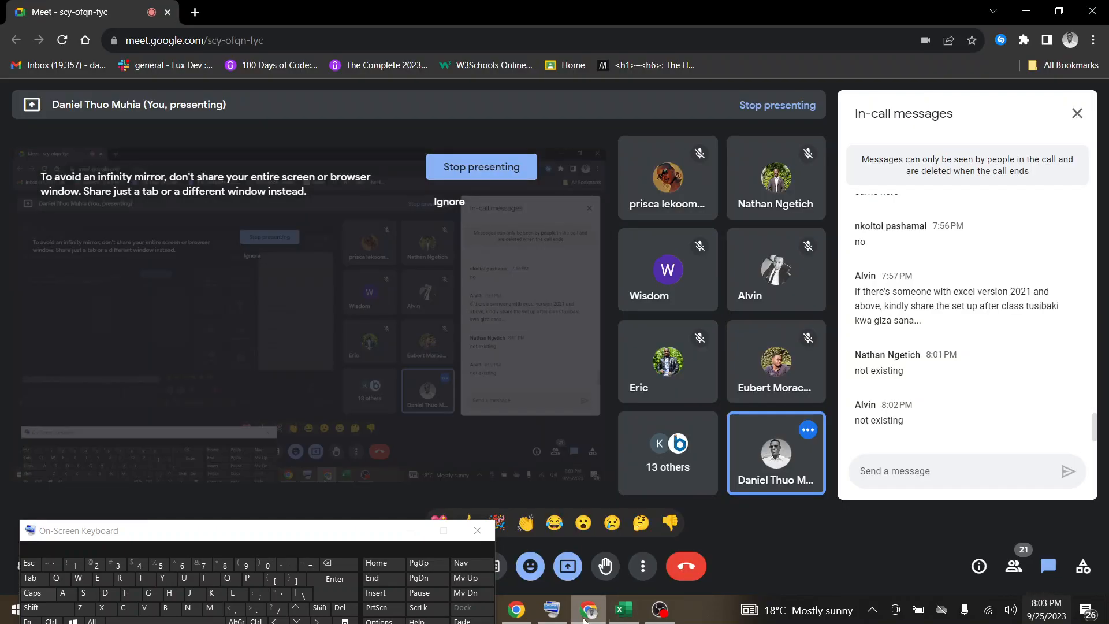
click(622, 617)
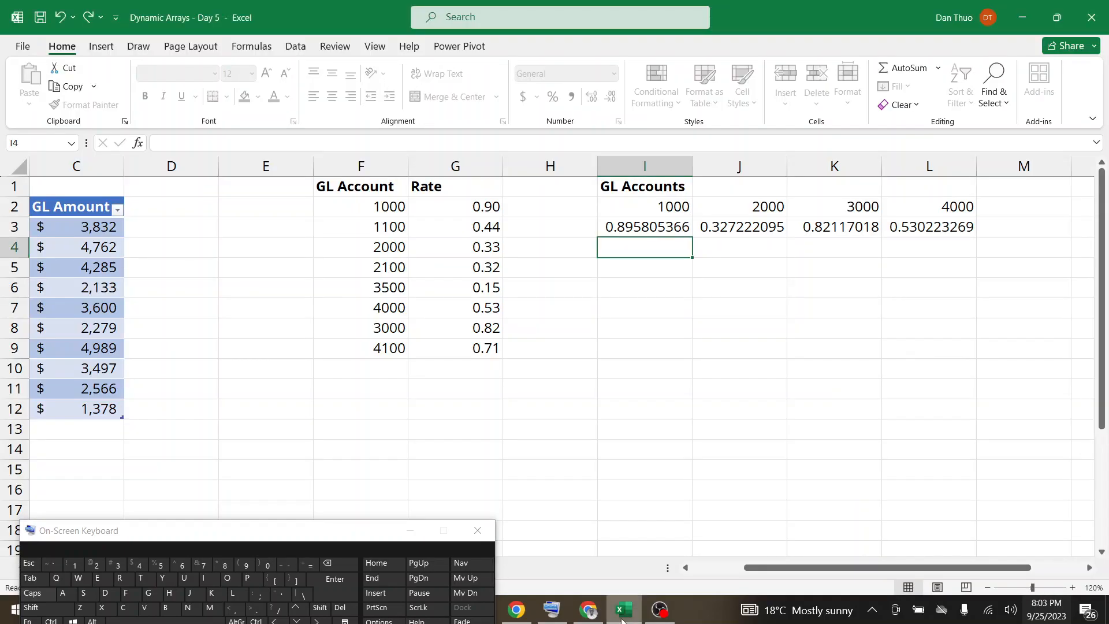
drag(325, 530, 314, 606)
mouse_move(587, 617)
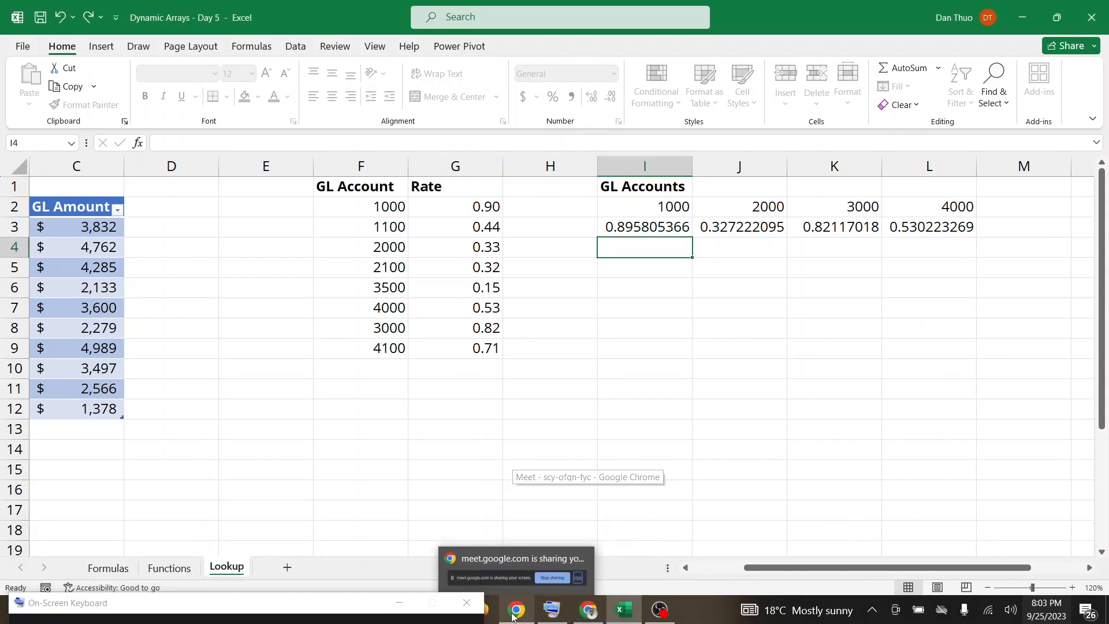
drag(369, 608, 369, 623)
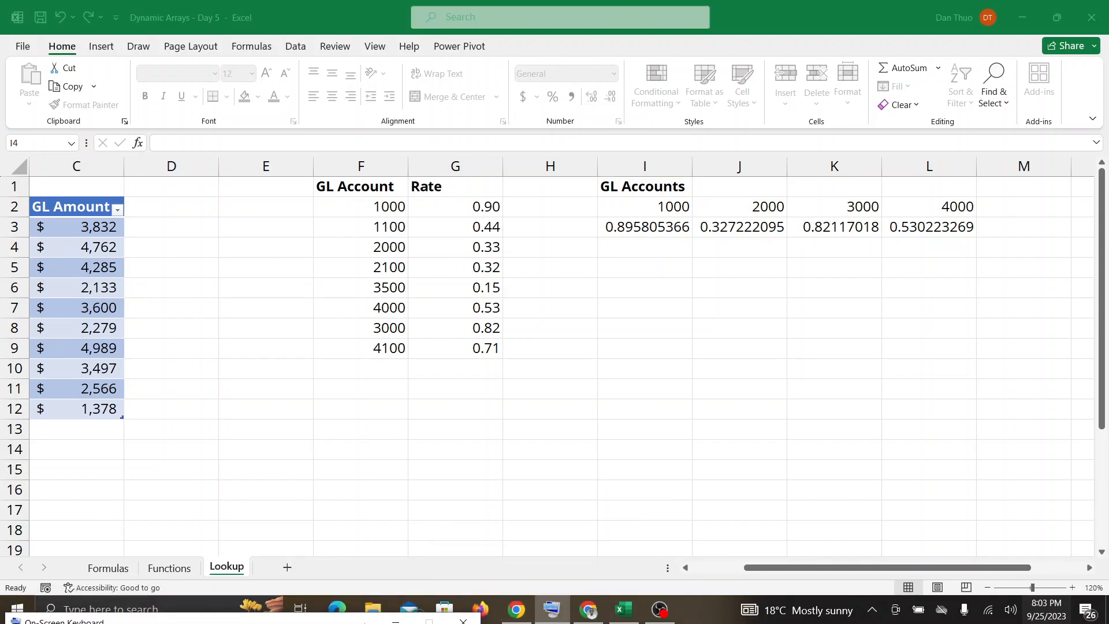
click(588, 610)
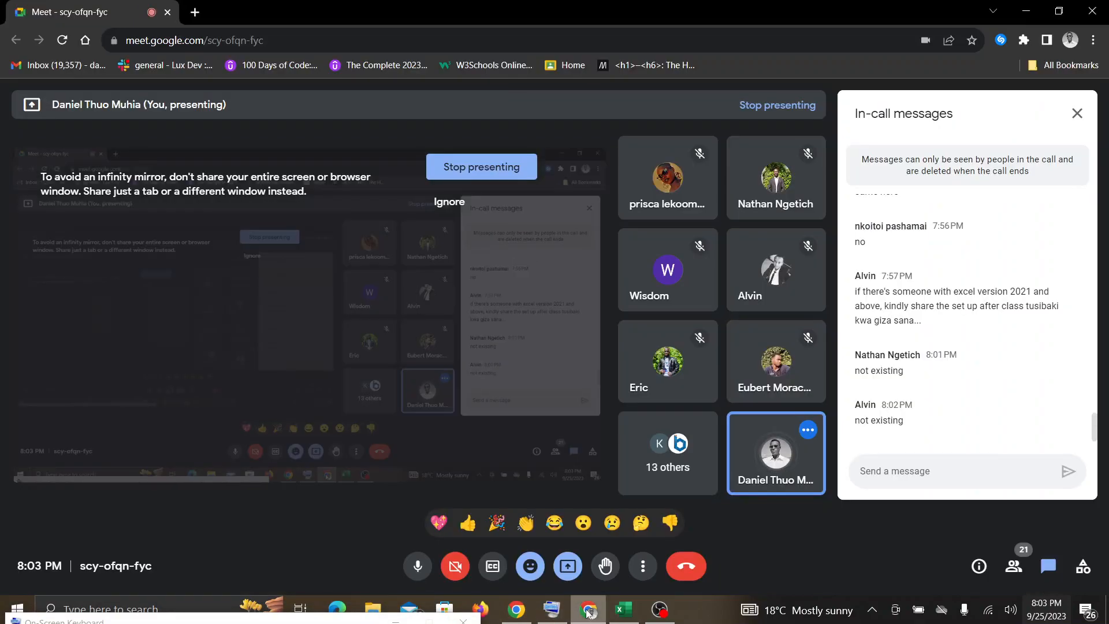
click(631, 612)
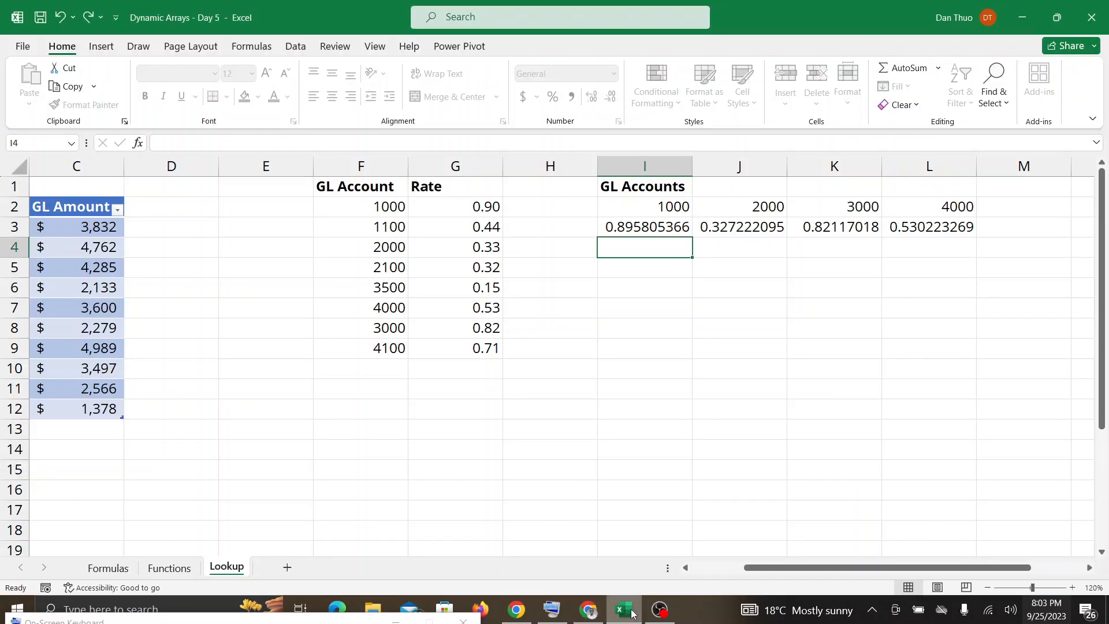
click(597, 614)
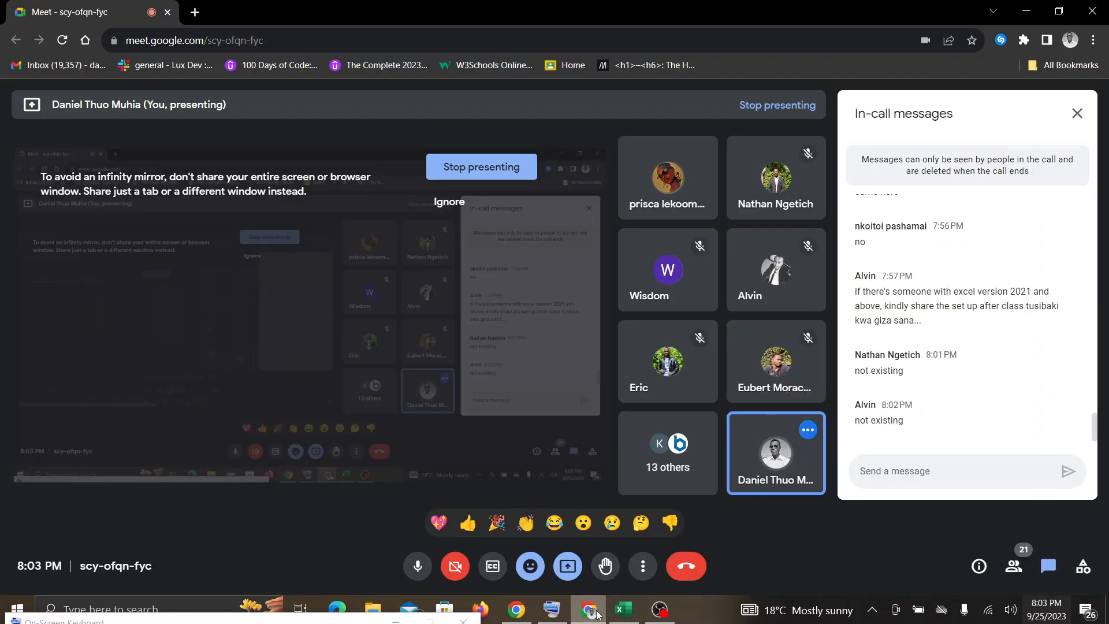
click(620, 612)
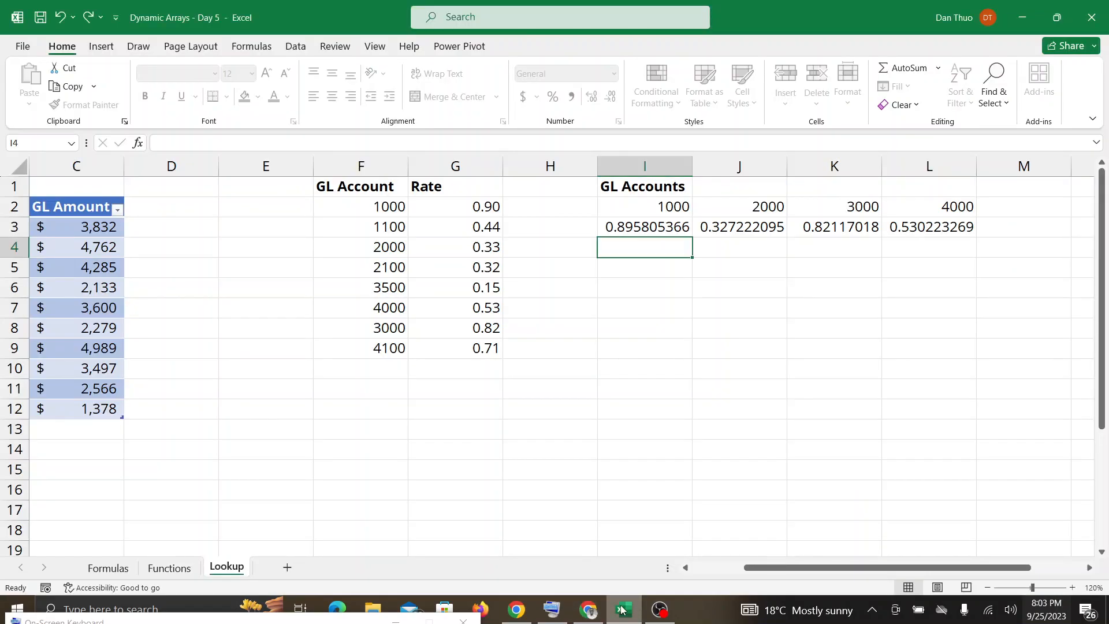
Clear the XLOOKUP formula from cell I3.
click(643, 227)
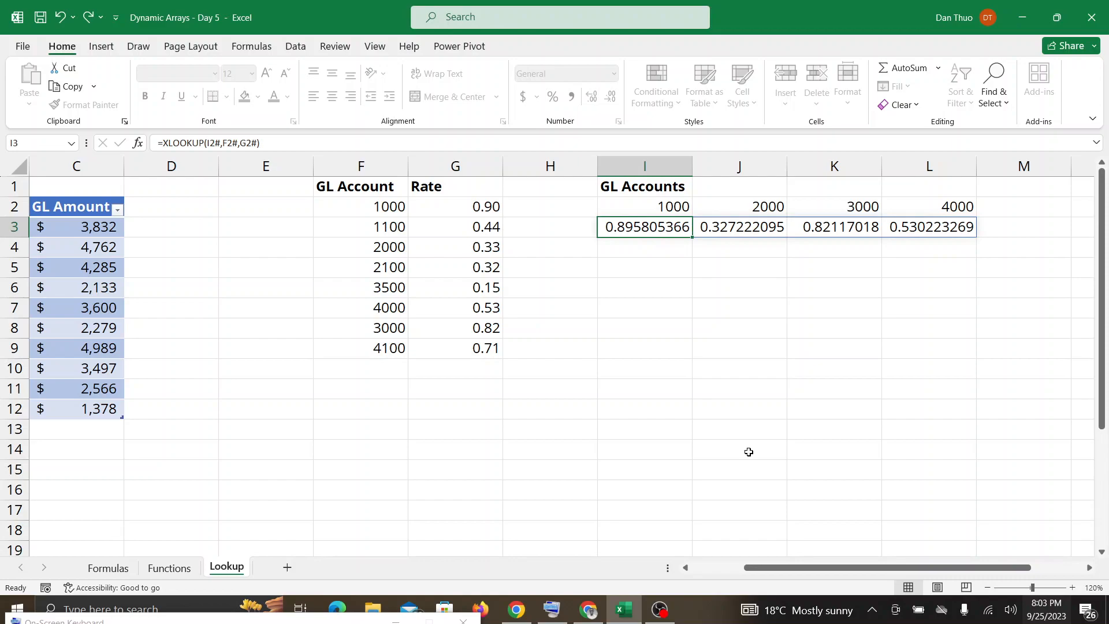
key(Delete)
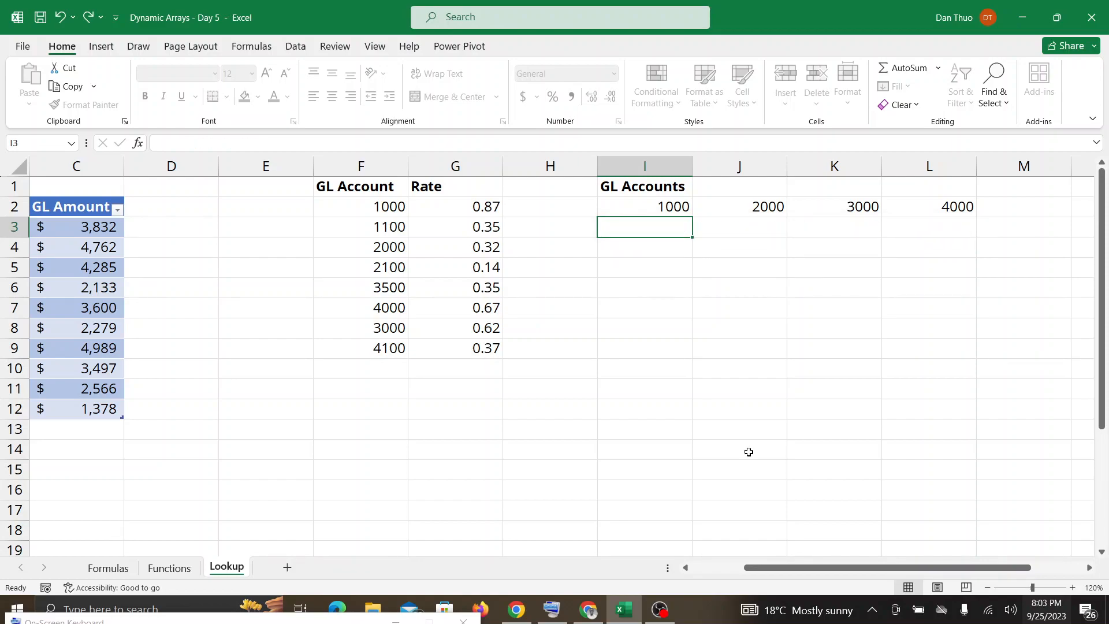
Bring the on-screen keyboard back into view and begin an XLOOKUP formula in cell I3.
drag(145, 622, 170, 543)
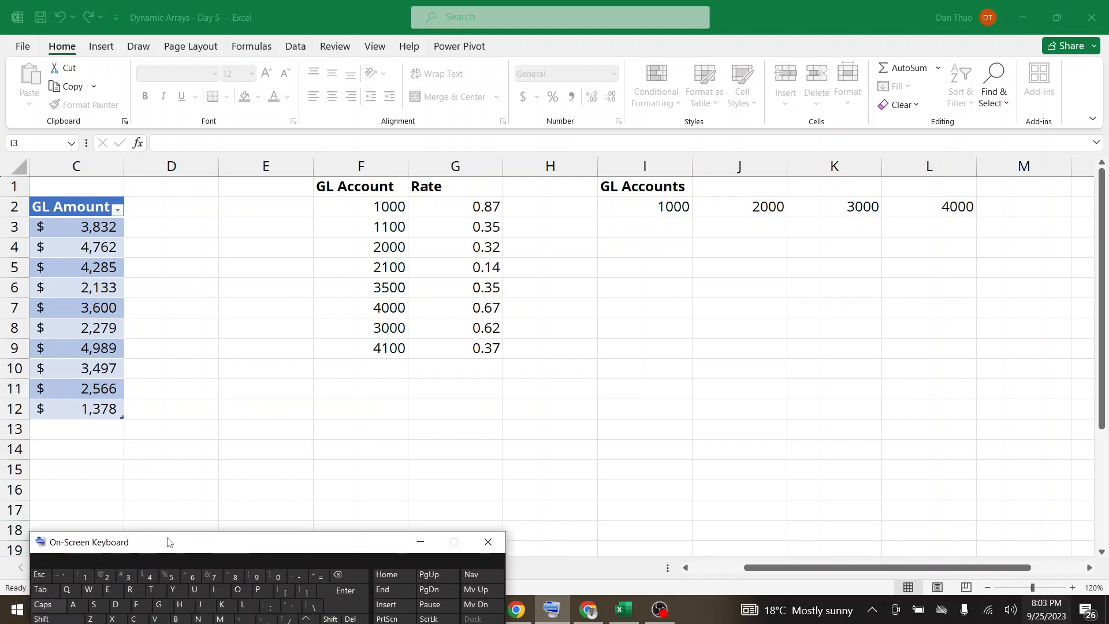
click(666, 225)
click(321, 577)
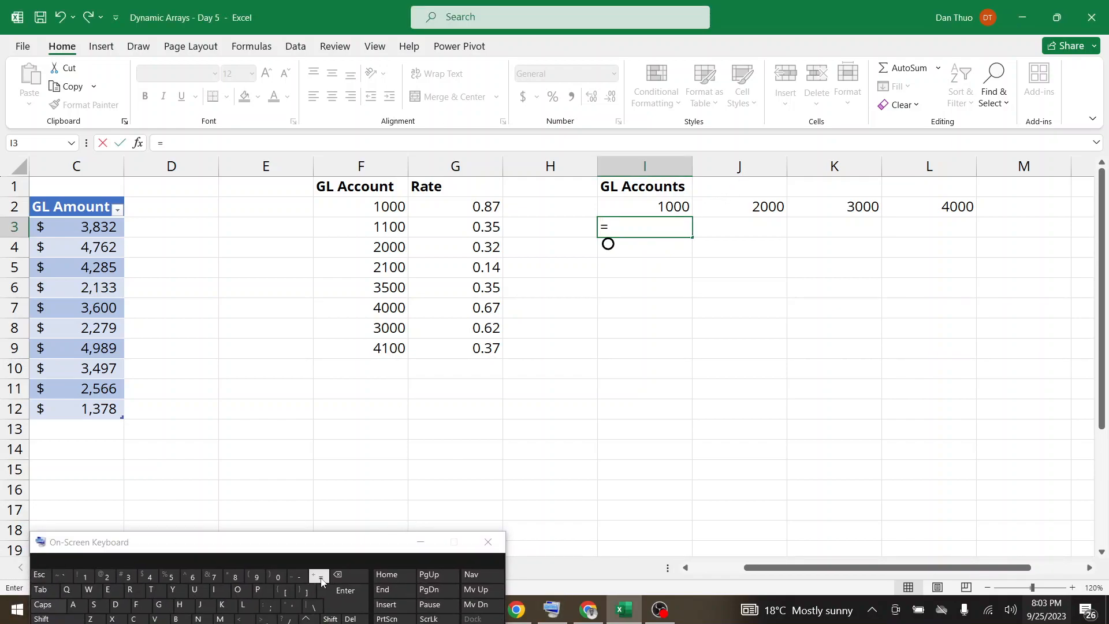
text(XLOO)
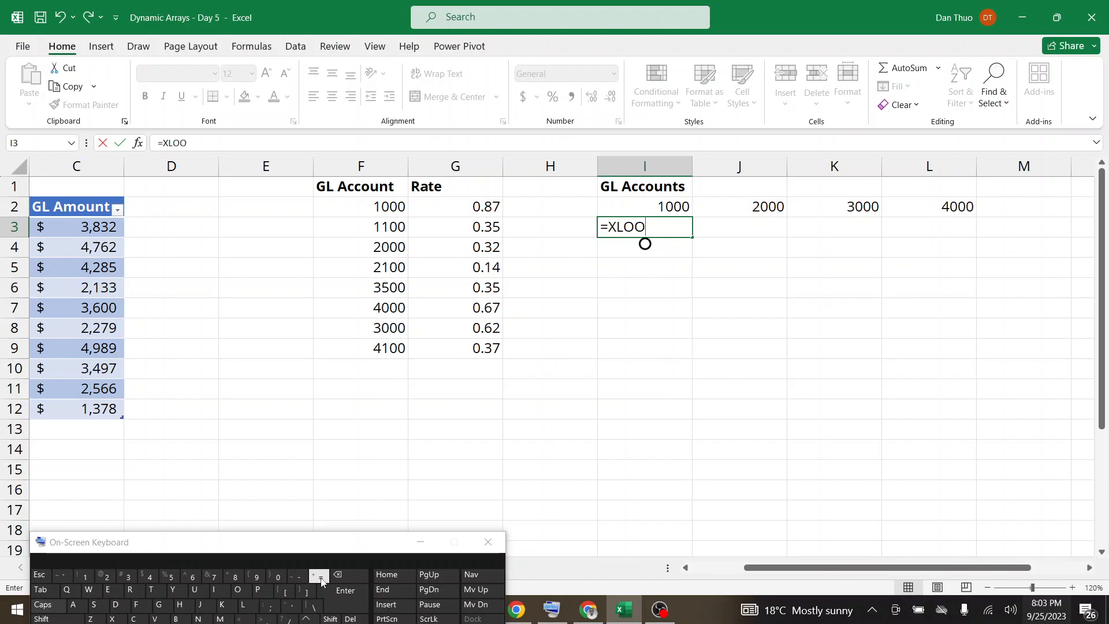
text(KU)
key(BackSpace)
key(BackSpace)
key(BackSpace)
key(BackSpace)
key(BackSpace)
key(BackSpace)
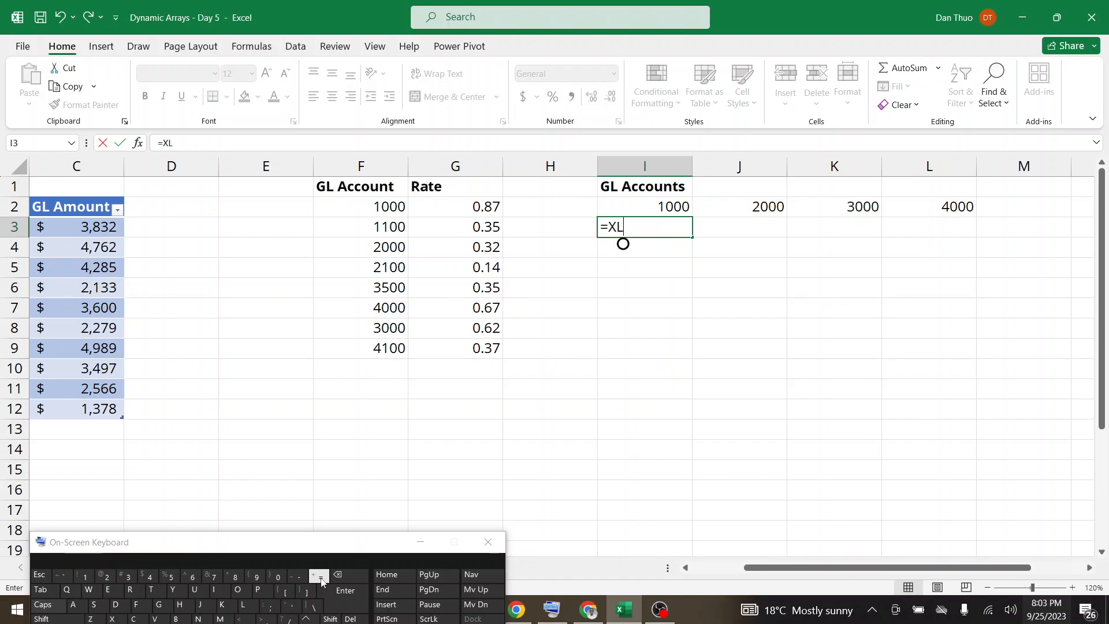
text(x)
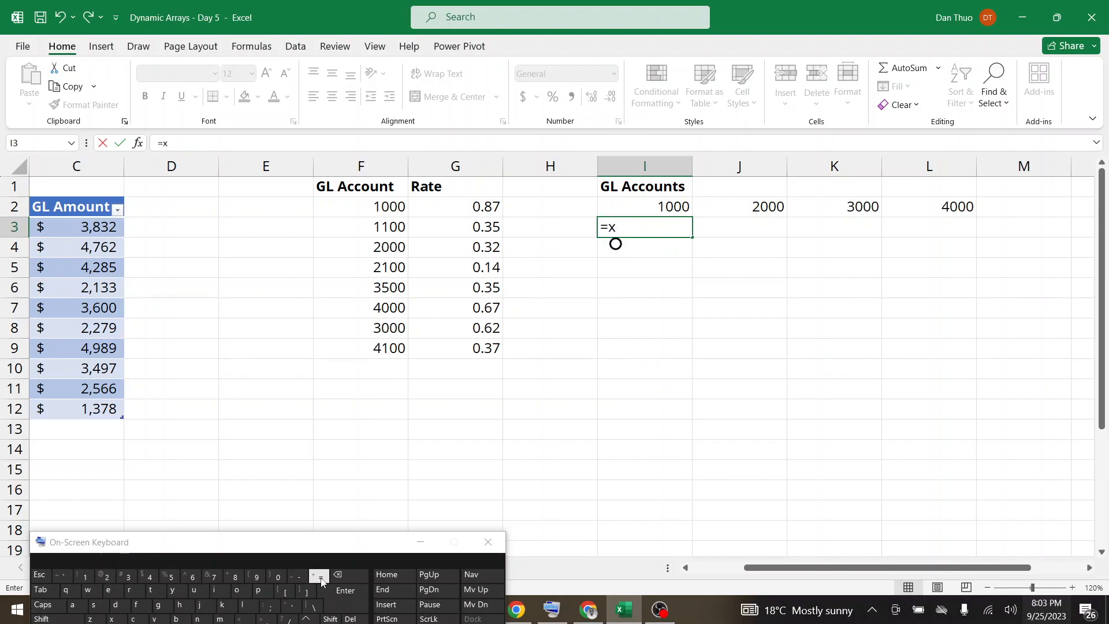
text(loo)
key(BackSpace)
key(BackSpace)
key(BackSpace)
key(BackSpace)
key(Caps_Lock)
text(XLOO)
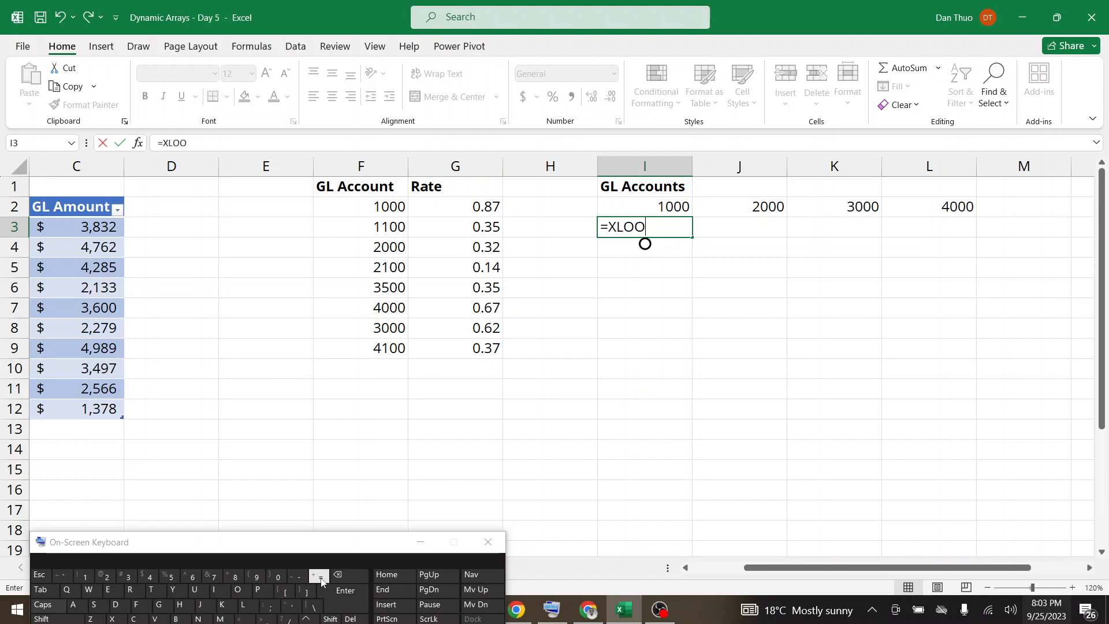
text(KUP)
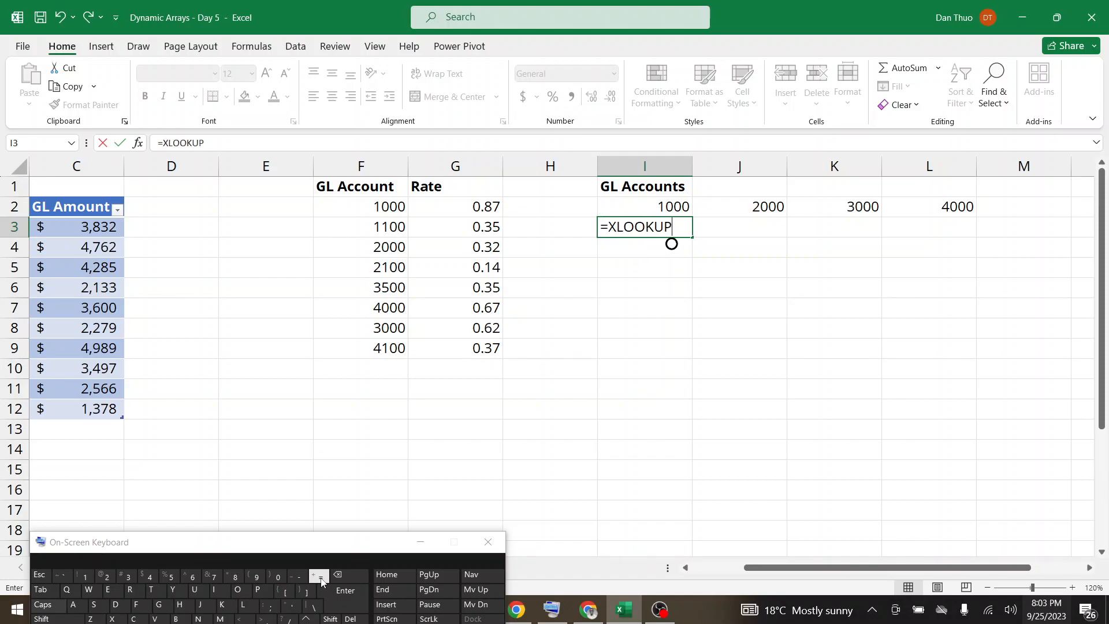
text(()
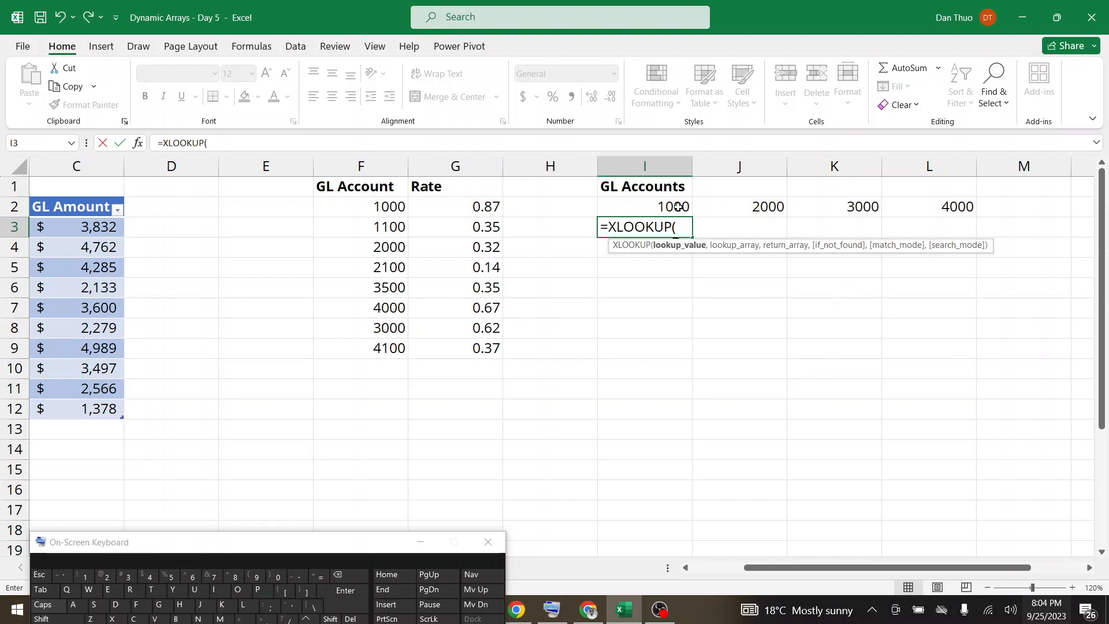
Complete the I3 formula as =XLOOKUP(I2#,F2#,G2#), using the spilled accounts as lookup value and the rates as return array.
drag(654, 202, 916, 204)
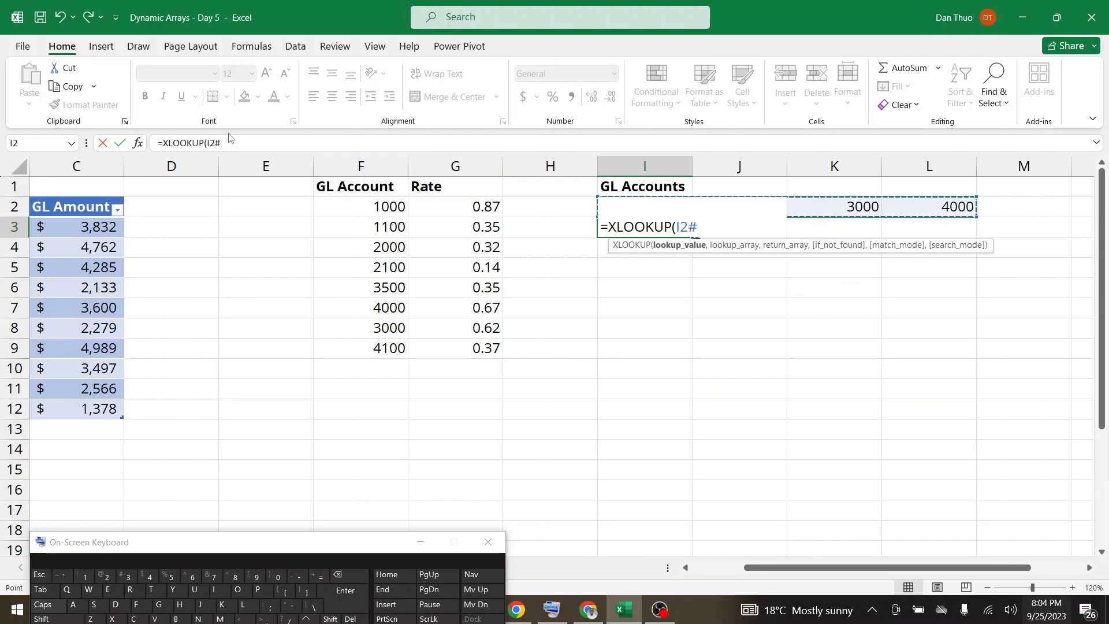
click(240, 141)
text(,)
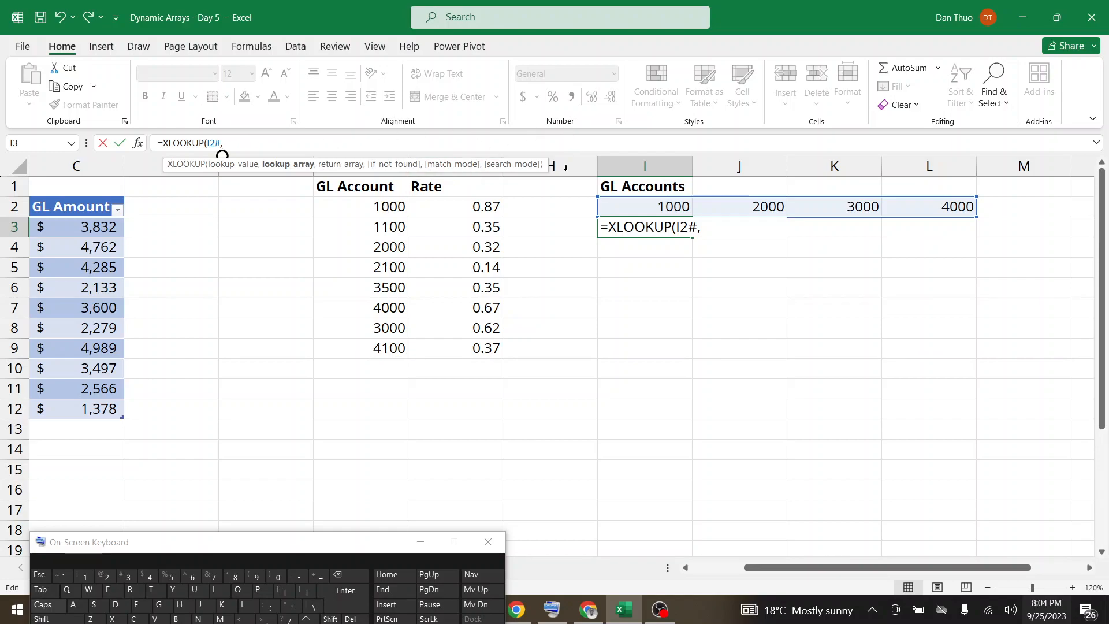
click(398, 206)
drag(399, 206, 390, 341)
text(,)
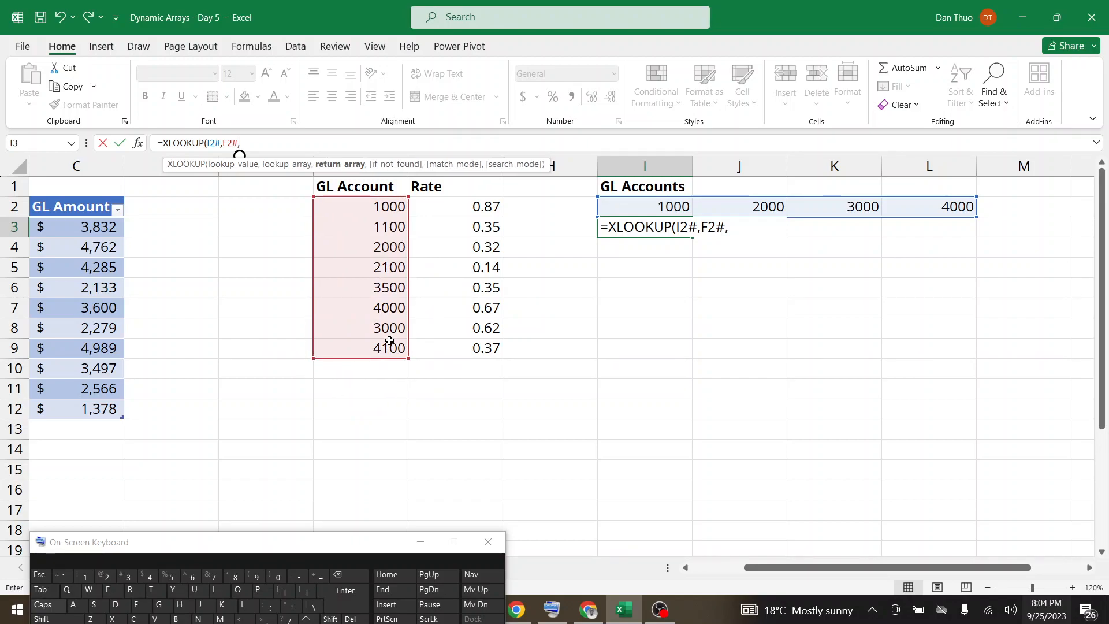
drag(487, 206, 479, 345)
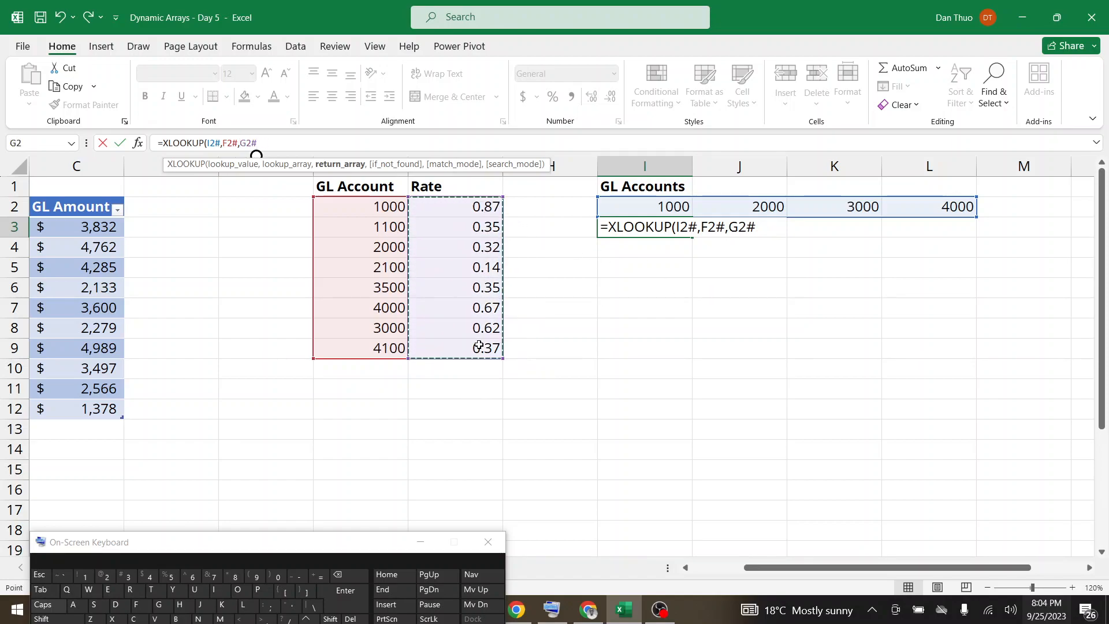
text())
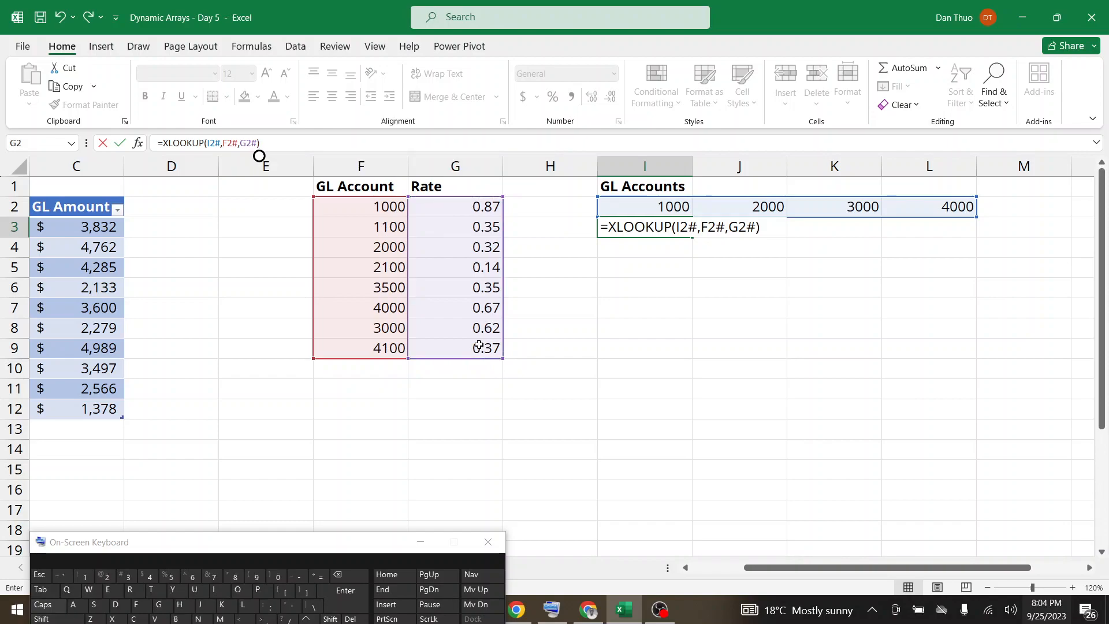
key(Return)
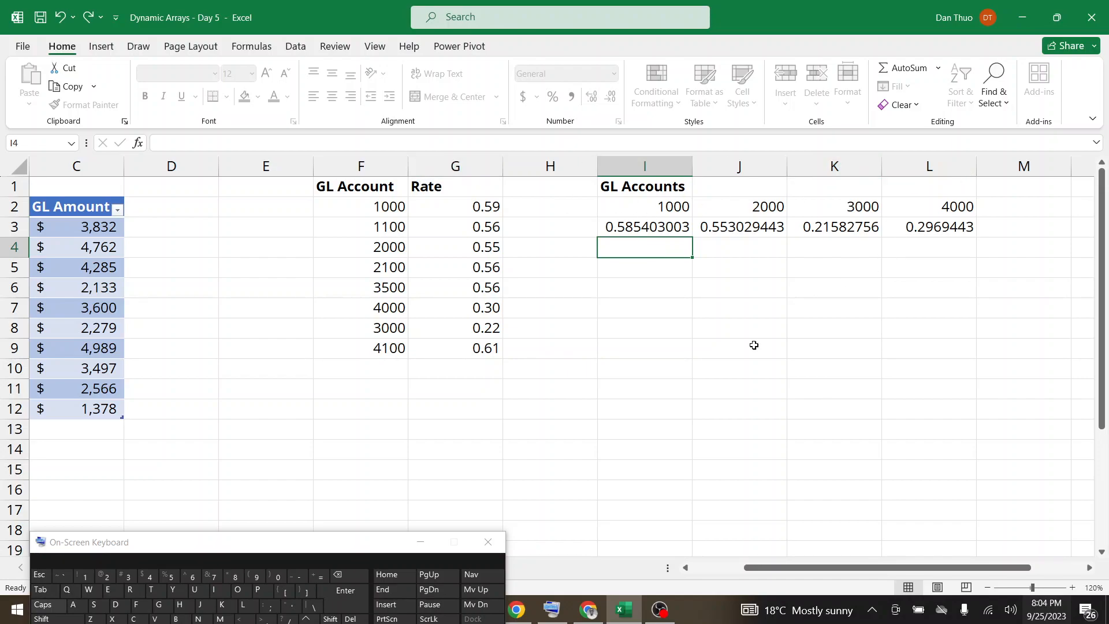
Check the Google Meet chat, then return to the Excel workbook and zoom the Lookup sheet to 130%.
click(583, 610)
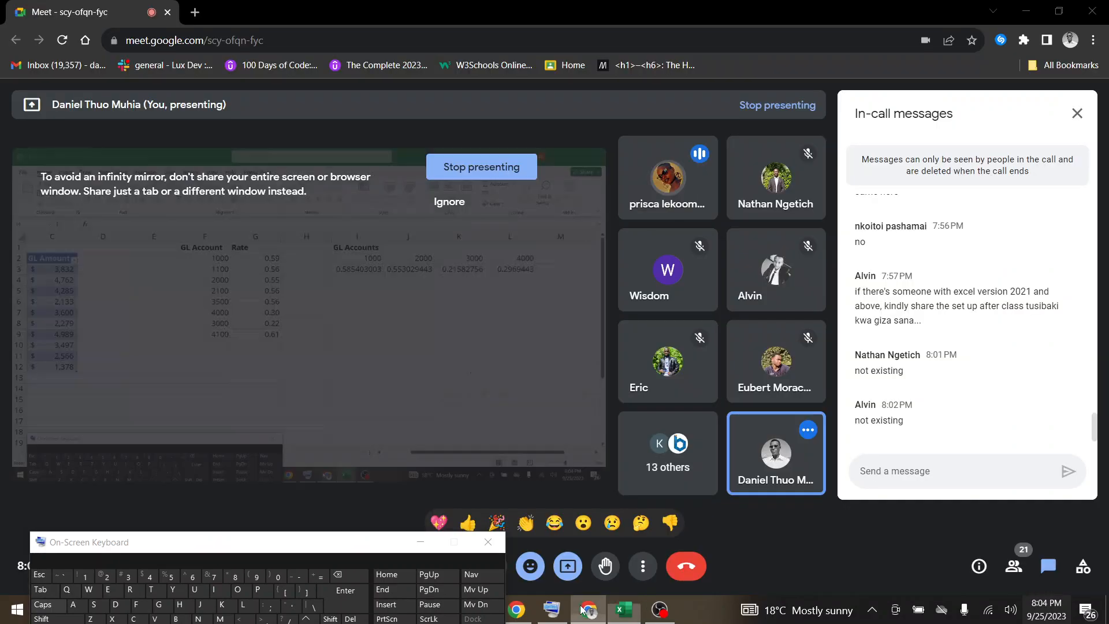
click(622, 610)
click(1073, 587)
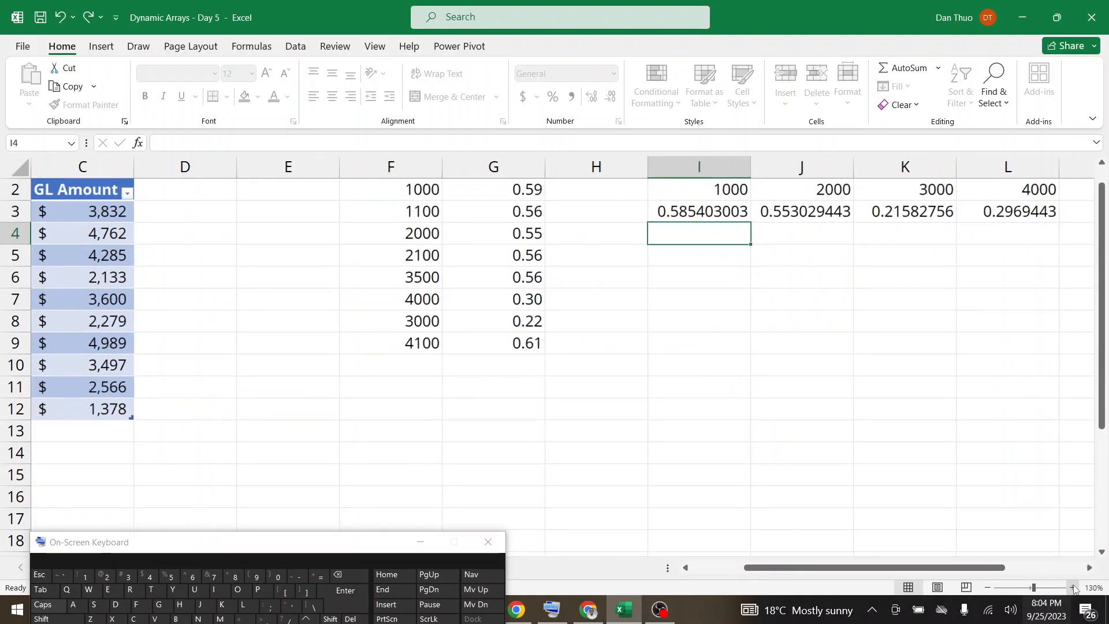
scroll(602, 325, up, 1)
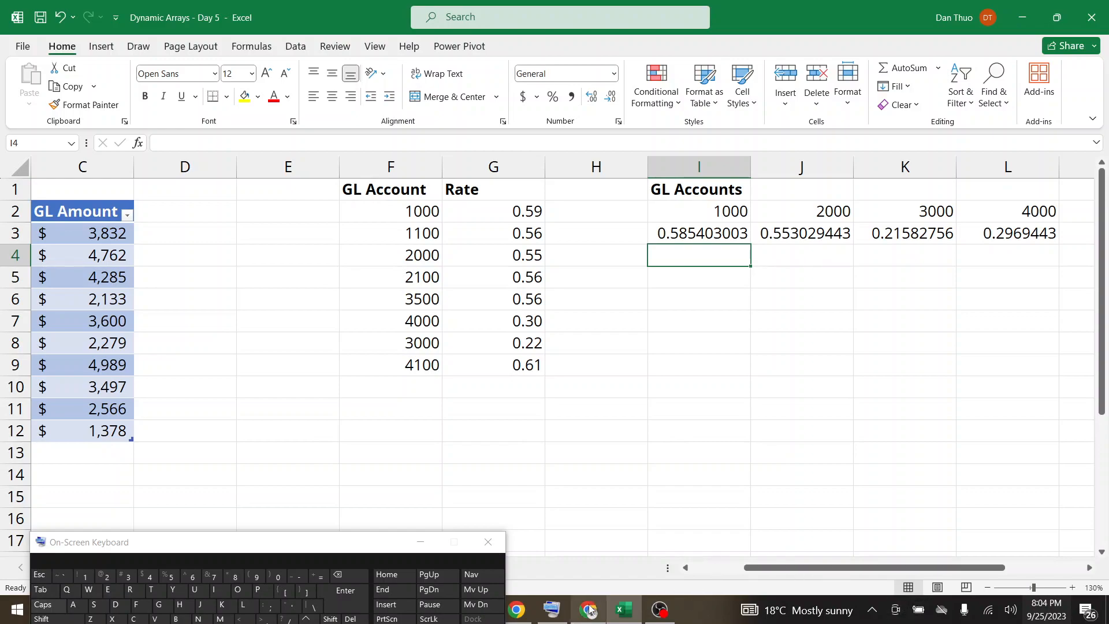
Check Google Meet again, move the on-screen keyboard clear of the sheet tabs, and return to Excel.
click(588, 610)
drag(299, 541, 261, 612)
click(624, 616)
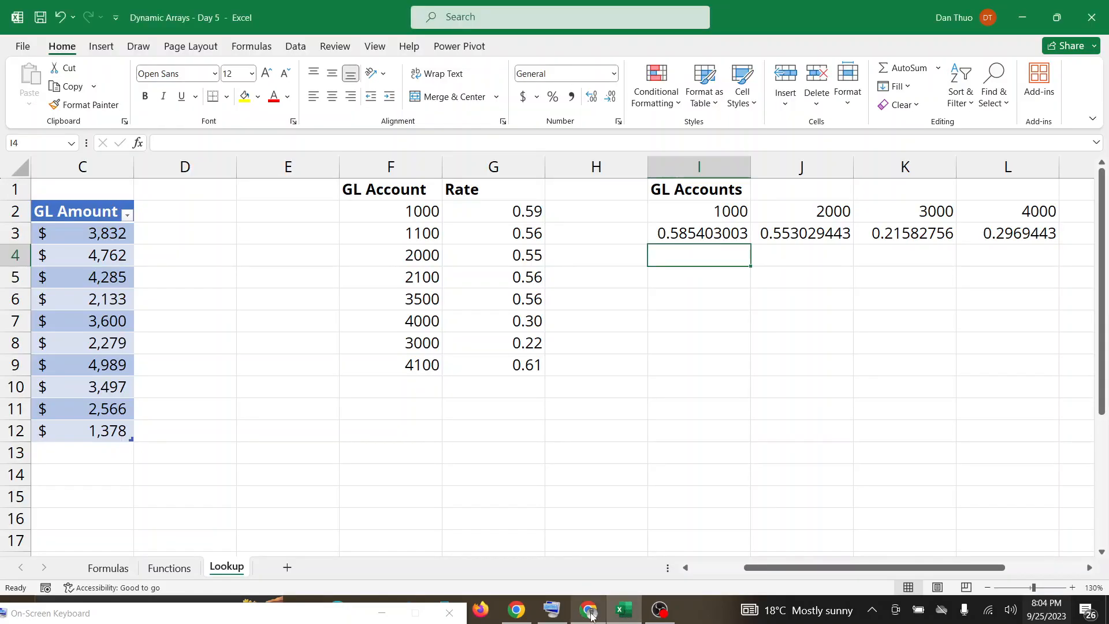
mouse_move(590, 616)
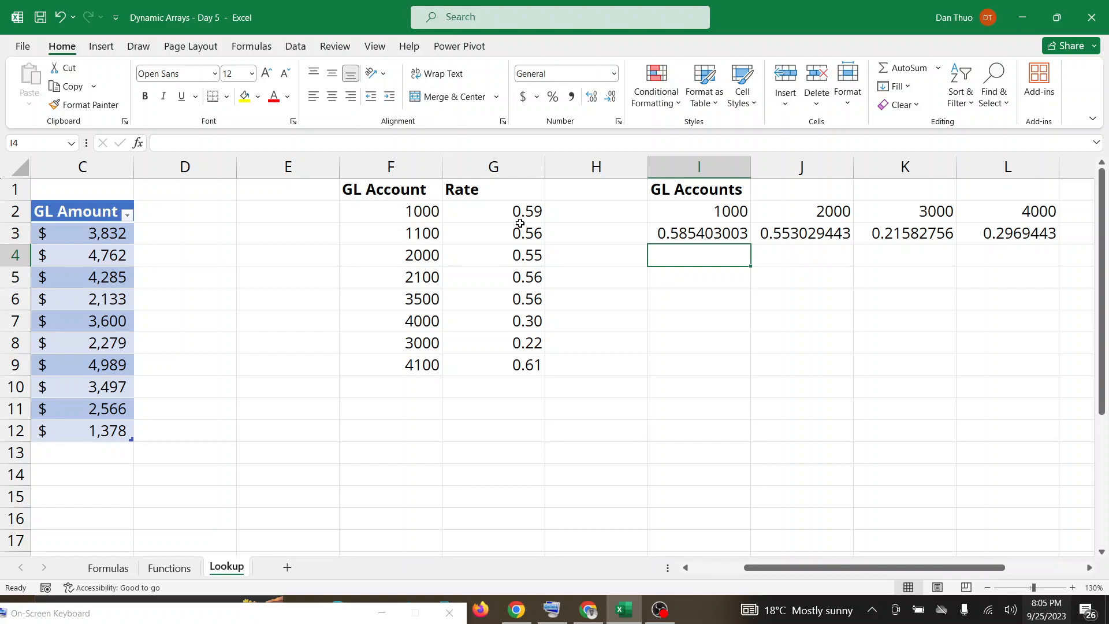
Inspect the formulas behind the rates in G2 and the lookup results in I3, checking Google Meet in between.
click(513, 210)
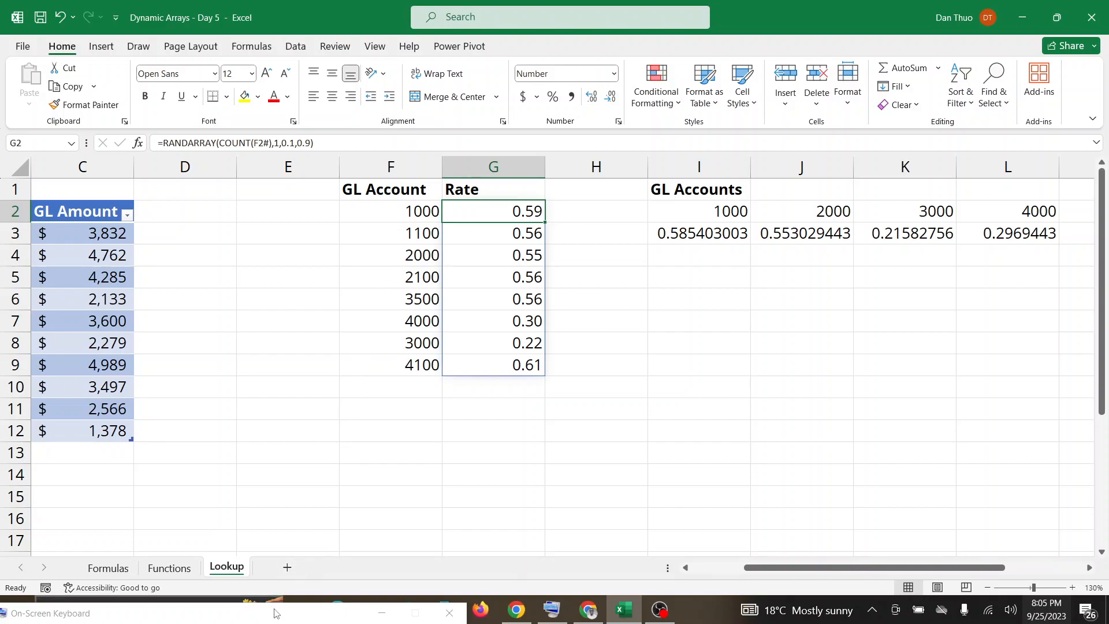
drag(275, 613, 277, 567)
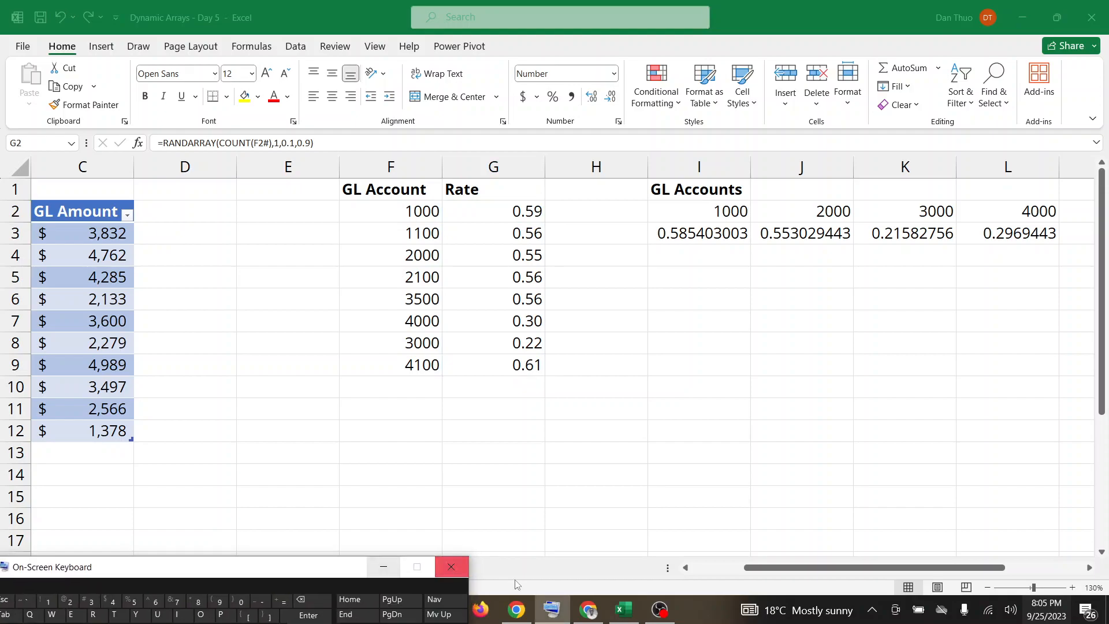
click(583, 611)
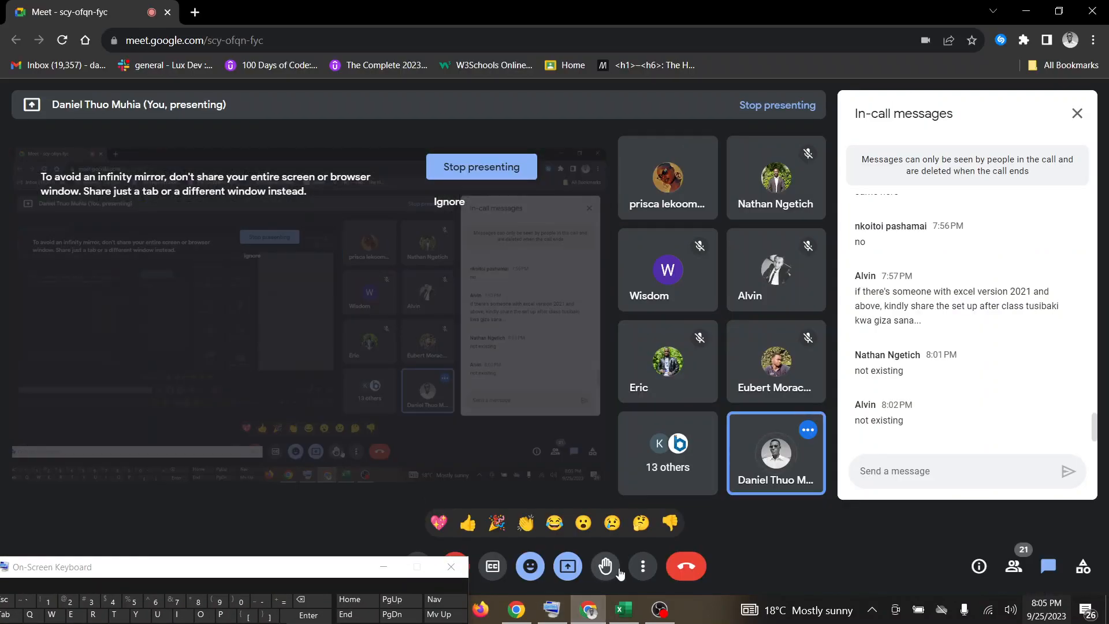
click(624, 611)
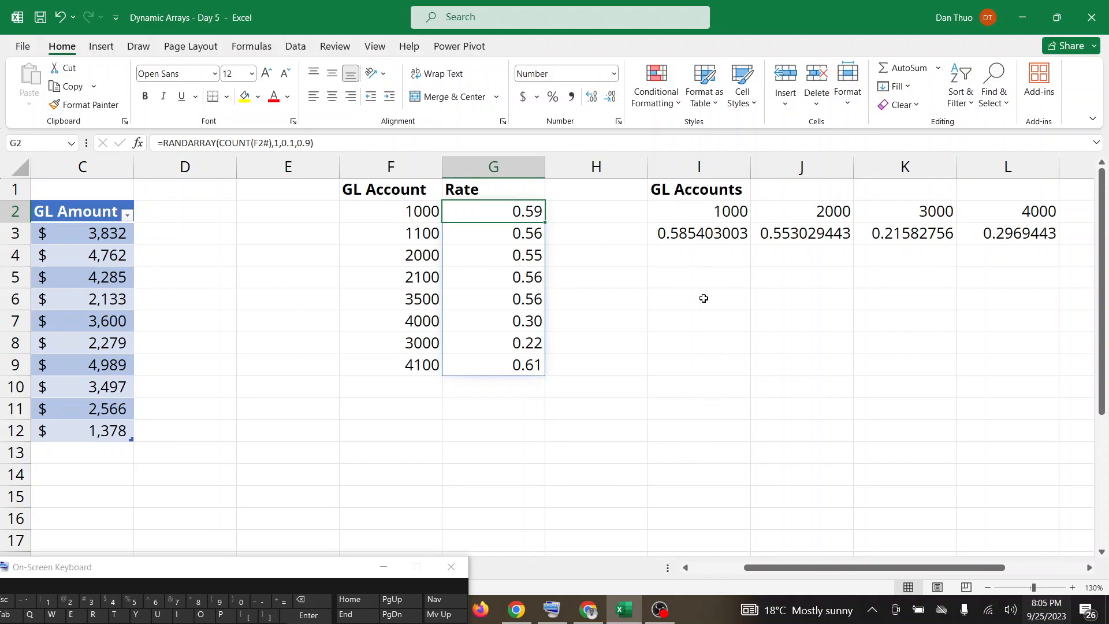
click(691, 233)
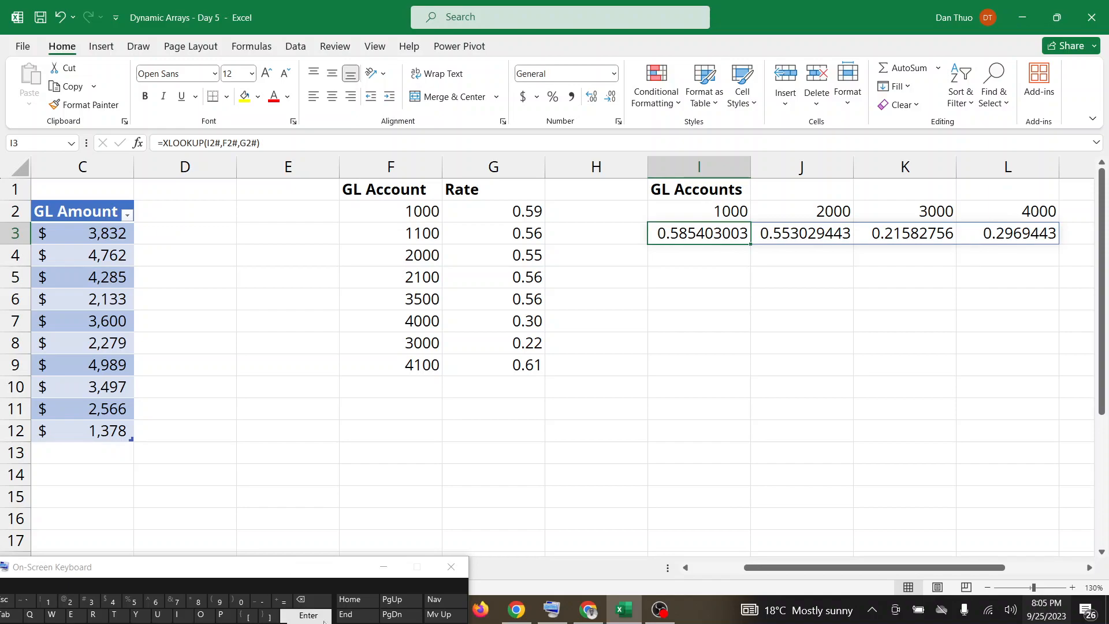
Check Google Meet for student responses, return to Excel, and move the on-screen keyboard out of the way.
click(592, 617)
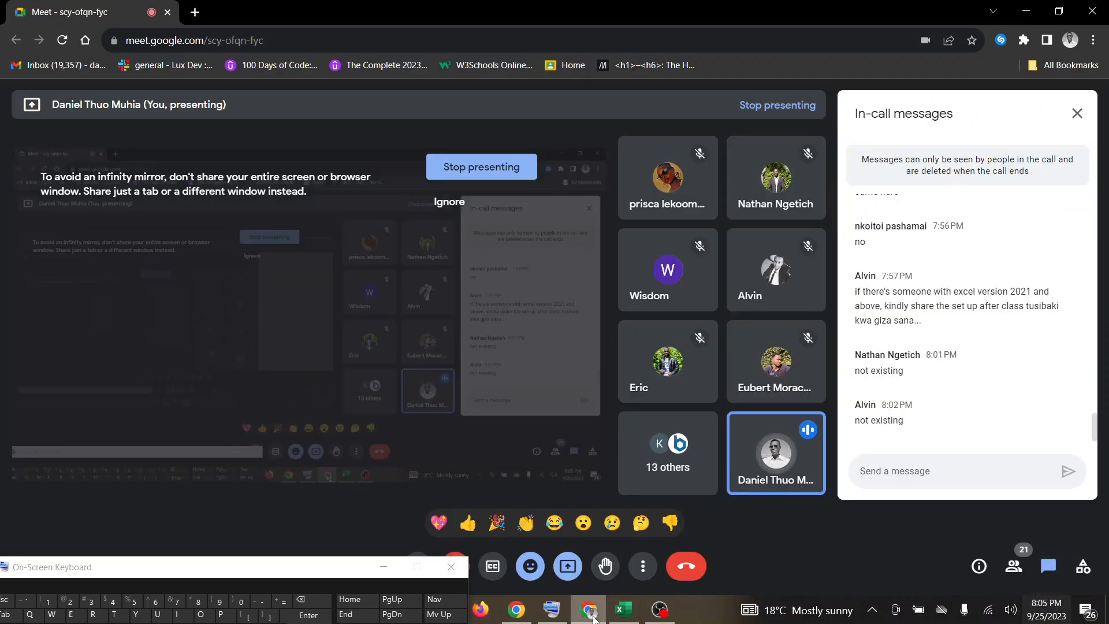
click(625, 614)
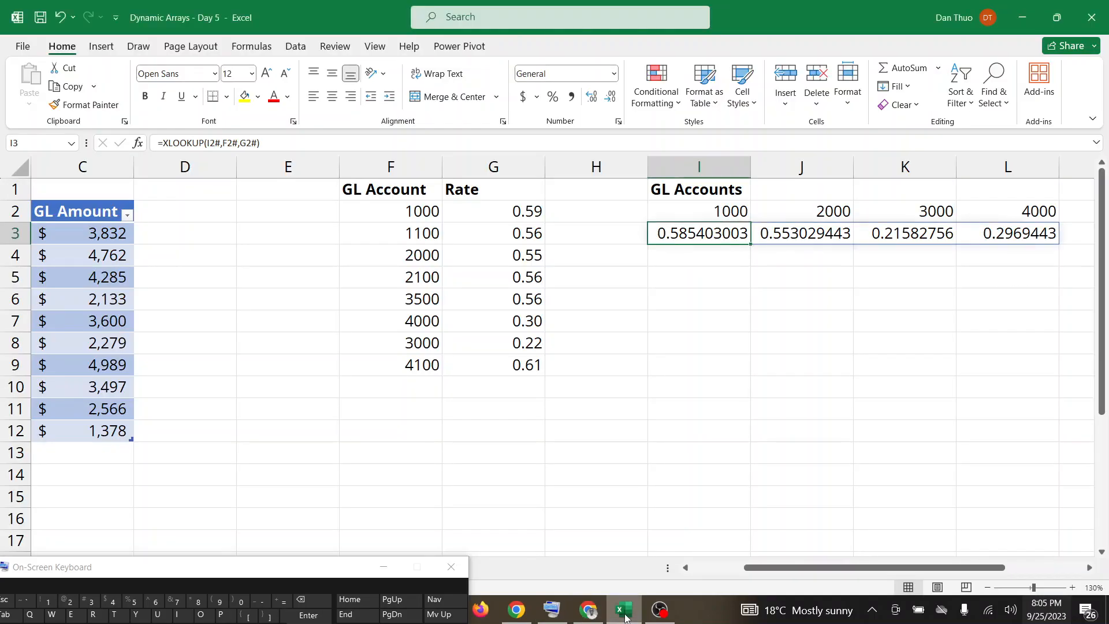
click(591, 614)
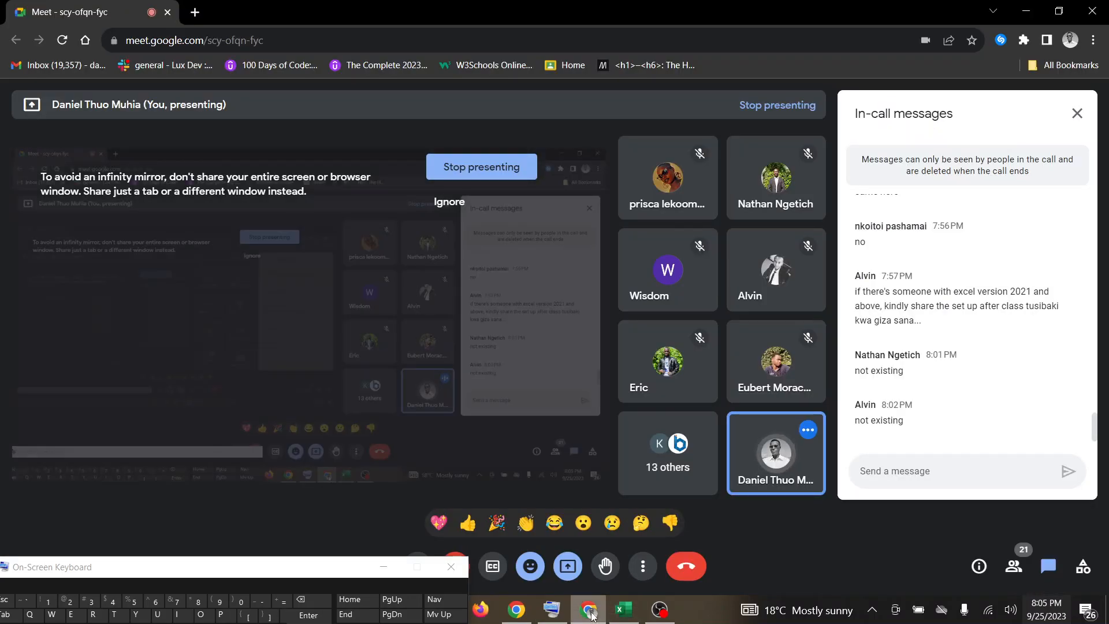
click(617, 614)
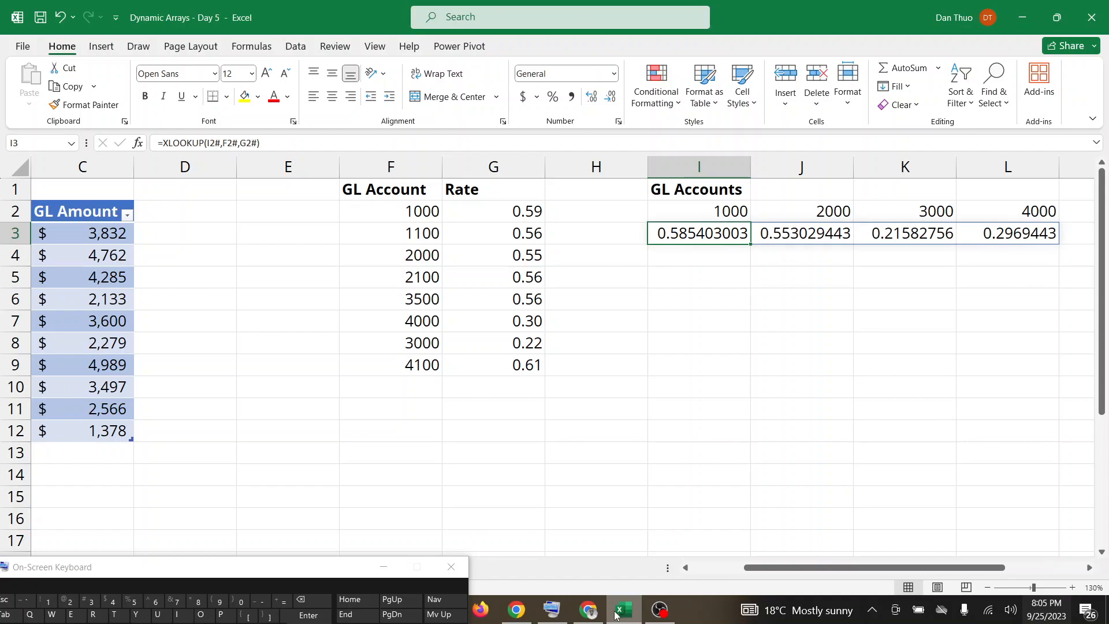
drag(300, 566, 271, 610)
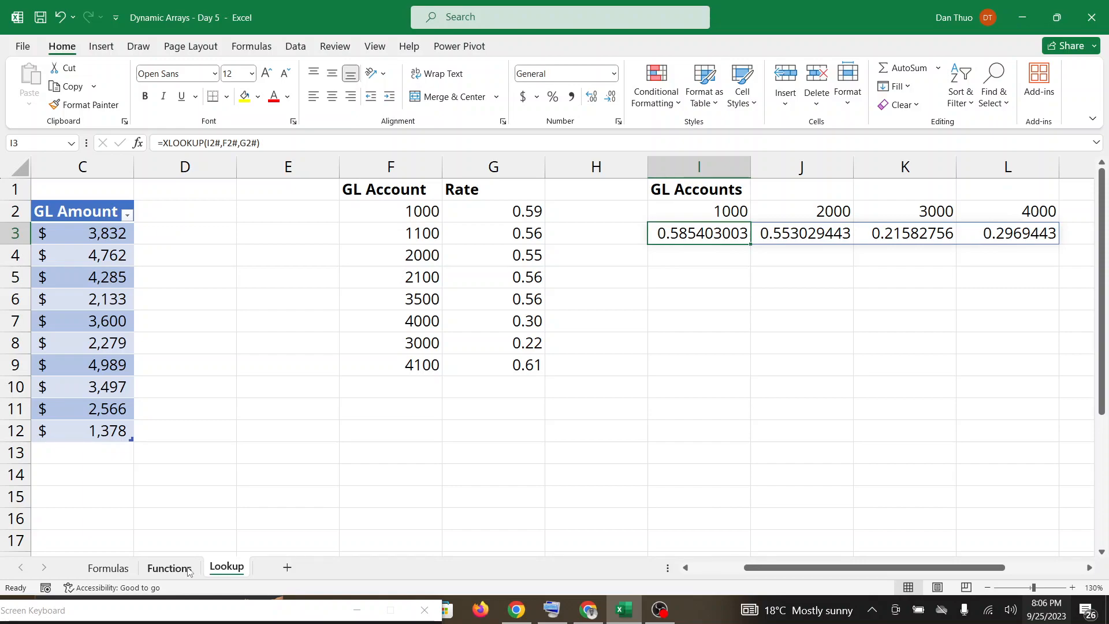
Show the Functions sheet and check Google Meet for responses, returning to the Excel workbook each time.
click(186, 569)
click(580, 613)
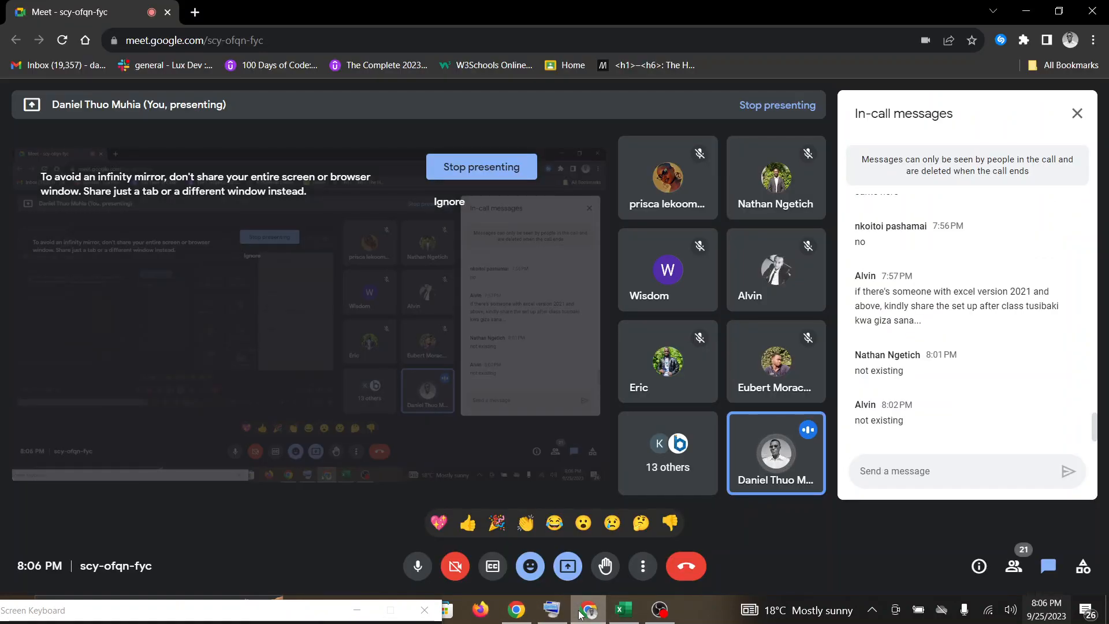
click(624, 610)
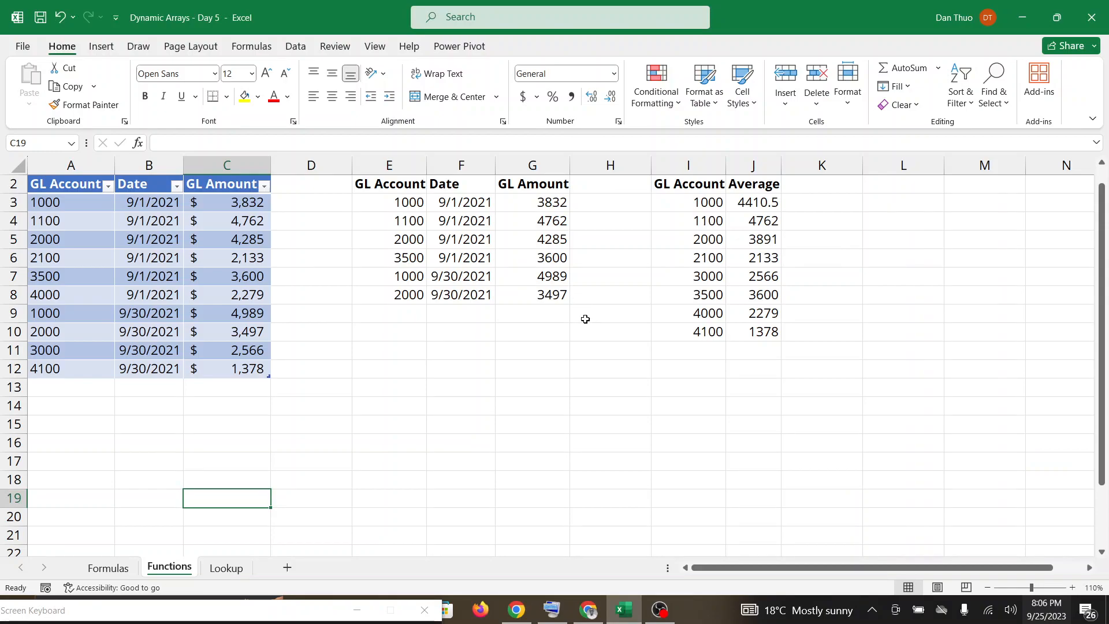
click(589, 610)
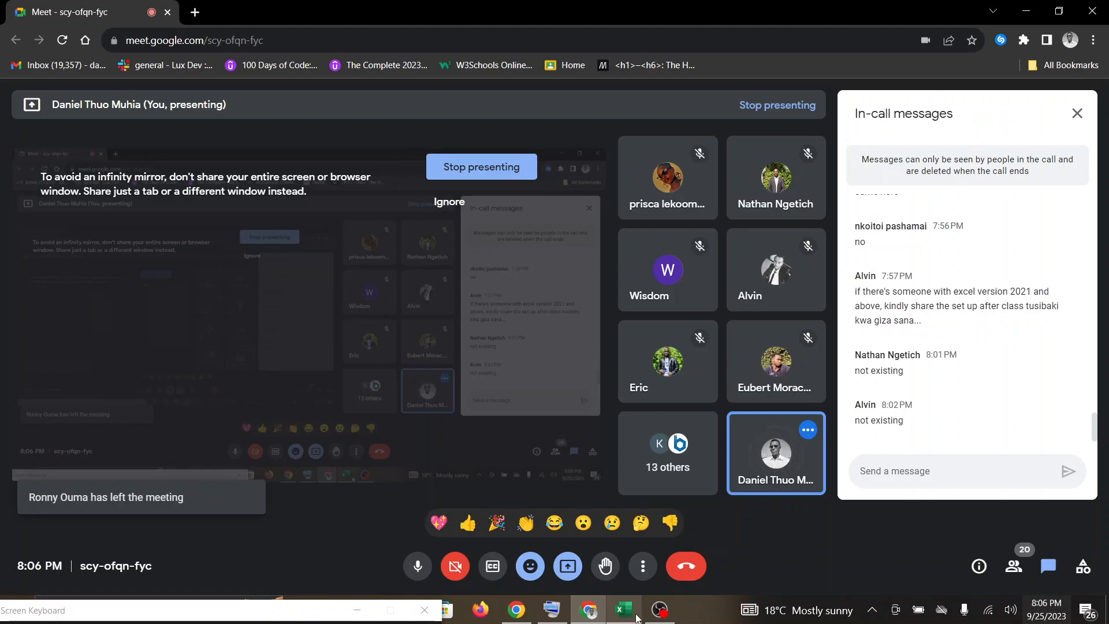
click(636, 617)
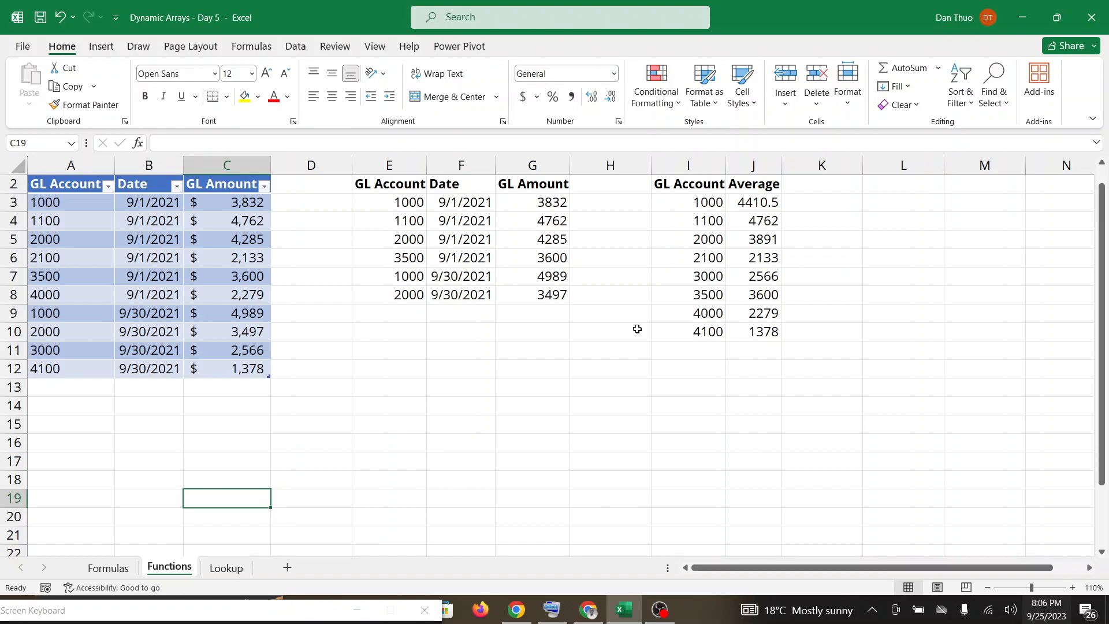
click(583, 616)
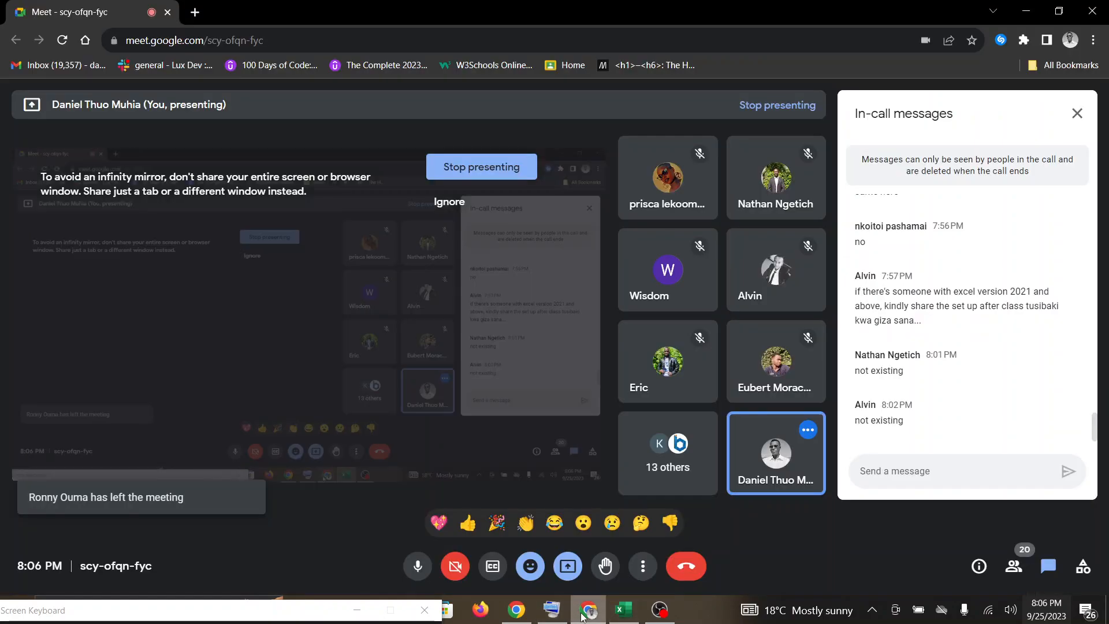
click(624, 610)
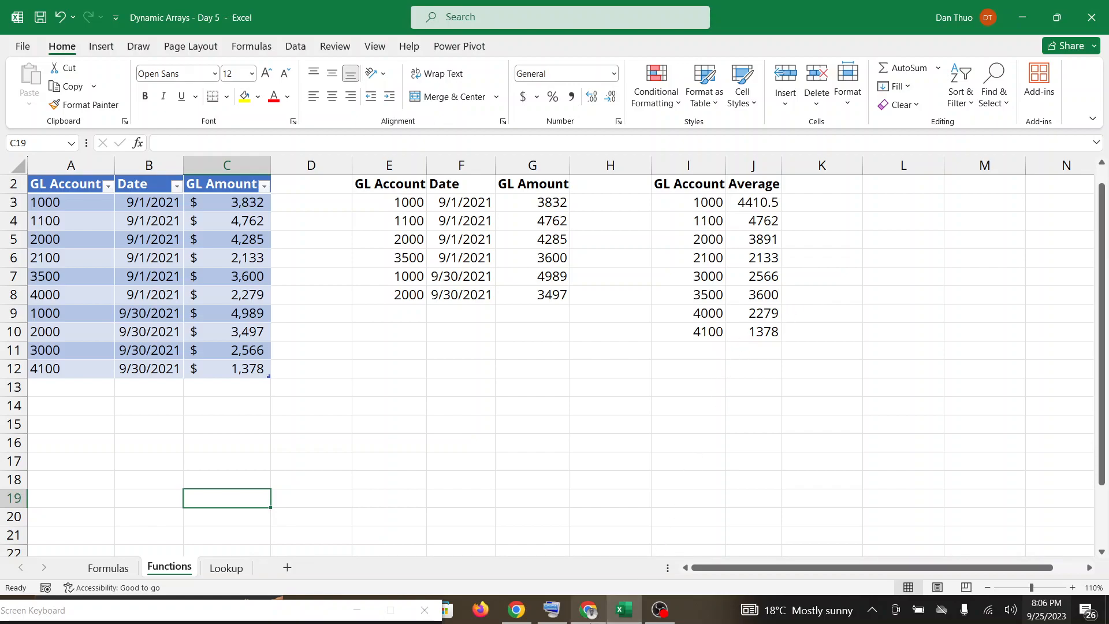
Check the Google Meet call for student responses several times, returning to the Excel workbook each time.
click(634, 608)
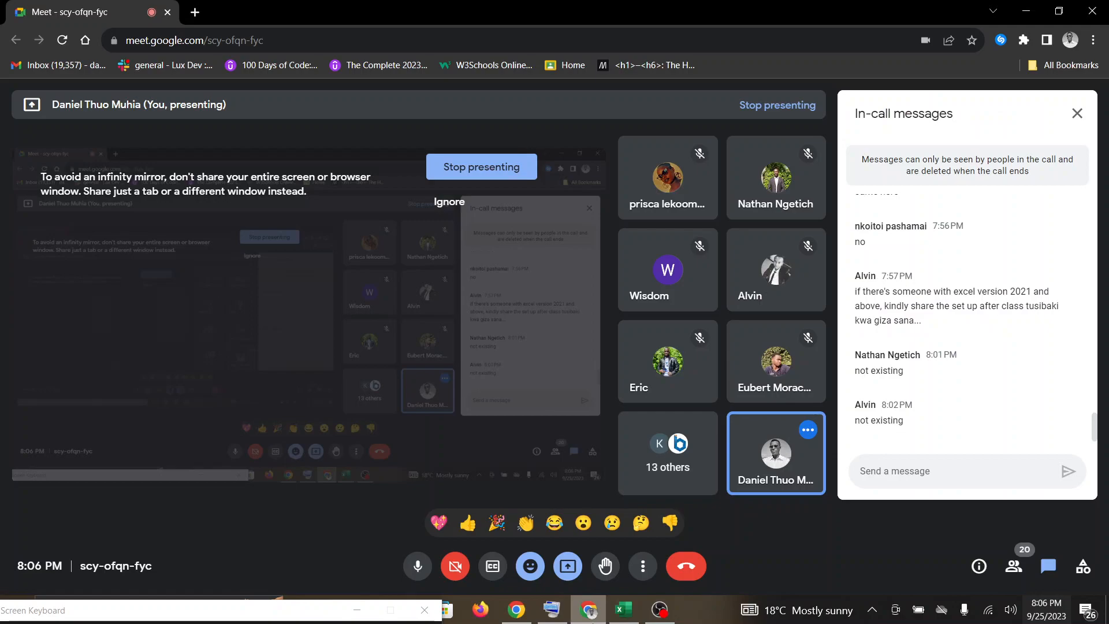
click(635, 609)
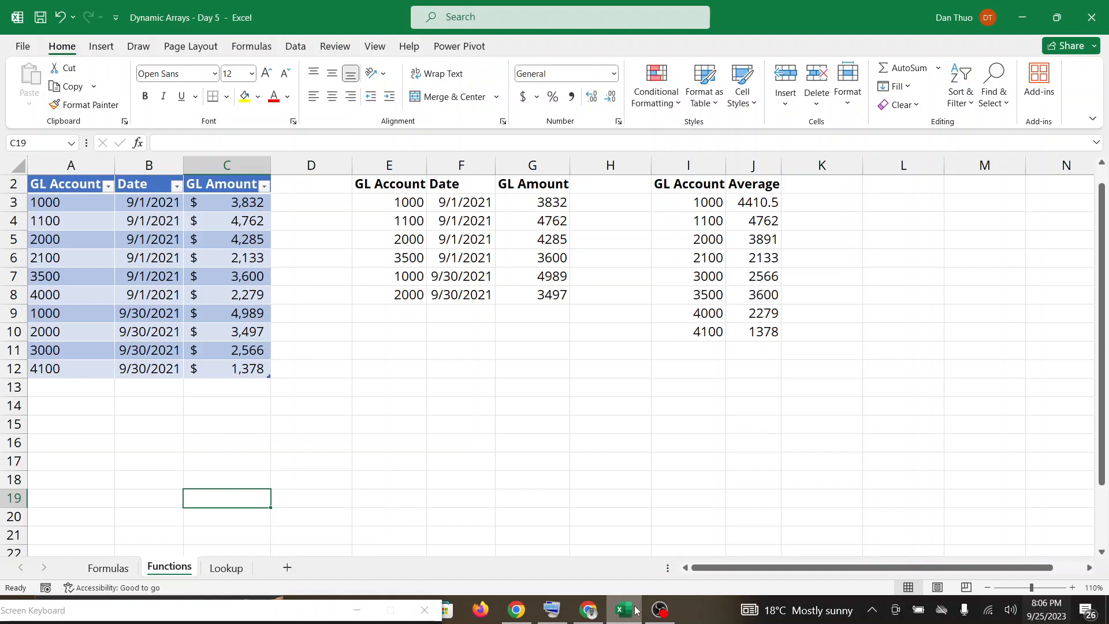
click(600, 607)
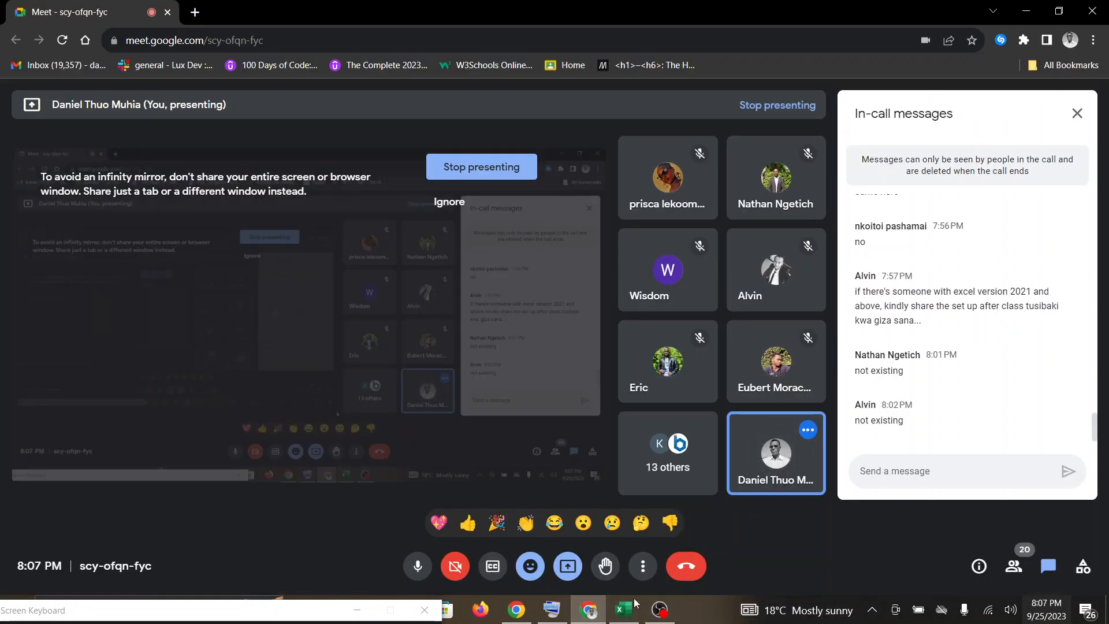
click(624, 609)
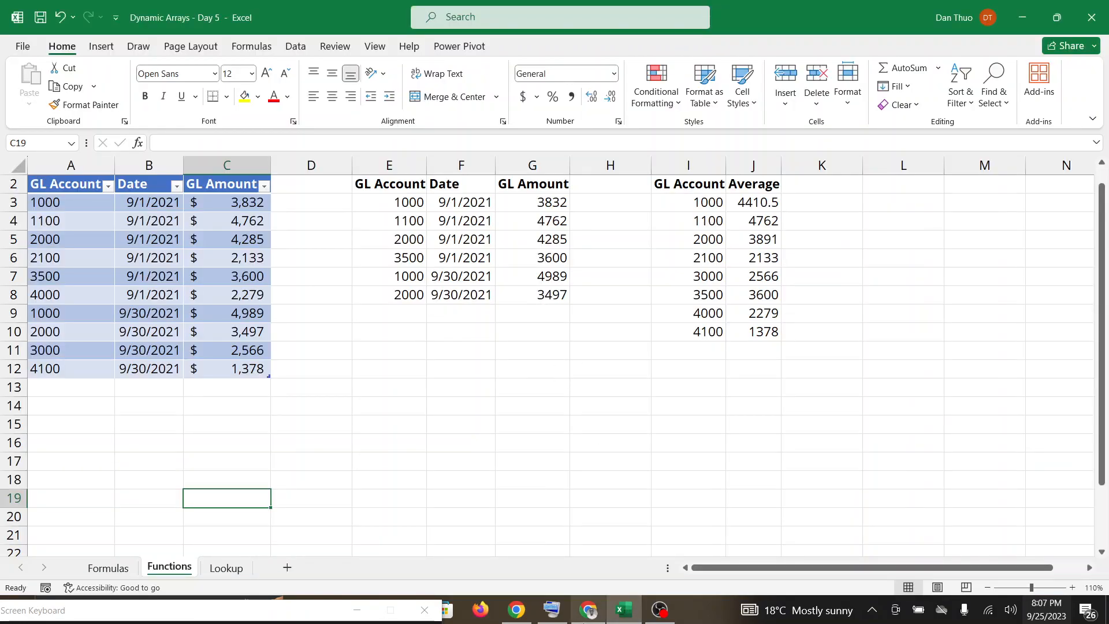
click(590, 610)
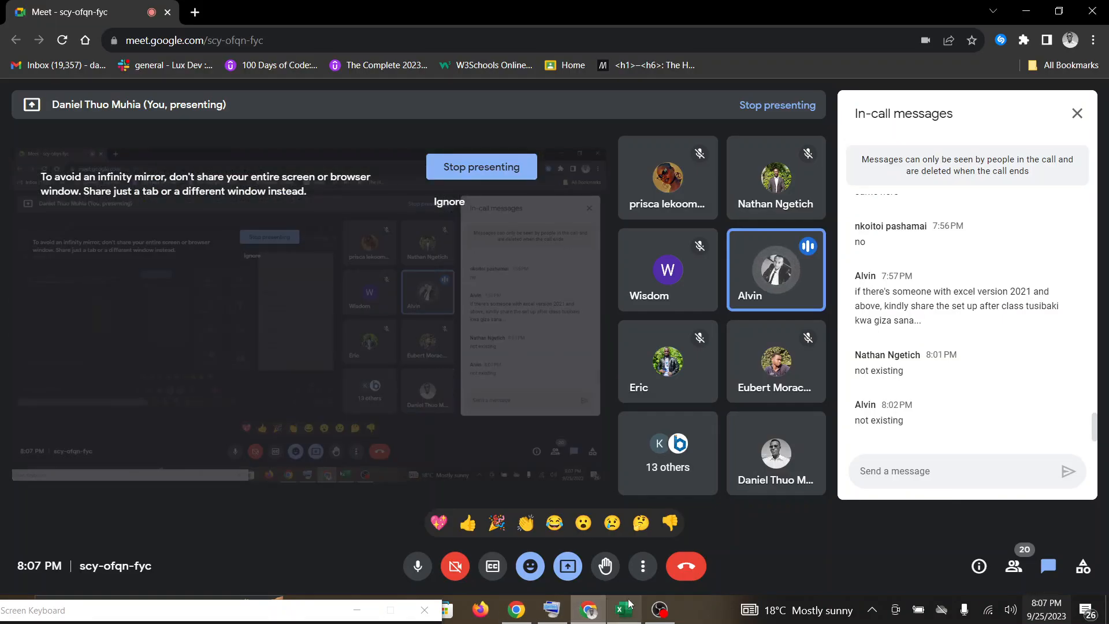
click(661, 611)
click(627, 613)
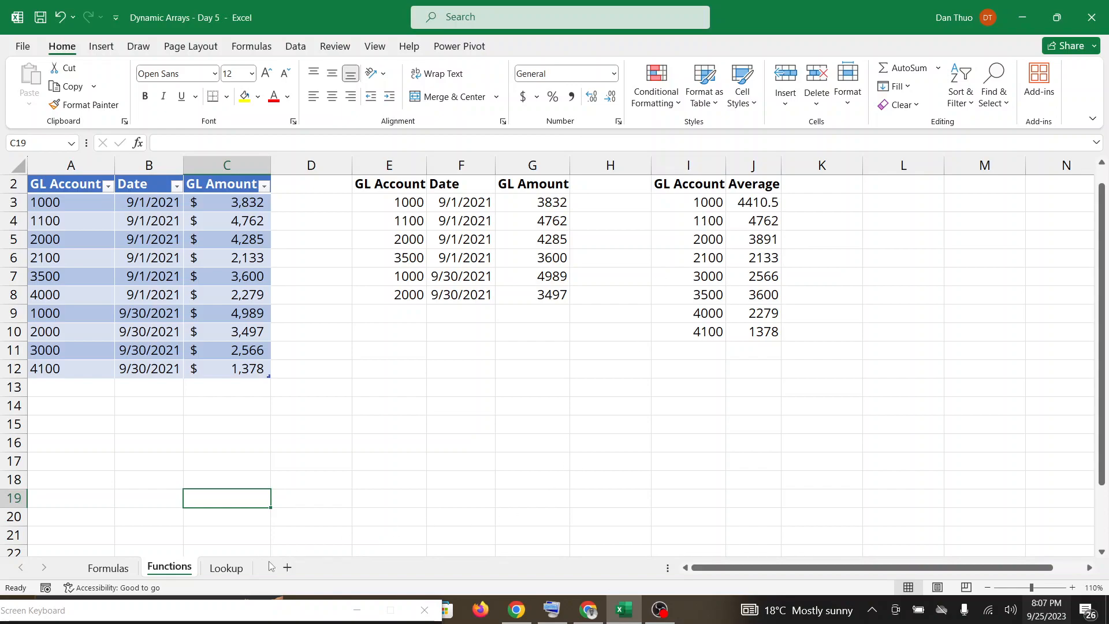
Start an XLOOKUP formula in I4 of the Lookup sheet to show its argument list, bringing the on-screen keyboard into view.
click(241, 573)
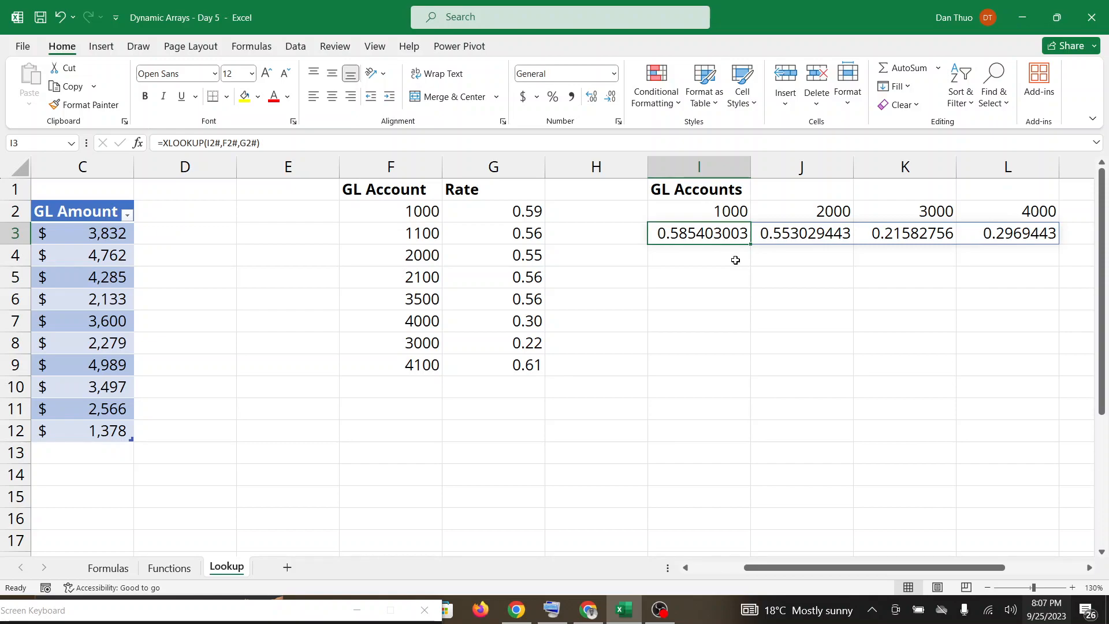
click(735, 260)
double_click(735, 260)
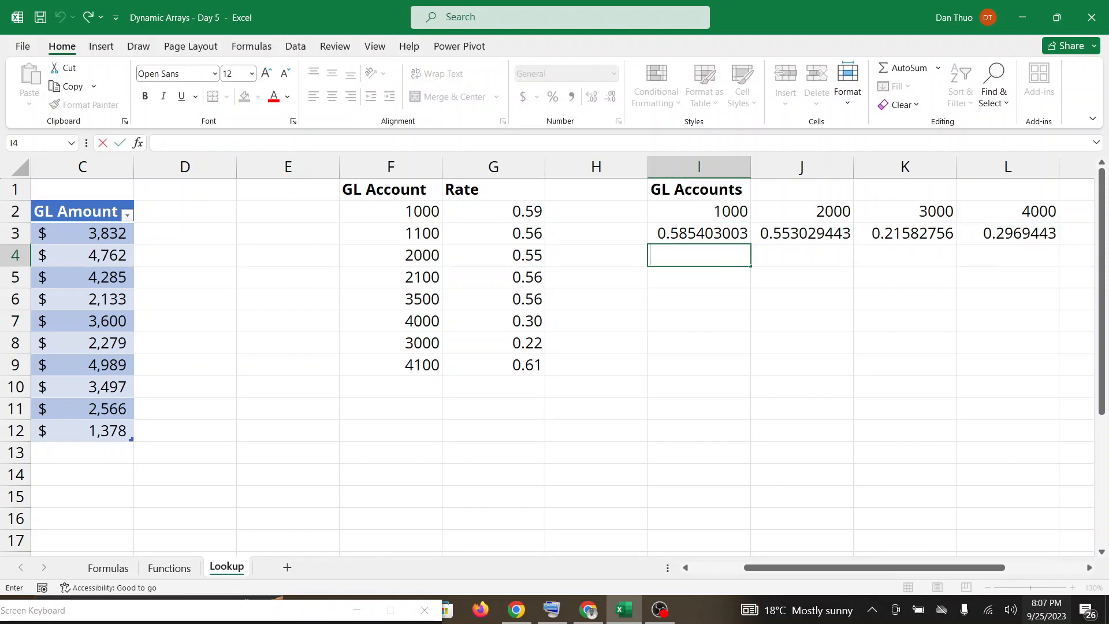
drag(153, 610, 221, 512)
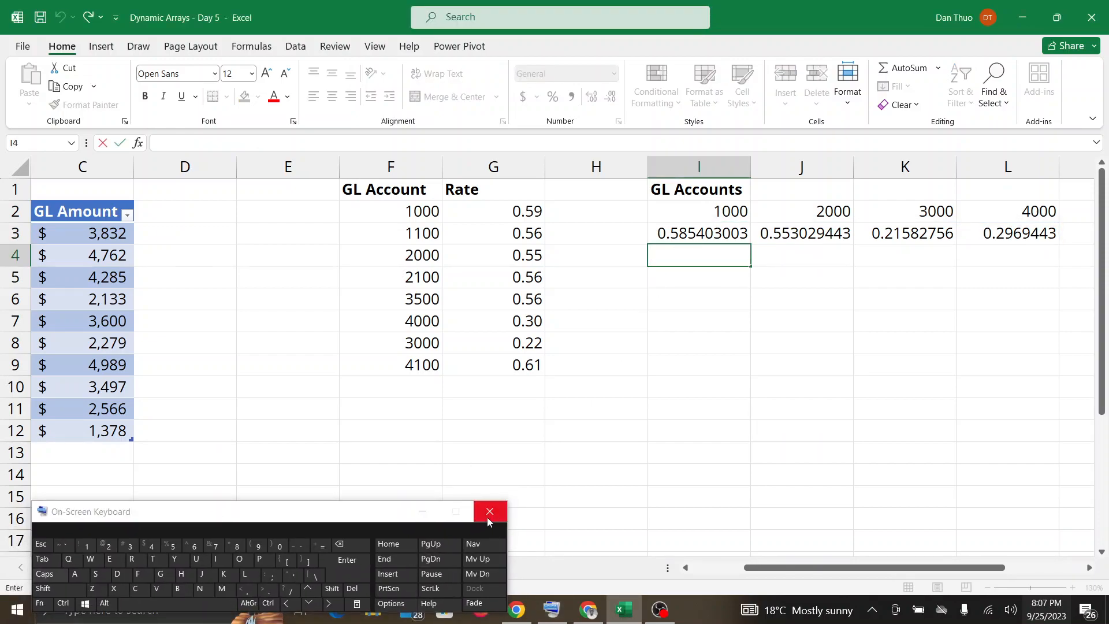
click(324, 546)
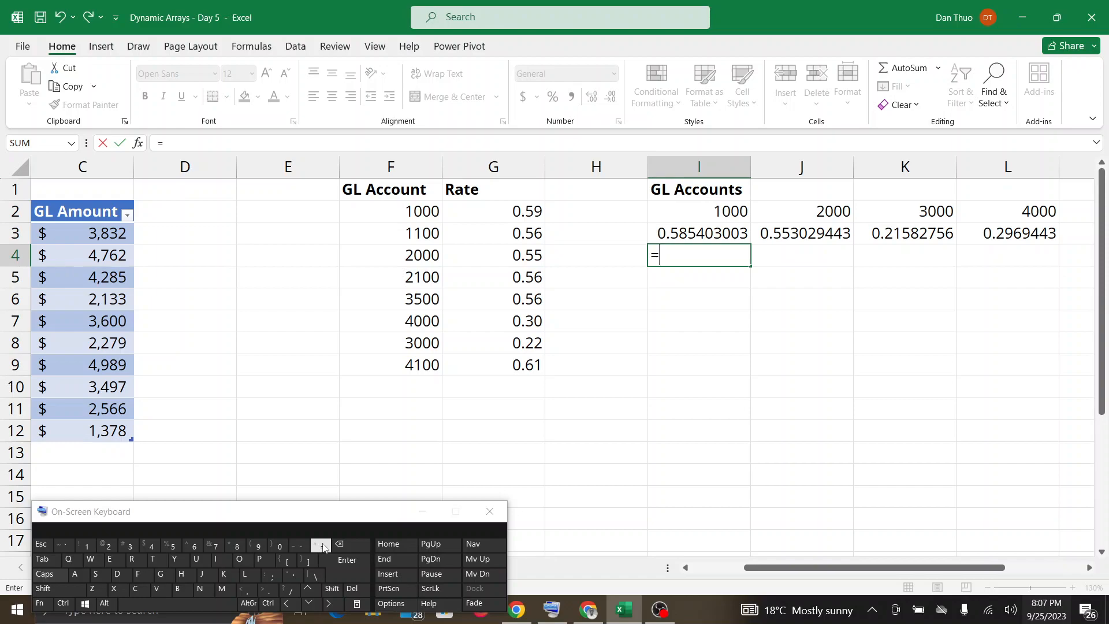
text(X)
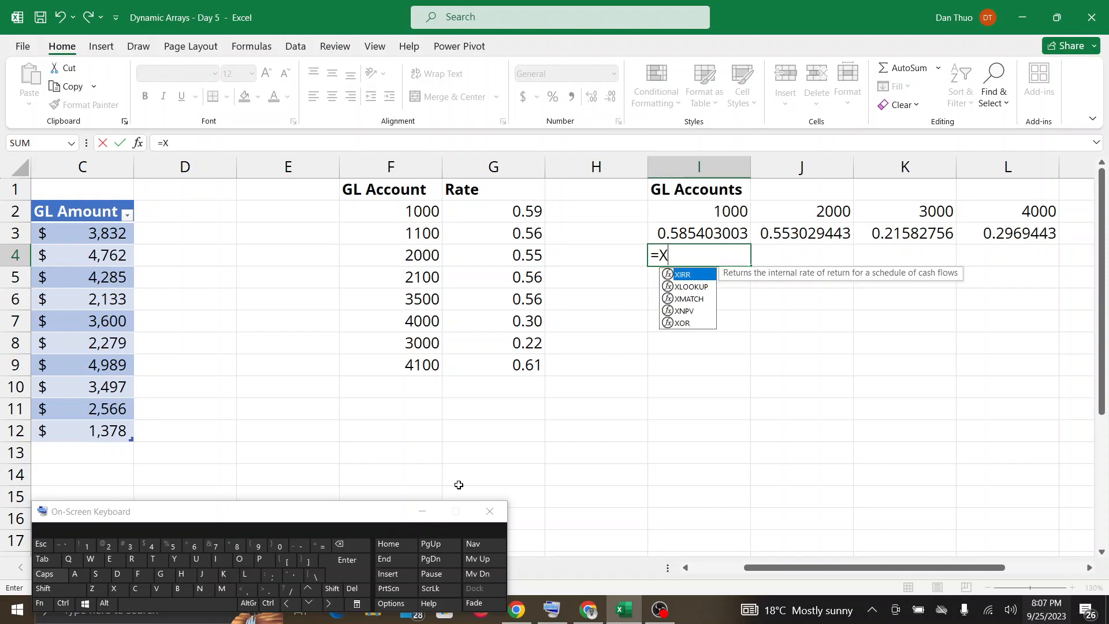
double_click(683, 287)
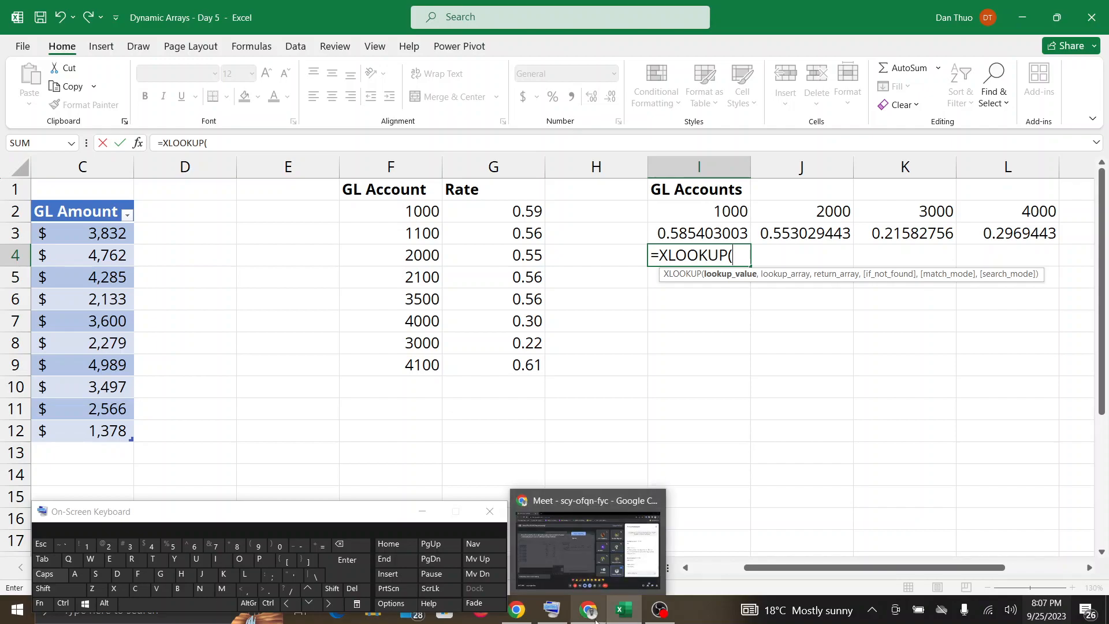
Check Google Meet for reactions to the XLOOKUP arguments and return to the unfinished formula in Excel.
click(595, 620)
click(621, 610)
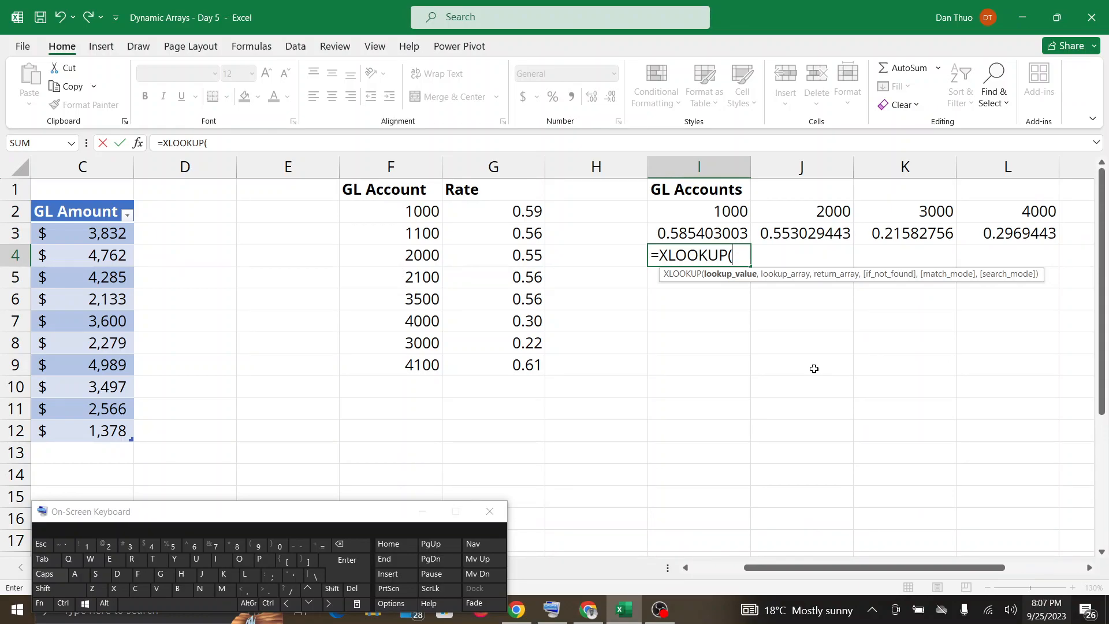
click(588, 617)
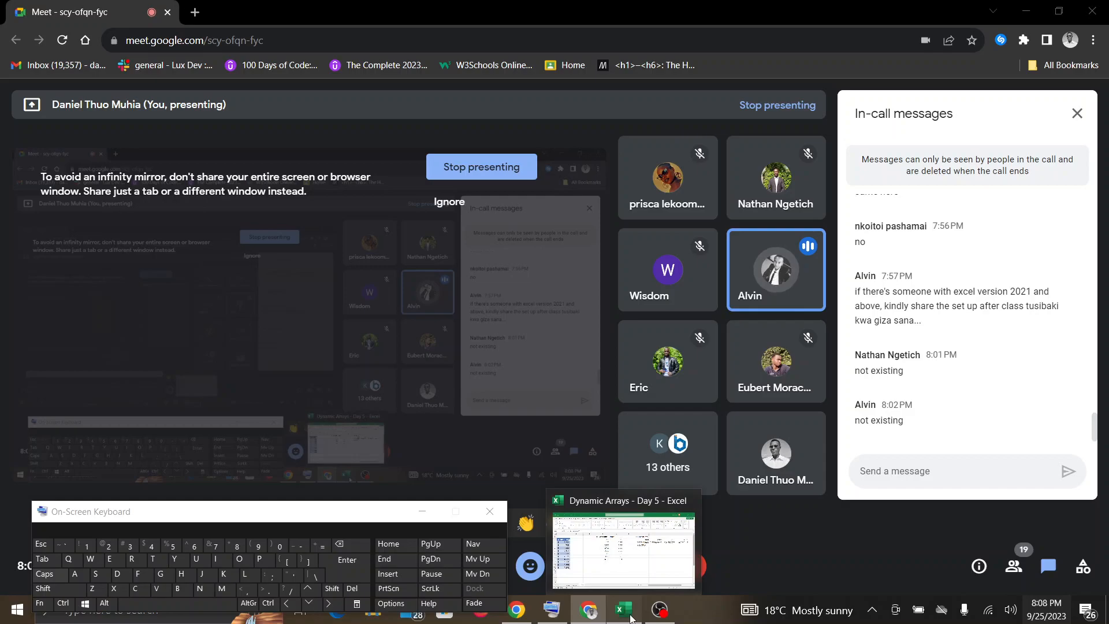
click(630, 616)
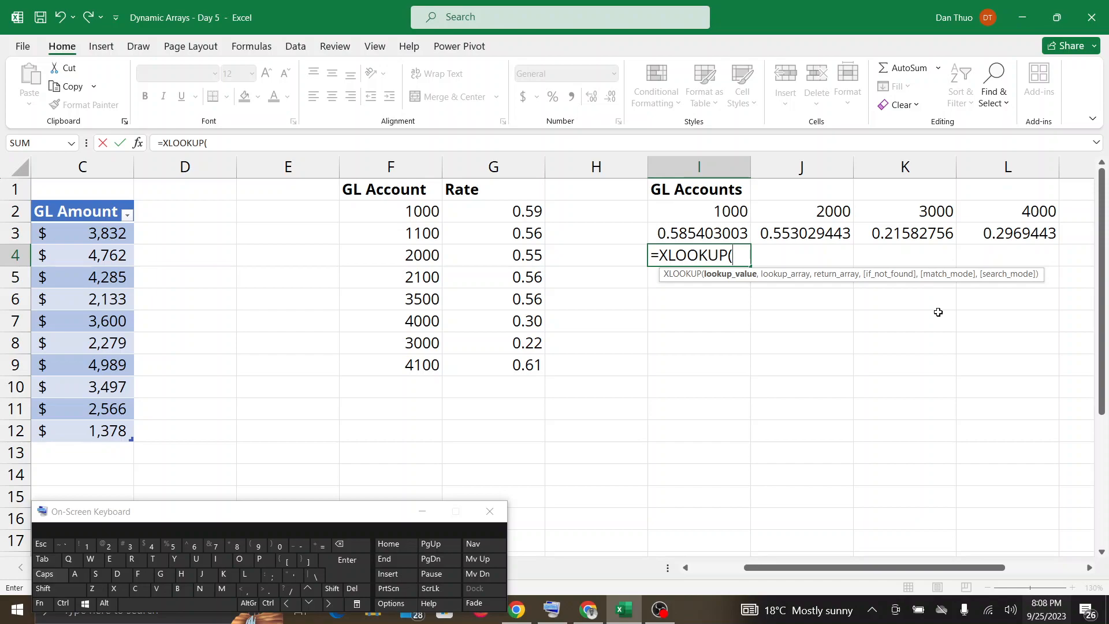
Clear the unfinished XLOOKUP formula from I4 and select the existing lookup formula in I3.
key(BackSpace)
key(BackSpace)
key(BackSpace)
key(BackSpace)
key(BackSpace)
key(BackSpace)
key(BackSpace)
key(BackSpace)
key(BackSpace)
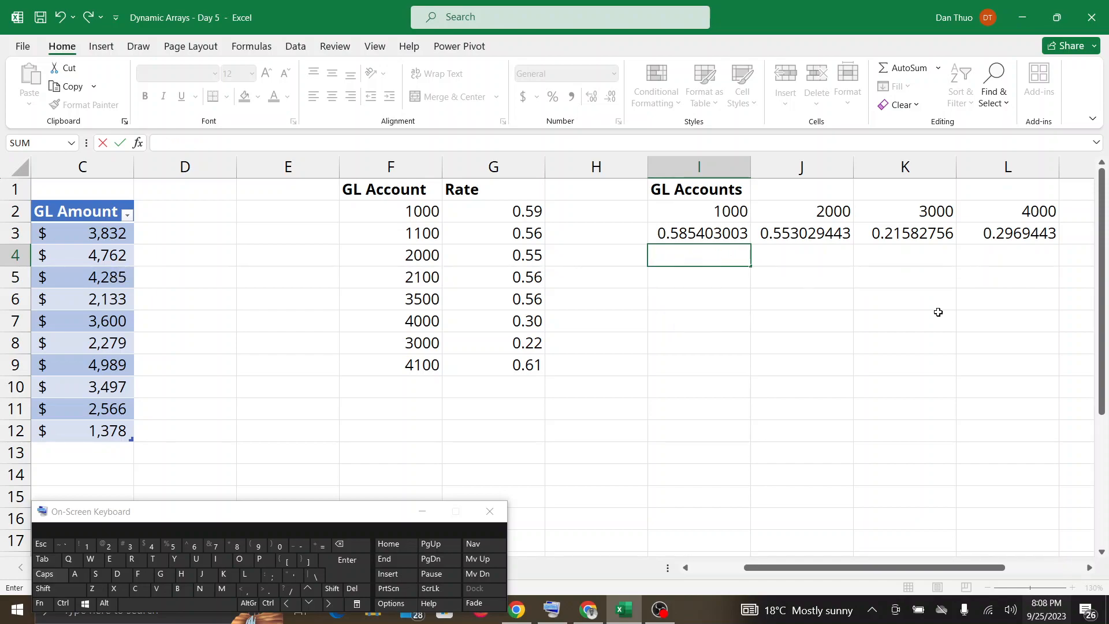
click(723, 232)
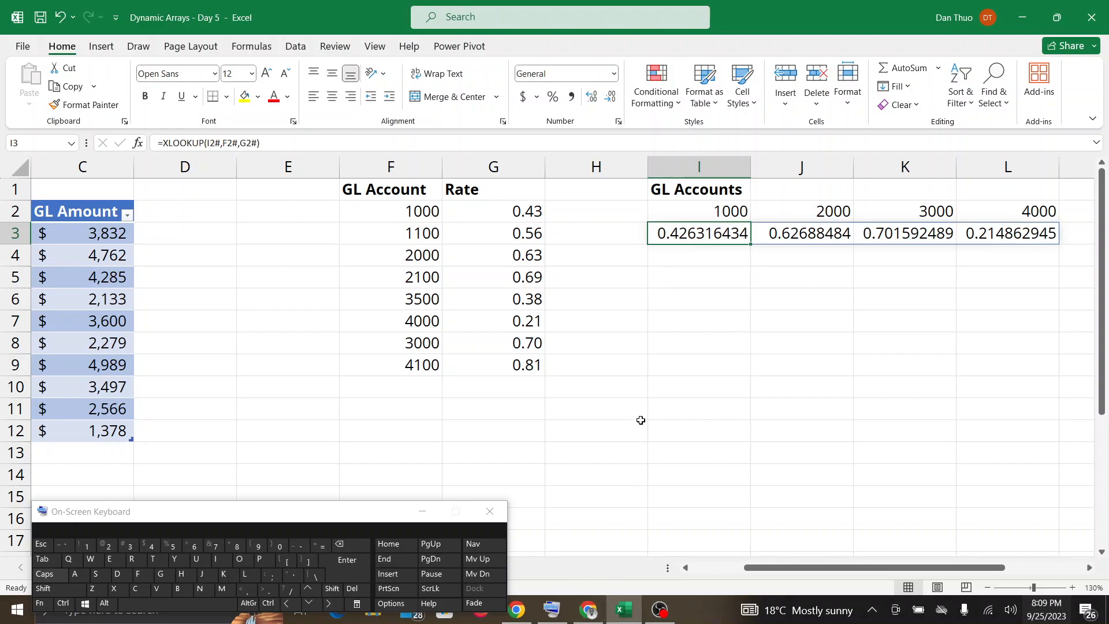
Read the new question in the Google Meet chat and return to the Excel workbook.
click(590, 610)
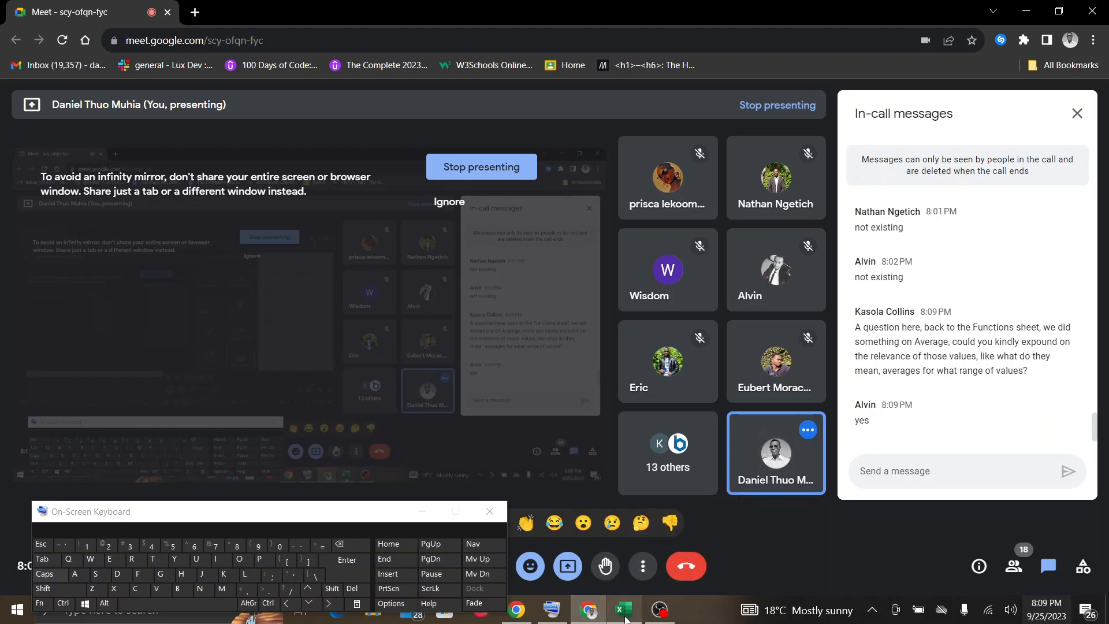
mouse_move(626, 619)
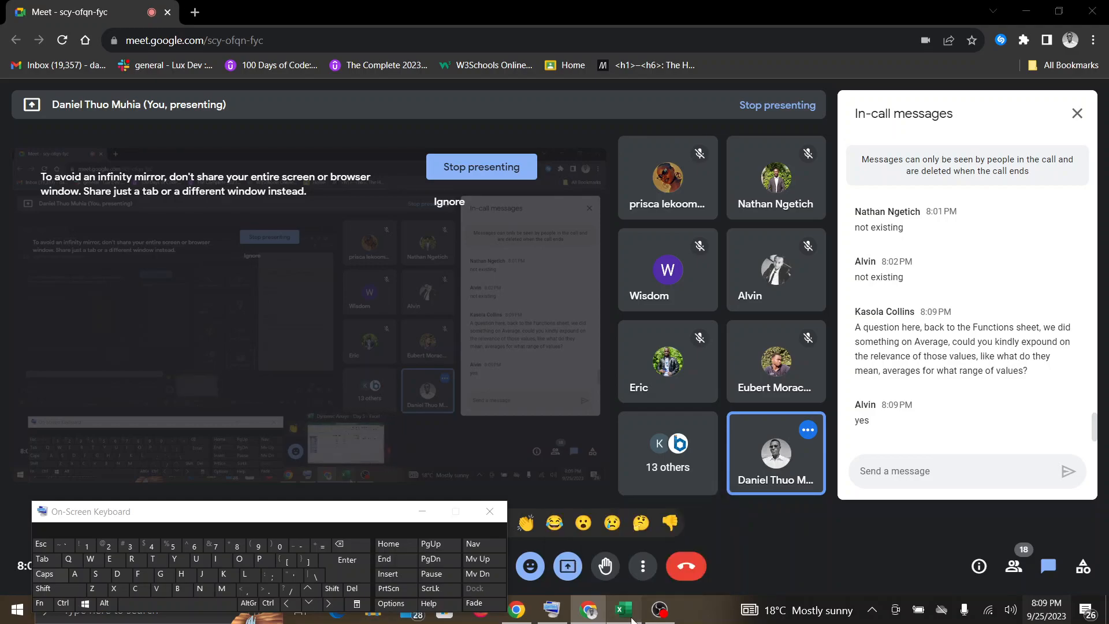
click(624, 610)
Minimize the on-screen keyboard and inspect the AVERAGEIFS formula in J3 on the Functions sheet.
drag(328, 515, 330, 516)
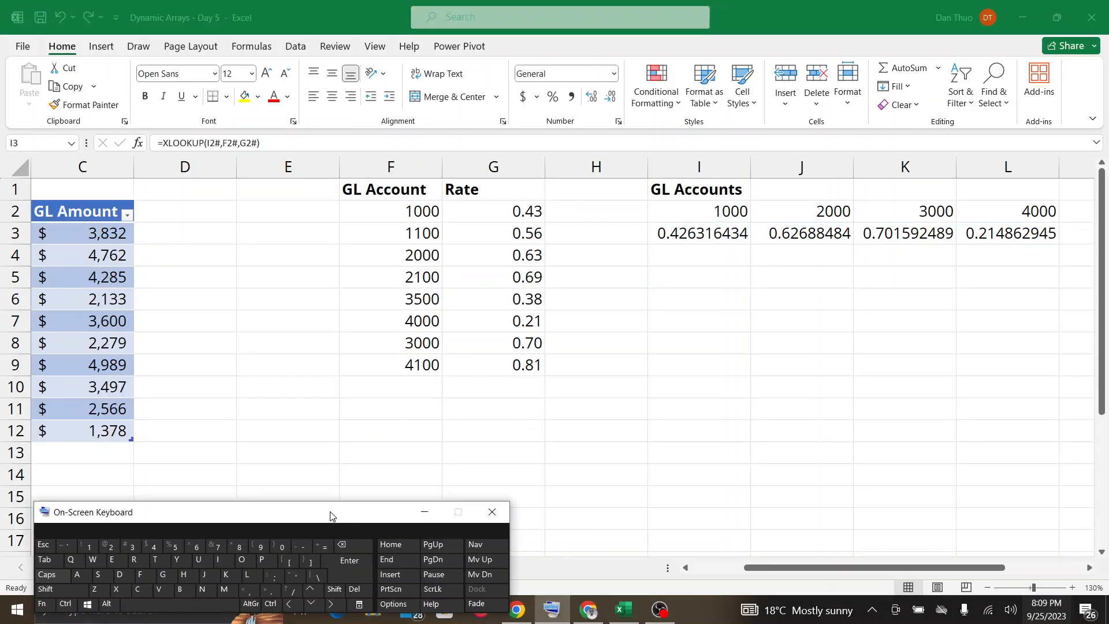
click(425, 512)
click(168, 568)
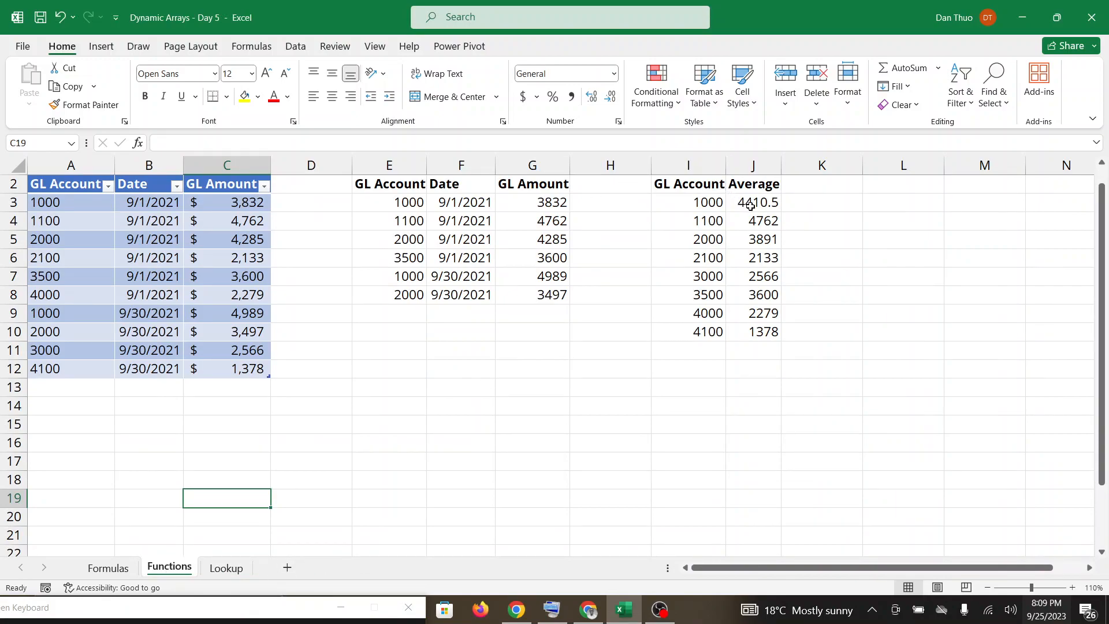
click(750, 206)
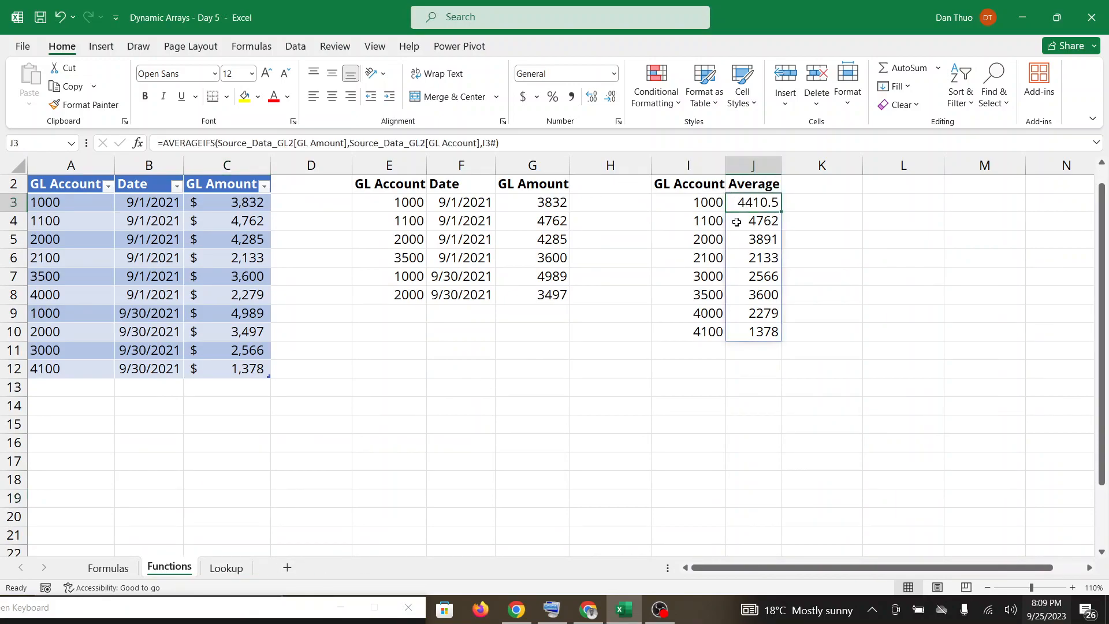
Switch between Google Meet and the Functions sheet to answer the question about the average amounts per GL account.
click(586, 612)
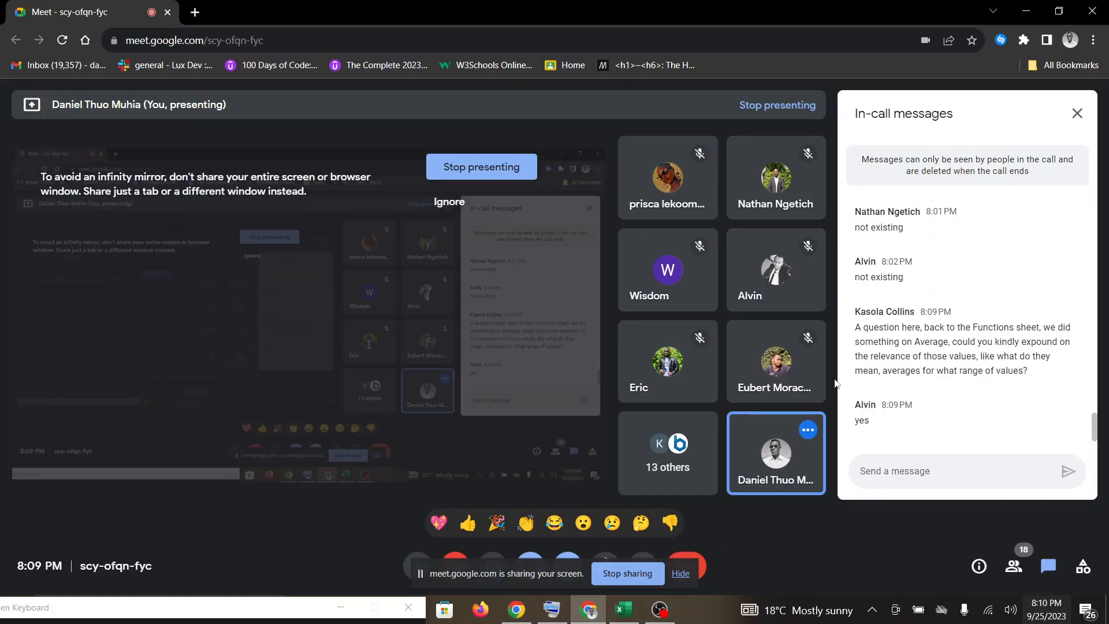
click(623, 610)
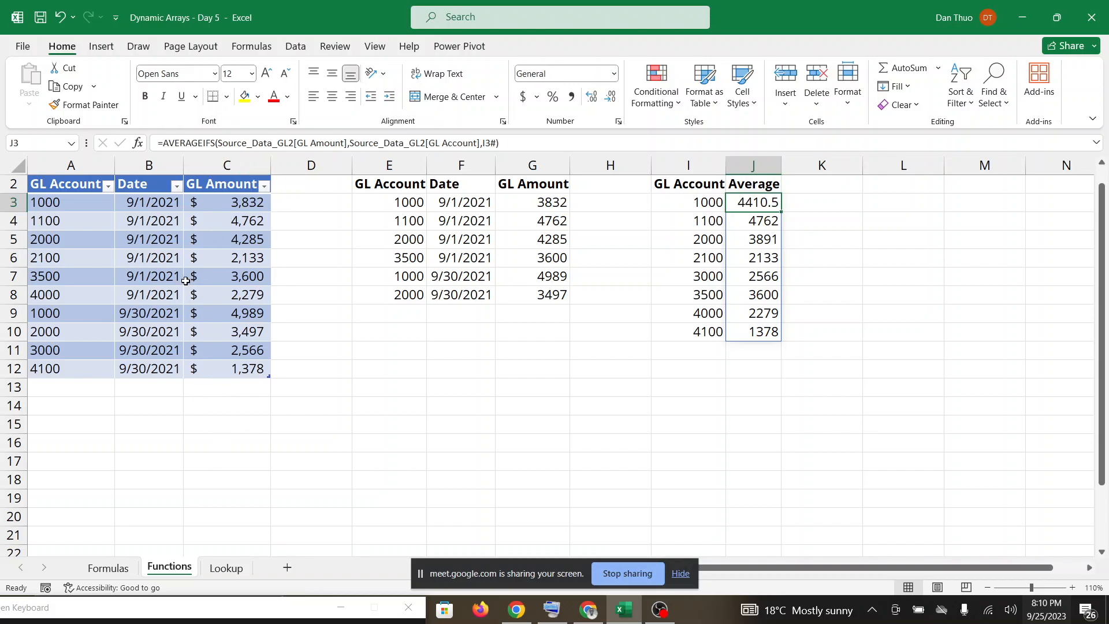
click(588, 609)
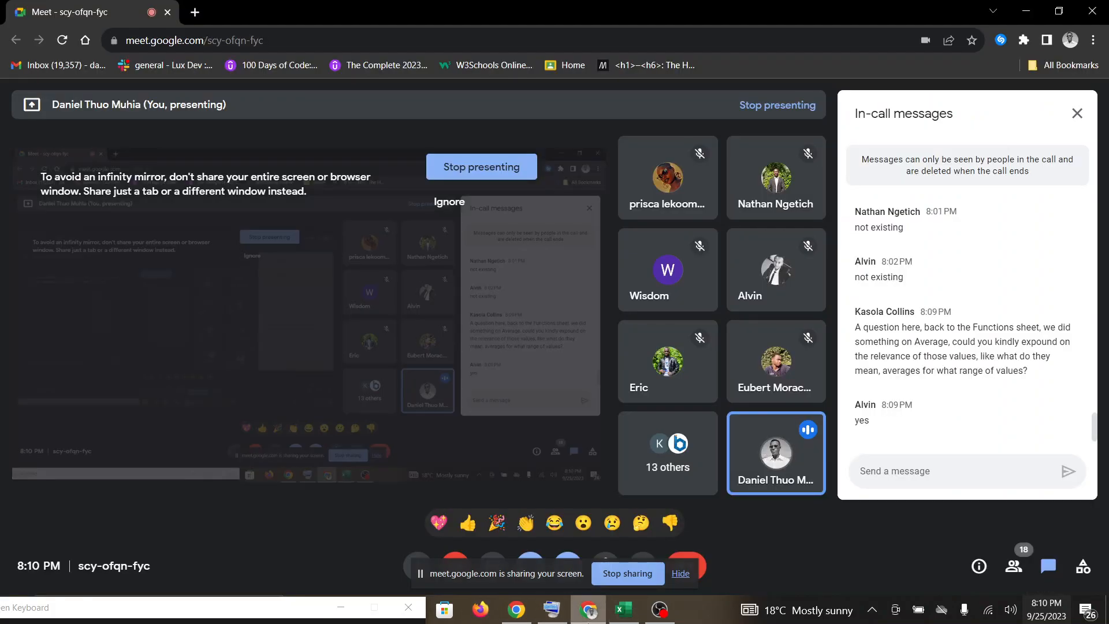
click(623, 612)
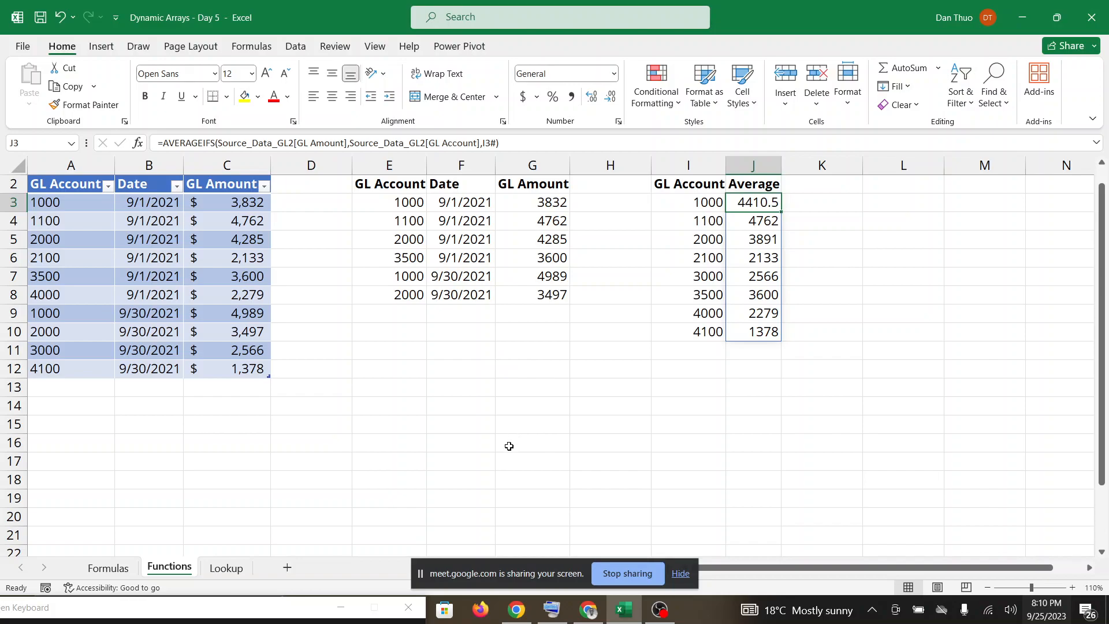
Switch to Google Meet, hide the screen-sharing notice and leave the call.
click(598, 615)
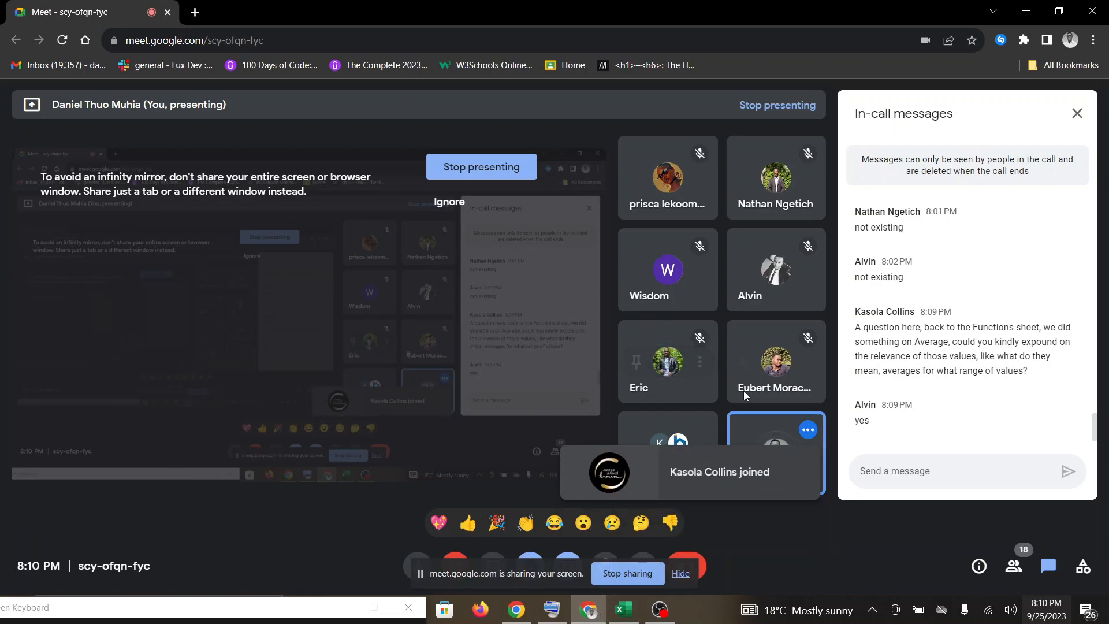
click(681, 574)
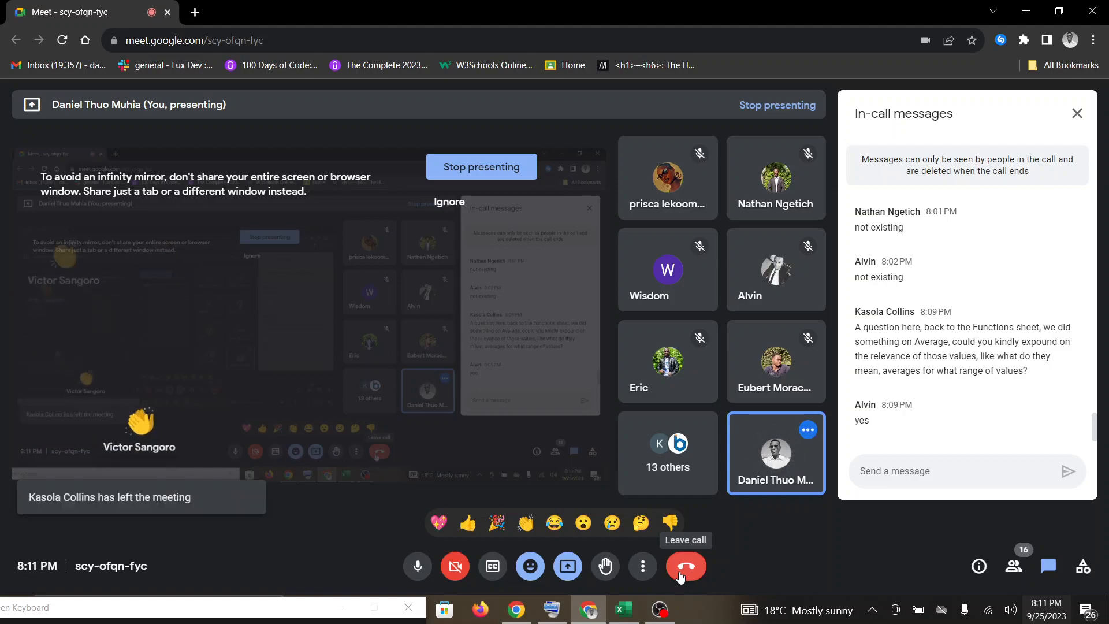
click(681, 575)
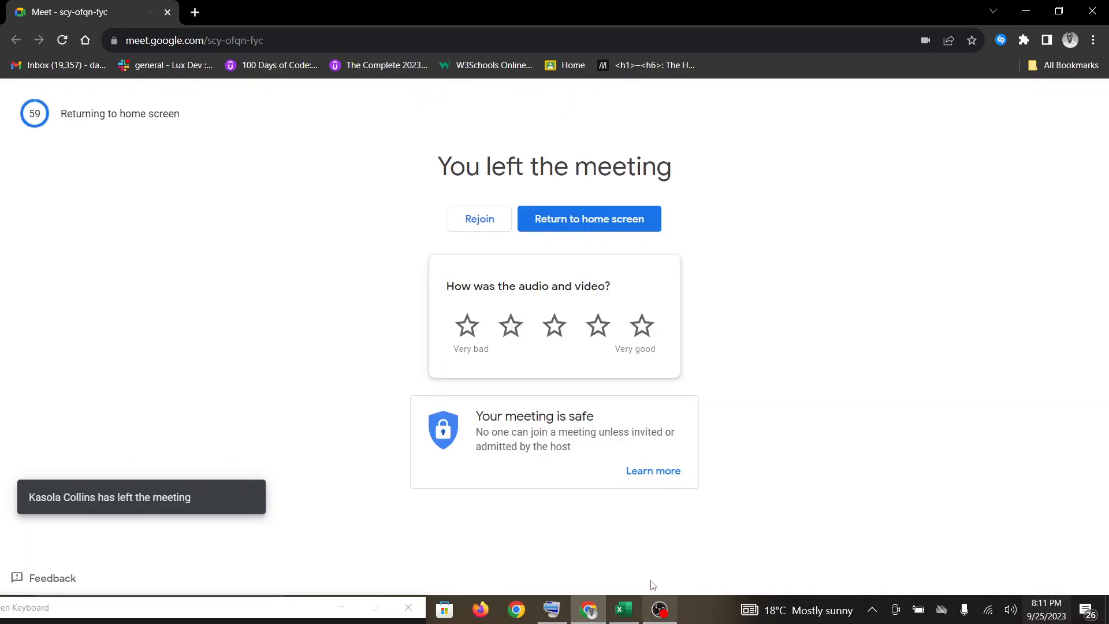
Switch to OBS Studio and stop the recording.
click(657, 614)
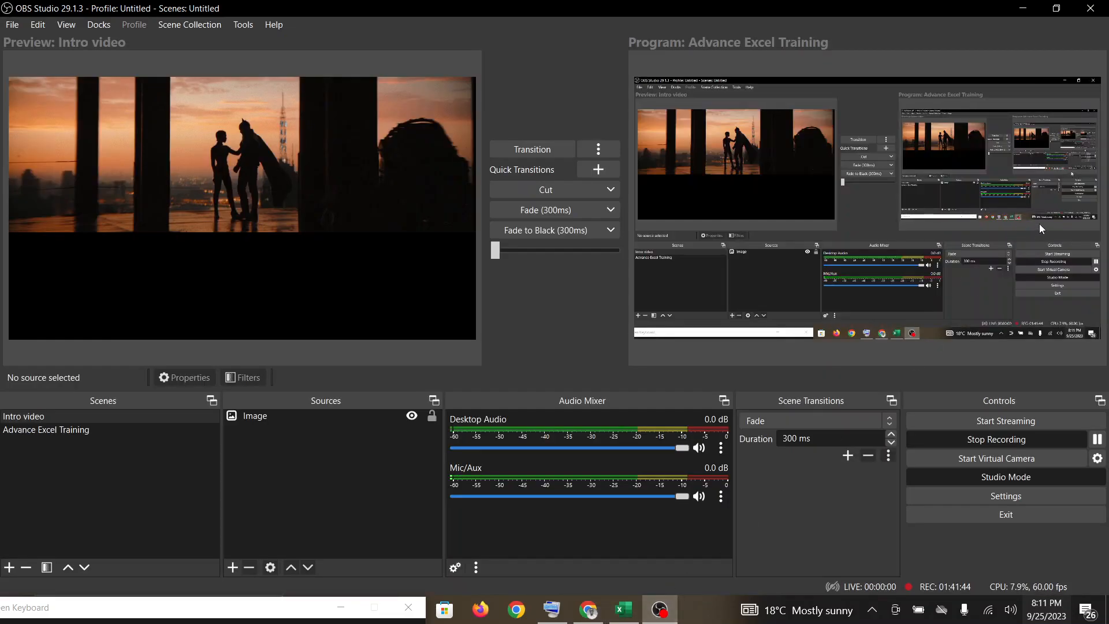
click(979, 441)
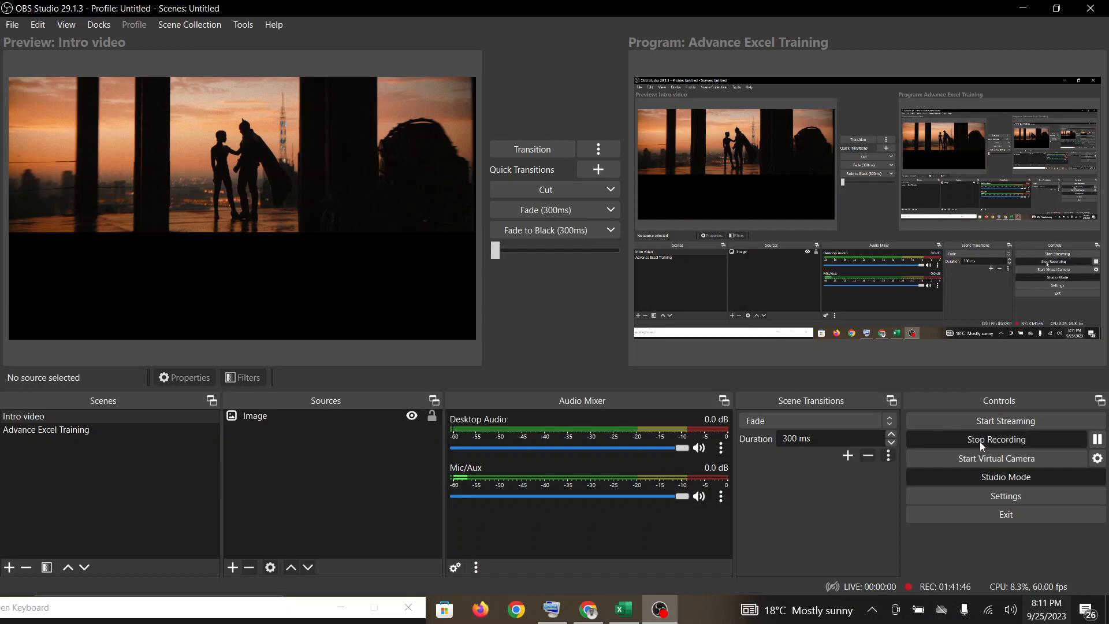